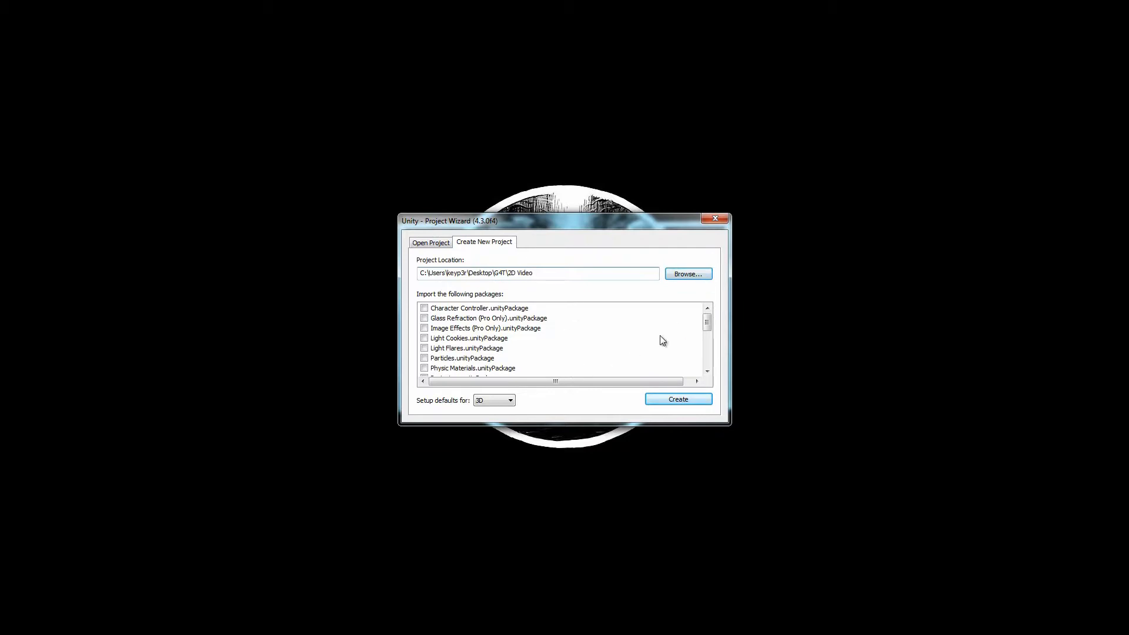
Create the 2D Video project with the Physic Materials package imported and its defaults set up for 2D.
mouse_move(706, 326)
mouse_down()
mouse_move(699, 347)
mouse_move(700, 323)
mouse_up()
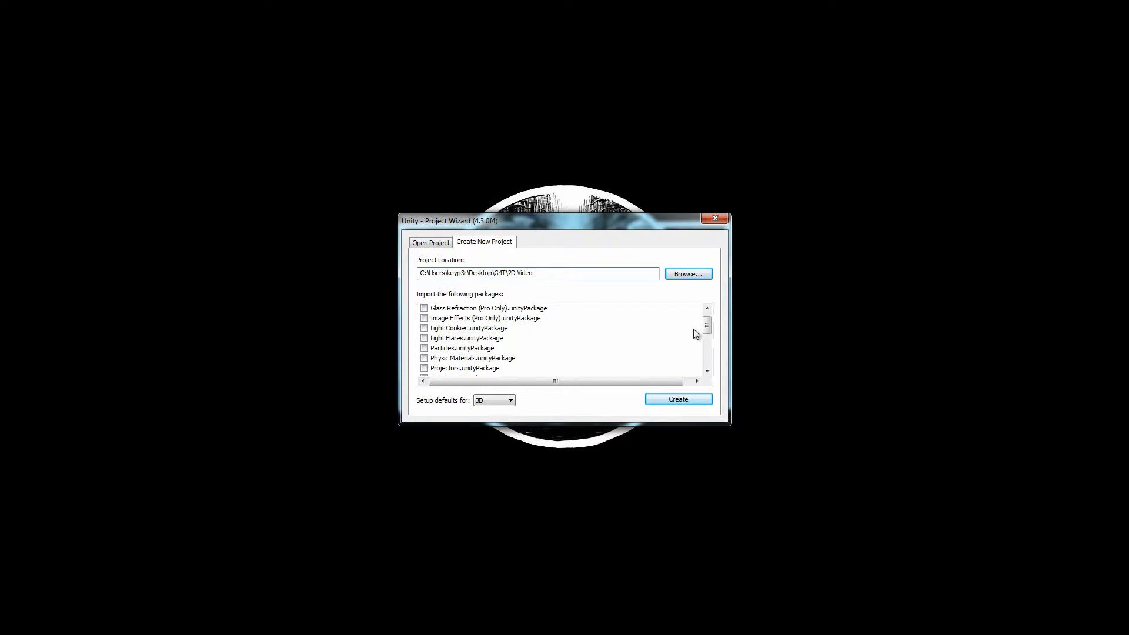
click(424, 358)
drag(703, 332, 559, 395)
click(493, 400)
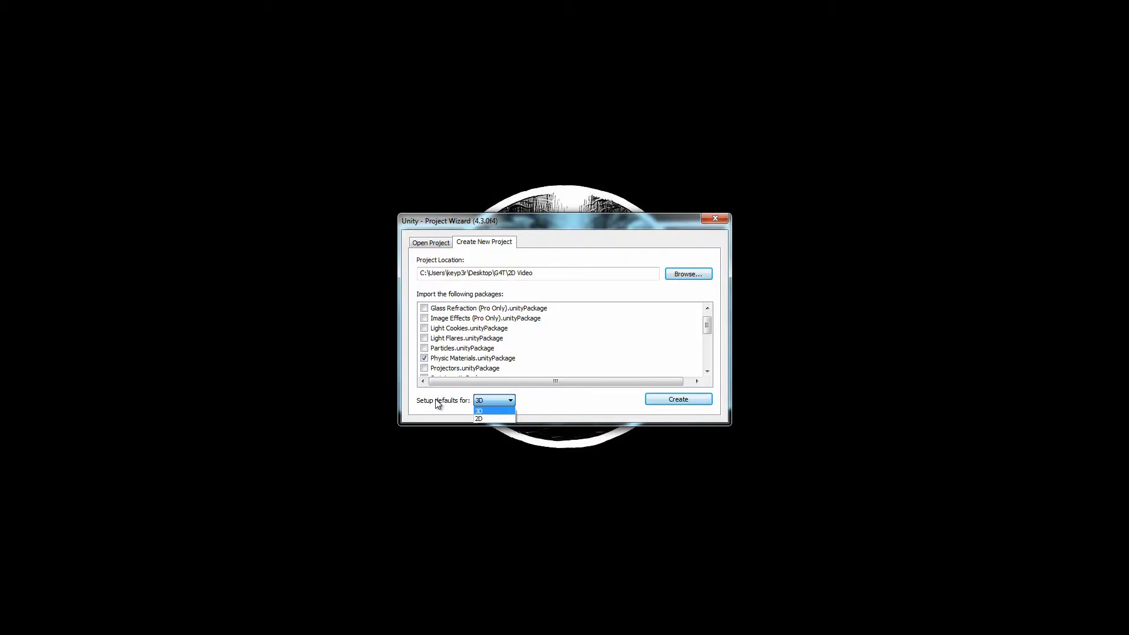
key(Down)
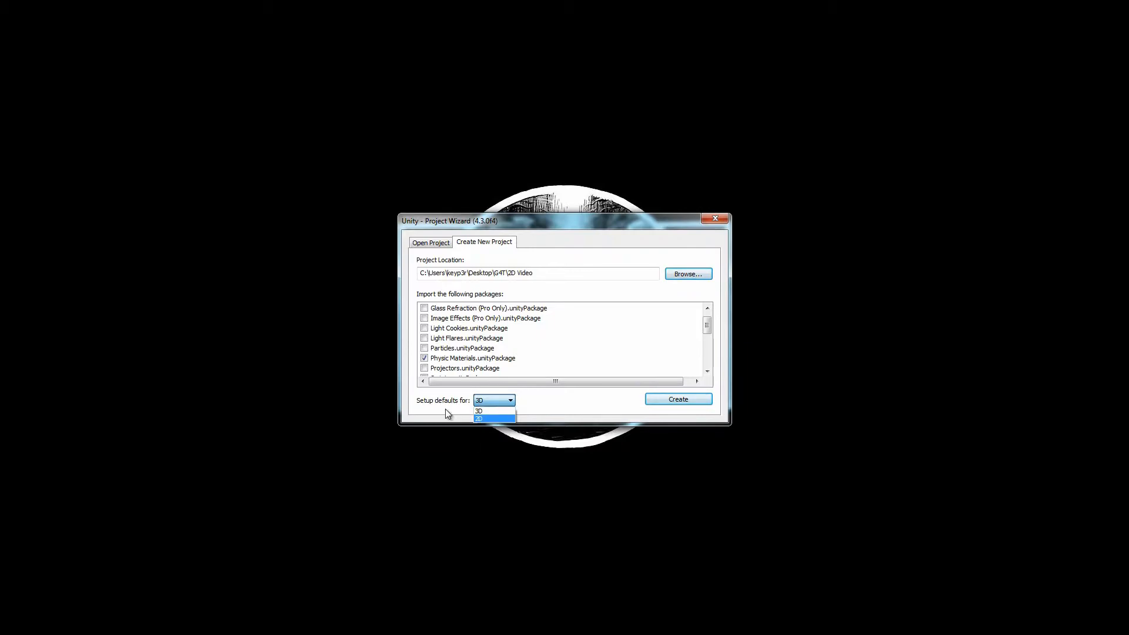
click(481, 418)
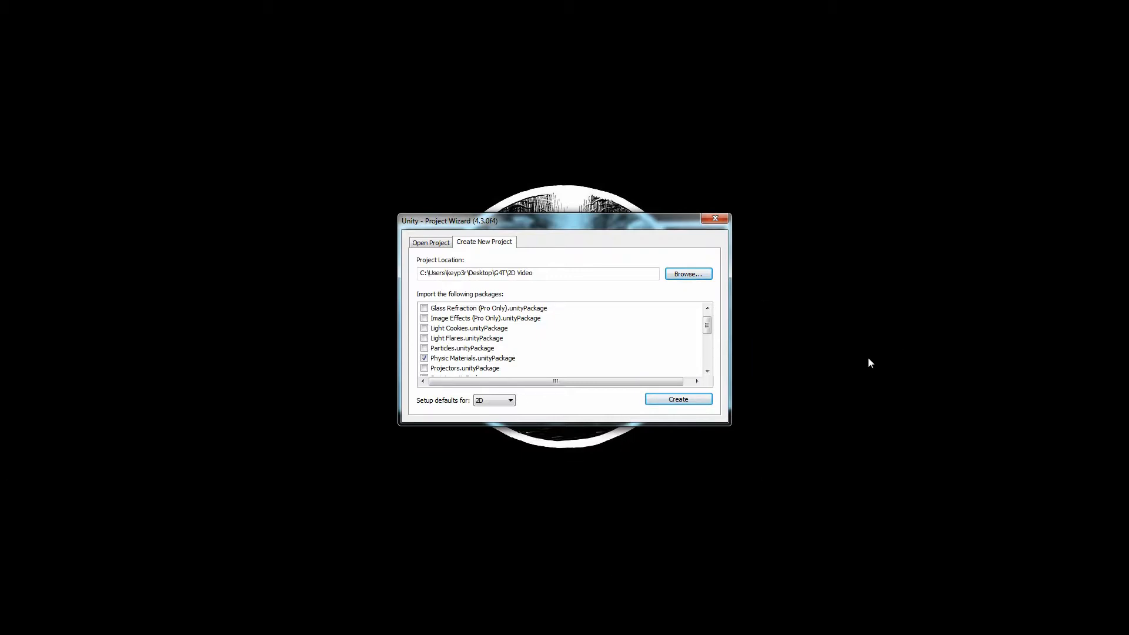
click(684, 402)
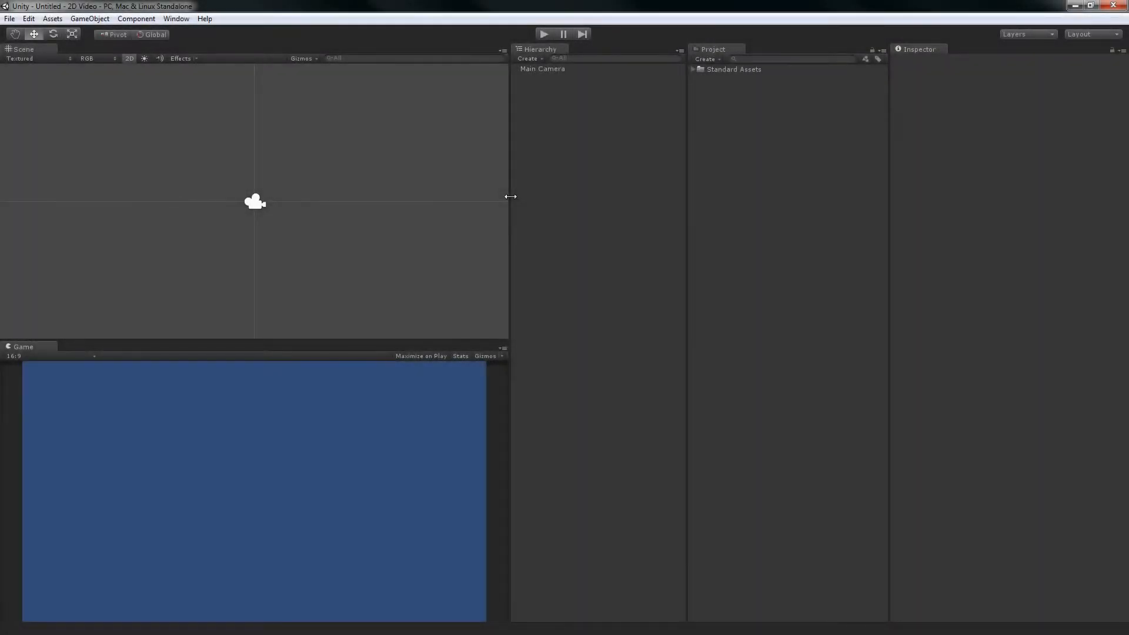
Widen the Scene and Game views and select the Main Camera in the scene.
drag(510, 197, 898, 179)
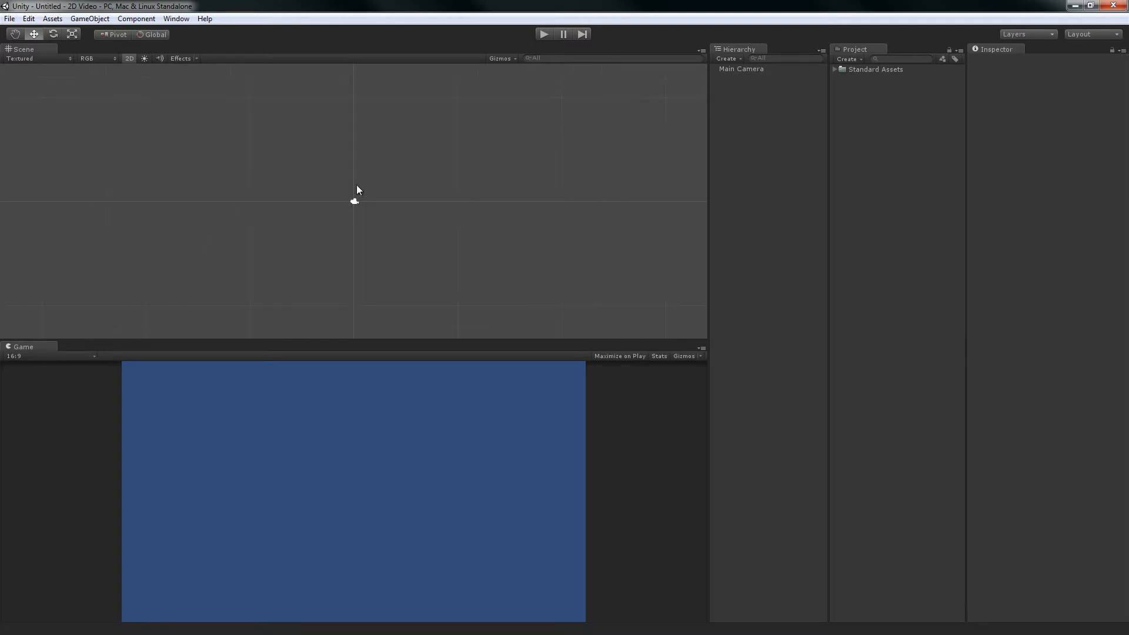
click(353, 200)
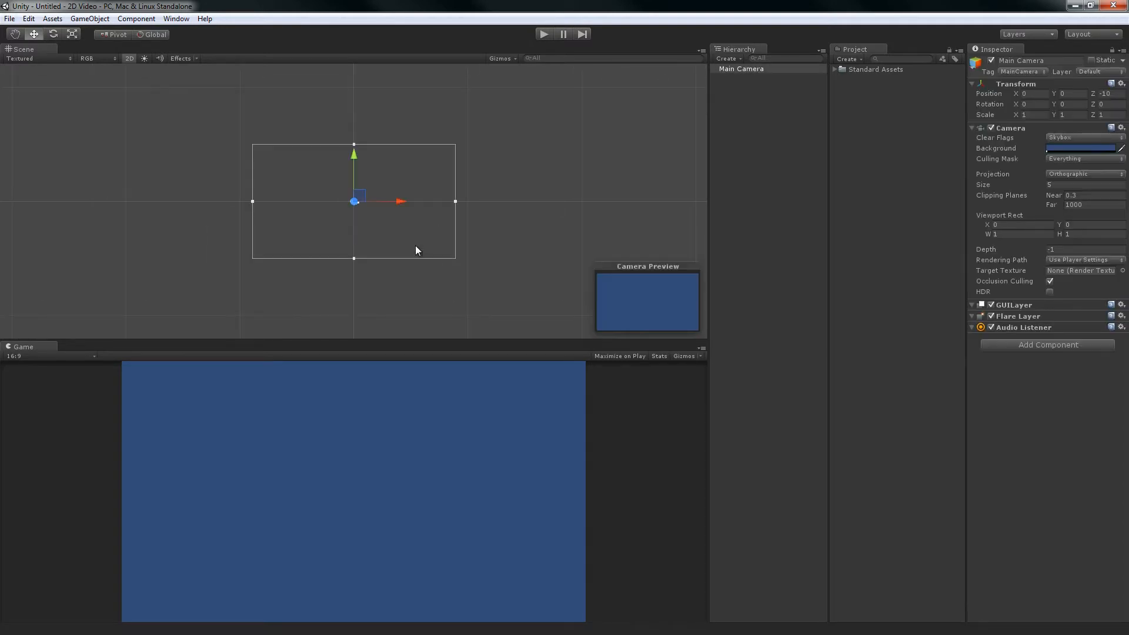
scroll(338, 118, up, 12)
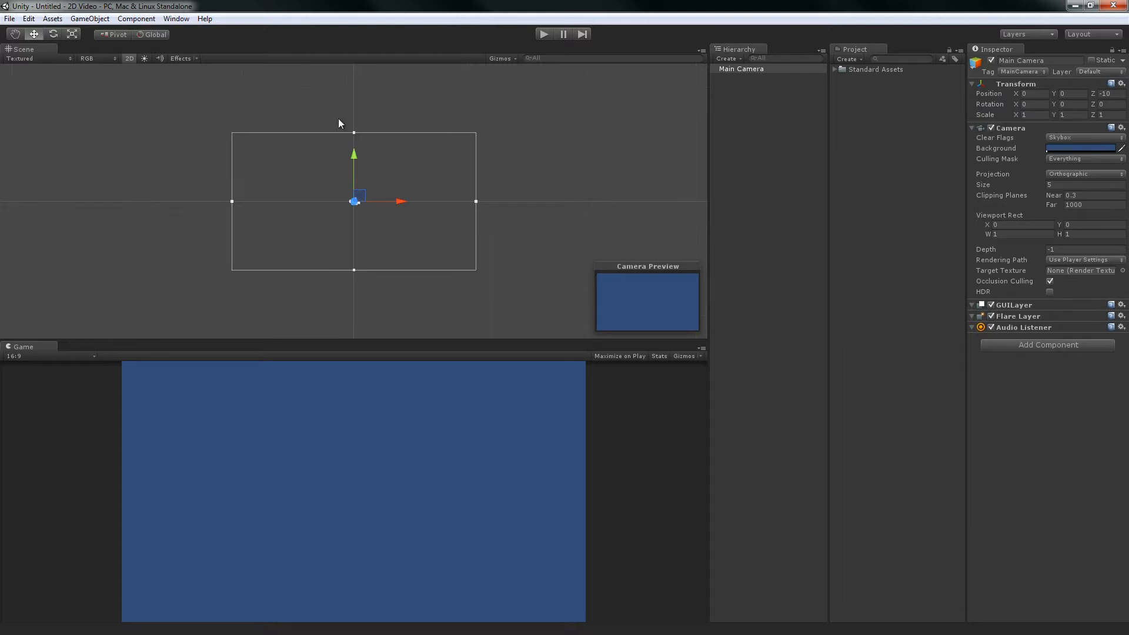
middle_drag(440, 117, 388, 131)
scroll(318, 172, up, 2)
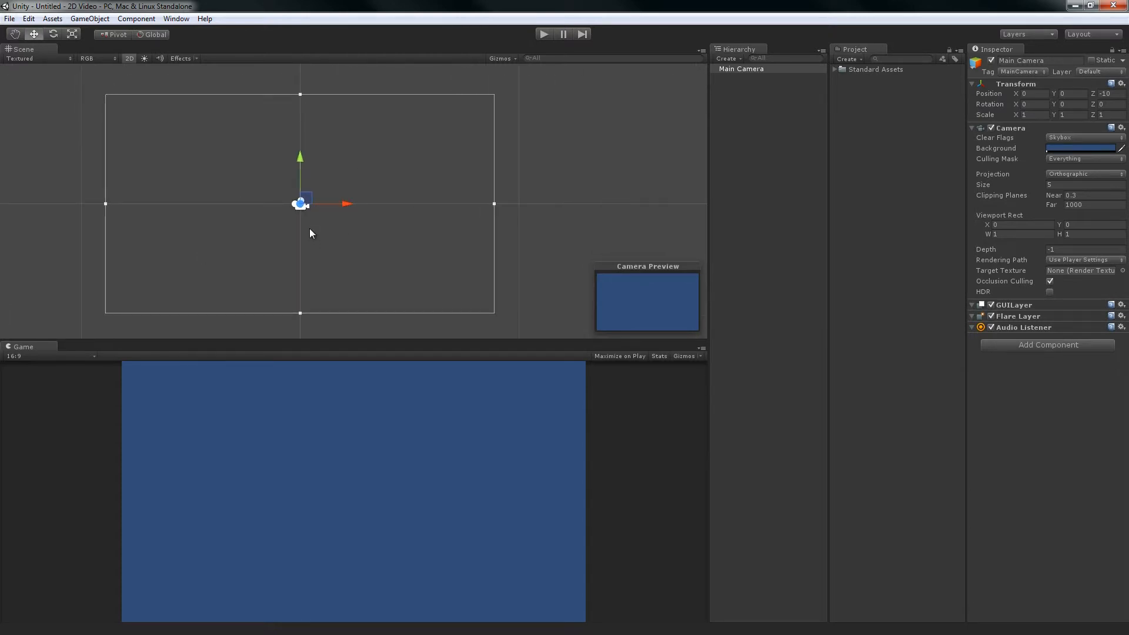
Examine the Main Camera's view volume by switching the Scene view between 2D and 3D, ending in 2D.
click(130, 59)
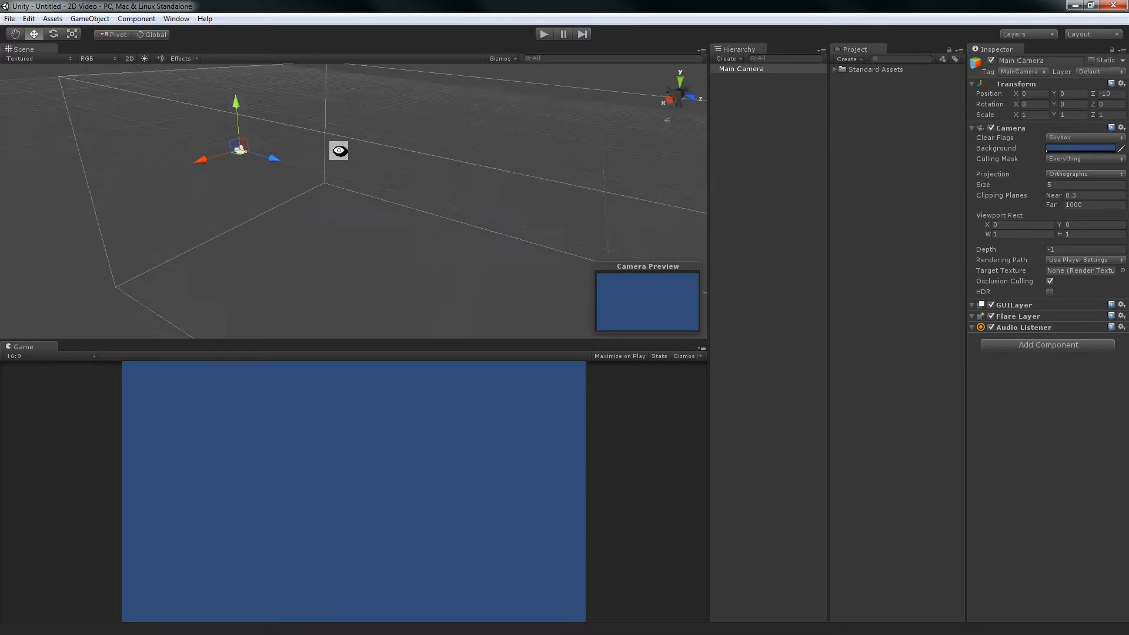
alt+drag(337, 151, 172, 93)
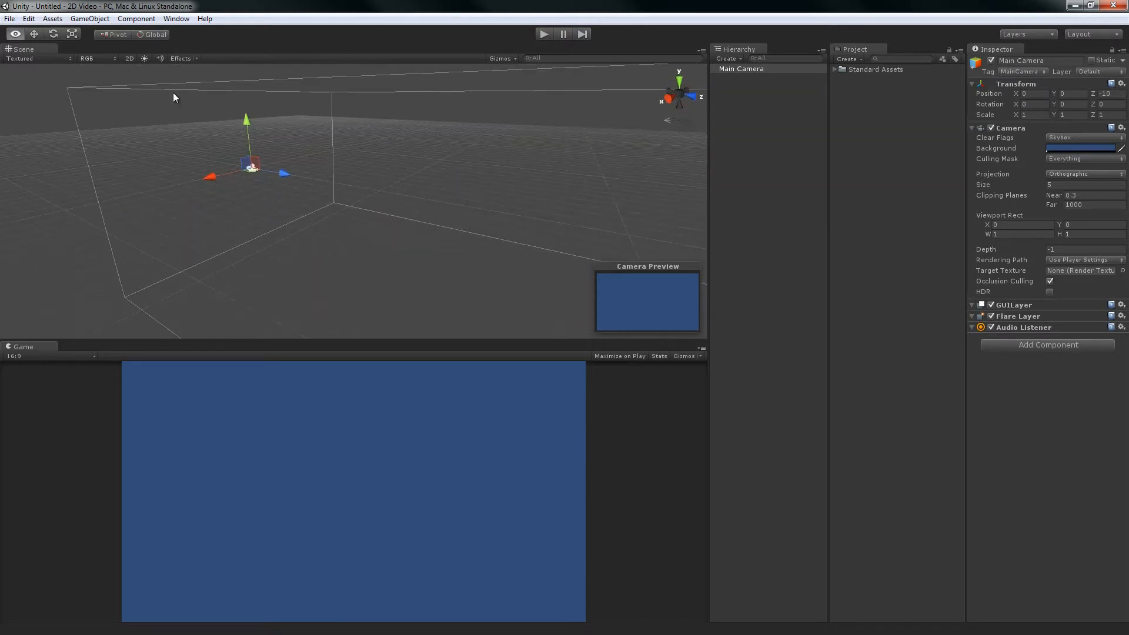
click(130, 59)
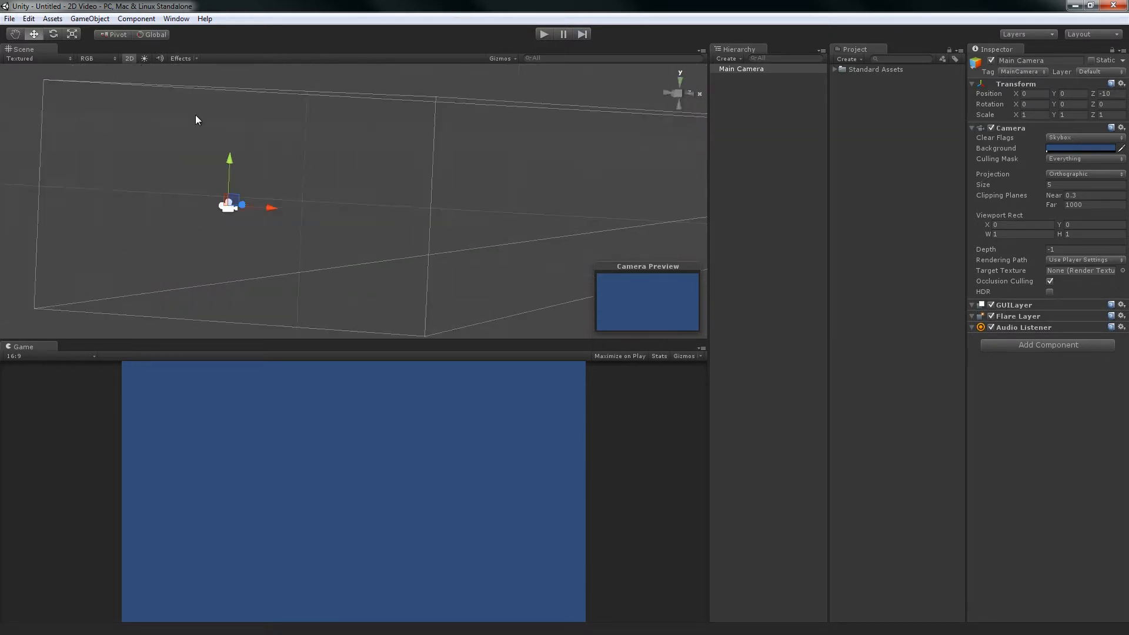
click(130, 58)
click(130, 58)
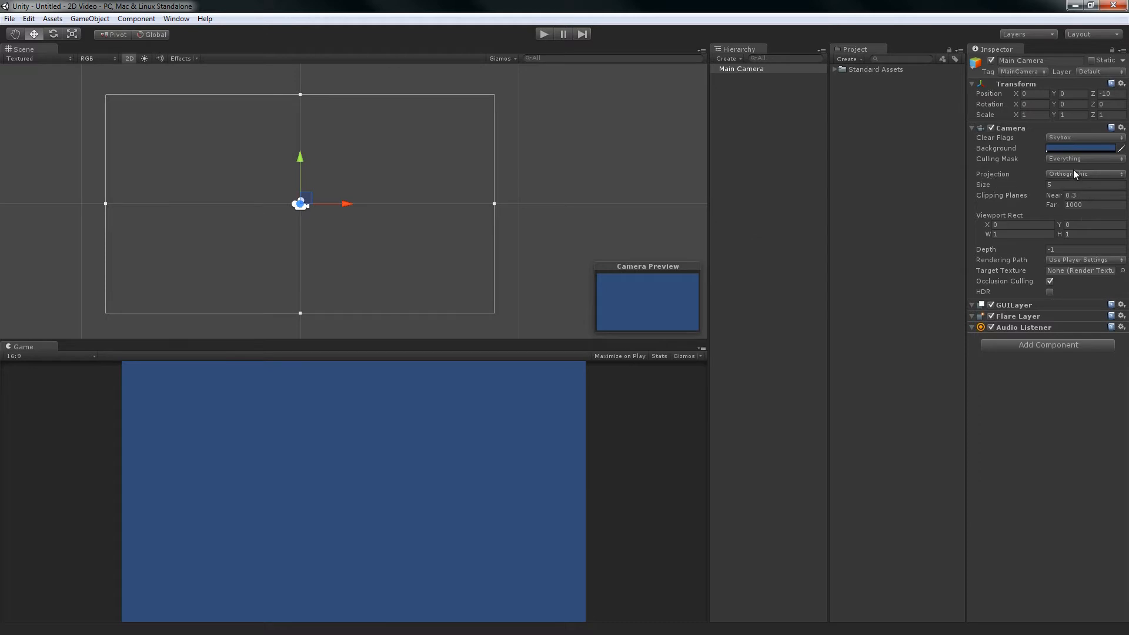
click(128, 60)
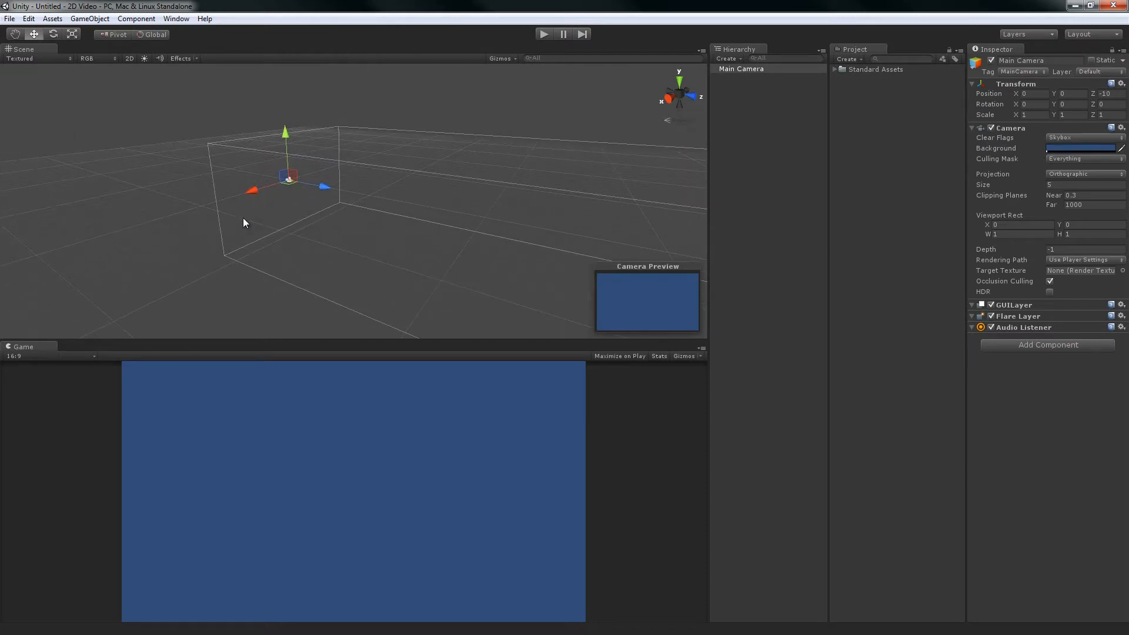
alt+drag(209, 215, 435, 253)
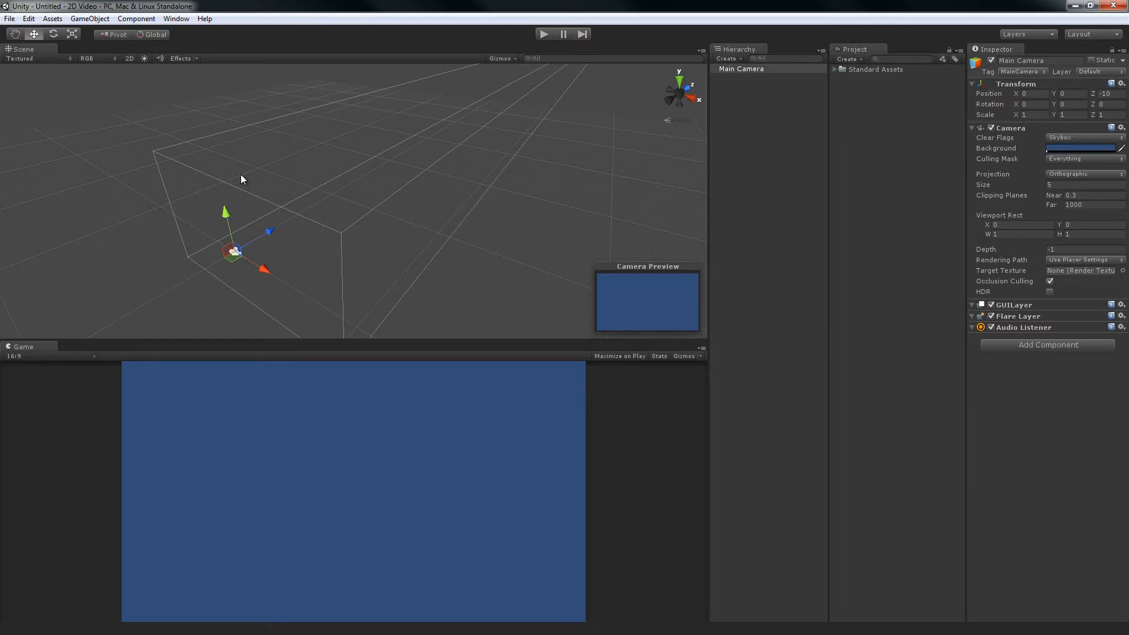
click(132, 57)
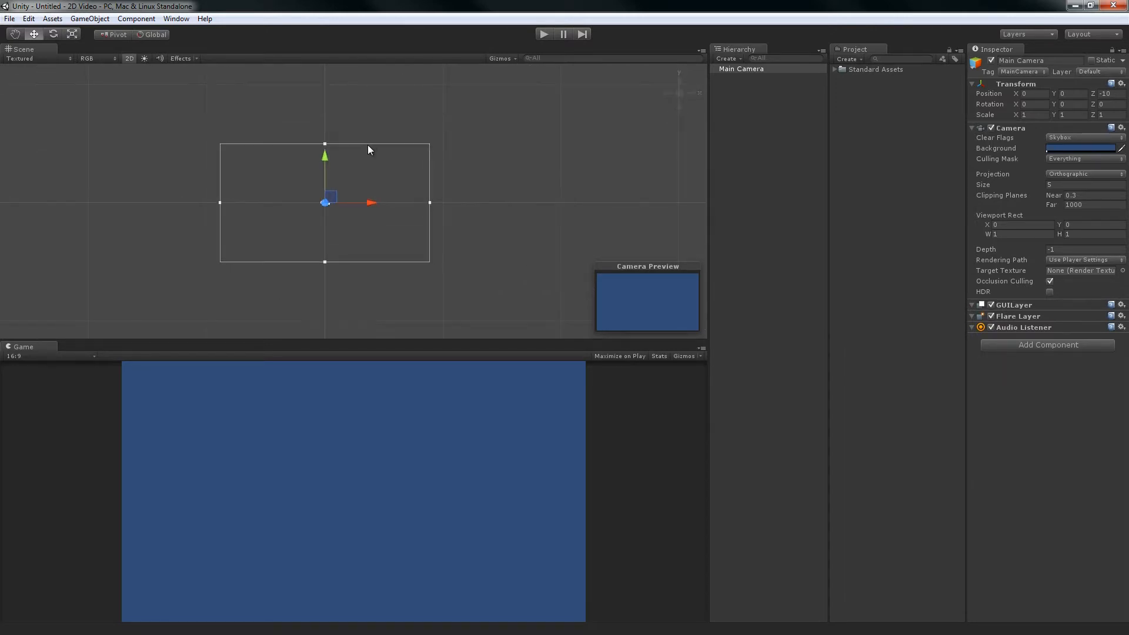
scroll(364, 150, up, 4)
middle_drag(322, 153, 340, 181)
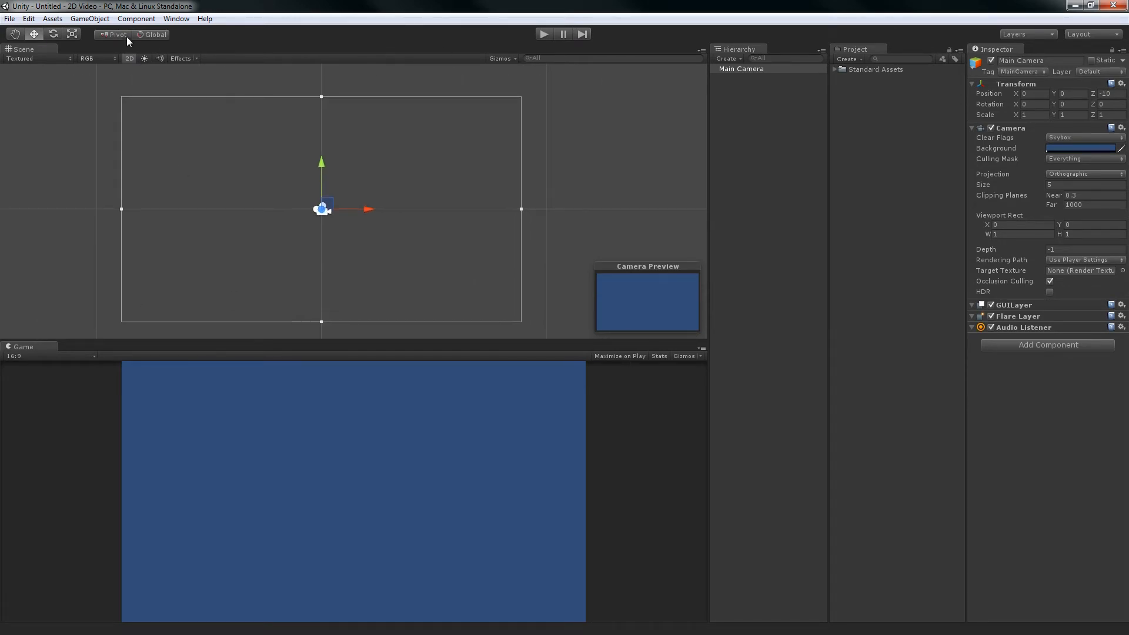
Add a cube and place it inside the upper-right corner of the camera frame, at about X 8.16, Y 4.35, checking it against the Main Camera.
click(91, 18)
mouse_move(116, 51)
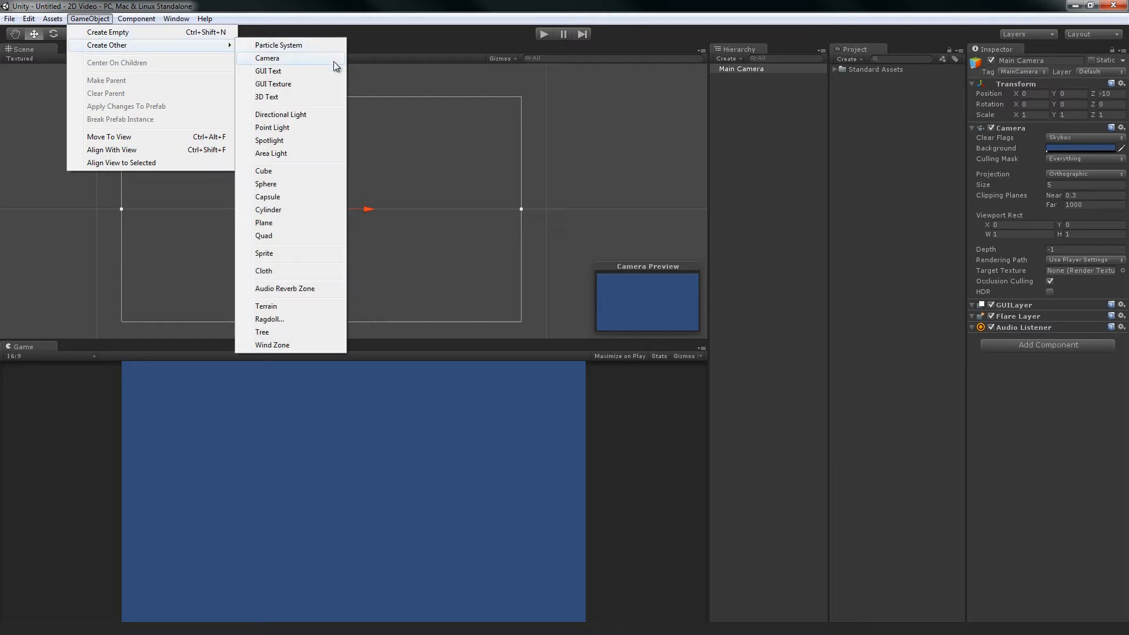
click(300, 170)
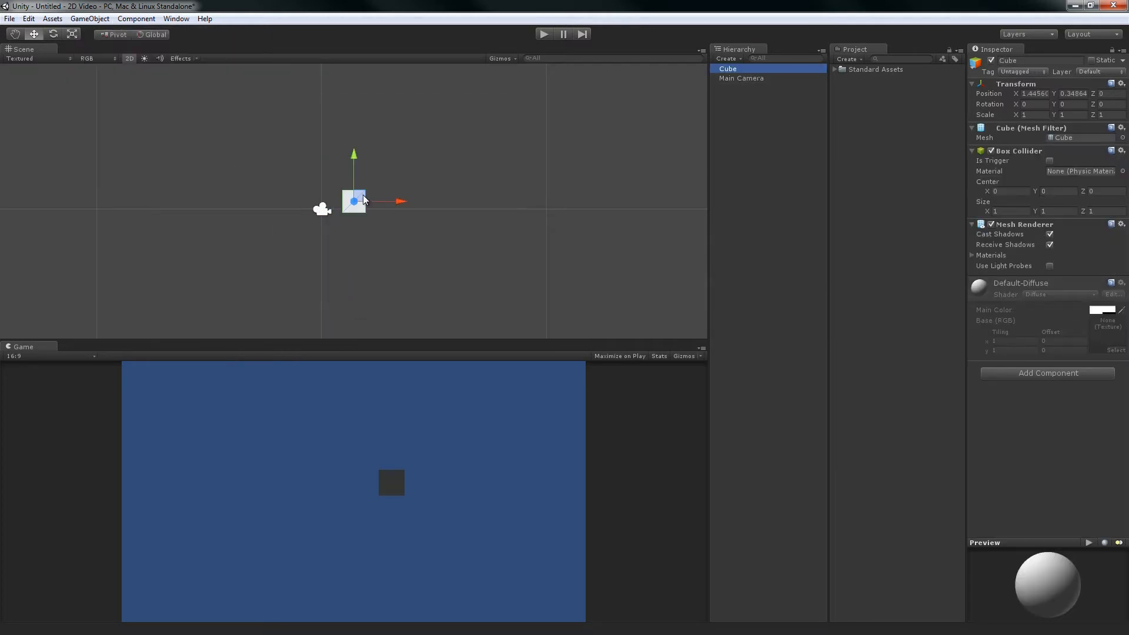
drag(354, 201, 463, 140)
click(322, 209)
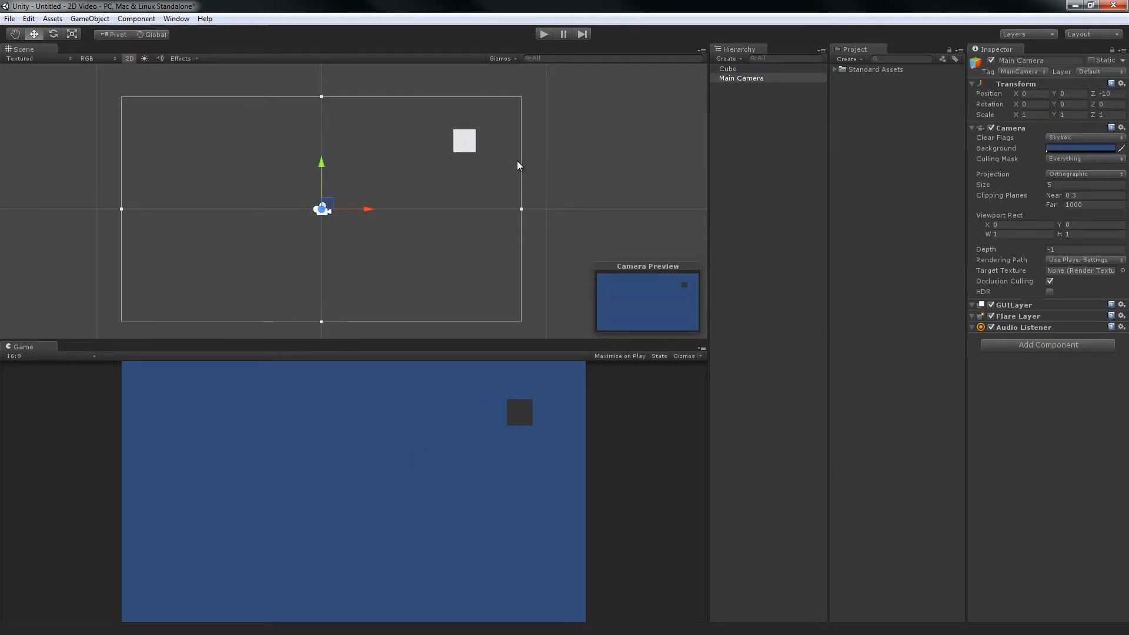
click(465, 141)
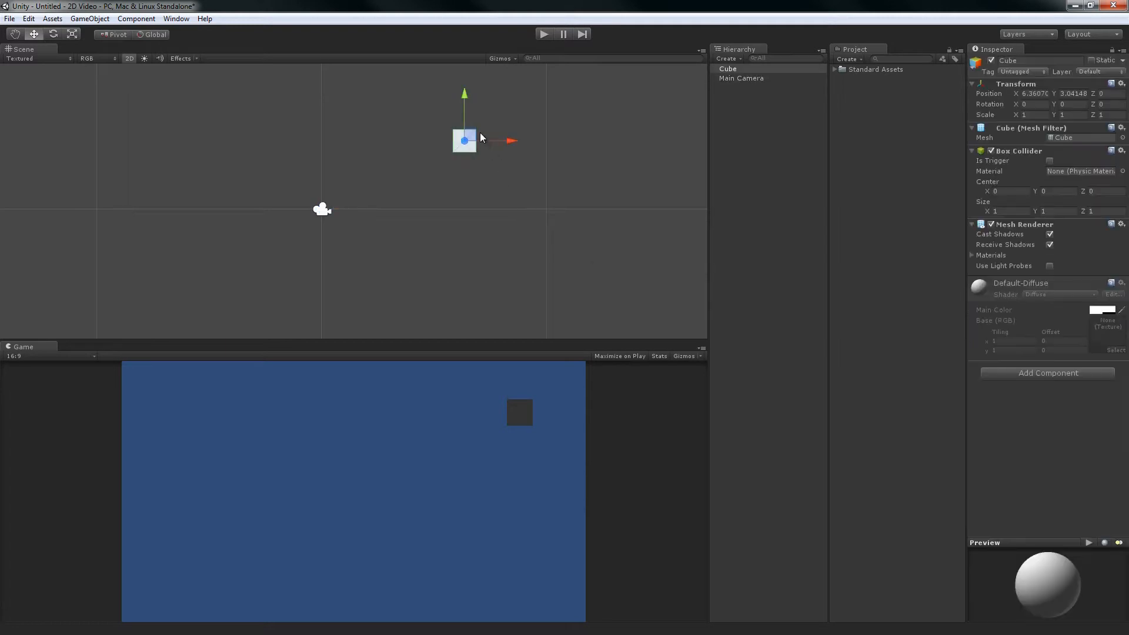
drag(475, 135, 516, 105)
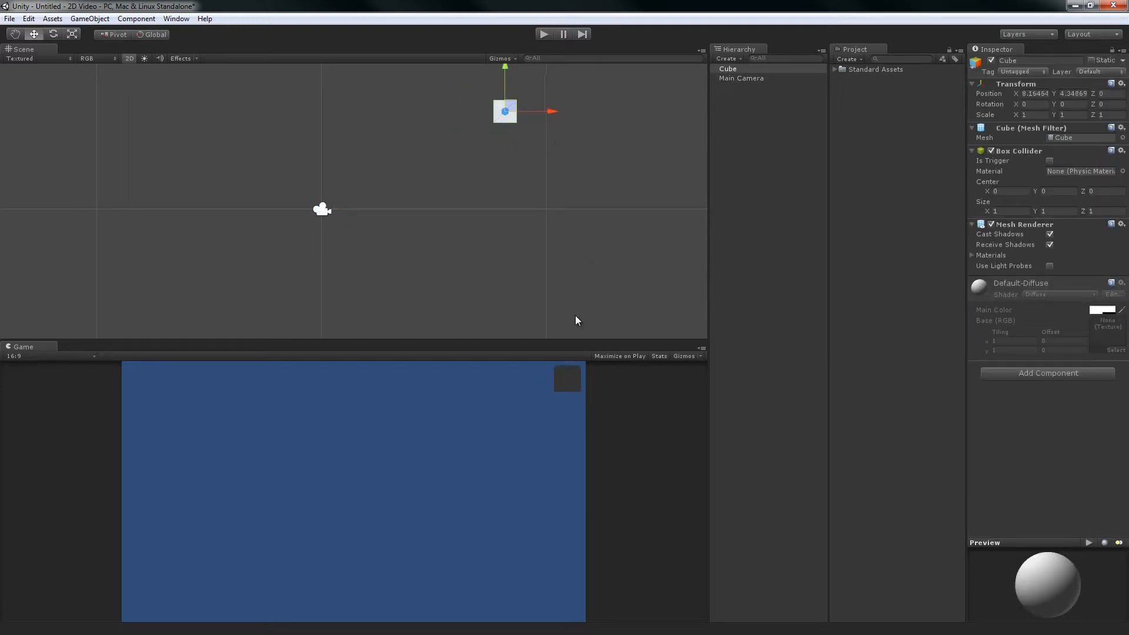
click(323, 210)
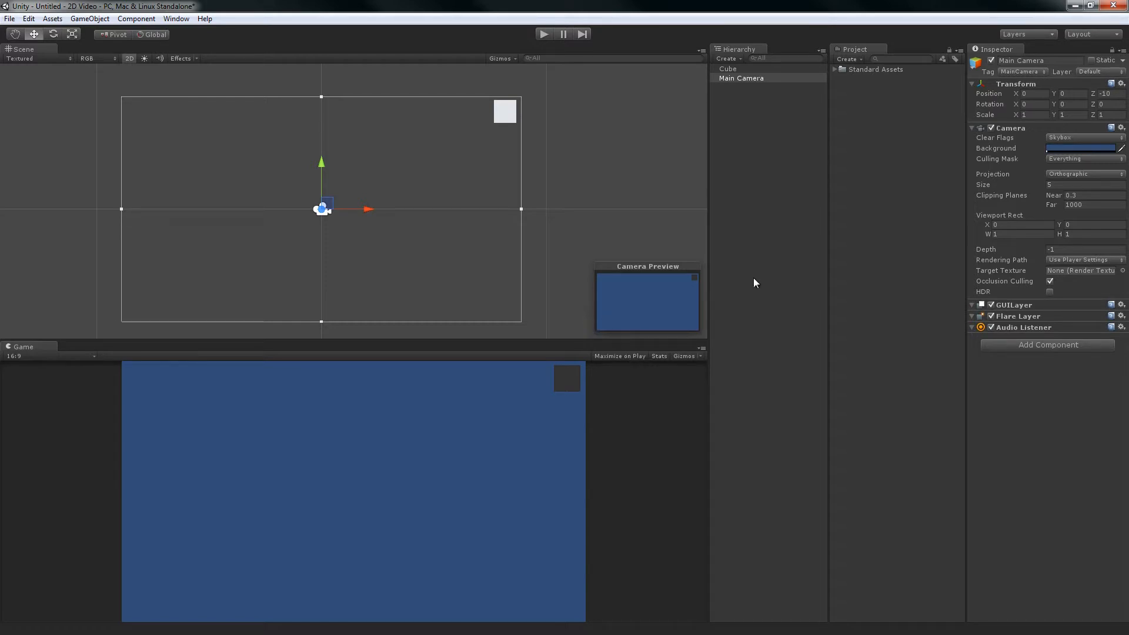
Try the Perspective projection on the Main Camera, inspect it in 2D and 3D scene views, and restore Orthographic.
click(1064, 175)
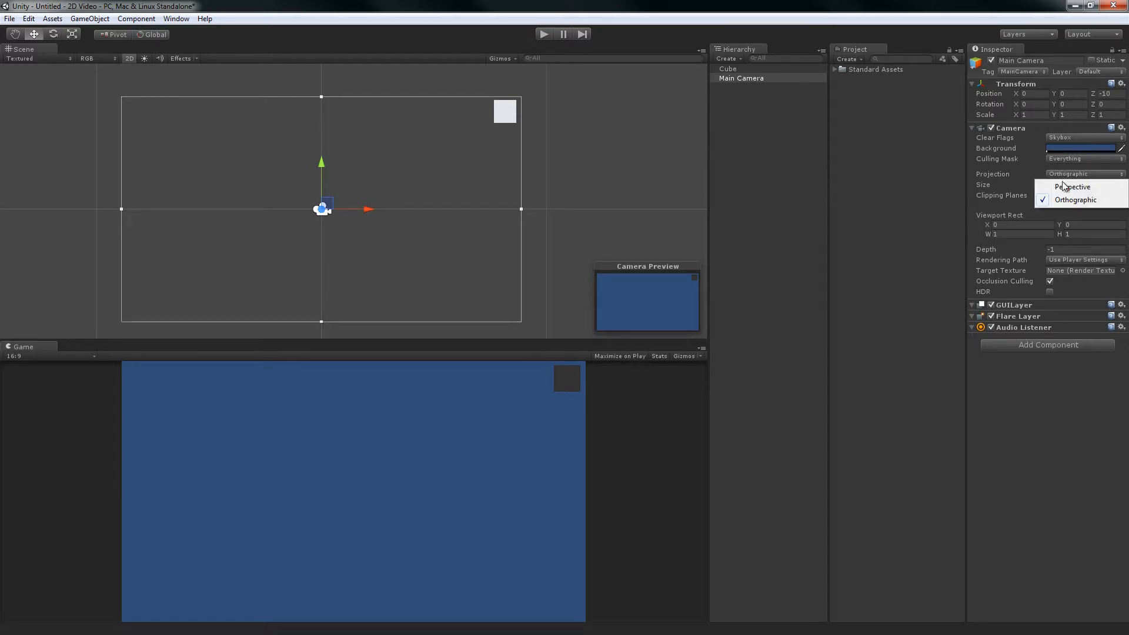
click(1014, 185)
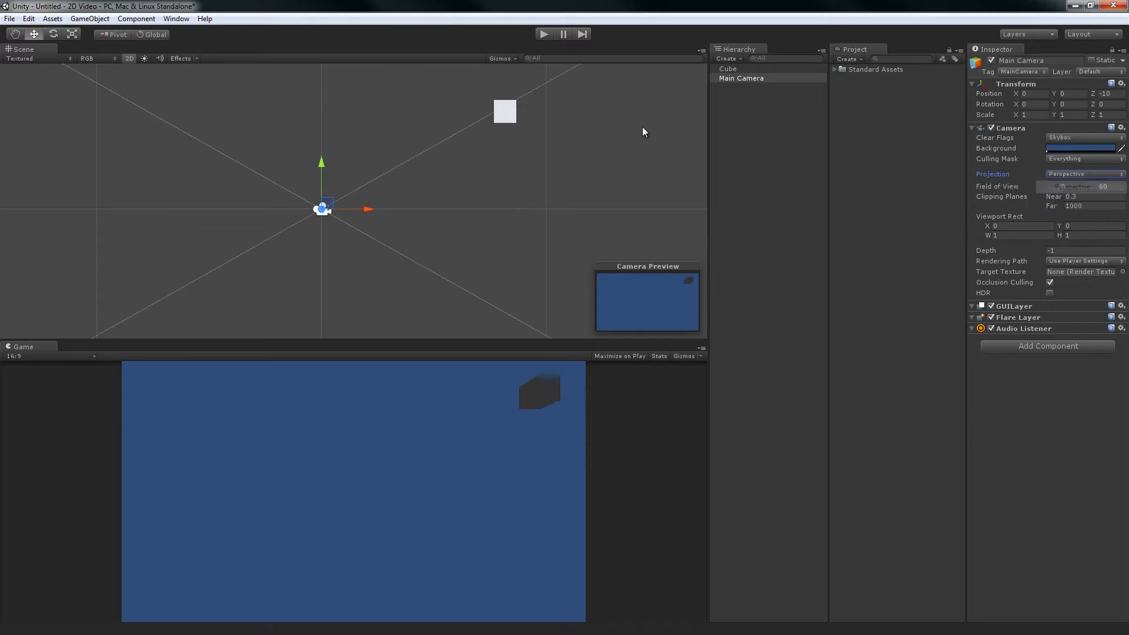
click(126, 59)
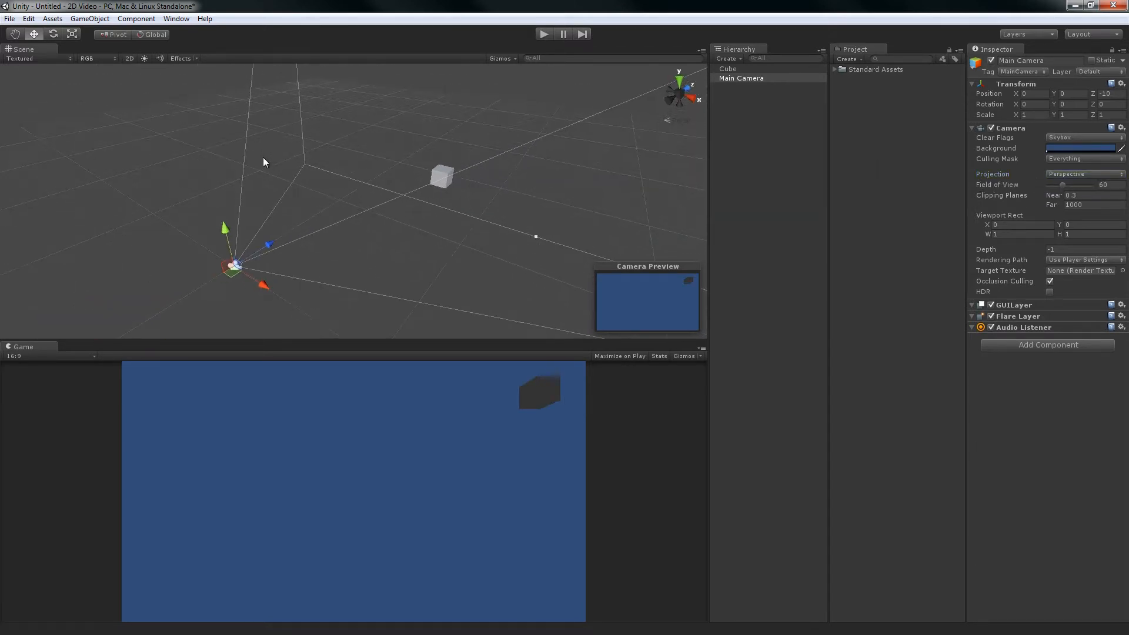
click(136, 59)
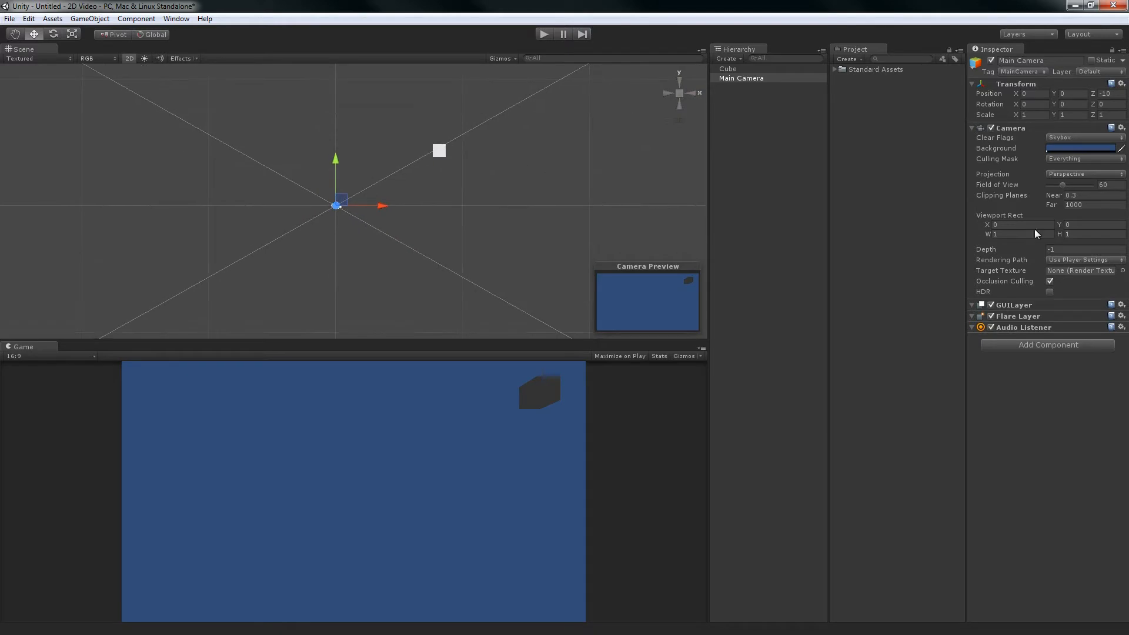
click(1066, 174)
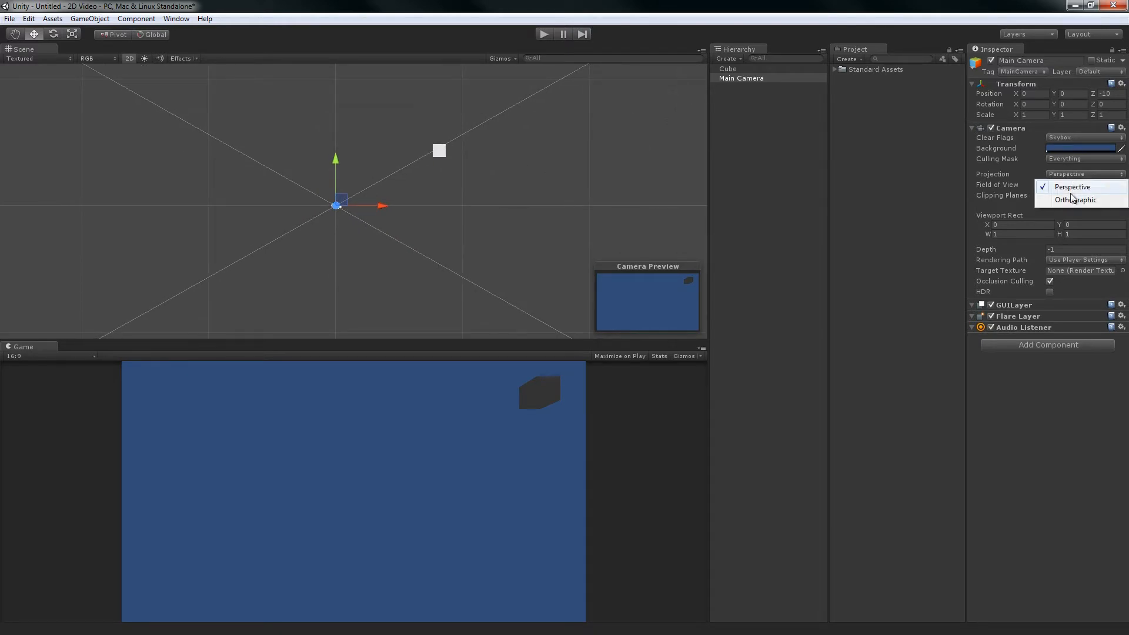
click(1075, 201)
scroll(421, 182, up, 4)
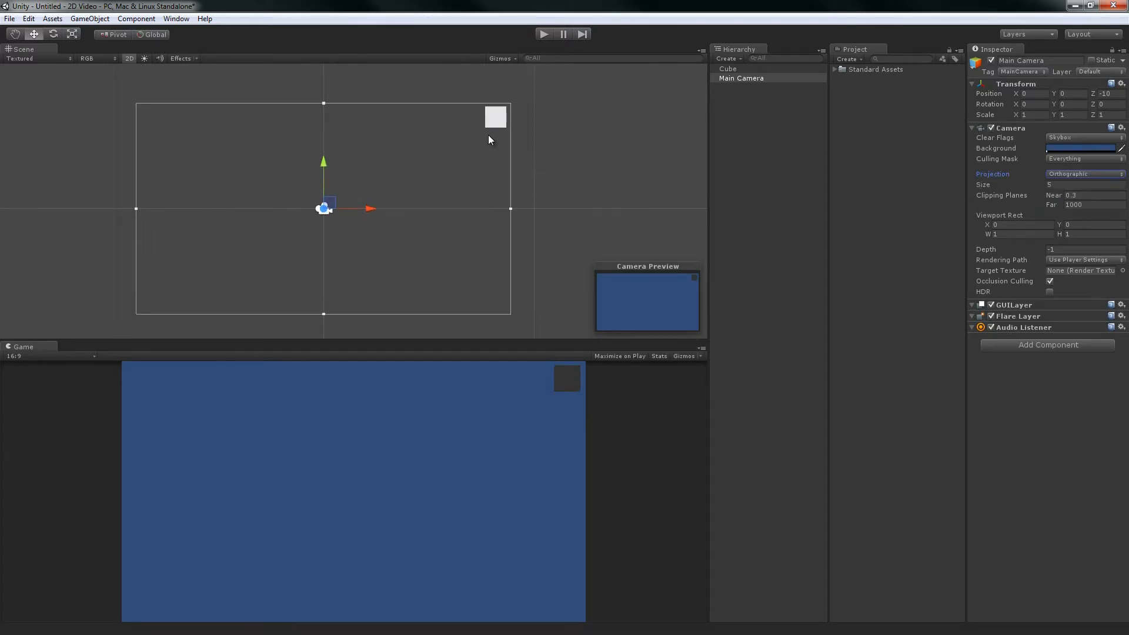
Open the Graphics project settings and expand the Always Included Shaders list.
click(495, 118)
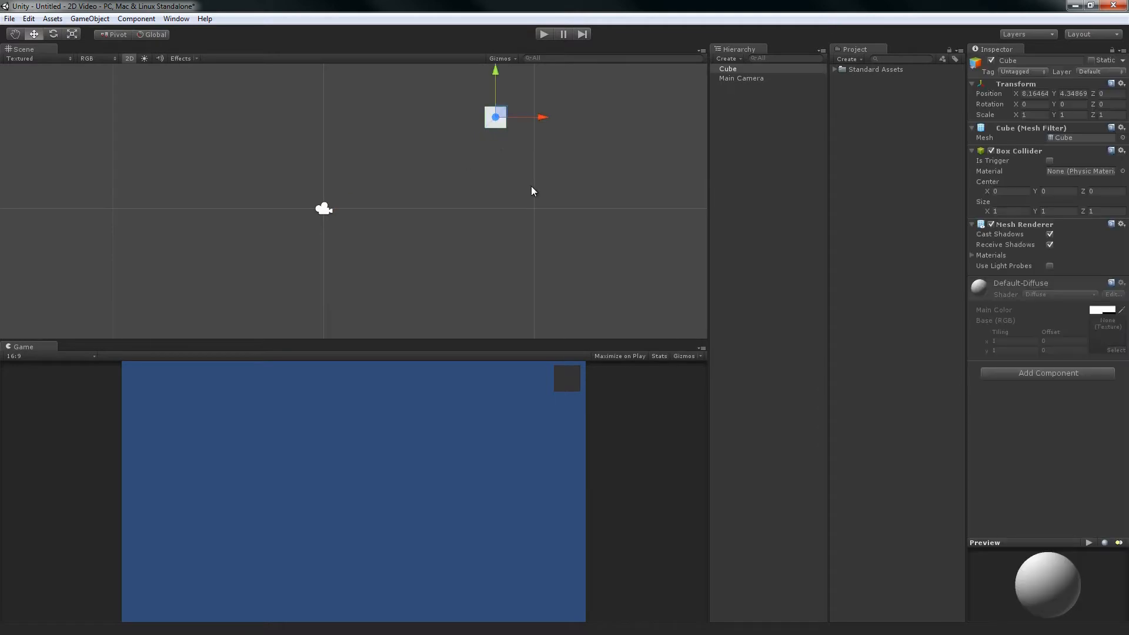
click(754, 133)
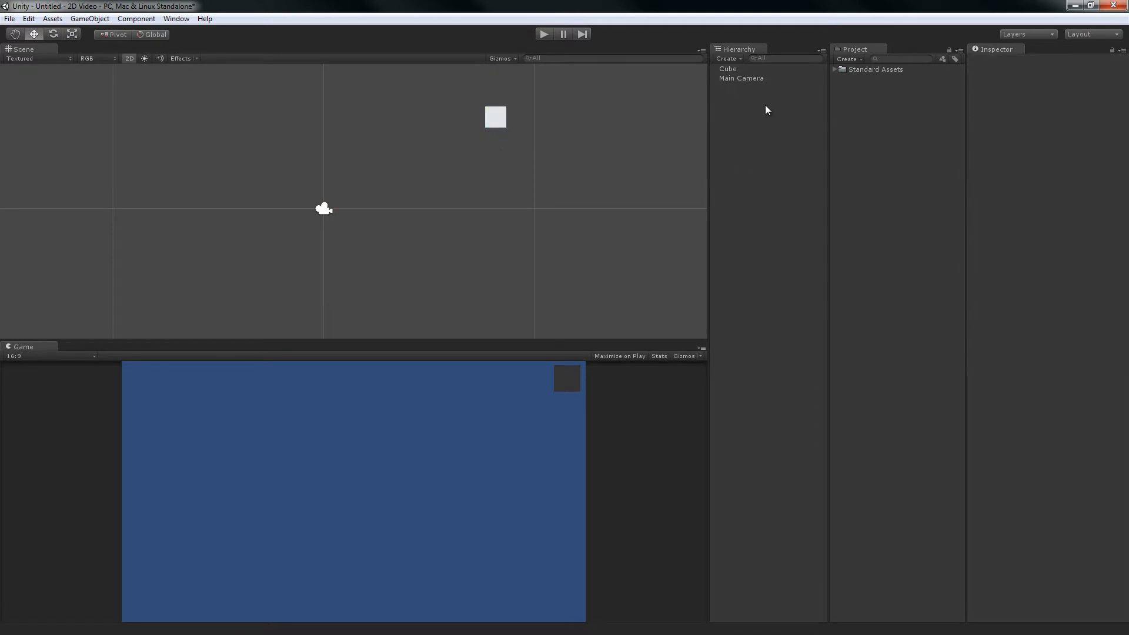
click(28, 18)
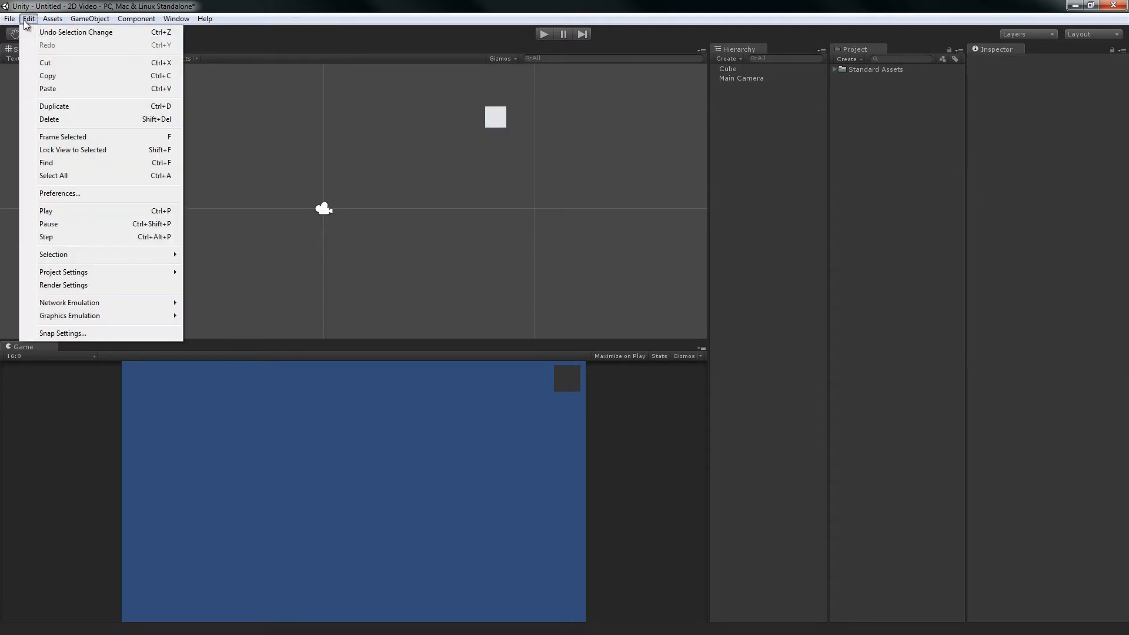
mouse_move(82, 276)
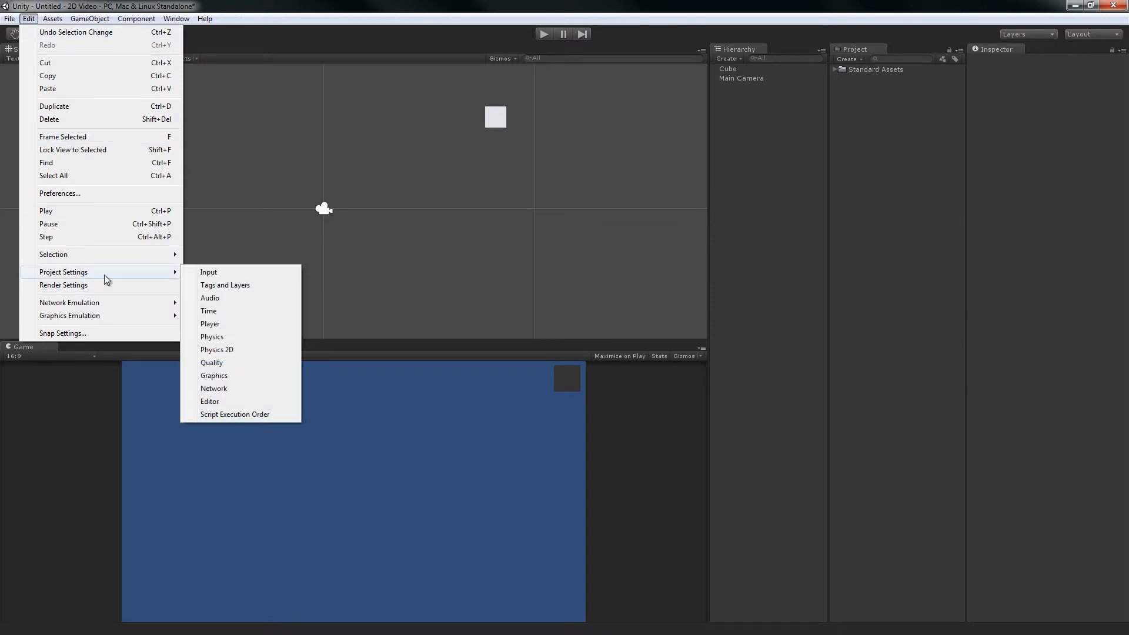
click(248, 375)
click(1030, 88)
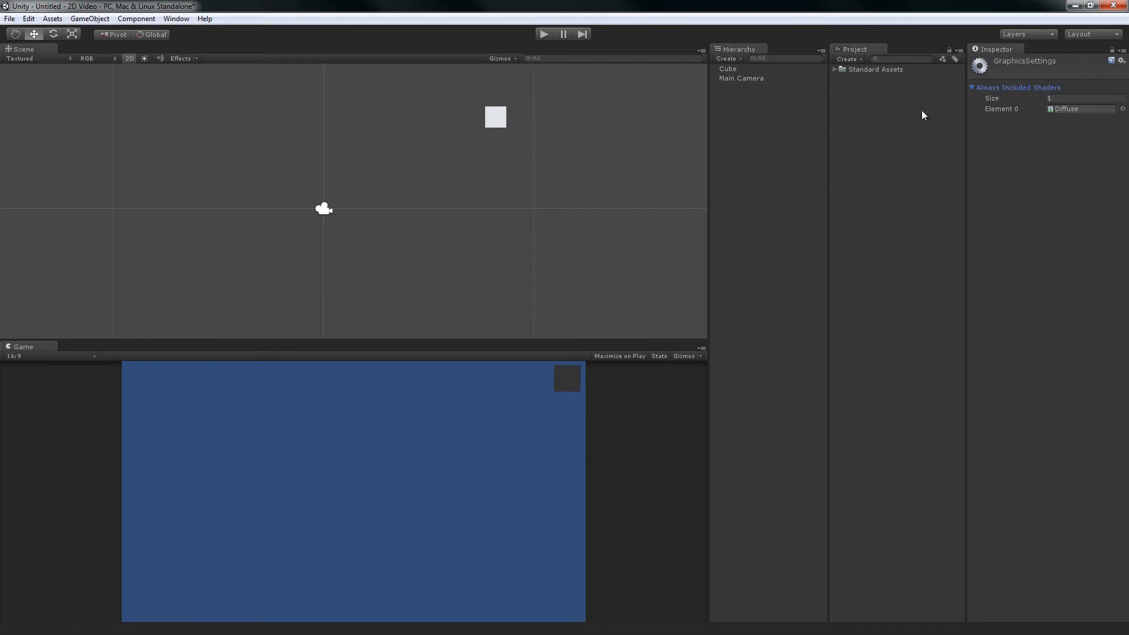
Open the scene's Render Settings for inspection.
click(29, 18)
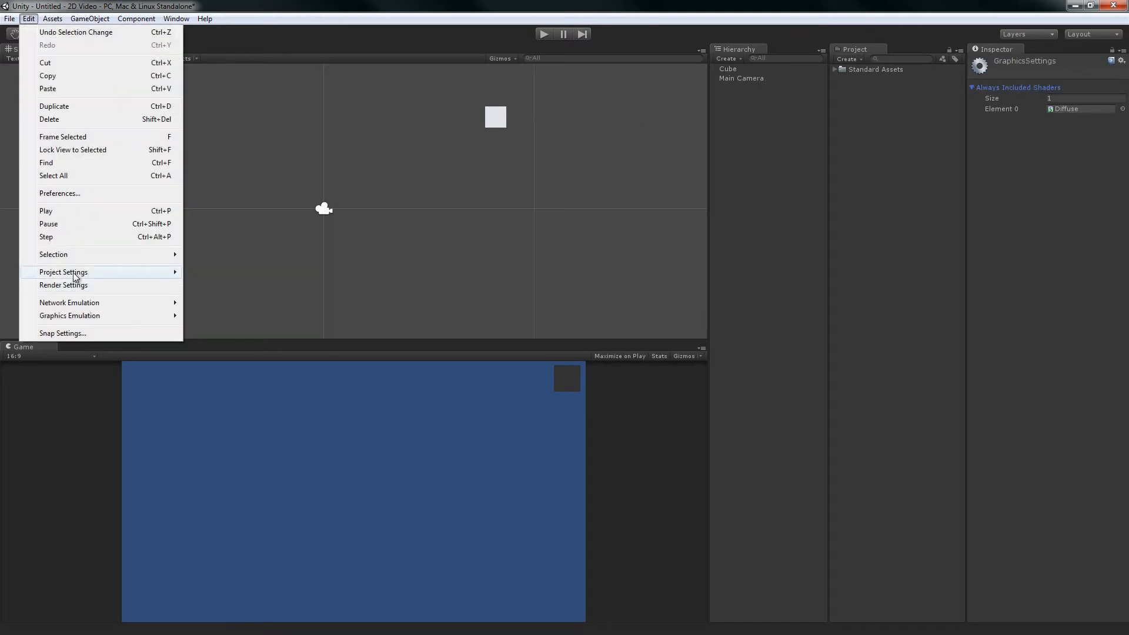
mouse_move(75, 273)
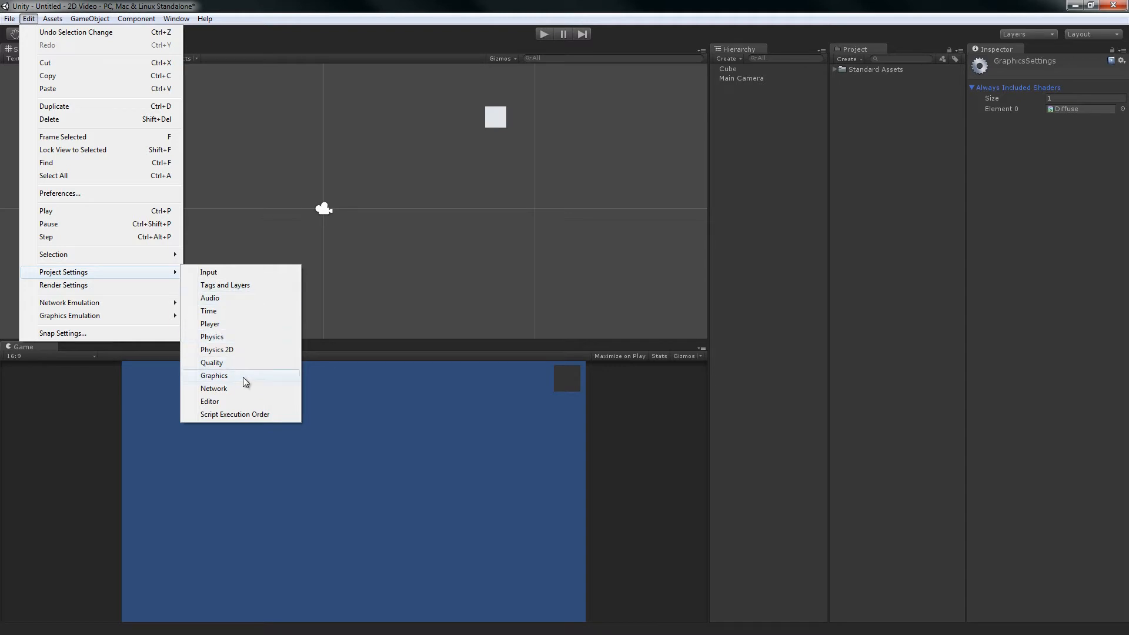
click(91, 287)
Add one new sorting layer in the Tags and Layers project settings, keeping its default name.
click(10, 19)
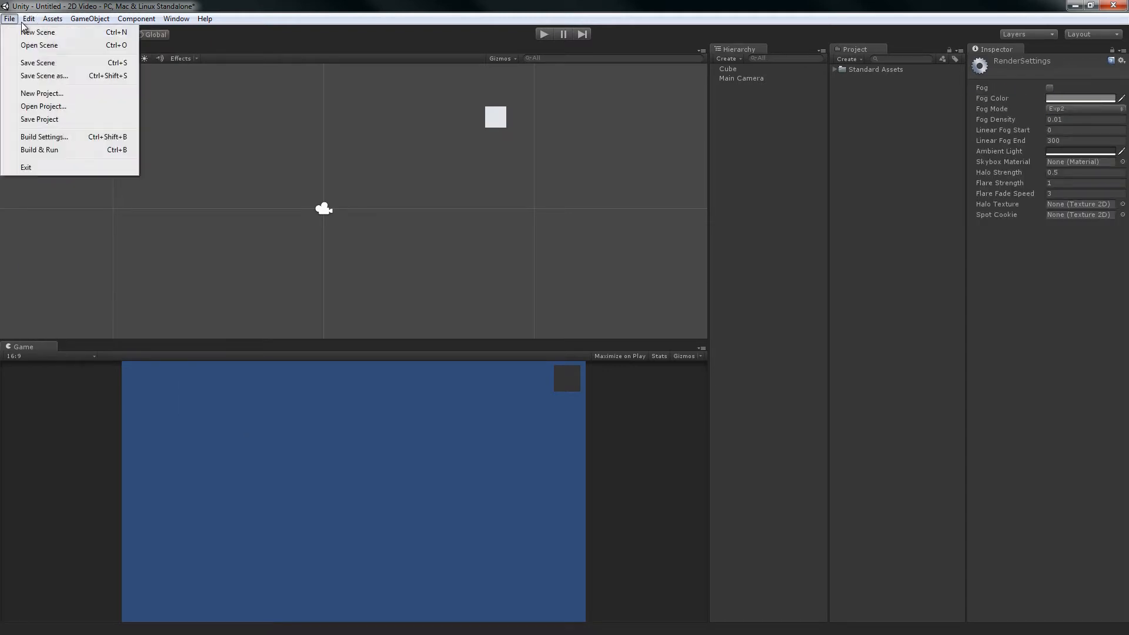
mouse_move(27, 20)
mouse_move(125, 280)
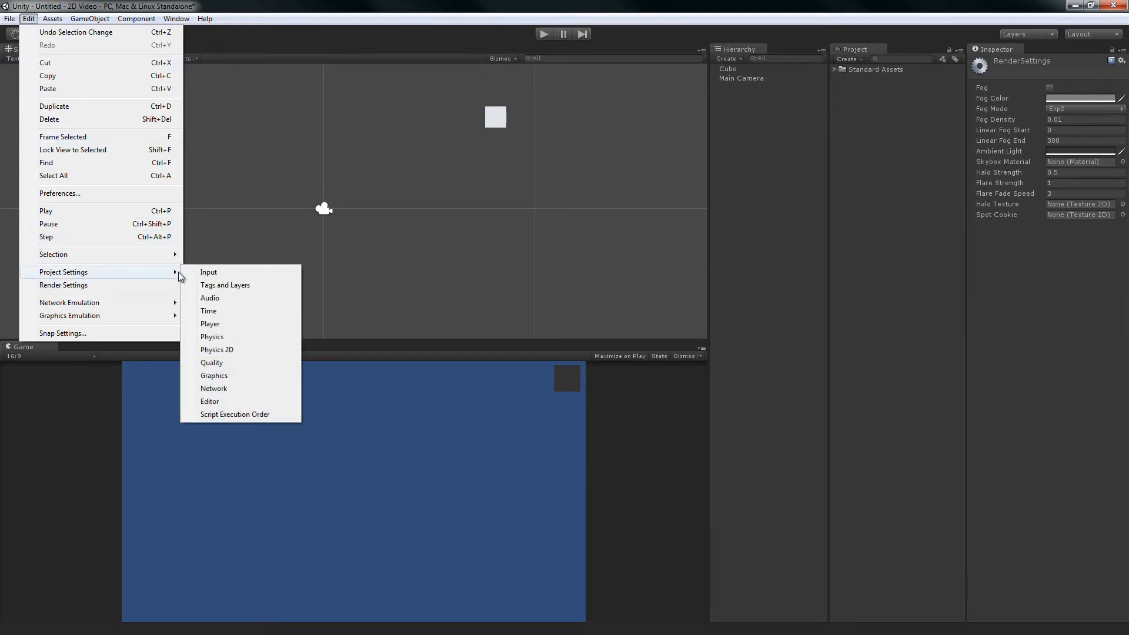
click(266, 285)
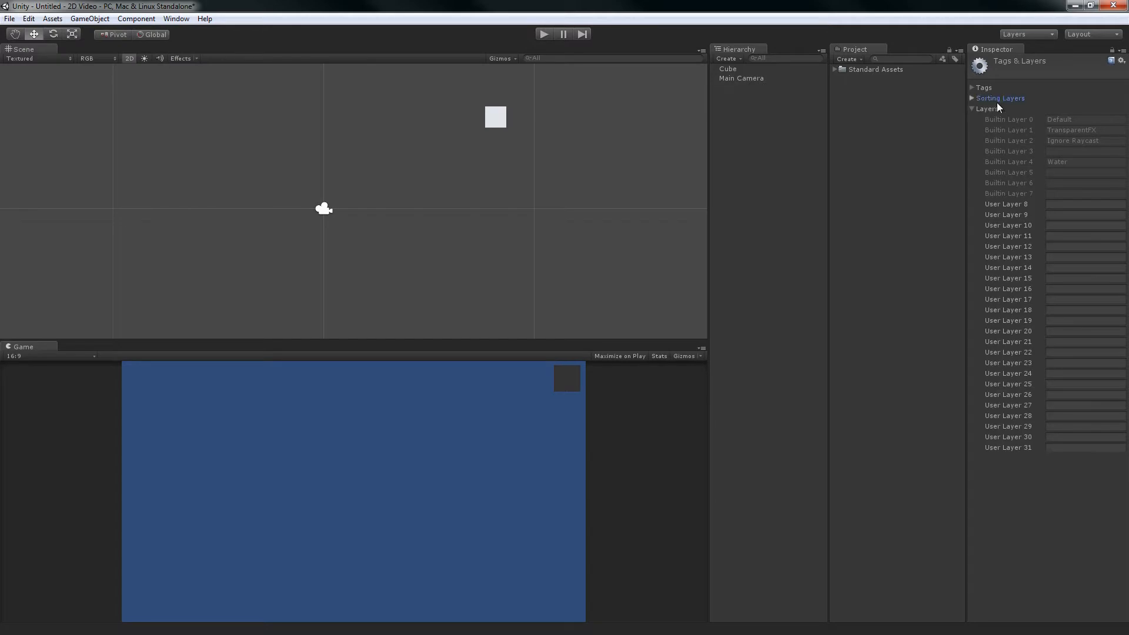
click(974, 98)
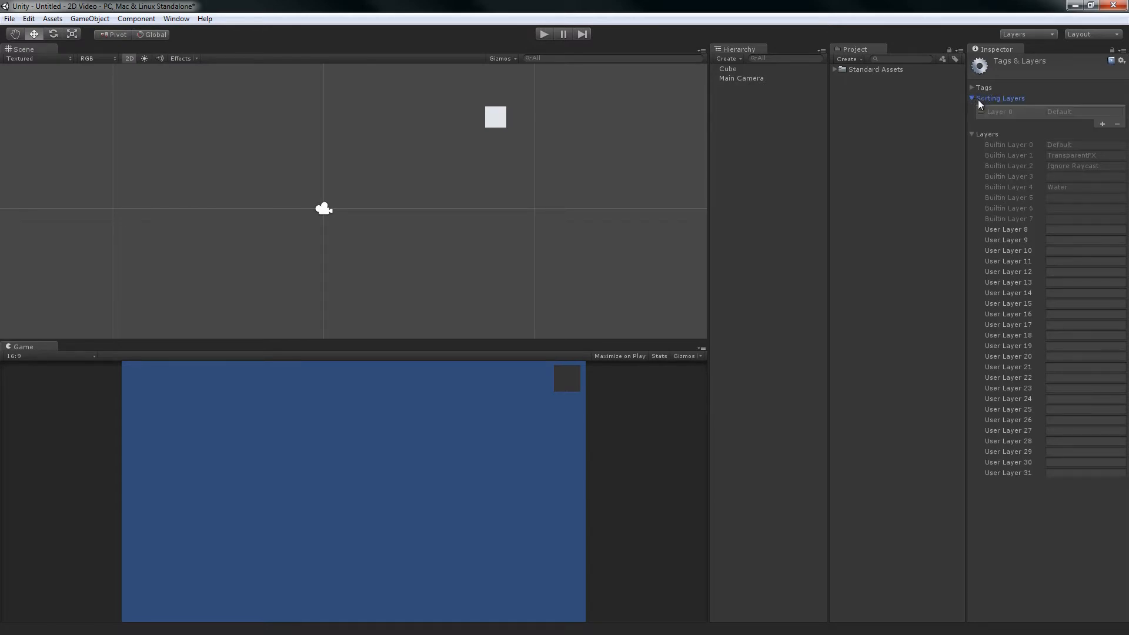
click(1103, 124)
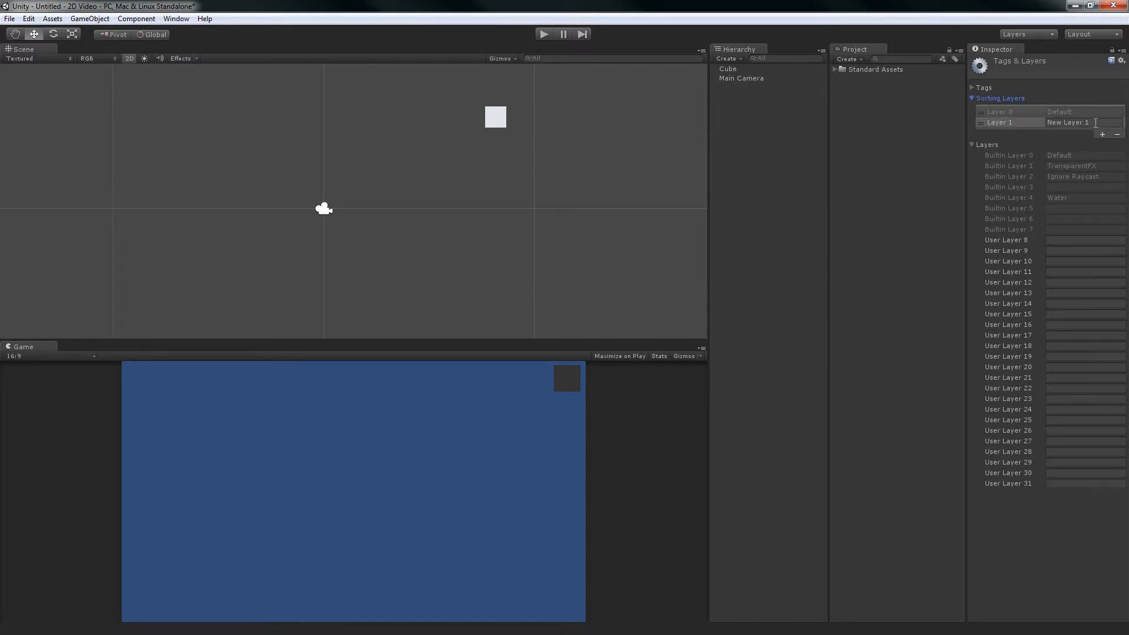
click(1095, 123)
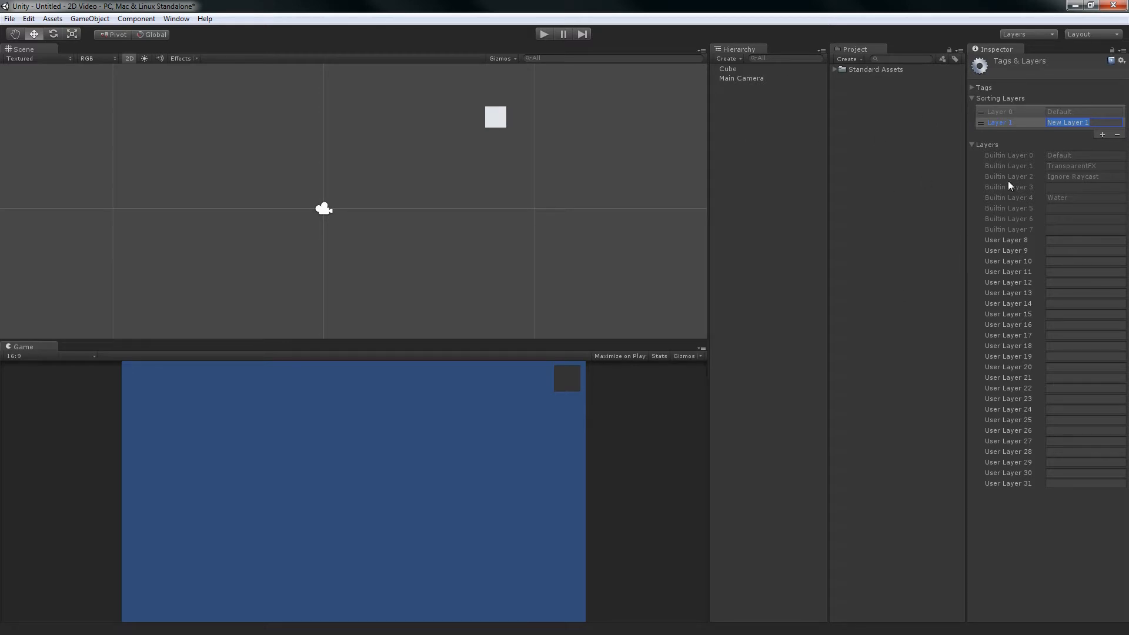
click(870, 184)
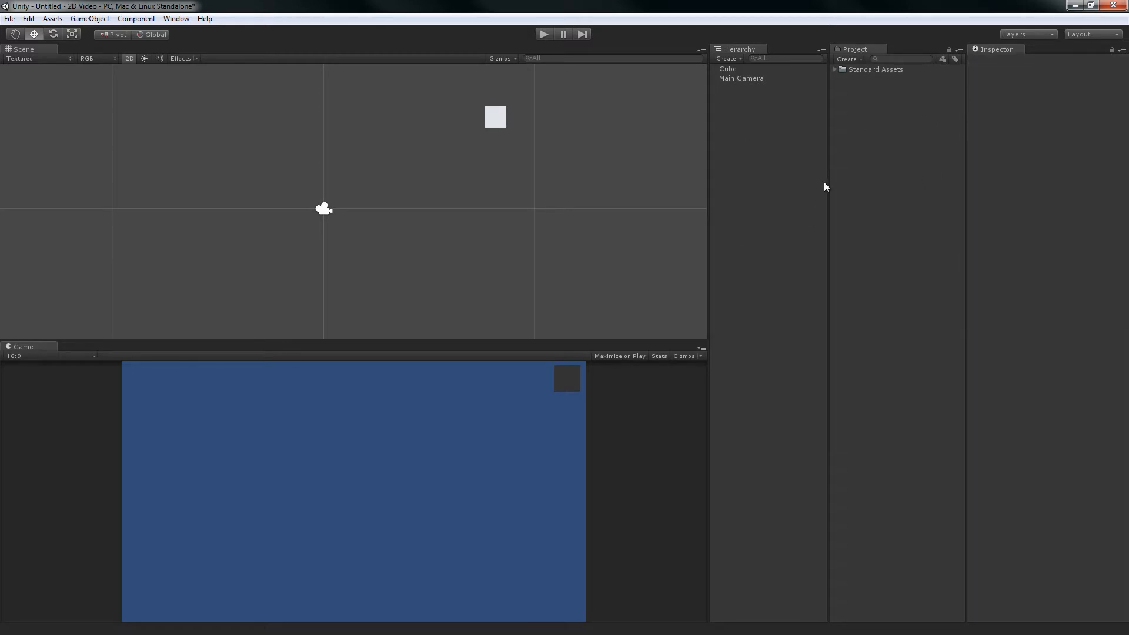
Show the project in Windows Explorer and paste the nine prepared folders, from _Fonts to playerData, into its Assets folder.
right_click(895, 114)
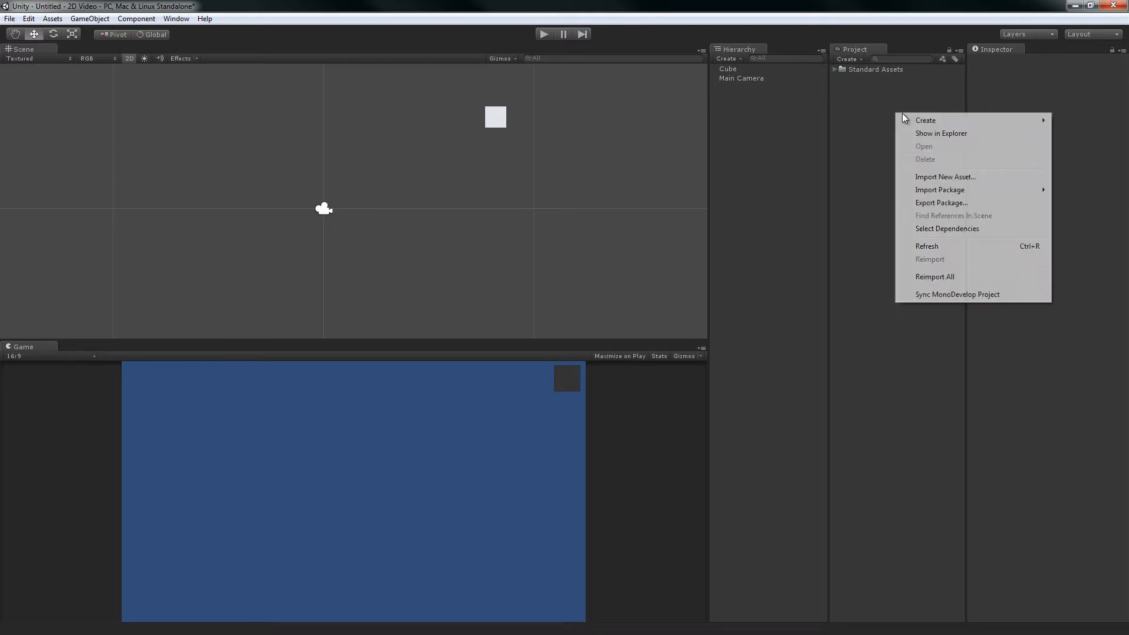
click(915, 134)
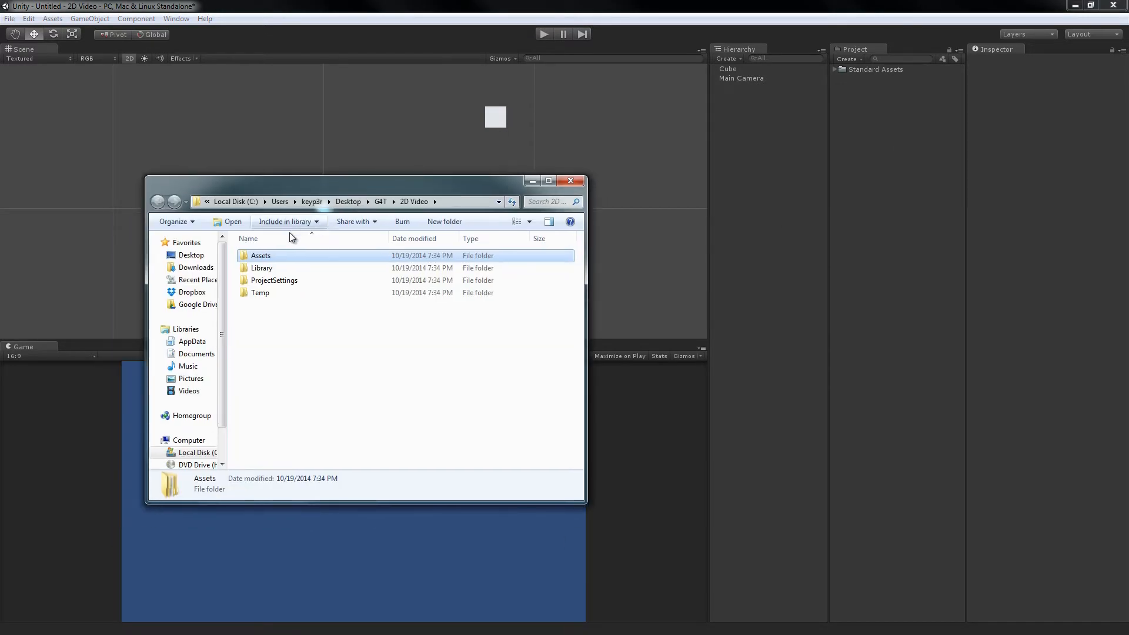
double_click(254, 256)
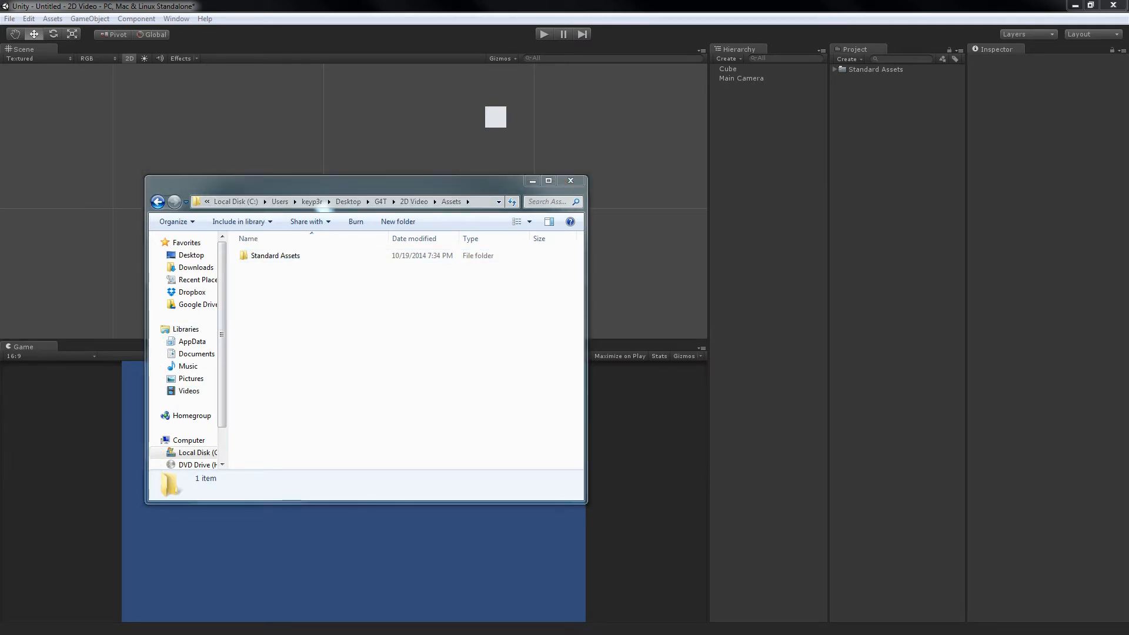
click(308, 326)
key(ctrl+v)
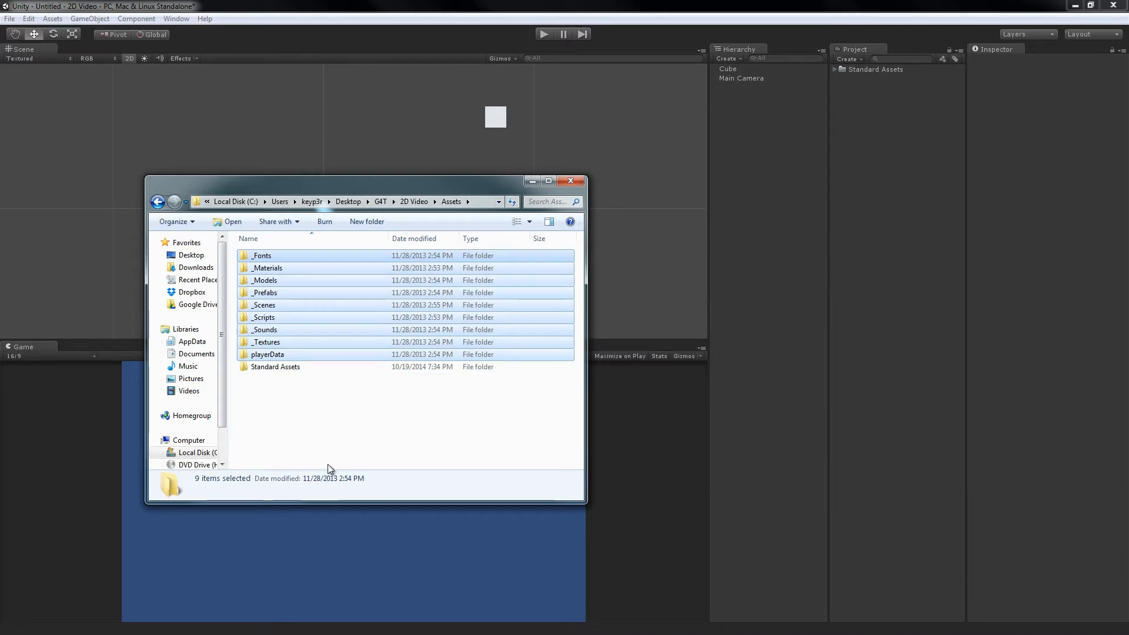
click(292, 407)
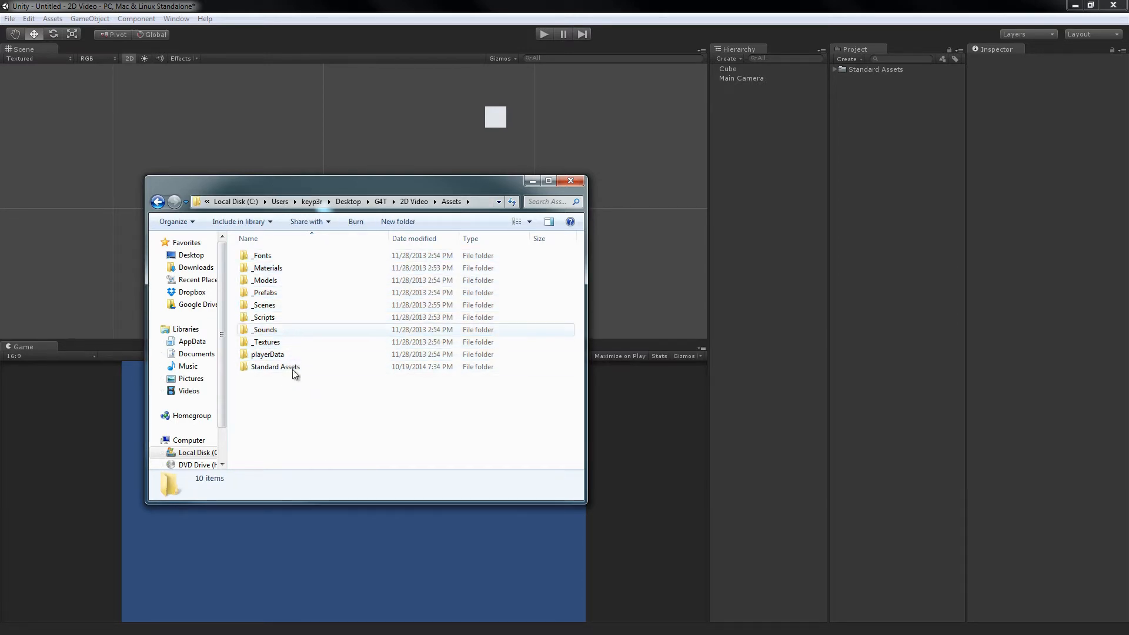
Rename the _Textures folder inside Assets as _Sprites.
double_click(261, 342)
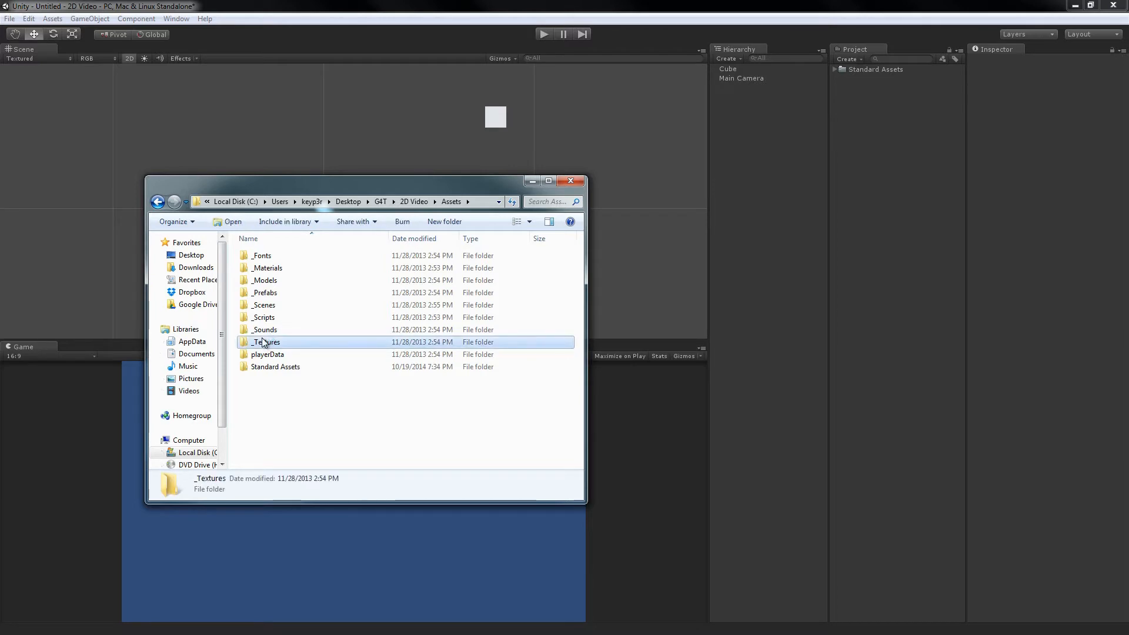
key(BackSpace)
click(265, 346)
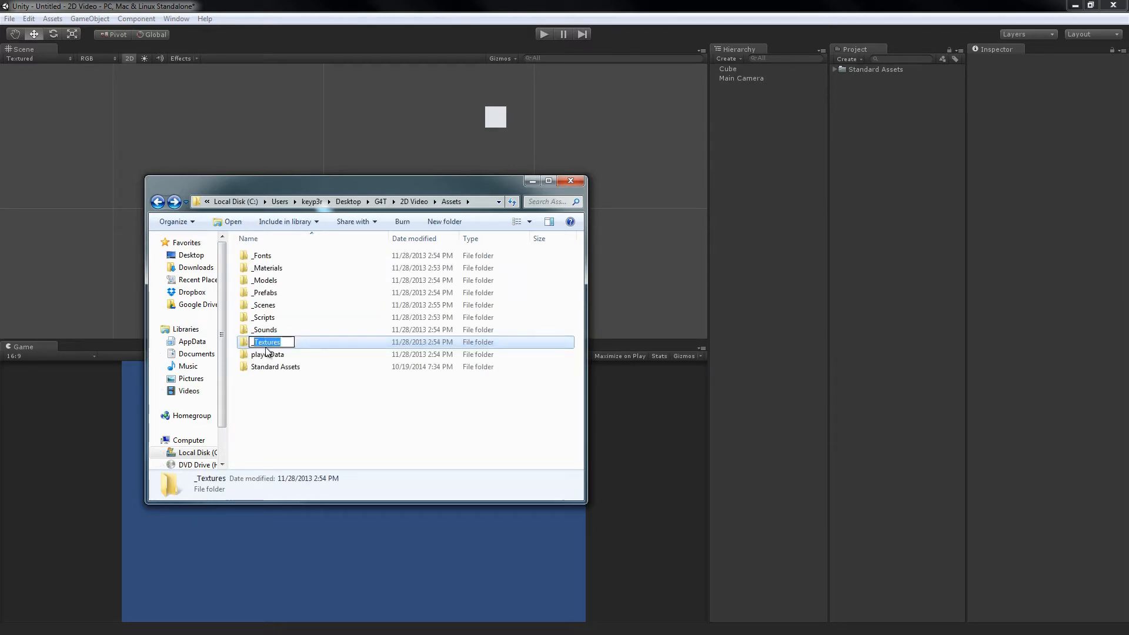
text(_Sprites)
key(Return)
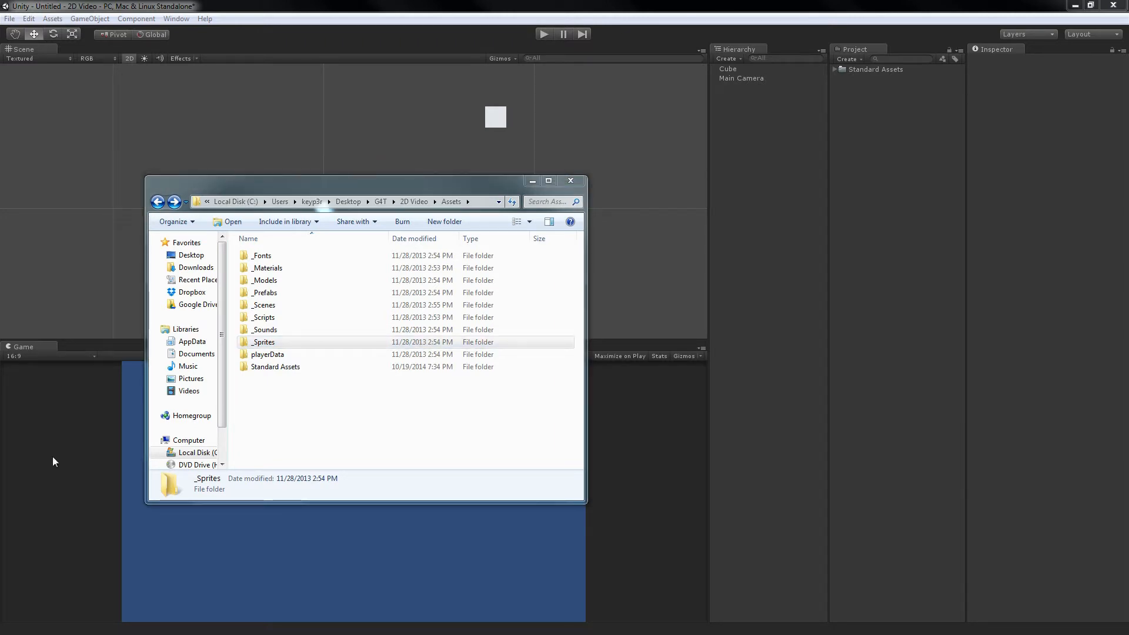
Paste Circle_Parti.tga, Hex_Parti.tga, Square_Parti.tga, Zero_Sheet.png and Terrain_Test.png into the _Sprites folder, and switch back to Unity to import them.
double_click(264, 342)
key(ctrl+a)
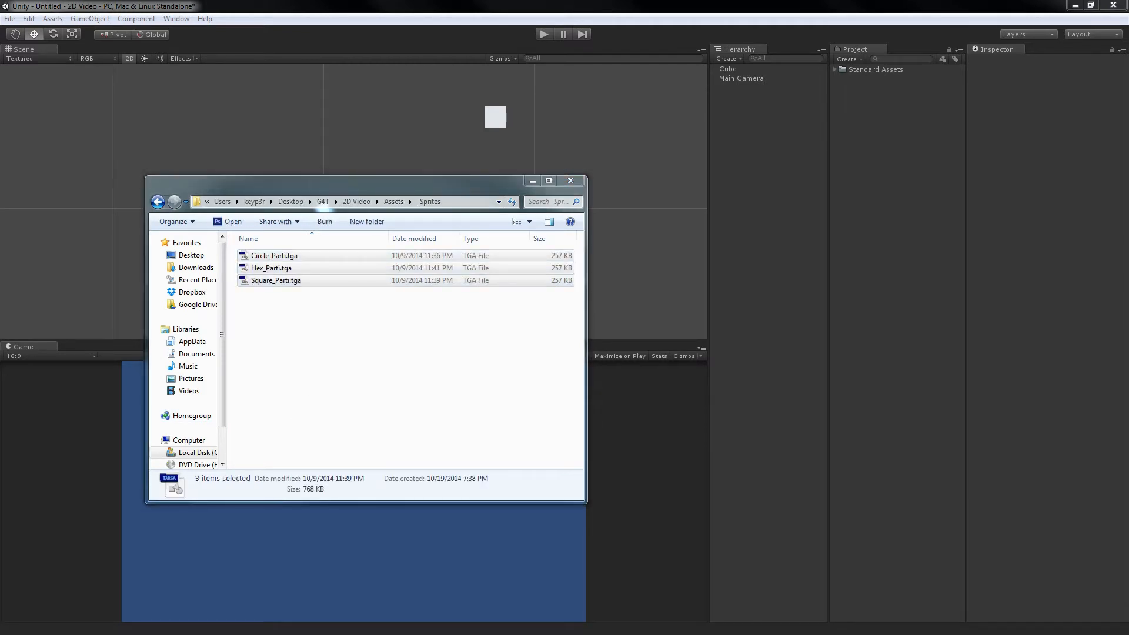
click(341, 391)
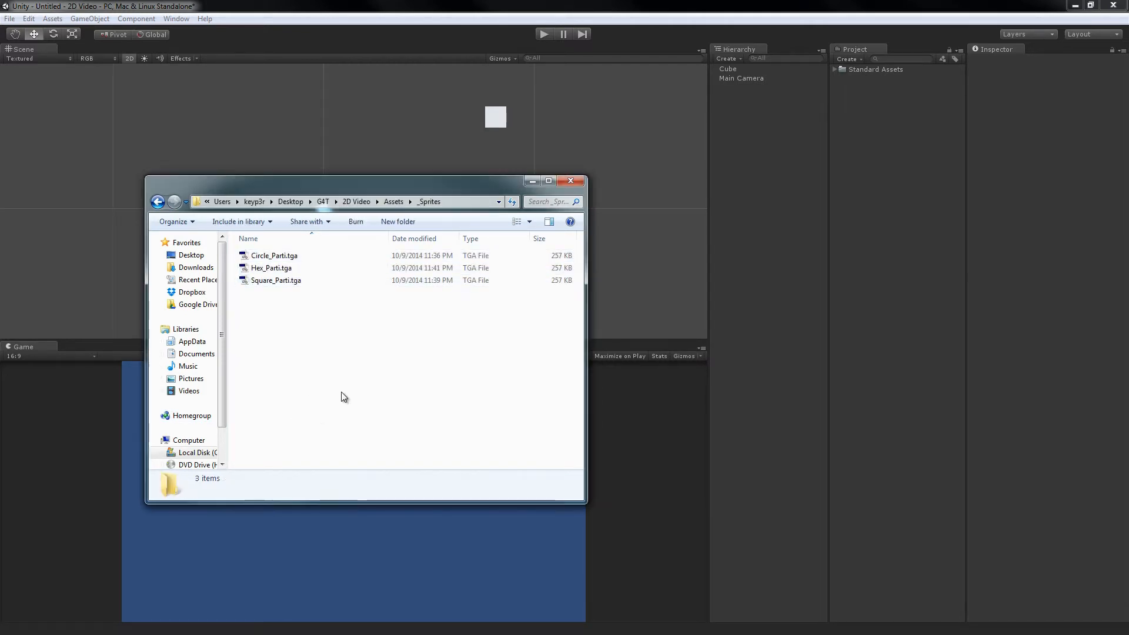
key(ctrl+v)
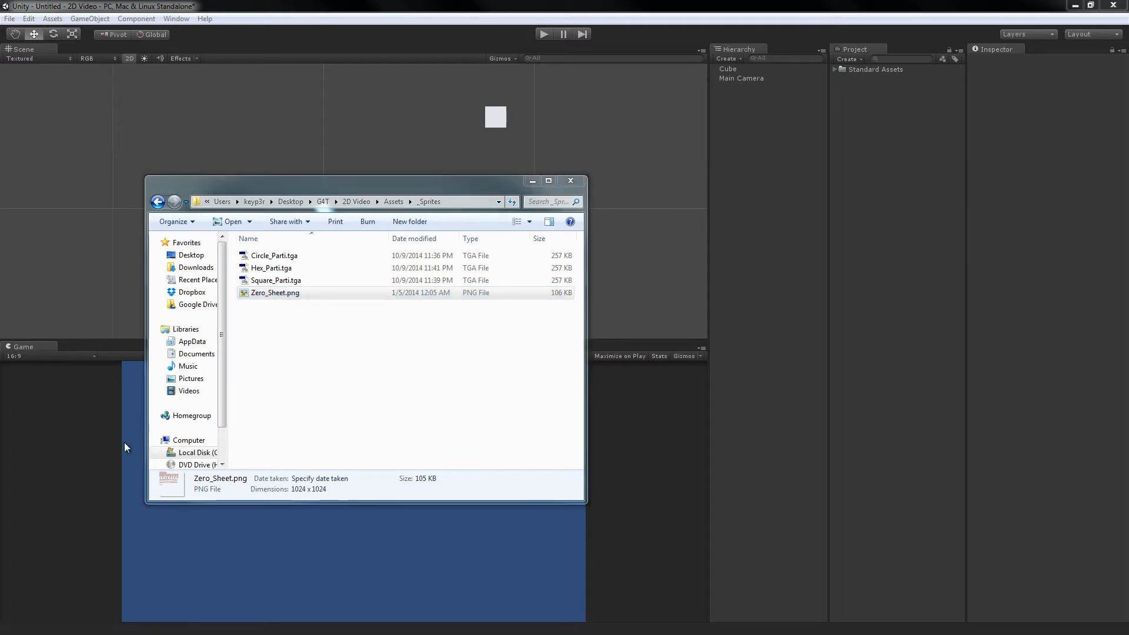
click(273, 379)
key(ctrl+v)
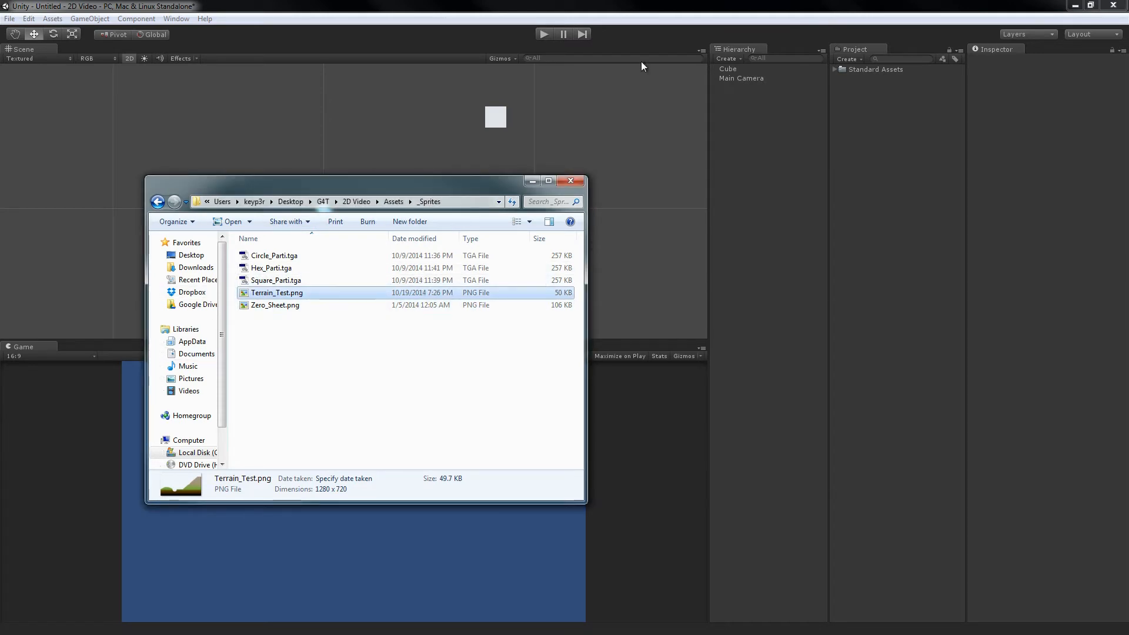
click(639, 20)
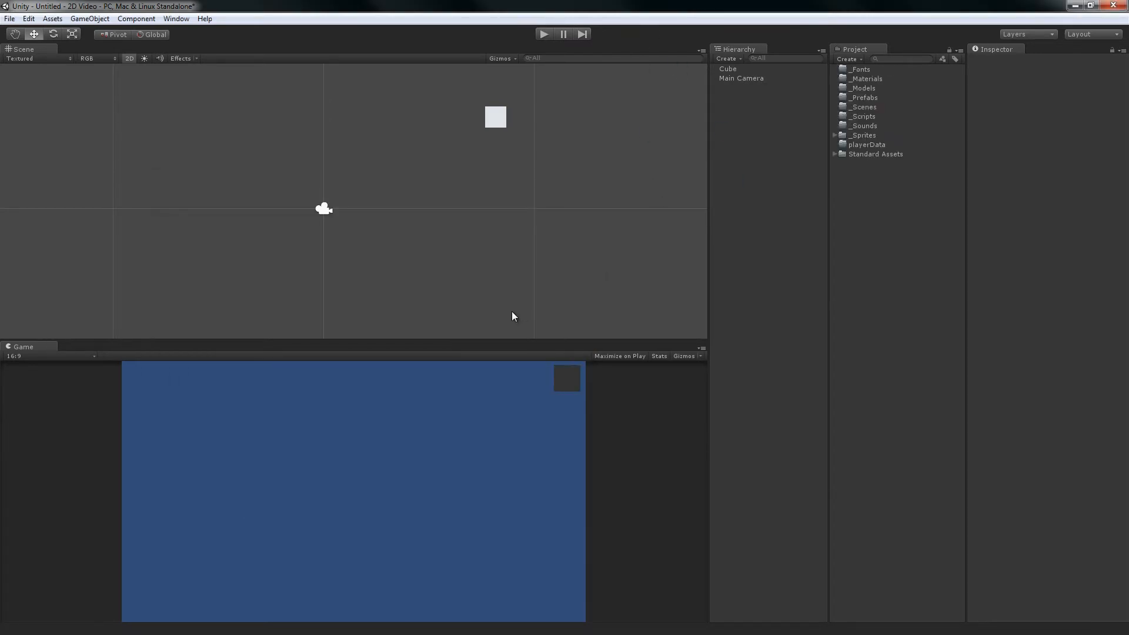
Expand the _Sprites folder, check Circle_Parti's import settings, and enlarge the preview to examine the Zero_Sheet sprite sheet.
click(835, 135)
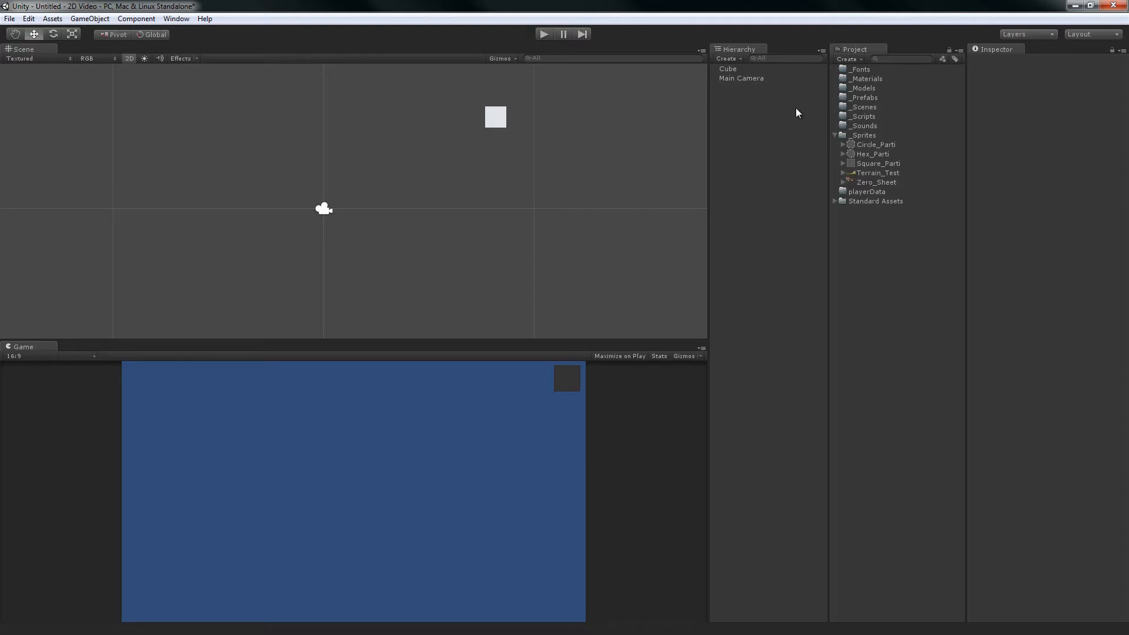
click(860, 143)
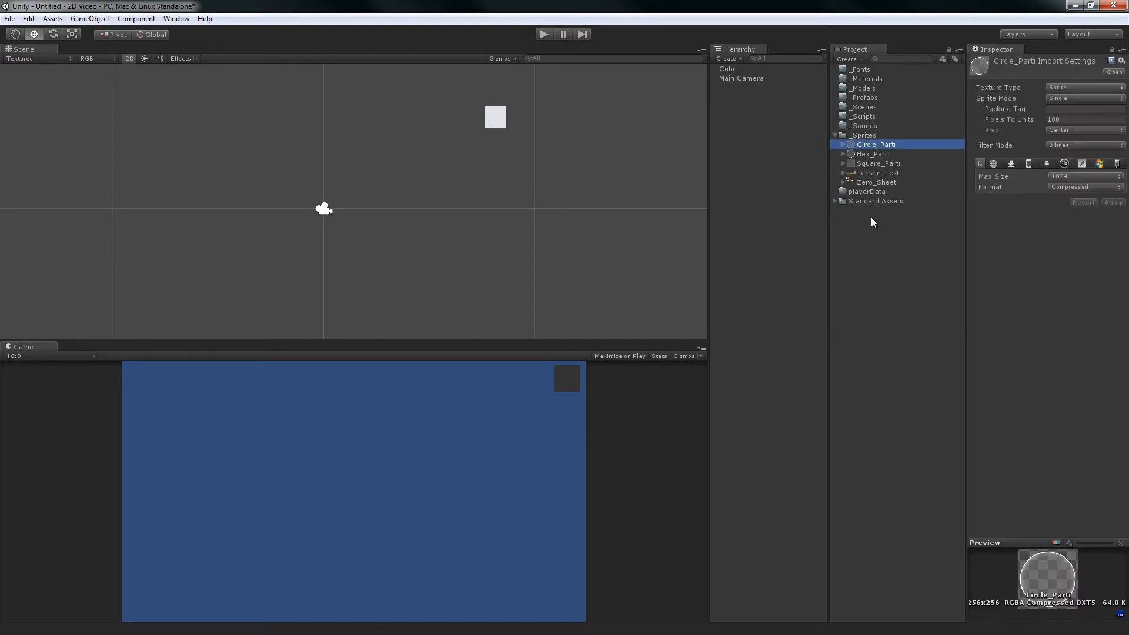
click(864, 182)
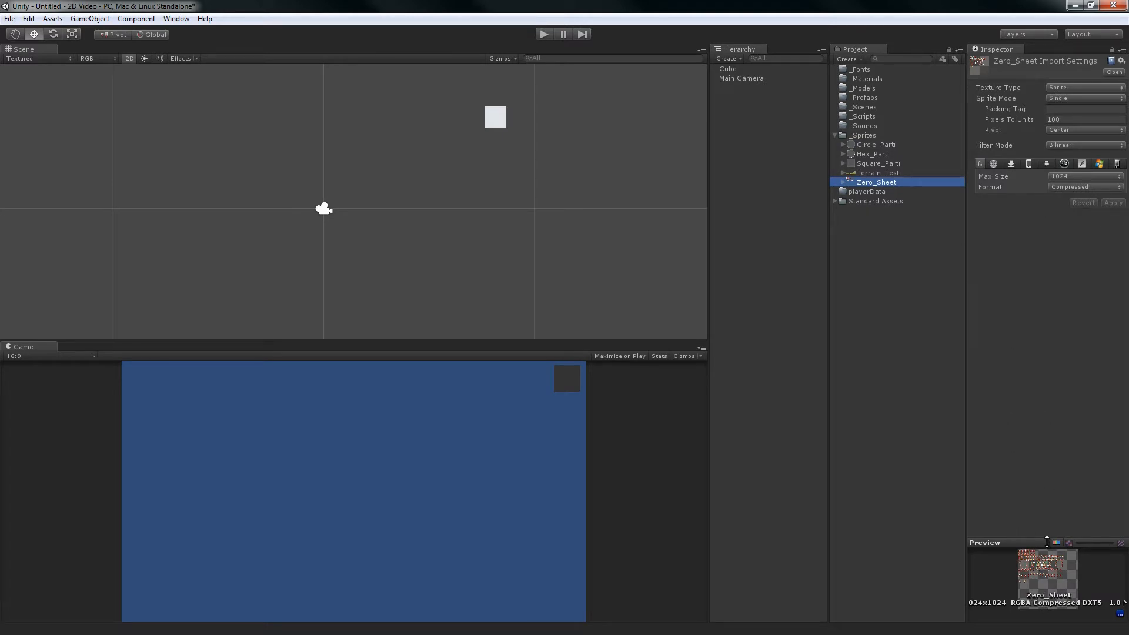
drag(1047, 541, 1046, 357)
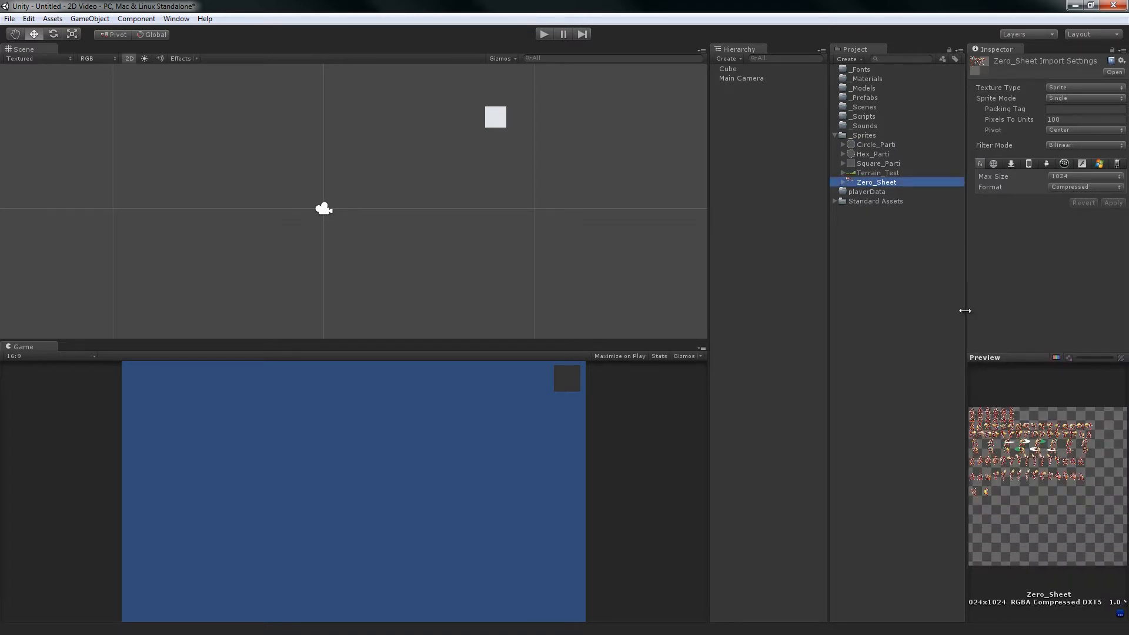
drag(965, 310, 785, 311)
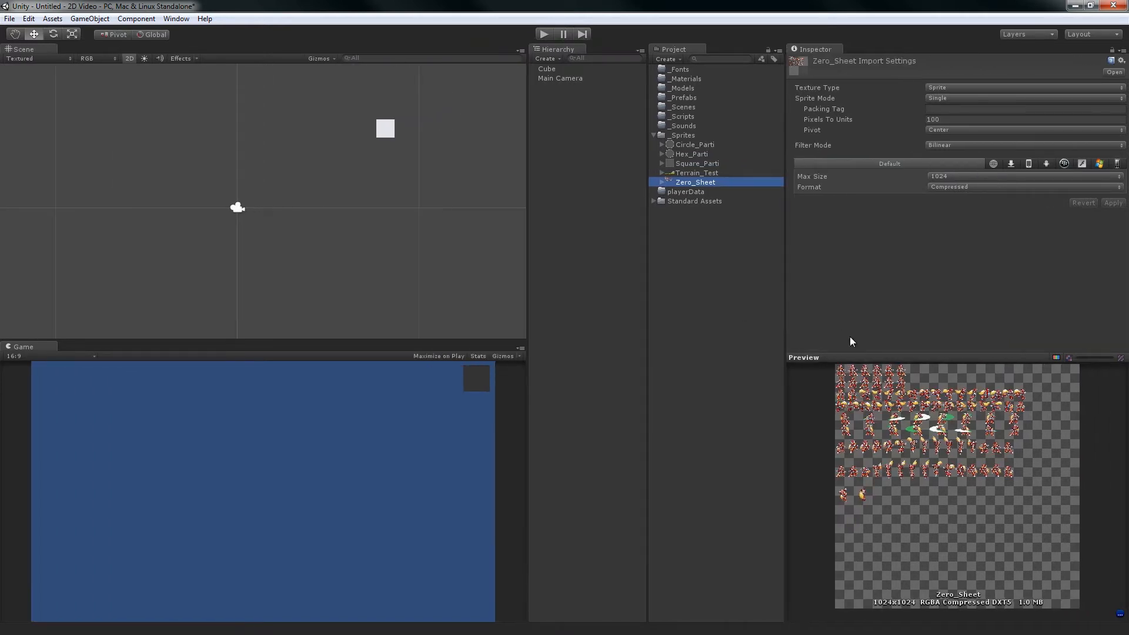
drag(838, 353, 839, 271)
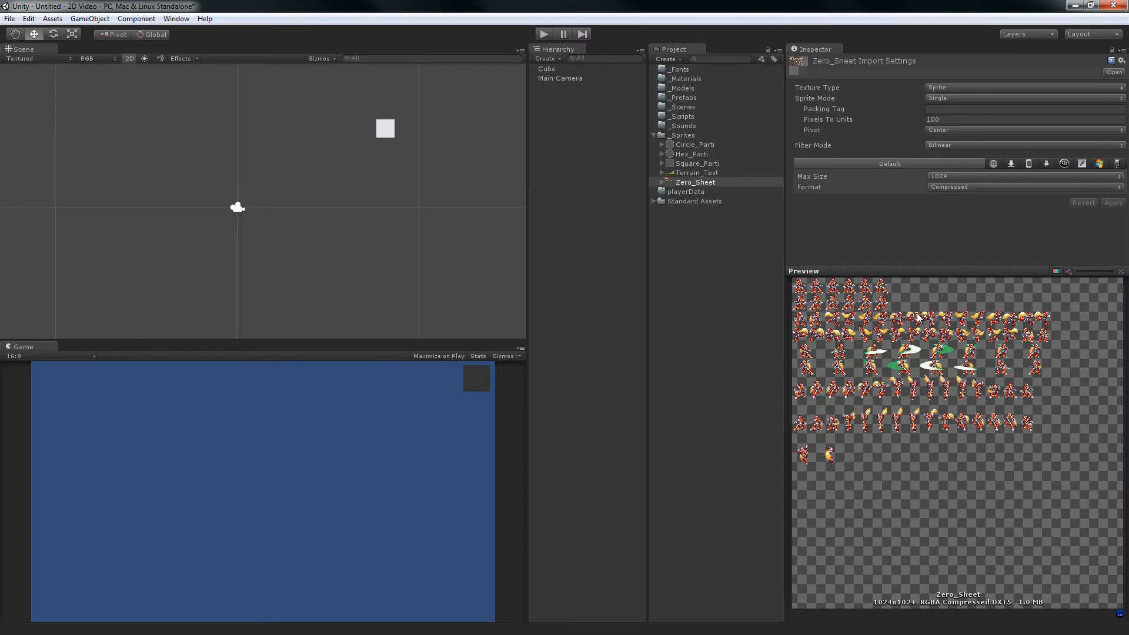
Inspect the sprite nested under Zero_Sheet and check the sheet's Sprite Mode options, keeping Single.
click(661, 182)
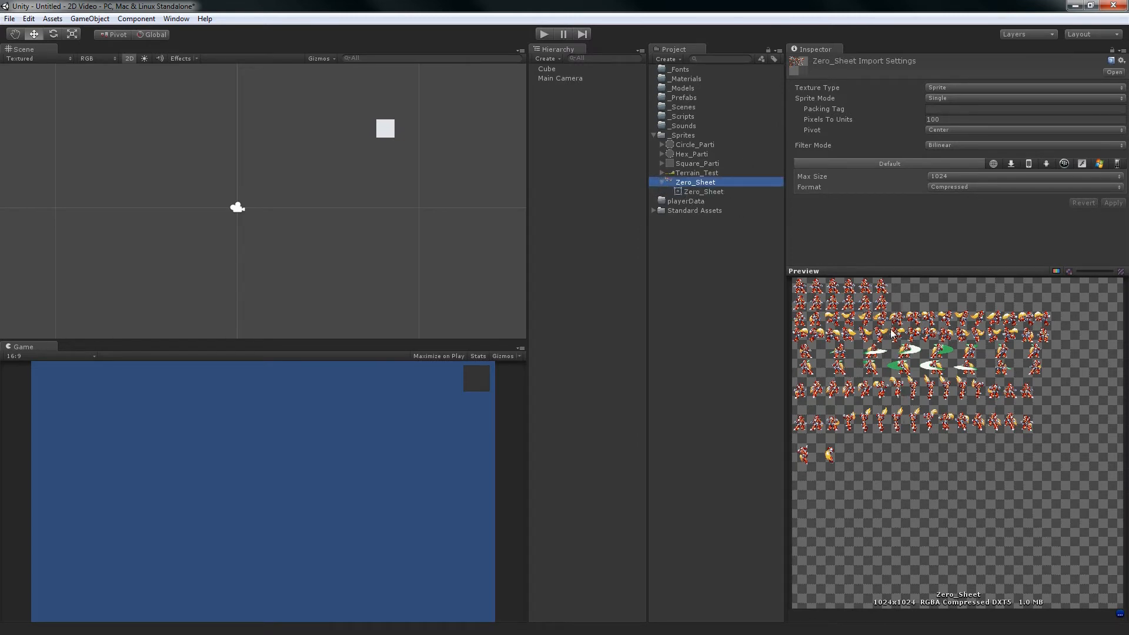
click(718, 189)
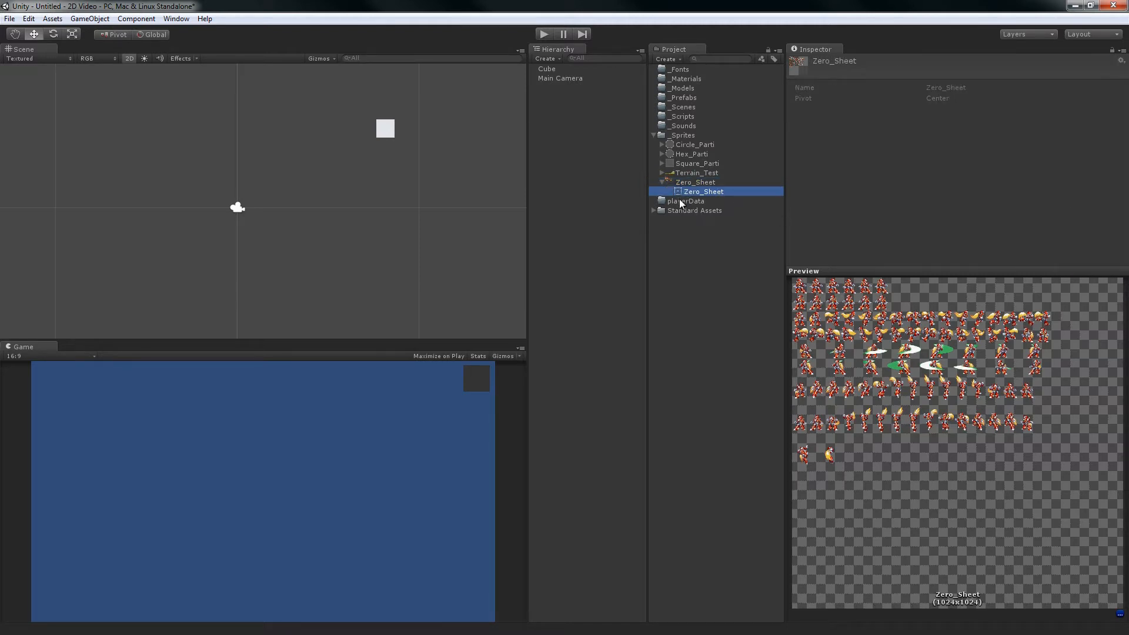
click(687, 185)
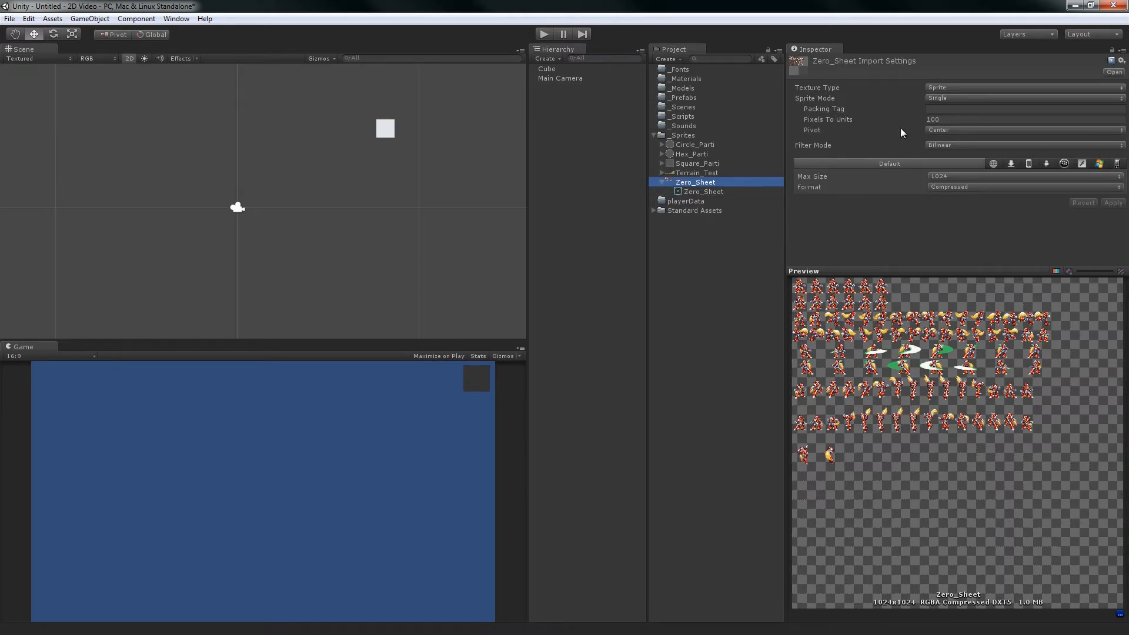
click(940, 97)
click(911, 109)
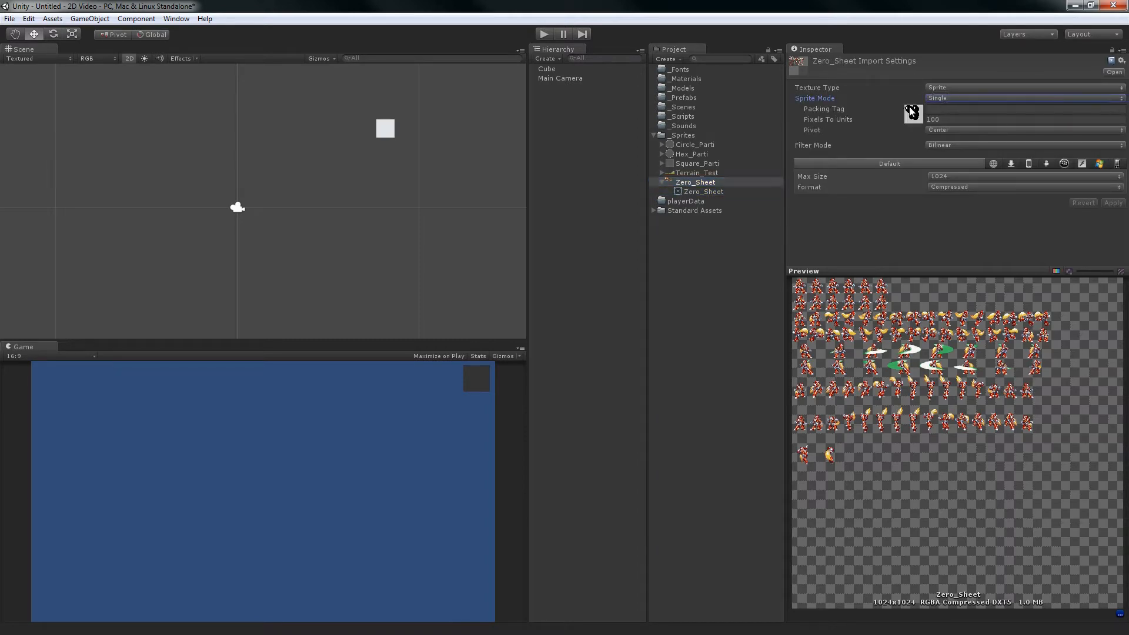
Try Texture as the texture type of Circle_Parti, and set it back to Sprite.
click(699, 144)
click(990, 89)
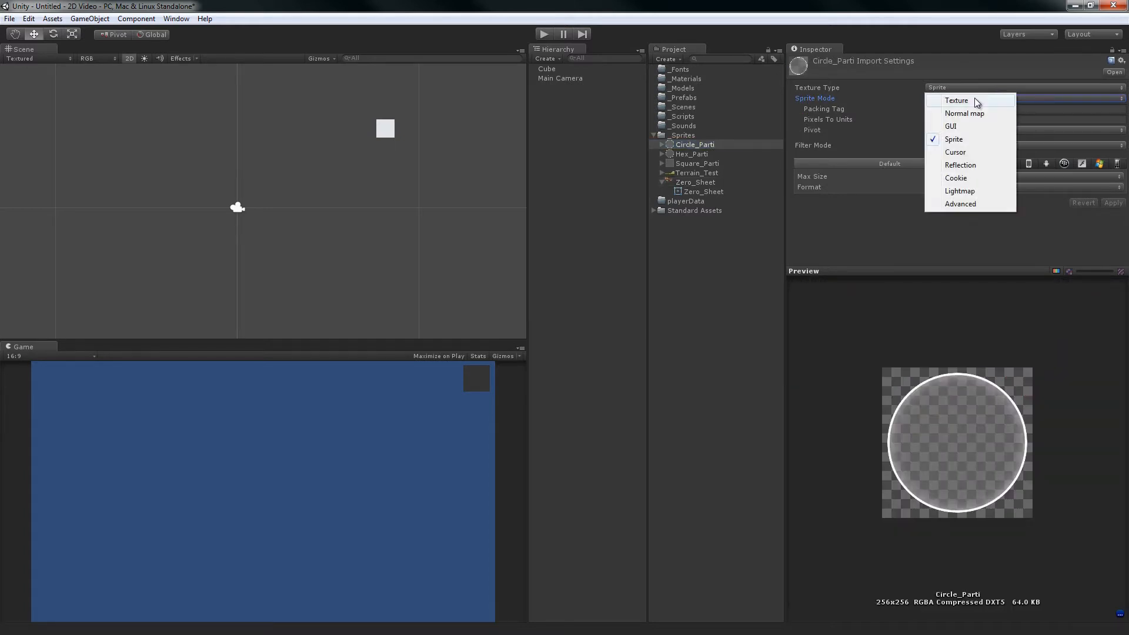
click(975, 99)
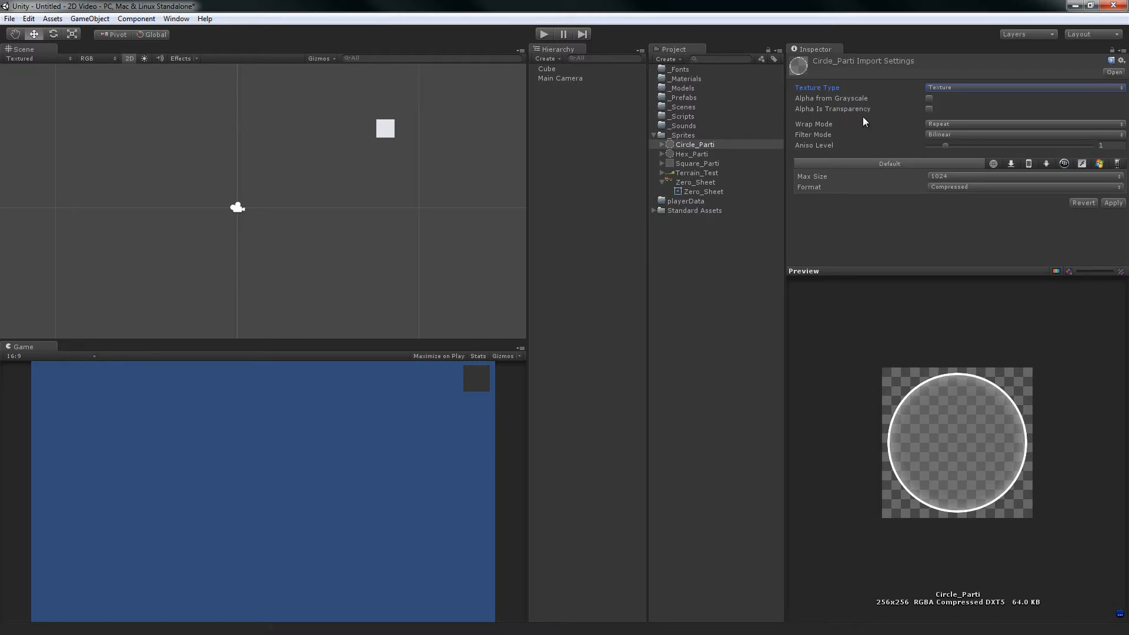
click(949, 91)
click(960, 141)
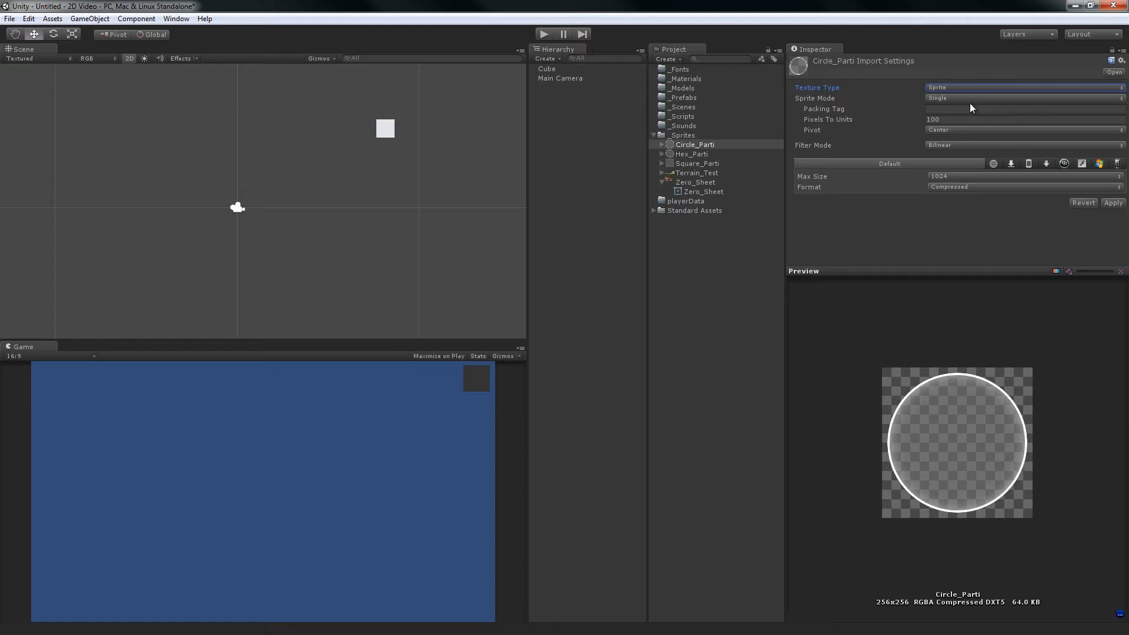
Check Circle_Parti's Sprite Mode options and its Packing Tag and Pixels To Units settings.
click(947, 98)
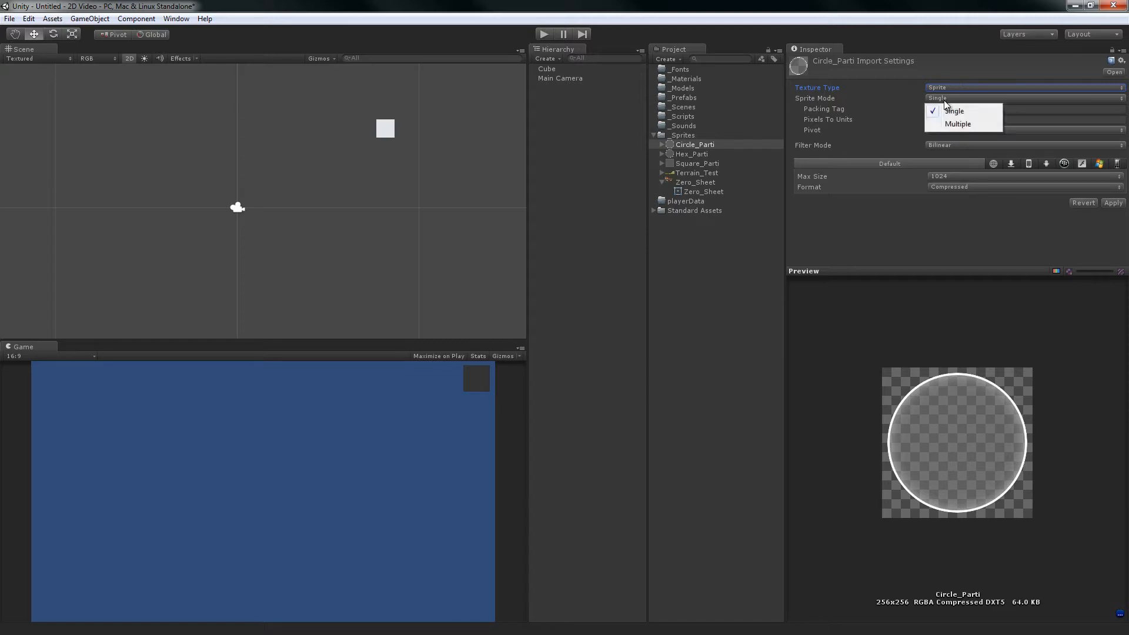
click(885, 39)
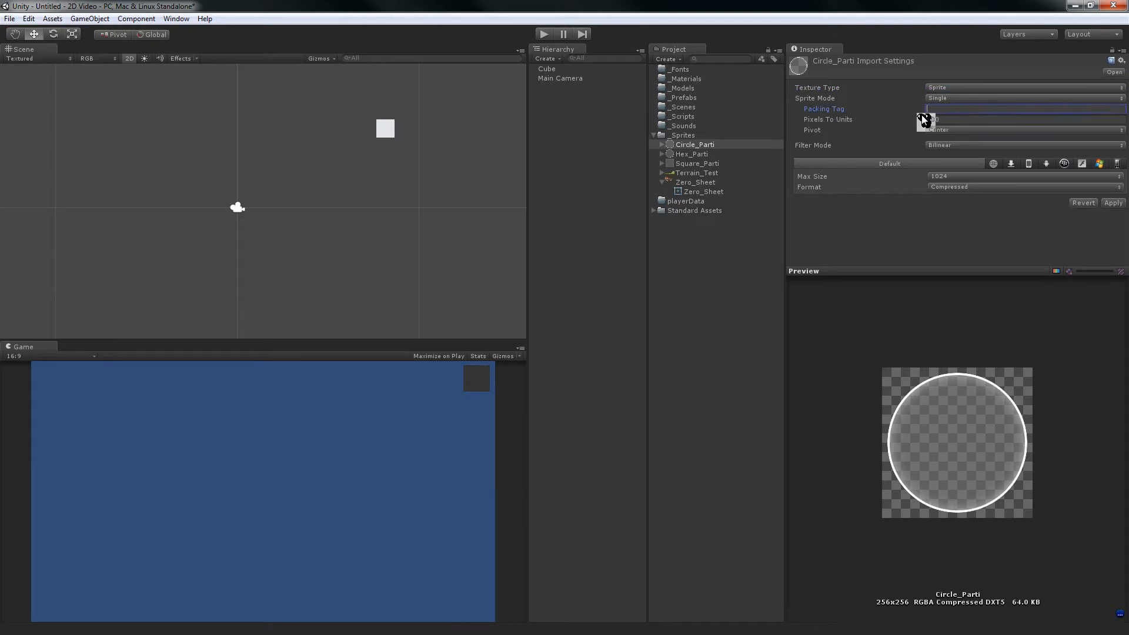
click(930, 110)
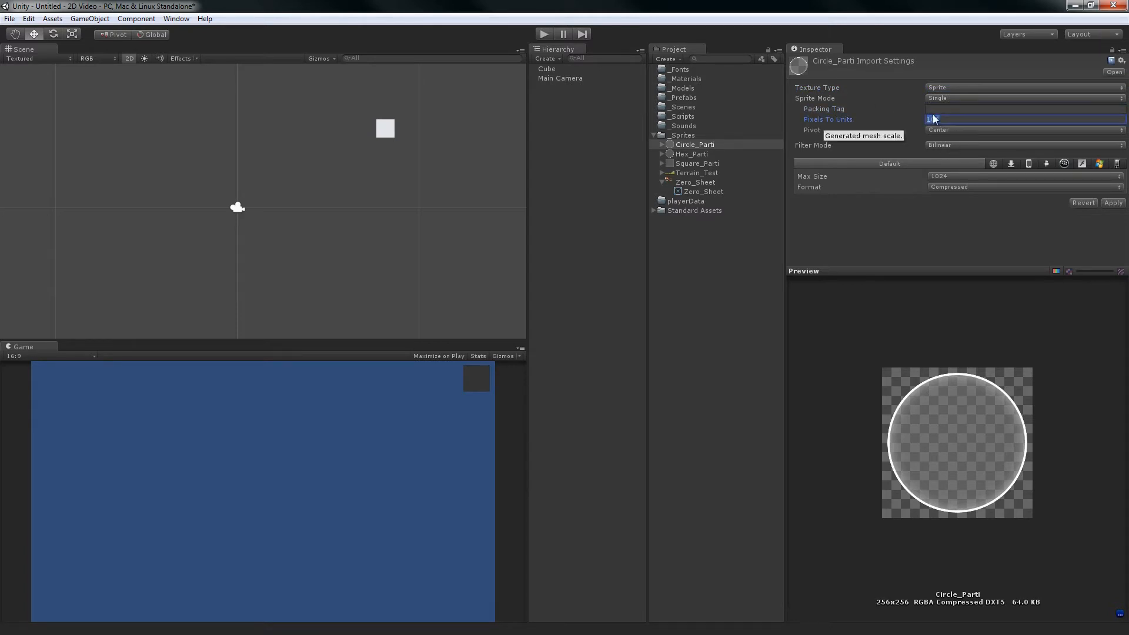
click(934, 120)
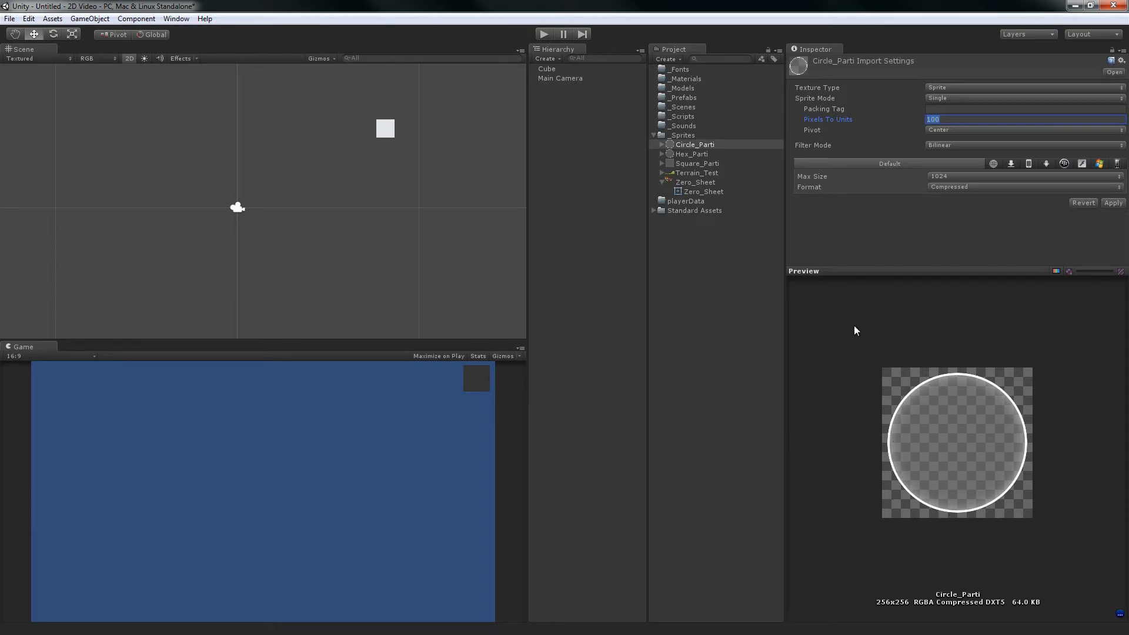
click(372, 114)
click(571, 350)
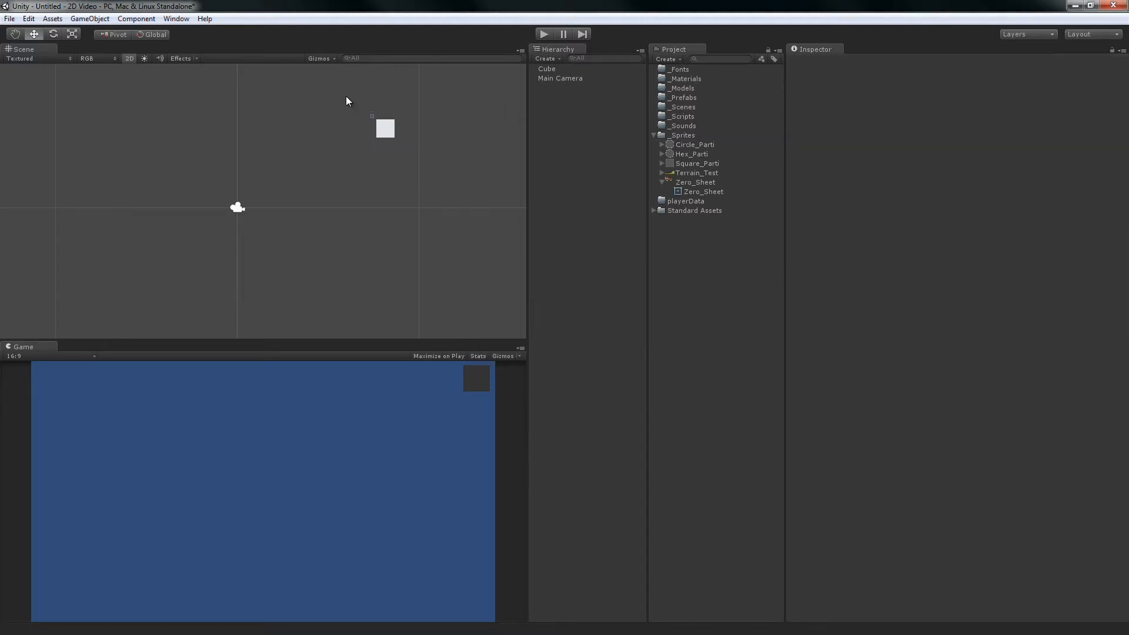
Duplicate the cube and move the copy along X until it sits right beside the original, at about X 7.11.
drag(345, 101, 453, 213)
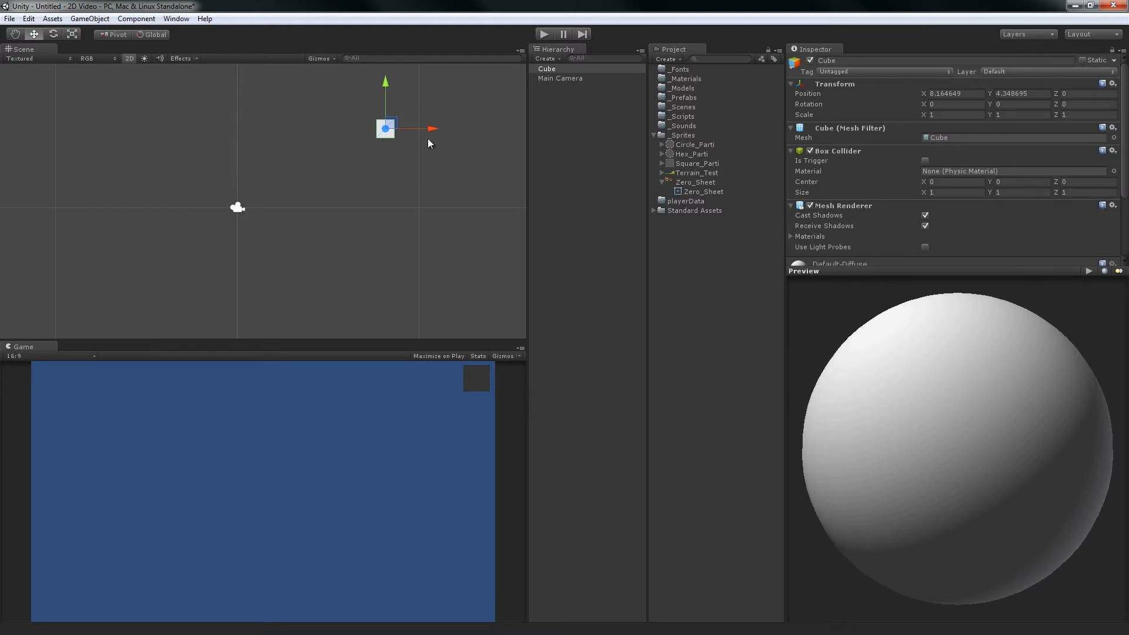
scroll(442, 215, down, 1)
scroll(411, 138, up, 2)
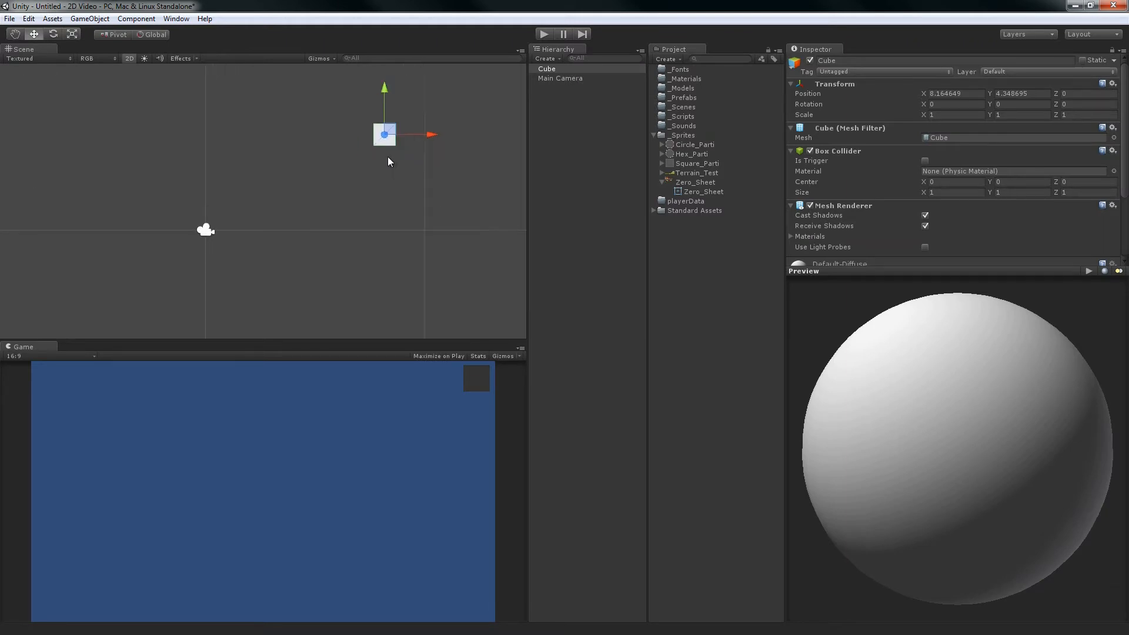
key(ctrl+d)
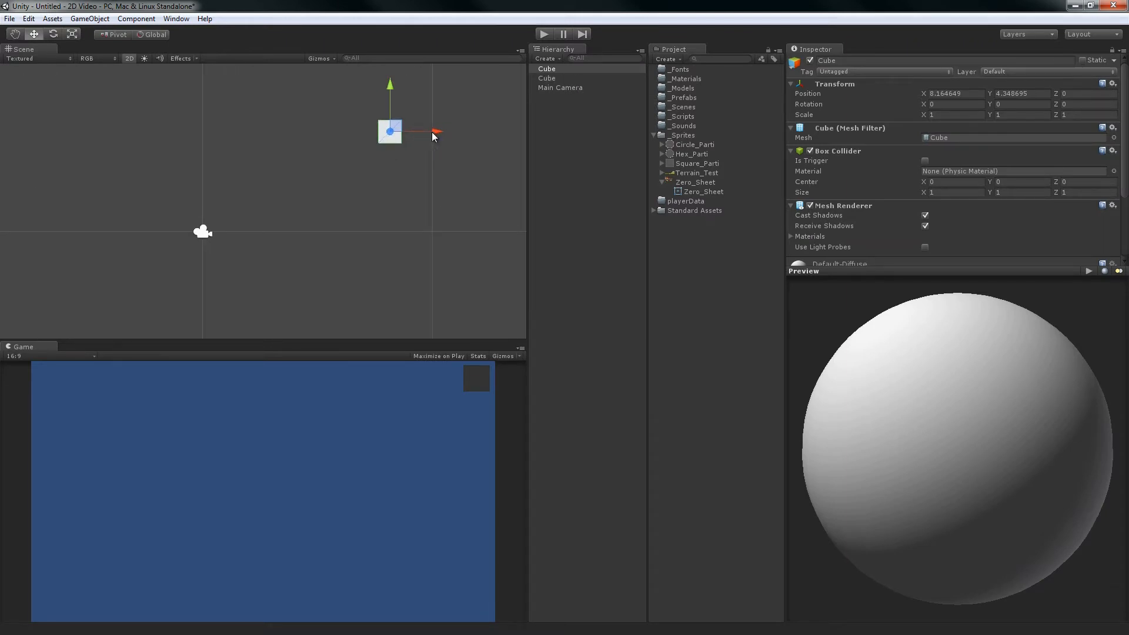
drag(433, 134, 410, 139)
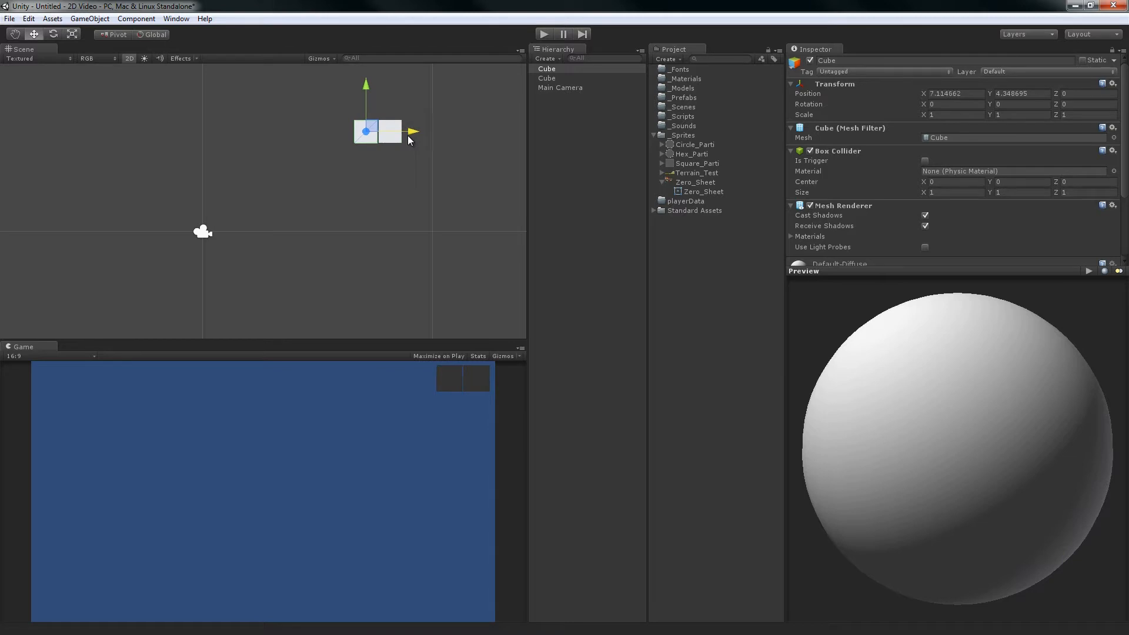
Duplicate the cube once more and line the copy up in the row at about X 6.63, Y 4.35.
key(ctrl+d)
drag(414, 140, 399, 140)
drag(351, 87, 351, 97)
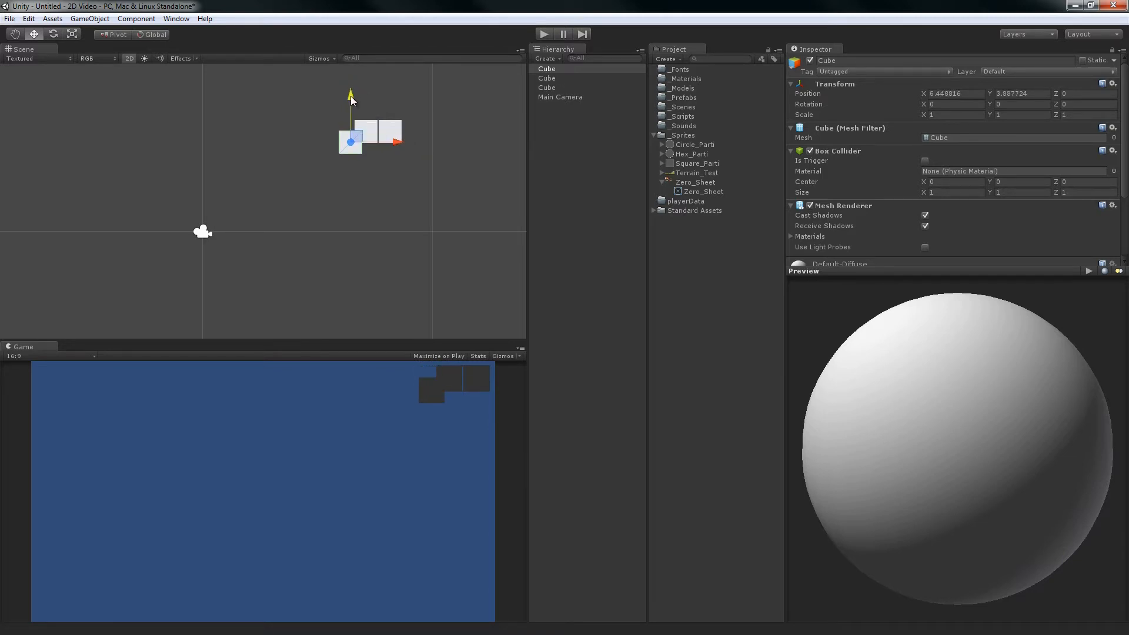
drag(390, 143, 392, 145)
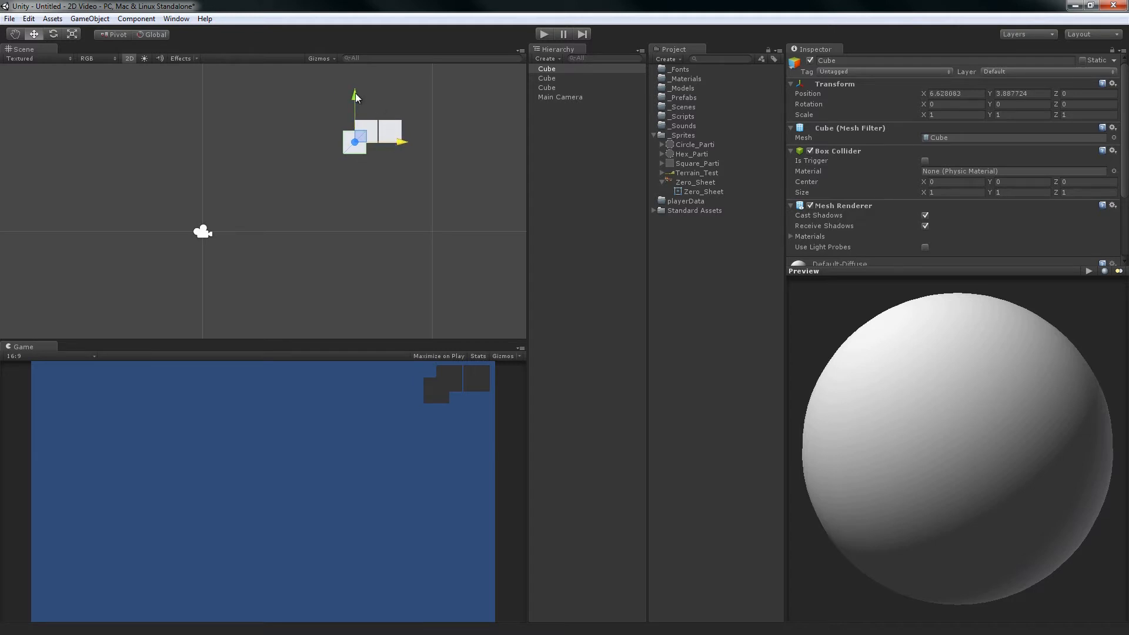
drag(352, 99, 351, 93)
drag(351, 89, 351, 84)
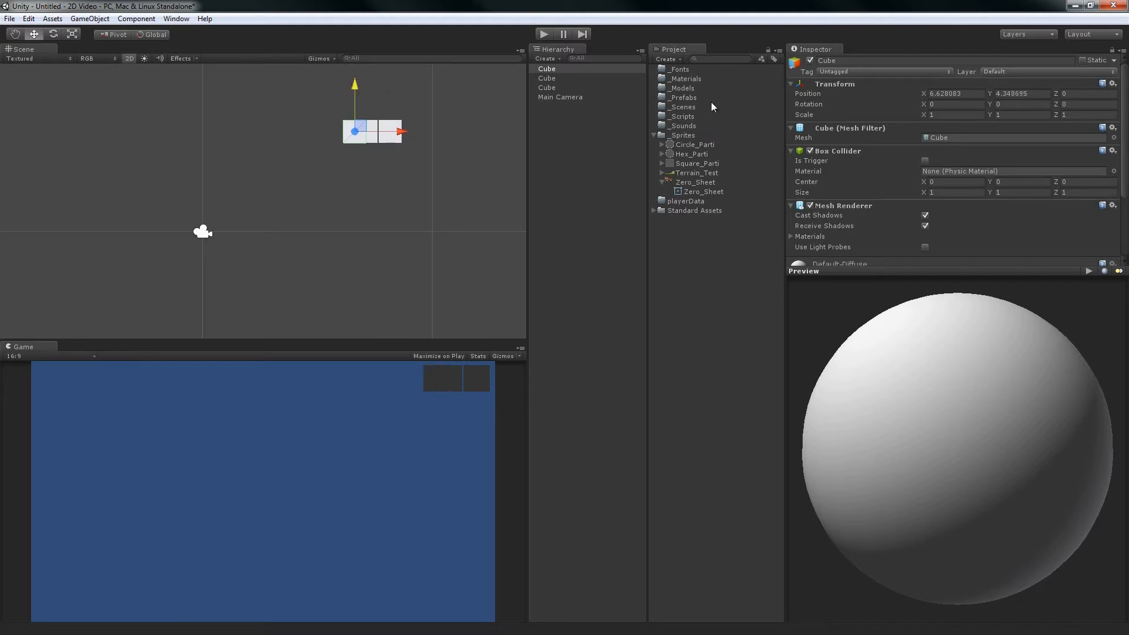
Add the Circle_Parti sprite to the scene and move it directly below the row of cubes to compare their widths.
drag(694, 144, 558, 178)
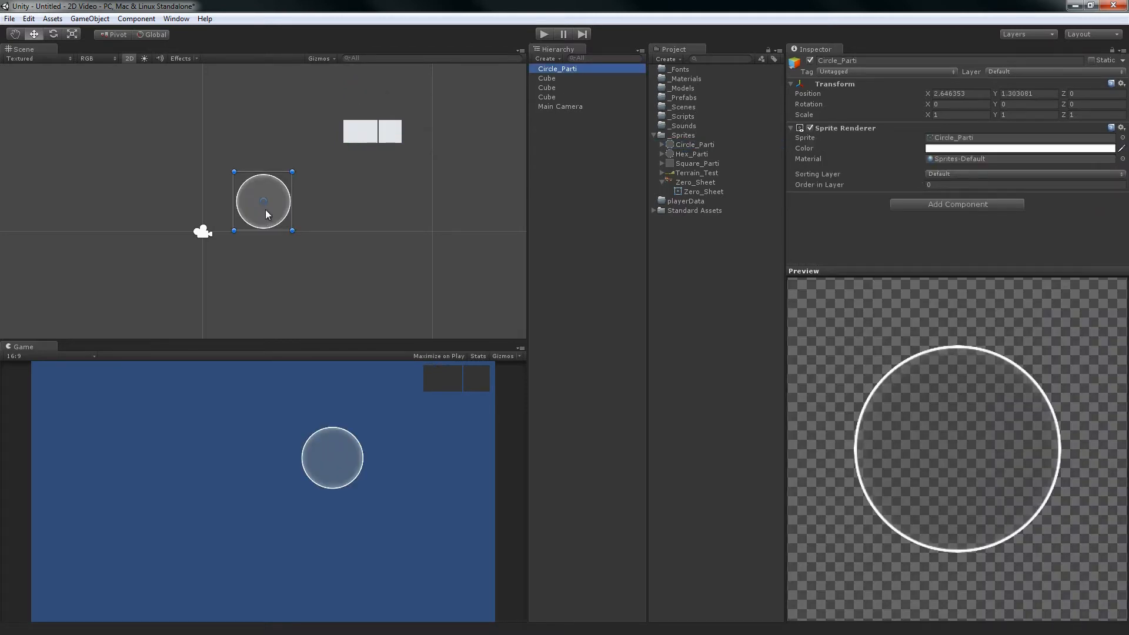
drag(269, 187, 378, 160)
Delete the three cubes and the Circle_Parti sprite from the scene.
drag(323, 93, 409, 144)
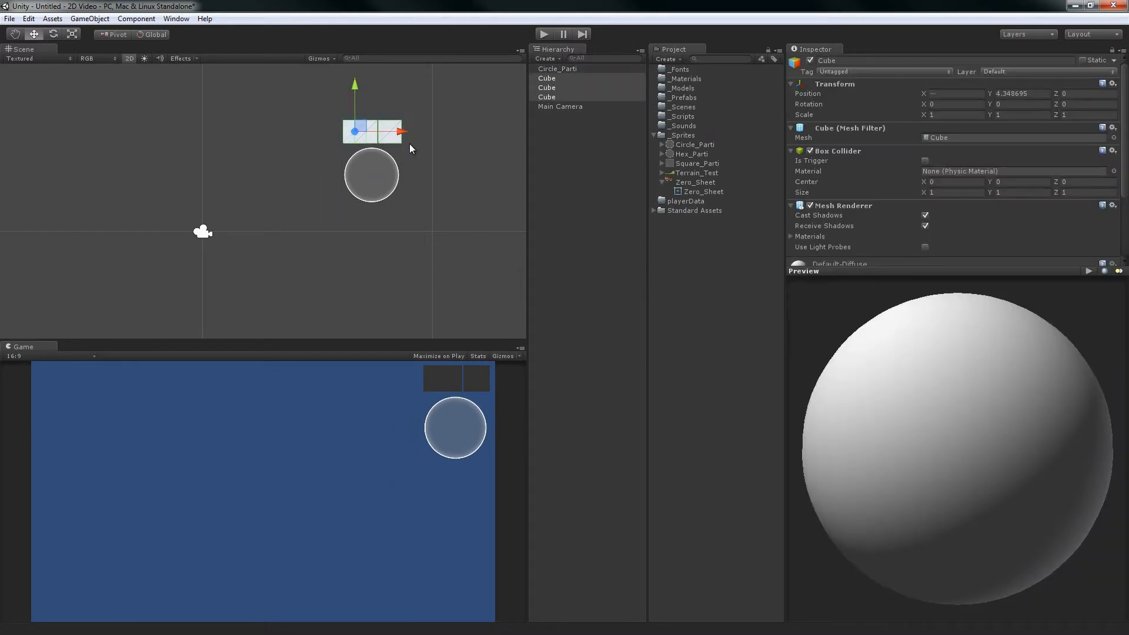
key(Delete)
drag(290, 88, 443, 272)
key(Delete)
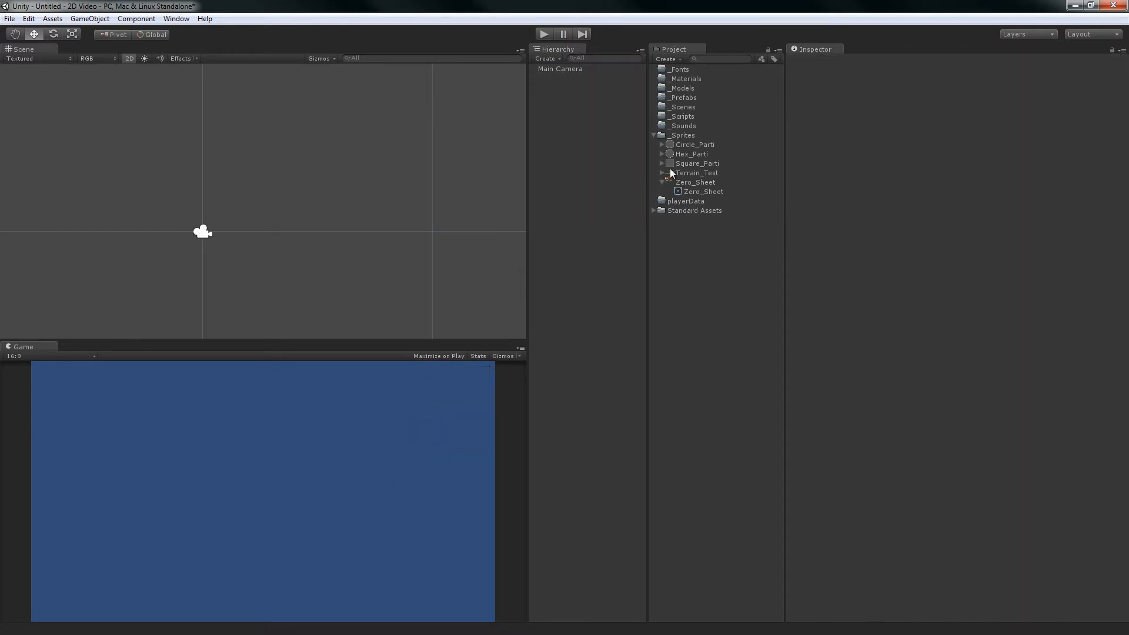
Set Circle_Parti's Pixels To Units to 50 and apply the import settings.
click(693, 145)
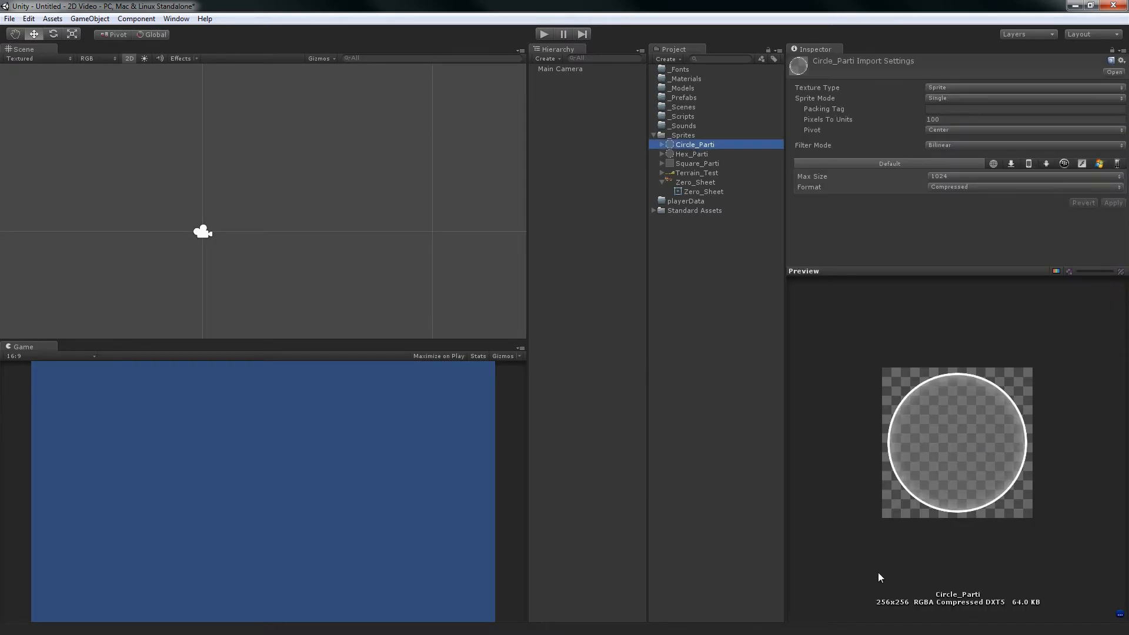
click(938, 120)
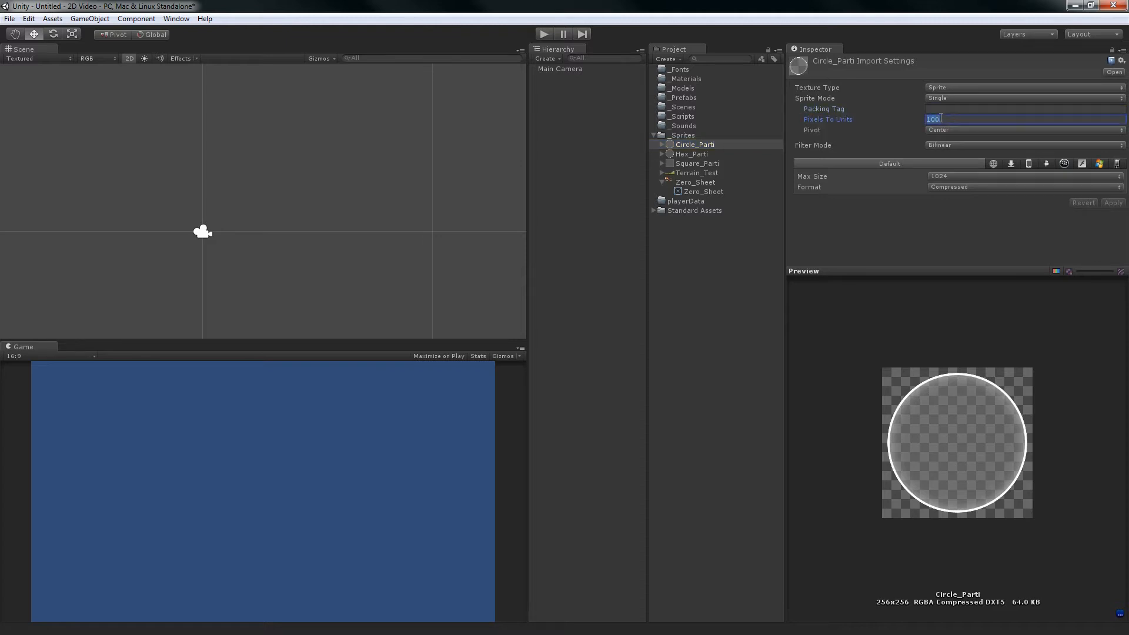
text(50)
click(679, 147)
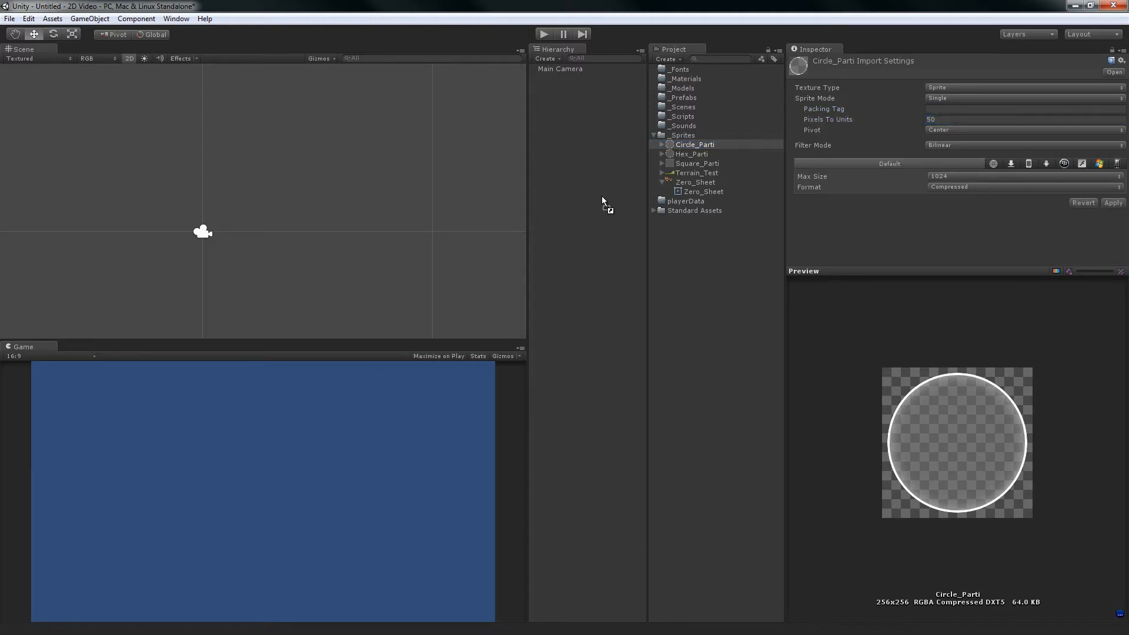
click(566, 346)
Add Circle_Parti to the scene to check its new size, and delete it from the scene.
drag(695, 145, 341, 209)
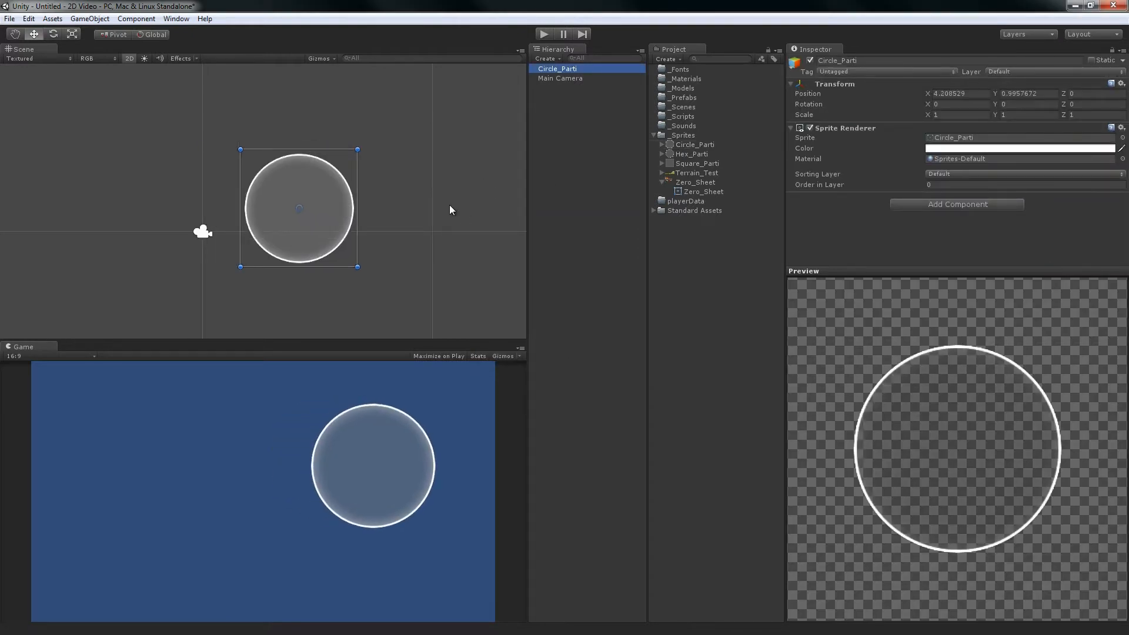
key(Delete)
click(686, 154)
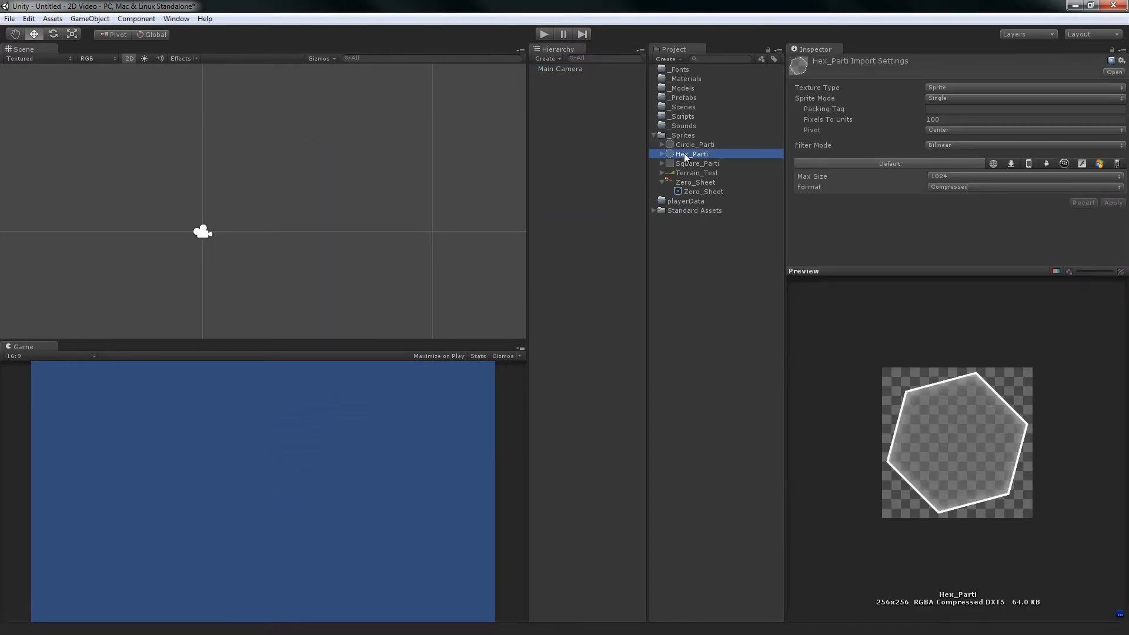
Check the Pivot options in Circle_Parti's import settings, keeping Center.
click(700, 146)
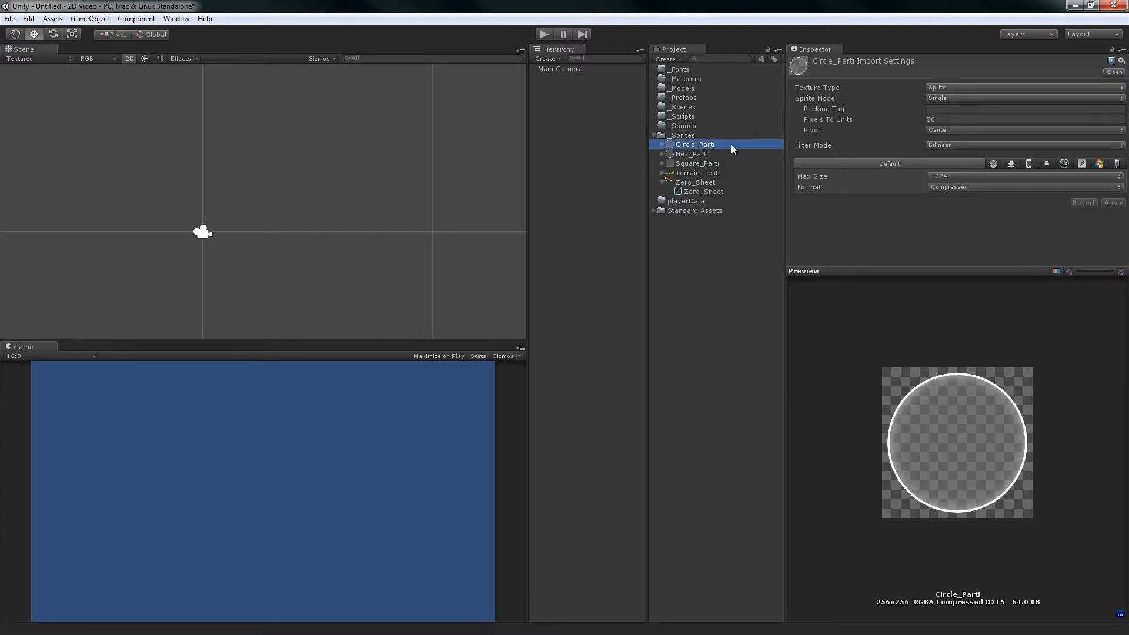
click(933, 131)
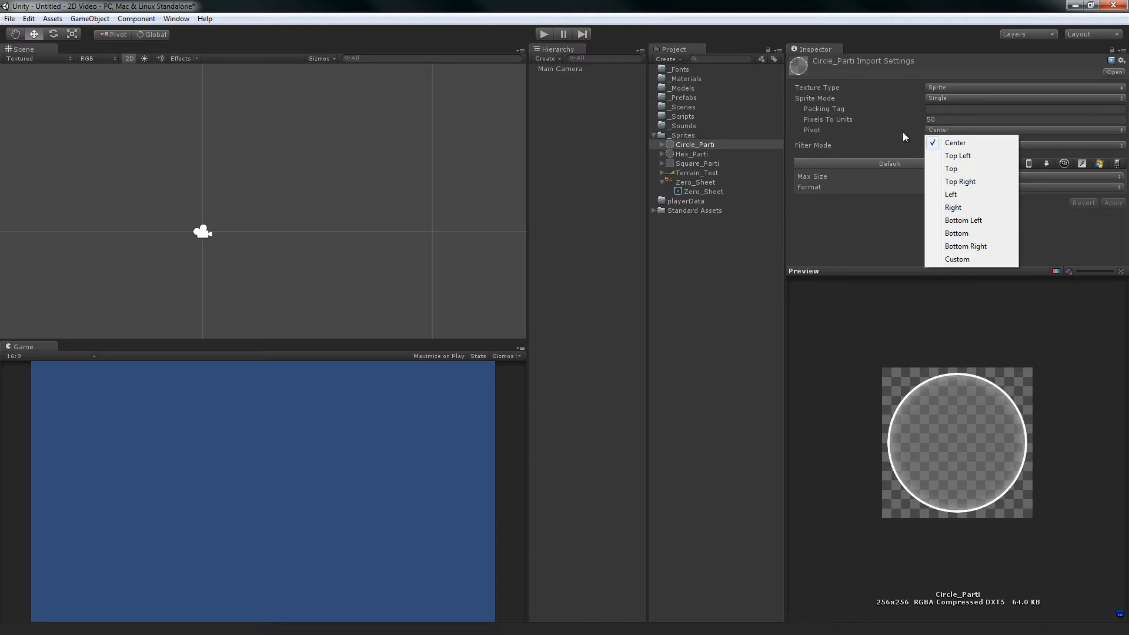
click(694, 145)
Place Circle_Parti in the scene to examine its center pivot, and remove the sprite again.
drag(694, 145, 275, 201)
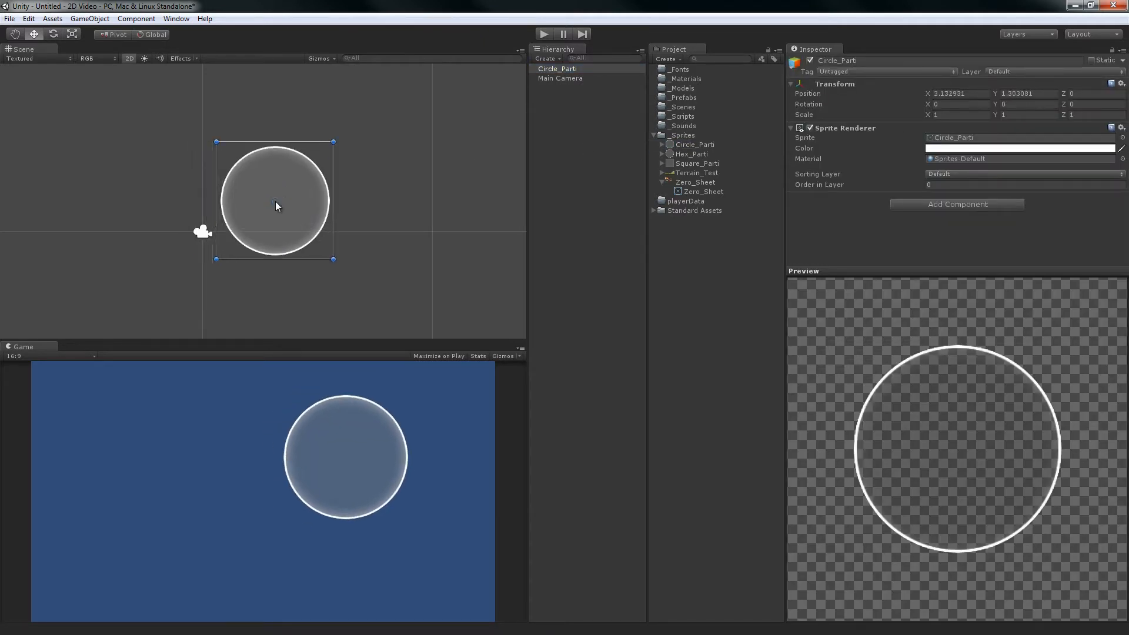
click(546, 71)
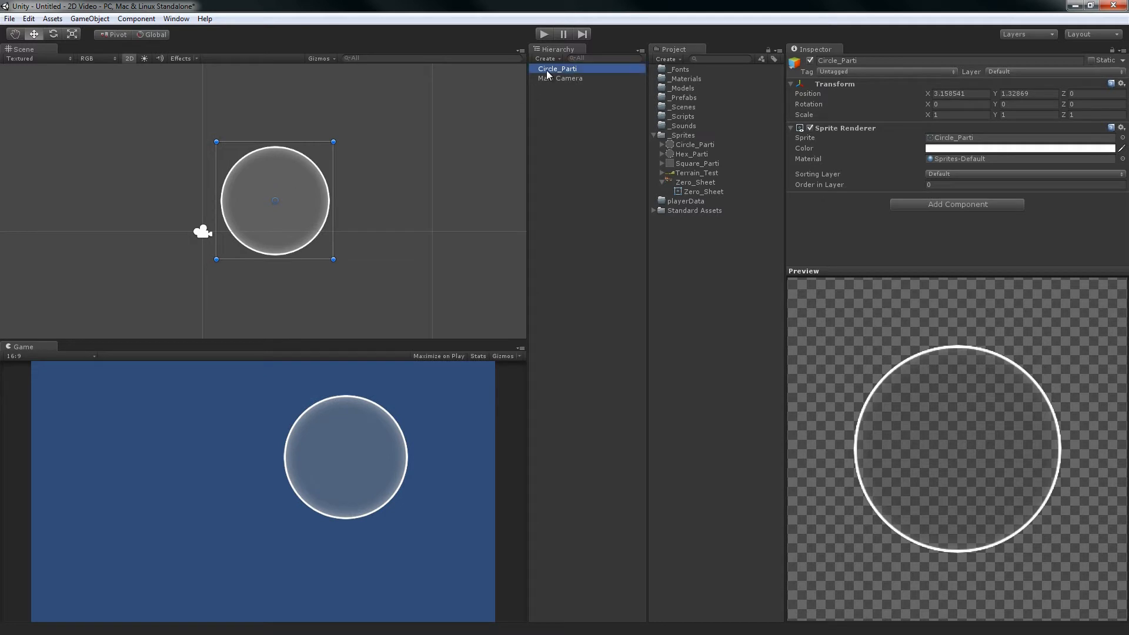
key(Delete)
Try Custom as Circle_Parti's pivot, and set the pivot back to Center.
click(702, 144)
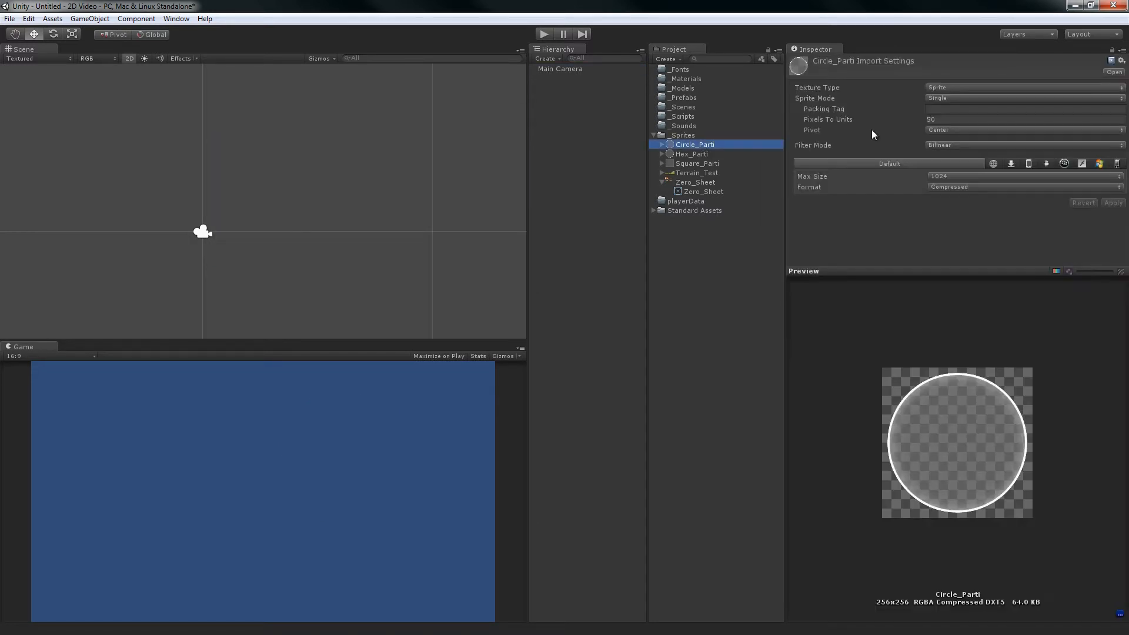
click(952, 130)
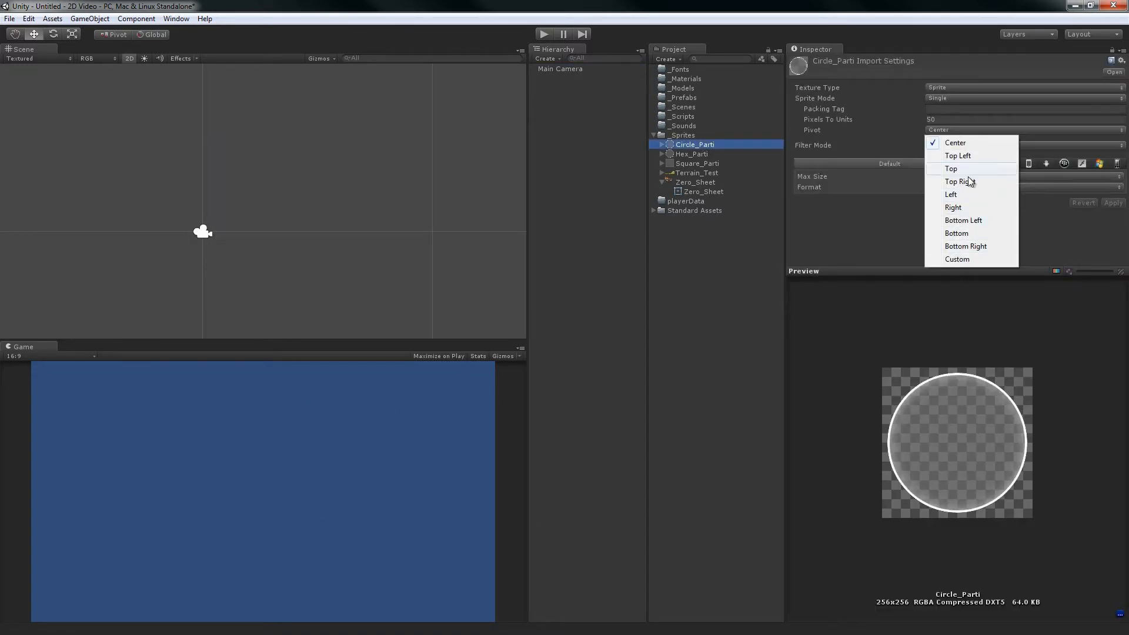
click(957, 259)
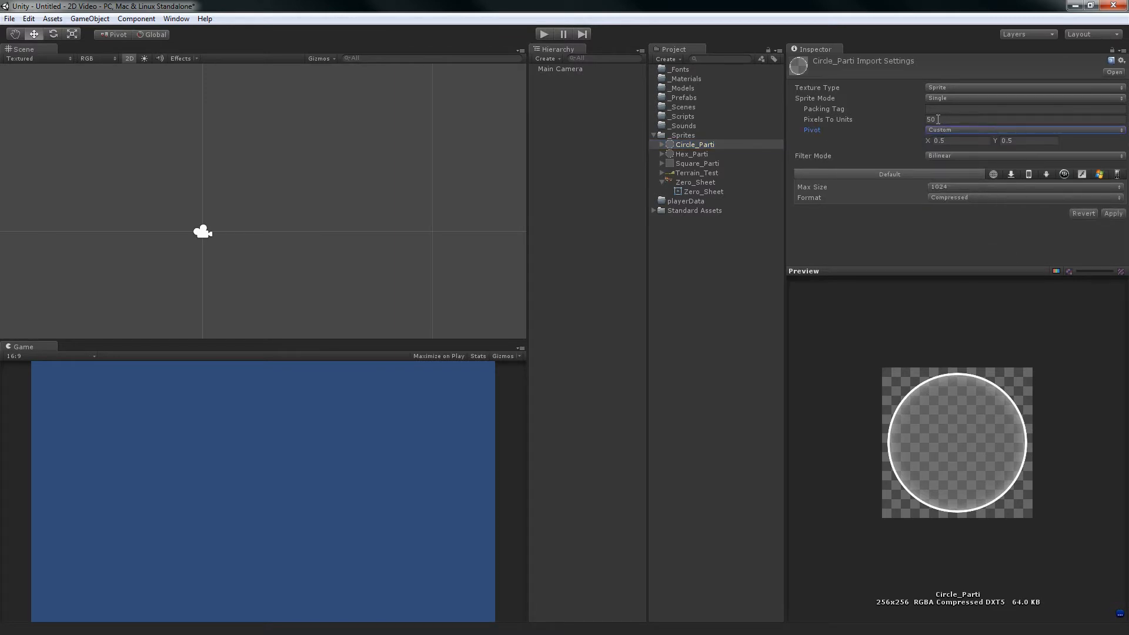
click(938, 132)
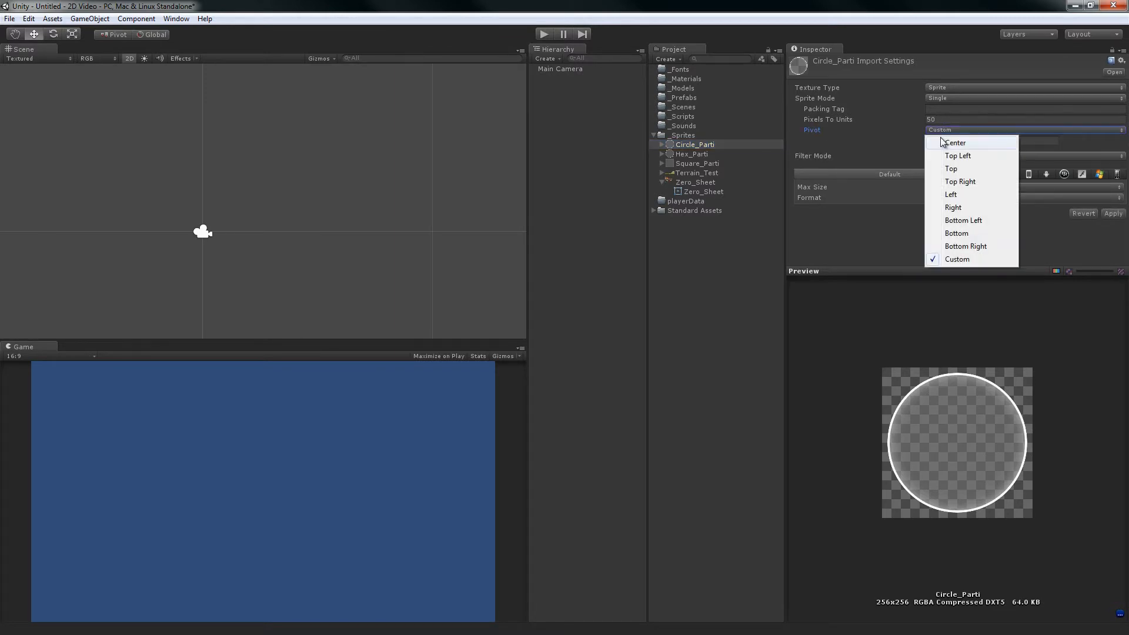
click(941, 142)
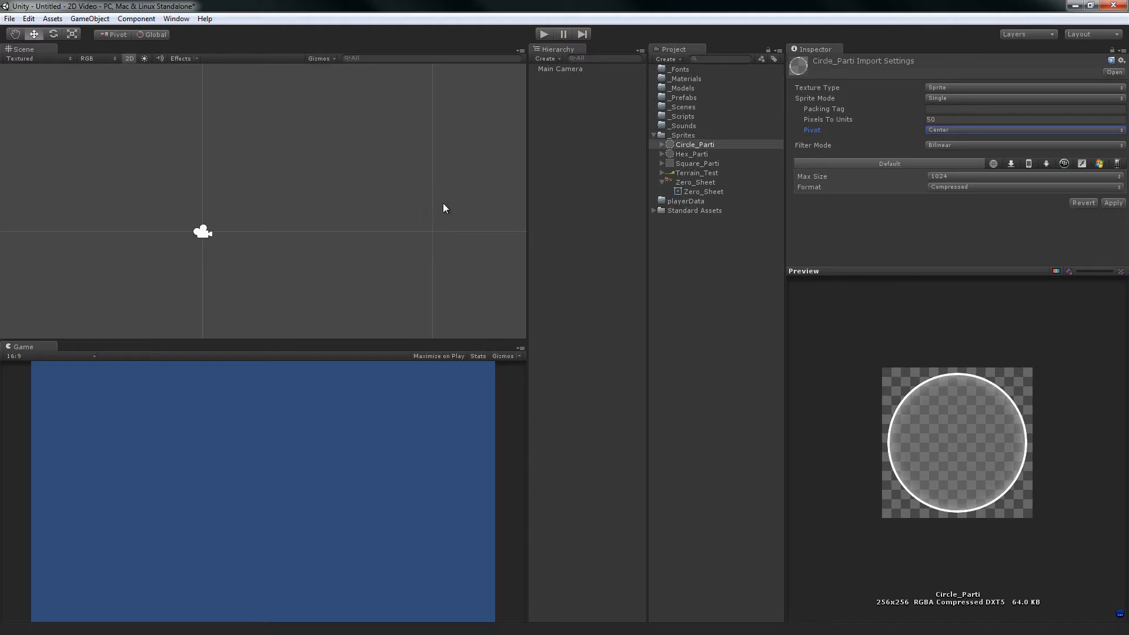
Check Circle_Parti's Filter Mode options, keeping Bilinear, and set its Max Size to 256 and apply the settings.
click(969, 146)
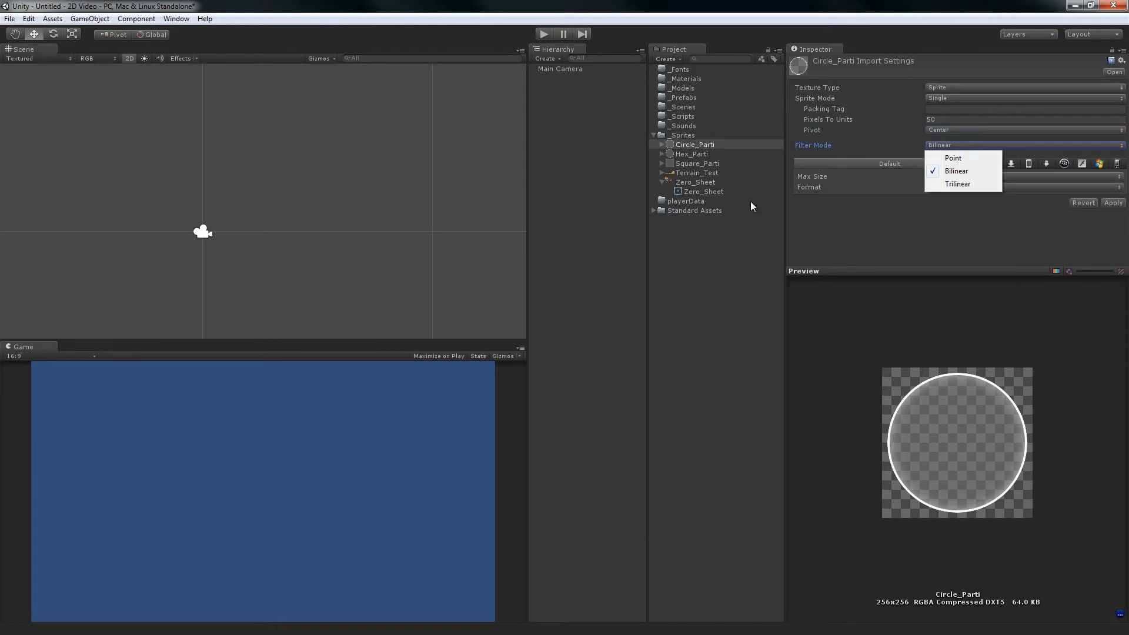
click(905, 220)
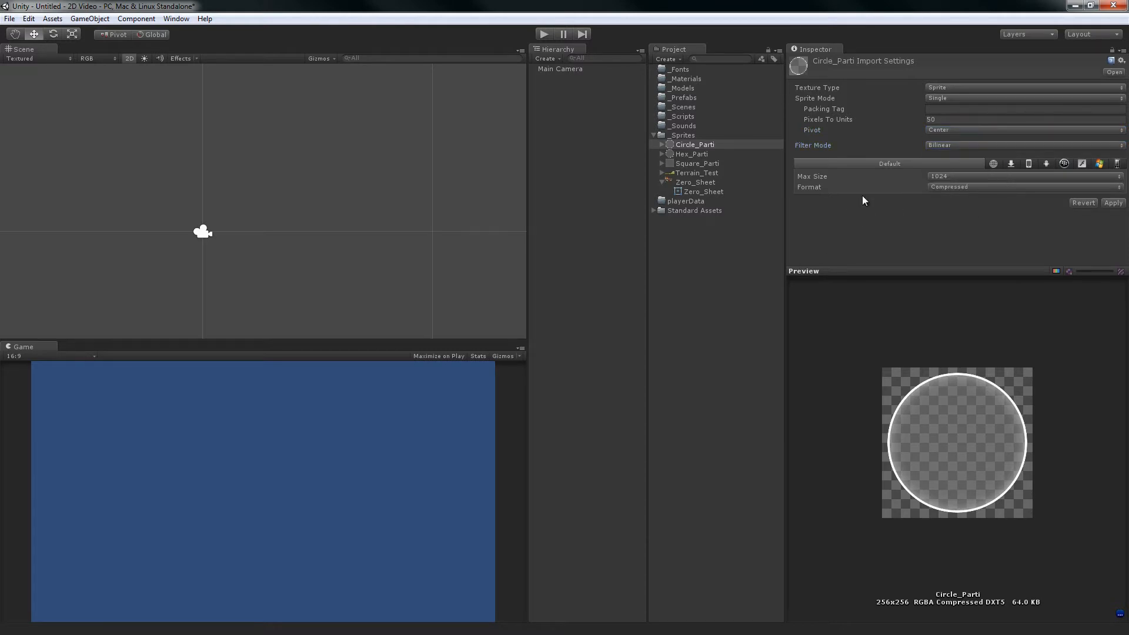
click(947, 175)
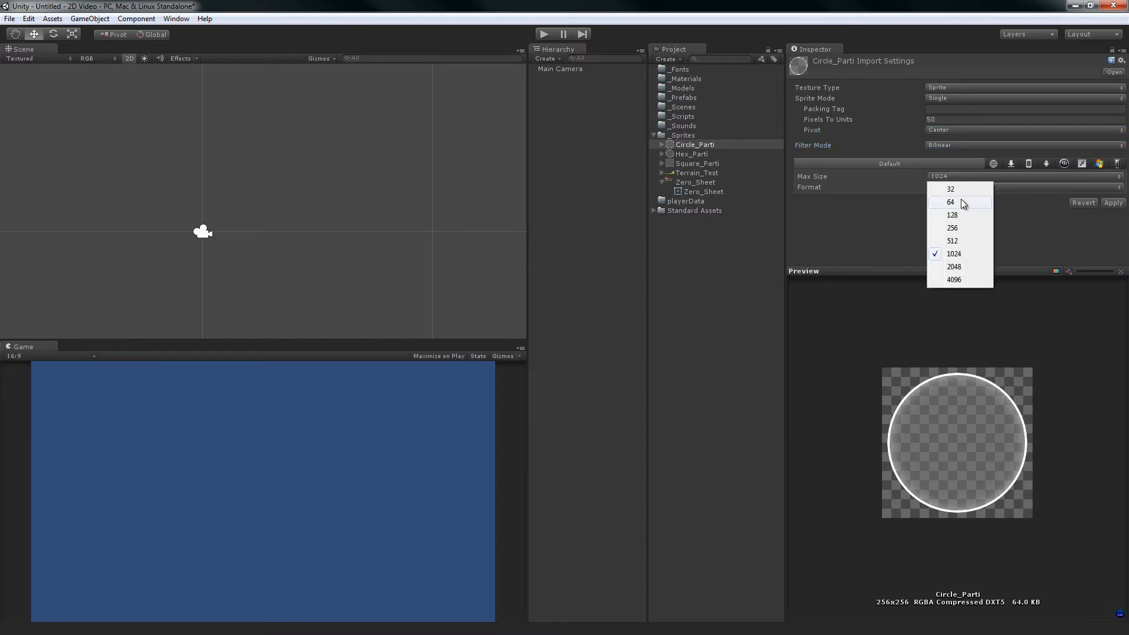
click(968, 229)
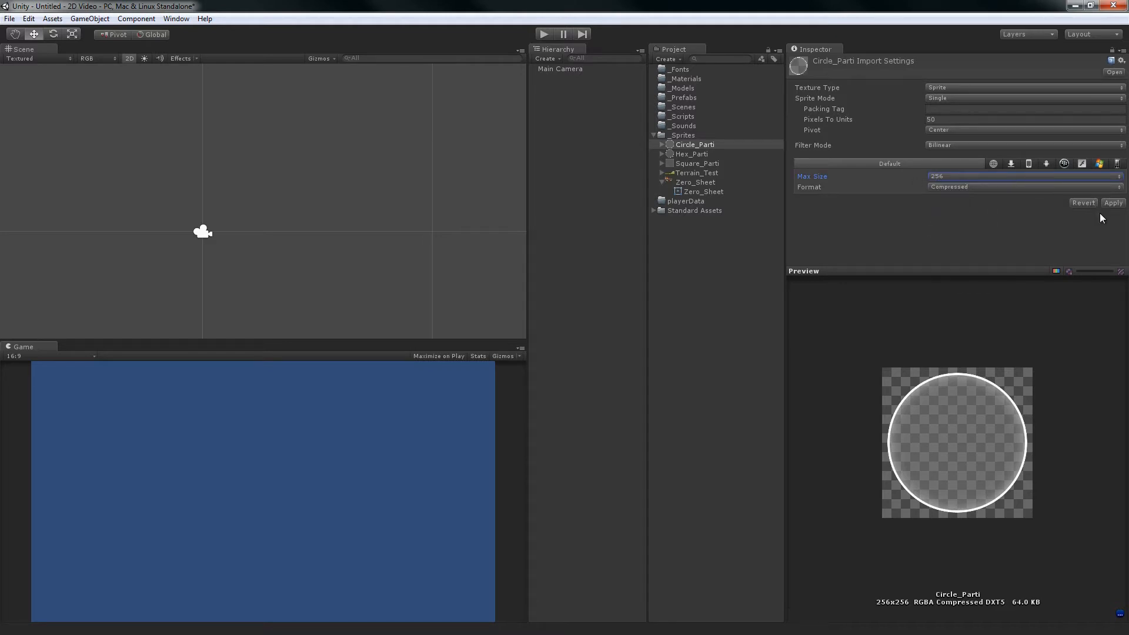
click(1112, 203)
Check the Texture Type options of Circle_Parti, keeping Sprite.
click(954, 87)
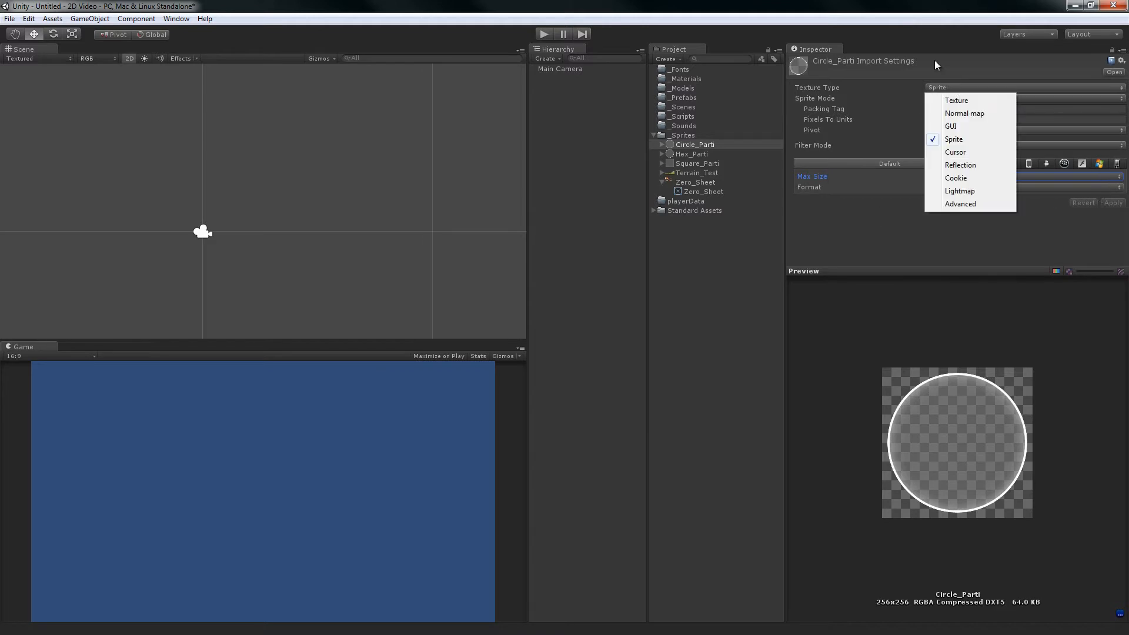
click(971, 85)
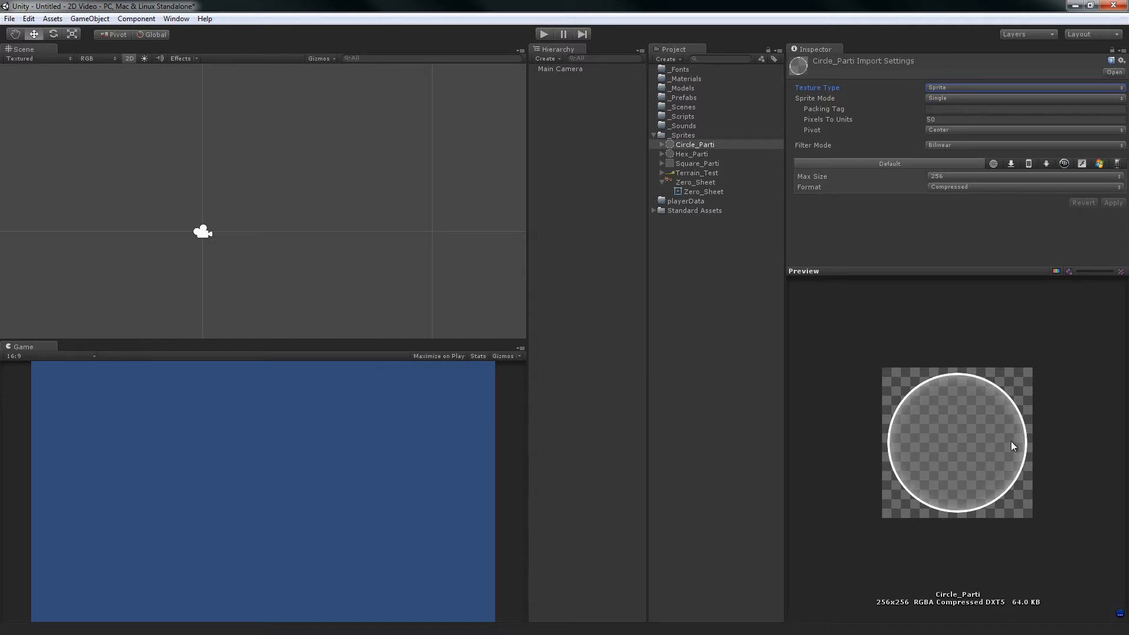
Set Circle_Parti's Pixels To Units to 100, matching Hex_Parti, and apply the pending import settings.
click(673, 152)
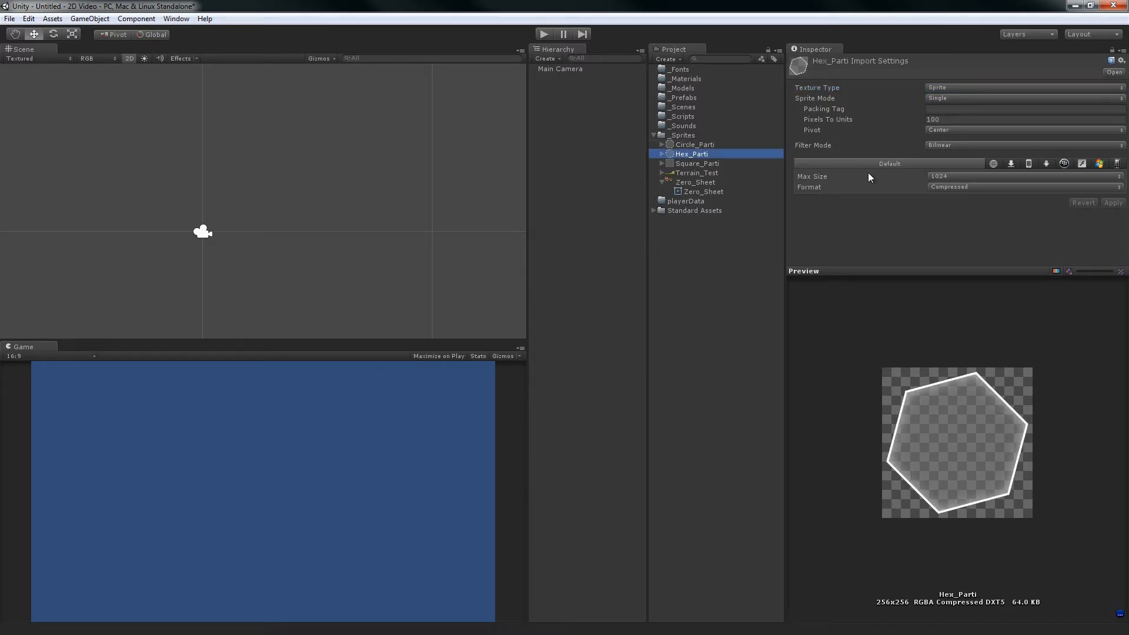
click(711, 143)
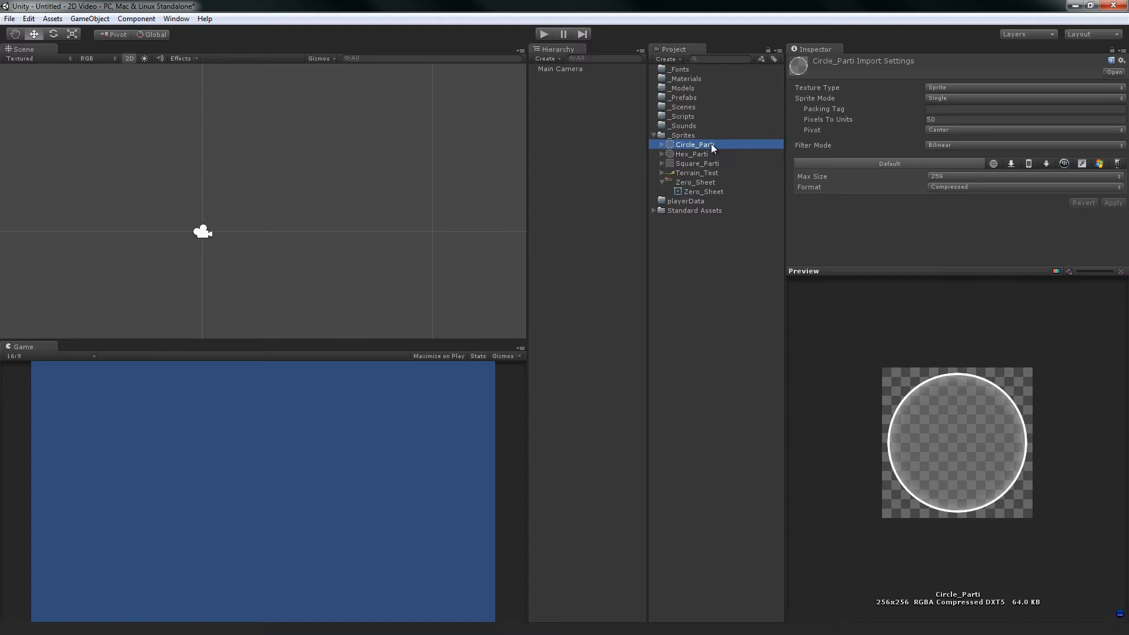
click(945, 120)
text(100)
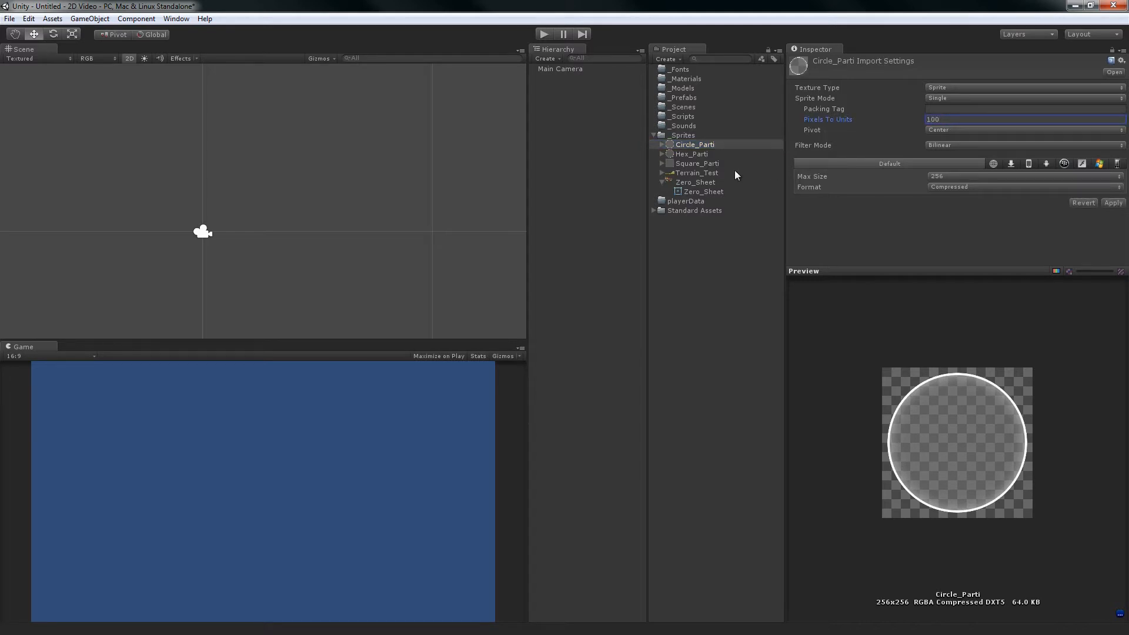
click(708, 154)
click(553, 343)
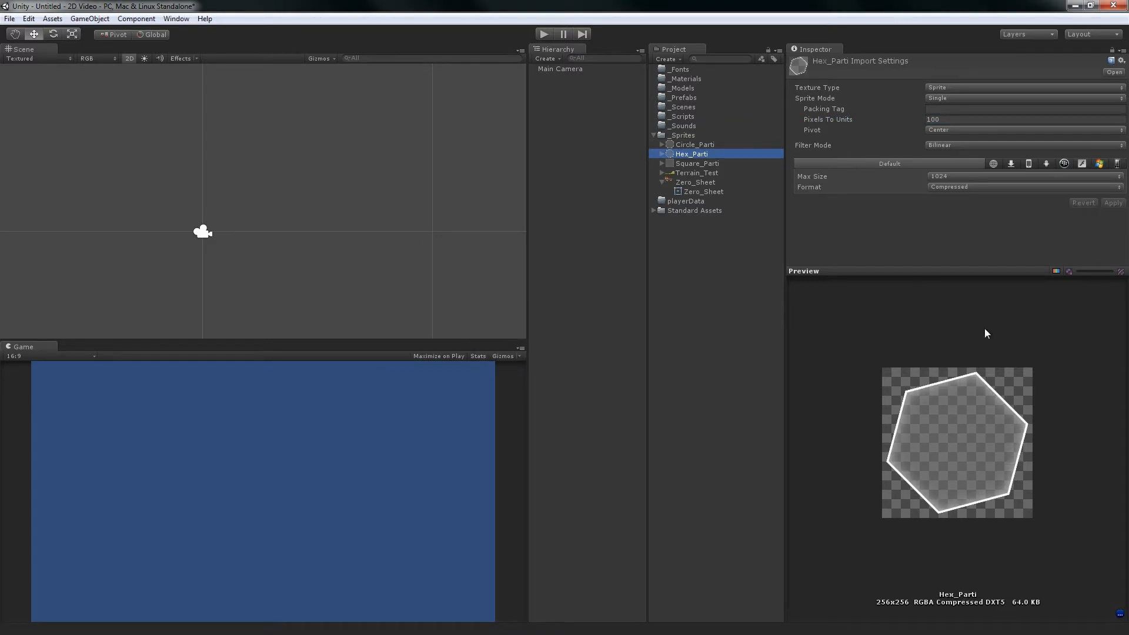
Compare the import settings of the Circle_Parti, Hex_Parti and Square_Parti sprites.
click(721, 144)
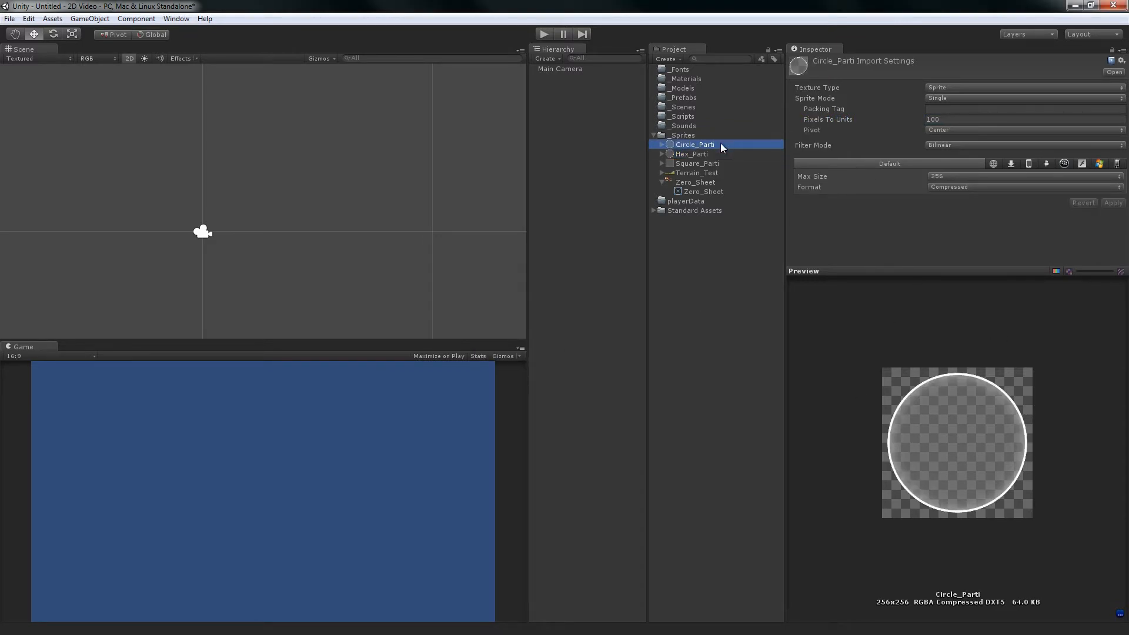
click(688, 155)
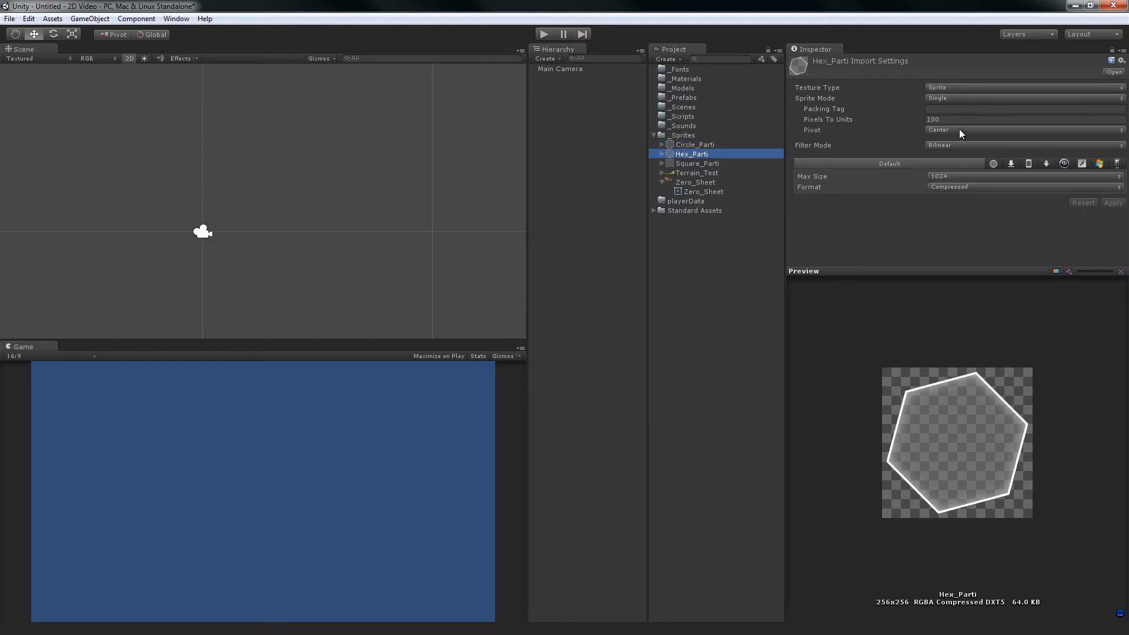
click(696, 166)
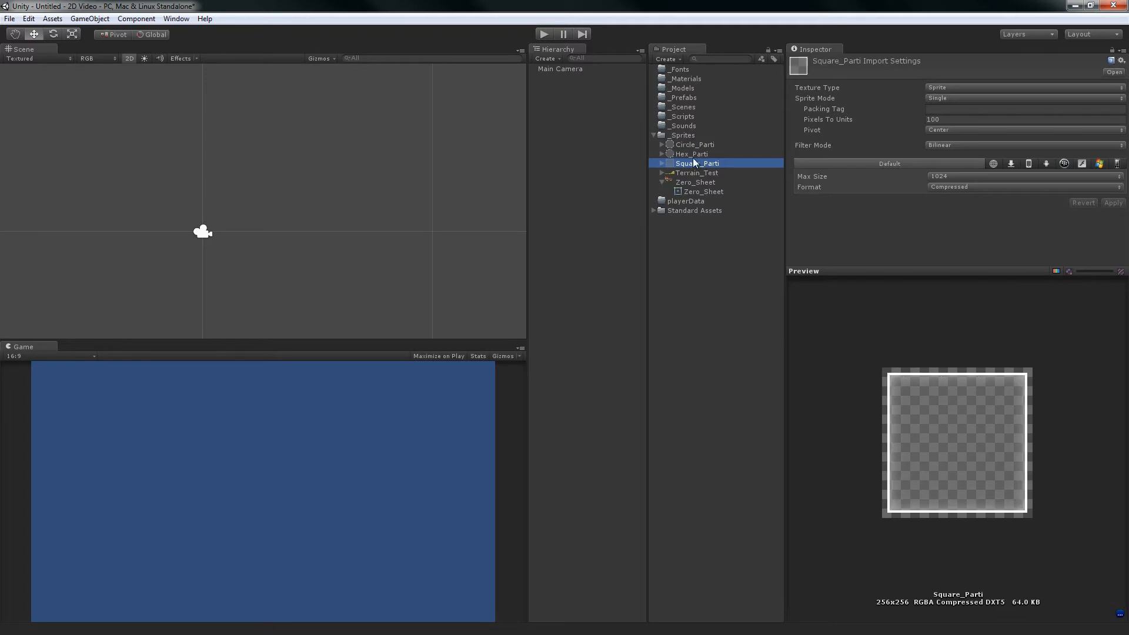
click(693, 154)
click(692, 145)
click(691, 154)
click(695, 163)
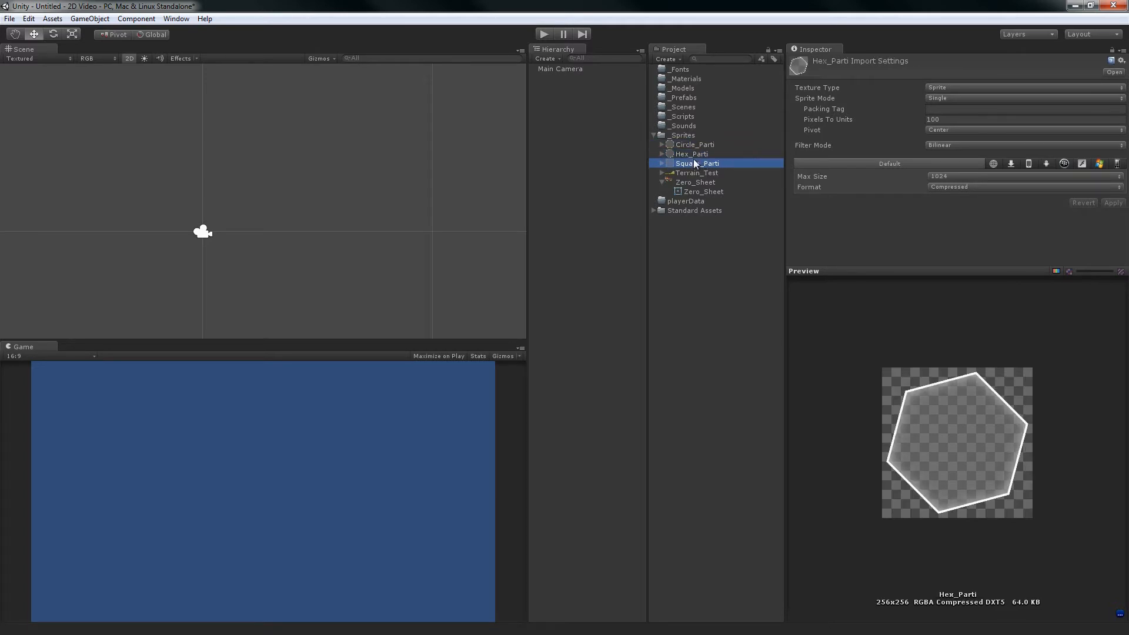
Place the Terrain_Test sprite in the scene and set its position to X 0 and Y 0.
click(689, 174)
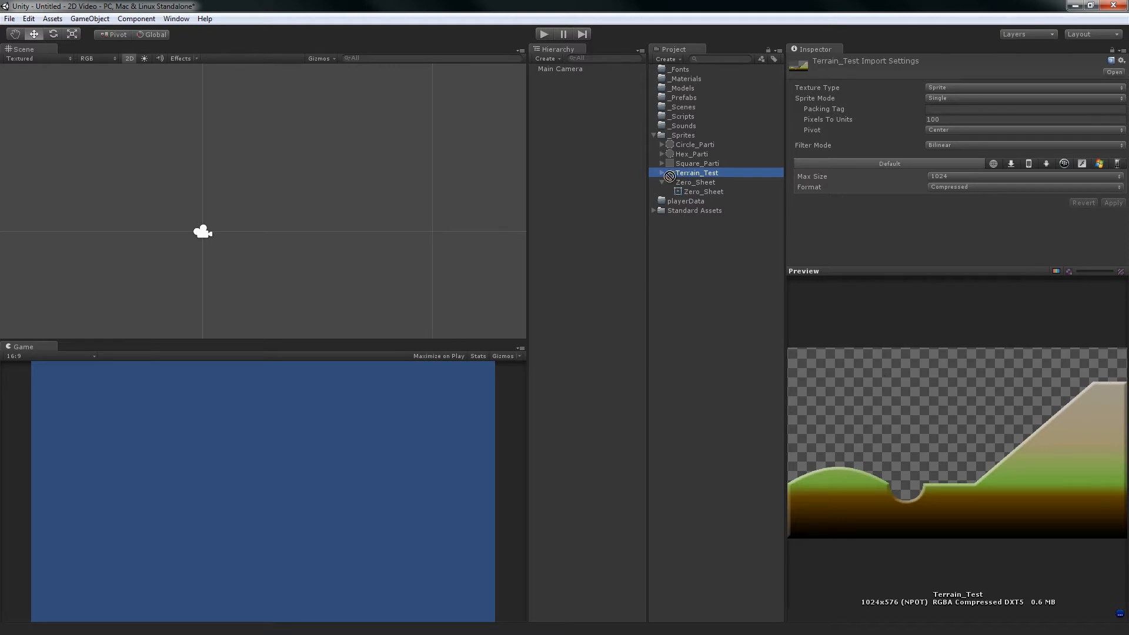
drag(669, 177, 564, 225)
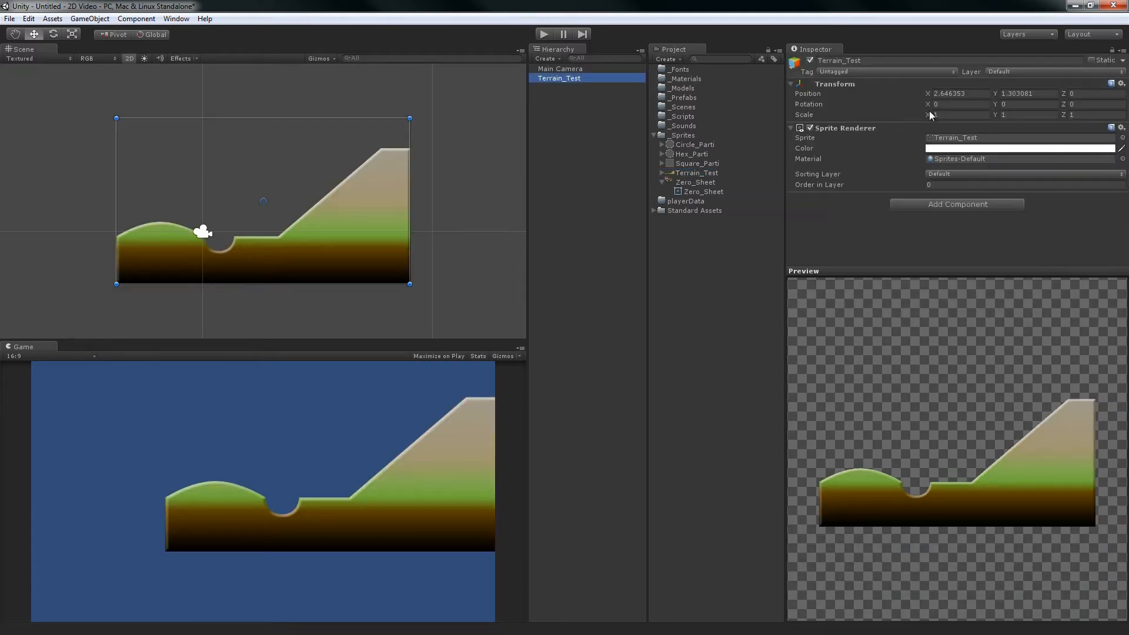
click(964, 94)
text(0)
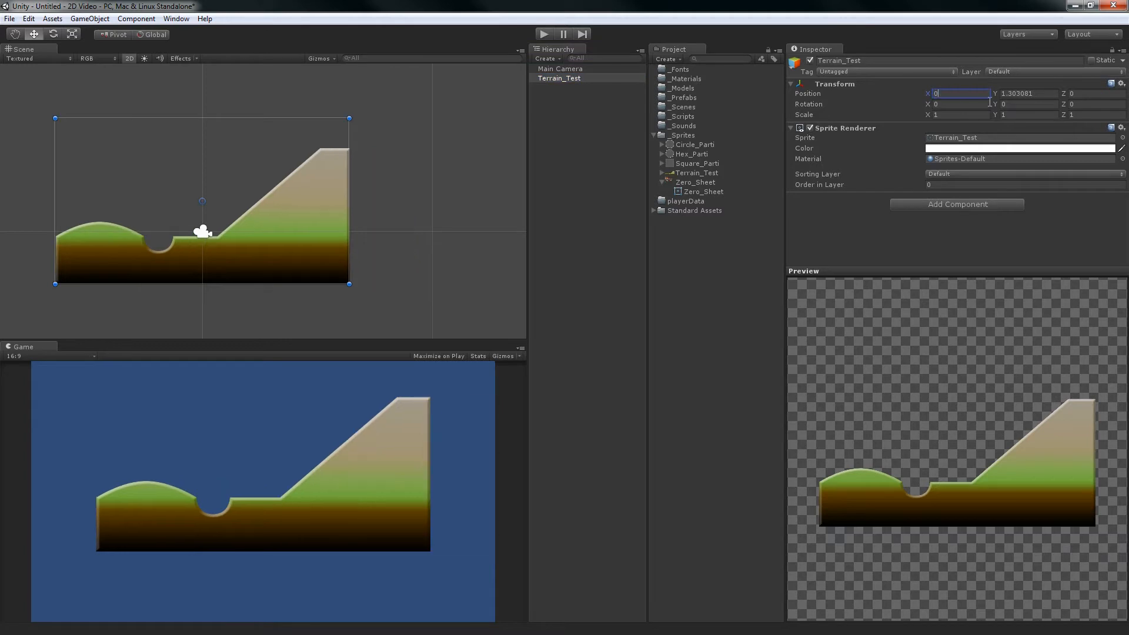
click(1005, 95)
text(0)
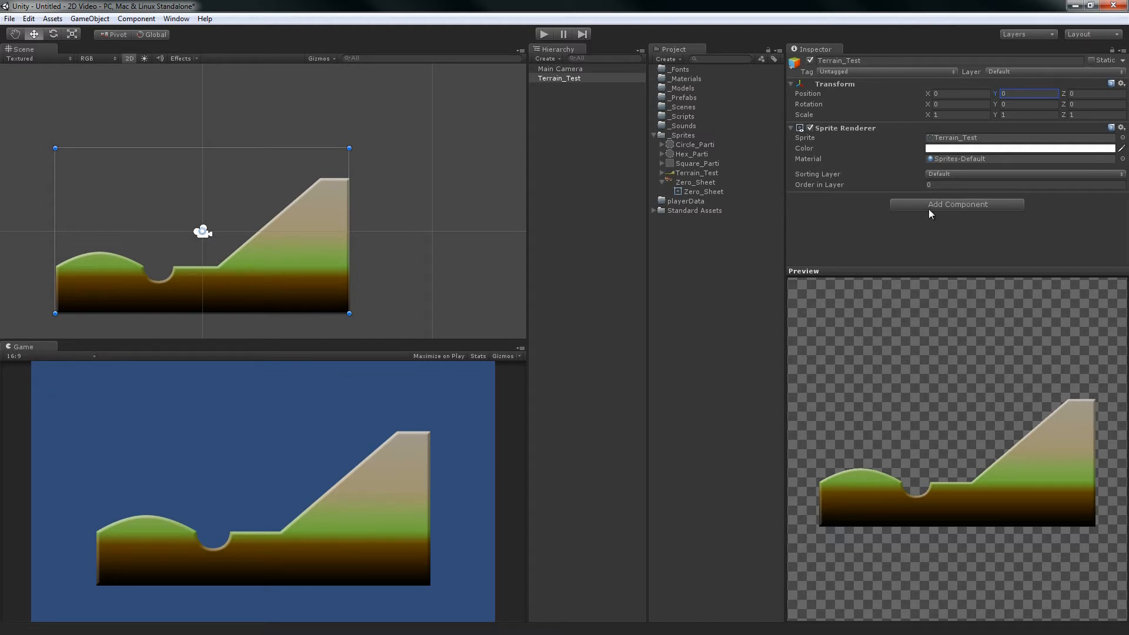
Try a Pixels To Units value of 150 in Terrain_Test's import settings and apply it.
click(689, 183)
click(695, 173)
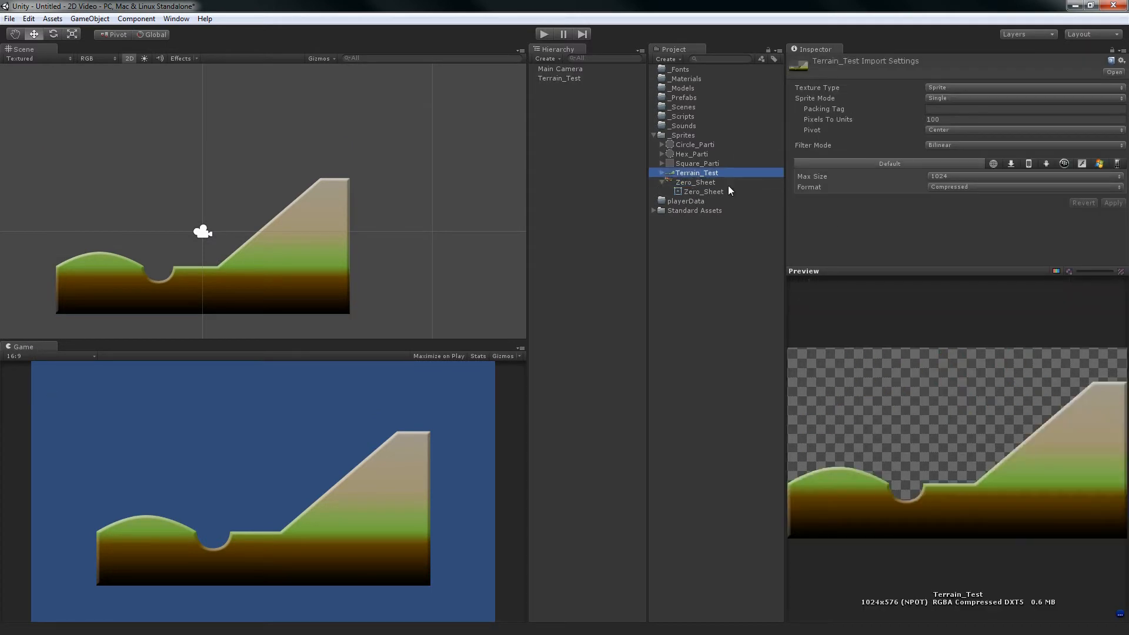
click(954, 120)
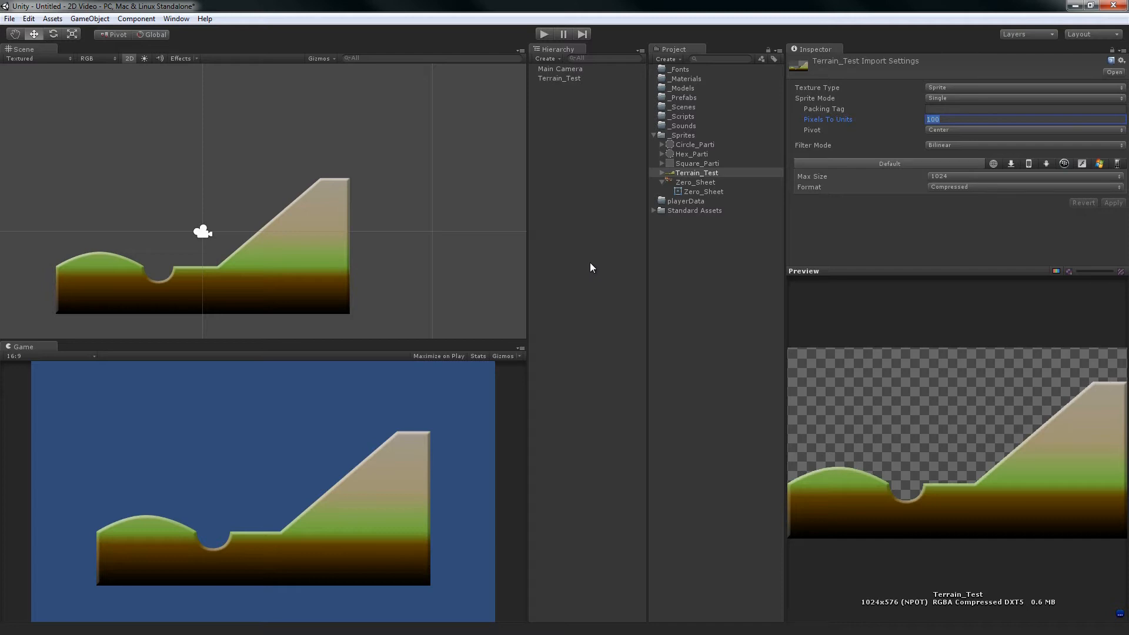
text(150)
click(1108, 204)
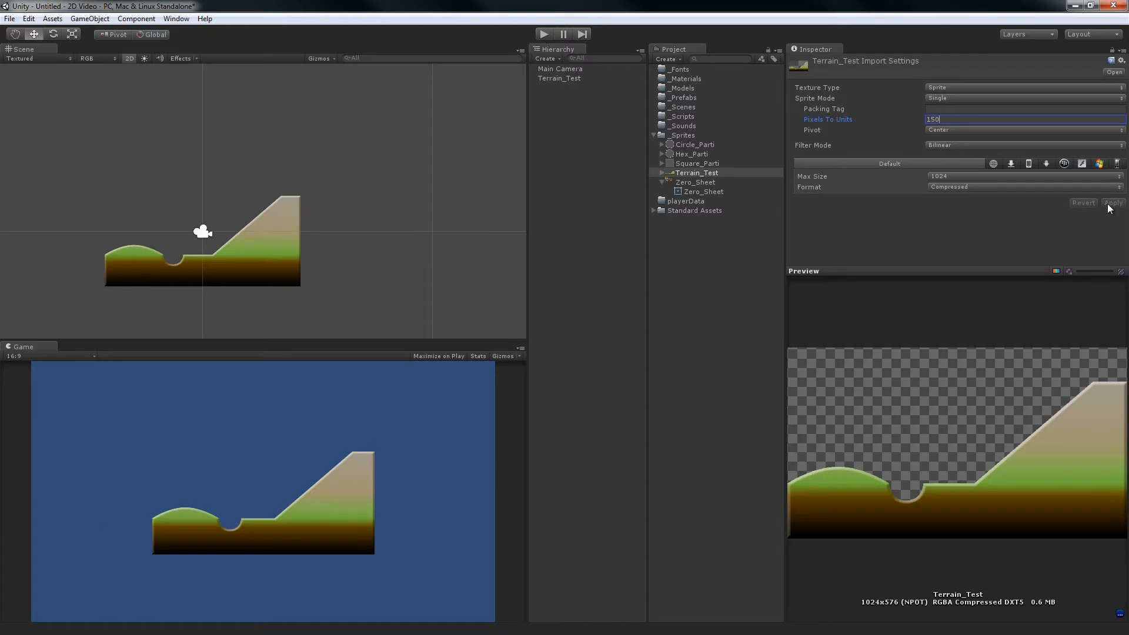
Try 50 as Terrain_Test's Pixels To Units, apply it, and check the terrain against the Main Camera's frame.
click(928, 119)
text(50)
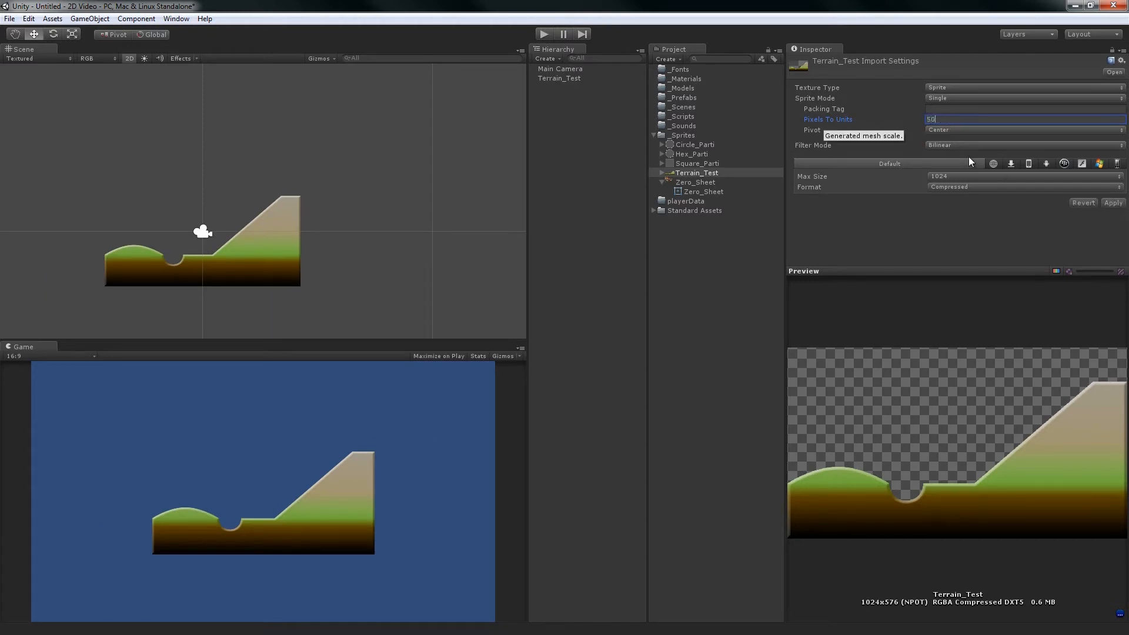
click(1107, 203)
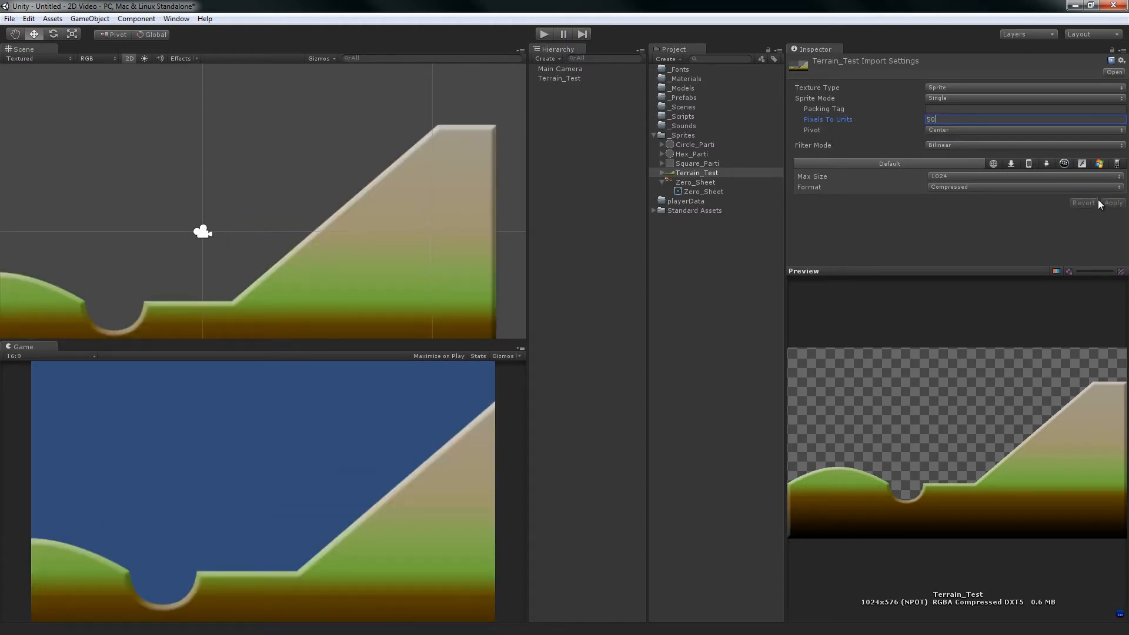
click(493, 178)
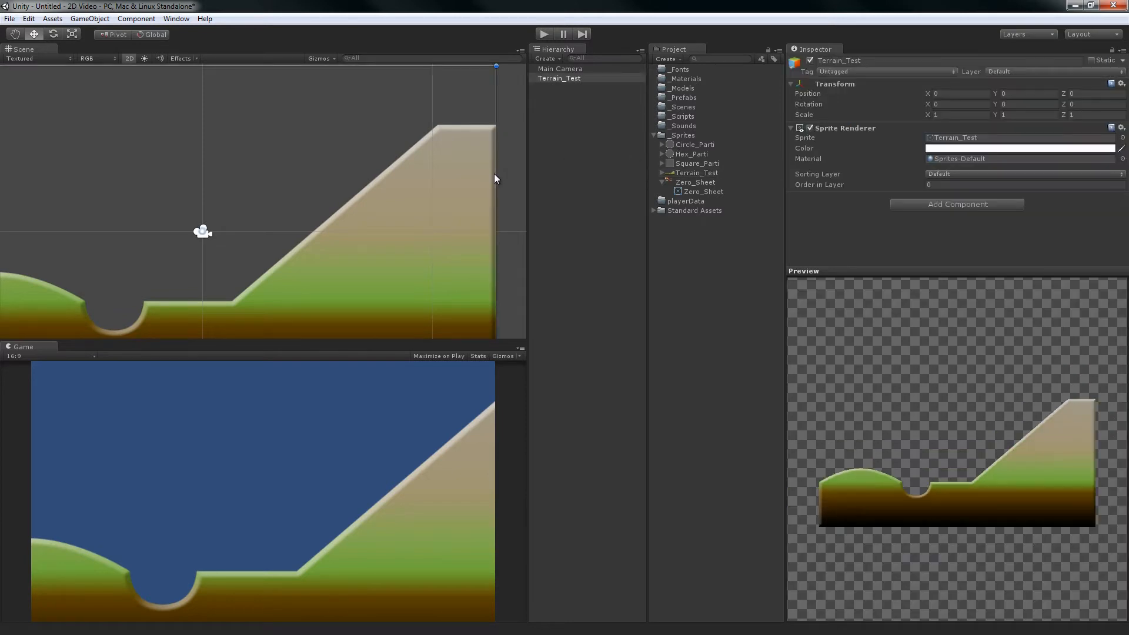
click(555, 68)
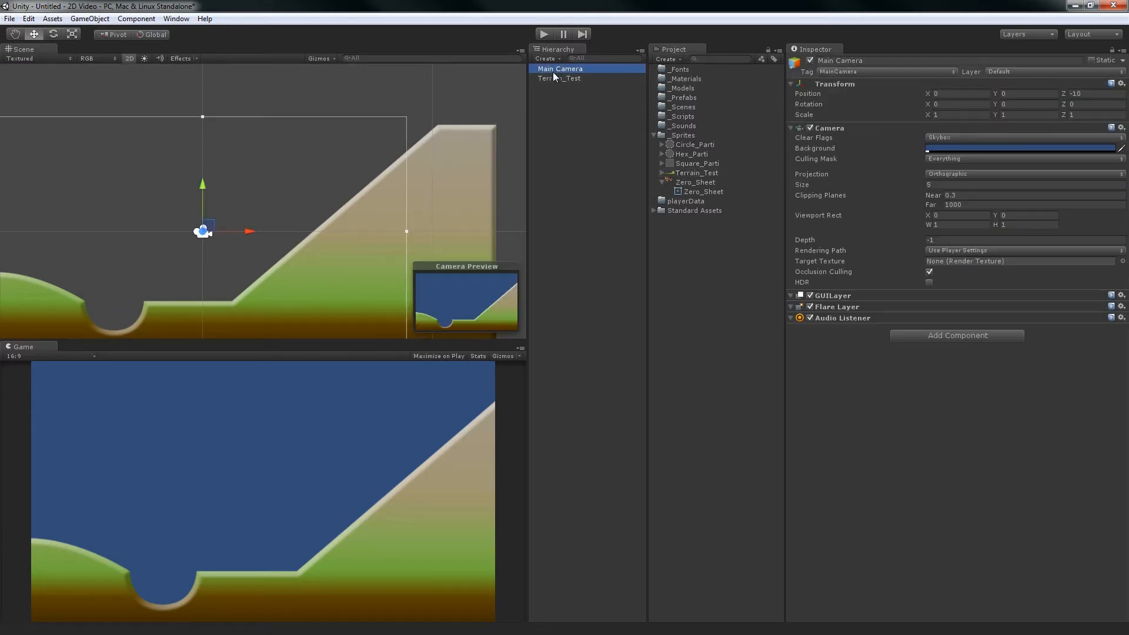
click(552, 78)
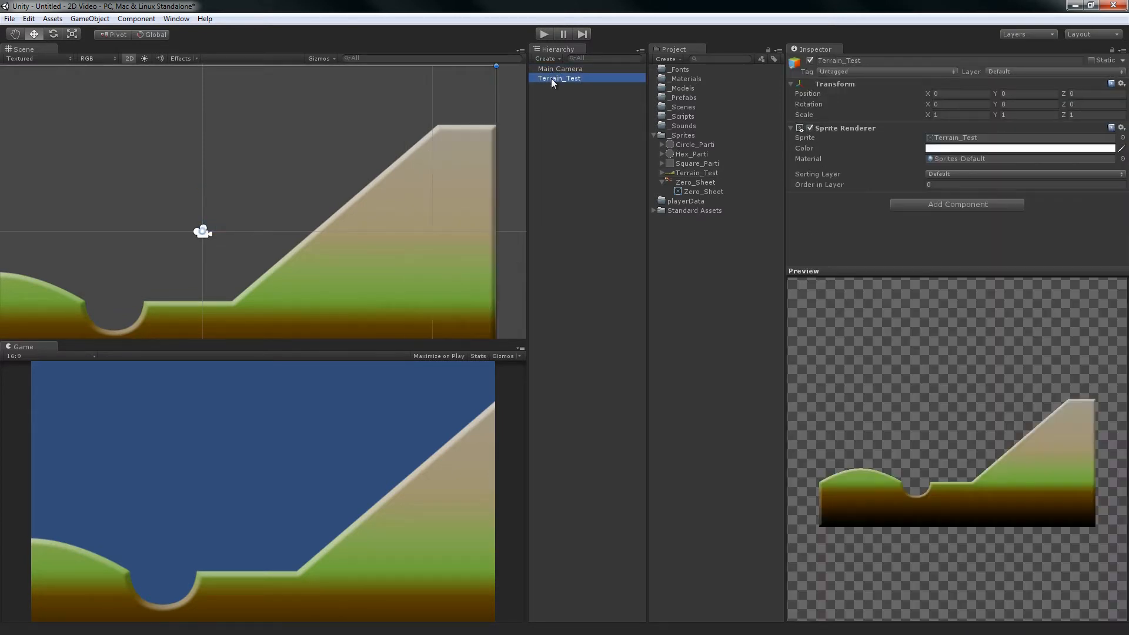
Try 75 as Terrain_Test's Pixels To Units, apply it, and check the terrain's extent in the scene.
click(705, 173)
click(932, 120)
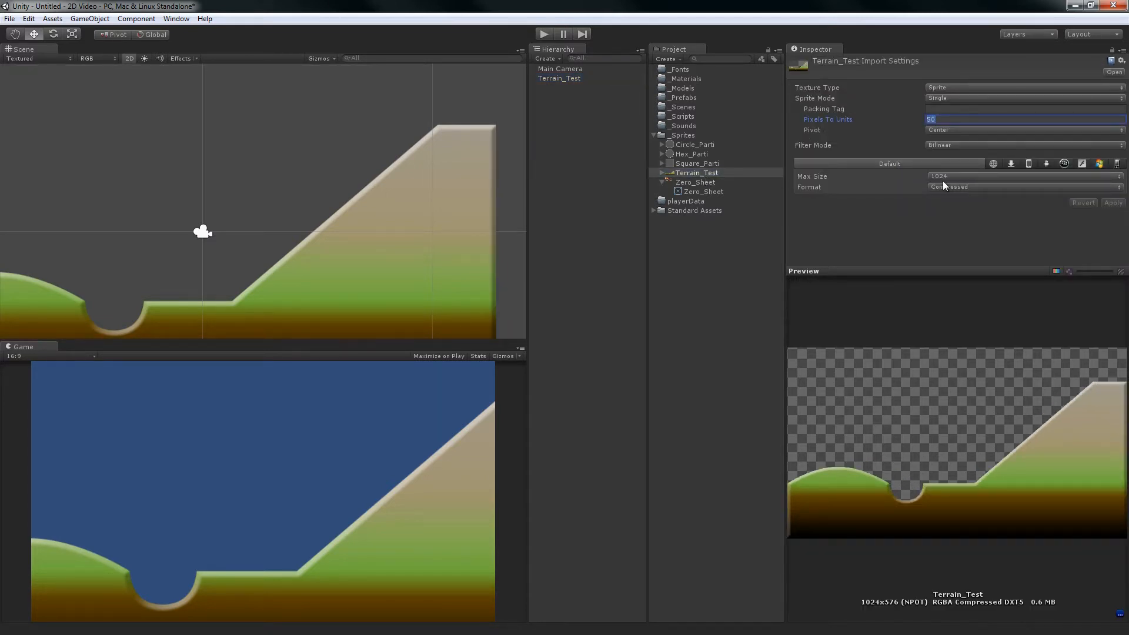
text(75)
click(1113, 202)
click(360, 292)
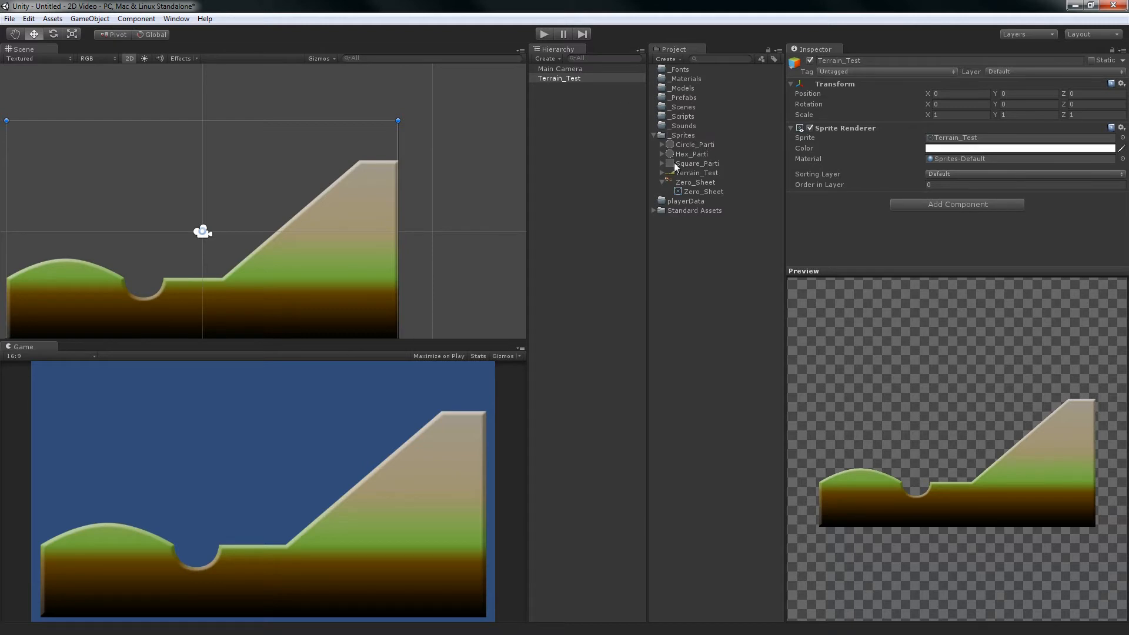
Set Terrain_Test's Pixels To Units to 72 and apply the setting.
click(742, 173)
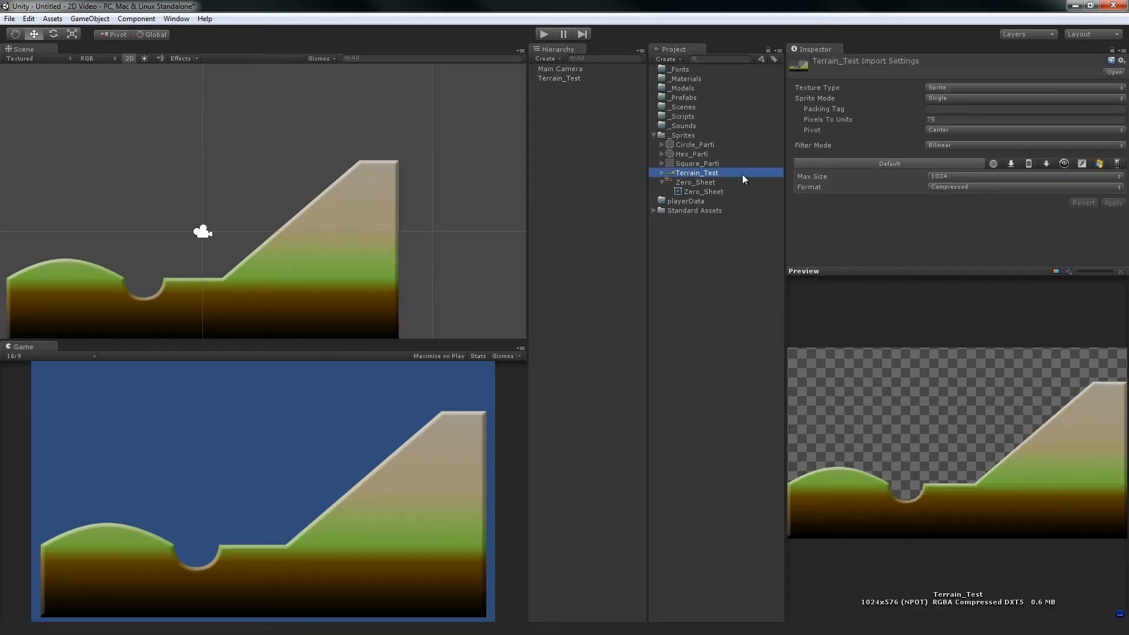
click(945, 118)
text(72)
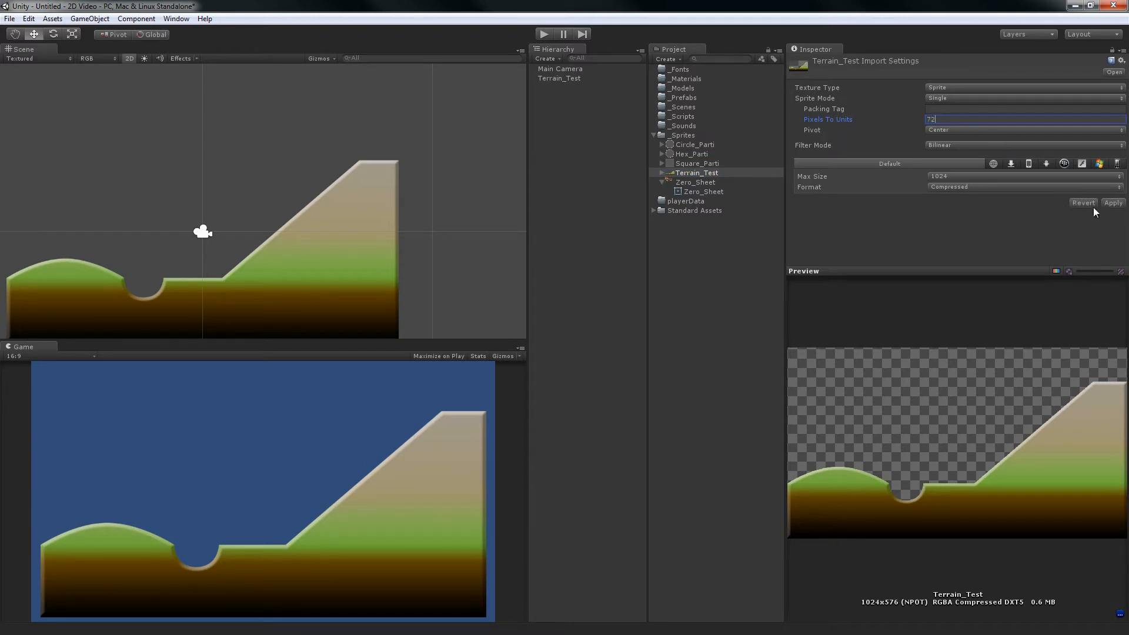
click(1109, 204)
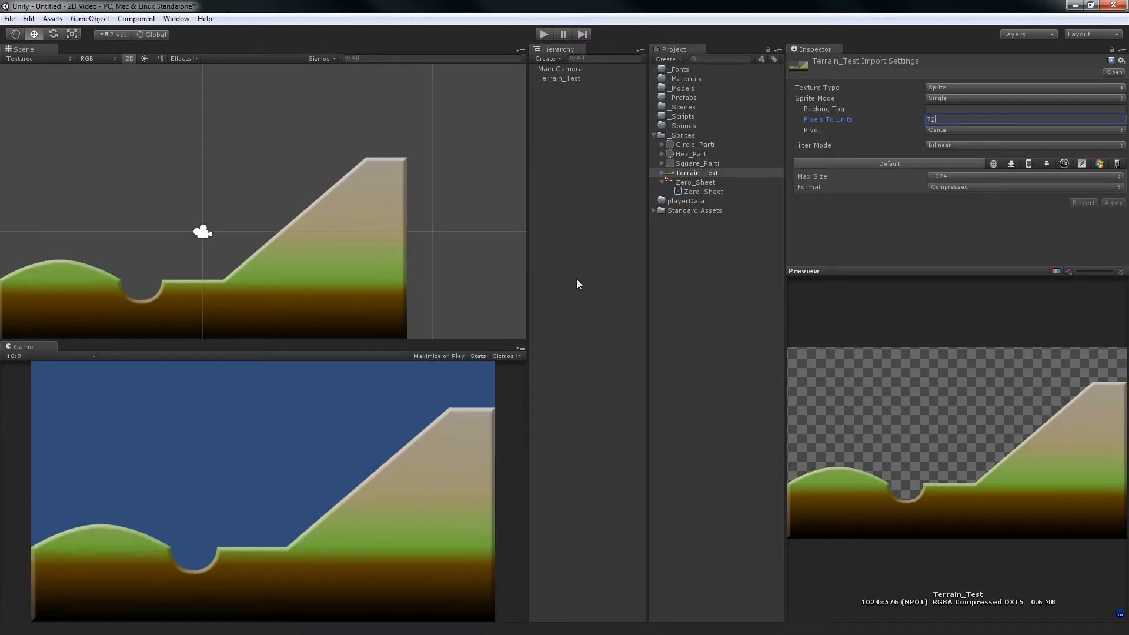
click(587, 157)
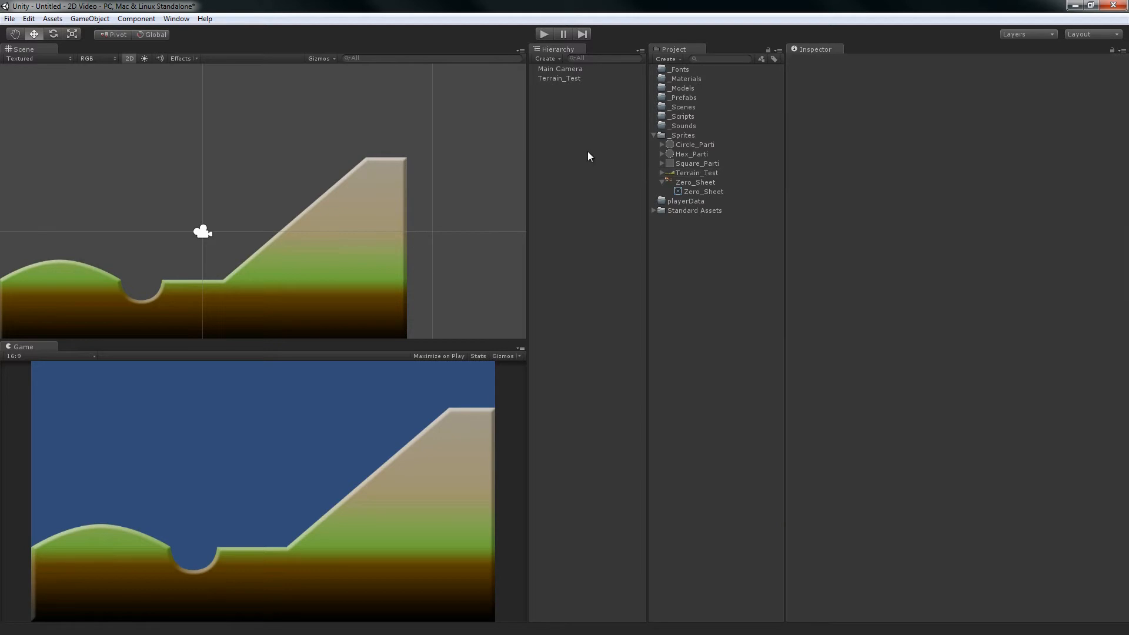
Review the components of the Terrain_Test scene object and the import settings of its sprite asset.
click(560, 79)
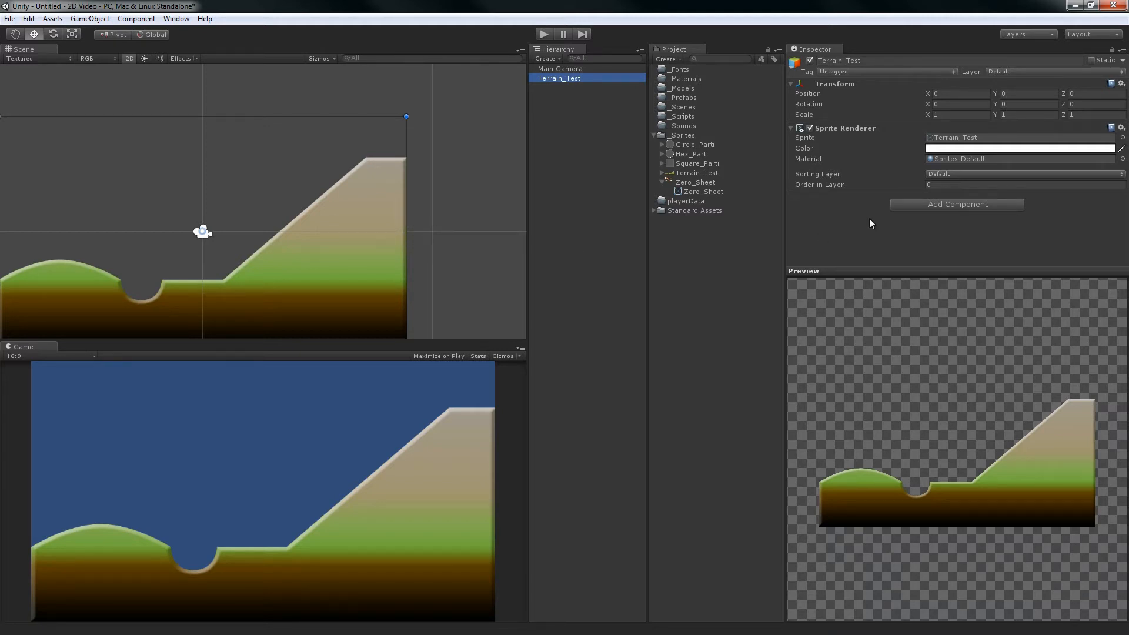
click(687, 181)
click(693, 172)
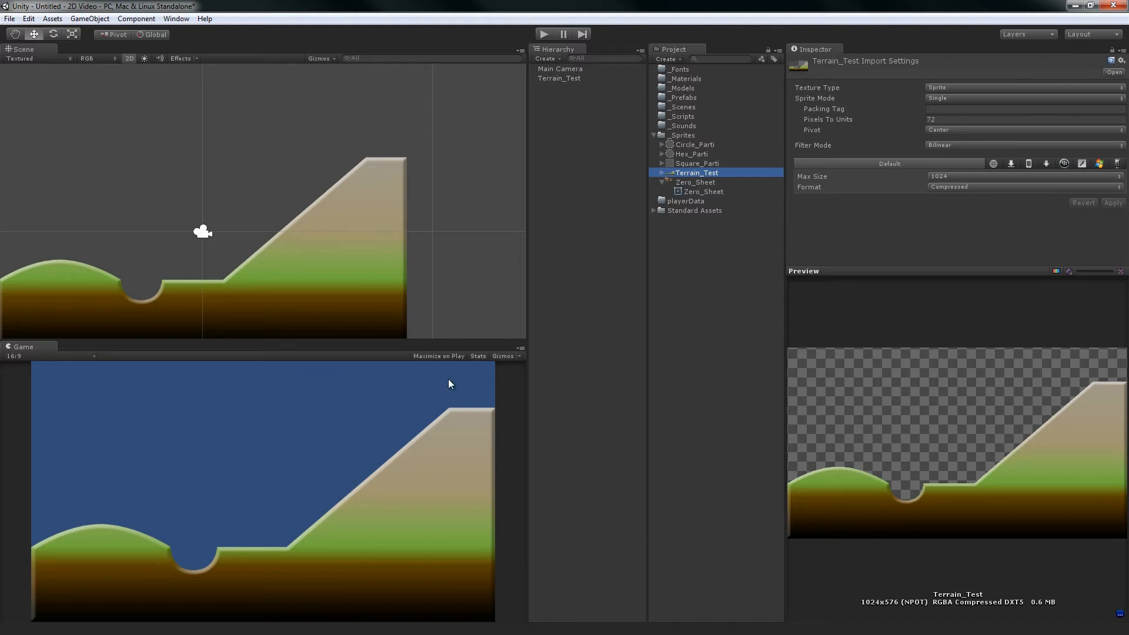
Change the Main Camera's background color to a darker, grayish blue.
click(564, 69)
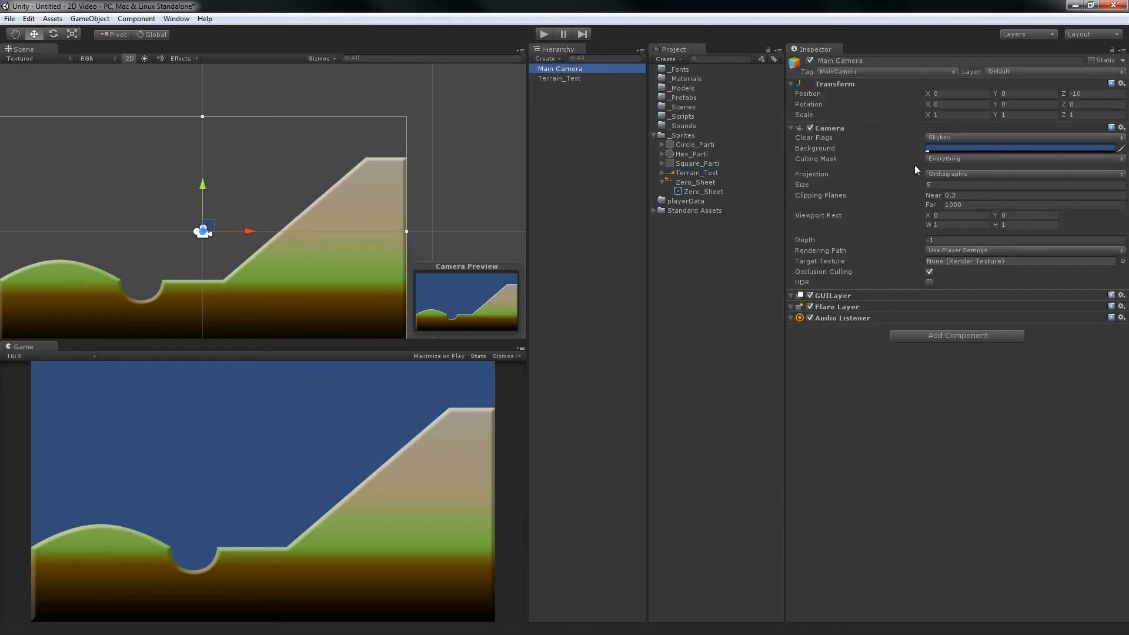
click(940, 150)
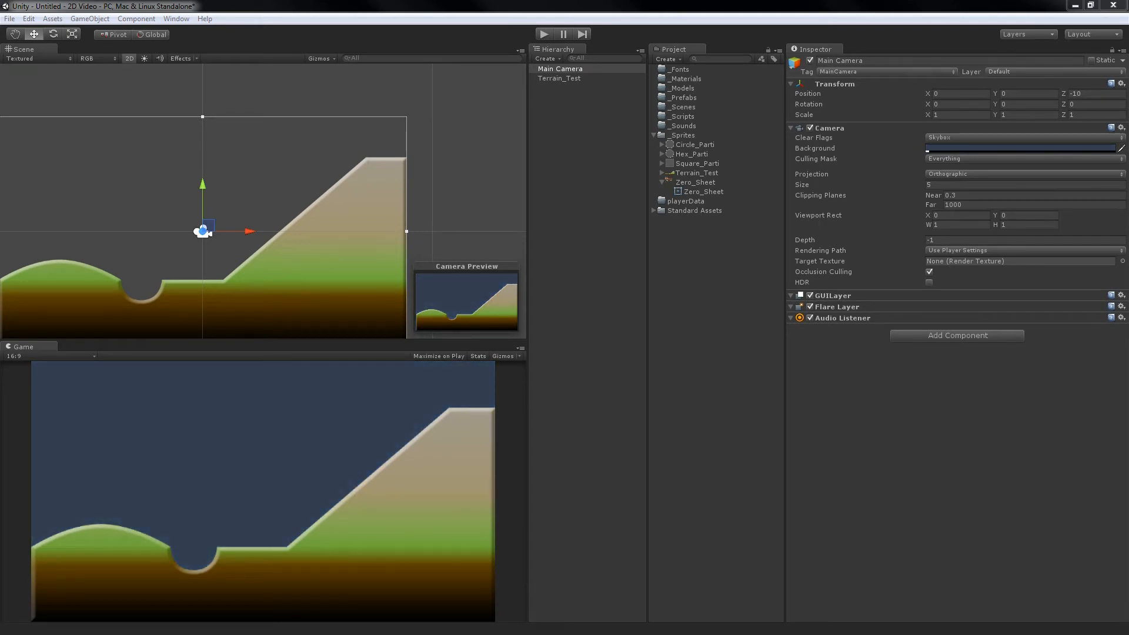
click(619, 283)
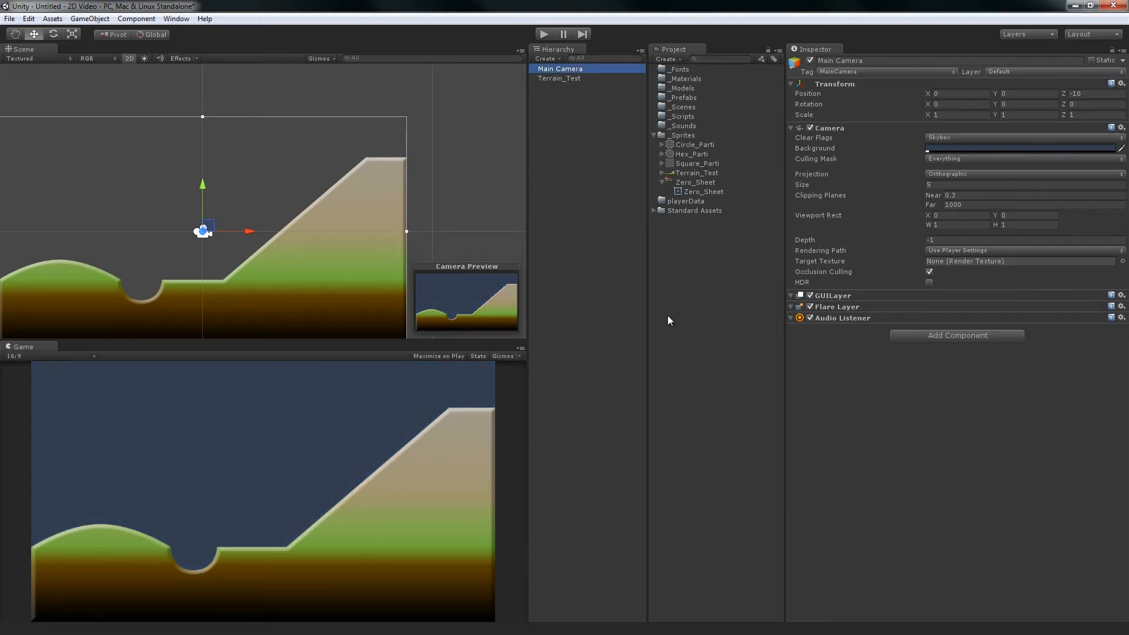
Expand the Terrain_Test asset to examine its nested sprite and import settings.
click(696, 174)
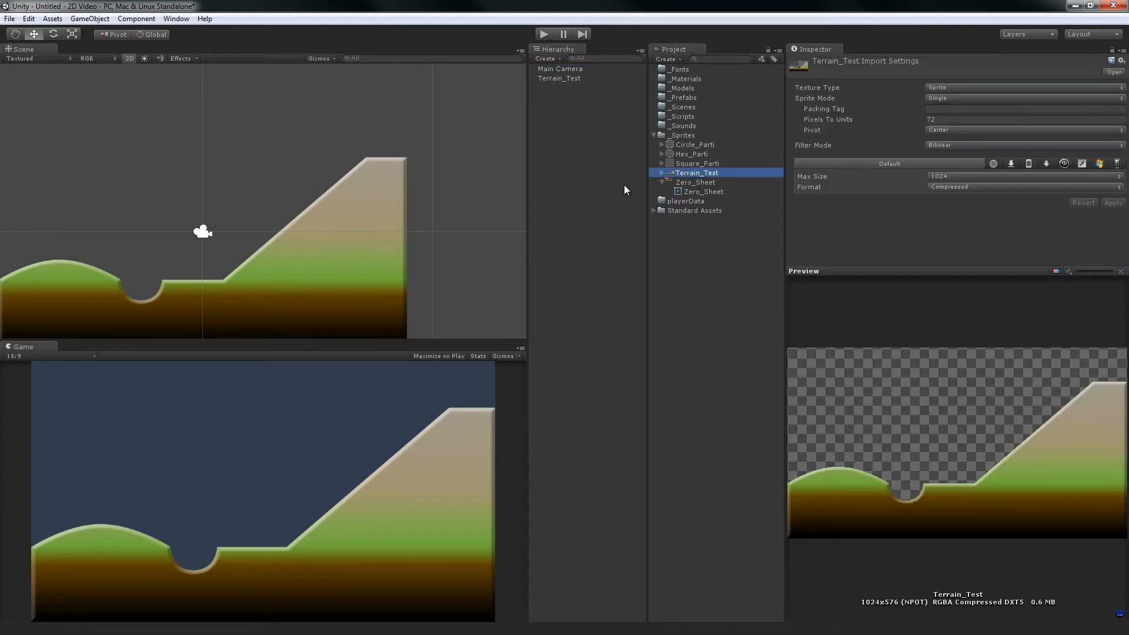
click(661, 173)
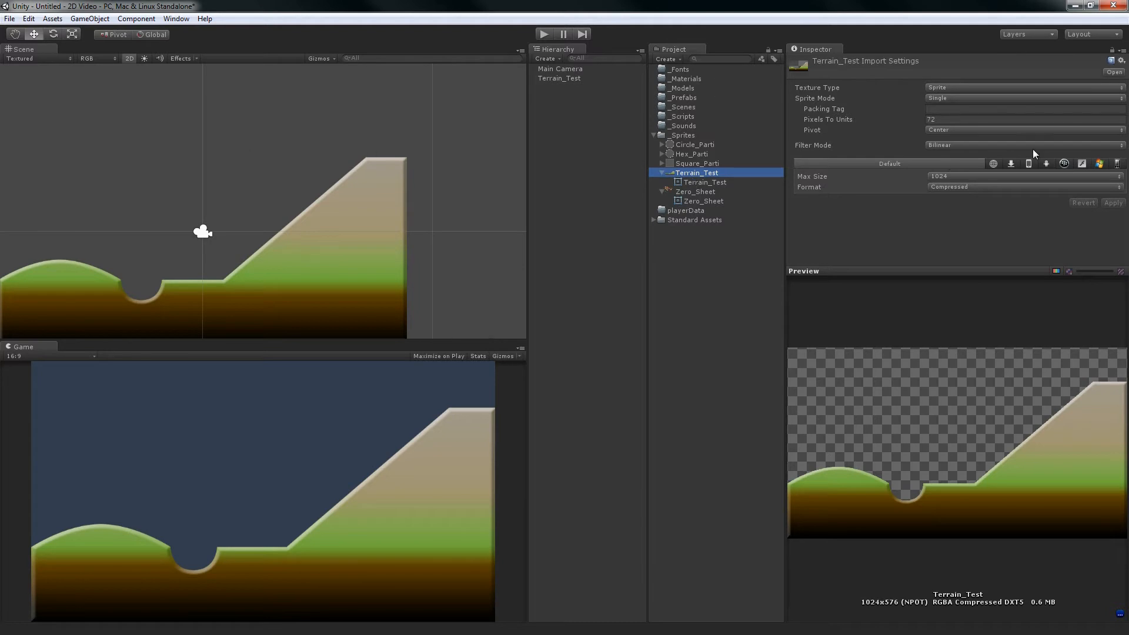
Set Zero_Sheet's Sprite Mode to Multiple, apply the change, and open the sheet in an enlarged Sprite Editor window.
click(694, 193)
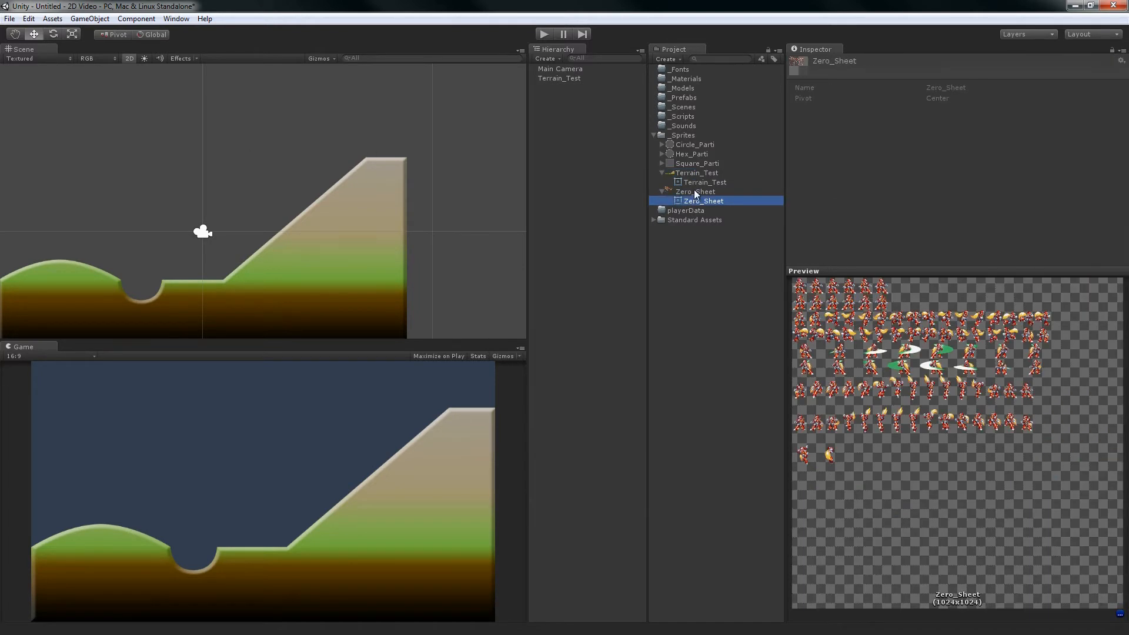
click(956, 100)
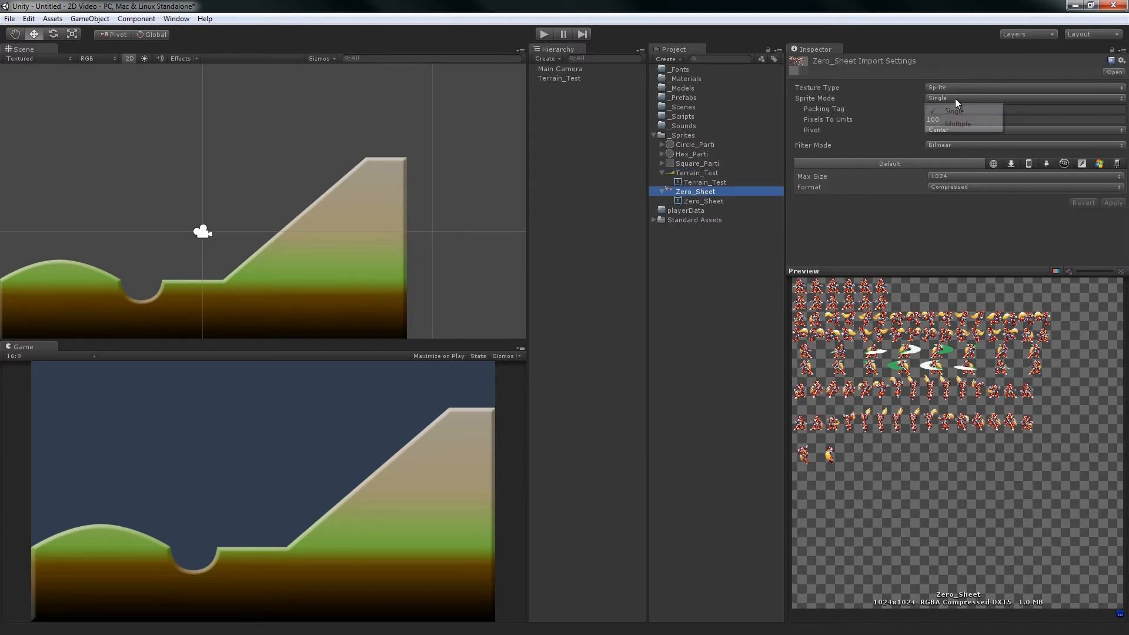
click(958, 125)
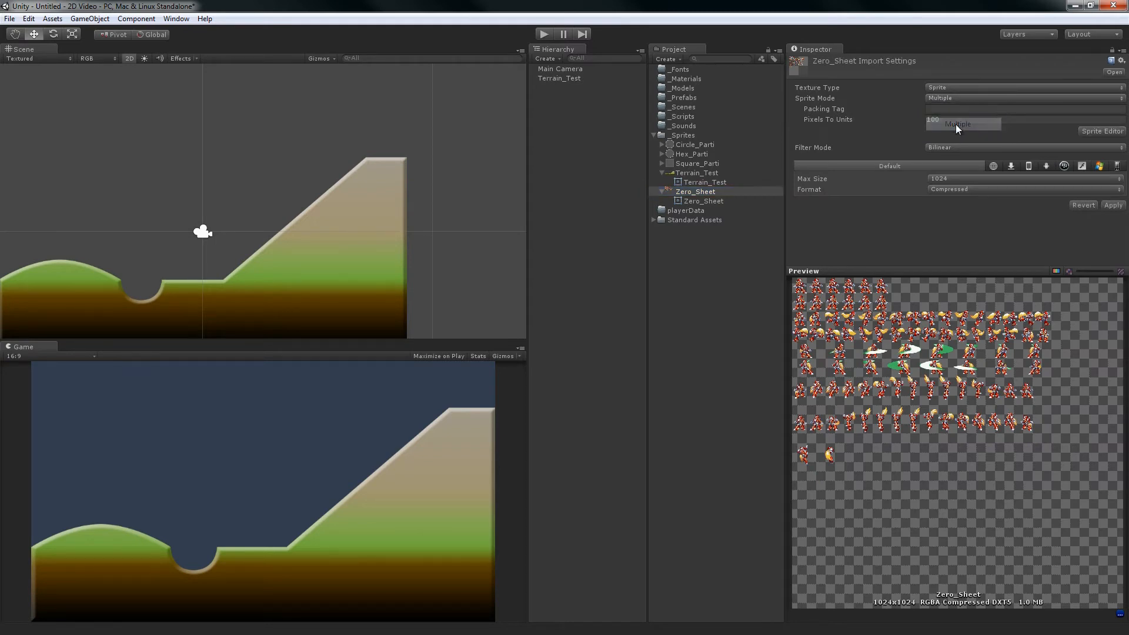
click(1096, 133)
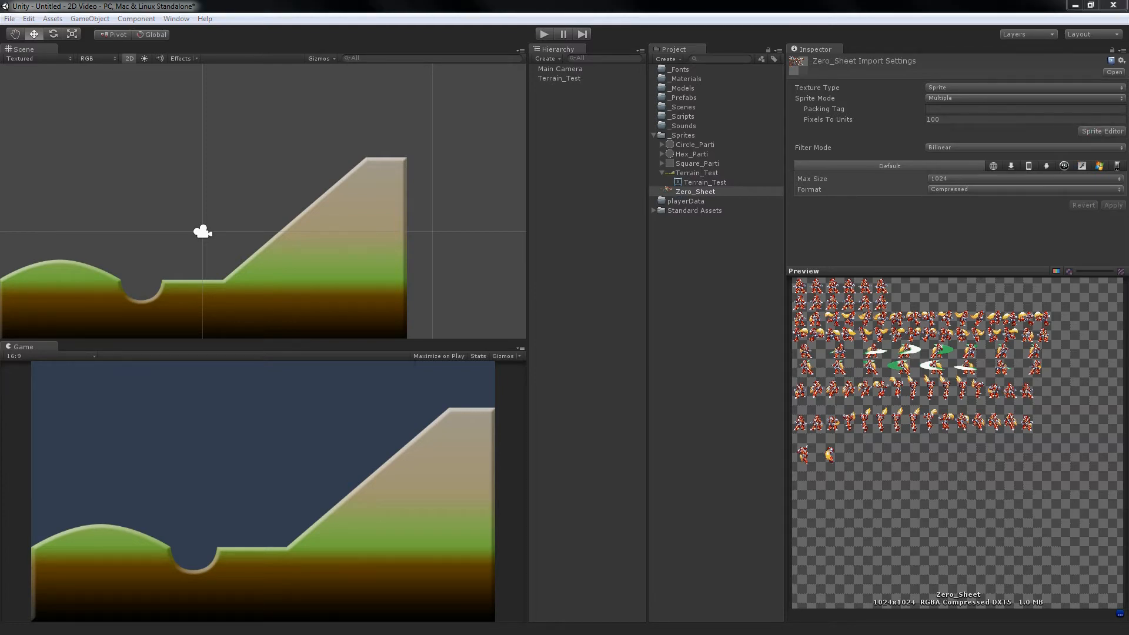
drag(0, 532, 282, 77)
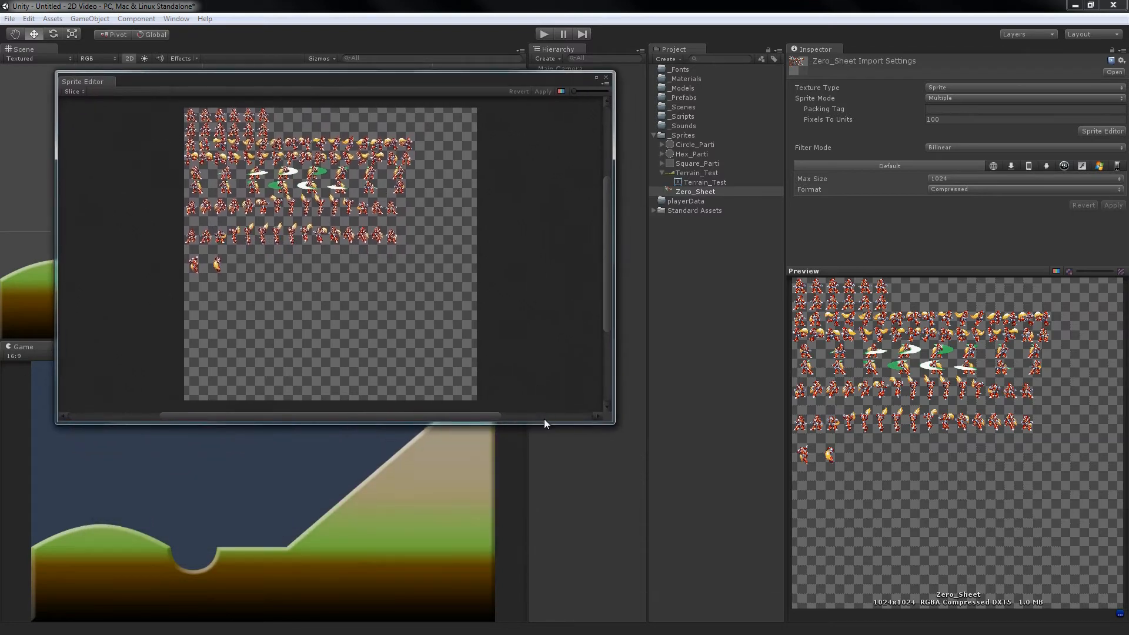
drag(612, 422, 860, 549)
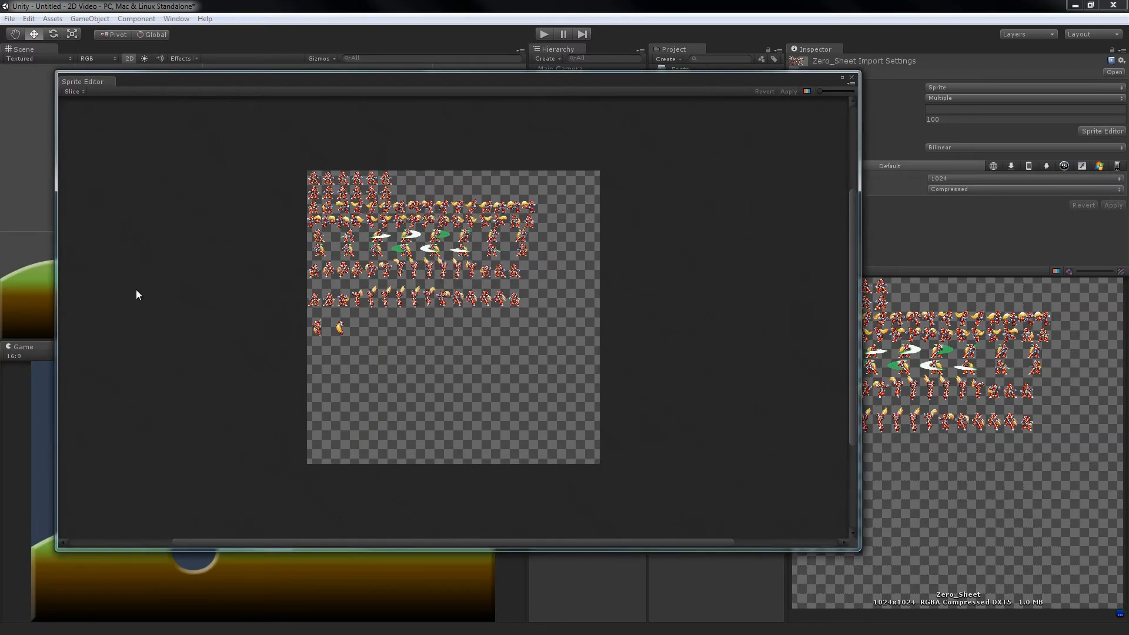
Outline two sprite areas by hand, one about 174 by 262 mid-sheet and one about 53 by 59 around the first frame.
scroll(136, 292, up, 3)
drag(348, 193, 428, 313)
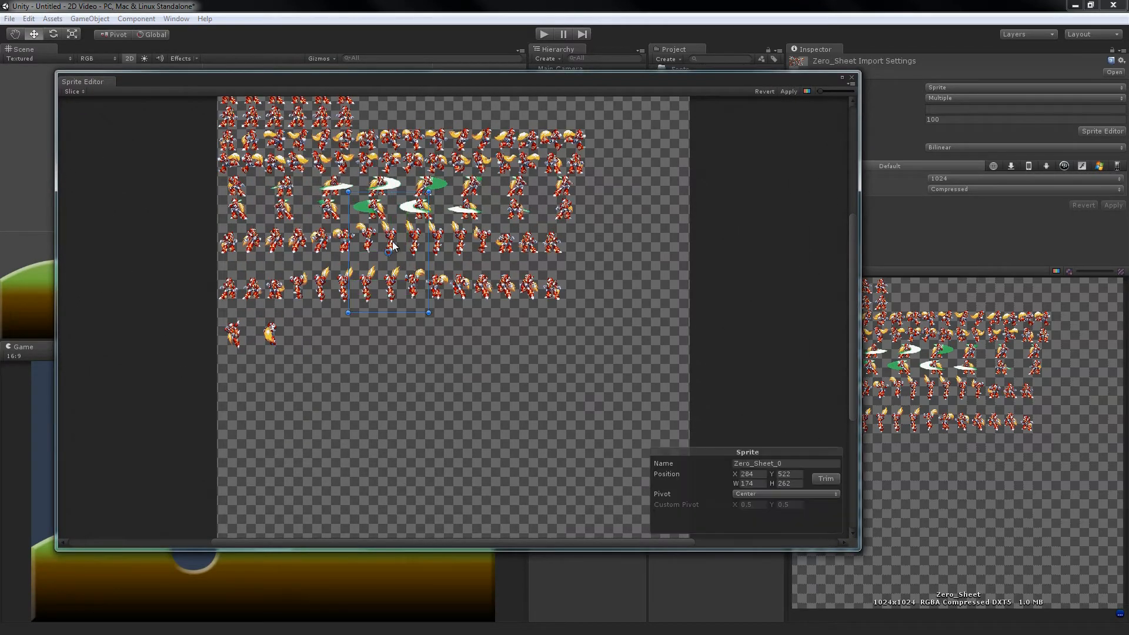
middle_drag(471, 179, 525, 224)
scroll(525, 225, up, 3)
middle_drag(341, 185, 372, 314)
drag(251, 200, 284, 234)
middle_drag(470, 286, 405, 220)
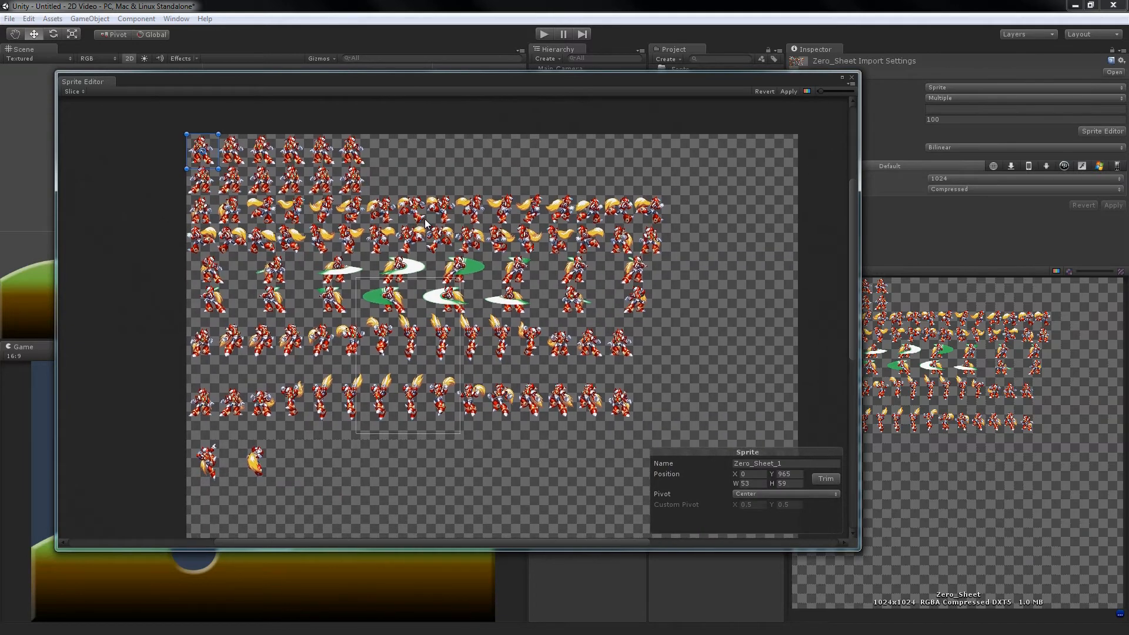
Slice the sheet with Type Automatic, Minimum Size 4, Pivot Center and Method Delete Existing.
click(74, 91)
click(82, 89)
click(73, 91)
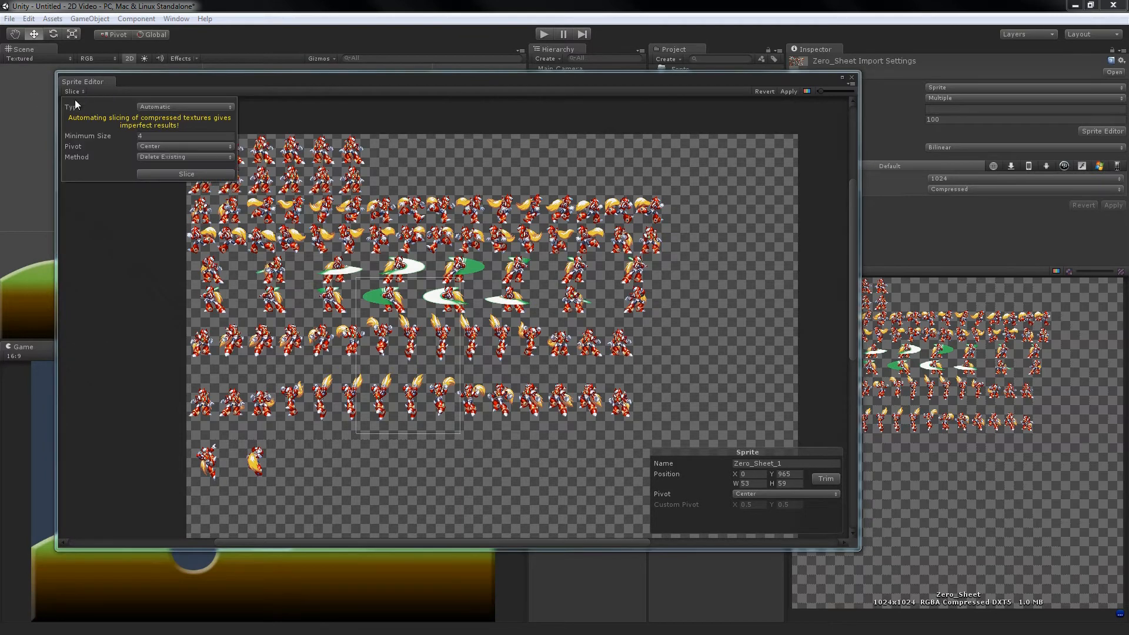
click(174, 139)
click(174, 147)
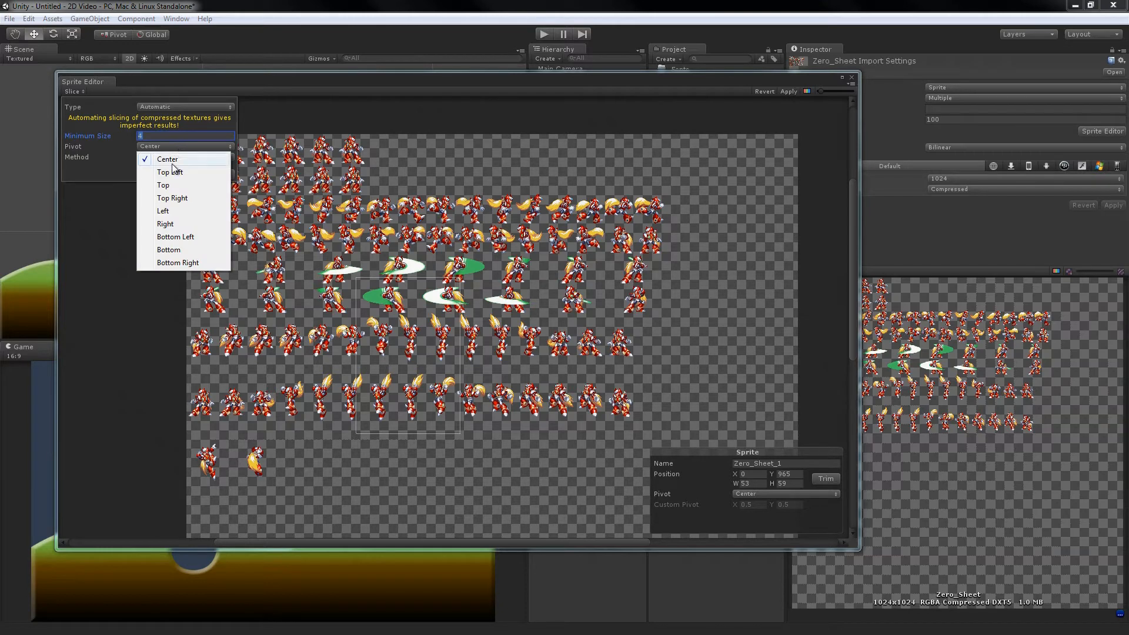
click(114, 111)
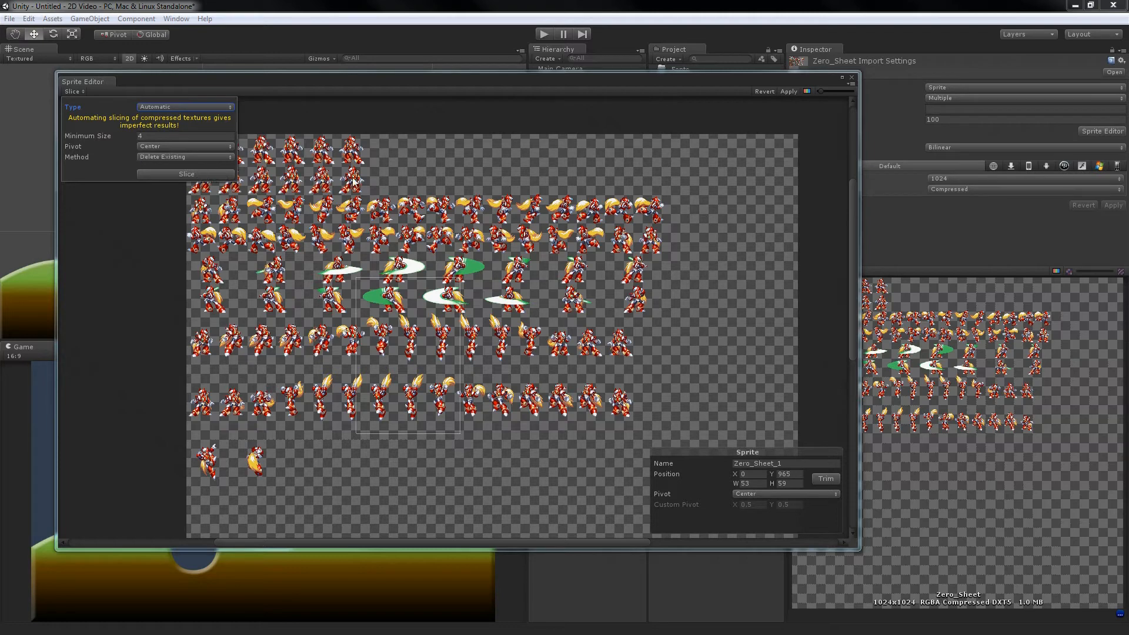
click(186, 174)
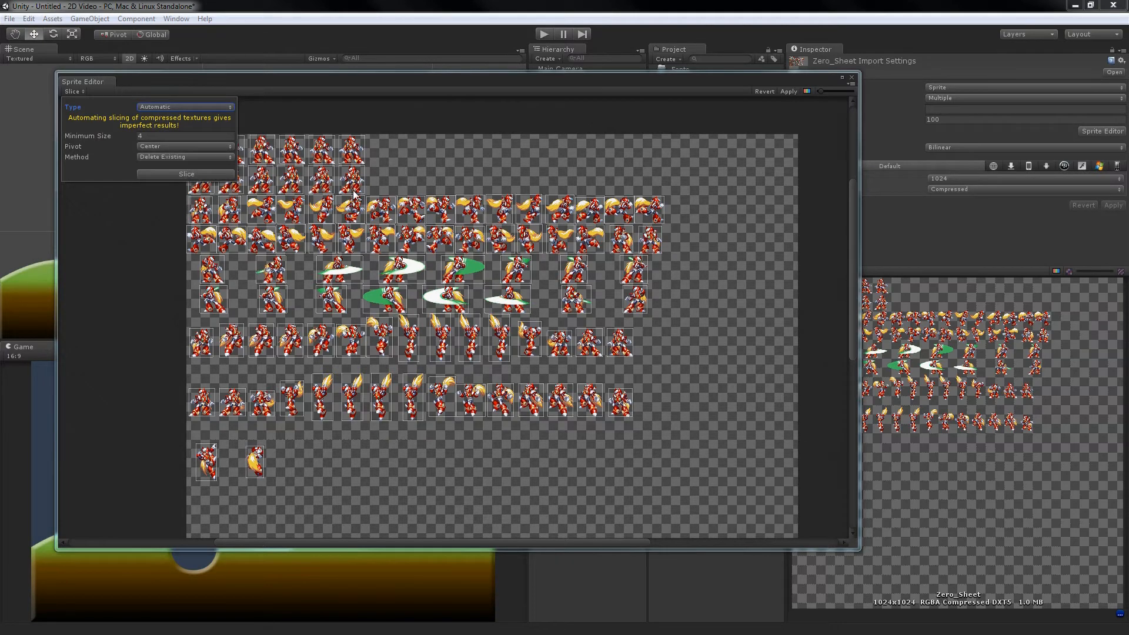
click(451, 157)
Examine the slice outlines across the whole sheet, including the frame with the large green slash in the sixth row.
scroll(451, 157, up, 5)
scroll(266, 172, down, 2)
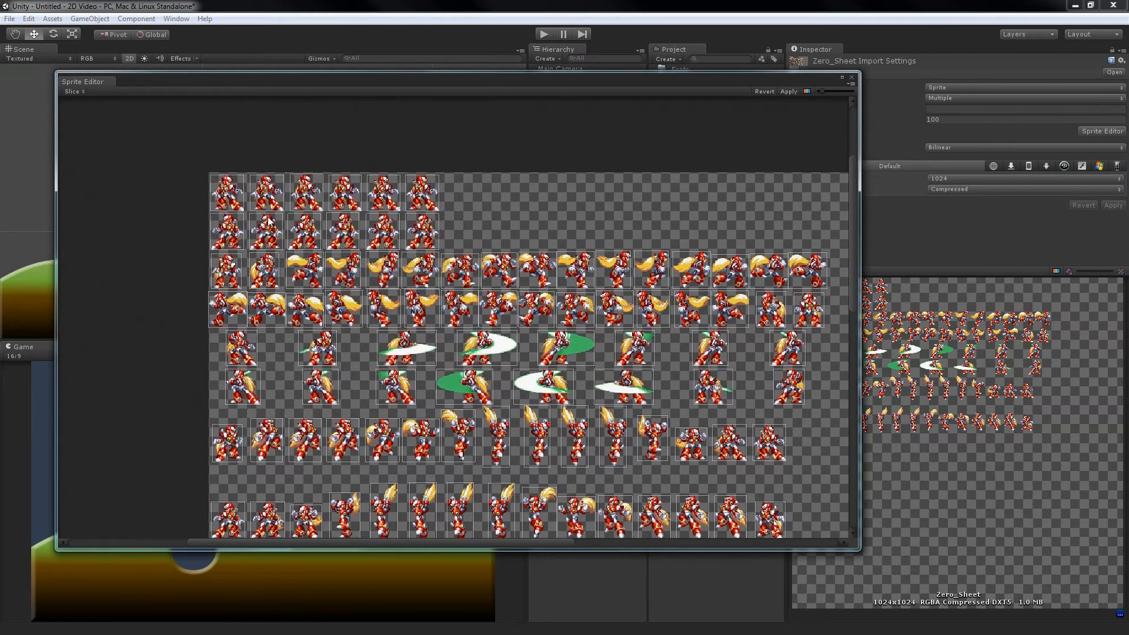
scroll(238, 169, up, 4)
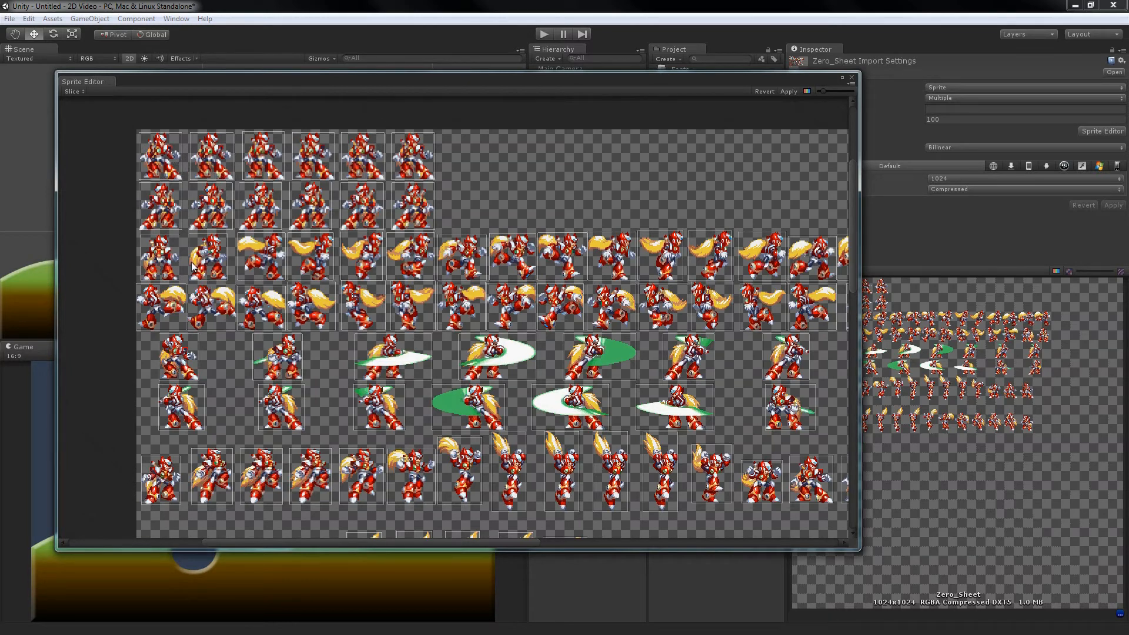
middle_drag(385, 326, 362, 277)
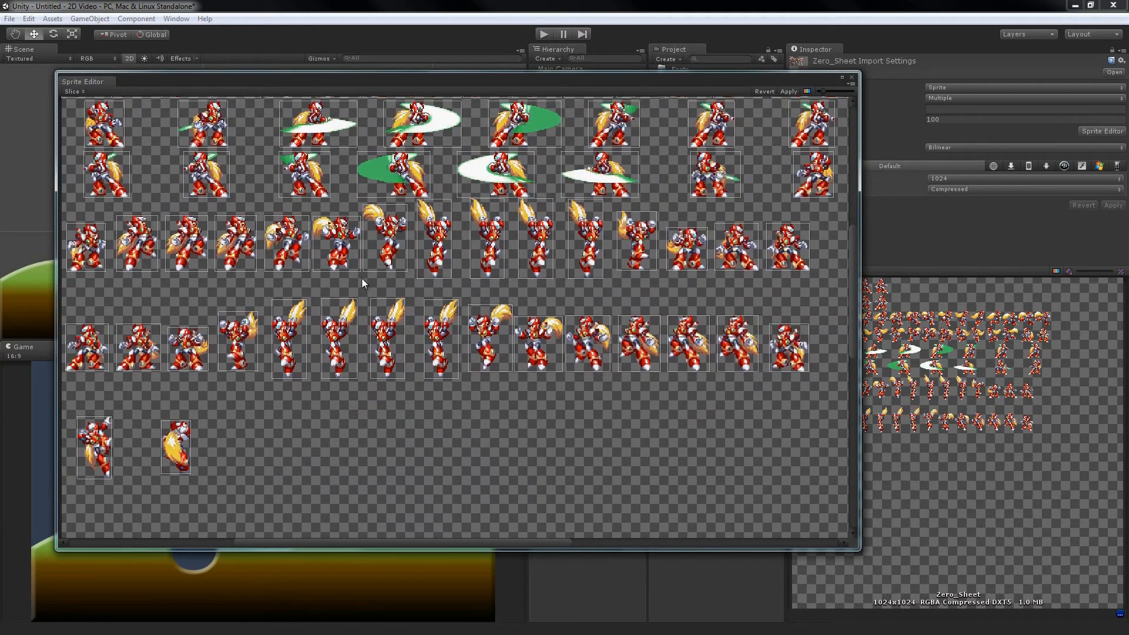
scroll(228, 265, down, 3)
scroll(288, 259, up, 8)
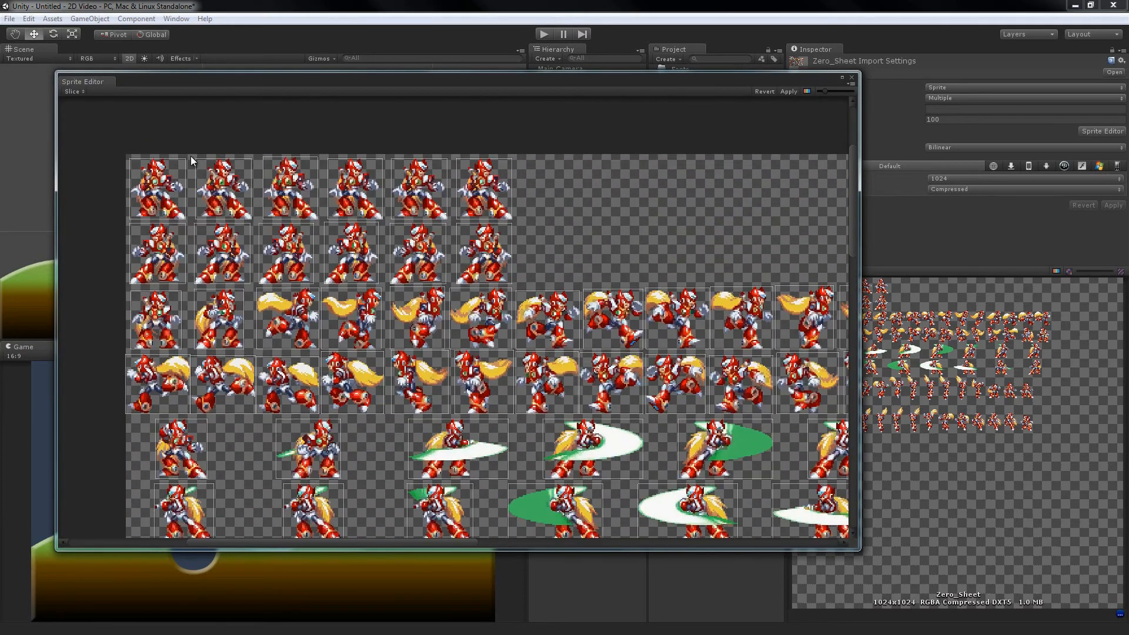
scroll(206, 244, up, 2)
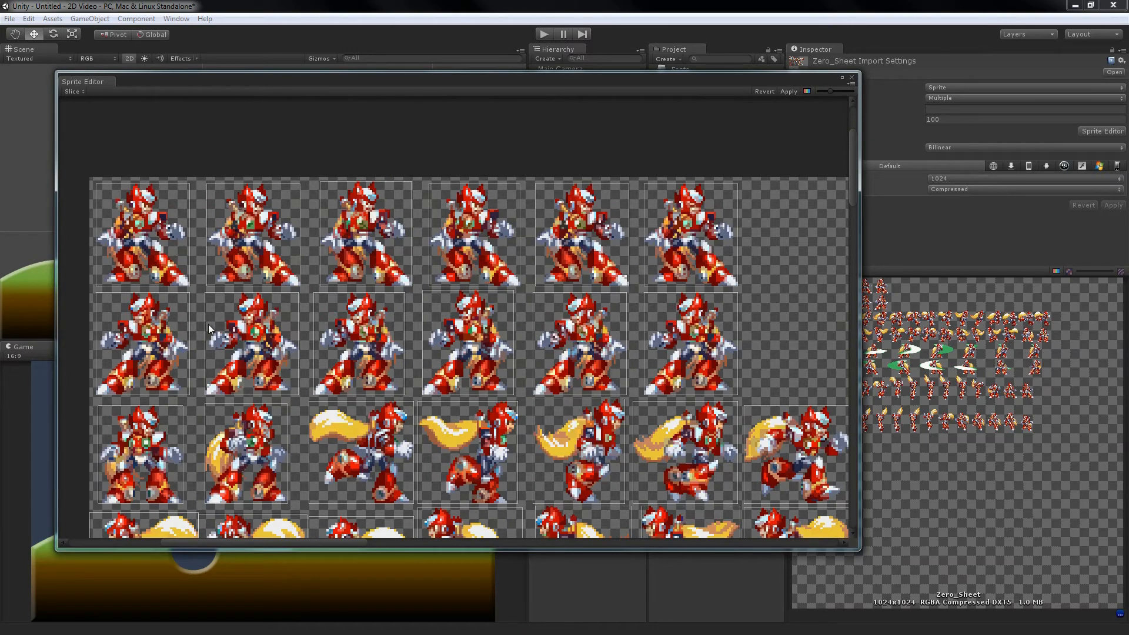
scroll(223, 328, down, 5)
middle_drag(536, 426, 439, 259)
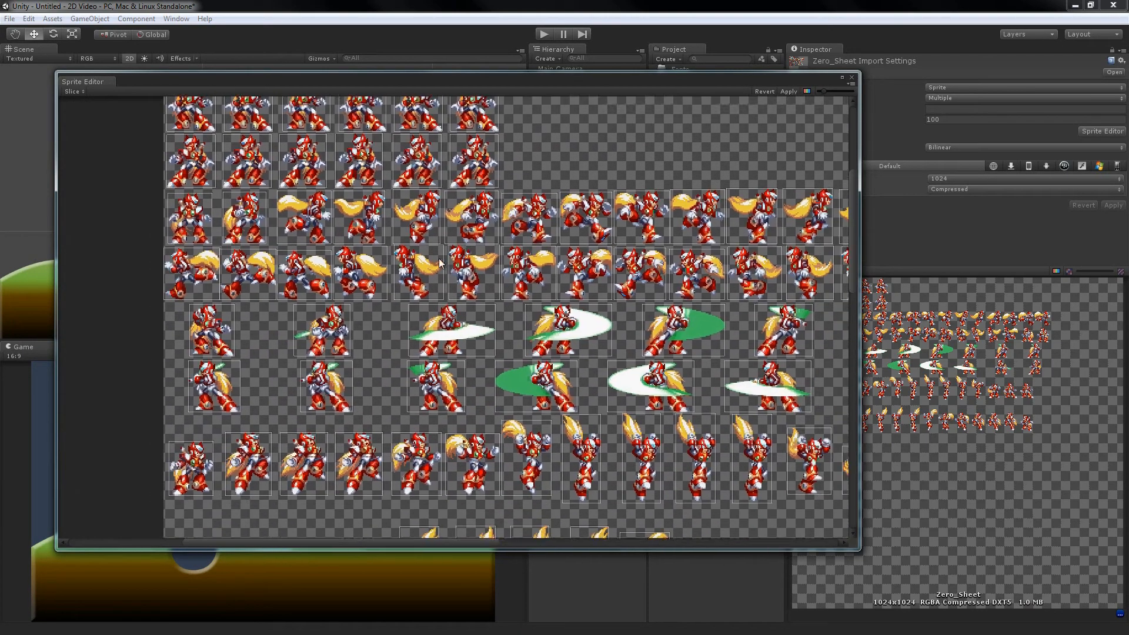
scroll(439, 259, up, 4)
scroll(480, 254, down, 5)
middle_drag(520, 281, 456, 247)
scroll(456, 247, up, 2)
middle_drag(490, 330, 462, 285)
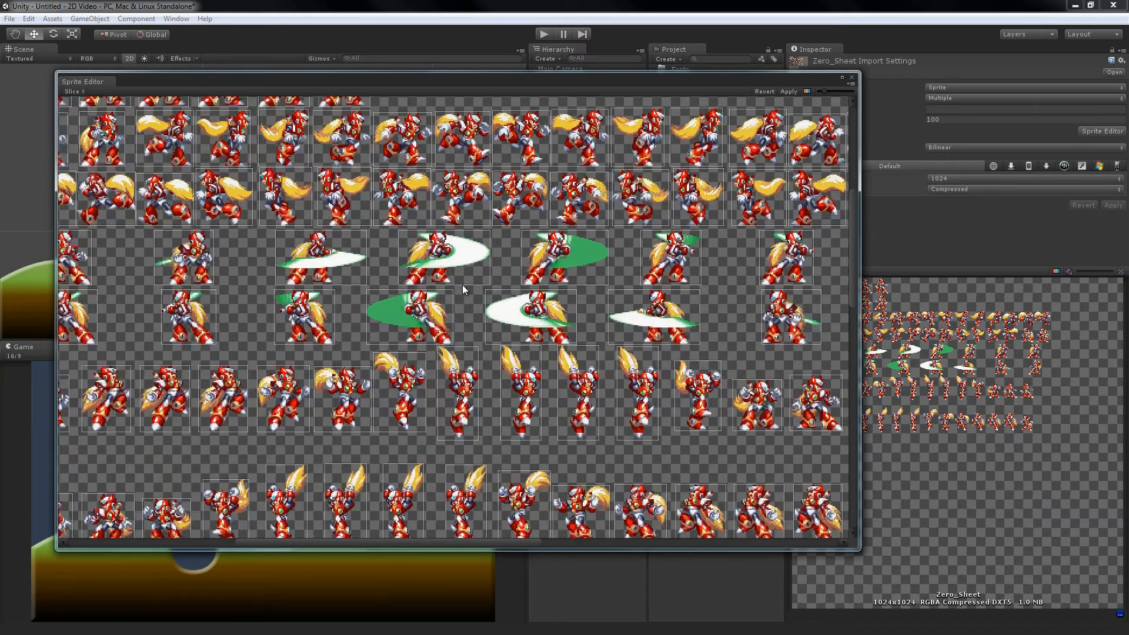
click(444, 317)
scroll(468, 328, up, 3)
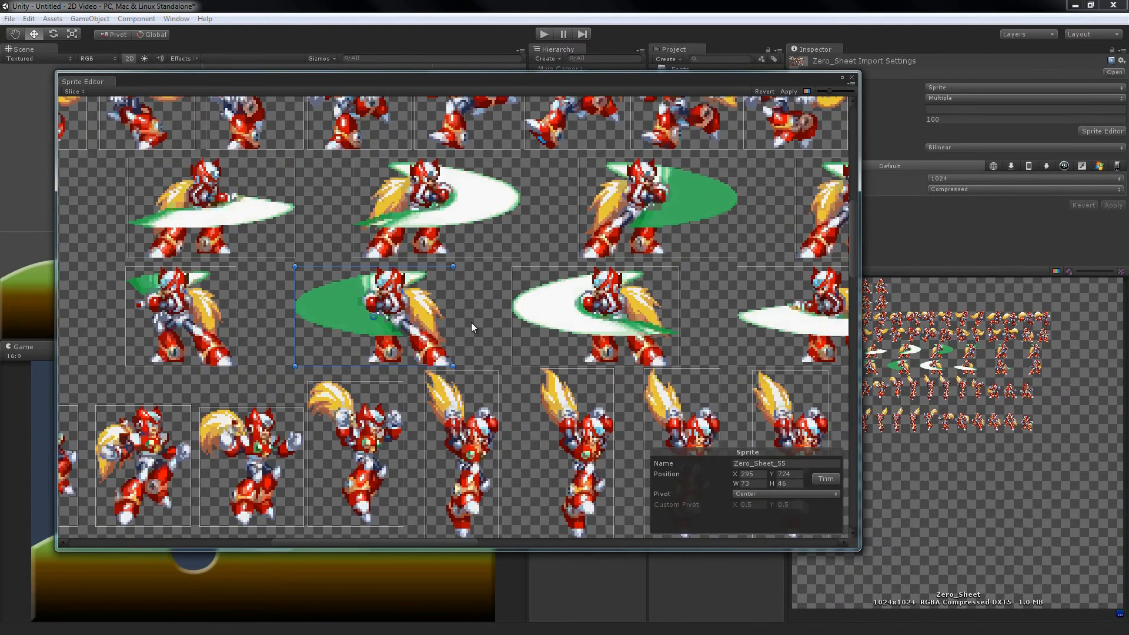
Select the six frames of the first row one after another to check their names and bounds.
scroll(471, 322, down, 8)
middle_drag(577, 404, 626, 281)
middle_drag(452, 153, 432, 410)
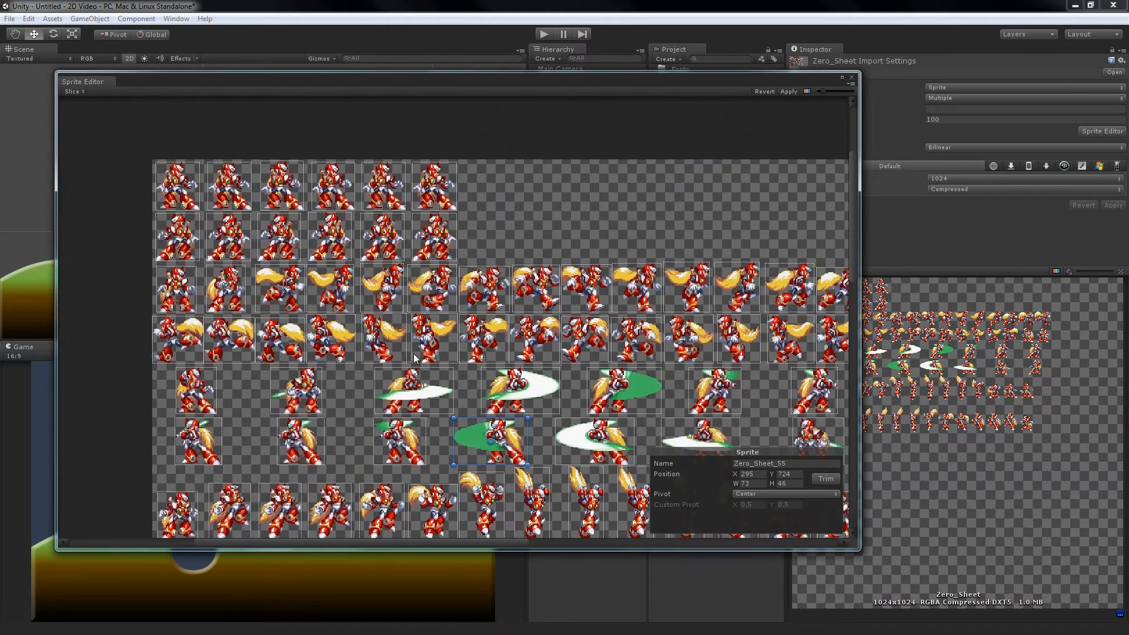
middle_drag(415, 357, 492, 385)
click(206, 232)
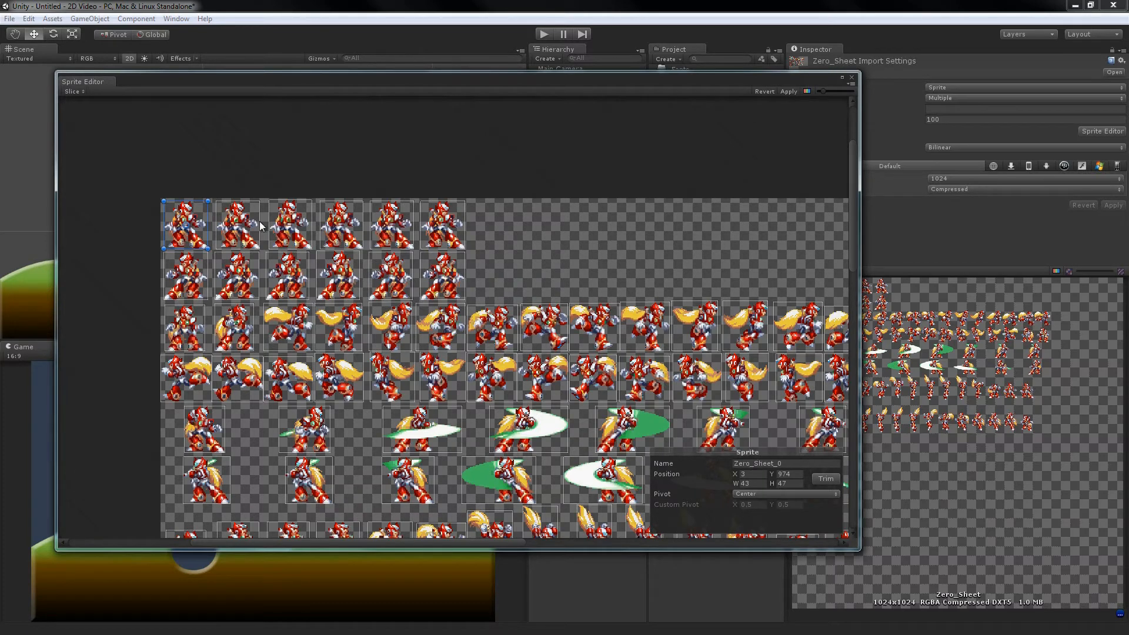
click(237, 226)
click(294, 233)
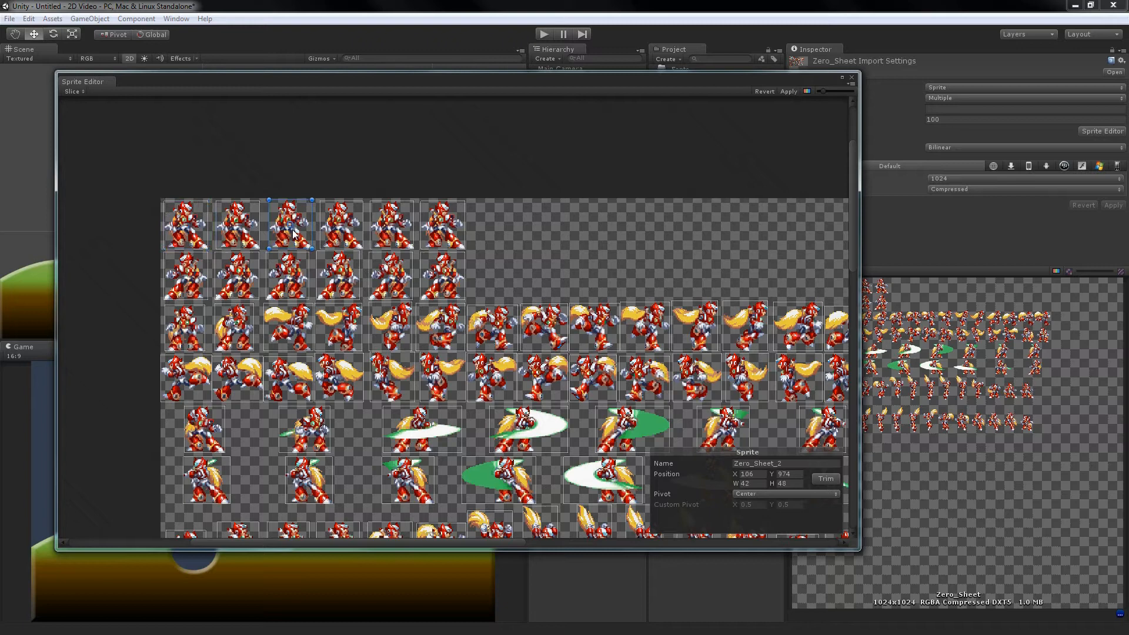
click(342, 232)
click(394, 225)
click(448, 229)
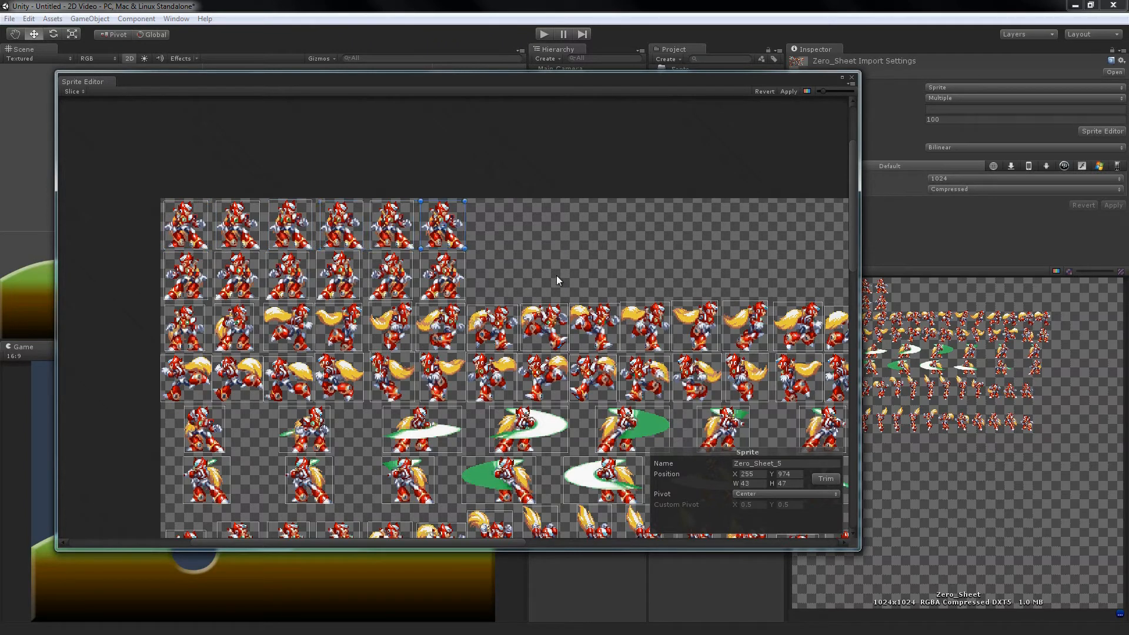
Outline a loose area around the last frame at the sheet's lower end and trim it to the artwork.
scroll(556, 275, down, 2)
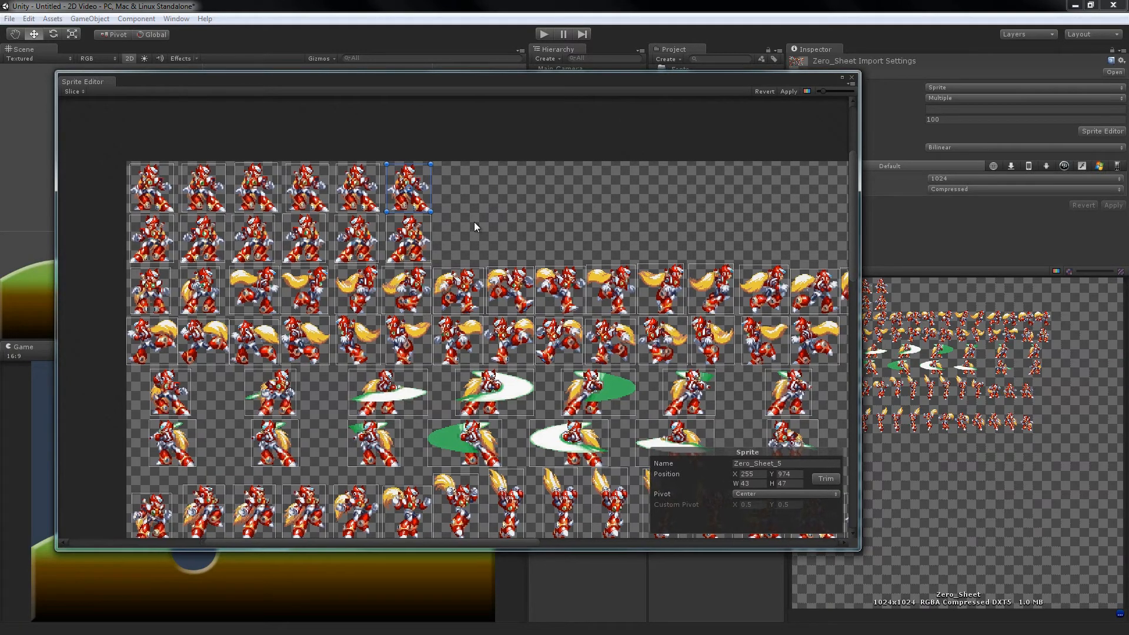
middle_drag(519, 227, 469, 223)
middle_drag(471, 268, 328, 146)
middle_drag(489, 427, 596, 273)
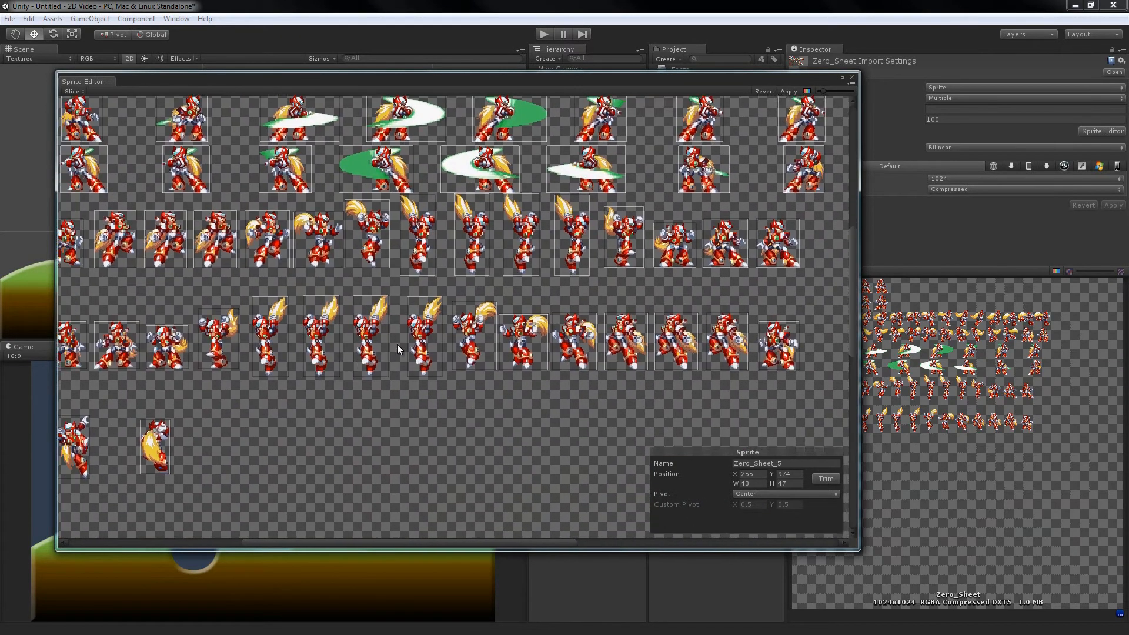
middle_drag(397, 344, 466, 323)
click(230, 423)
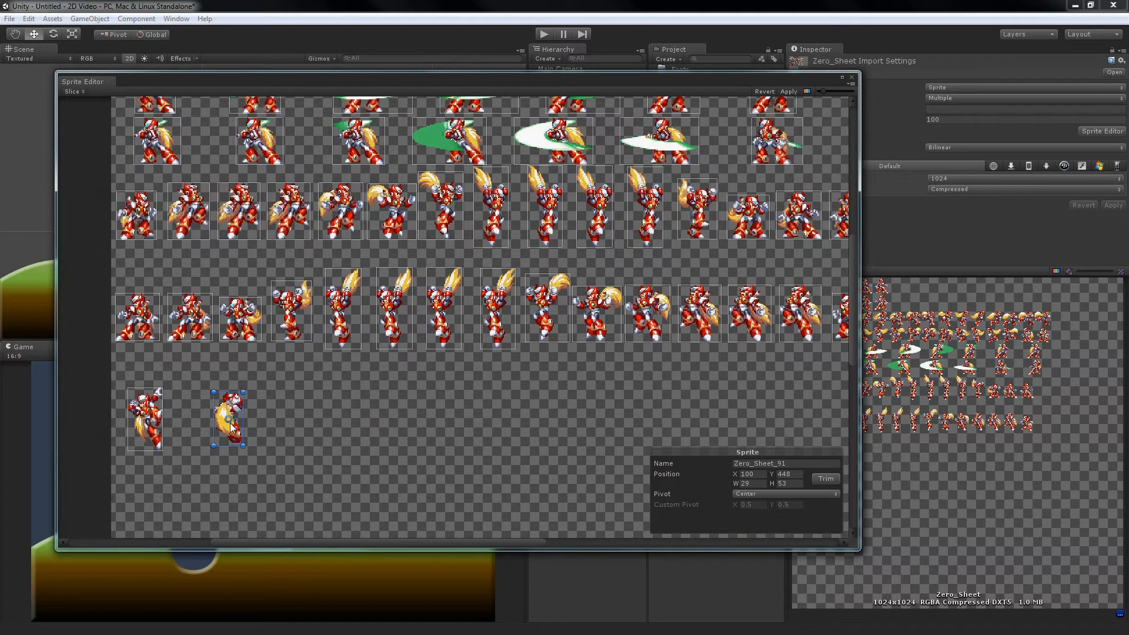
drag(193, 368, 281, 467)
click(825, 478)
scroll(250, 412, up, 7)
middle_drag(229, 415, 410, 315)
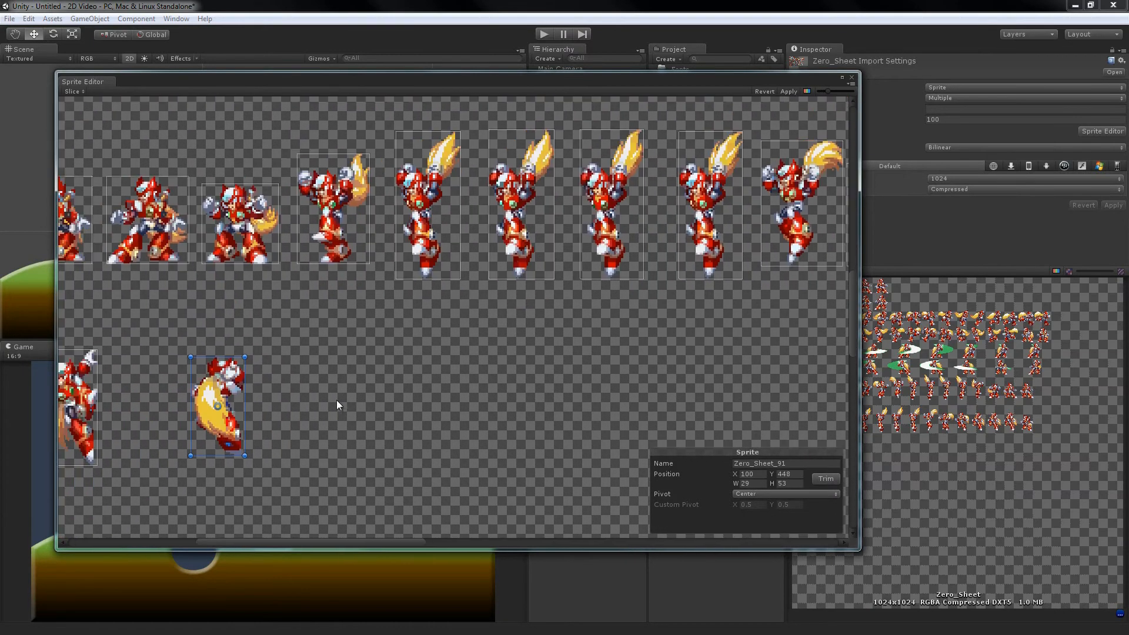
Try outlining the last frame again with loose areas, about 85 by 96 and about 98 by 119, and delete the extra outlines.
middle_drag(337, 404, 454, 368)
scroll(433, 275, up, 2)
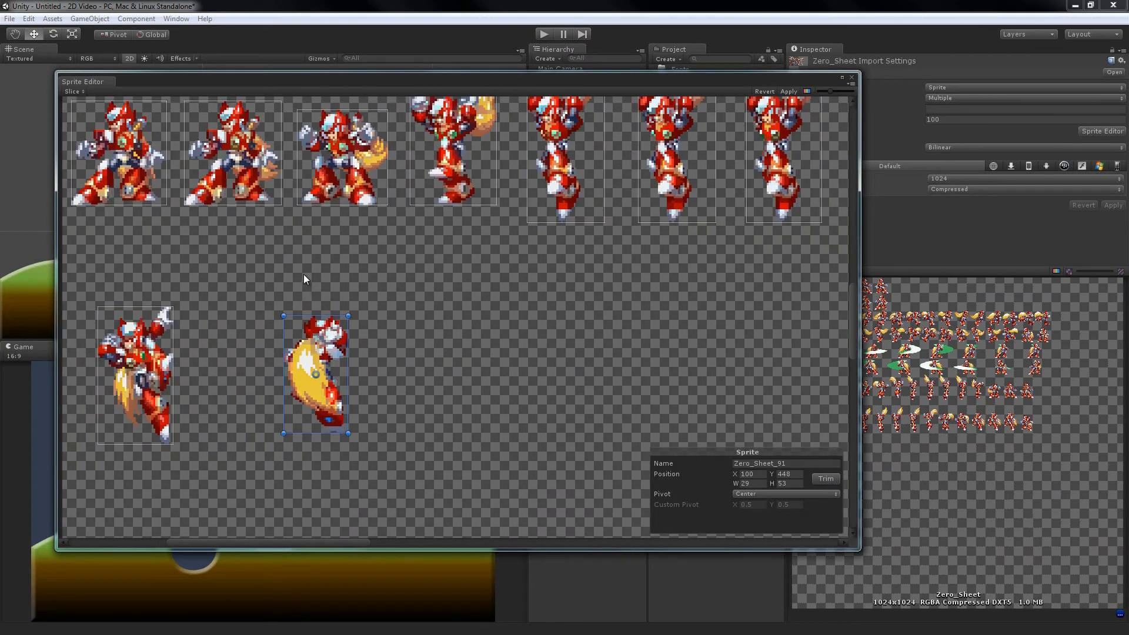
drag(228, 267, 416, 479)
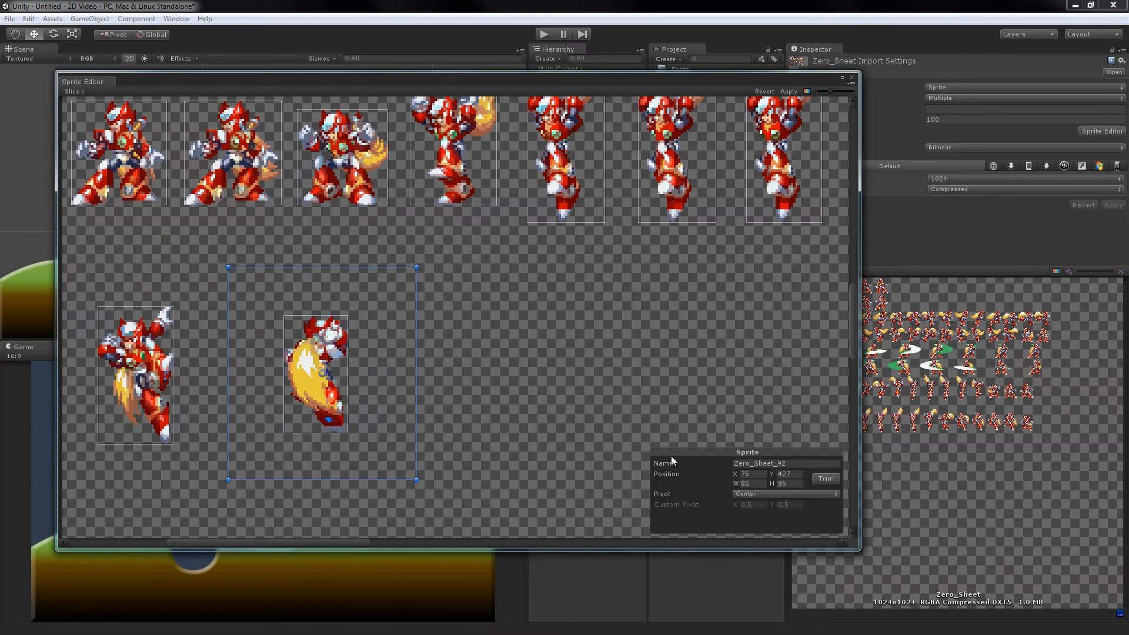
drag(250, 284, 441, 523)
key(Delete)
drag(266, 293, 482, 537)
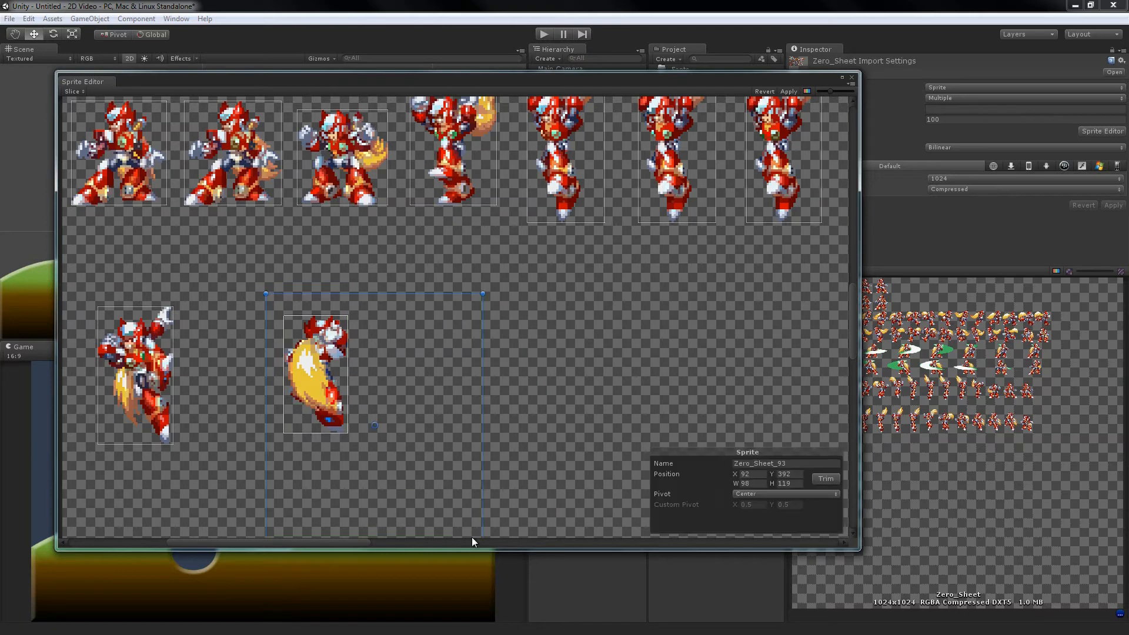
key(Delete)
click(319, 367)
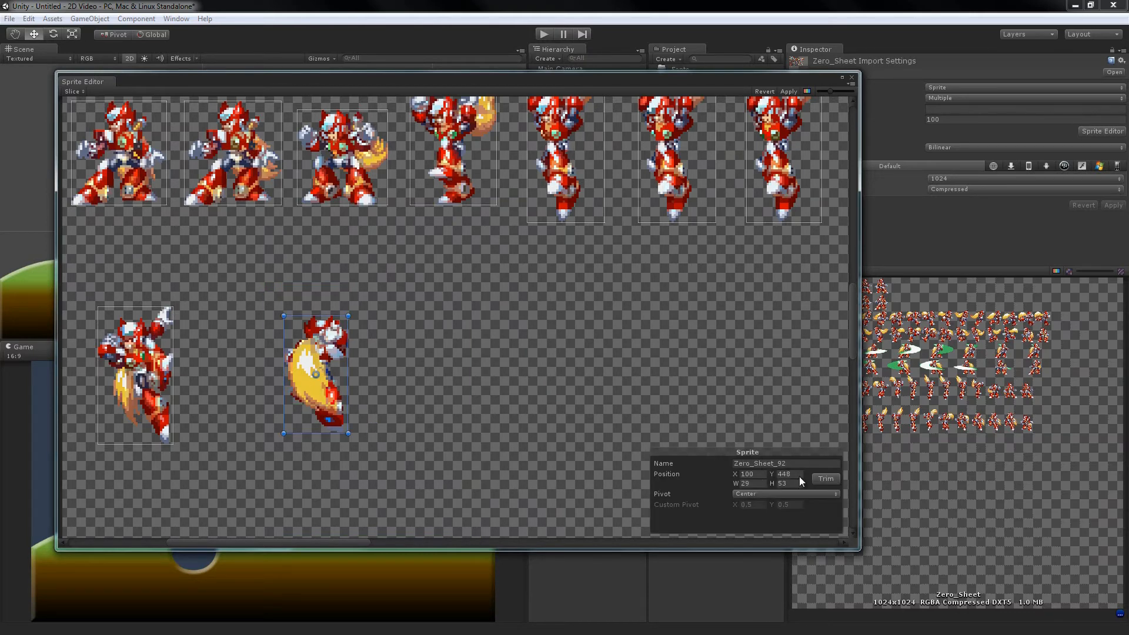
Select the sheet's last two frames in turn and review the last one's name, position and size fields.
click(112, 357)
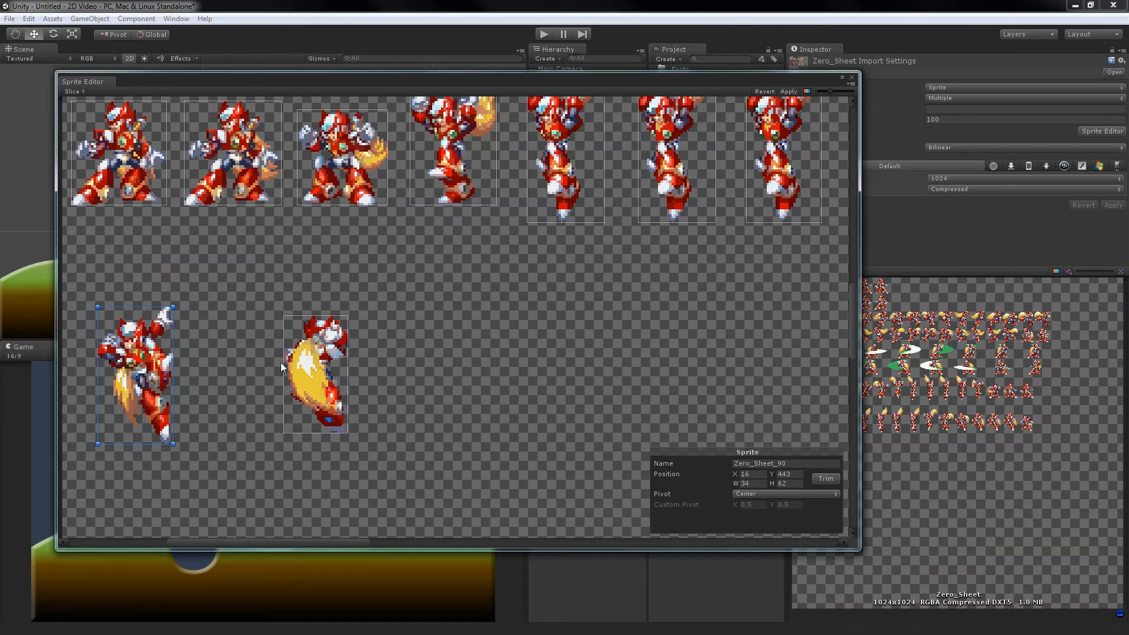
click(312, 366)
click(783, 462)
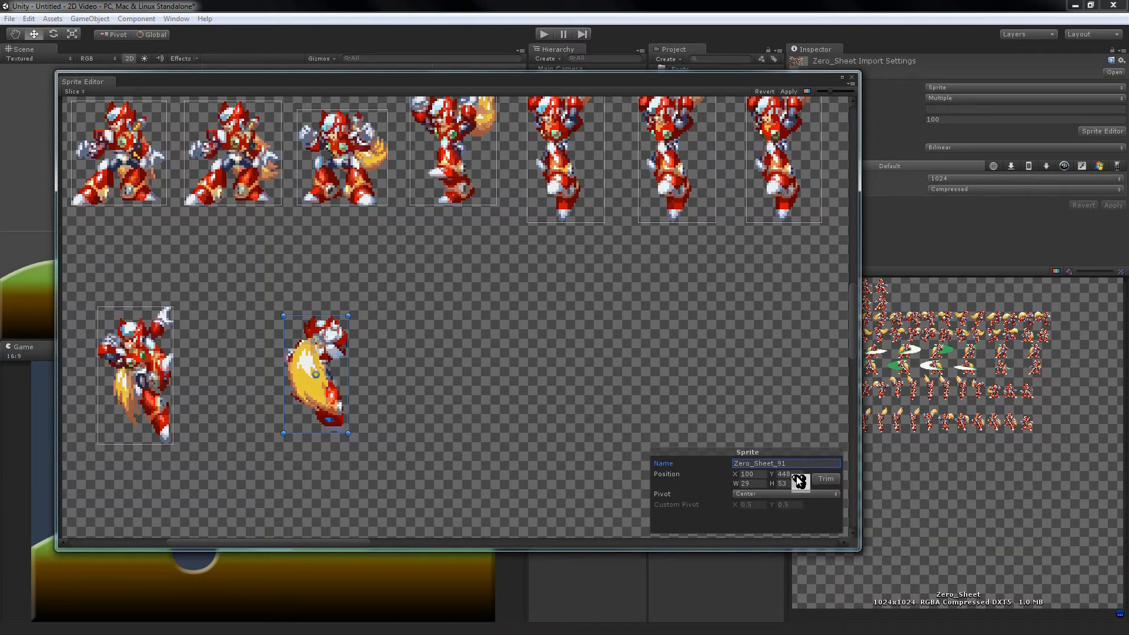
scroll(466, 370, left, 3)
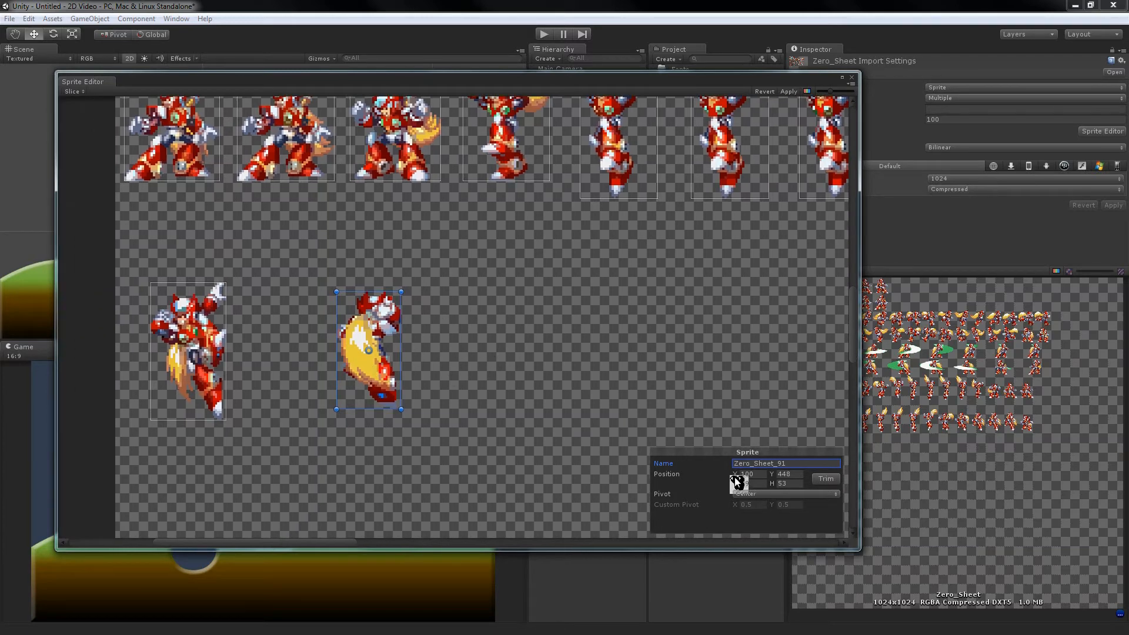
Try the Top Left pivot on the last frame, restore Center and review the other pivot options.
click(788, 494)
click(777, 523)
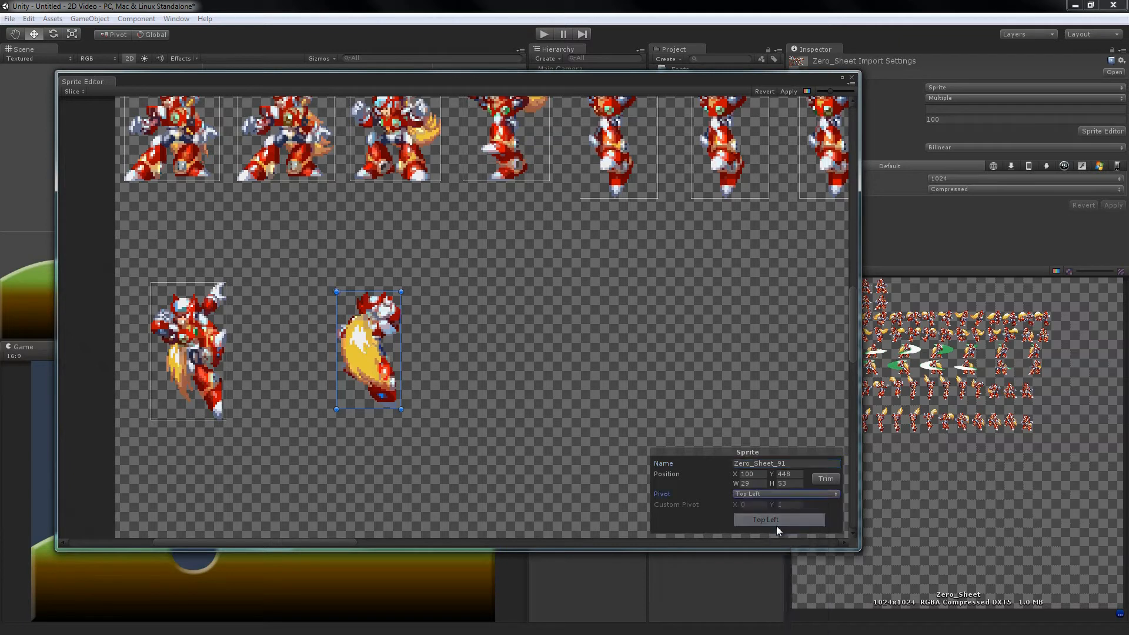
click(795, 494)
click(794, 504)
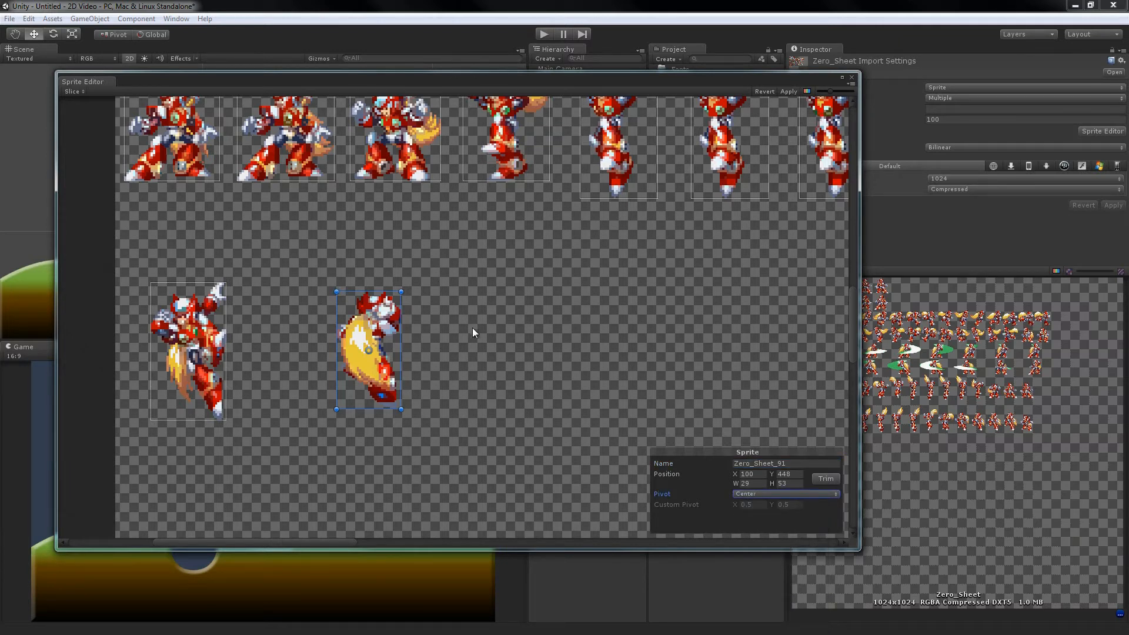
click(779, 495)
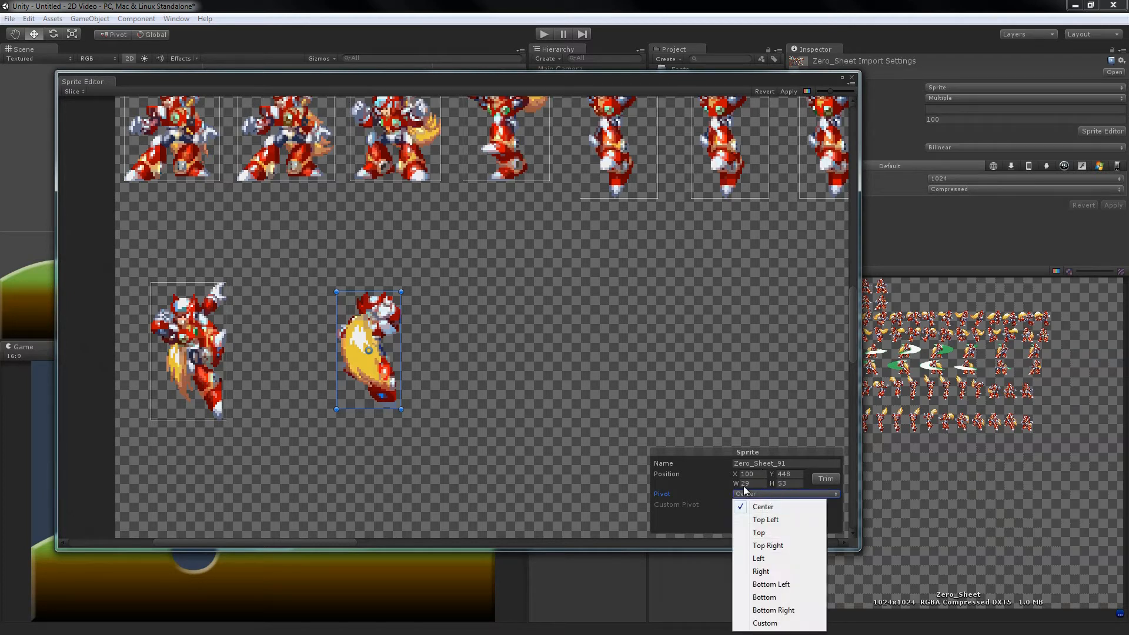
click(697, 477)
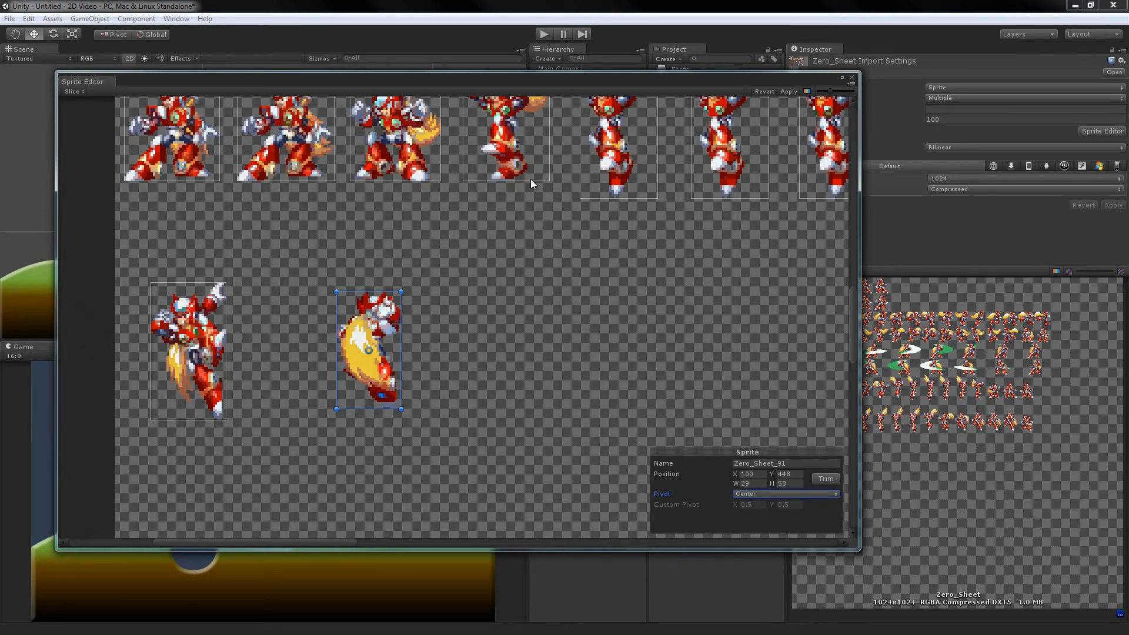
Close the Sprite Editor, keeping the sheet's sliced frames.
drag(550, 92, 522, 96)
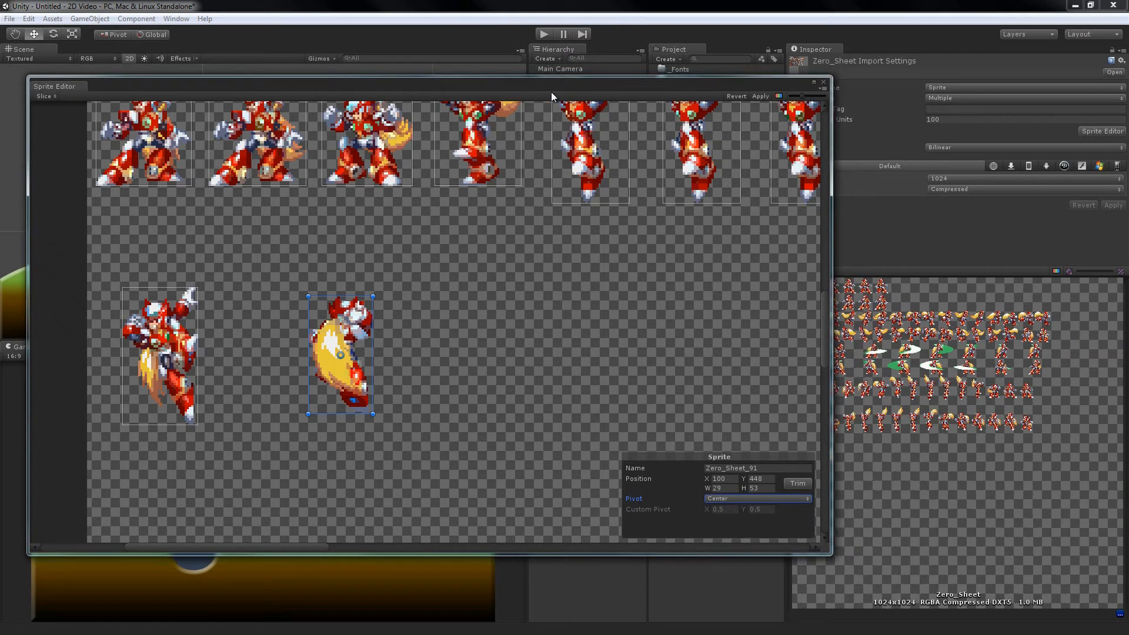
click(823, 82)
click(579, 347)
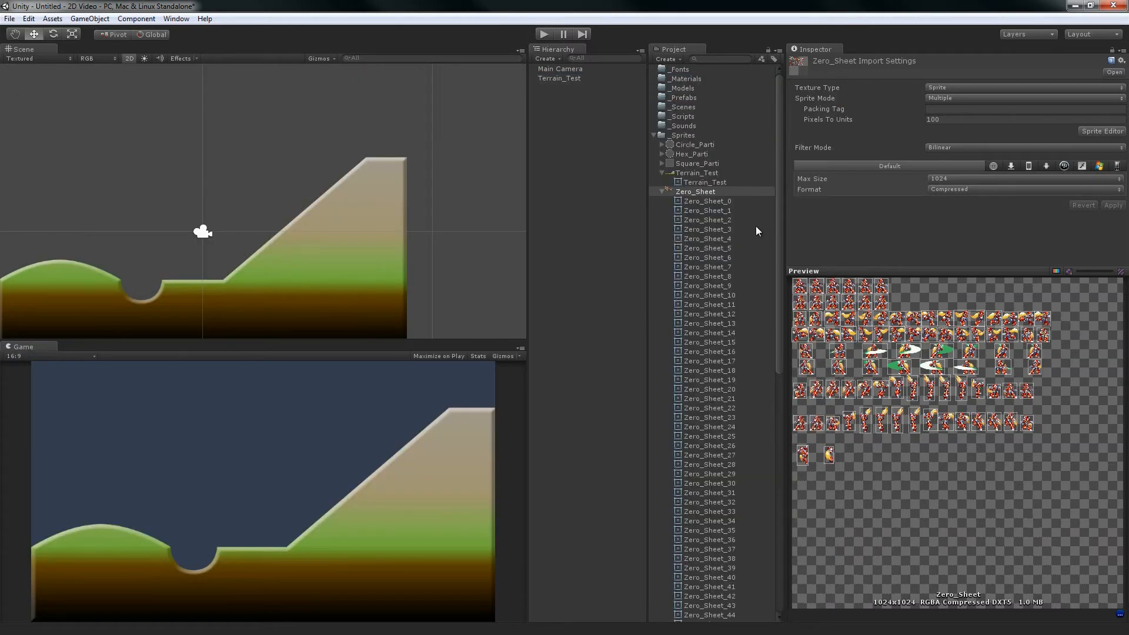
Look through the sliced frames in the project and compare the Zero_Sheet_0 preview with the sheet's import settings.
click(732, 199)
scroll(732, 198, down, 5)
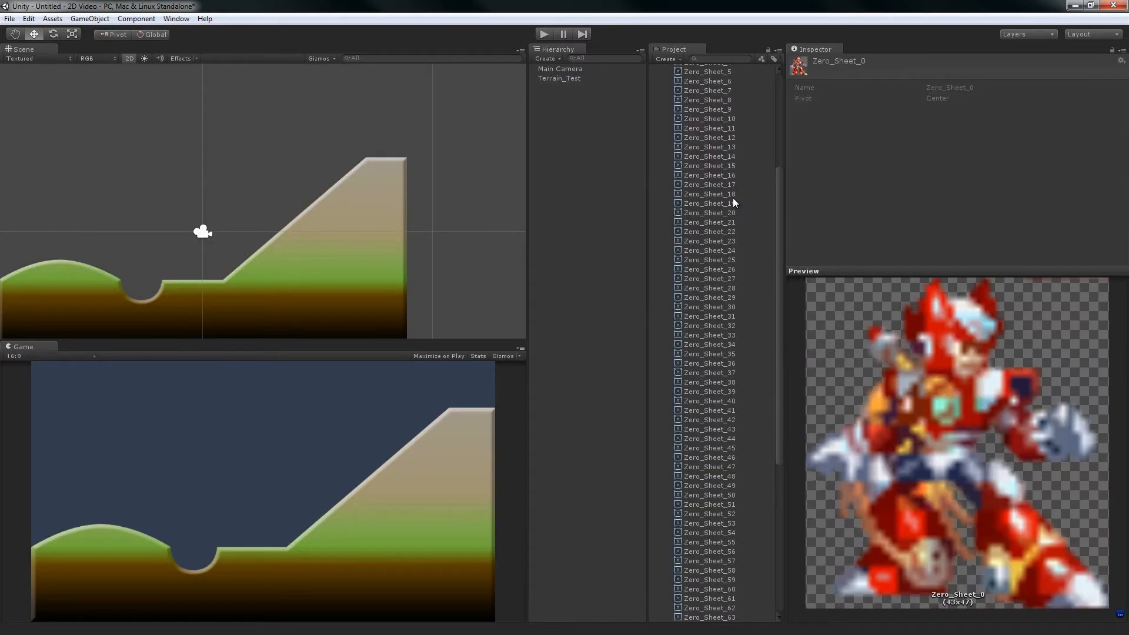
scroll(736, 199, up, 5)
click(705, 192)
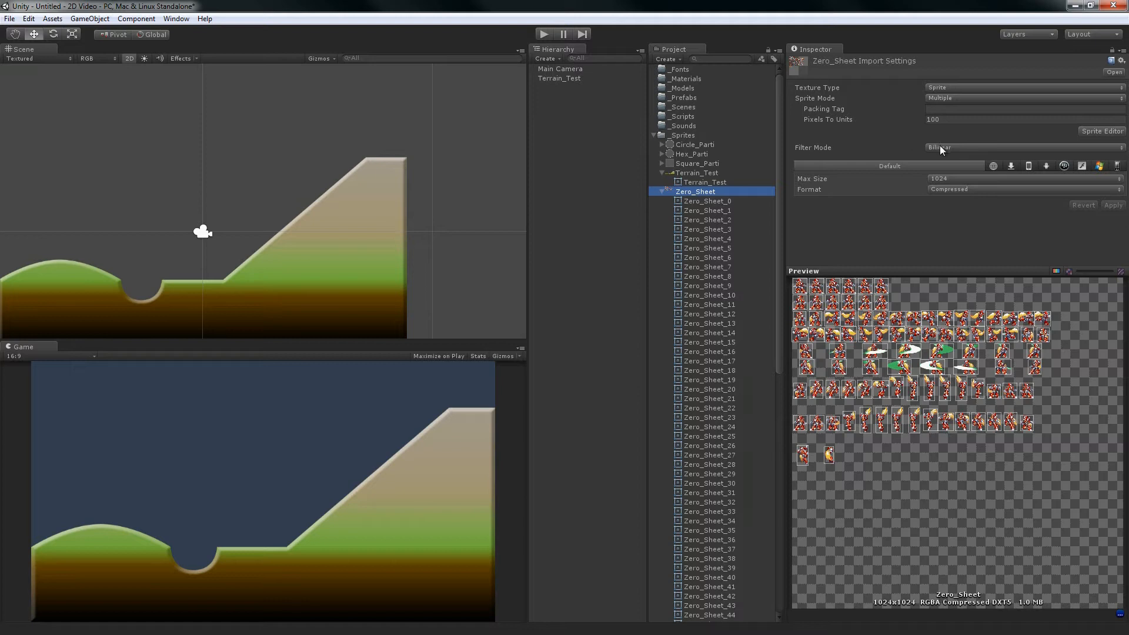
click(708, 200)
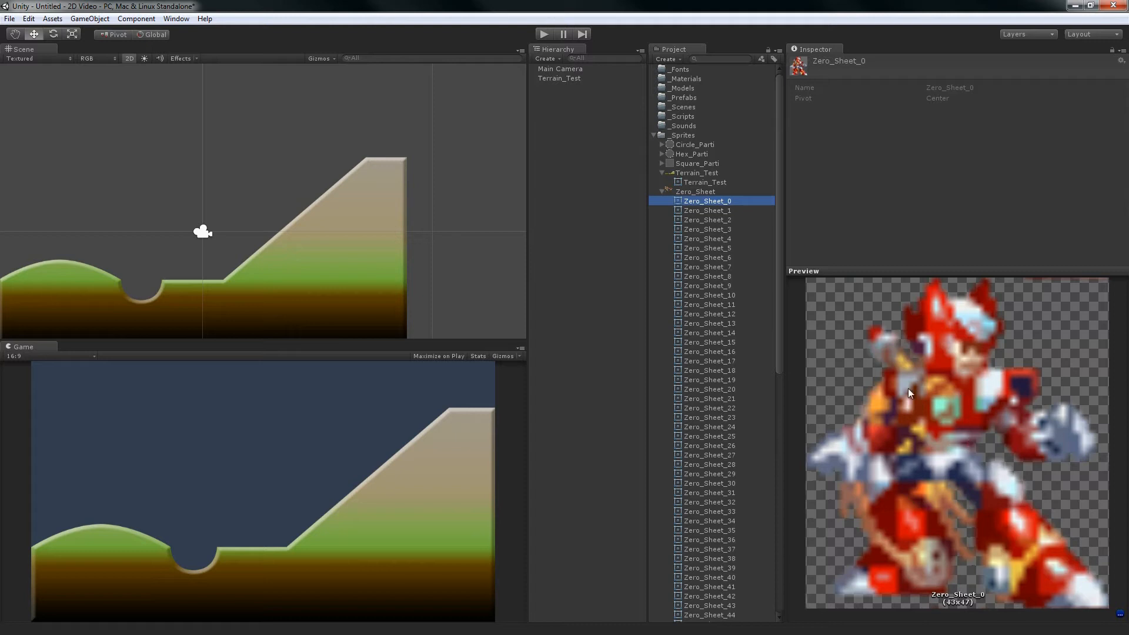
click(710, 192)
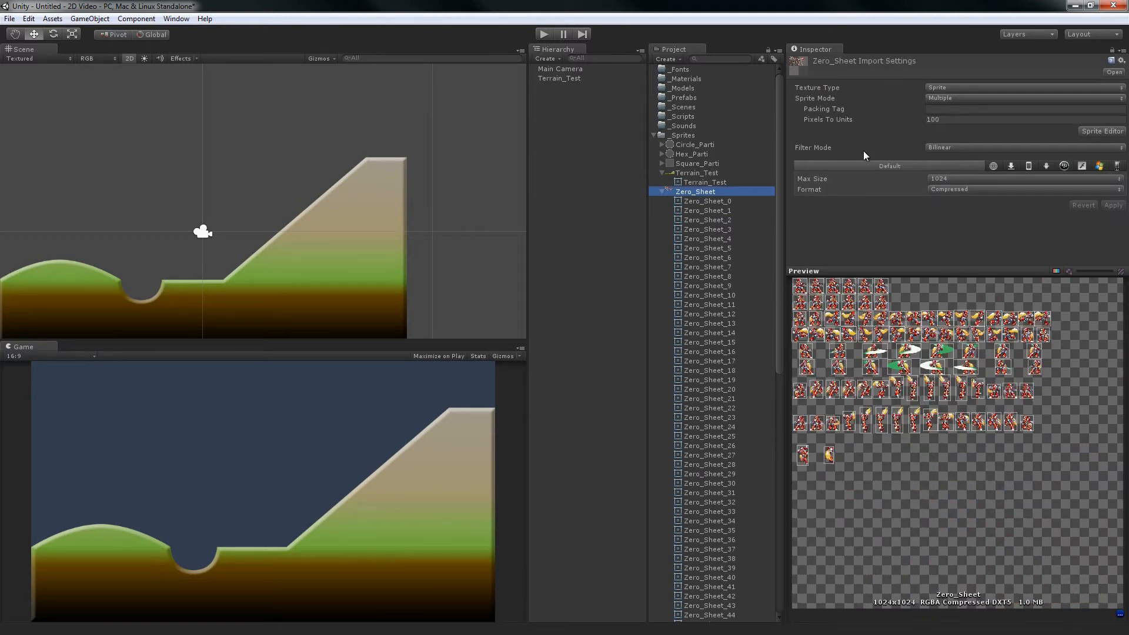
click(708, 201)
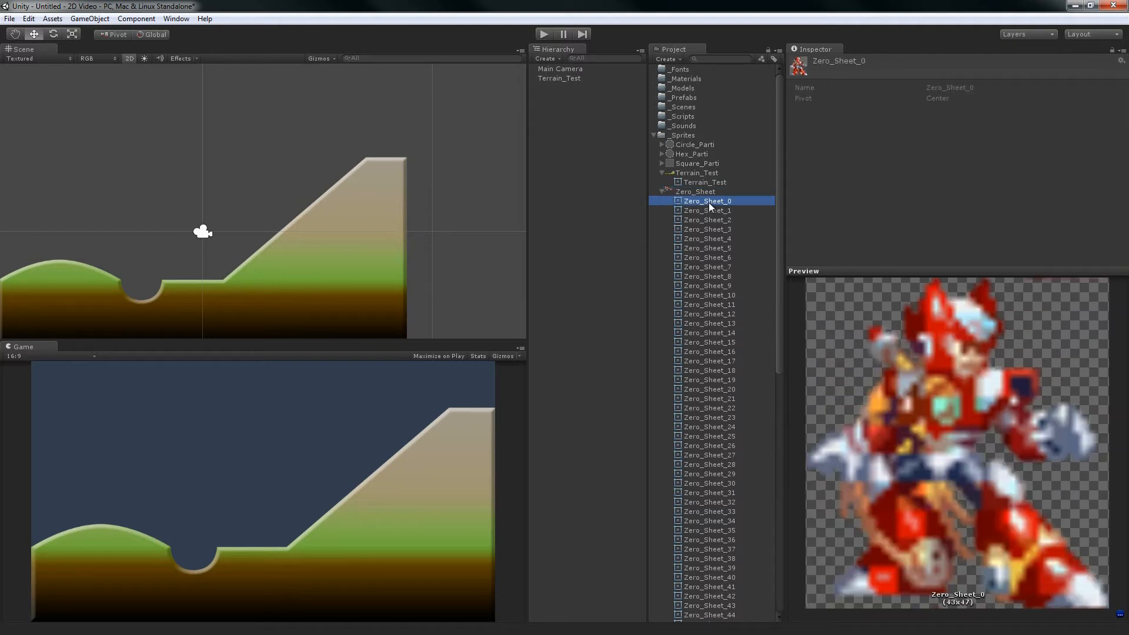
Set the Zero_Sheet filter mode to Point and check the Zero_Sheet_0 preview.
click(705, 192)
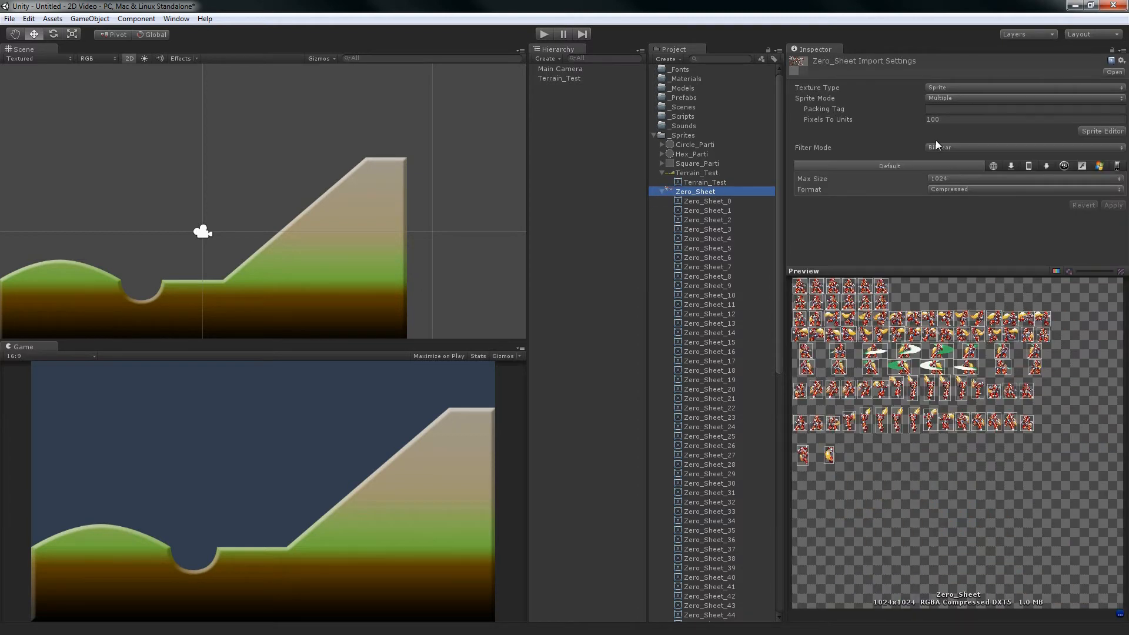
click(937, 146)
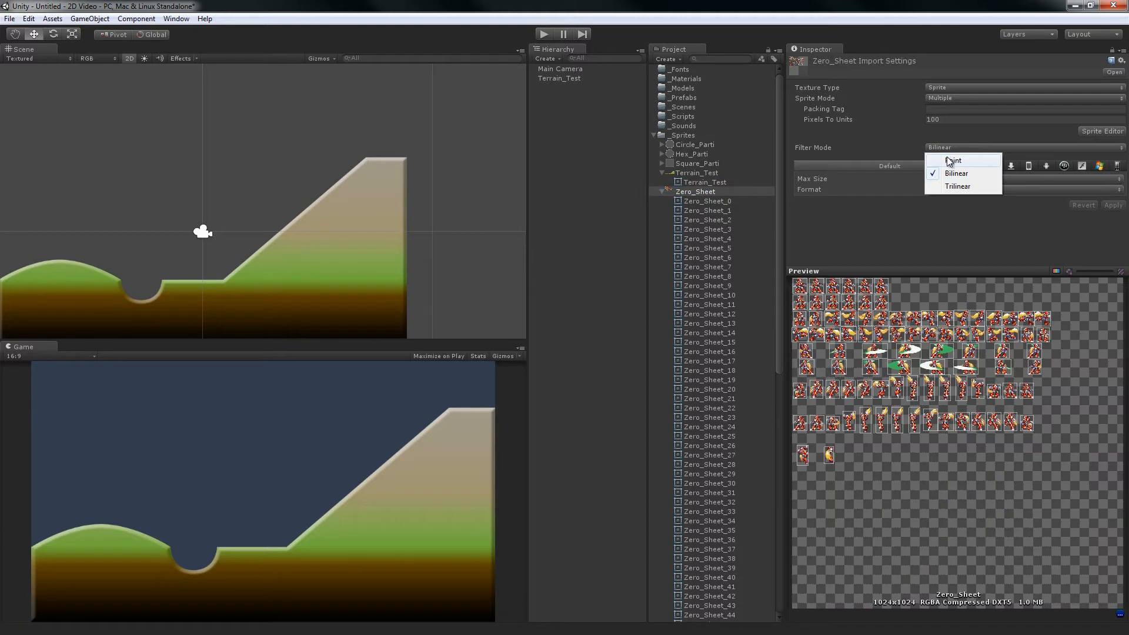
click(948, 160)
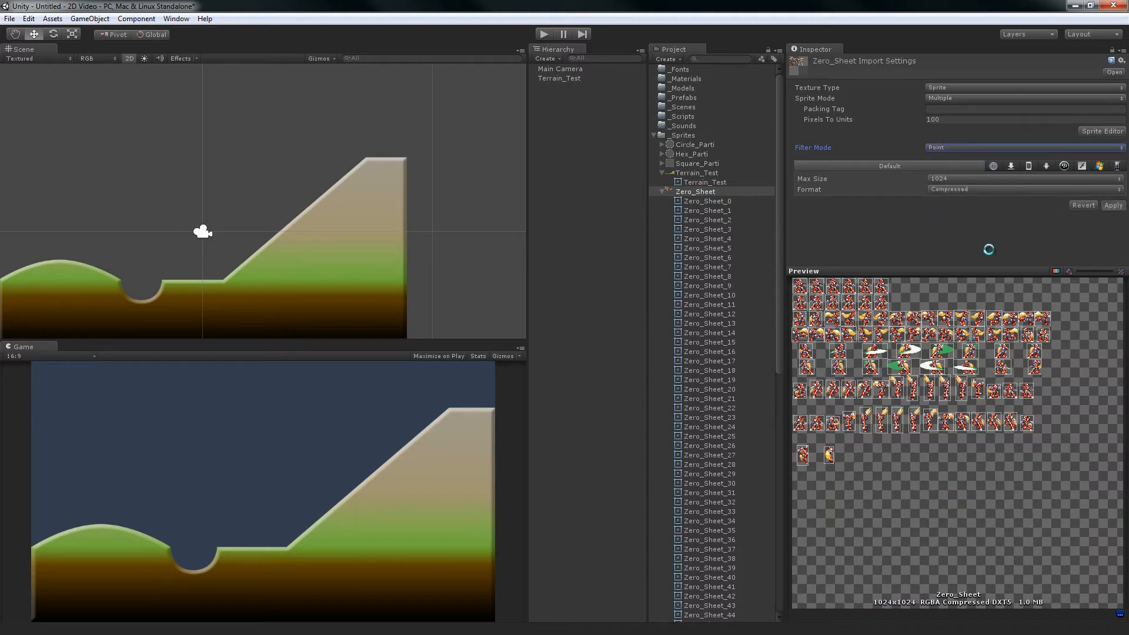
click(730, 203)
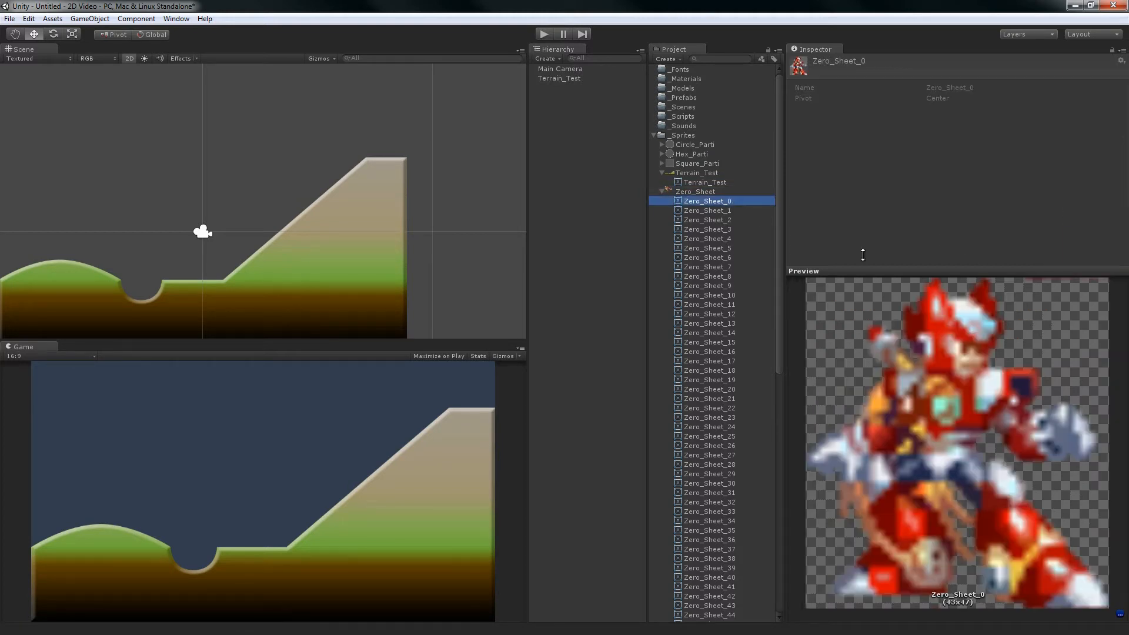
click(935, 370)
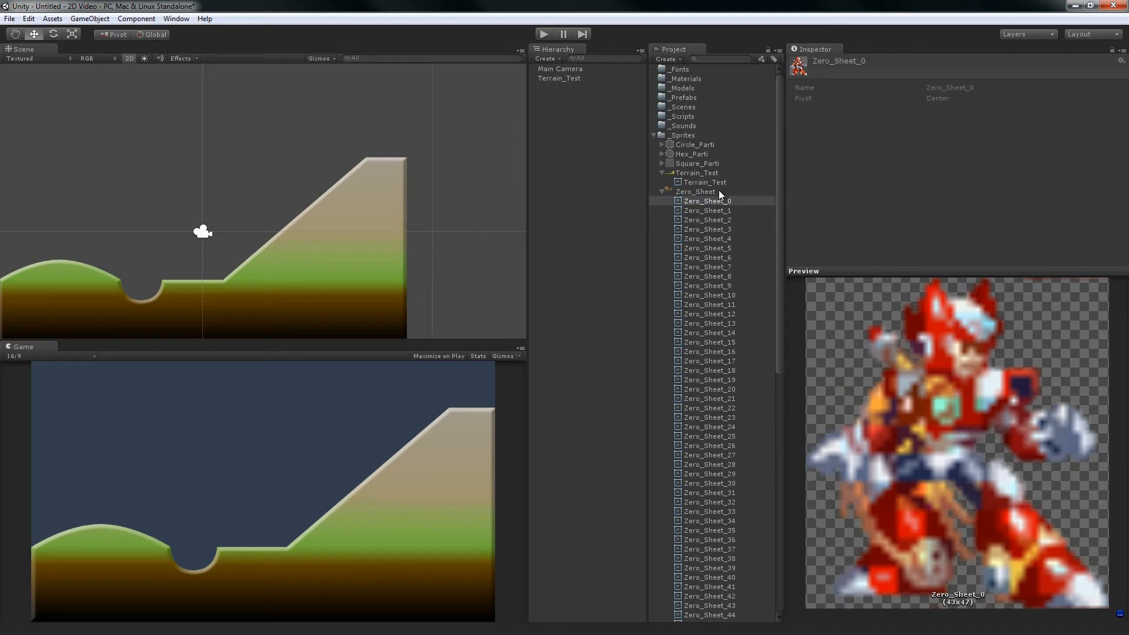
Place the Zero_Sheet_0 frame in the scene above the terrain's slope and nudge it slightly toward the slope.
drag(720, 200, 263, 201)
scroll(306, 170, up, 2)
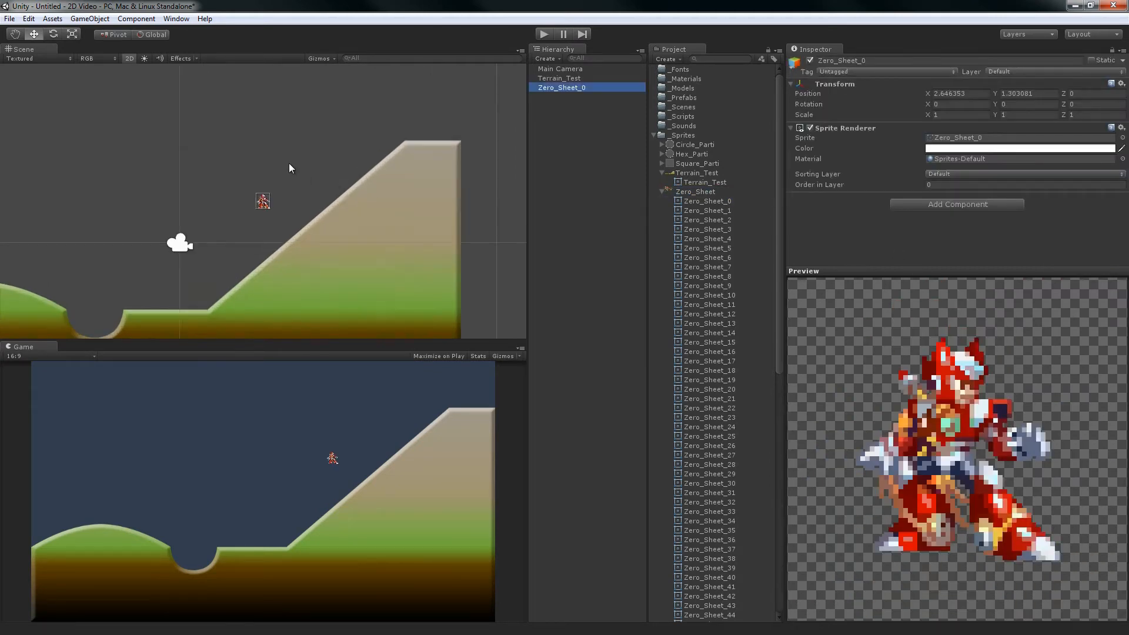
scroll(287, 185, up, 8)
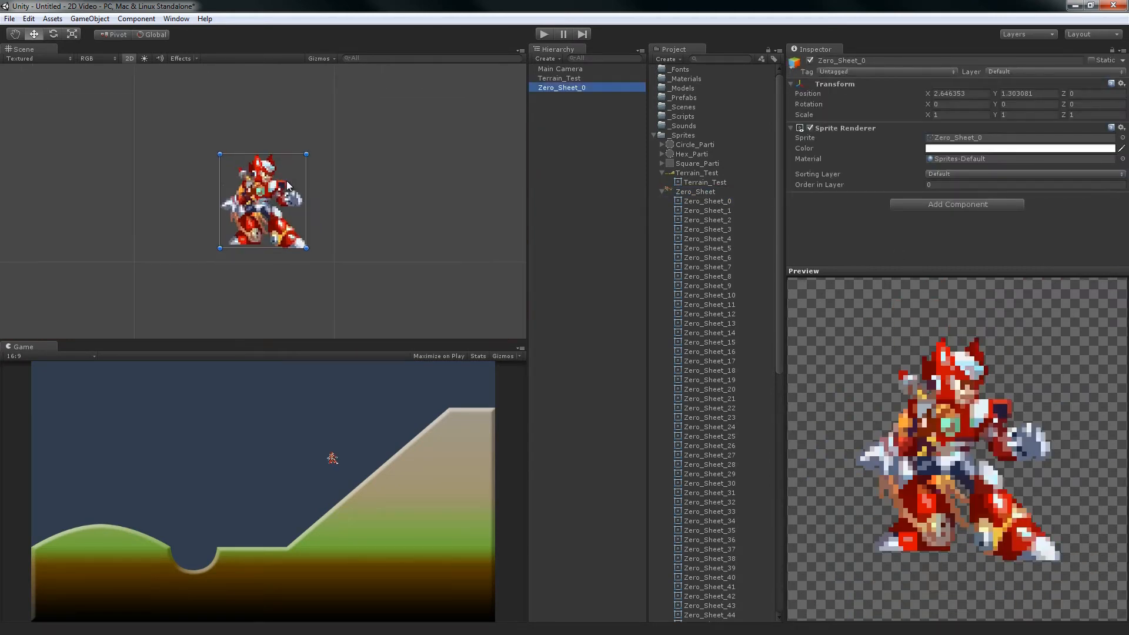
scroll(287, 185, up, 5)
drag(287, 186, 317, 176)
scroll(317, 176, up, 8)
middle_drag(400, 183, 330, 190)
Try the Bilinear filter mode on Zero_Sheet, apply it and inspect the placed character up close.
click(696, 191)
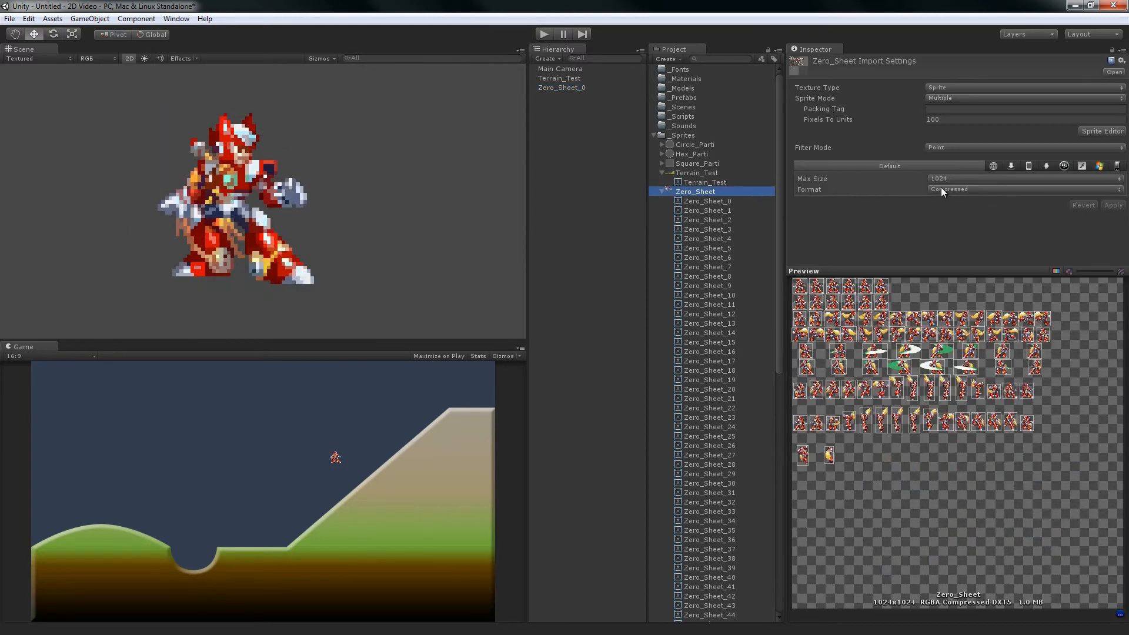
click(941, 147)
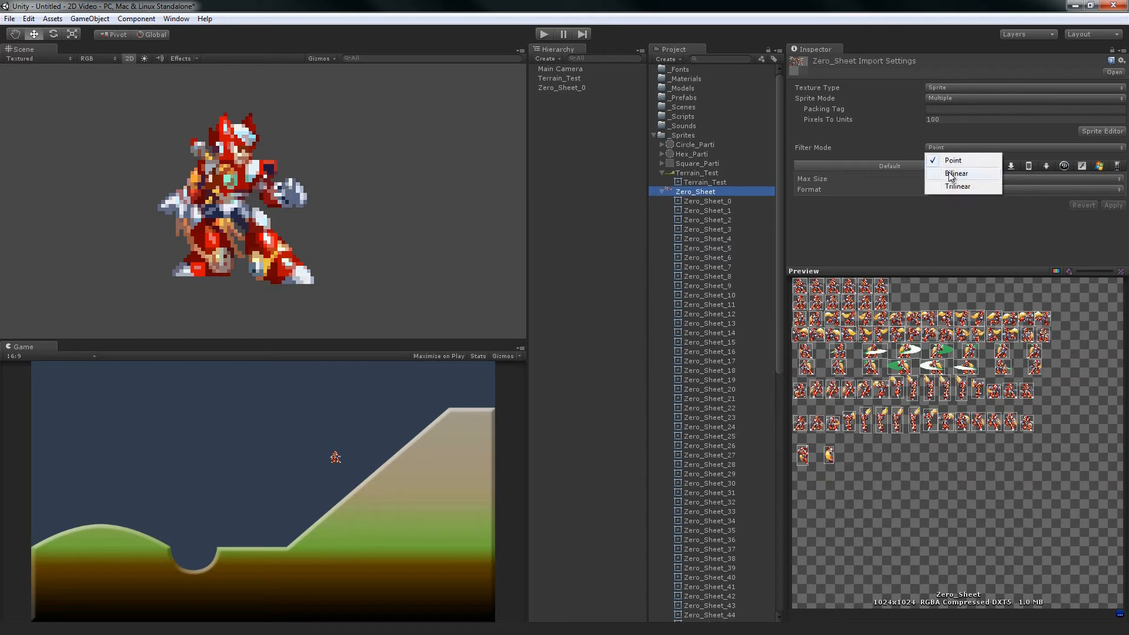
click(951, 170)
click(1109, 205)
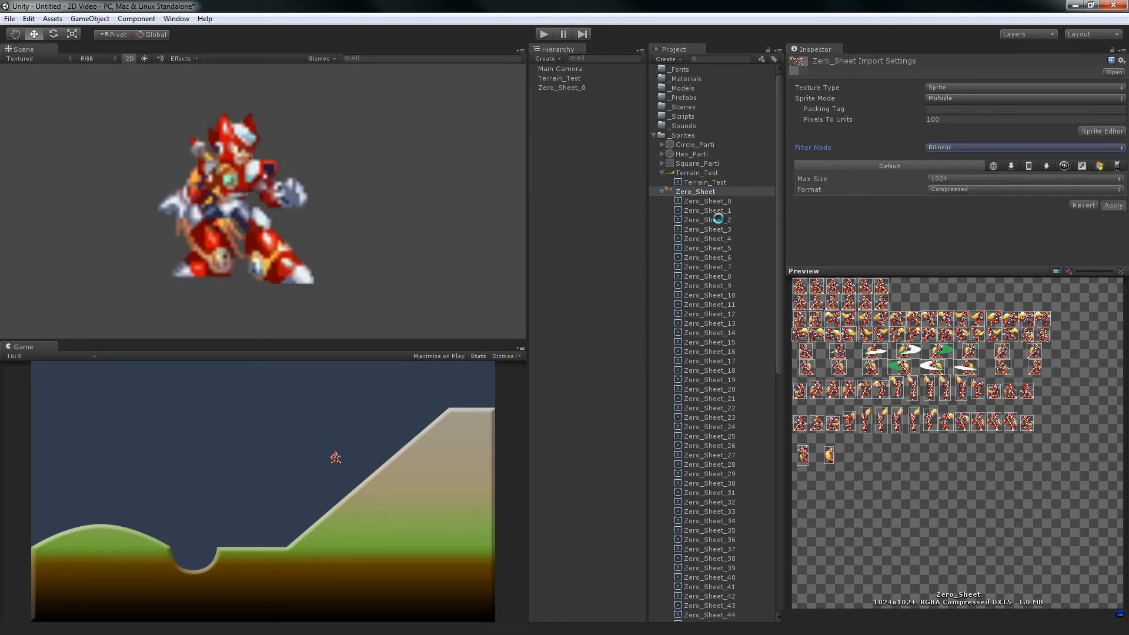
scroll(213, 190, up, 3)
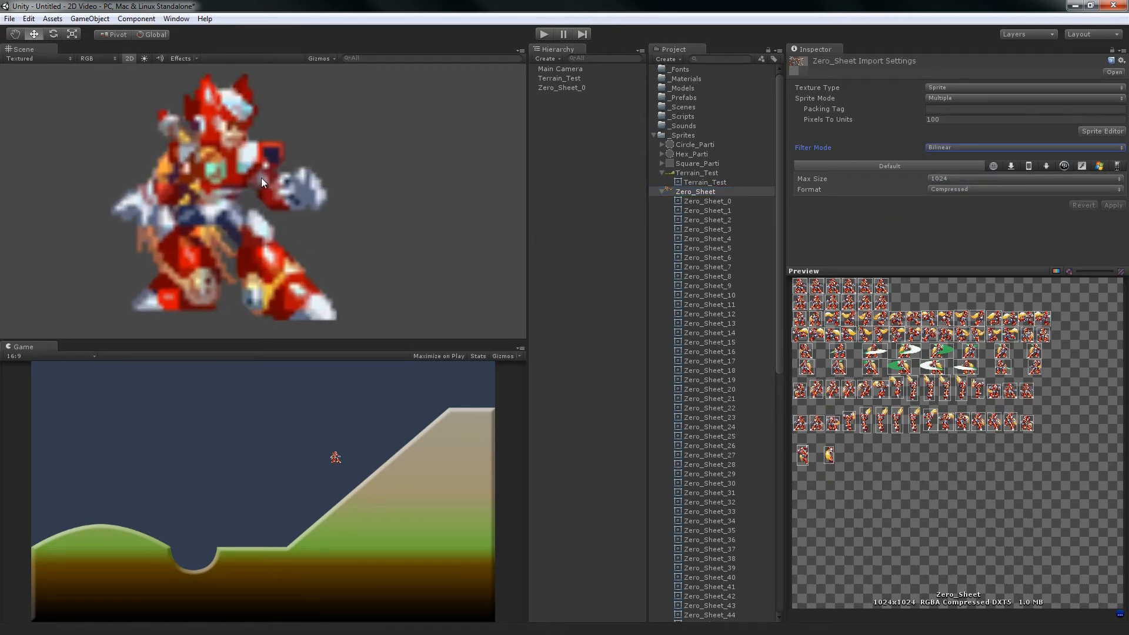
Change the Zero_Sheet filter mode back to Point and apply the import settings.
click(912, 148)
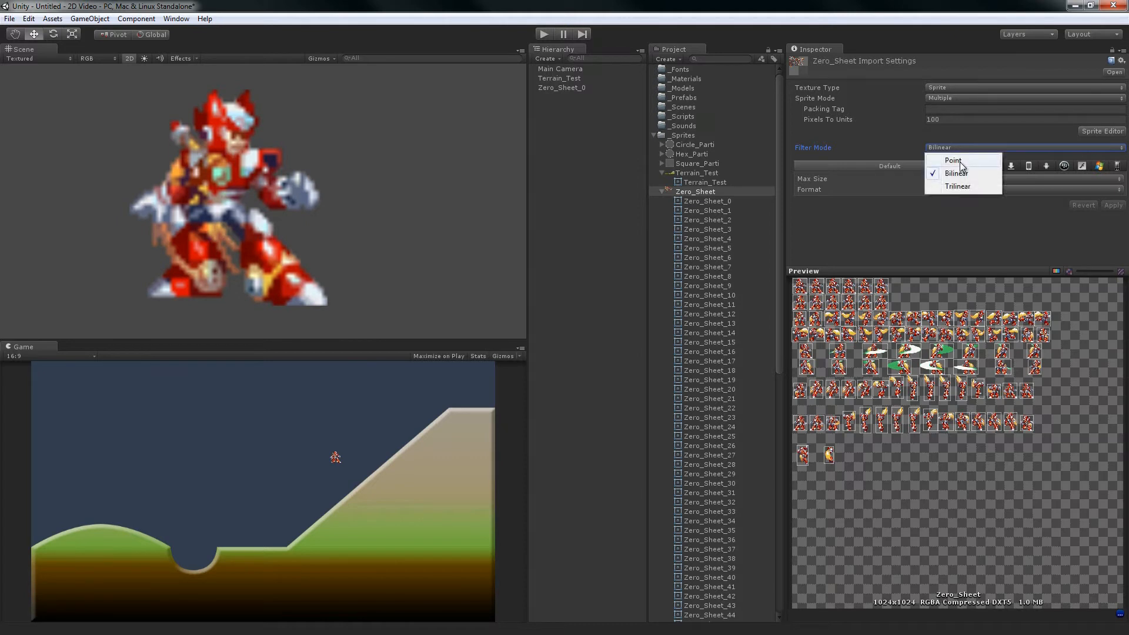
click(959, 160)
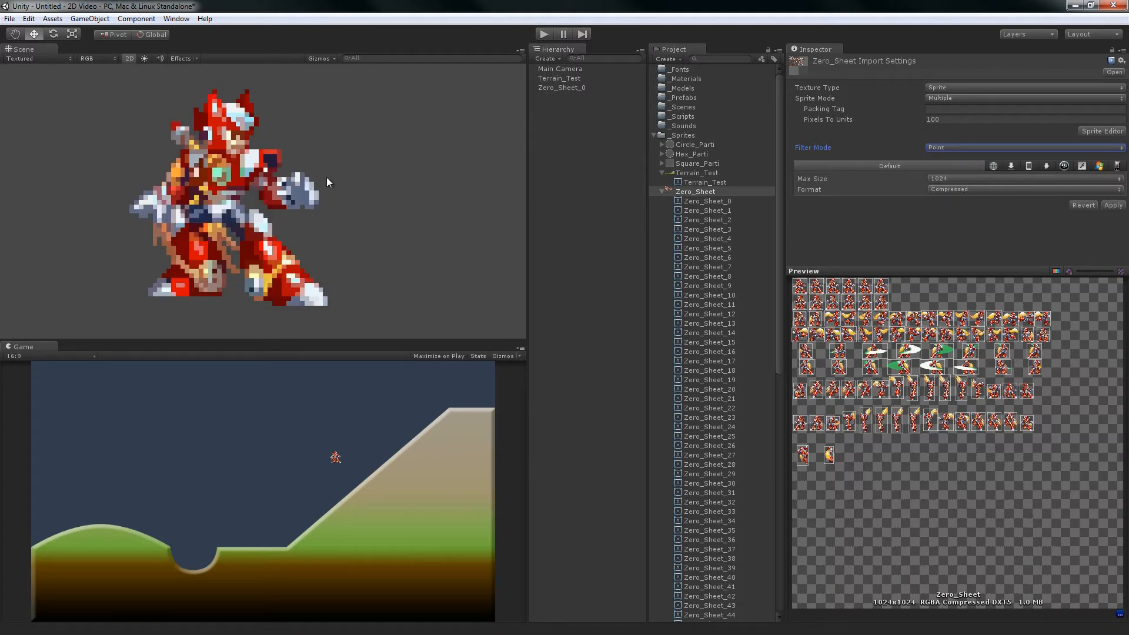
click(1110, 205)
Try a Pixels To Units value of 72 on Zero_Sheet and apply it.
scroll(312, 163, down, 8)
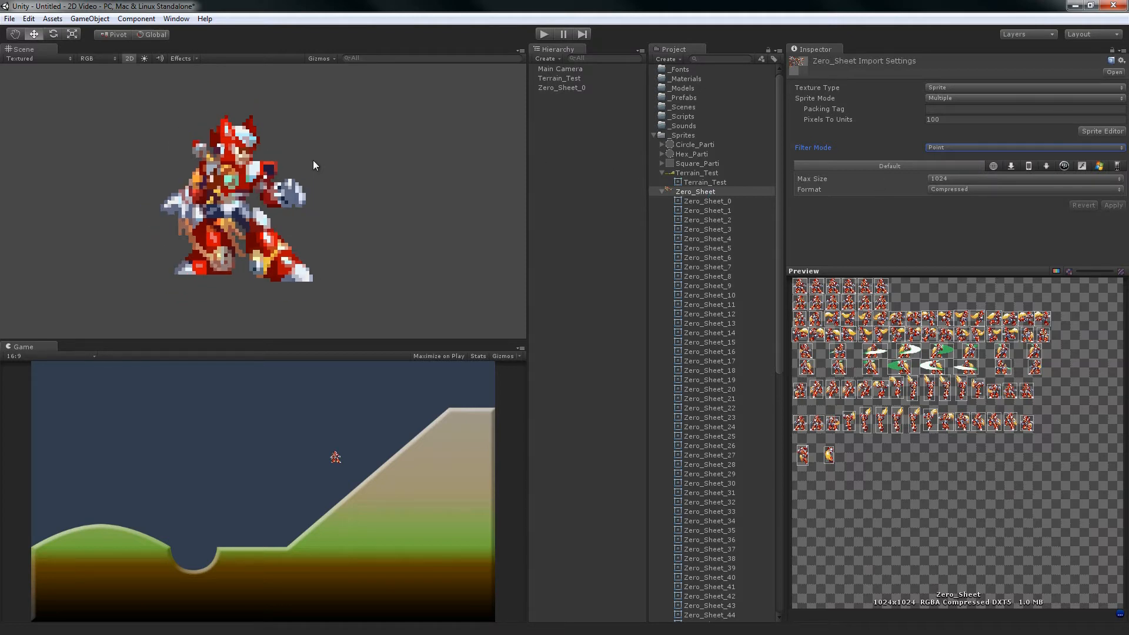
scroll(311, 182, down, 8)
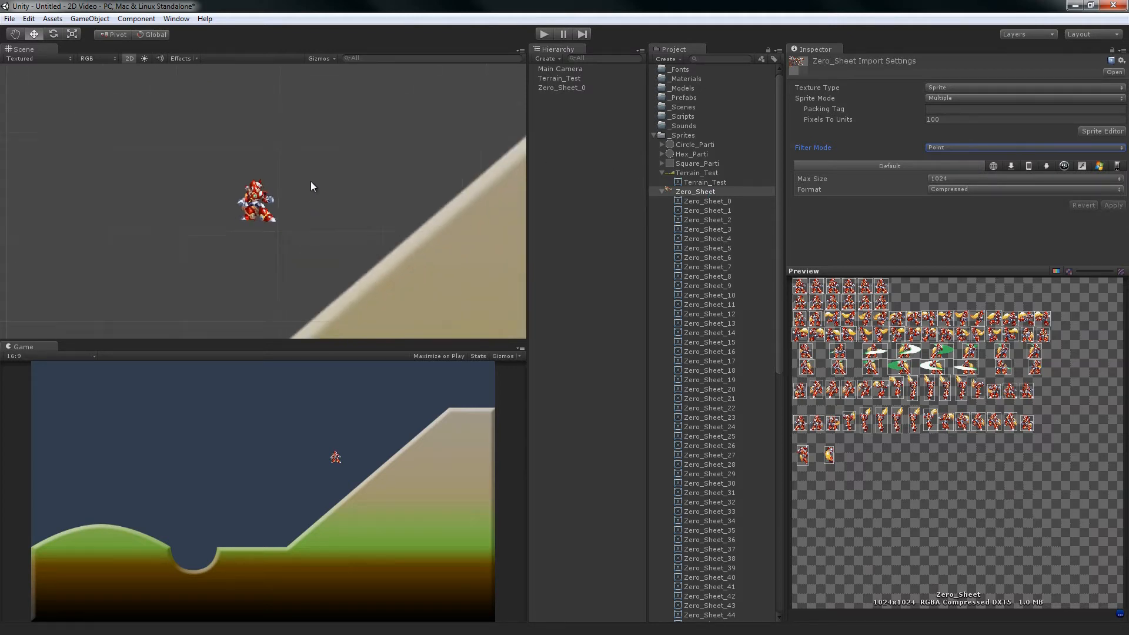
middle_drag(348, 243, 347, 214)
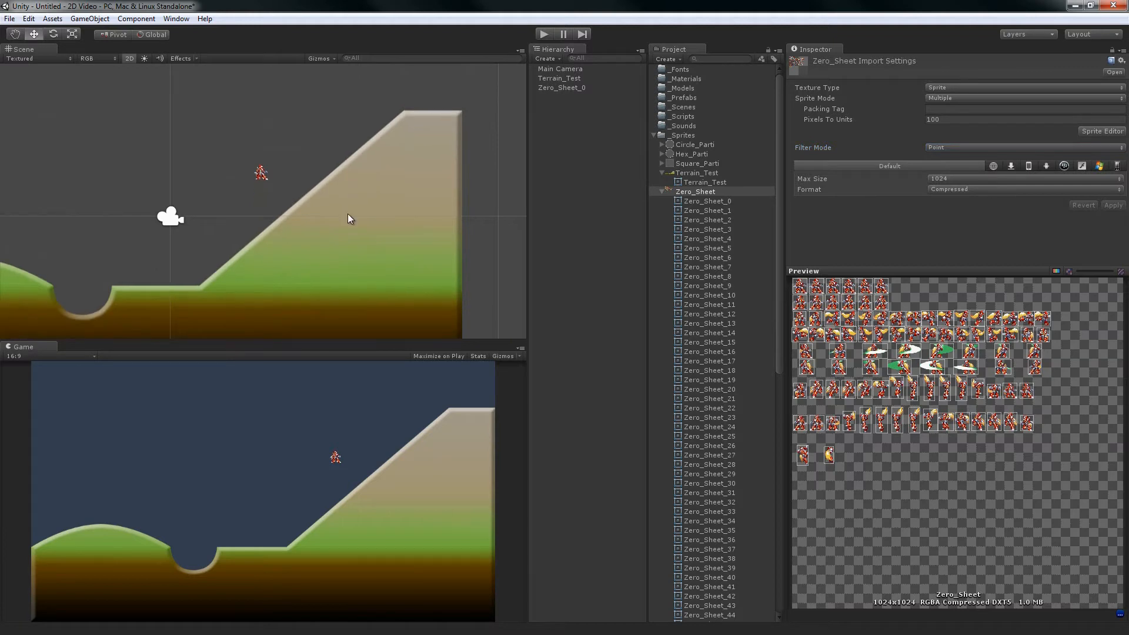
click(943, 120)
text(72)
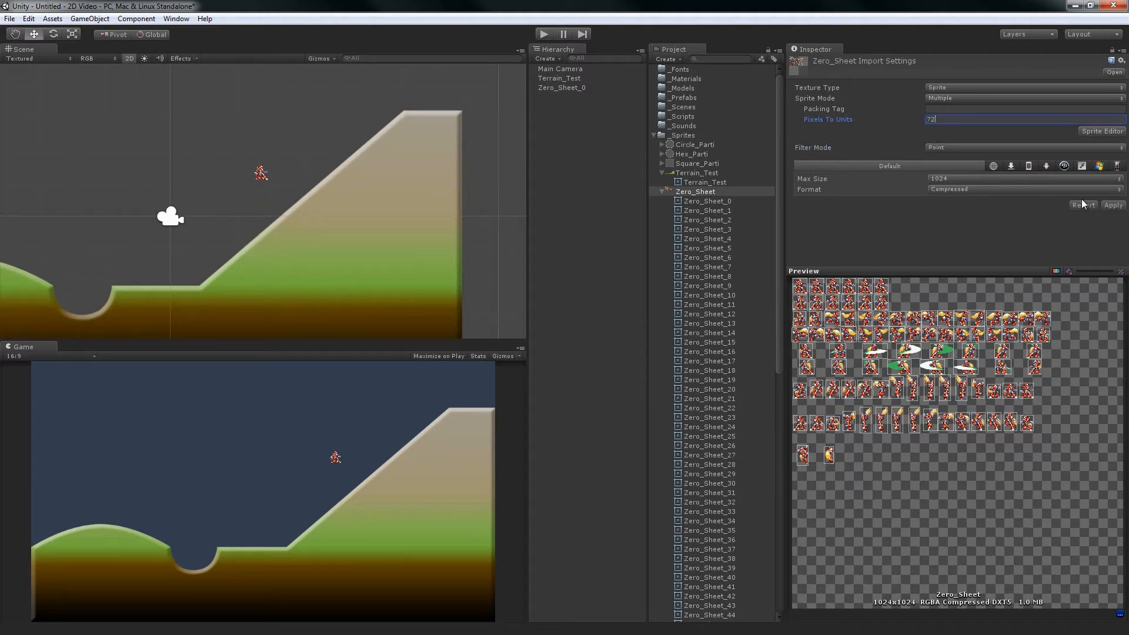
click(1108, 205)
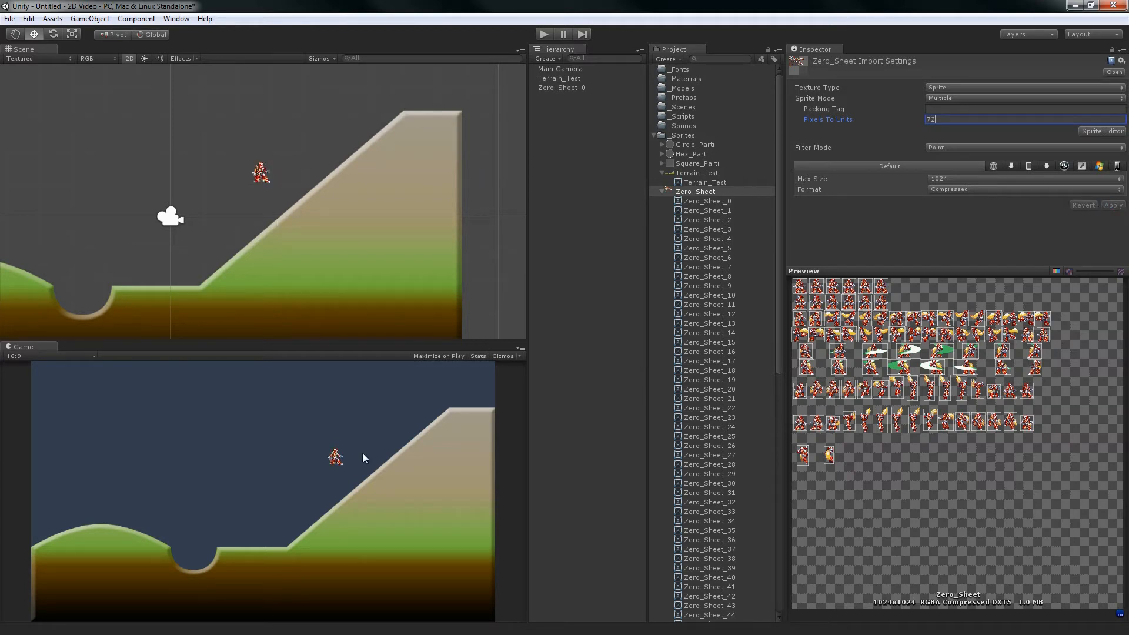
Set the Pixels To Units of Zero_Sheet to 36 and apply the import settings.
drag(944, 117, 902, 116)
text(36)
click(1110, 205)
Move the Zero_Sheet_0 character onto the flat ground between the dip and the slope, at about X -0.44, Y -1.38.
middle_drag(188, 231, 224, 235)
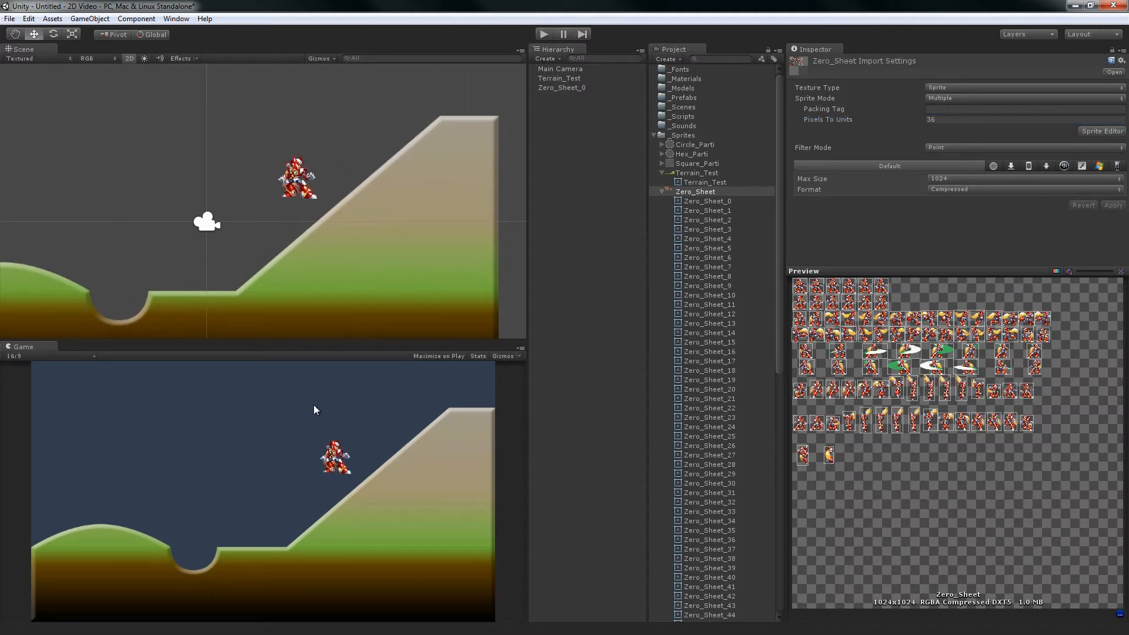
middle_drag(216, 230, 269, 204)
scroll(238, 215, down, 3)
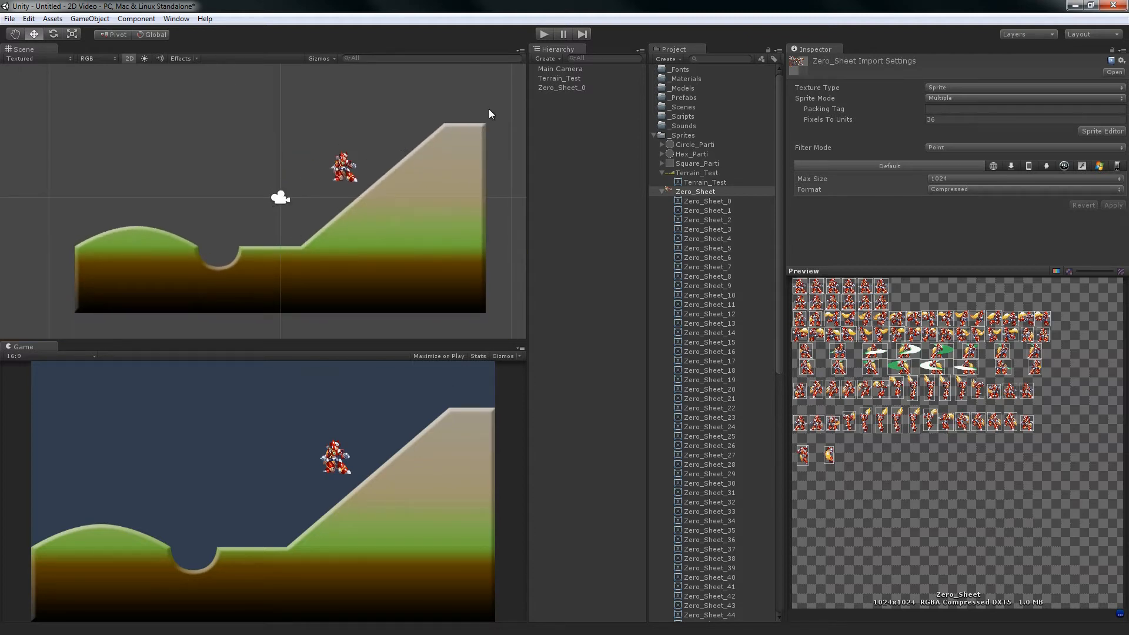
click(569, 88)
drag(345, 161, 262, 222)
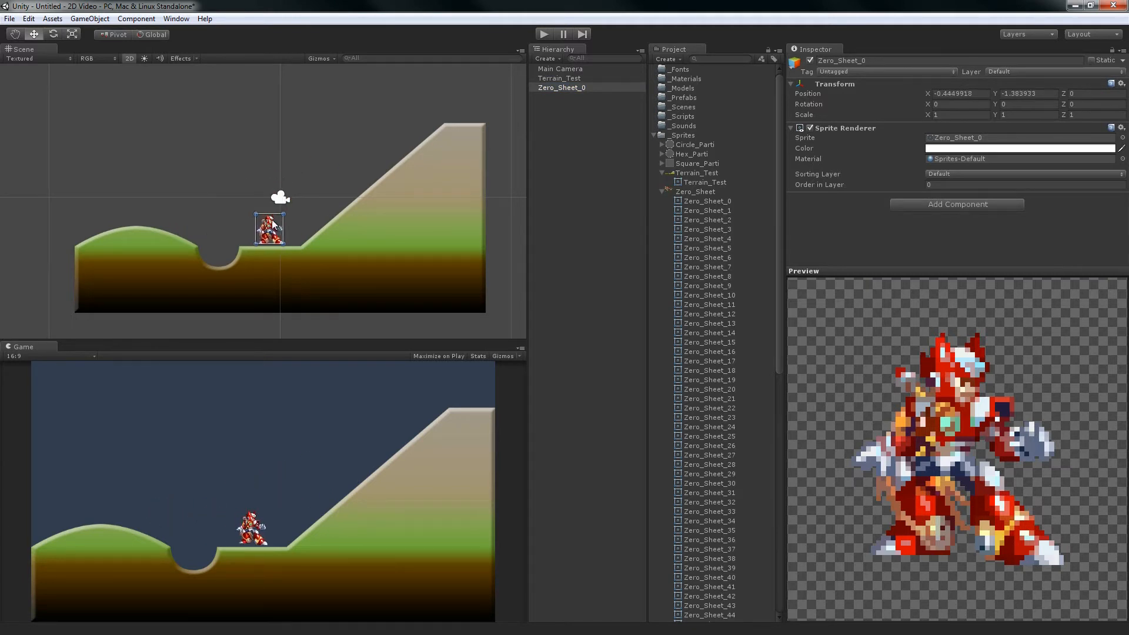
scroll(257, 238, up, 2)
scroll(258, 238, up, 5)
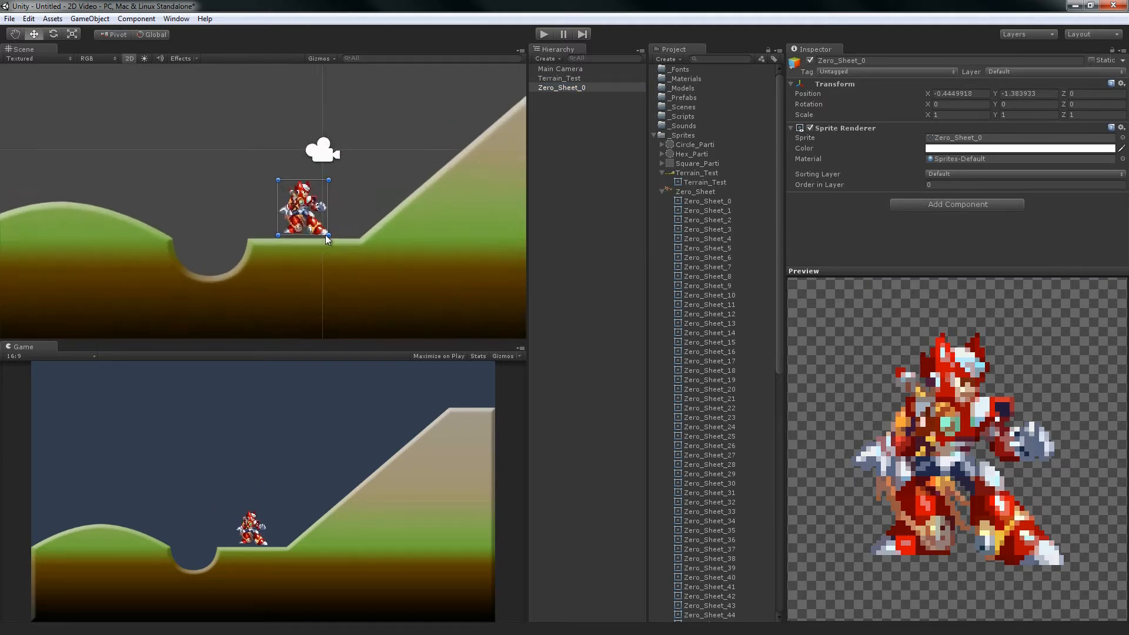
middle_drag(385, 238, 356, 232)
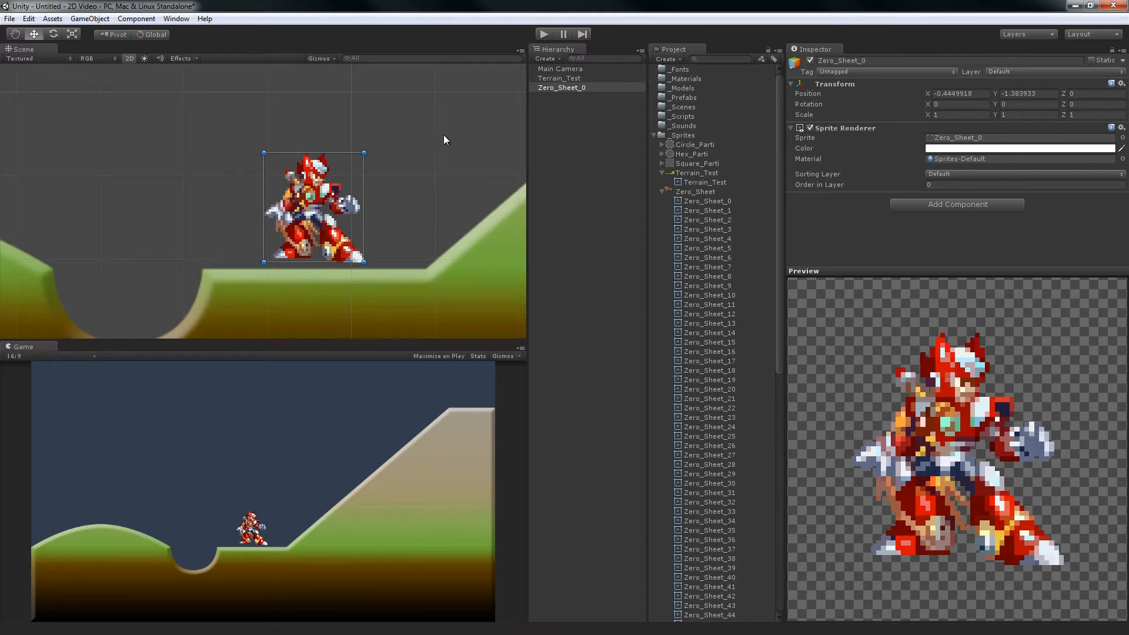
middle_drag(443, 135, 390, 152)
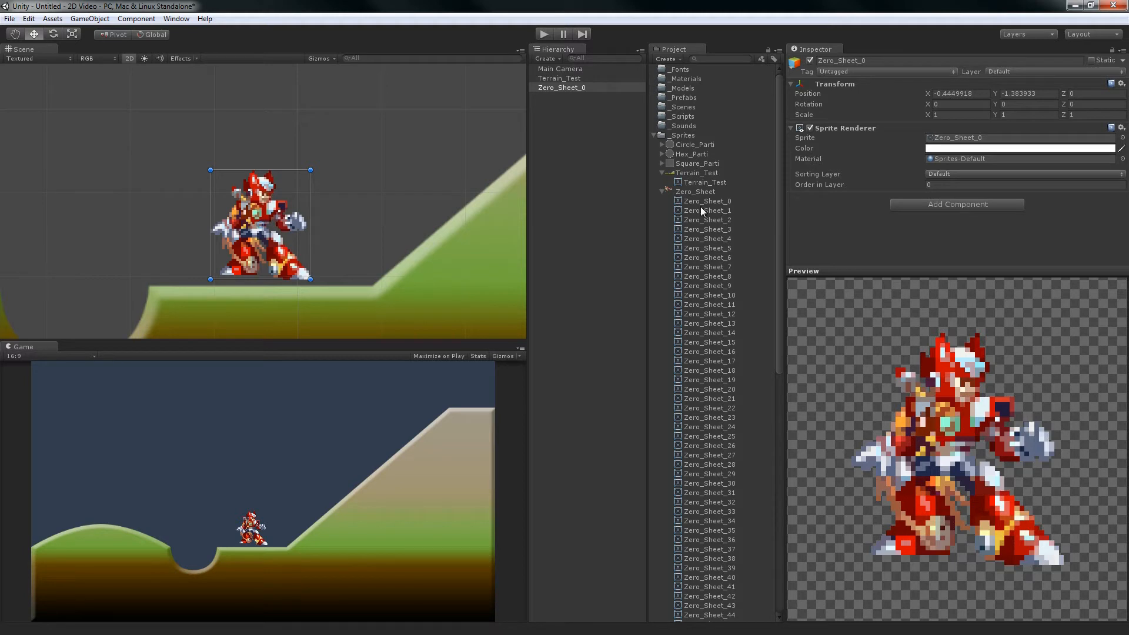
Try out the Zero_Sheet_1 and Zero_Sheet_5 sprites in the scene, placing them near the existing character.
drag(700, 210, 347, 169)
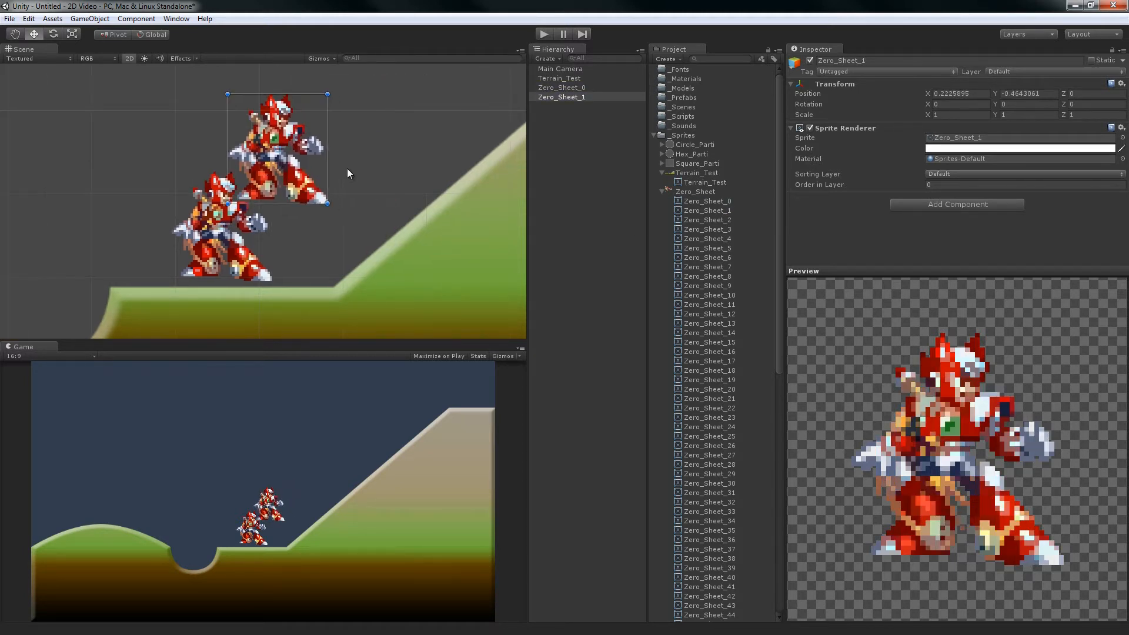
drag(725, 247, 343, 139)
drag(383, 198, 387, 191)
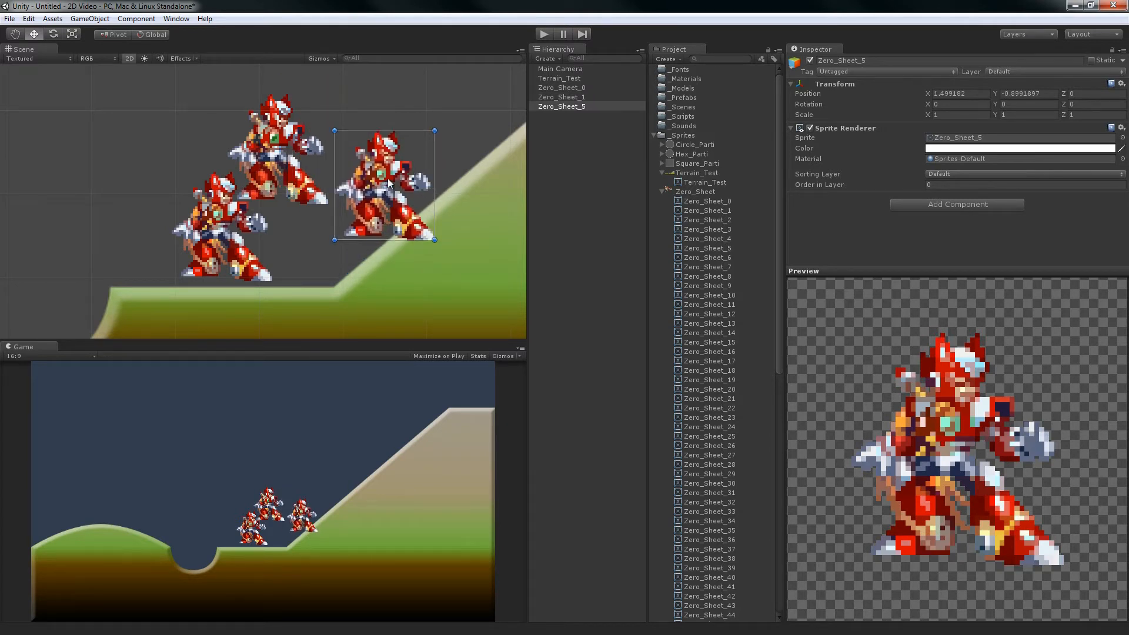
Delete the added Zero_Sheet_5 and Zero_Sheet_1 objects from the scene.
key(Delete)
click(304, 139)
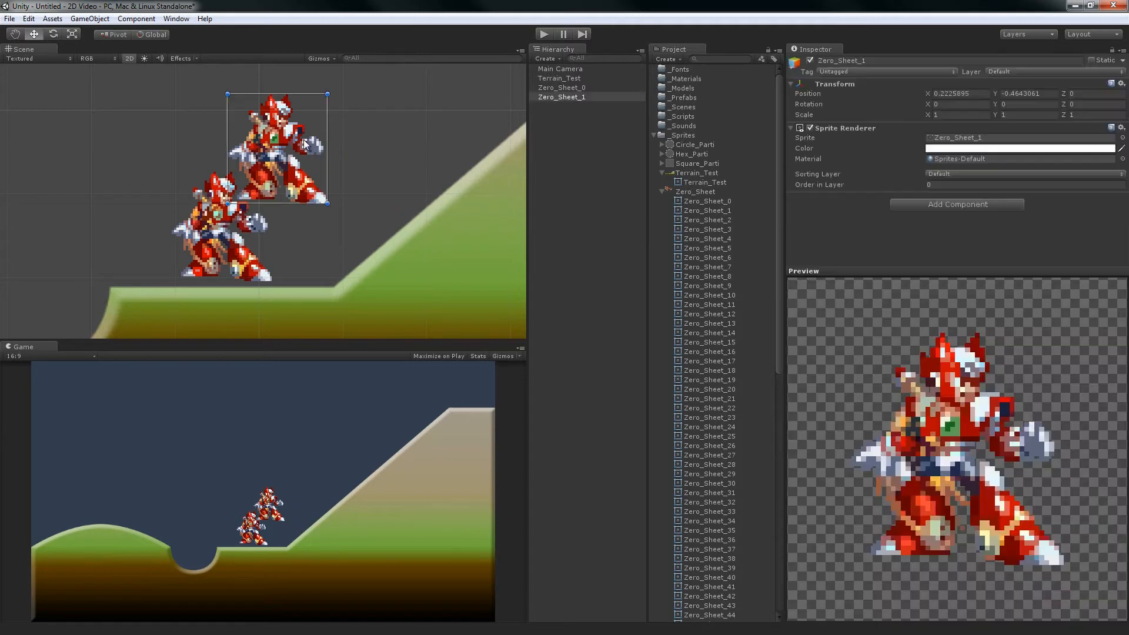
key(Delete)
Lower the Zero_Sheet_0 character so its feet rest on the flat ground, at about X -0.42, Y -1.51.
click(257, 224)
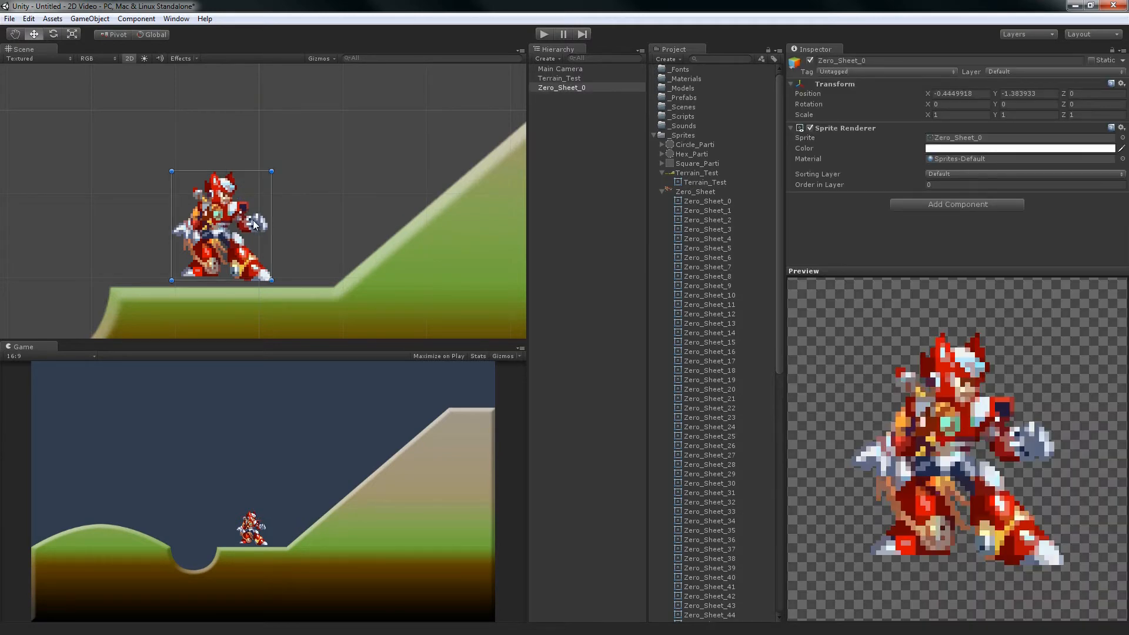
mouse_move(254, 224)
mouse_down()
mouse_move(258, 233)
mouse_move(242, 230)
mouse_up()
click(276, 217)
click(250, 234)
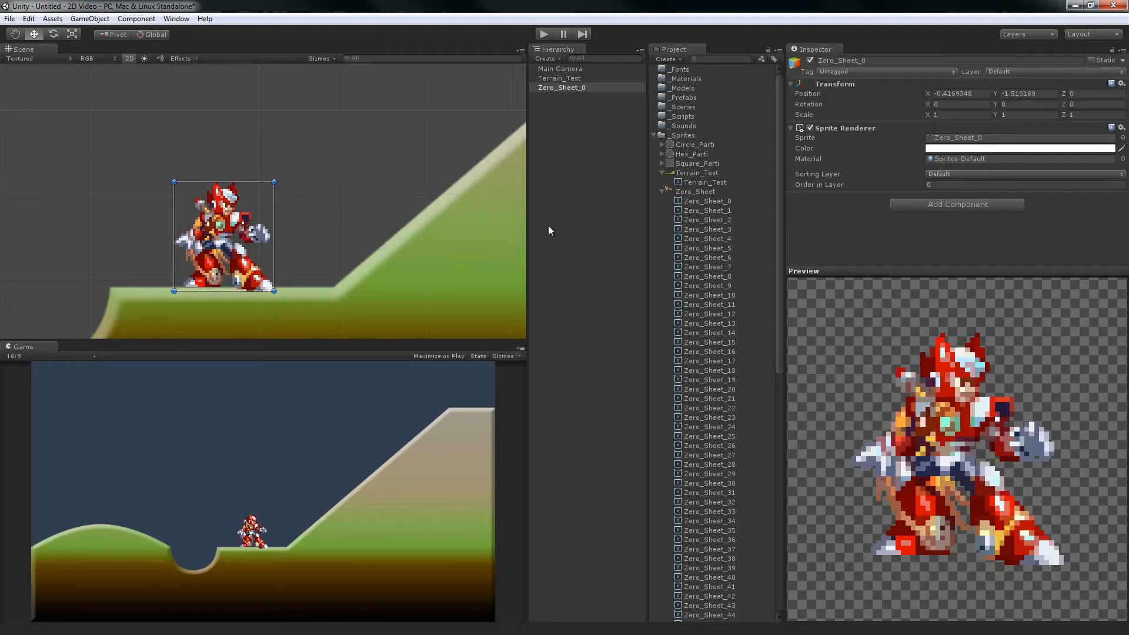
Try the Point filter mode on the Terrain_Test texture and apply the import settings.
click(689, 173)
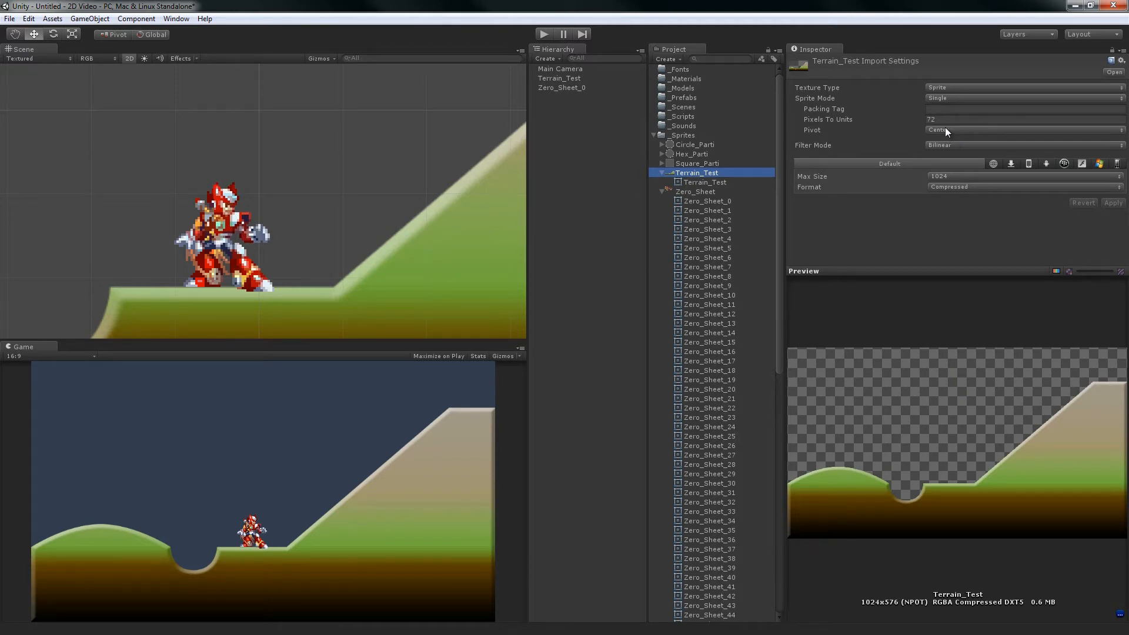
click(943, 145)
click(946, 155)
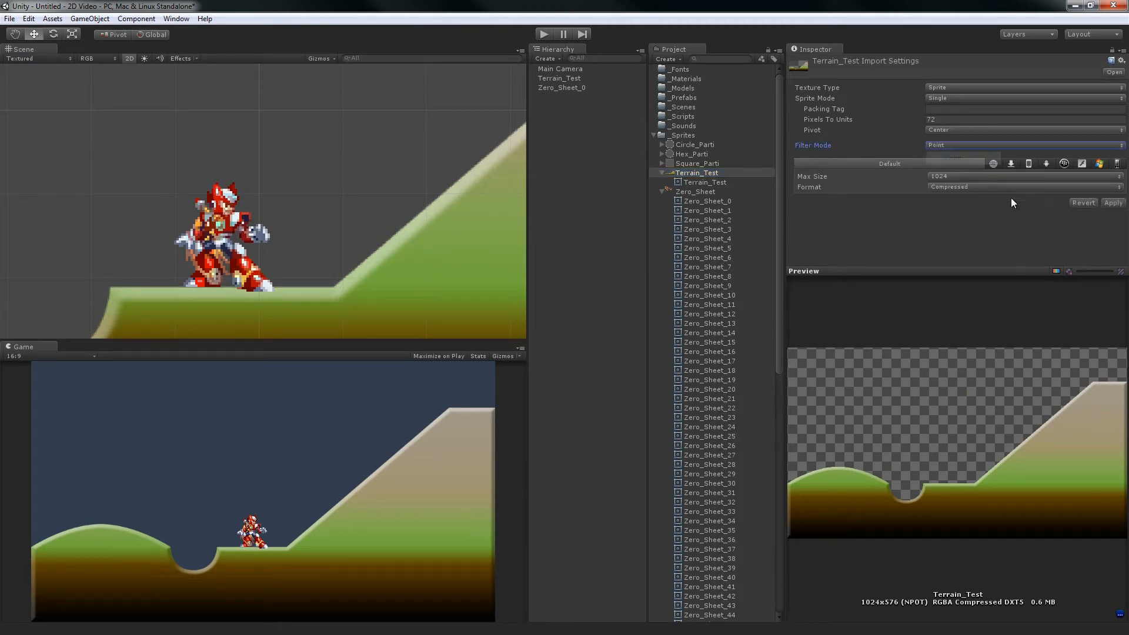
click(1107, 204)
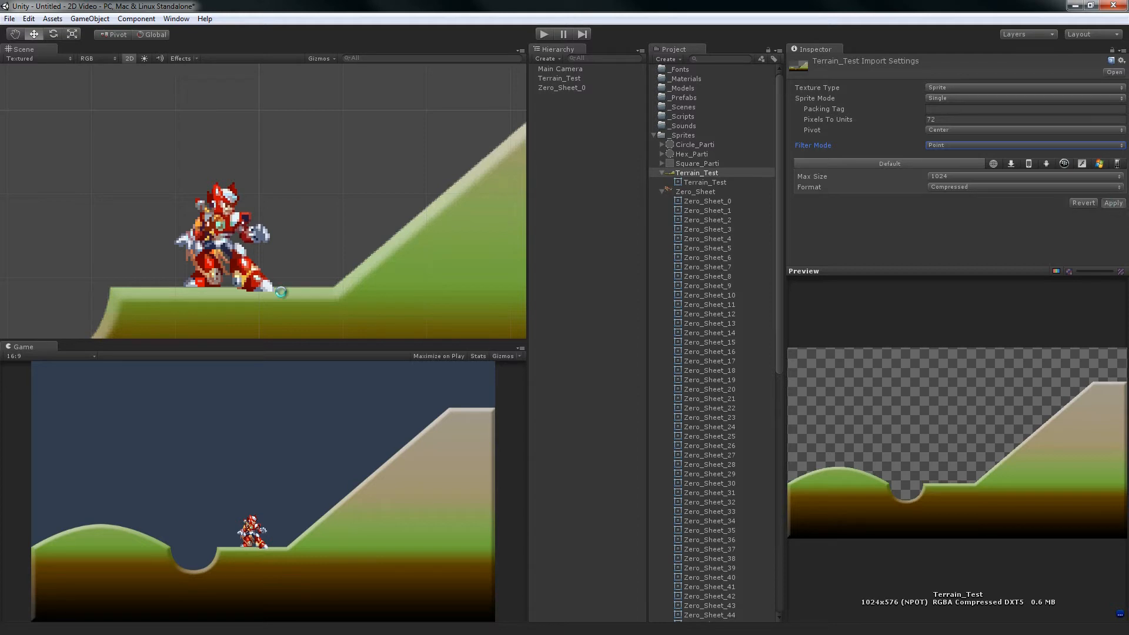
click(248, 227)
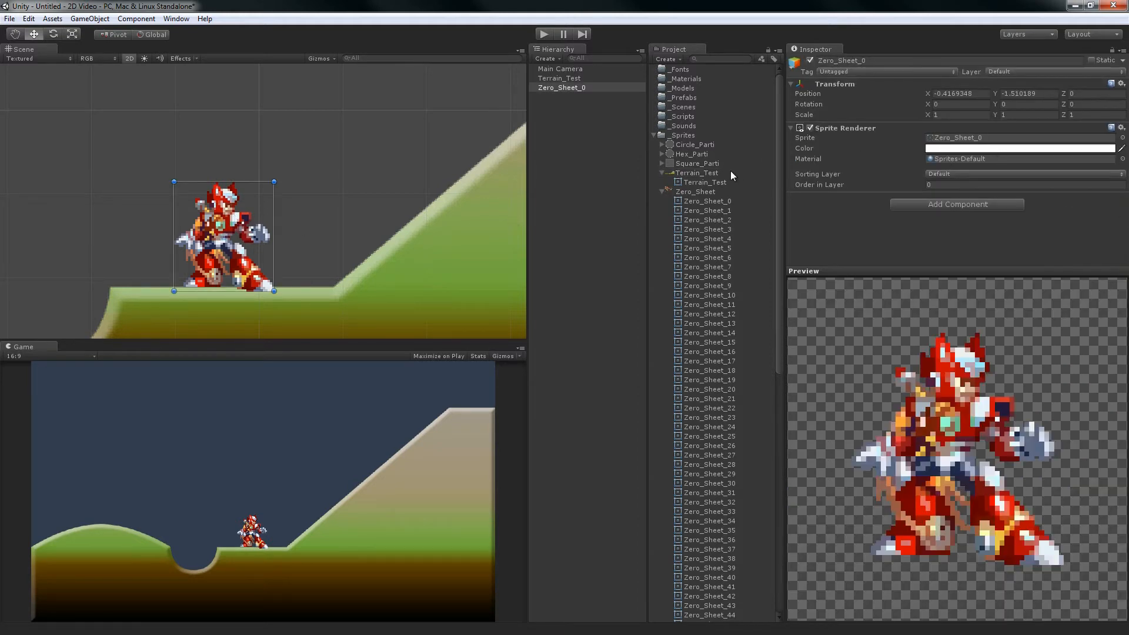
Switch the Terrain_Test filter mode back to Bilinear and apply it.
click(699, 172)
click(933, 147)
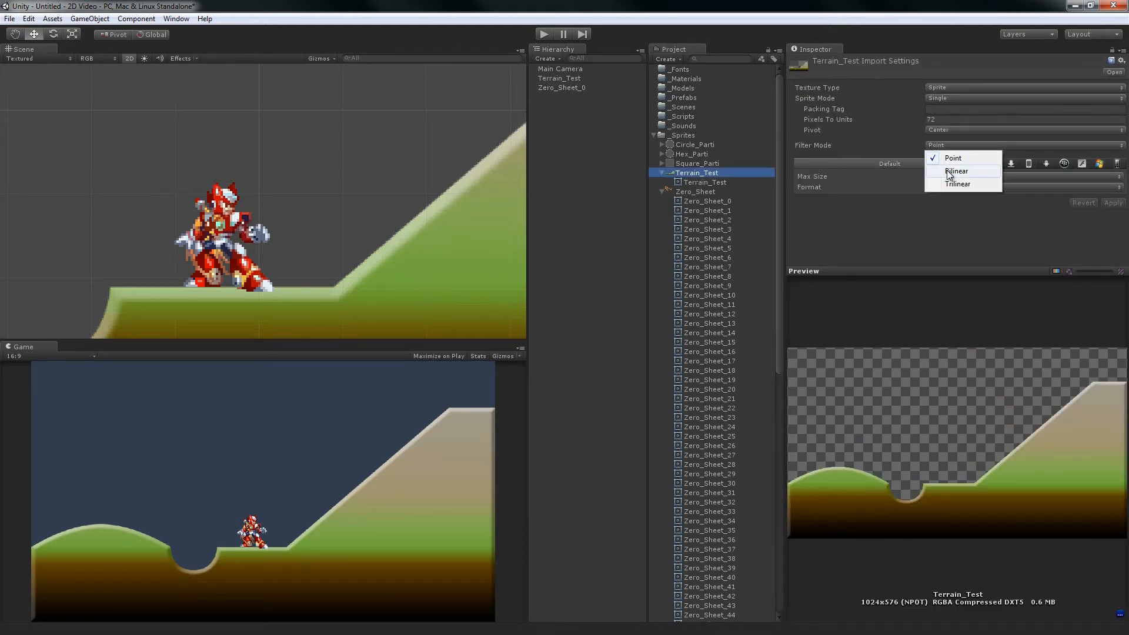
click(948, 164)
click(1110, 204)
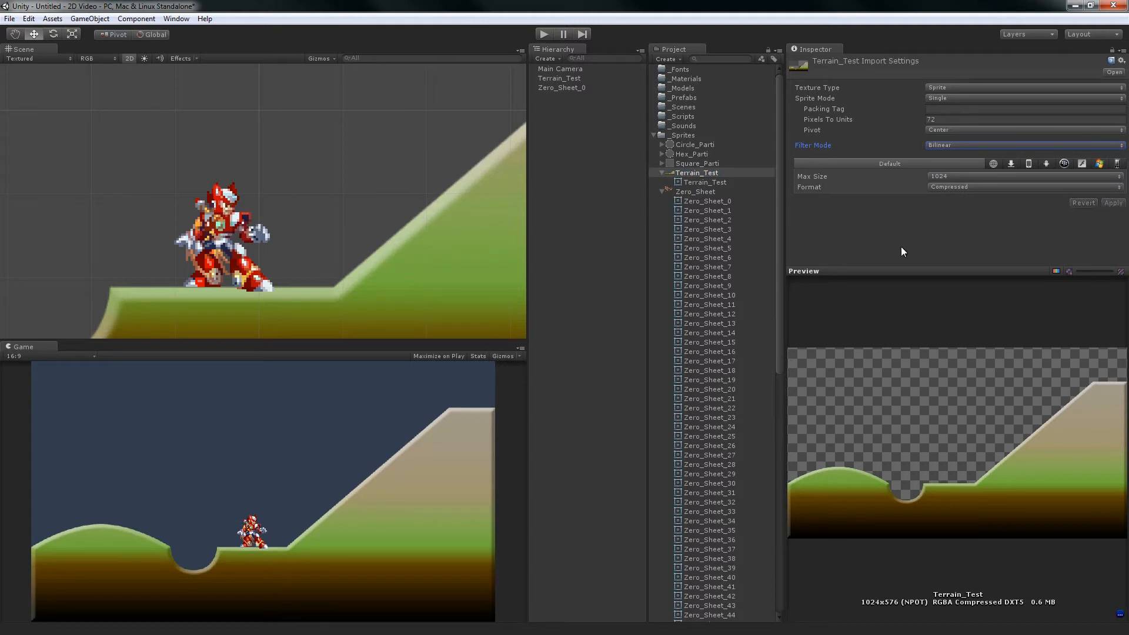
Set the Terrain_Test filter mode to Point again and apply the import settings.
click(947, 144)
click(949, 154)
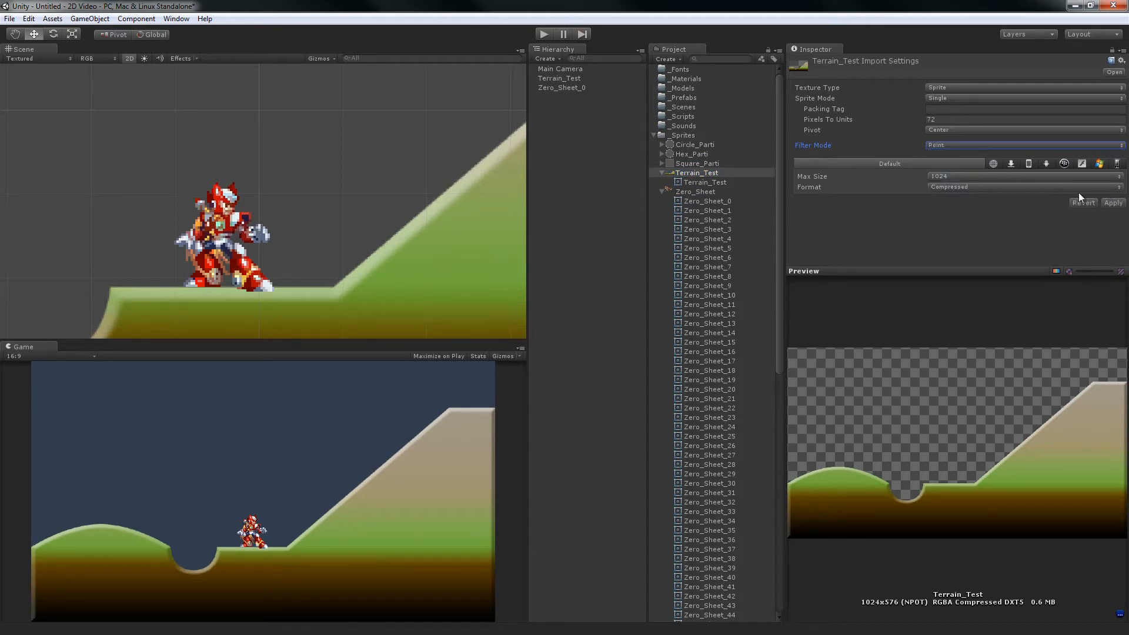
click(1110, 204)
Nudge the Zero_Sheet_0 character slightly on the ground, to about X -0.41, Y -1.52.
click(252, 234)
drag(240, 212, 241, 212)
click(320, 264)
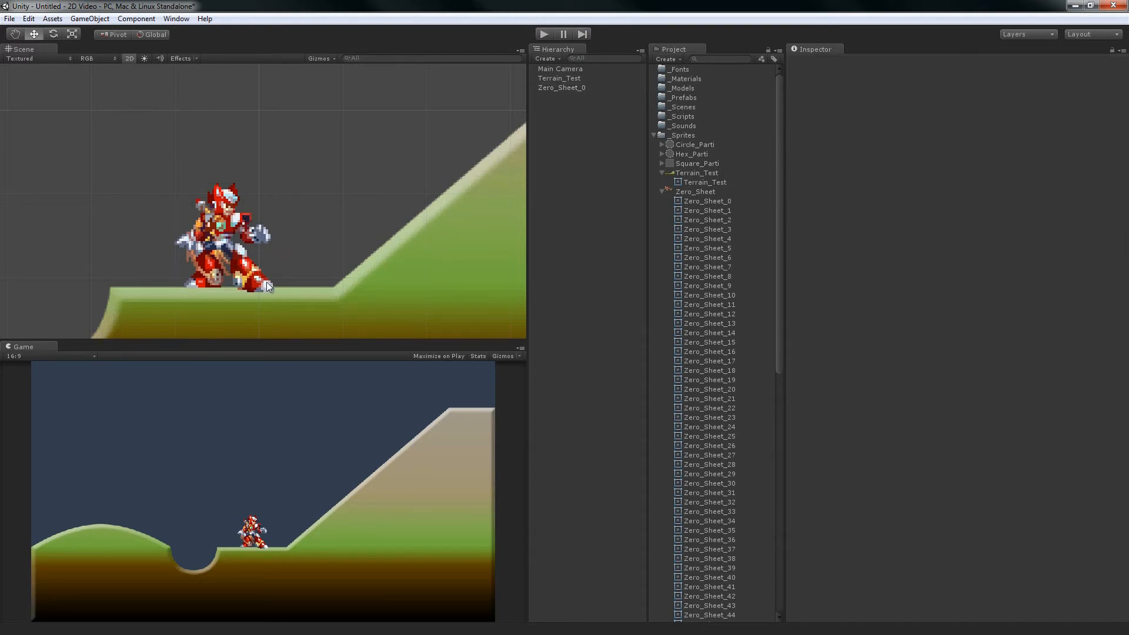
click(228, 246)
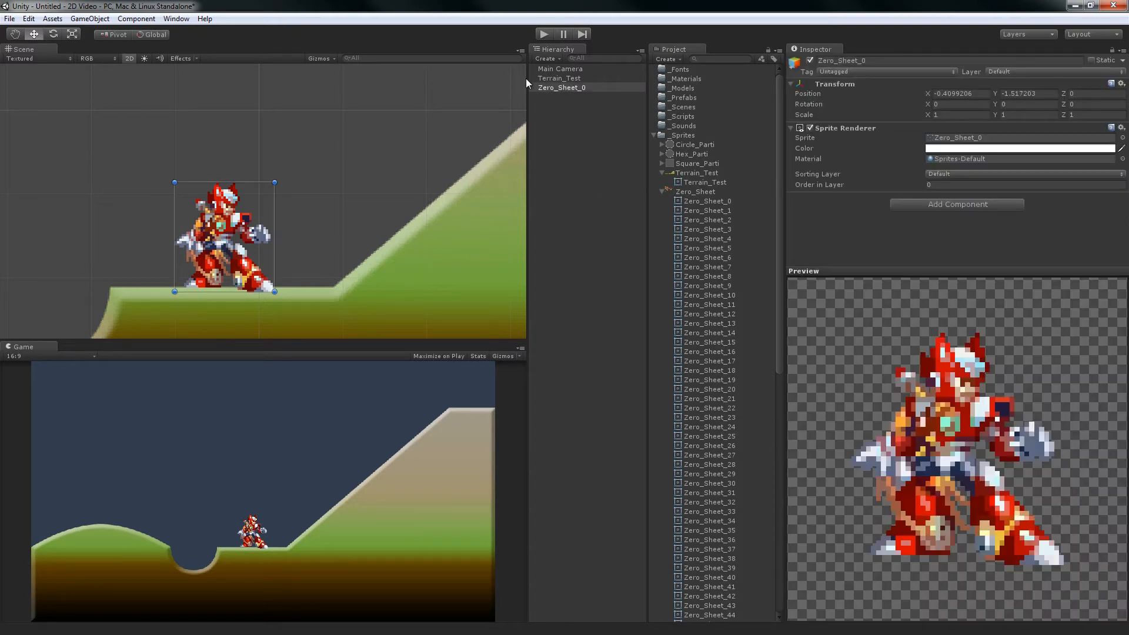
Starting from the sorting layer setting of Terrain_Test, rename the sorting layer New Layer 1 to Environment.
click(556, 78)
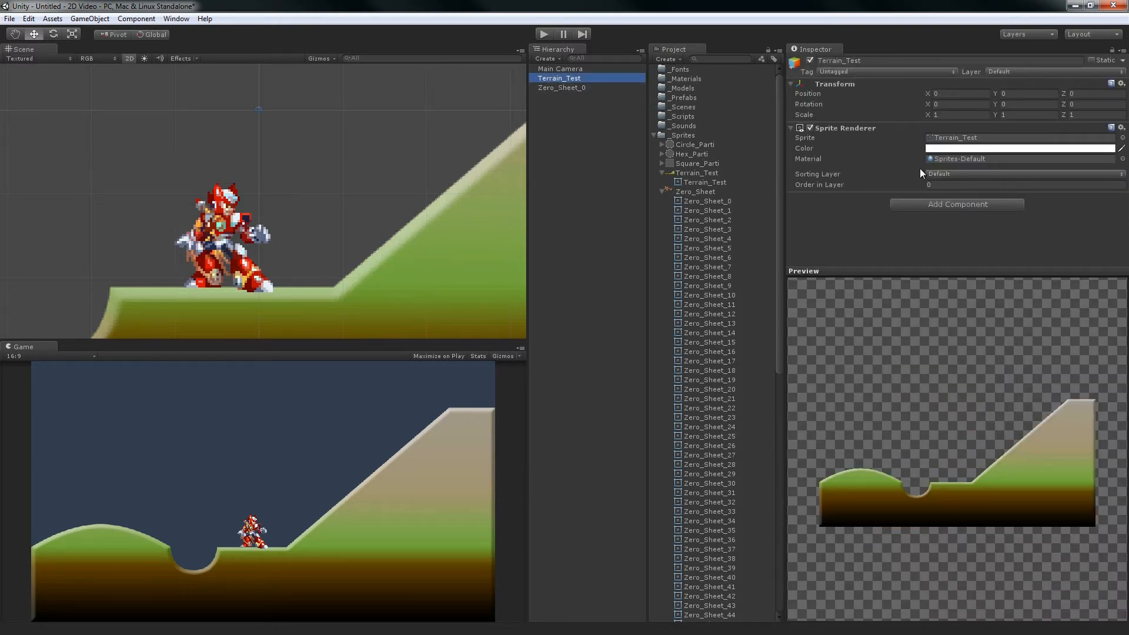
click(940, 175)
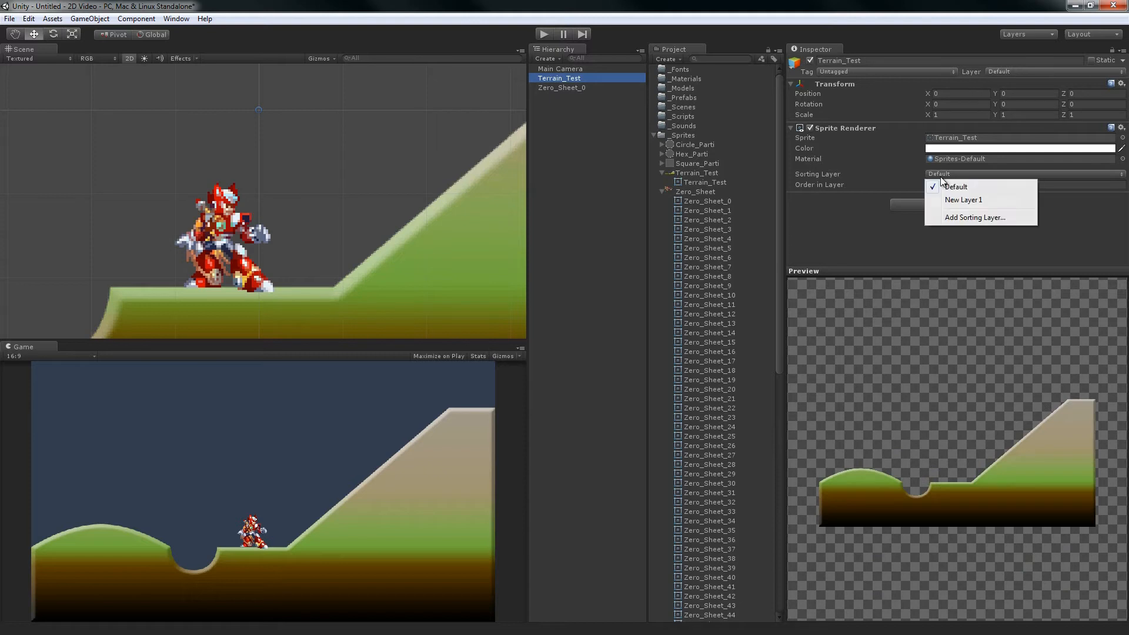
click(944, 218)
double_click(951, 122)
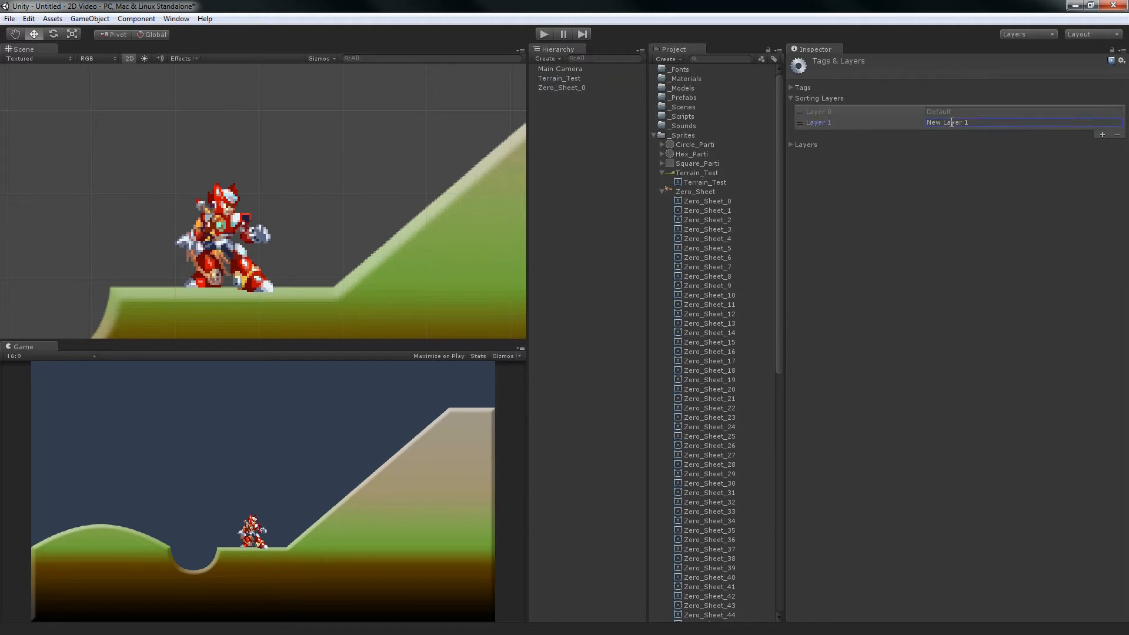
triple_click(951, 123)
text(Environment)
click(971, 160)
Try the Environment sorting layer on the Terrain_Test object, then set it back to Default.
click(492, 270)
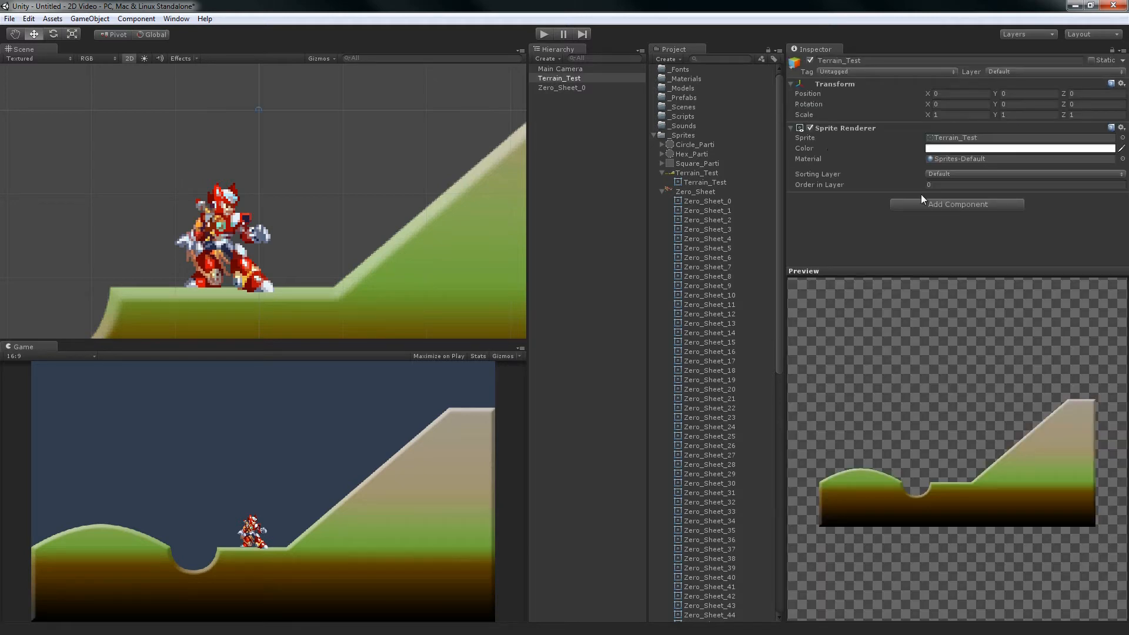
click(948, 175)
click(964, 197)
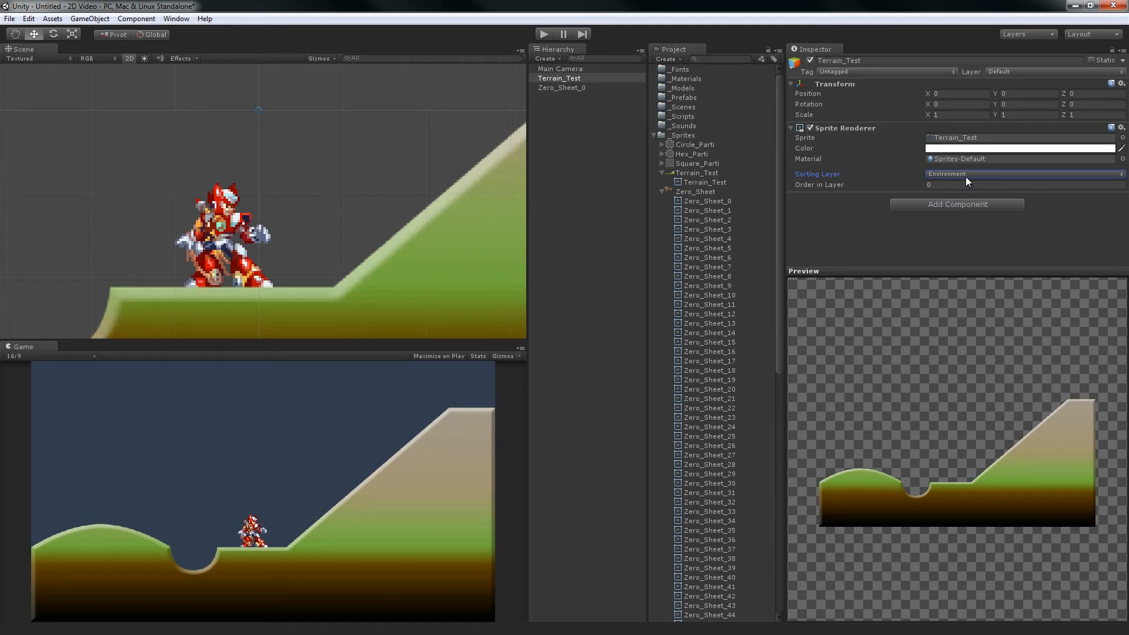
click(960, 172)
click(944, 182)
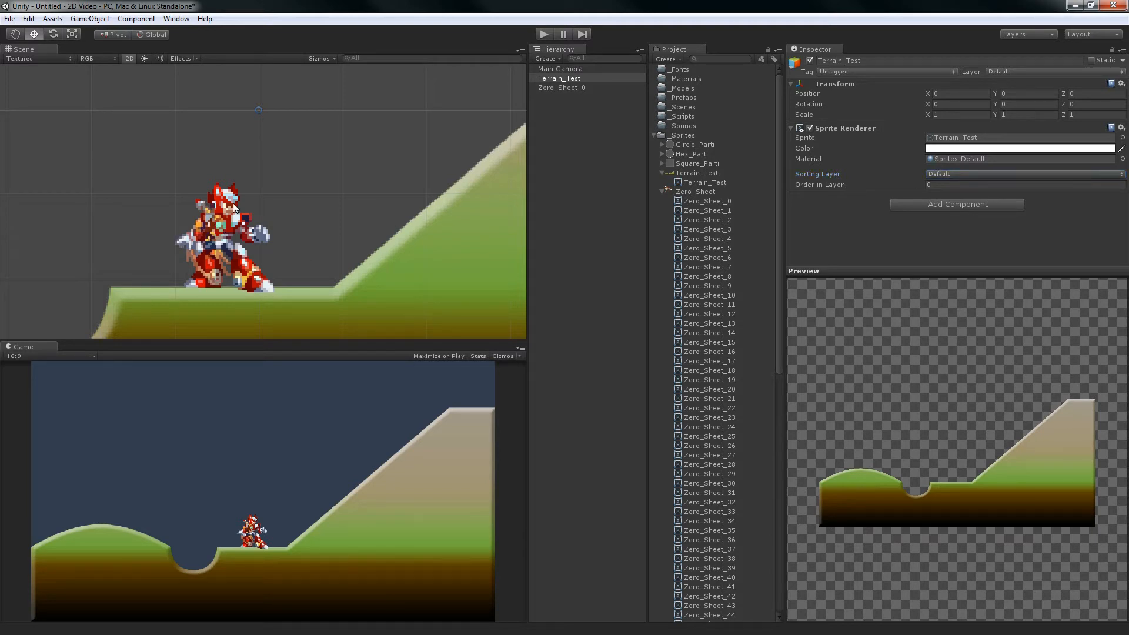
Move the Zero_Sheet_0 character so its feet overlap the terrain, at about X -0.11, Y -1.74.
drag(155, 147, 277, 231)
key(ctrl+z)
click(564, 87)
drag(243, 229, 268, 248)
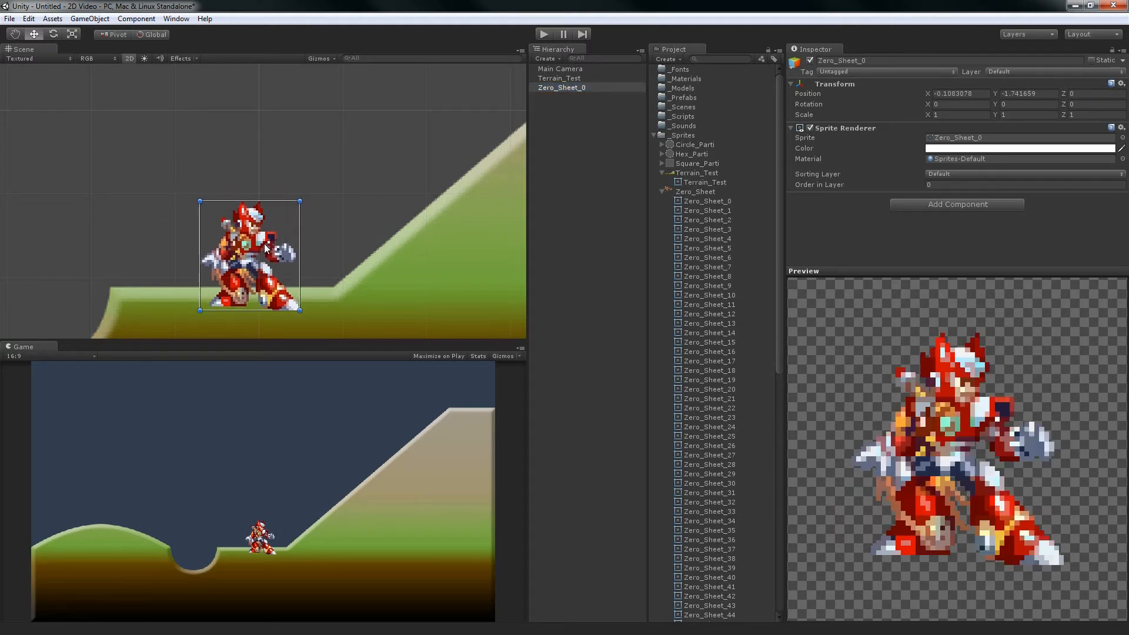
Assign the Environment sorting layer to the Terrain_Test object.
click(546, 72)
click(554, 77)
click(957, 175)
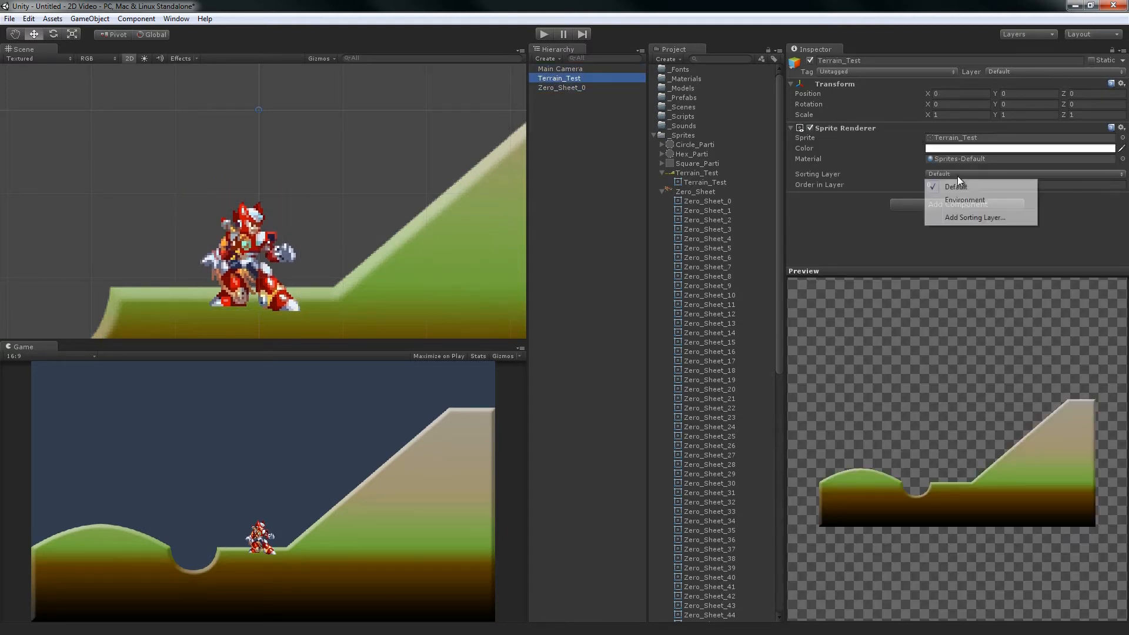
click(969, 200)
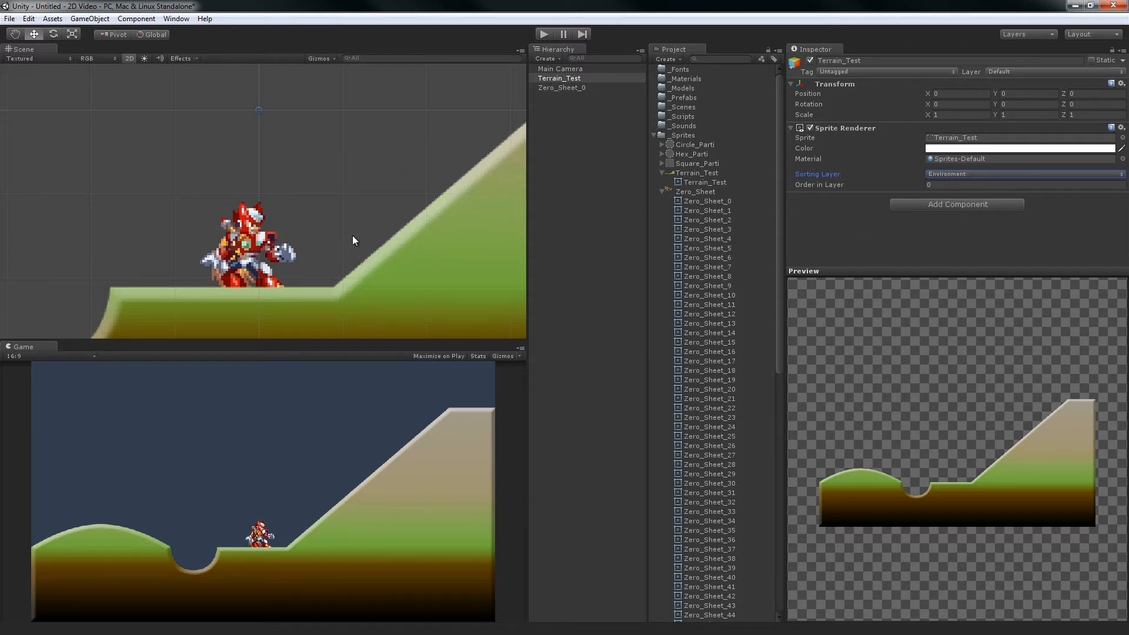
Starting from the sorting layer setting of Zero_Sheet_0, add a new sorting layer named Characters.
click(592, 88)
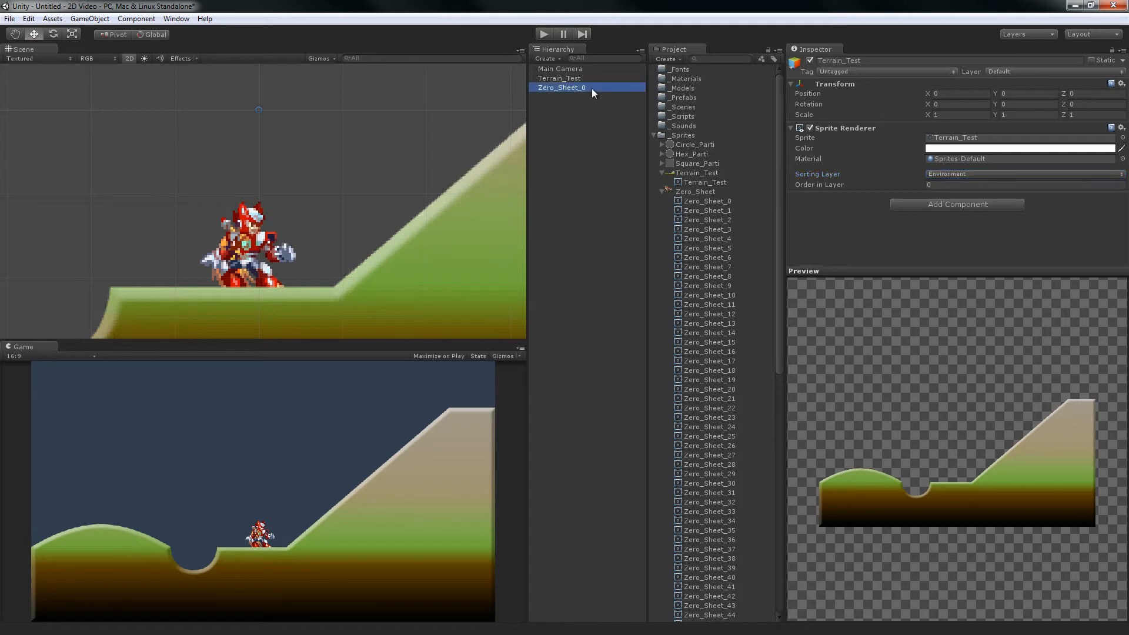
click(970, 174)
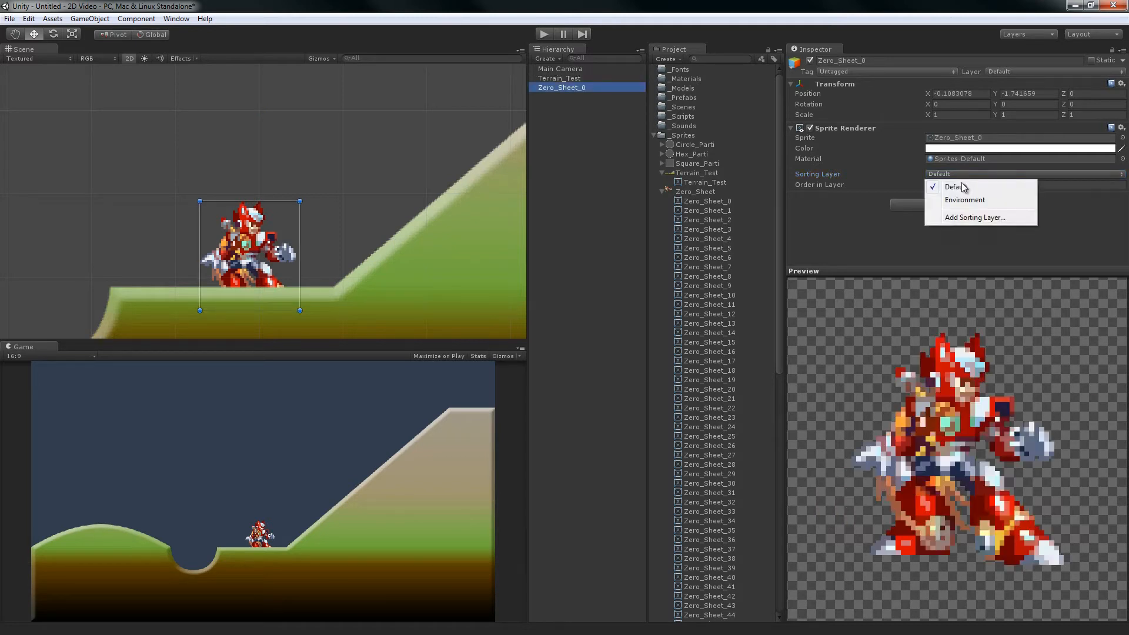
click(969, 217)
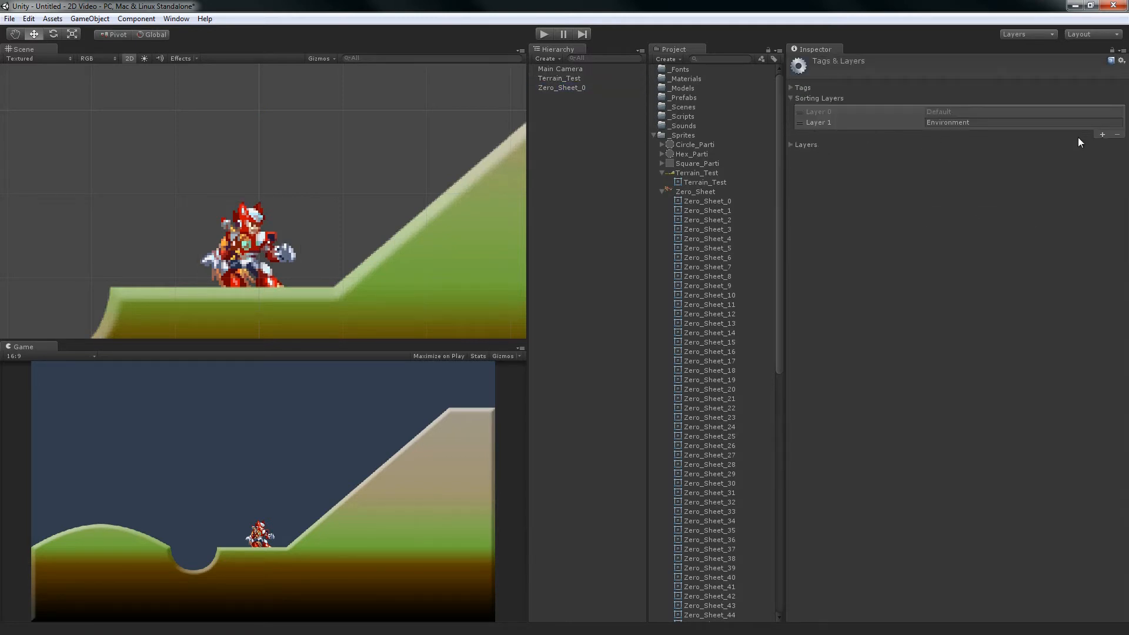
click(1103, 135)
click(991, 134)
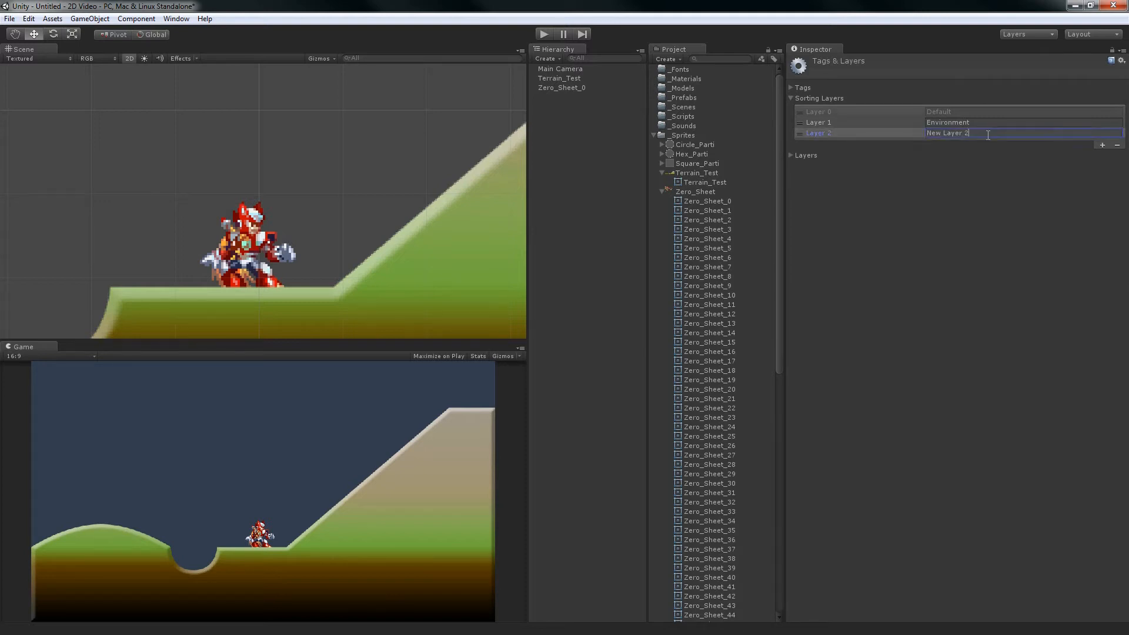
text(Characters)
Assign the Characters sorting layer to the Zero_Sheet_0 object.
click(595, 87)
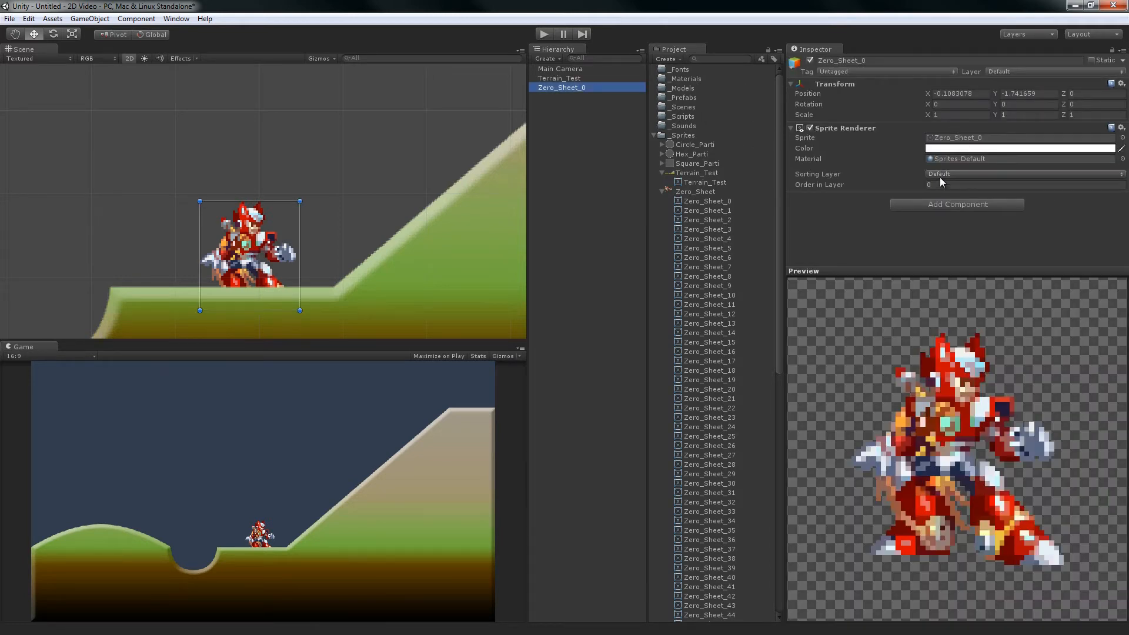
click(939, 175)
click(960, 213)
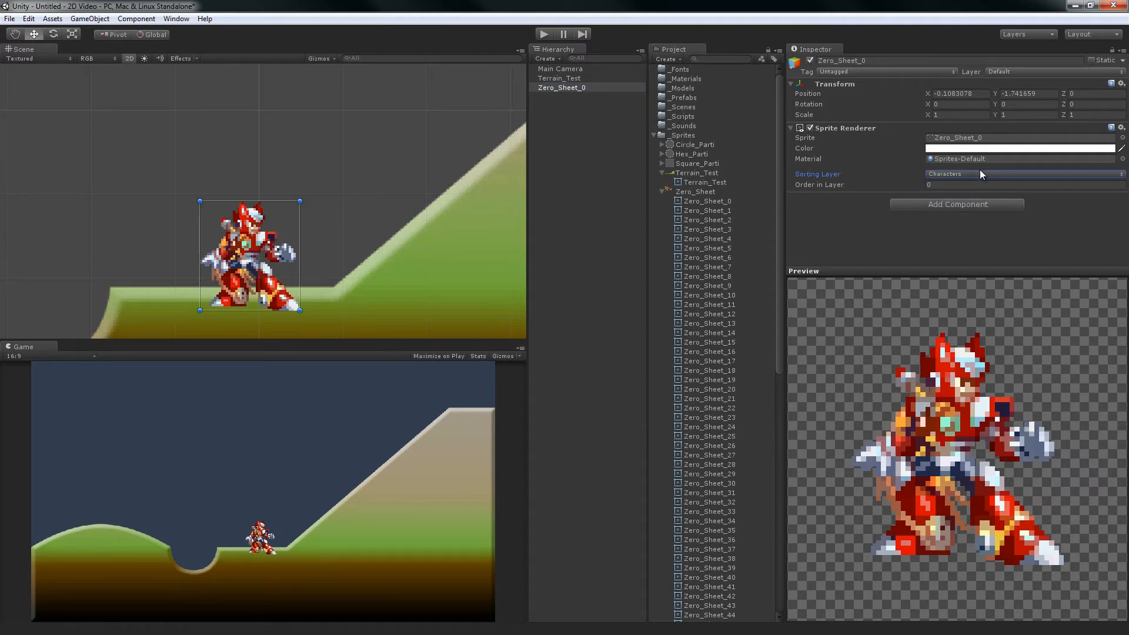
Open the project's Tags and Layers settings.
click(28, 18)
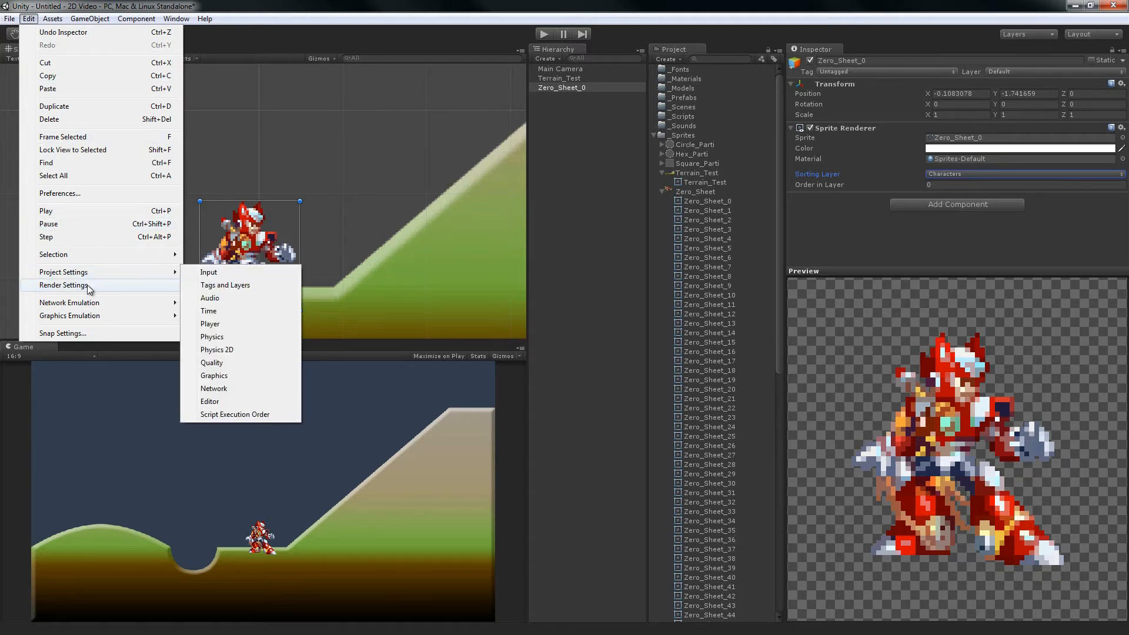
mouse_move(147, 272)
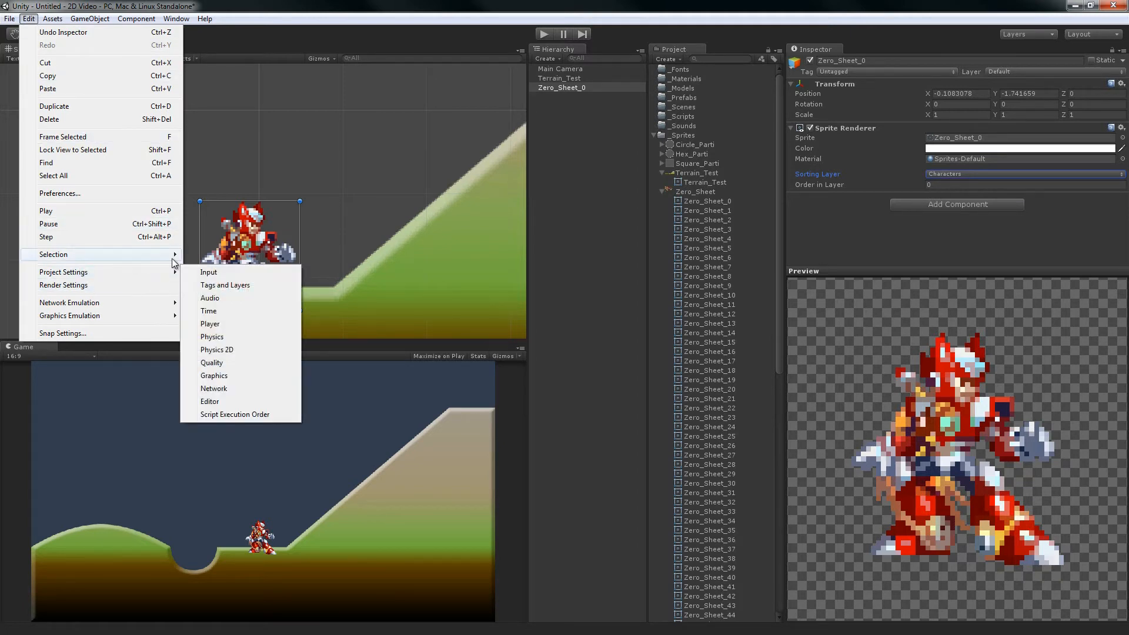
click(217, 285)
Try ordering the Environment sorting layer after Characters, then restore the order with Characters last.
drag(813, 124, 813, 133)
click(792, 98)
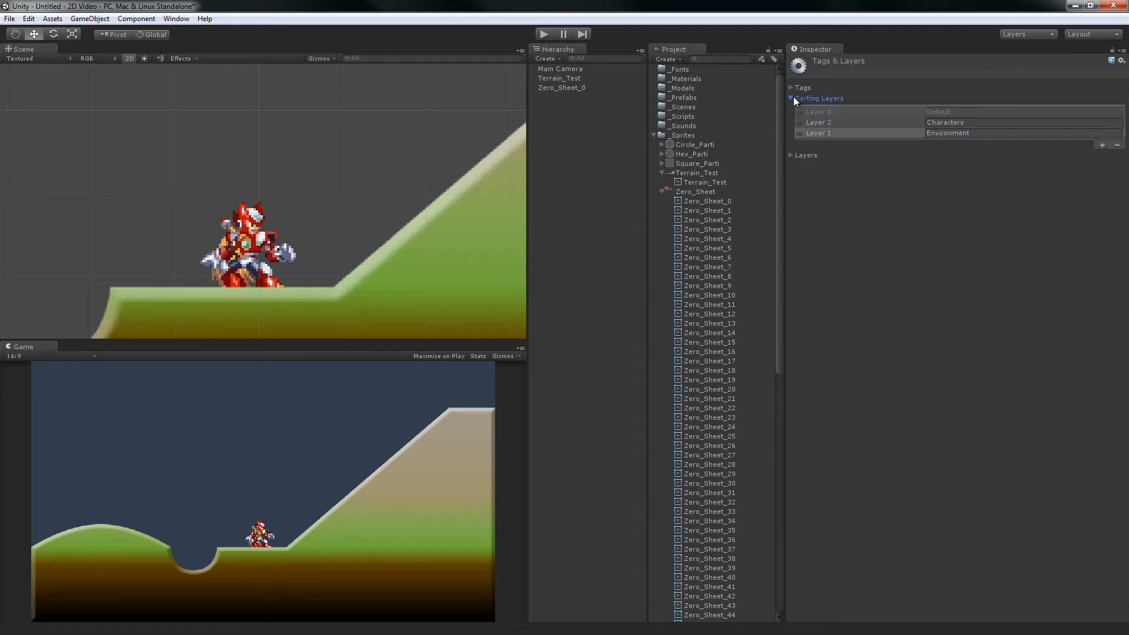
drag(827, 122, 825, 129)
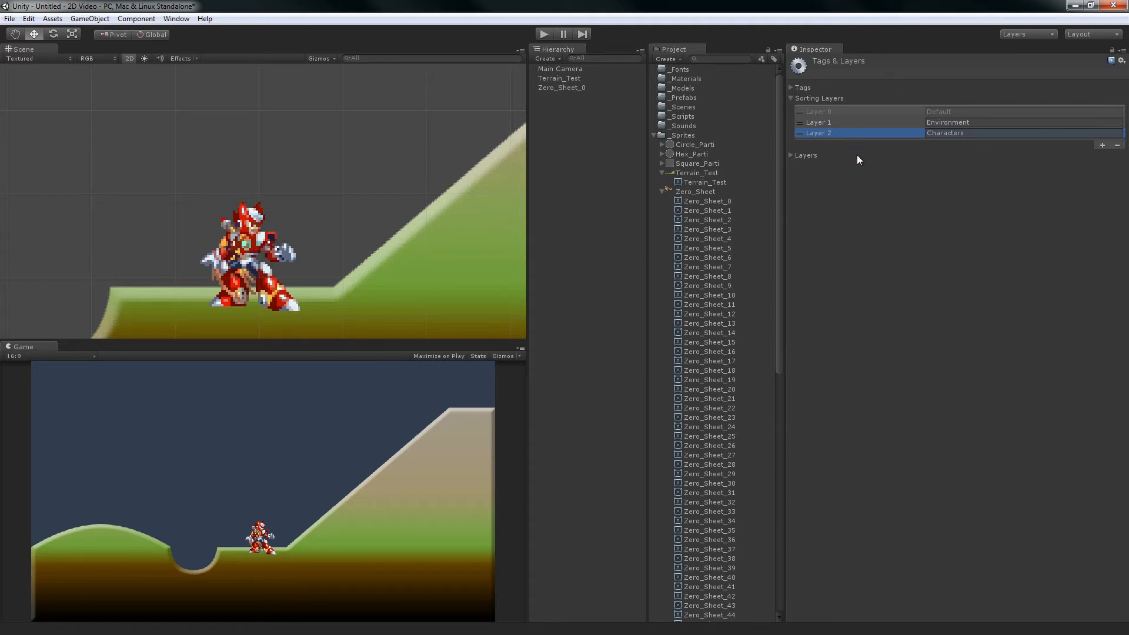
Add a third sorting layer named Foreground after Characters.
click(1101, 145)
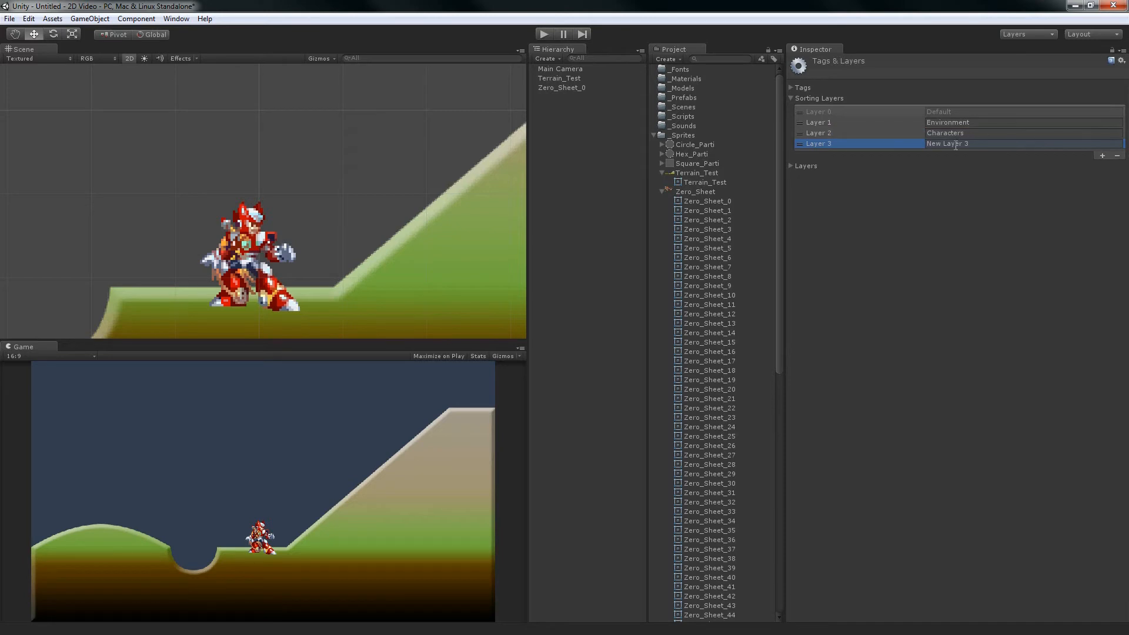
click(955, 144)
text(Foreground)
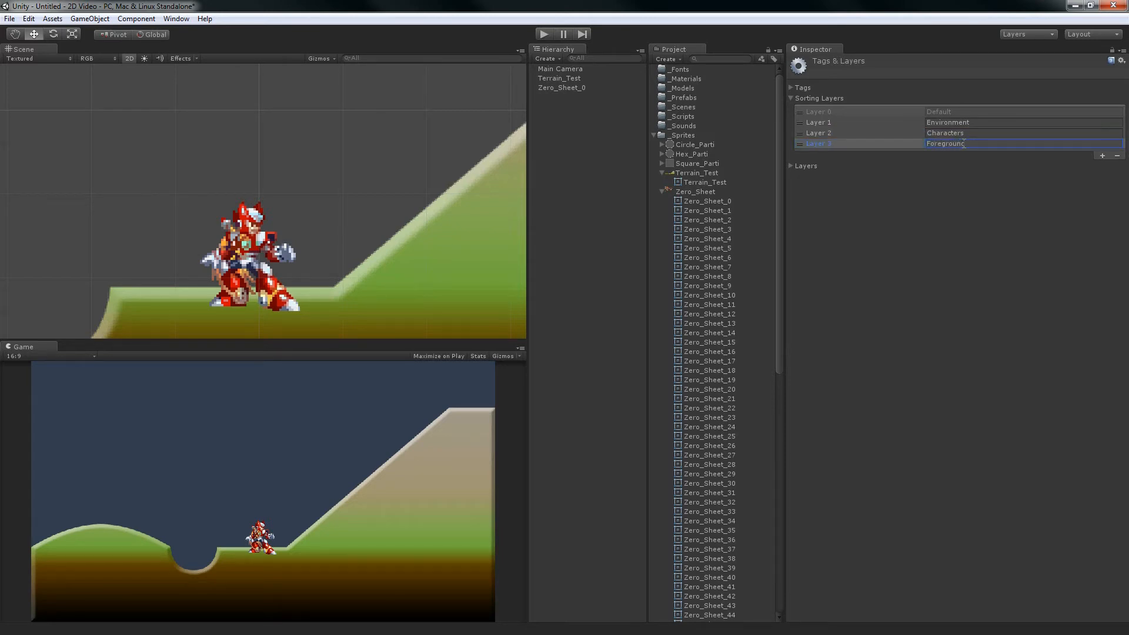
Add a fourth sorting layer named Midground after Foreground.
click(1102, 156)
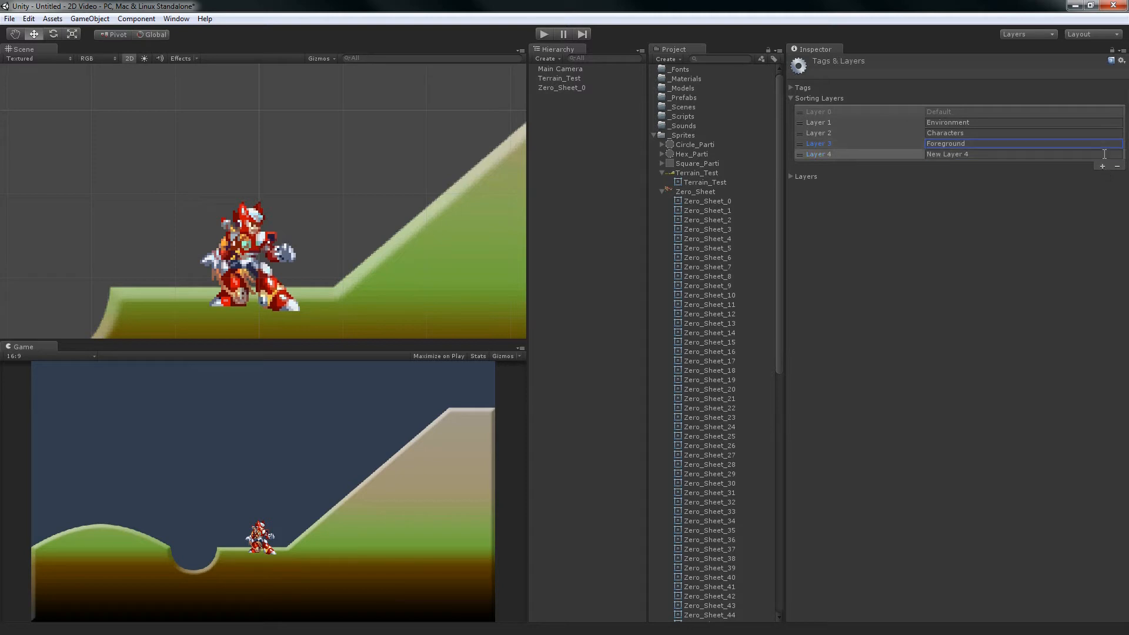
click(1105, 154)
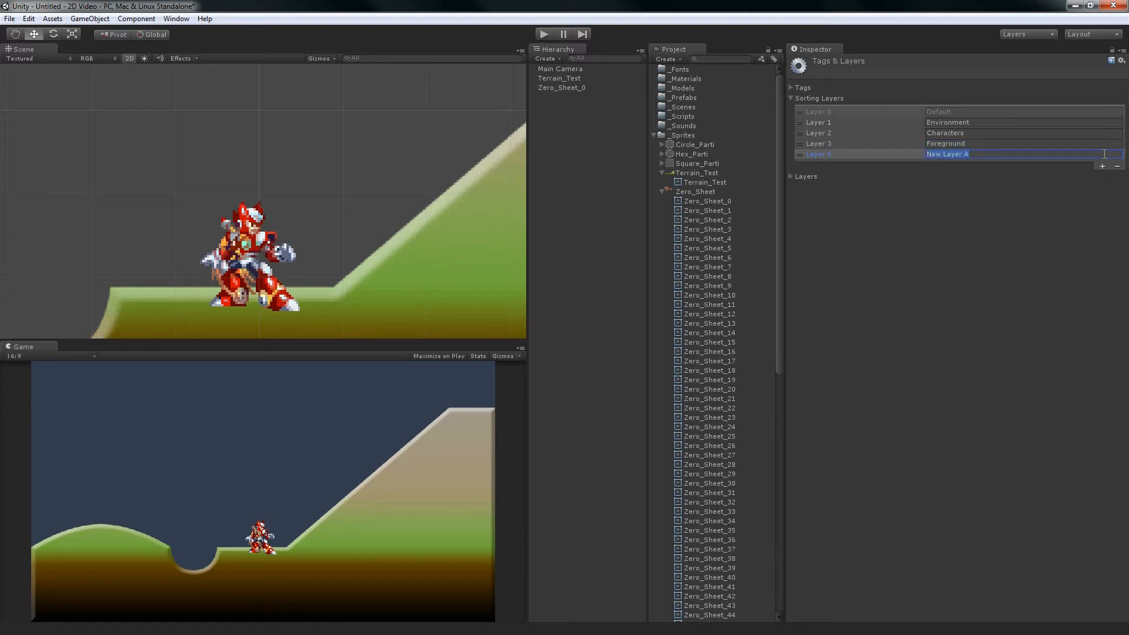
text(midgroundM)
Add a sorting layer named Background and move it directly before Environment.
click(1102, 167)
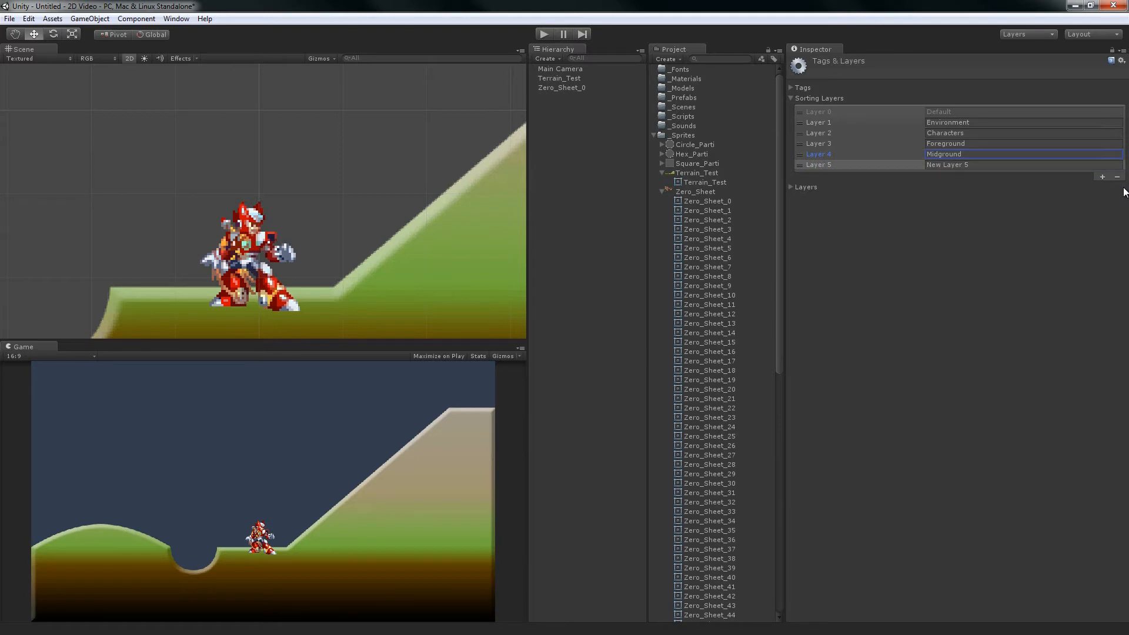
click(1021, 164)
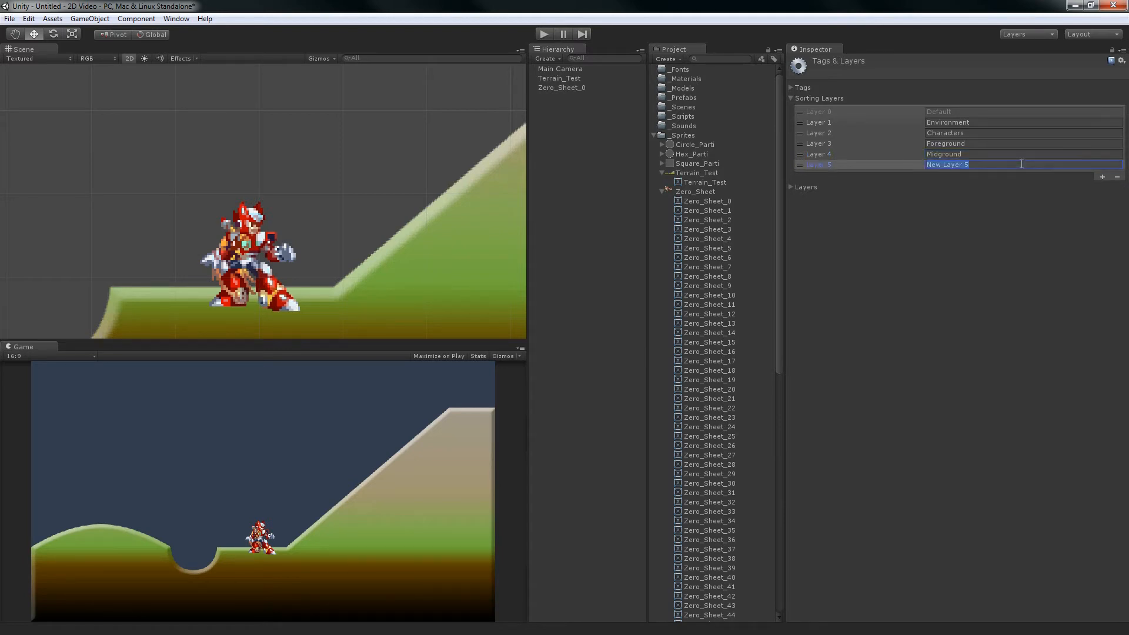
text(Background)
drag(803, 163, 802, 121)
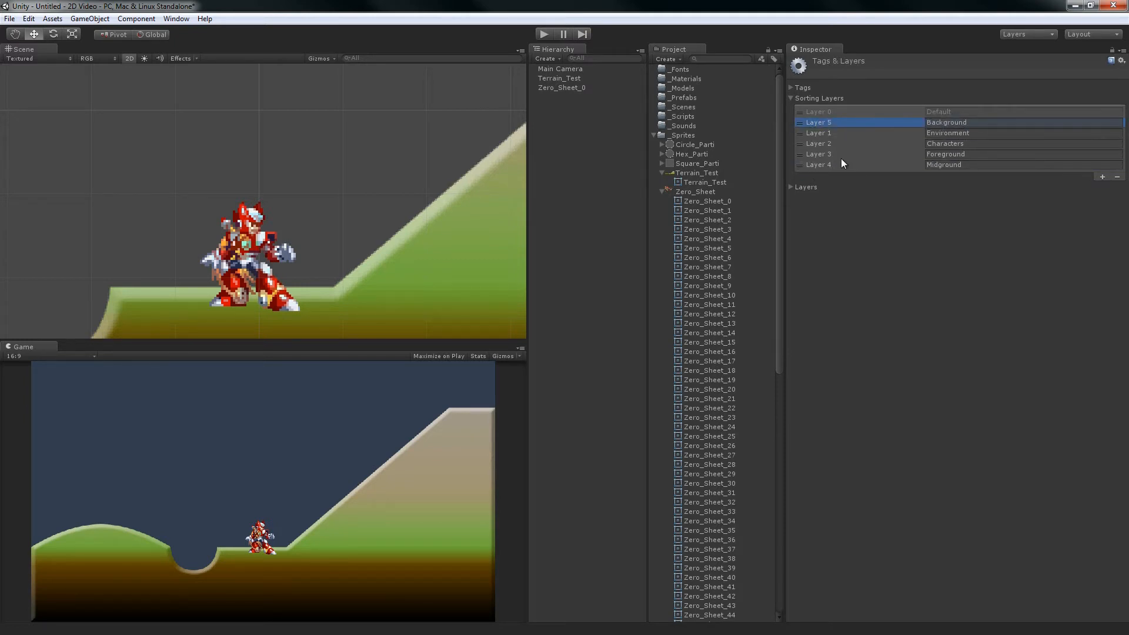
Move the Midground sorting layer between Environment and Characters.
click(821, 158)
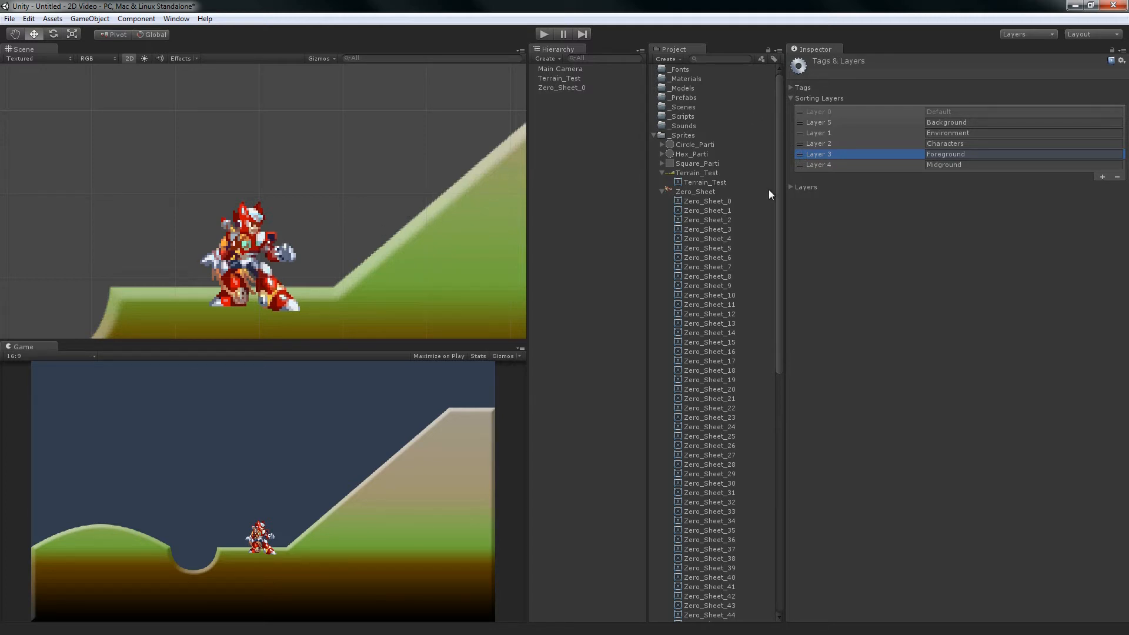
click(798, 165)
click(830, 133)
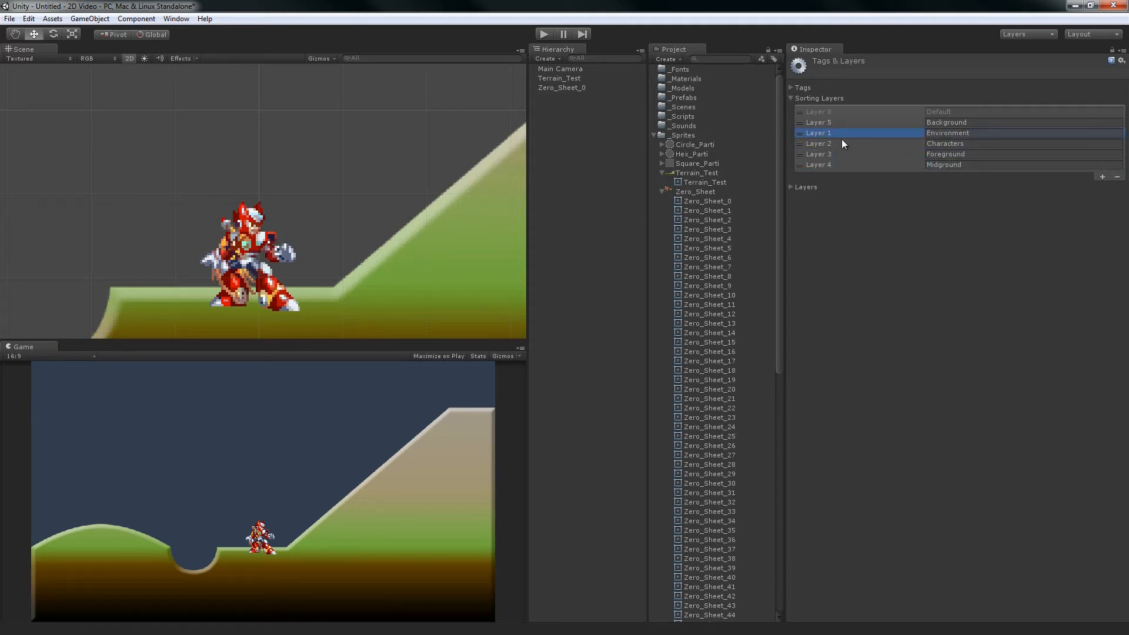
click(805, 169)
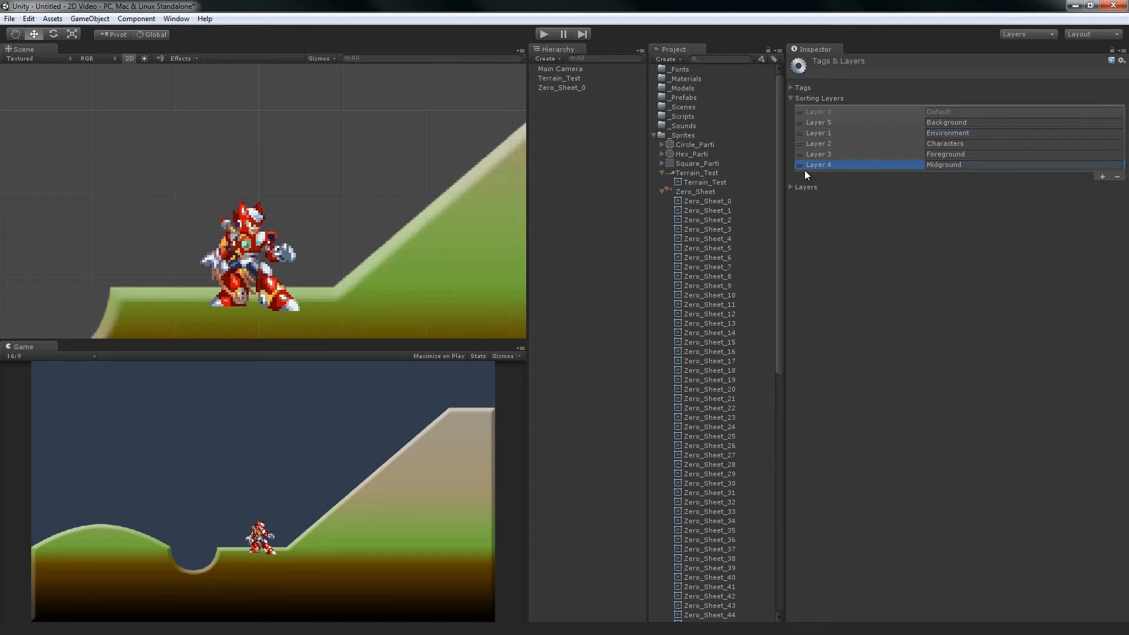
drag(816, 170, 815, 146)
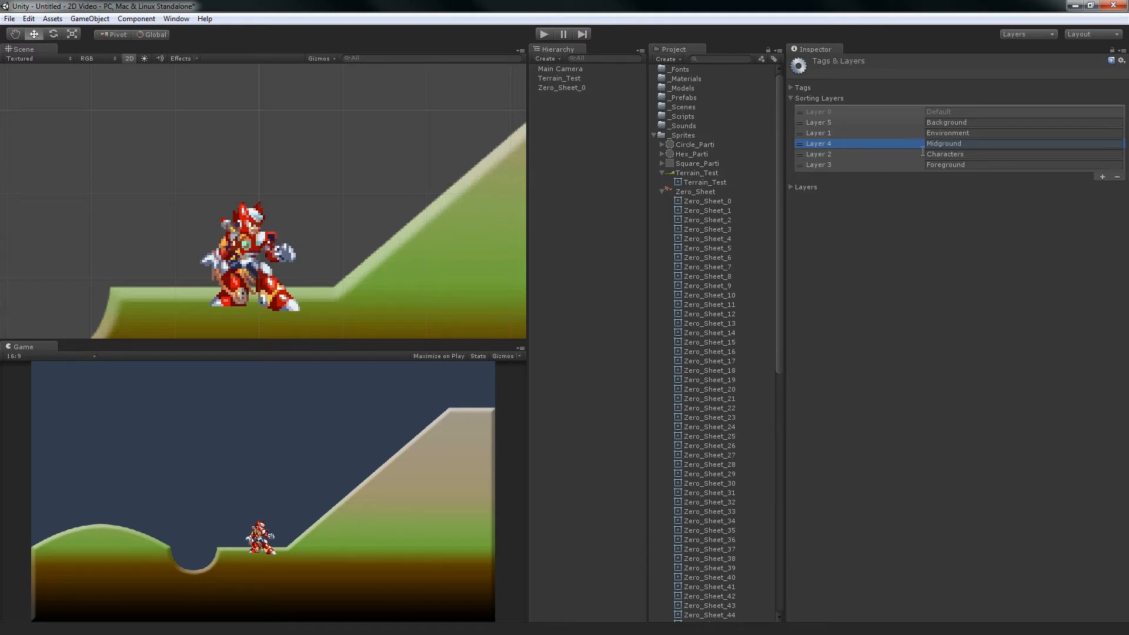
Rename the Midground sorting layer as Midground_Rear.
click(957, 143)
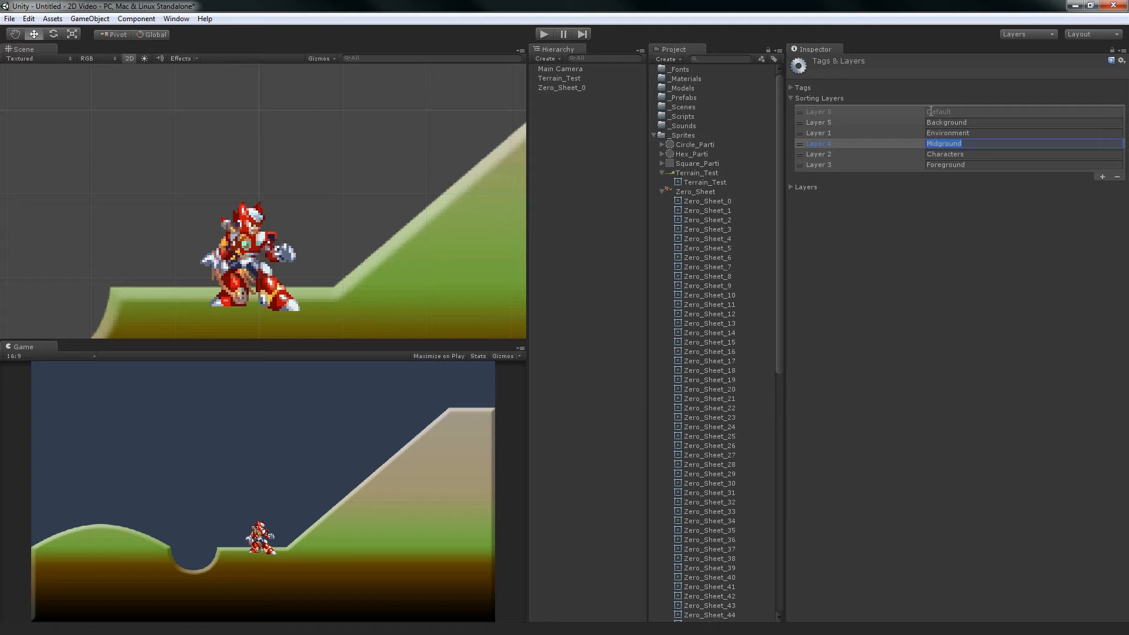
key(End)
text(_Rear)
Add a sorting layer named Midground_Front and place it between Characters and Foreground.
click(1102, 174)
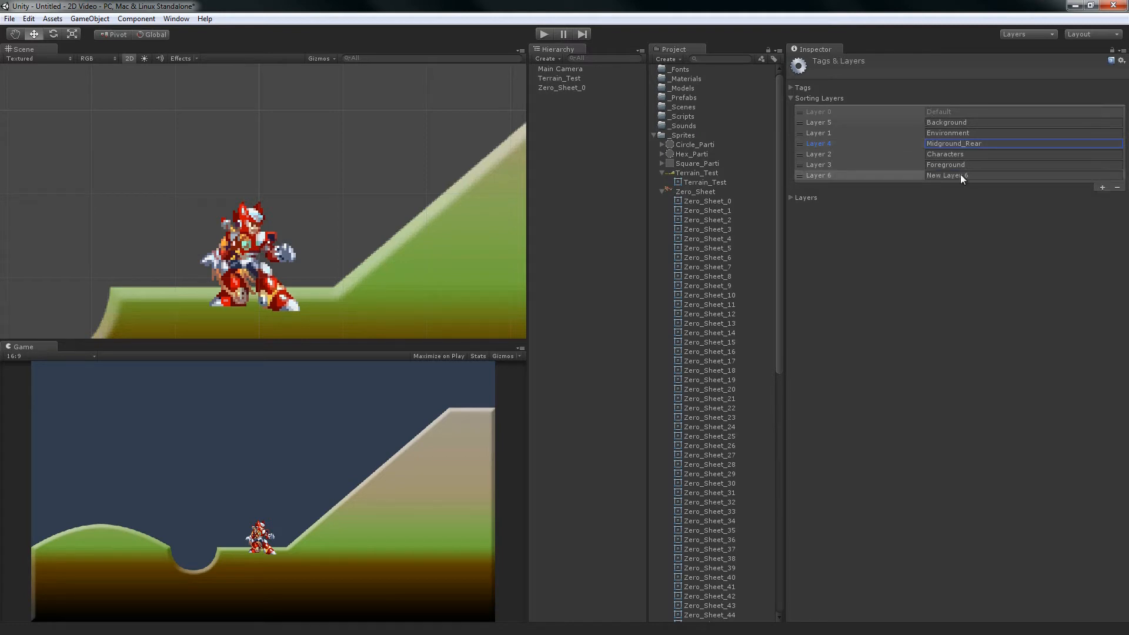
click(960, 175)
text(Midgrou)
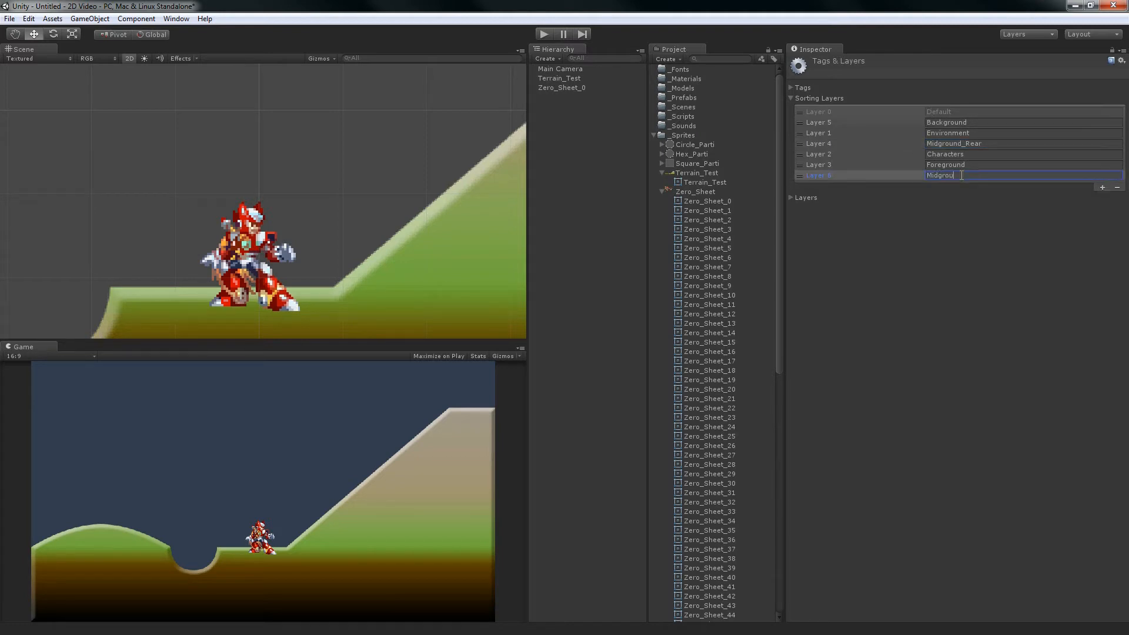
text(nd_Front)
drag(838, 177, 834, 163)
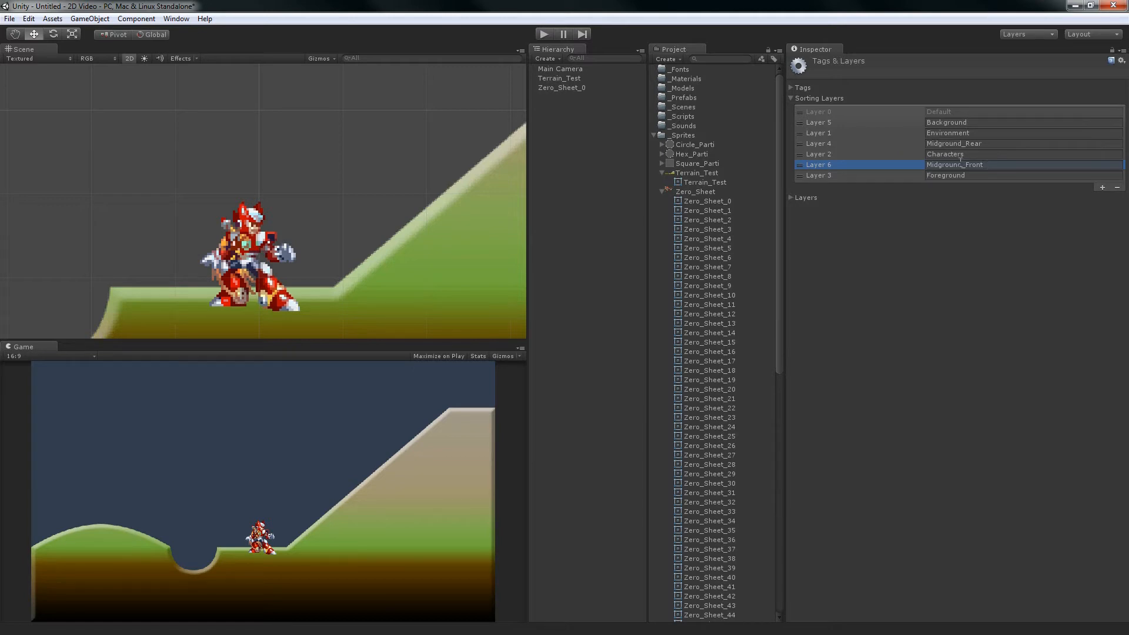
Place the Circle_Parti sprite over the character in the scene and test it on the Background sorting layer.
click(596, 151)
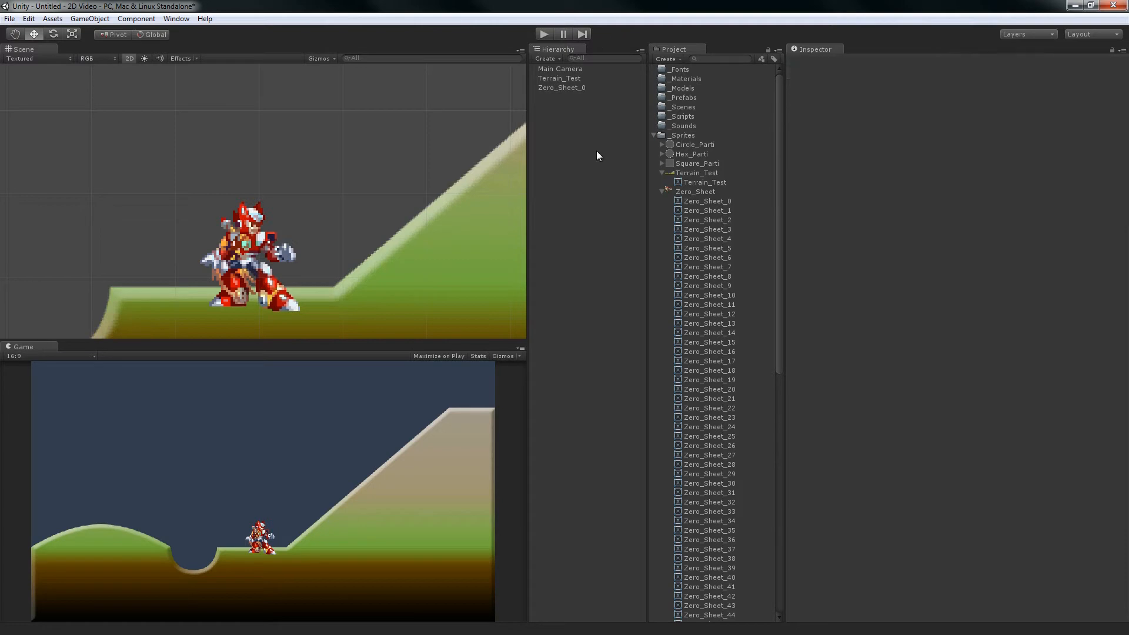
drag(703, 143, 274, 194)
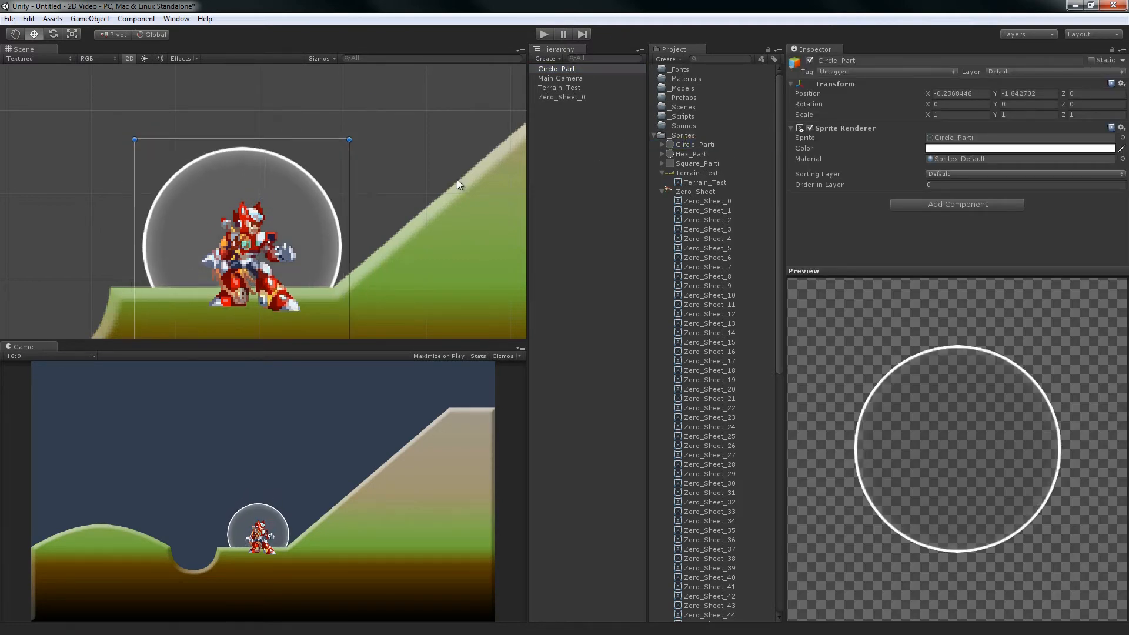
click(941, 175)
click(967, 200)
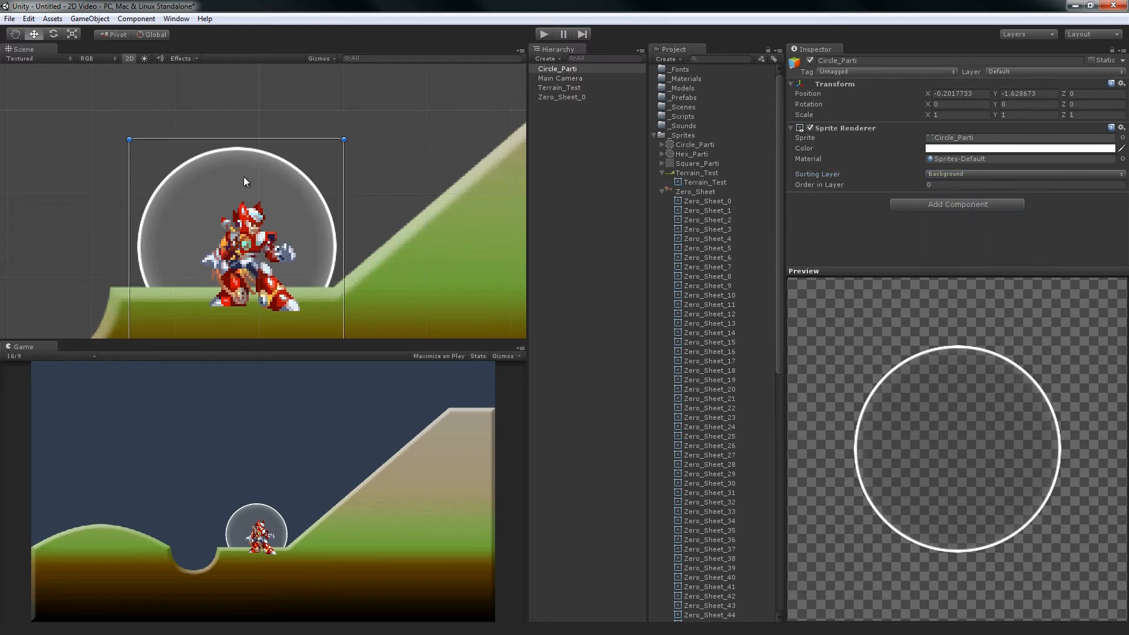
drag(244, 177, 227, 176)
Switch Circle_Parti to the Midground_Rear sorting layer and shift it slightly to surround the character.
click(932, 176)
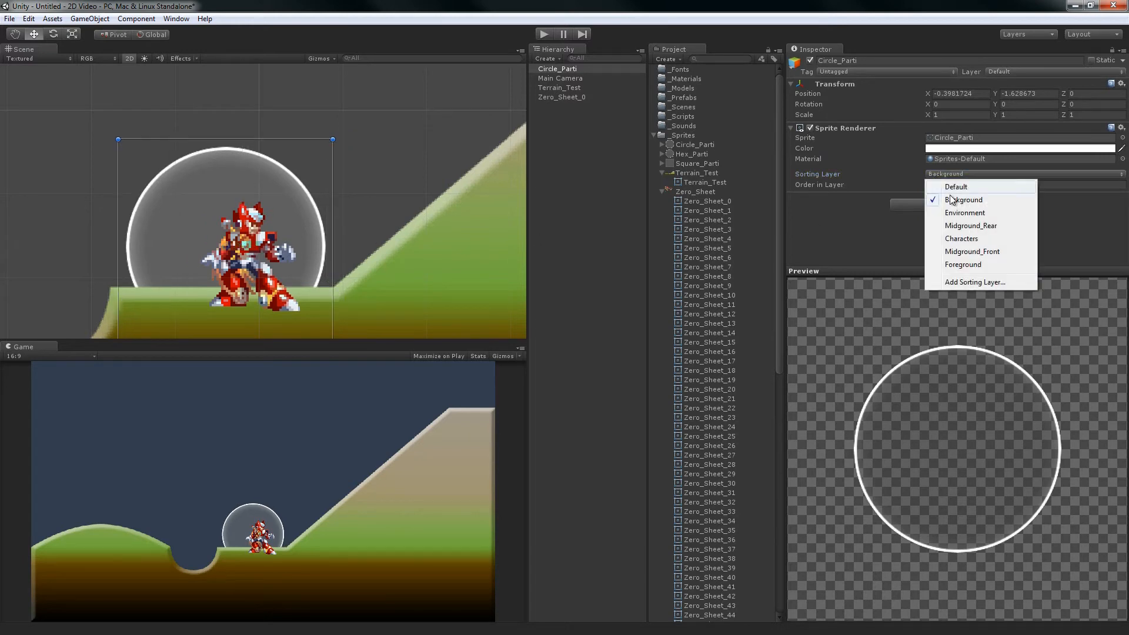
click(973, 226)
drag(281, 197, 298, 206)
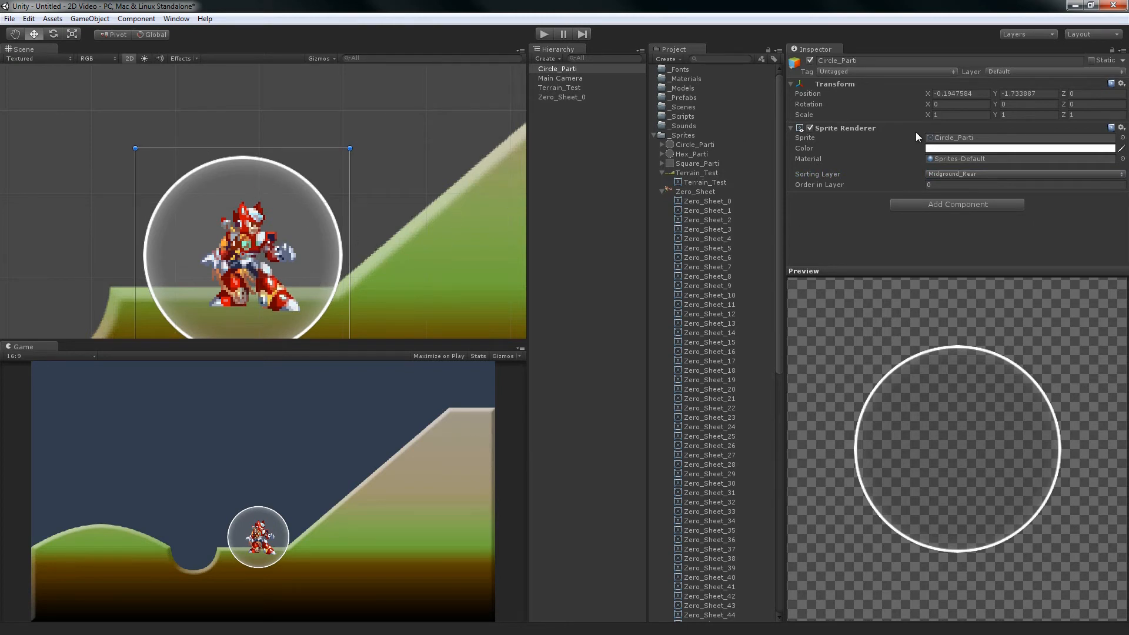
Switch Circle_Parti to the Midground_Front sorting layer and shift it toward the slope, partly overlapping the character.
click(961, 175)
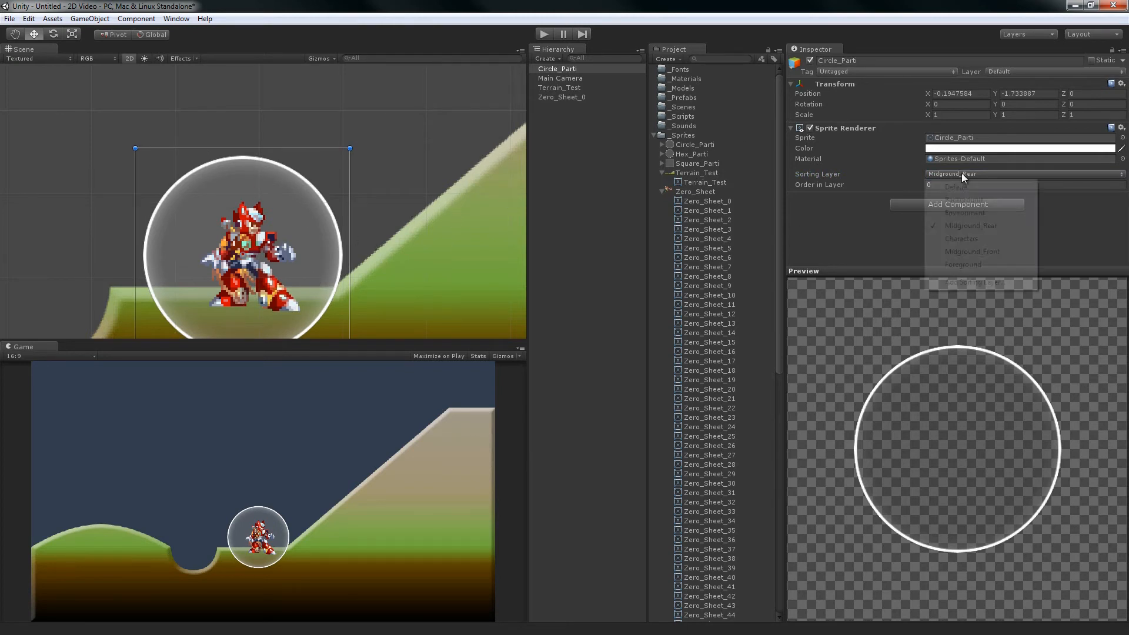
click(988, 251)
drag(297, 228, 363, 217)
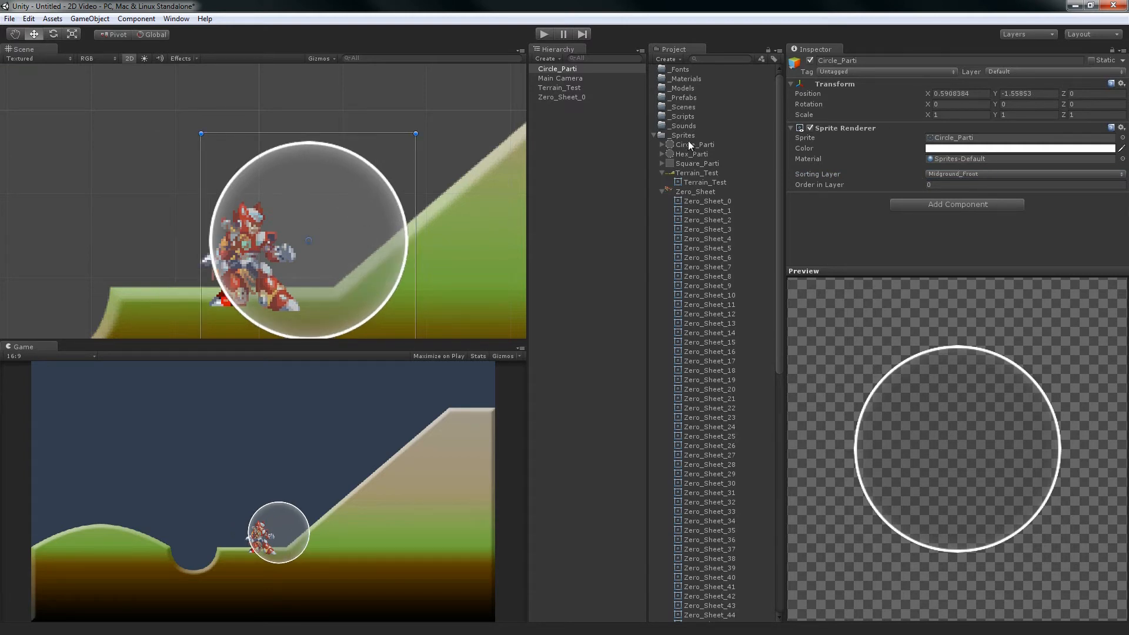
Place the Hex_Parti sprite over the character on the Foreground sorting layer, overlapping the circle.
drag(689, 156, 250, 174)
click(928, 174)
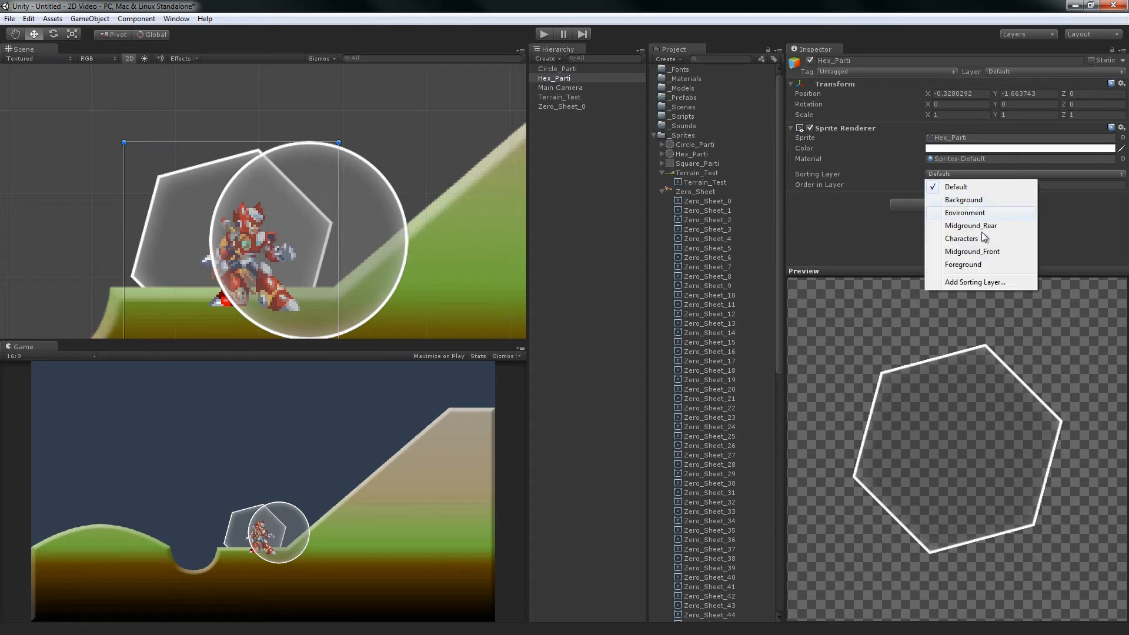
click(971, 266)
drag(210, 185, 170, 168)
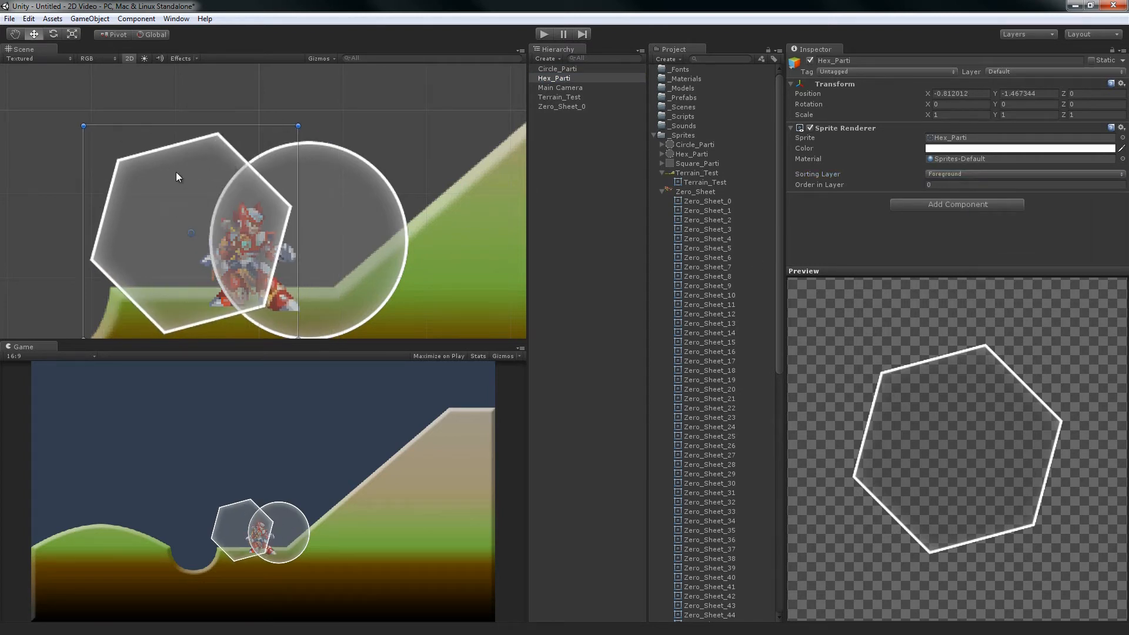
Delete the Hex_Parti and Circle_Parti test objects from the scene.
key(Delete)
click(343, 174)
key(Delete)
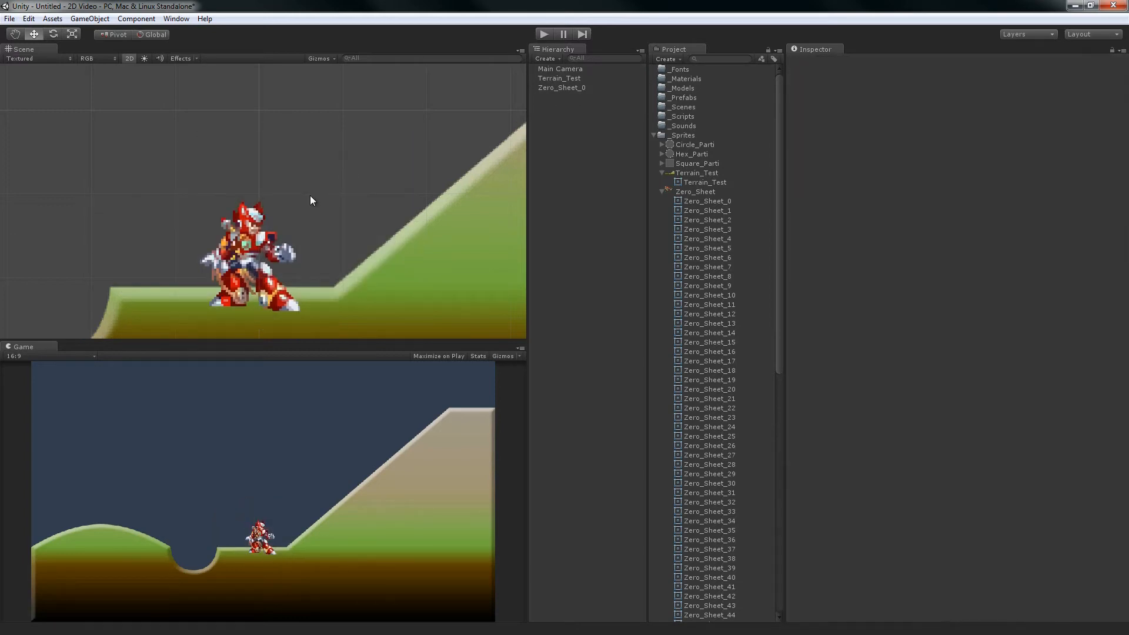
Raise the Zero_Sheet_0 character so its feet stand on the flat terrain surface, and deselect it.
click(257, 262)
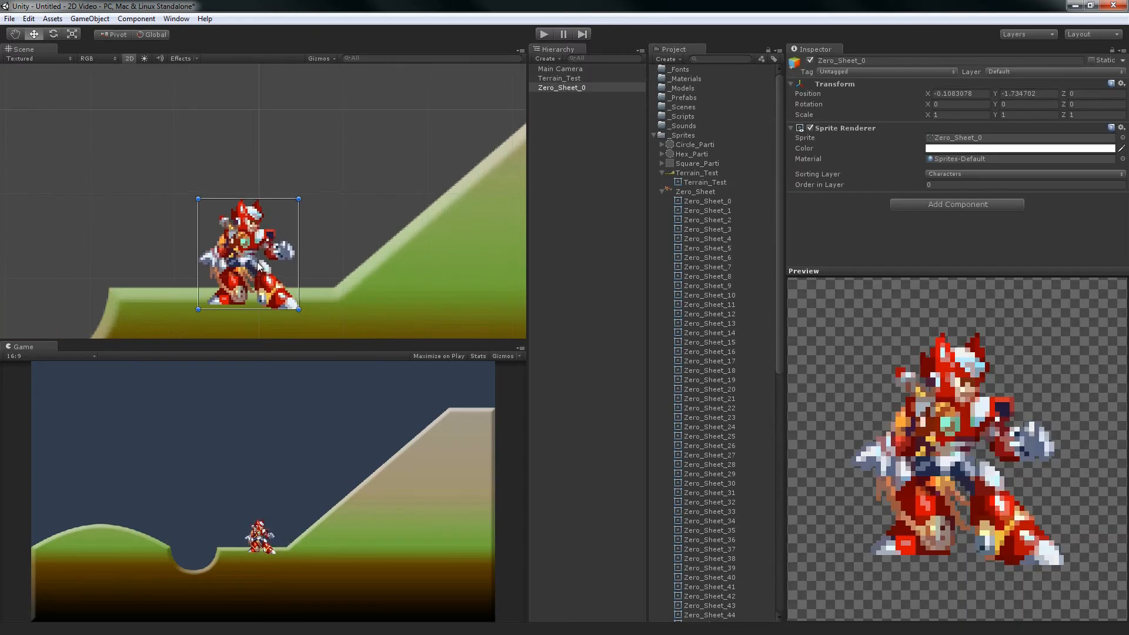
drag(257, 262, 250, 246)
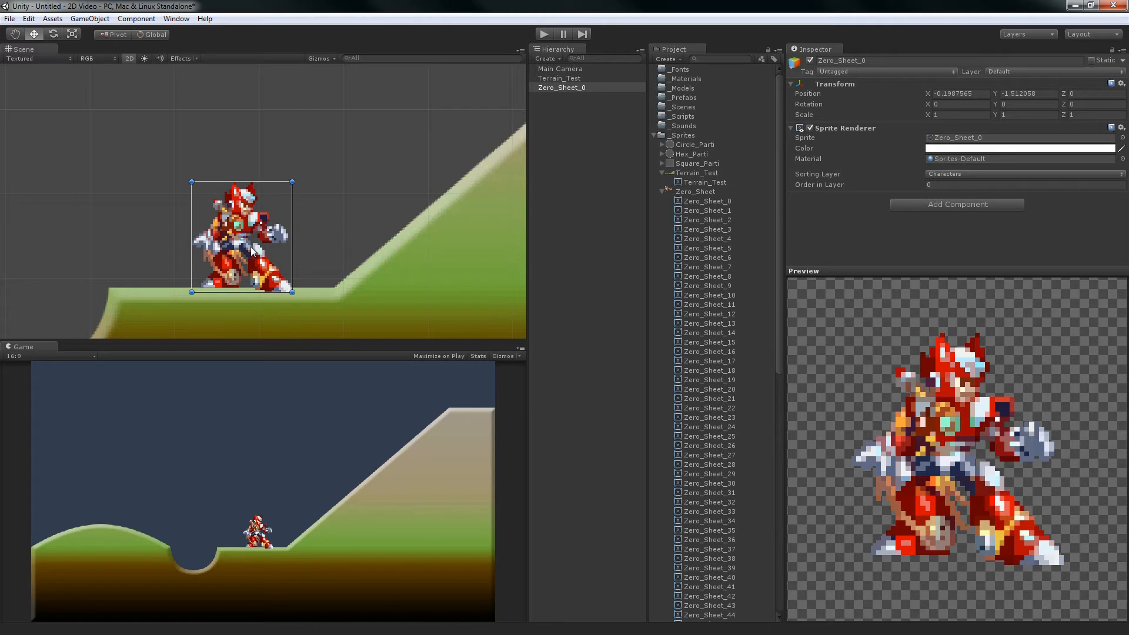
click(326, 168)
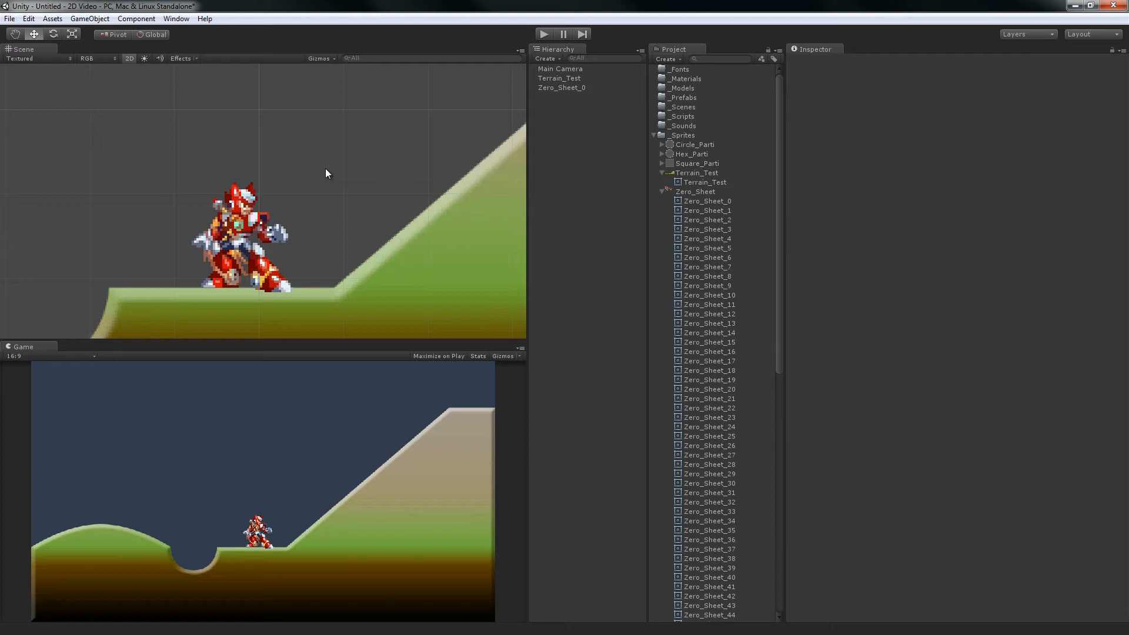
click(231, 229)
click(138, 234)
click(244, 224)
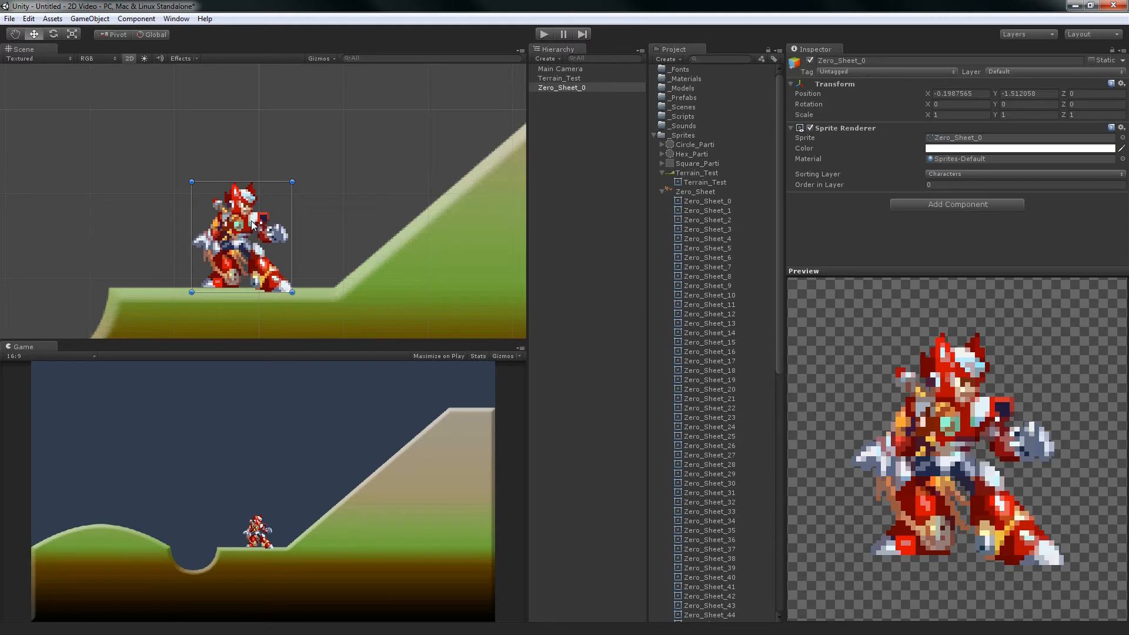
click(163, 200)
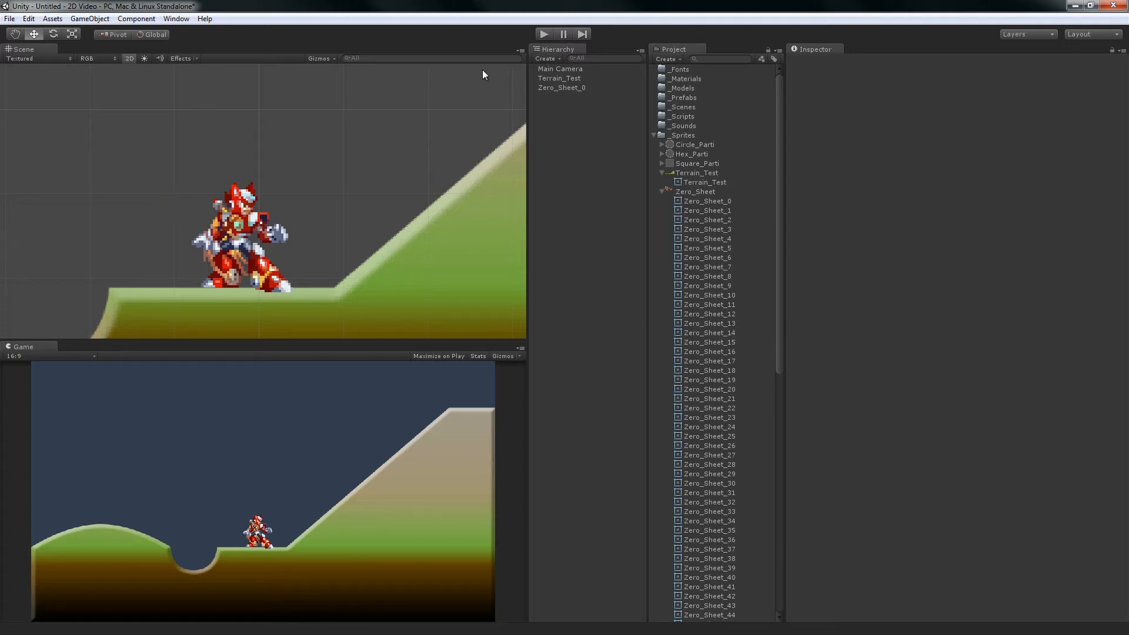
click(581, 77)
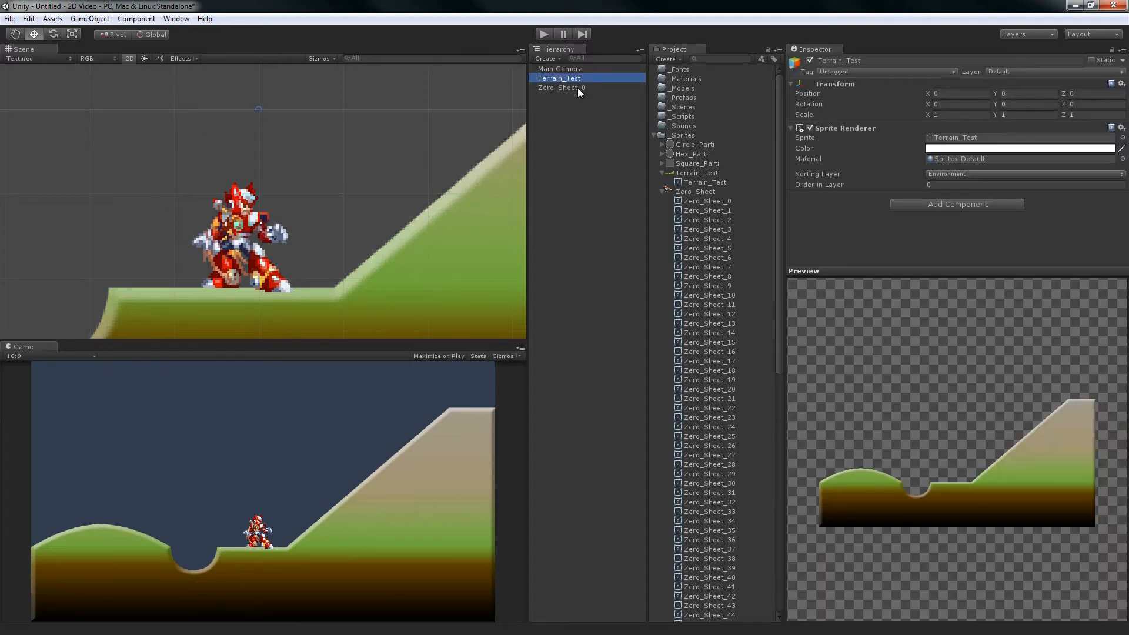
click(576, 103)
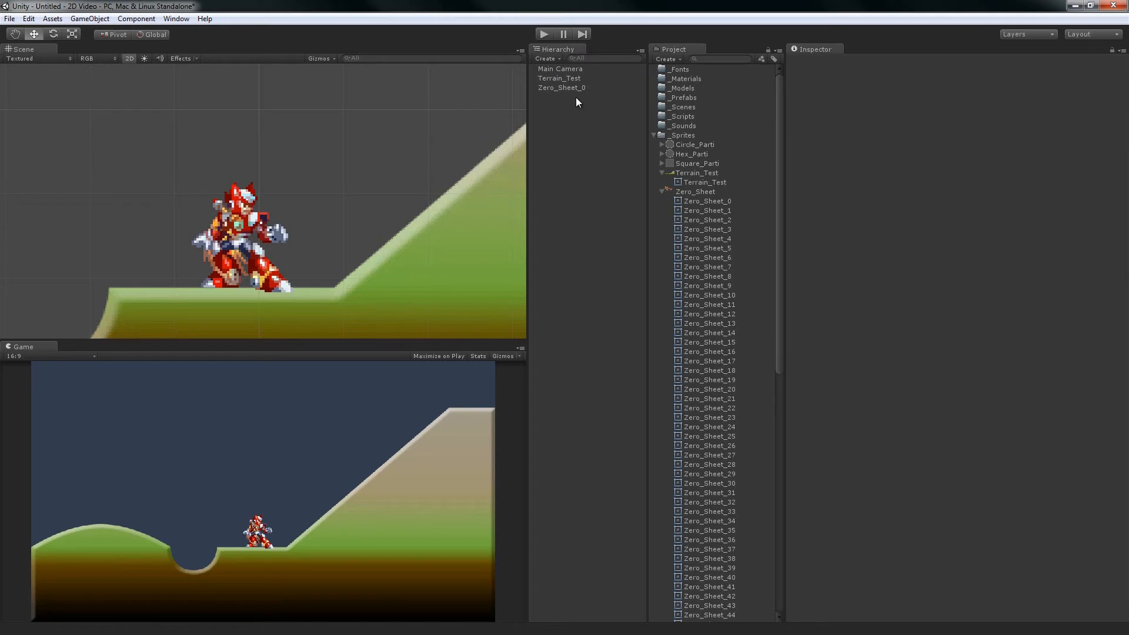
Collapse the list of sliced sprites under the Zero_Sheet asset.
click(660, 191)
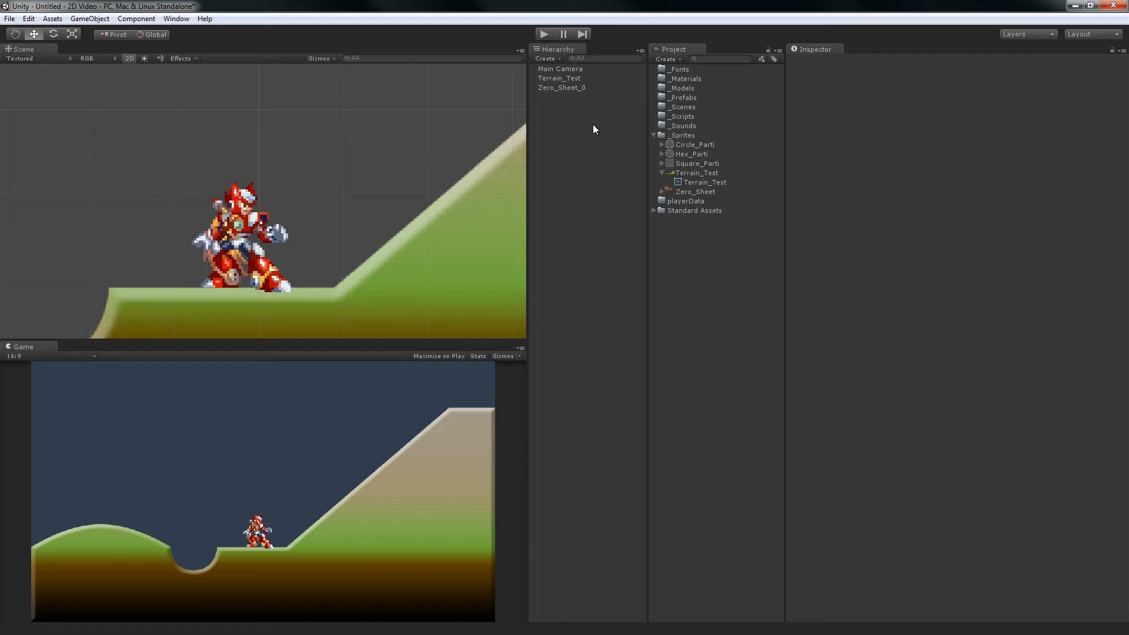
click(662, 192)
click(686, 199)
click(668, 190)
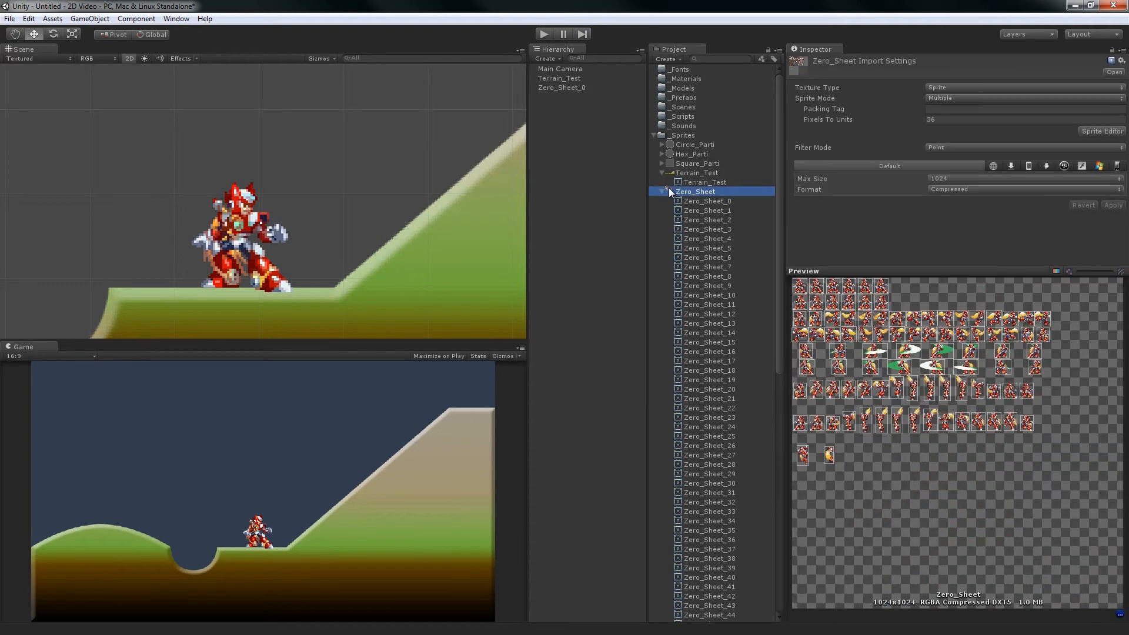
click(662, 190)
click(552, 147)
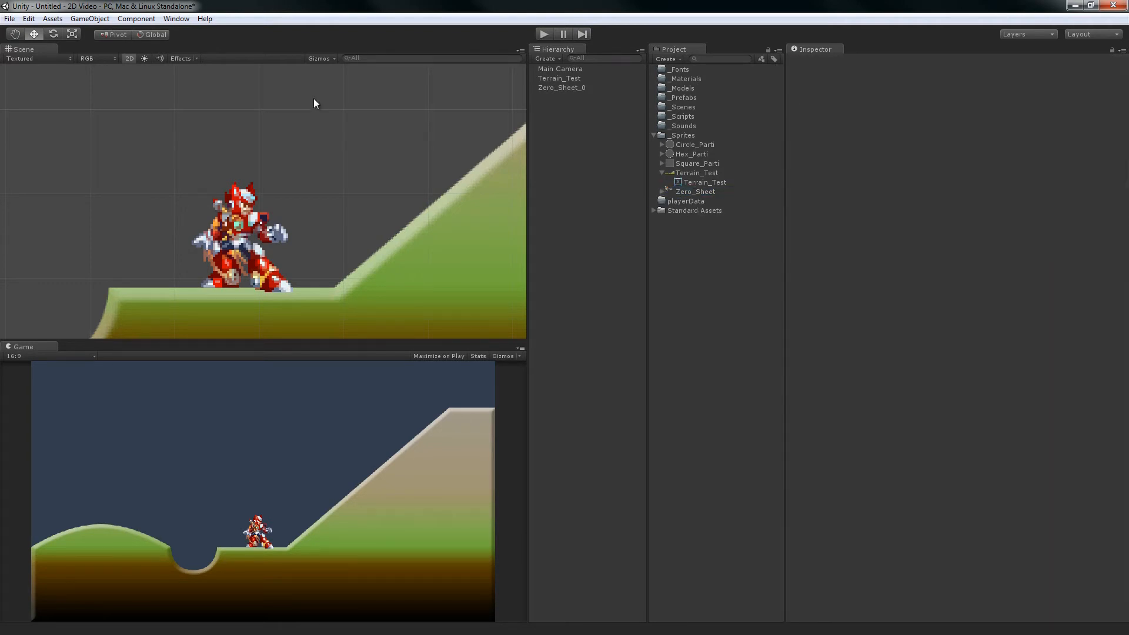
Open the Animator window alongside the scene view.
click(136, 18)
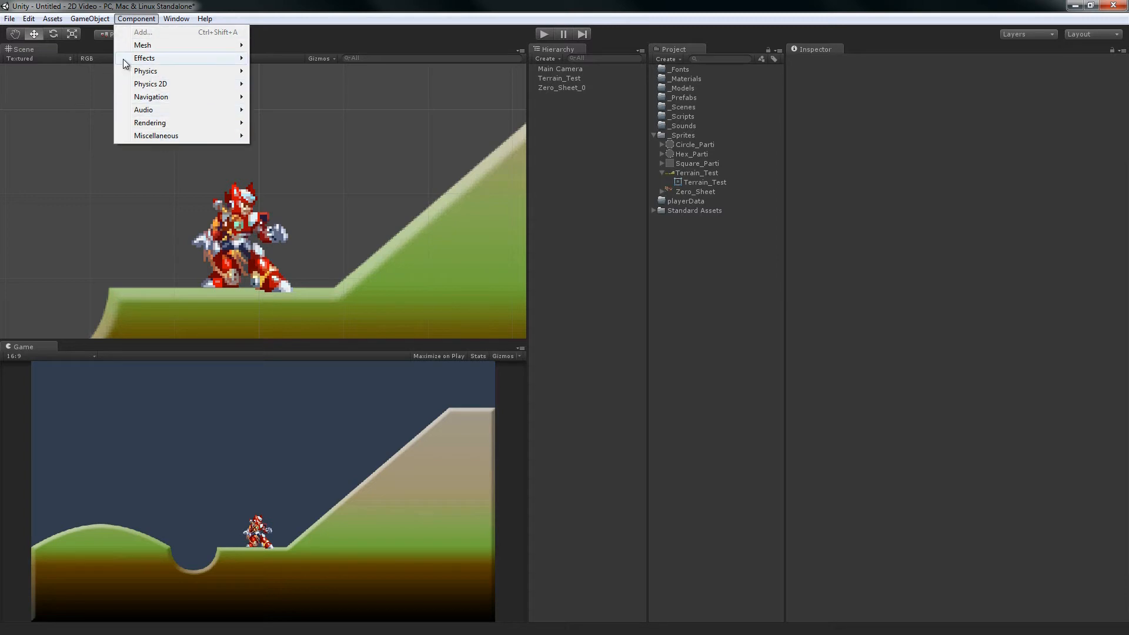
mouse_move(176, 18)
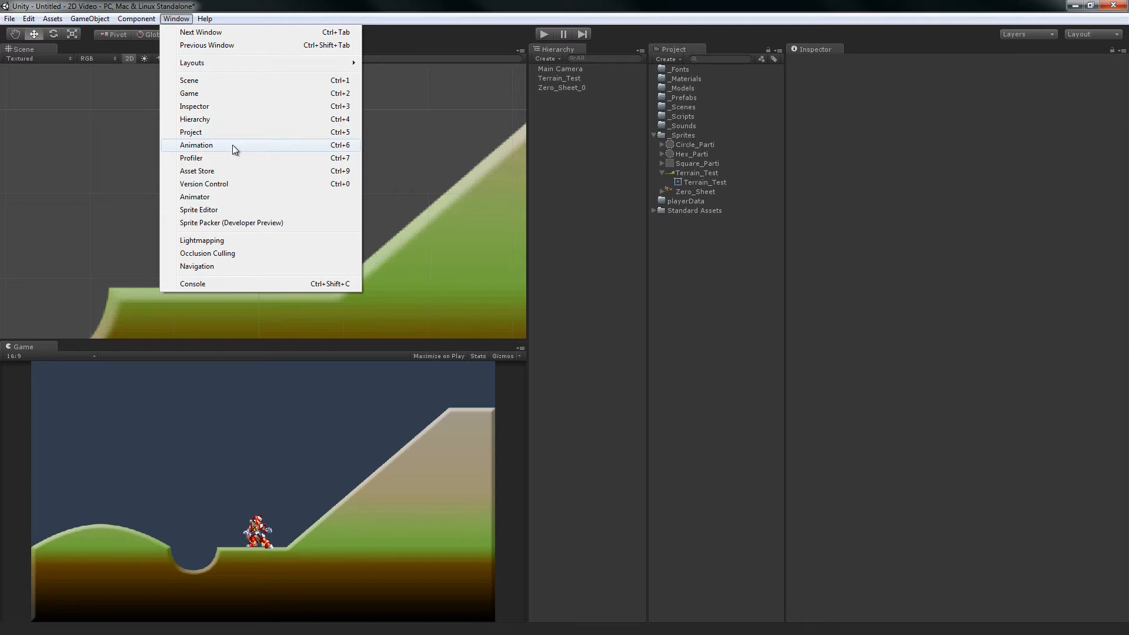
click(230, 198)
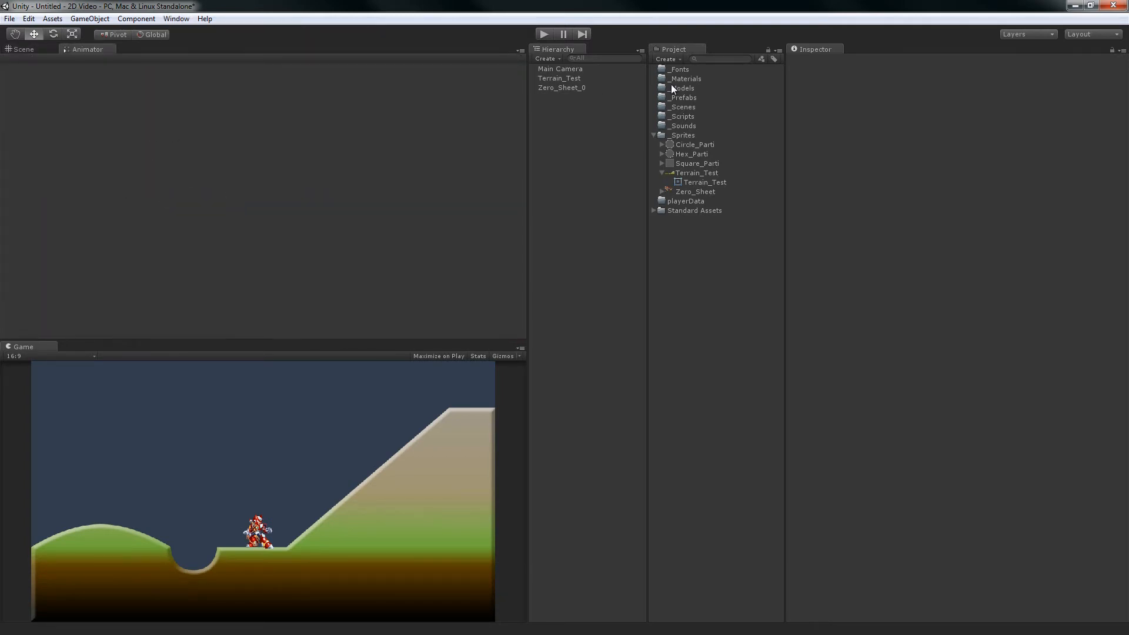
Create an Animator Controller asset in the project and name it controller.
click(676, 191)
click(665, 59)
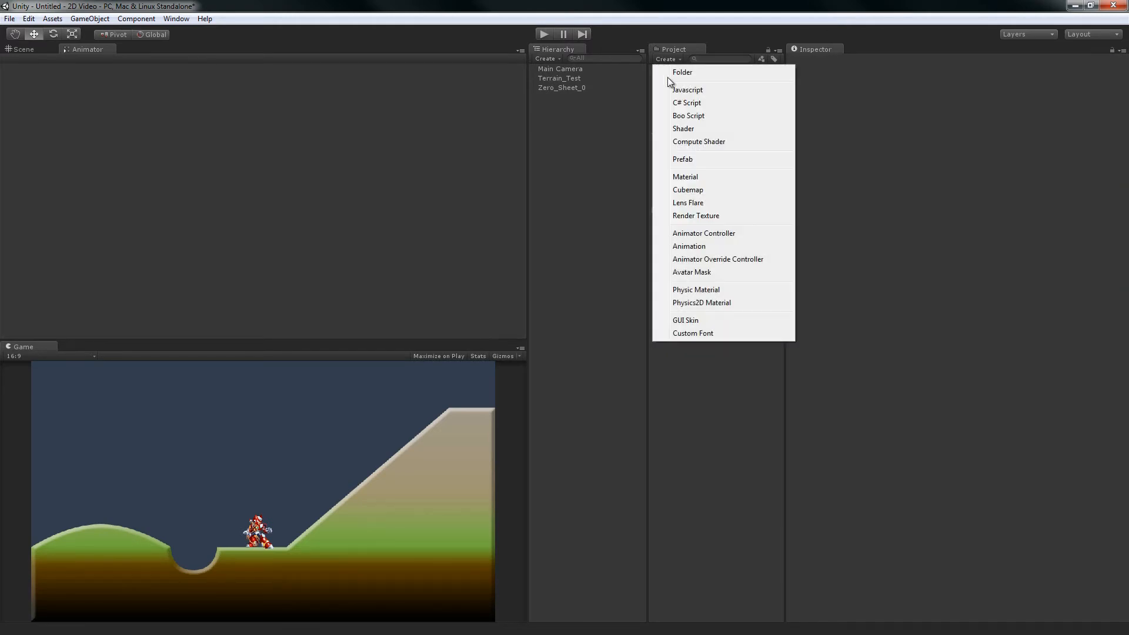
click(700, 234)
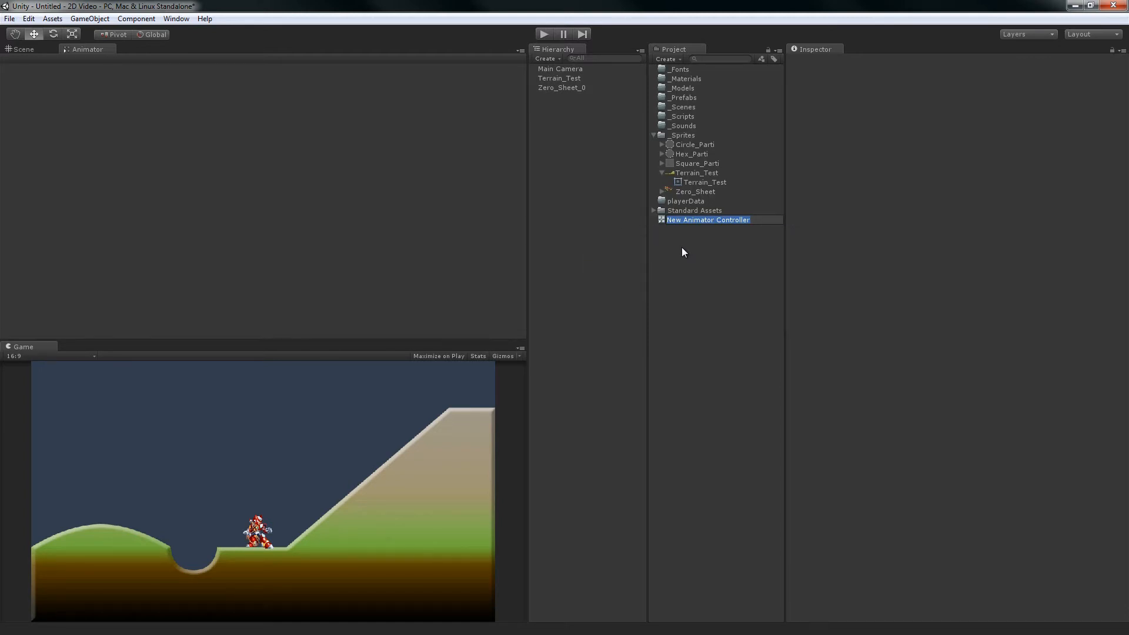
text(controller)
key(Return)
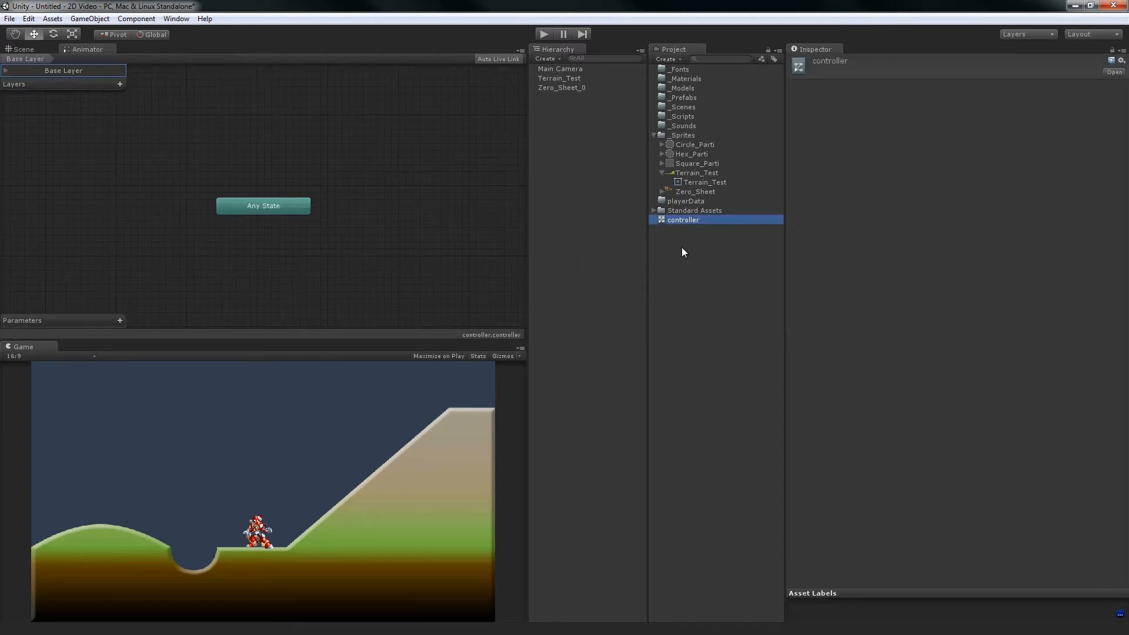
Select the Any State node and view the parameter types that the controller offers.
drag(278, 116, 302, 218)
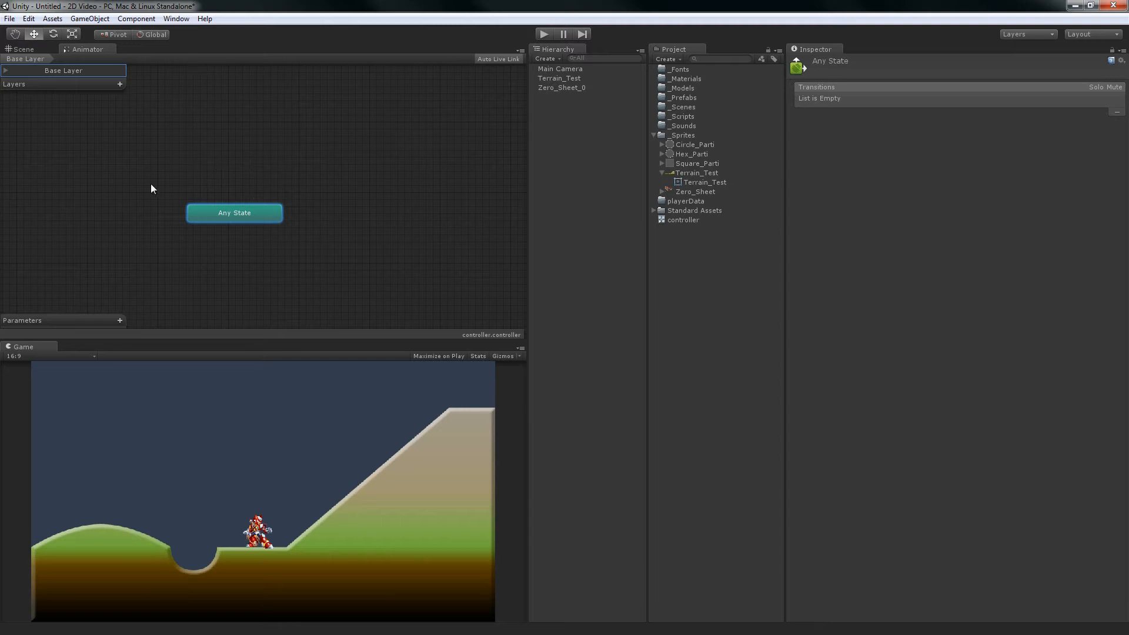
click(120, 320)
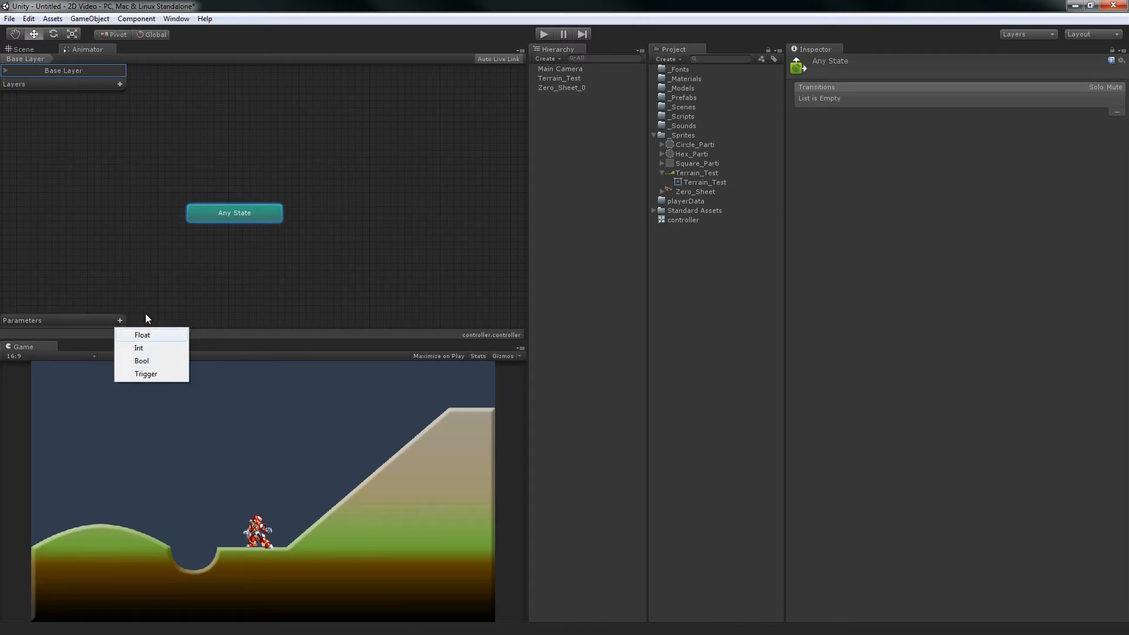
click(150, 222)
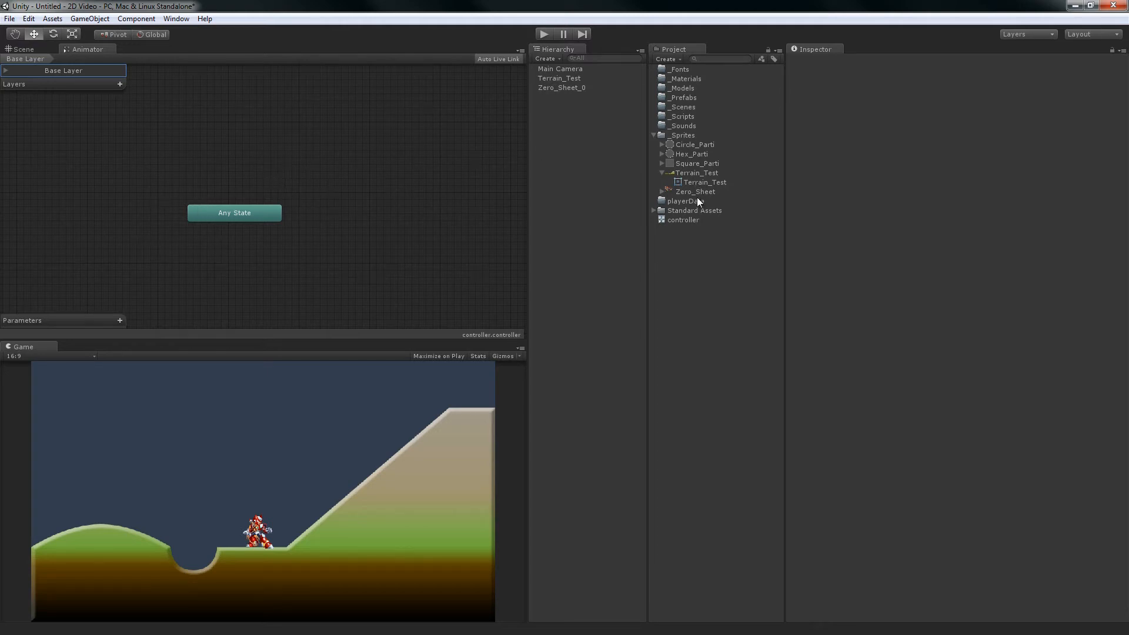
Add an Animation component to the Zero_Sheet_0 object and expand its Animations list.
click(585, 88)
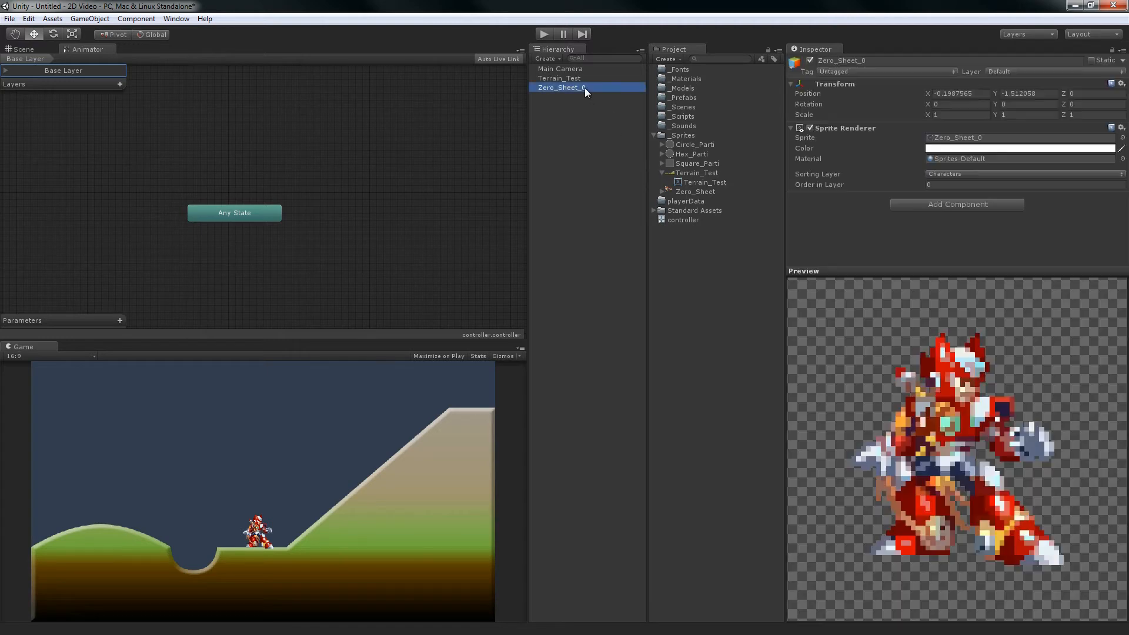
click(127, 20)
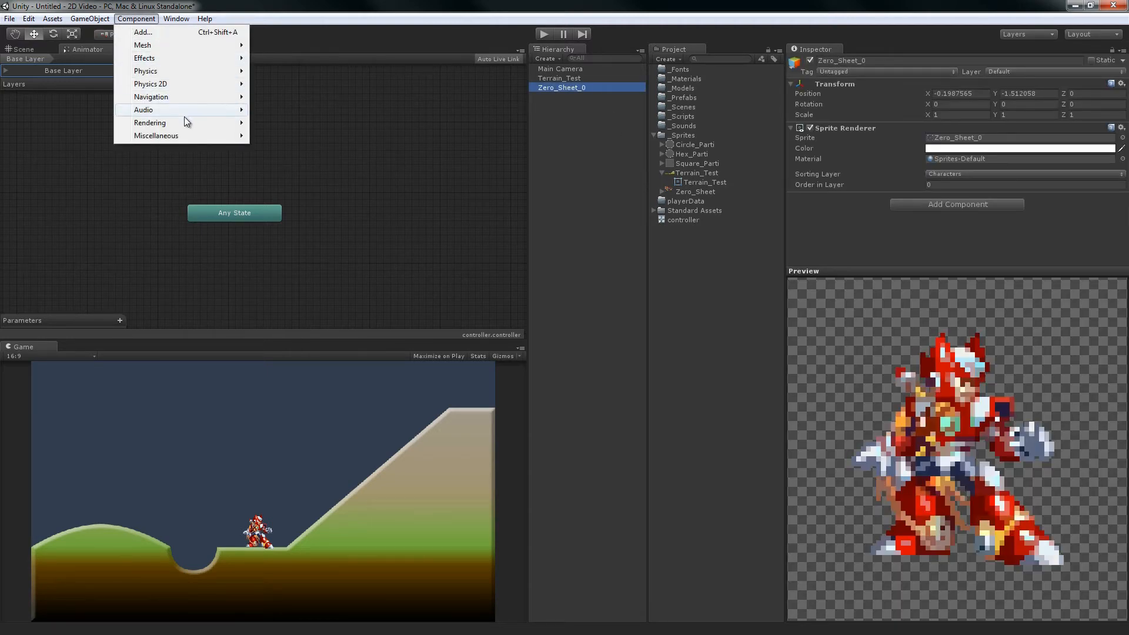
mouse_move(177, 138)
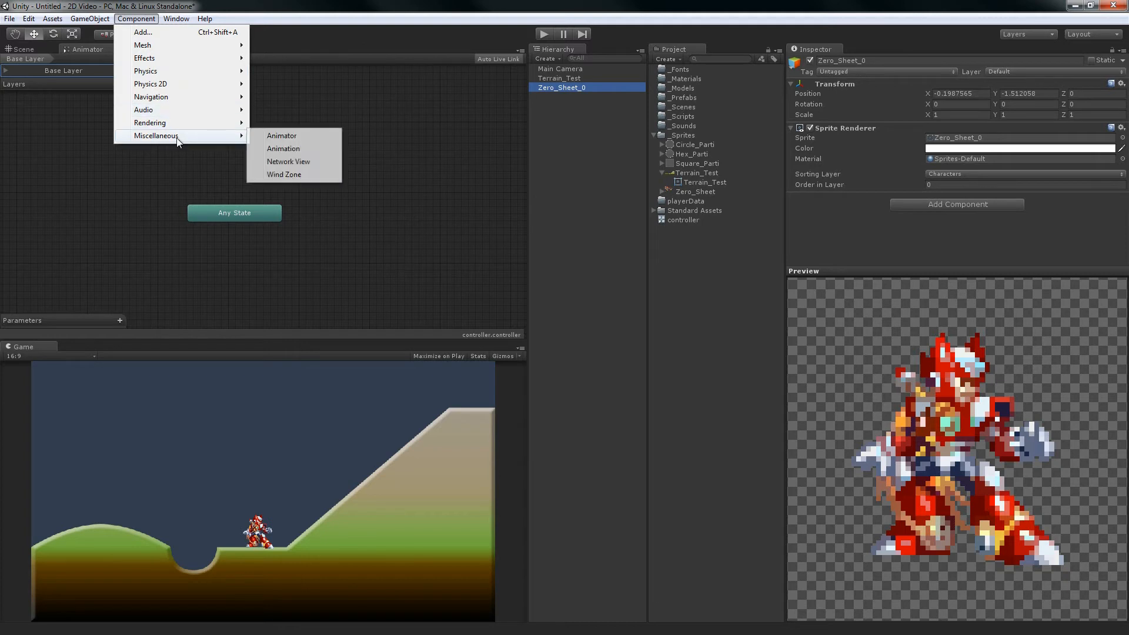
click(319, 148)
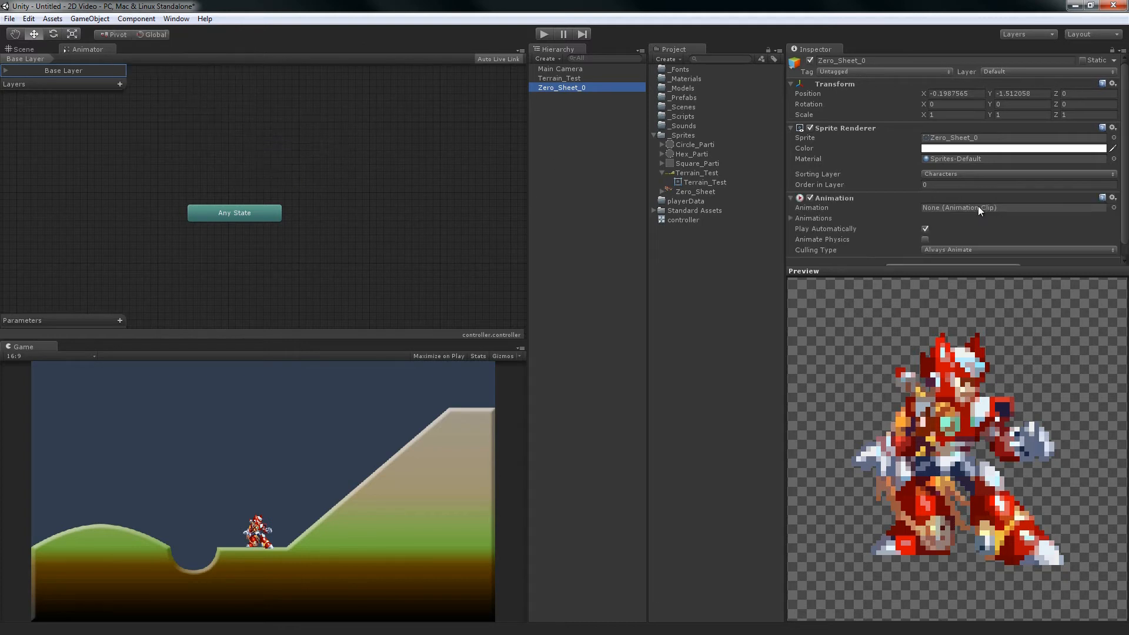
scroll(978, 209, down, 1)
click(808, 206)
scroll(952, 207, down, 1)
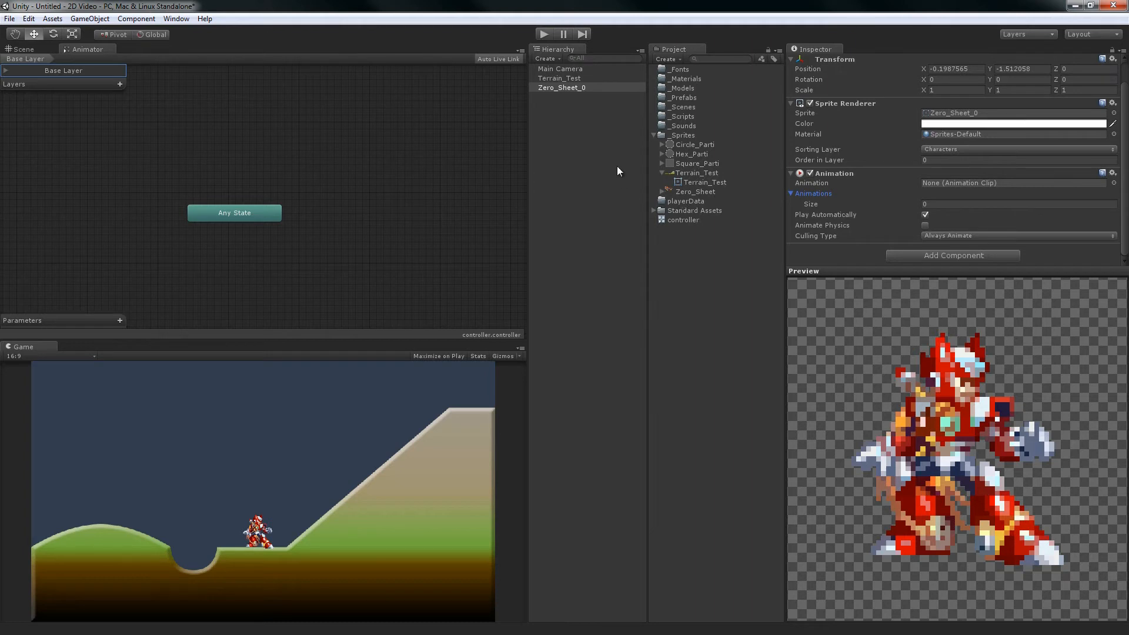
Open the Animation window and place it over the lower part of the editor, clear of the Animator graph.
drag(161, 177, 360, 259)
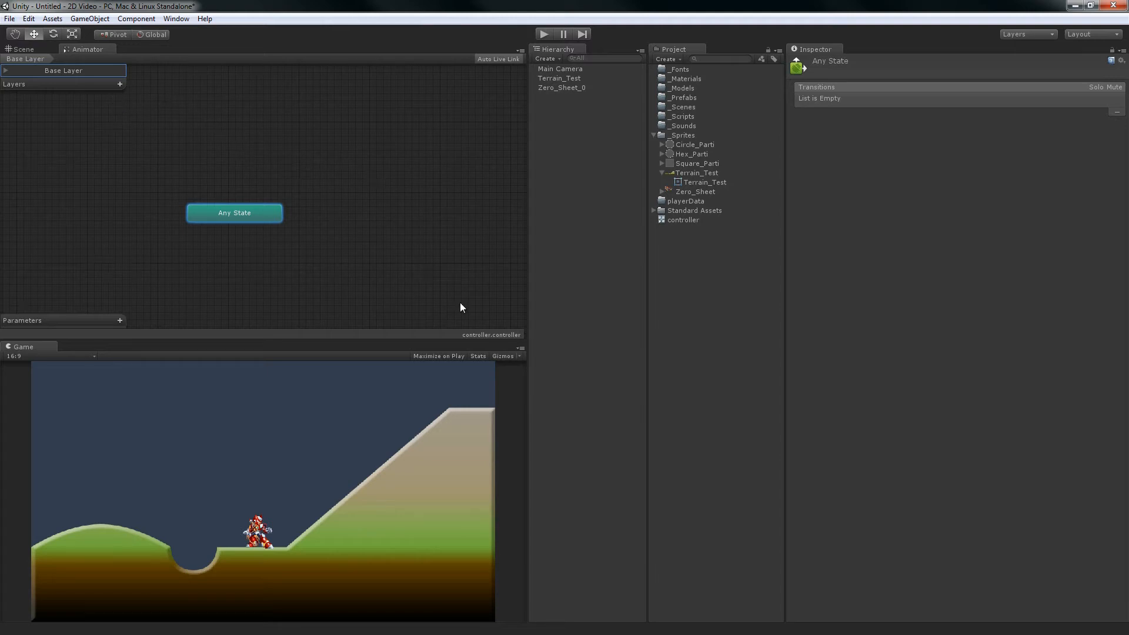
click(178, 20)
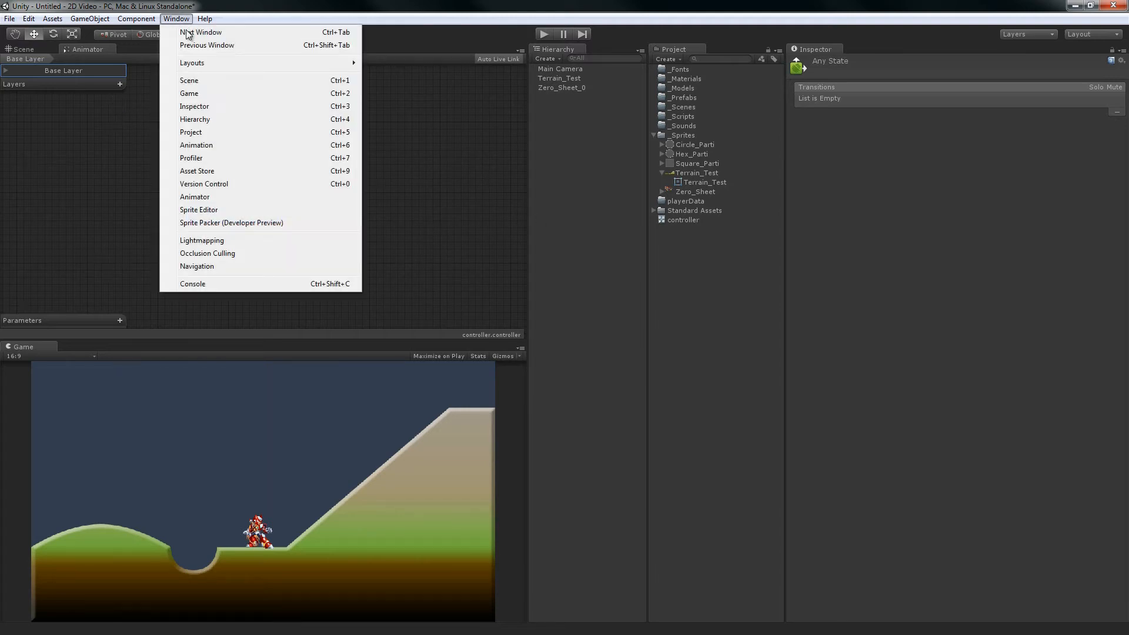
click(200, 144)
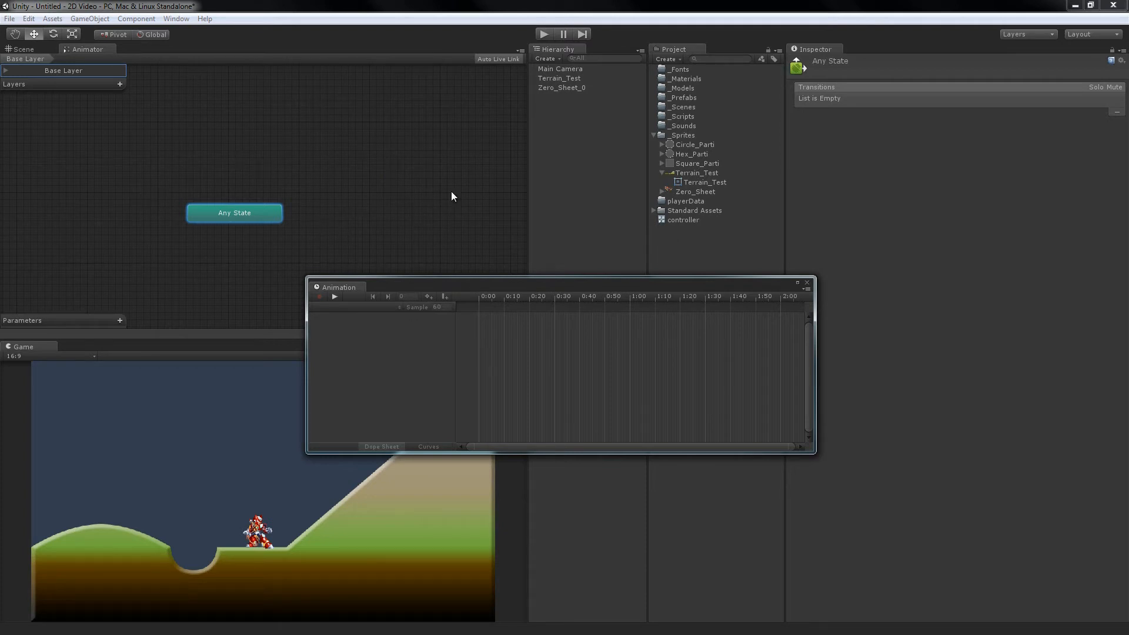
drag(500, 291, 495, 371)
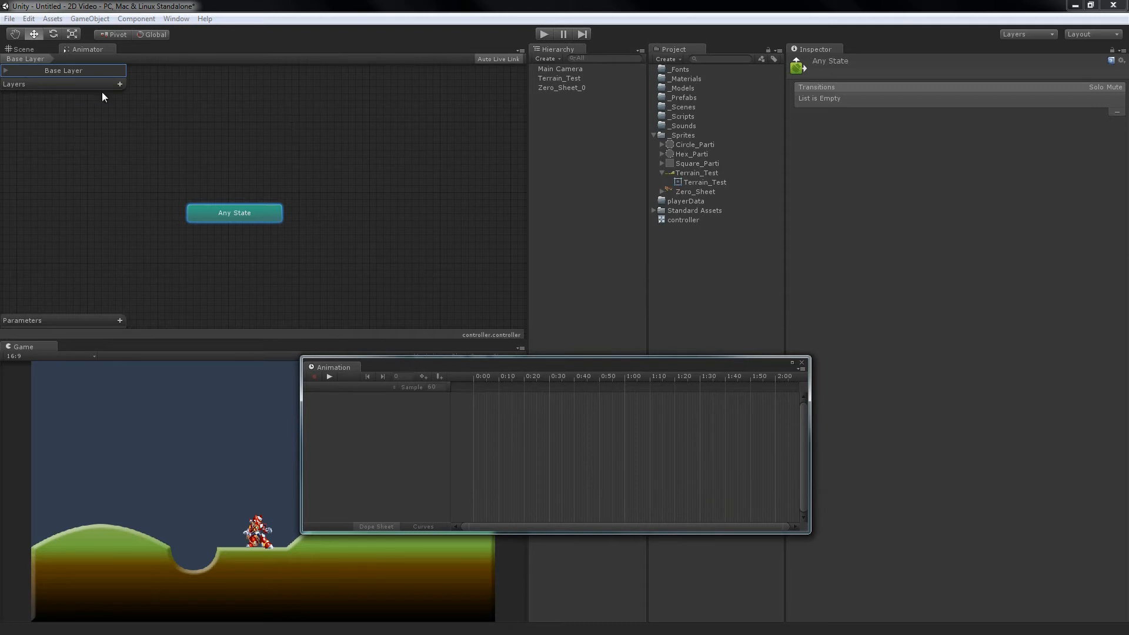
drag(401, 363, 427, 364)
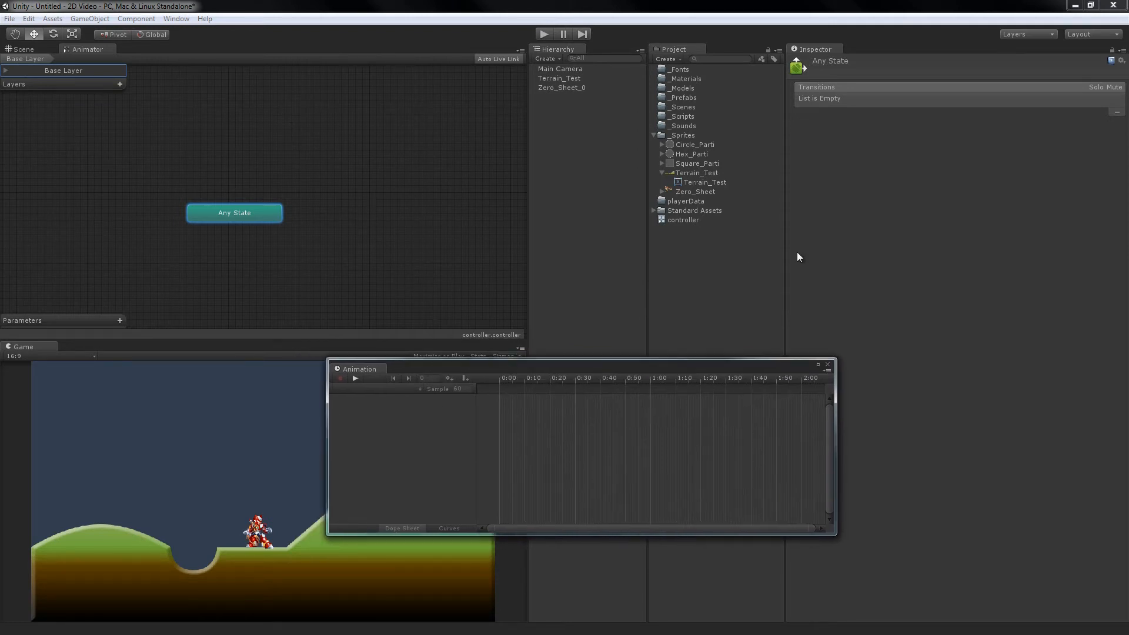
Expand the Zero_Sheet sprites and create an animation clip for the Zero_Sheet_0 object, saved as New Animation.anim in the Assets folder.
click(663, 192)
drag(705, 201, 502, 426)
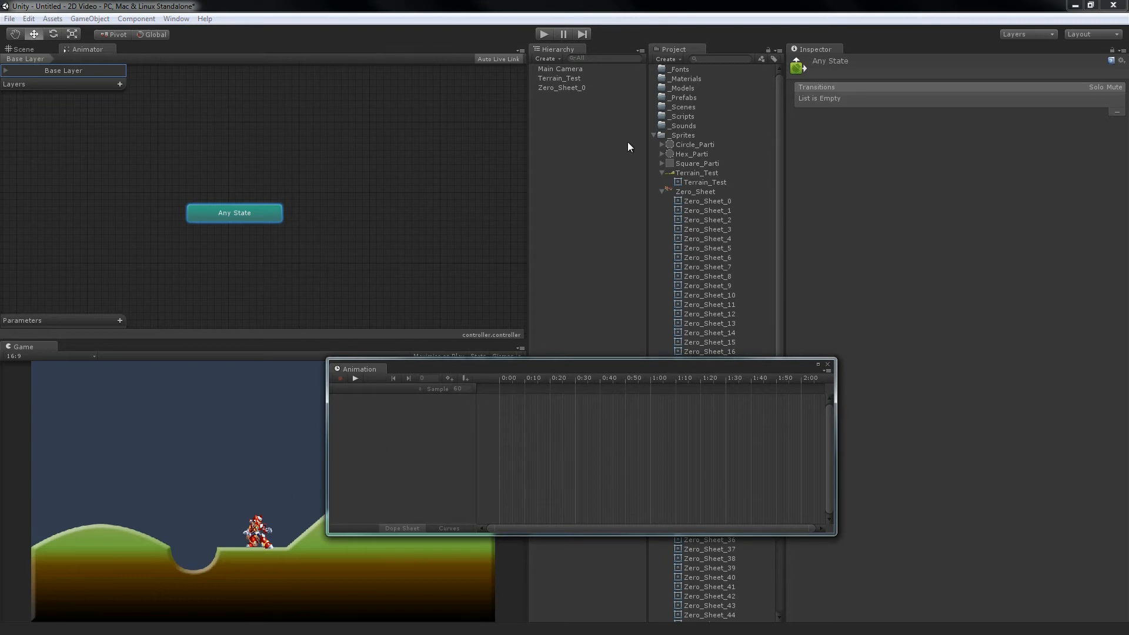
click(575, 88)
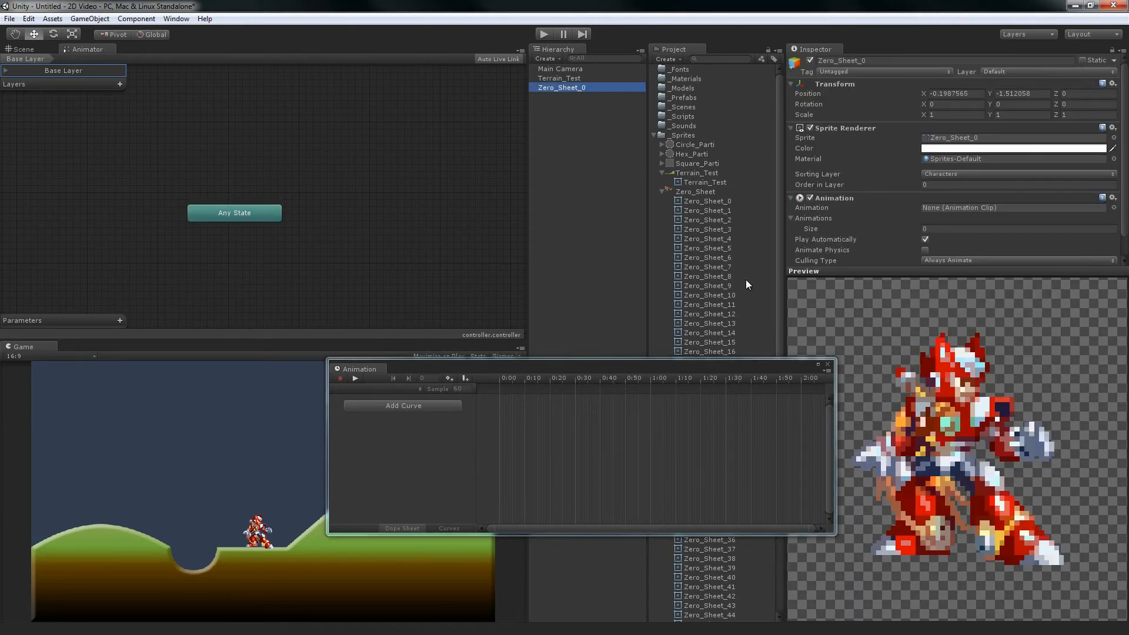
click(849, 200)
click(849, 200)
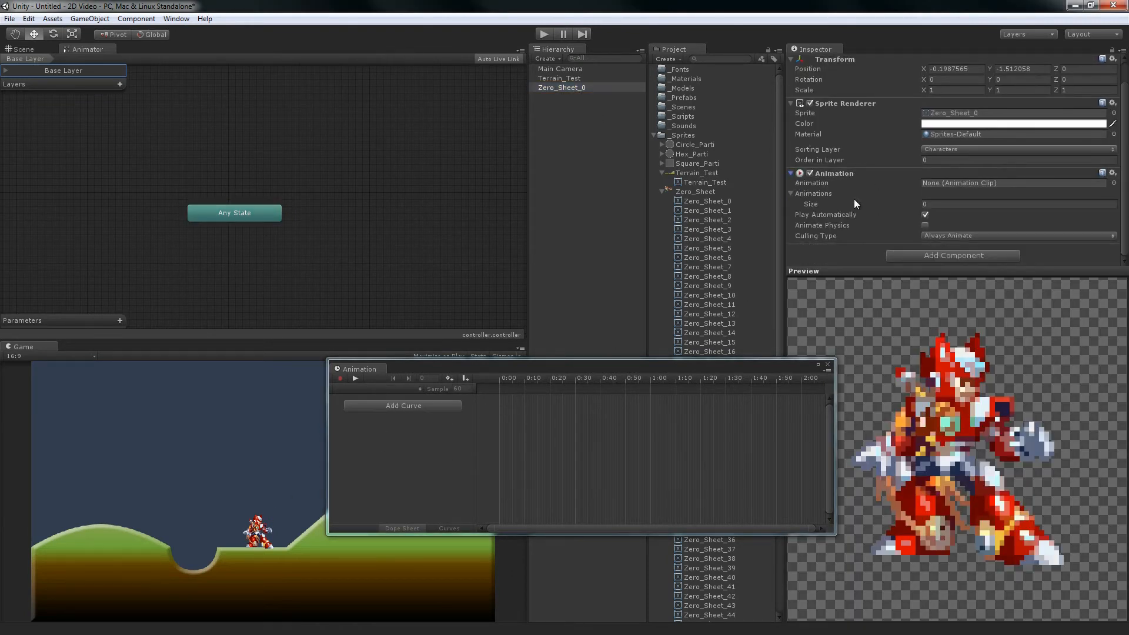
click(825, 139)
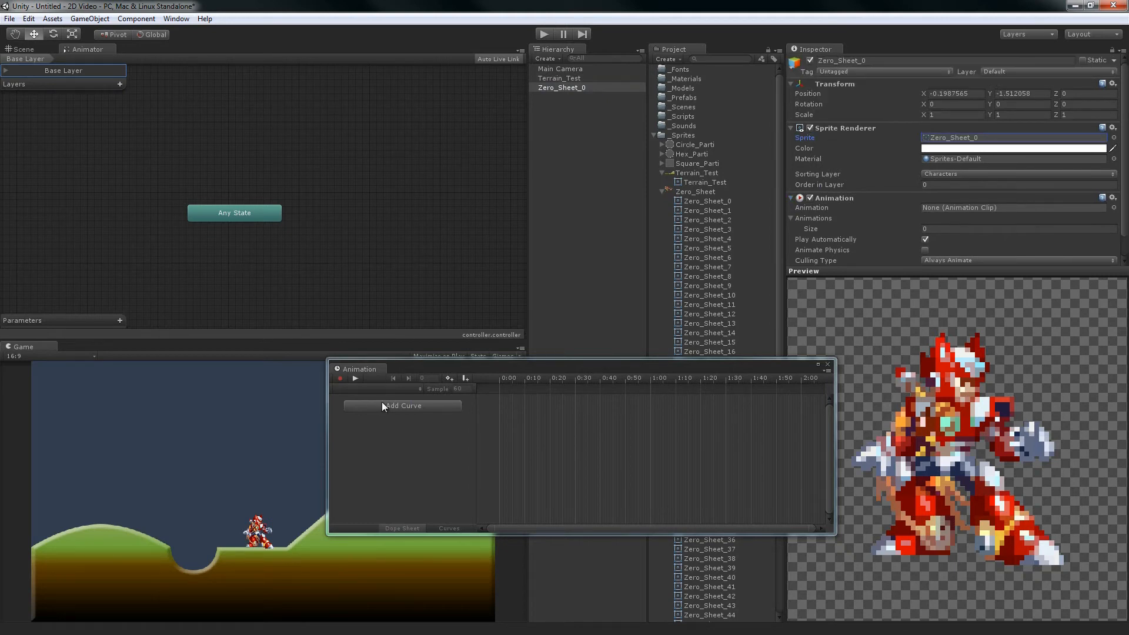
click(423, 407)
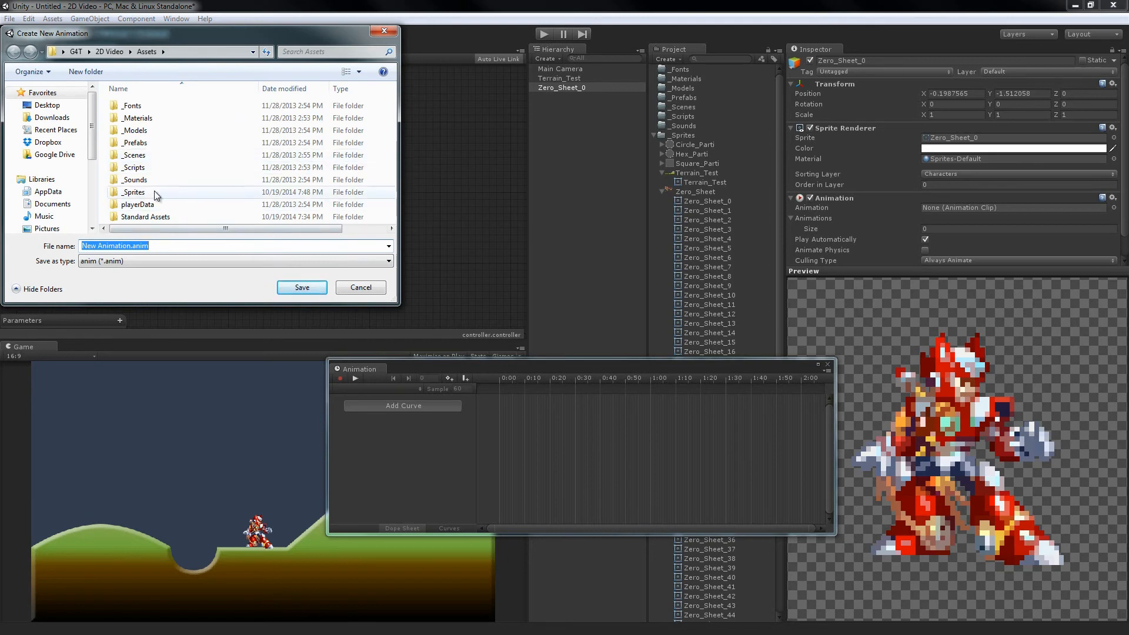
click(316, 291)
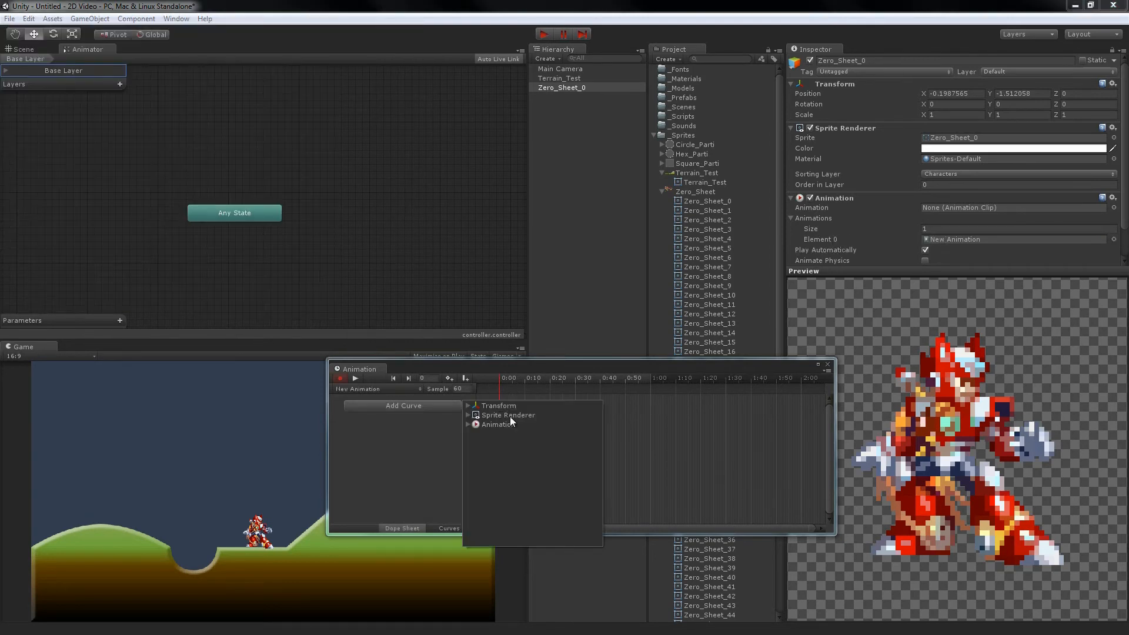
Add a curve for the Sprite Renderer's Sprite property to the new animation clip.
click(469, 415)
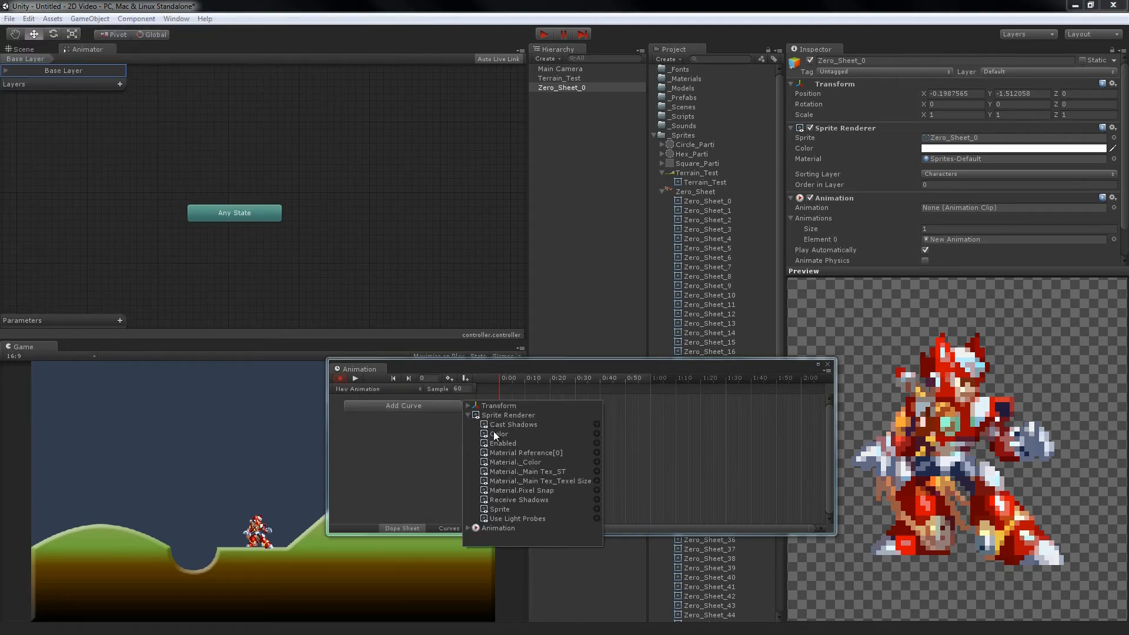
click(502, 509)
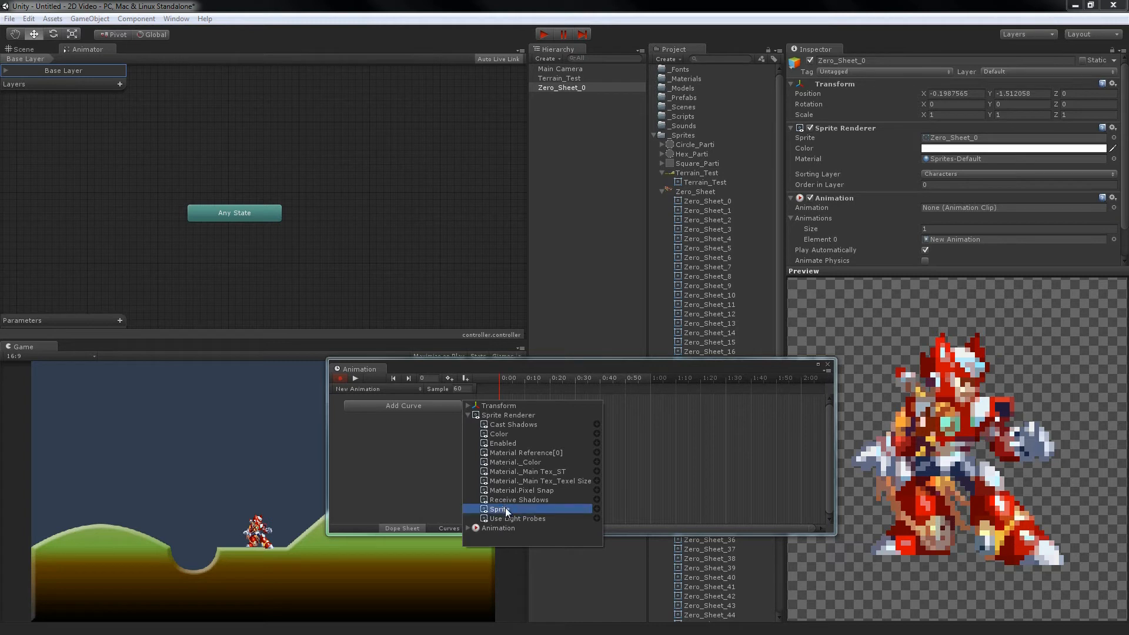
click(596, 509)
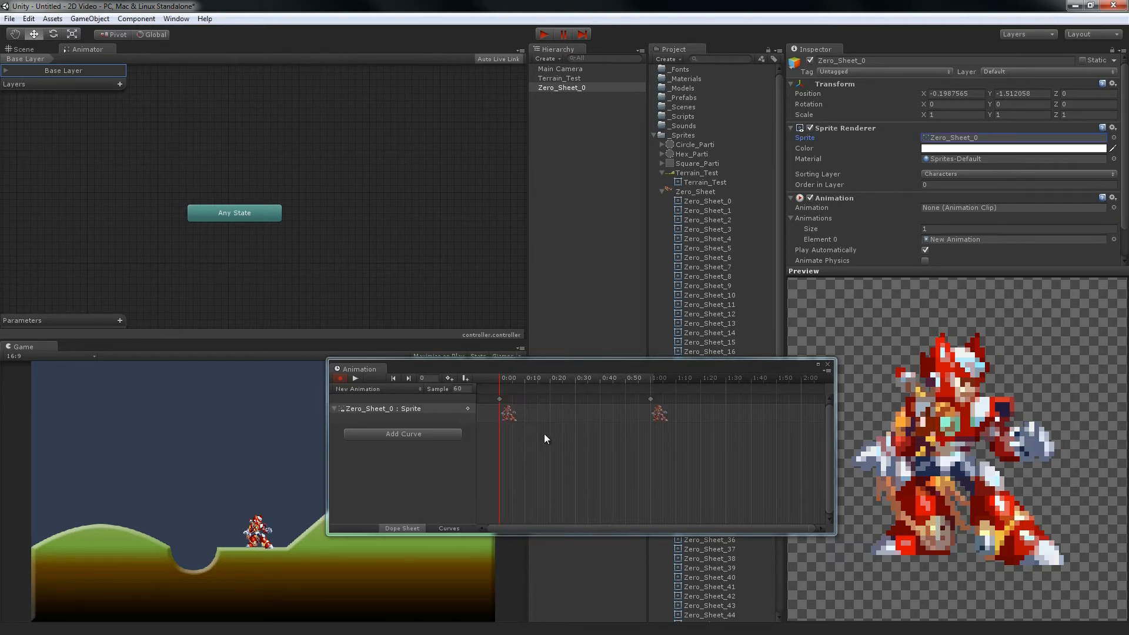
Add successive Zero_Sheet sprites, starting with Zero_Sheet_1, as keyframes about every 10 frames from frame 10 to about frame 40.
click(542, 377)
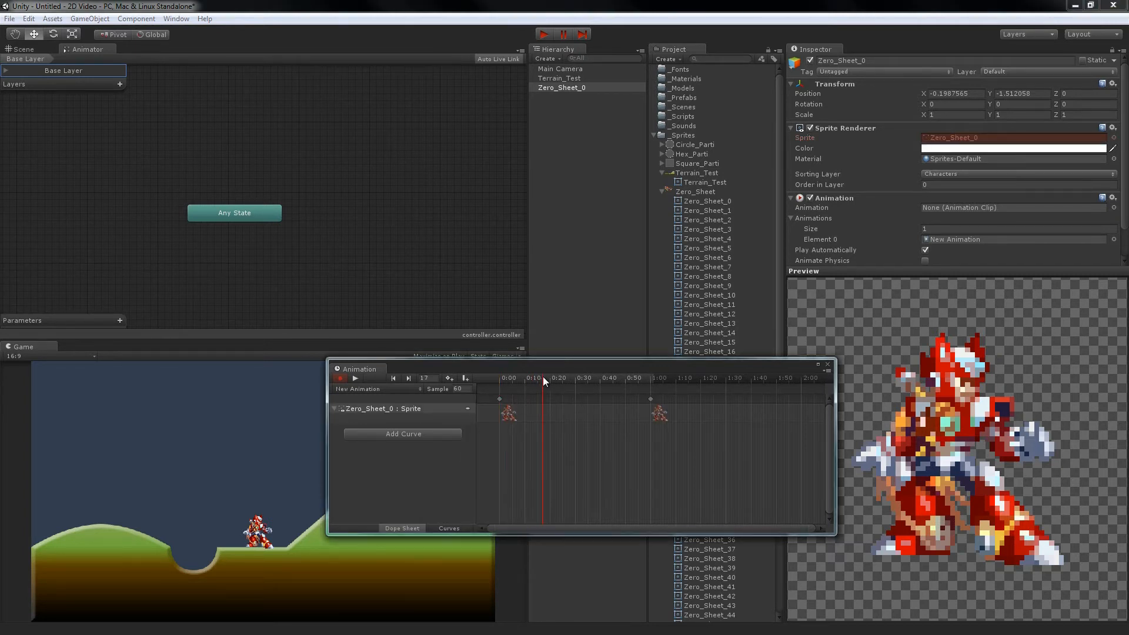
drag(710, 209, 525, 398)
drag(717, 220, 558, 412)
drag(729, 243, 590, 399)
drag(718, 249, 600, 399)
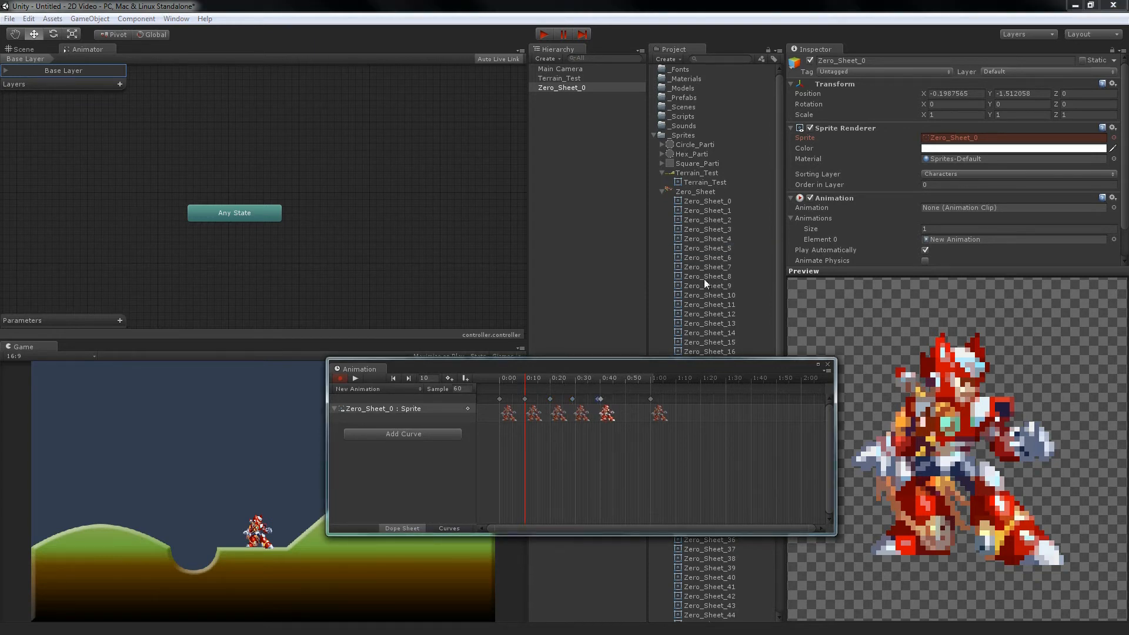
Adjust the timing of the last added sprite keyframe, placing it at about frame 39.
click(600, 412)
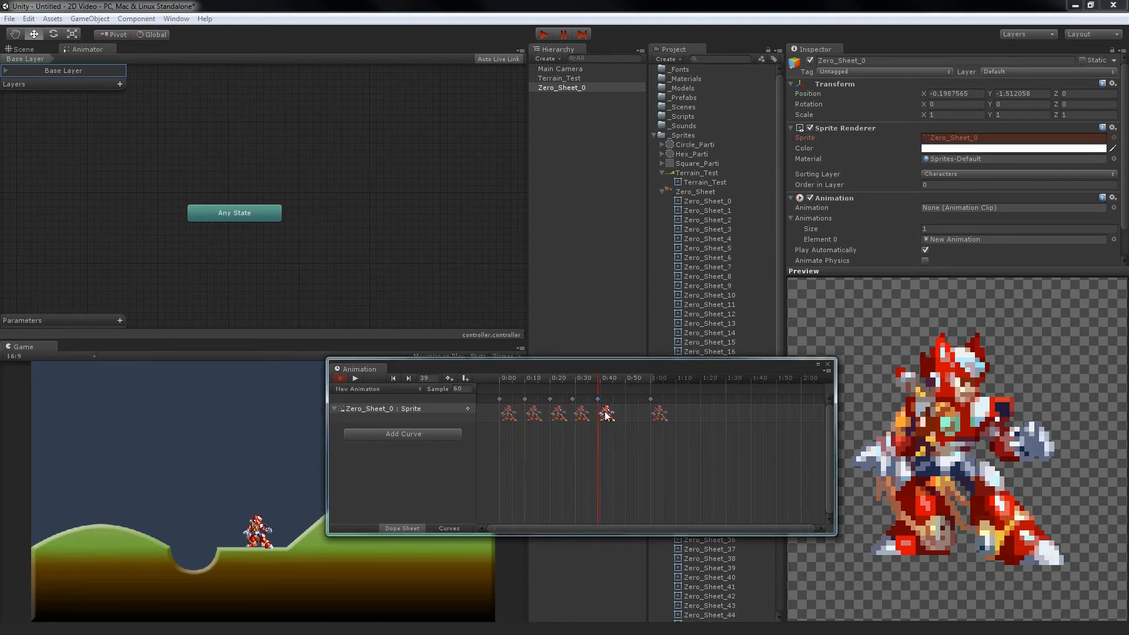
drag(599, 399, 605, 403)
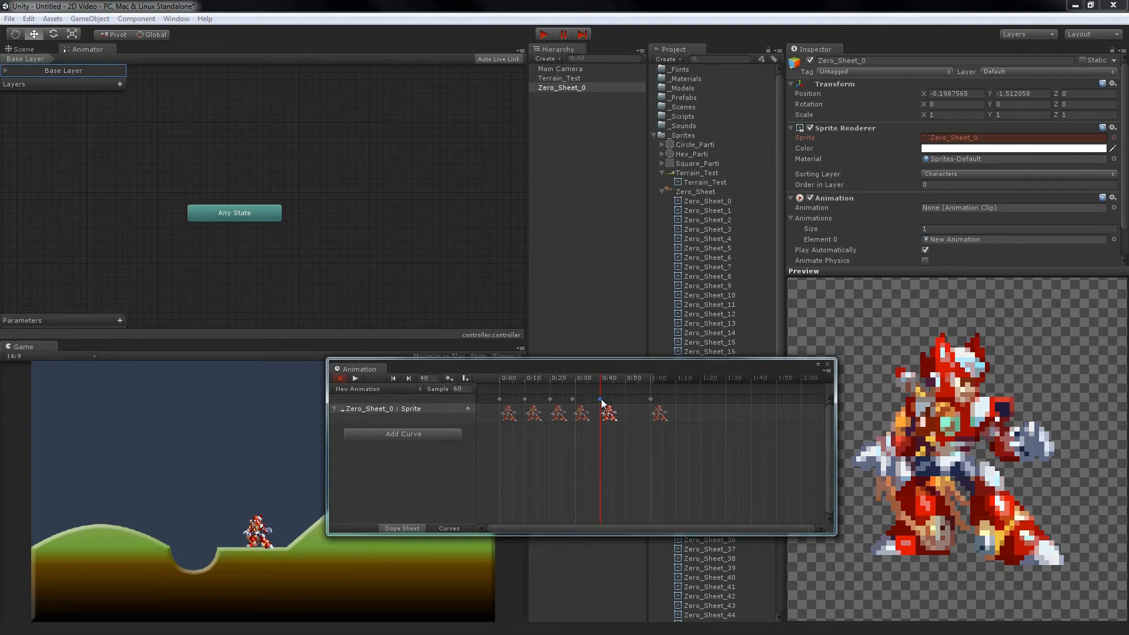
drag(602, 402, 600, 403)
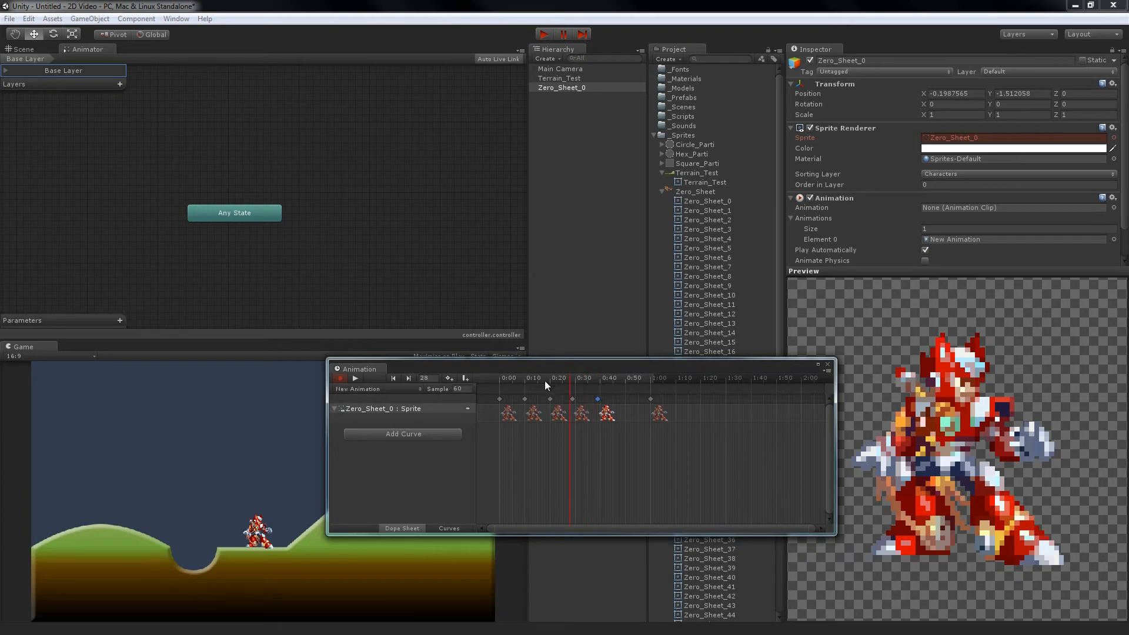
Scrub through and play the sprite animation clip to preview it, and close the Animation window.
click(489, 377)
drag(542, 368, 710, 385)
click(532, 404)
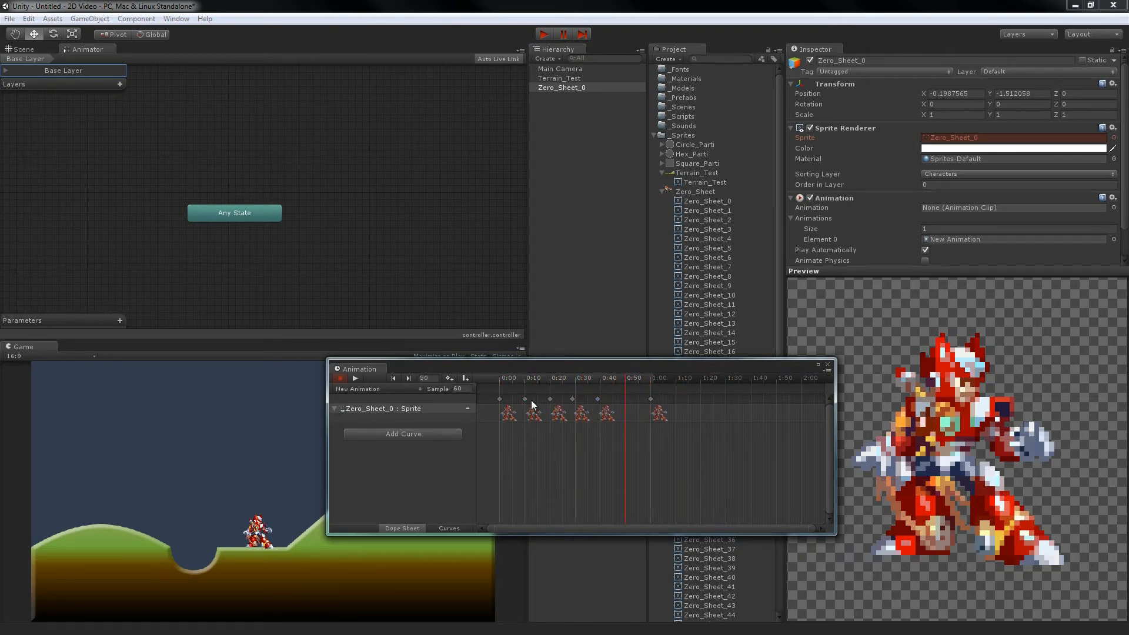
click(356, 378)
click(827, 366)
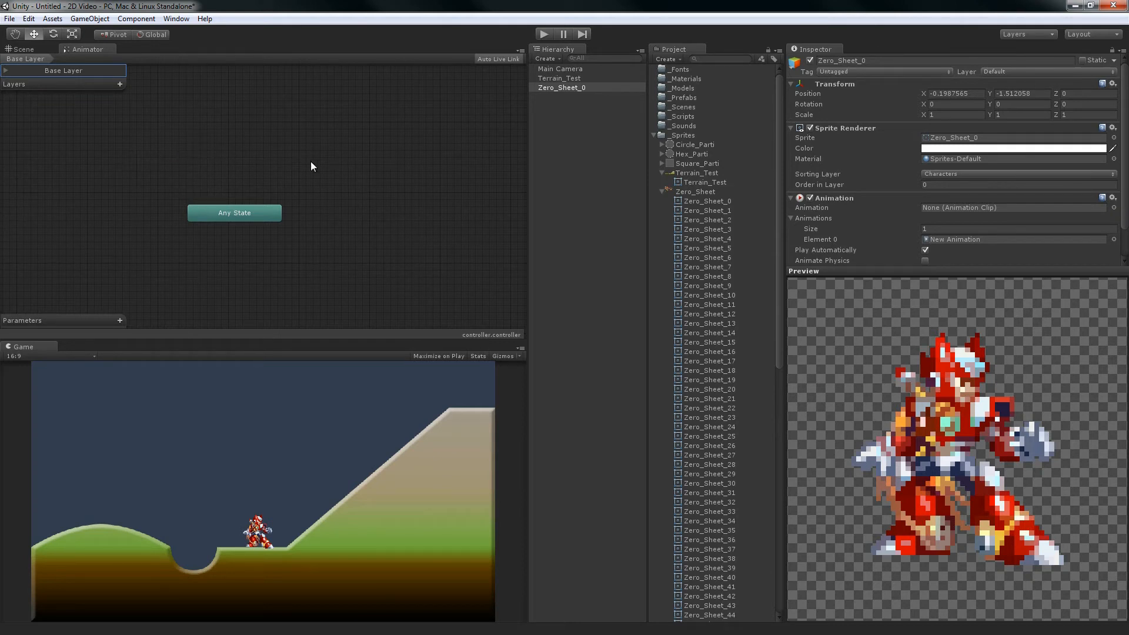
Create an empty state in the animator controller's Base Layer.
click(227, 210)
right_click(222, 165)
mouse_move(282, 173)
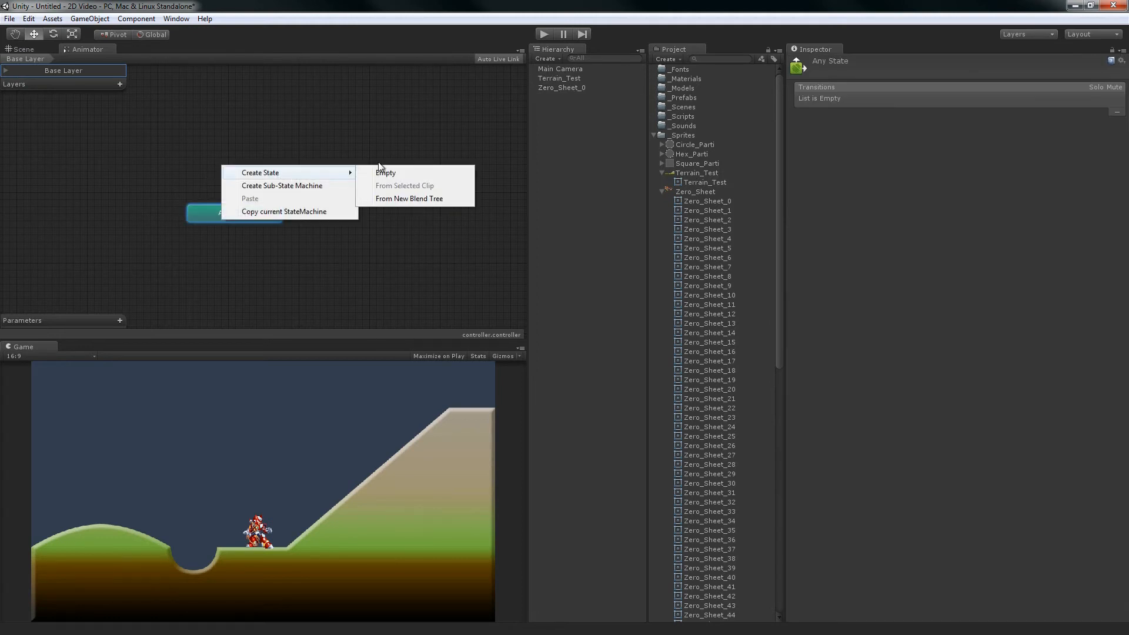
click(382, 172)
click(268, 167)
Make a transition from Any State to New State, and place New State higher in the graph.
click(259, 209)
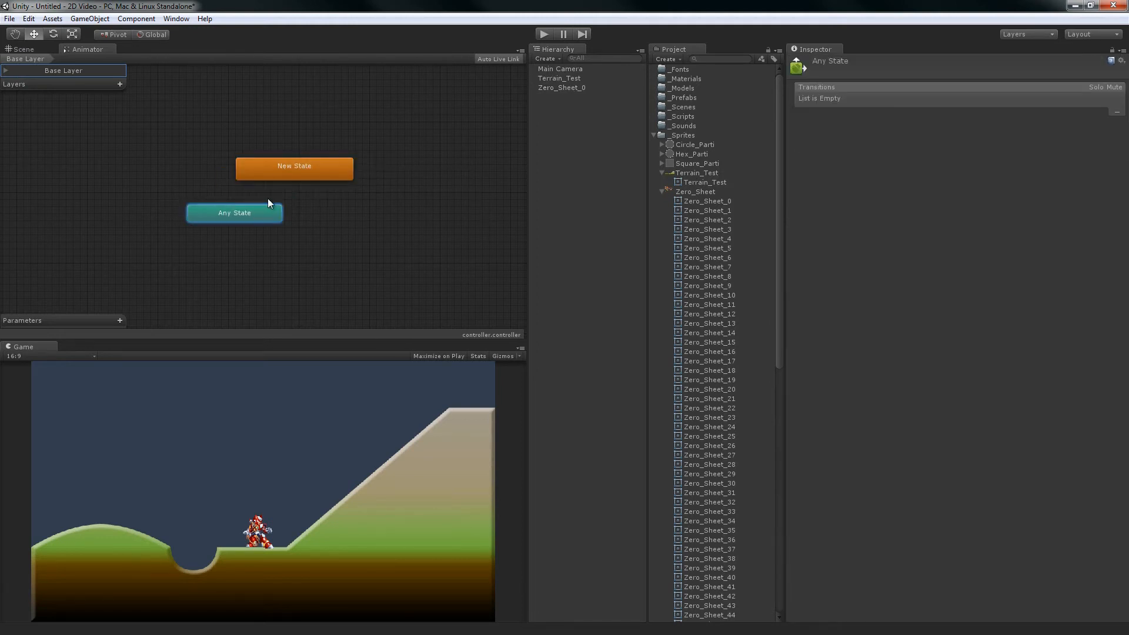
right_click(240, 213)
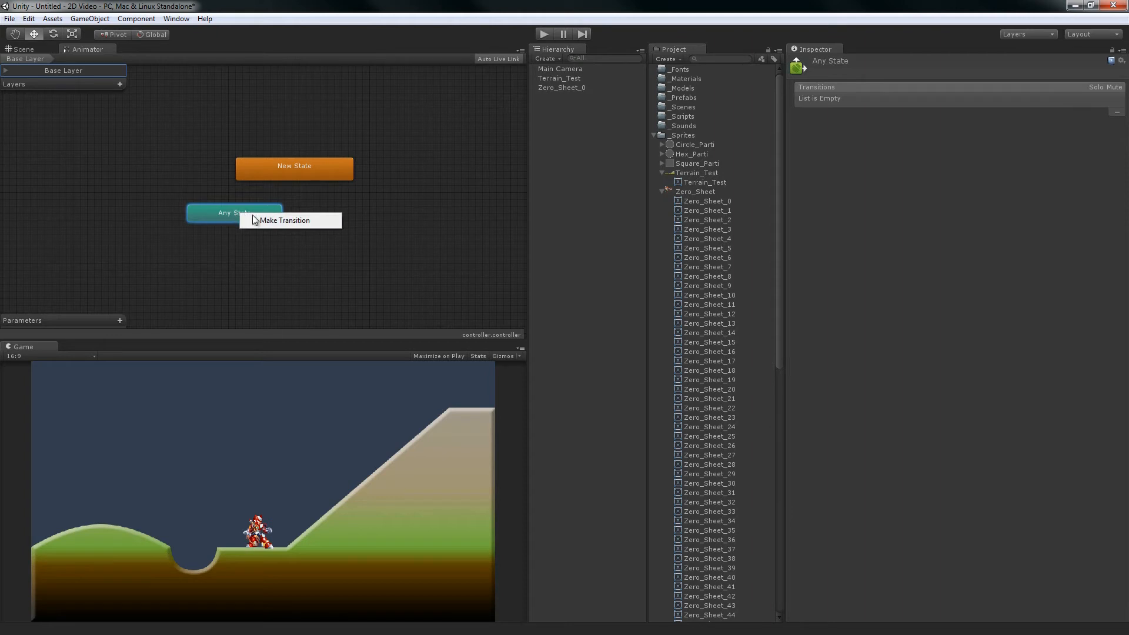
click(276, 219)
click(288, 174)
drag(304, 165, 290, 137)
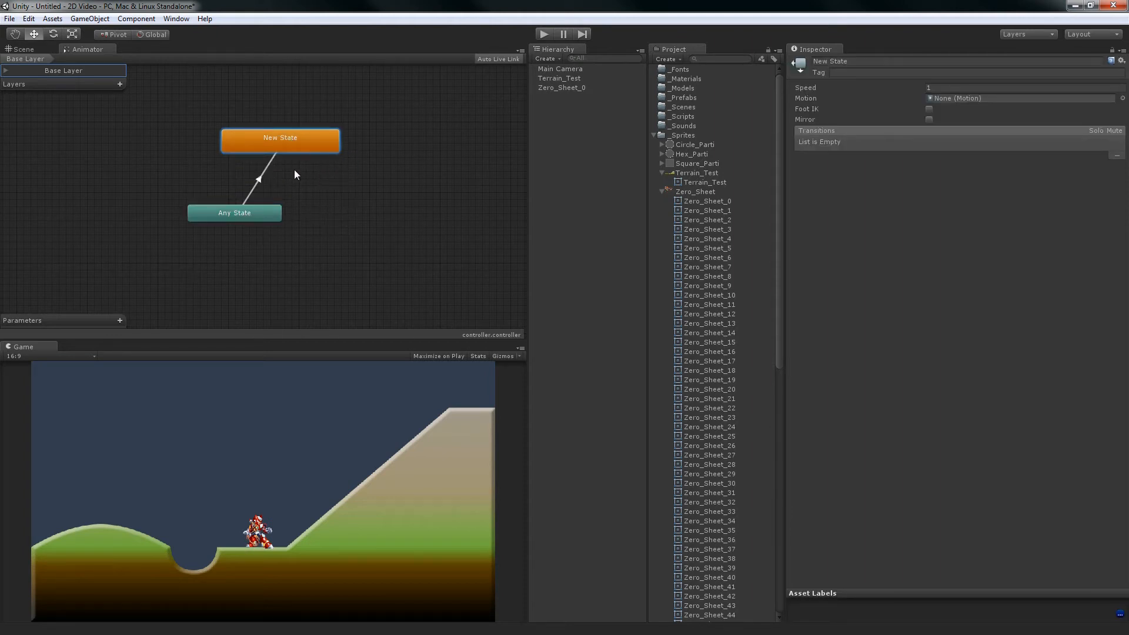
Examine the Any State to New State transition and the available options for its condition.
right_click(258, 177)
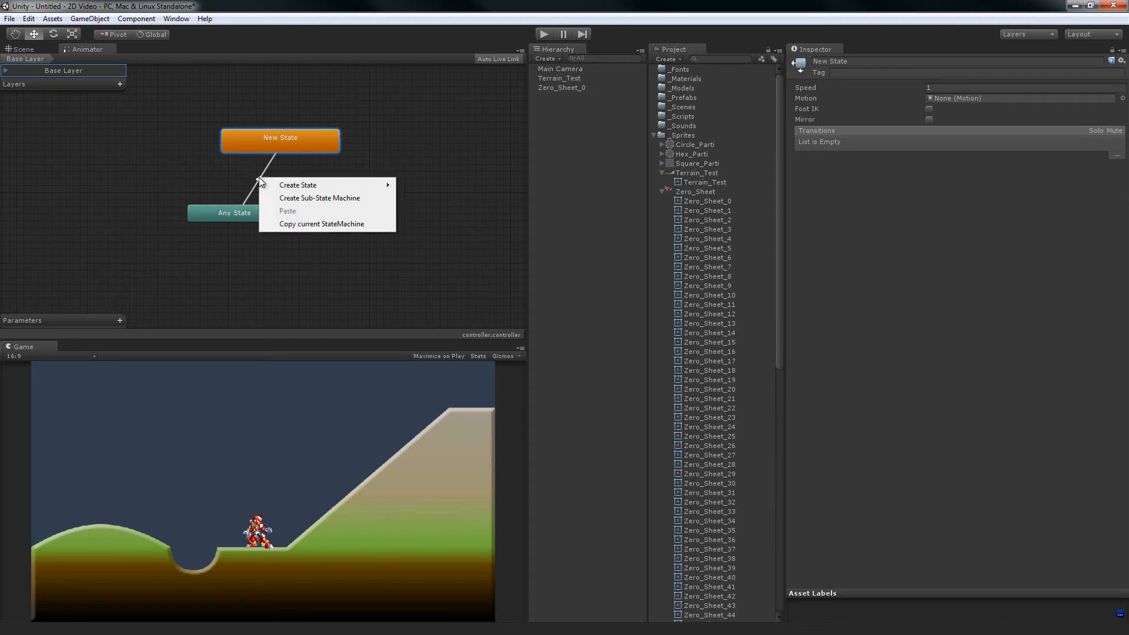
mouse_move(263, 189)
click(244, 170)
click(256, 178)
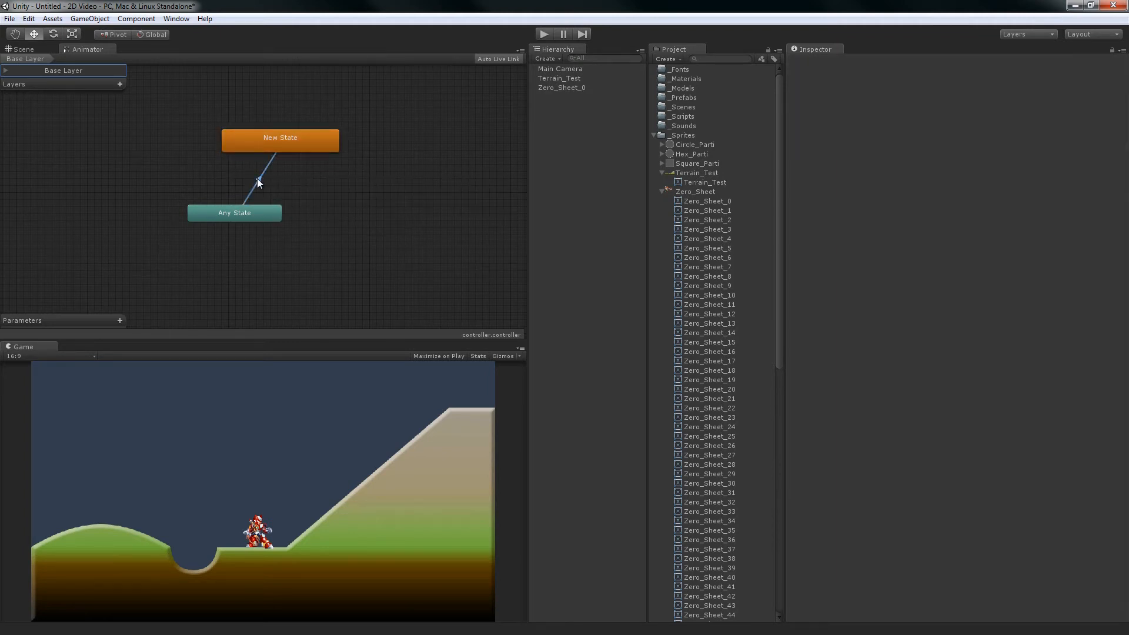
click(872, 224)
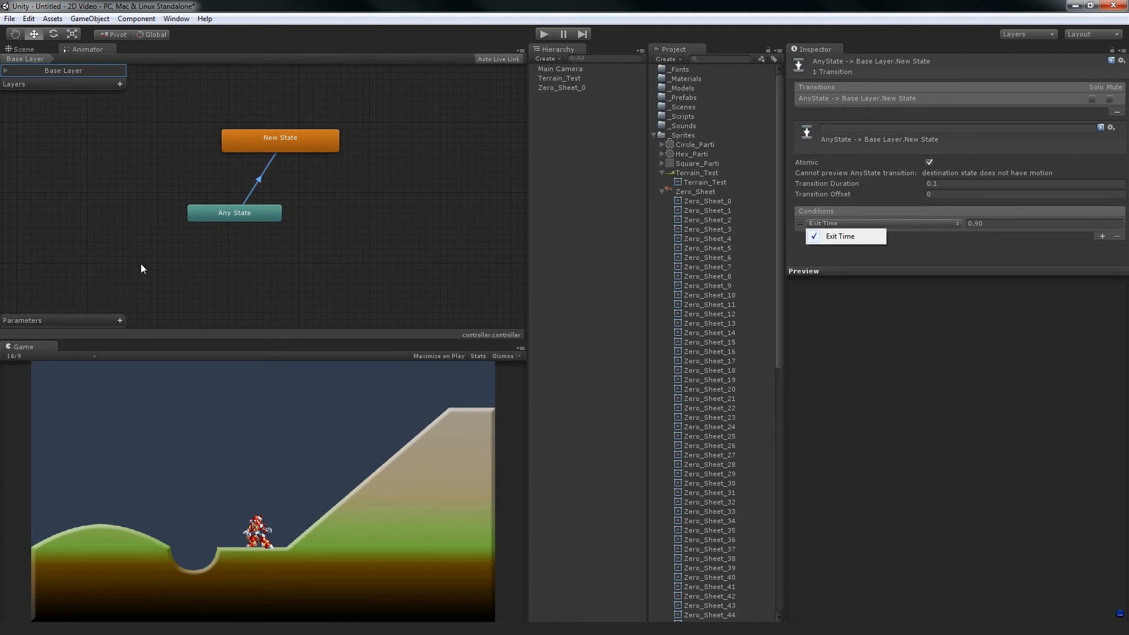
Rearrange the Any State and New State nodes in the animator graph.
click(250, 215)
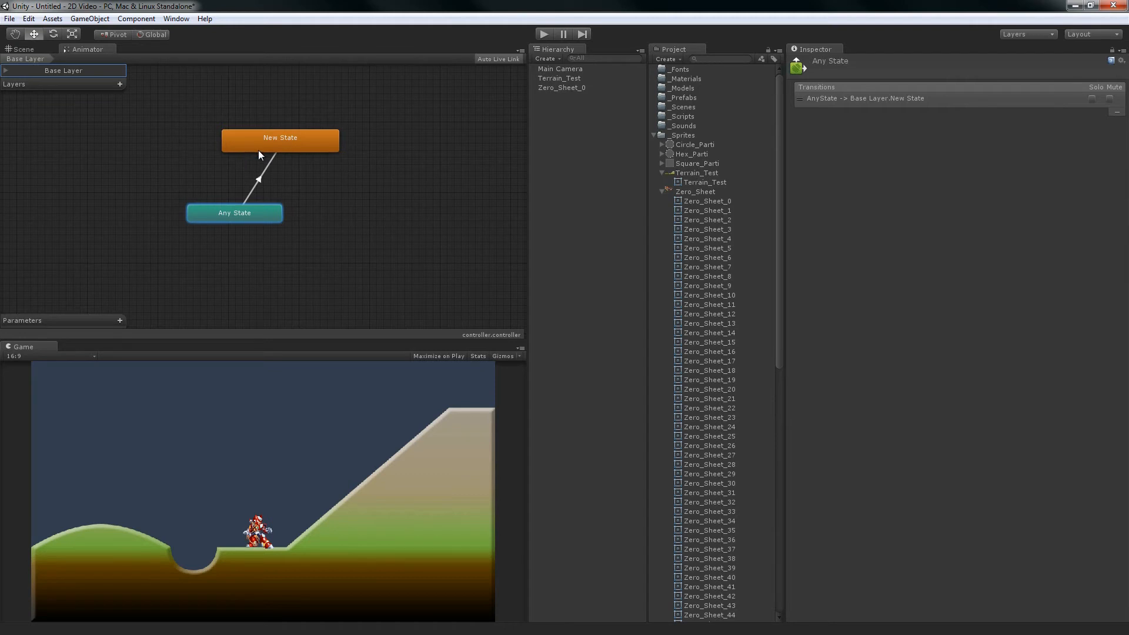
drag(259, 150, 259, 142)
drag(241, 220, 220, 229)
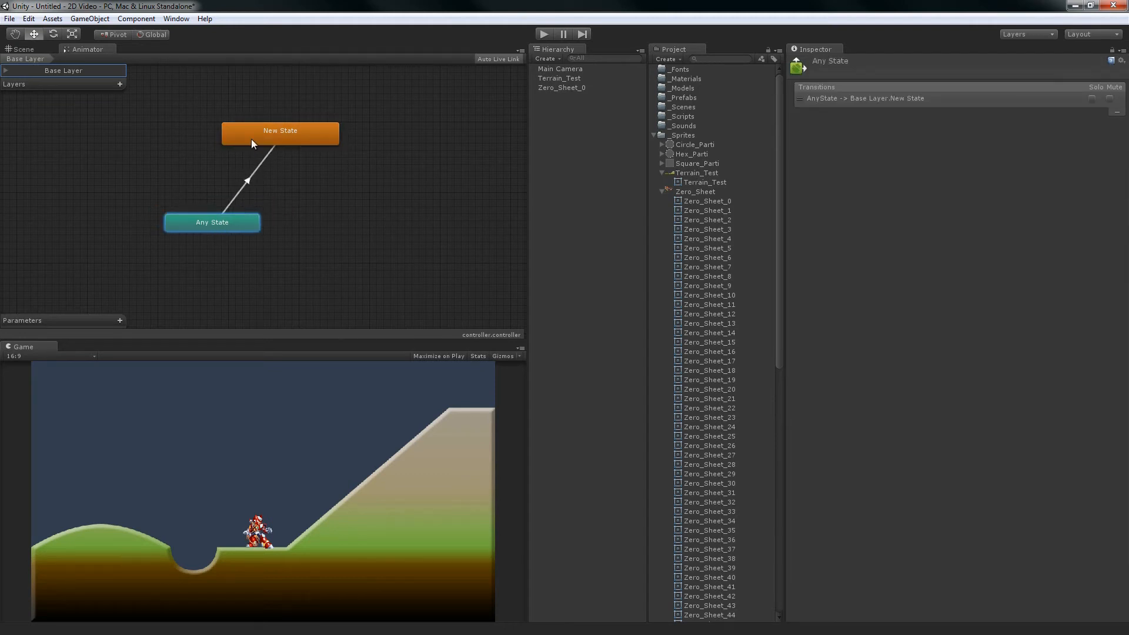
drag(252, 139, 254, 156)
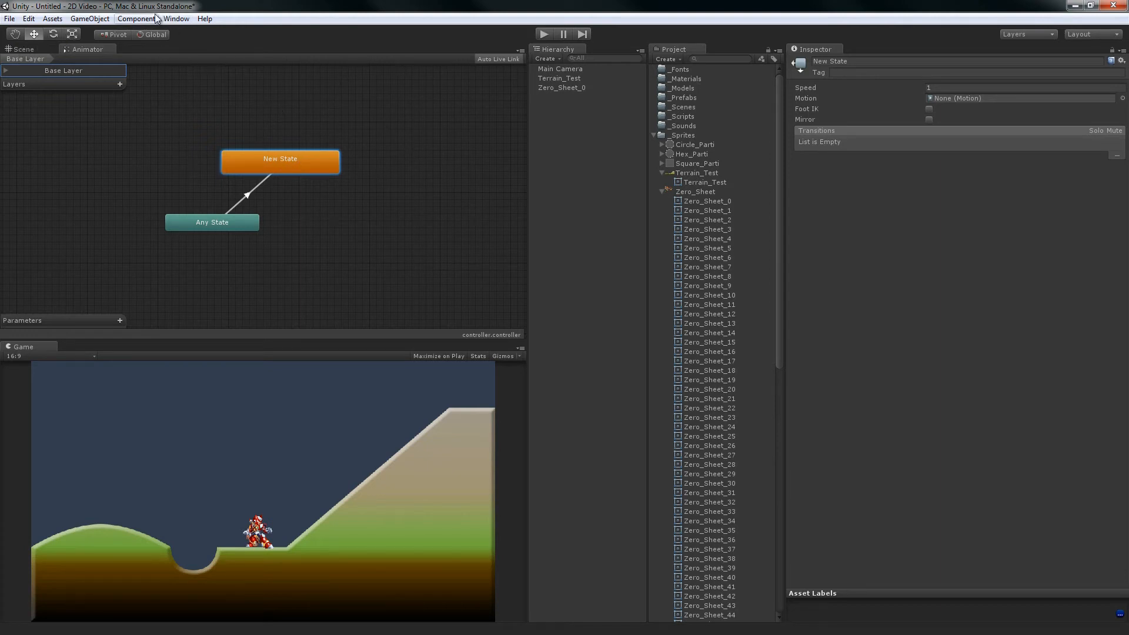
click(176, 19)
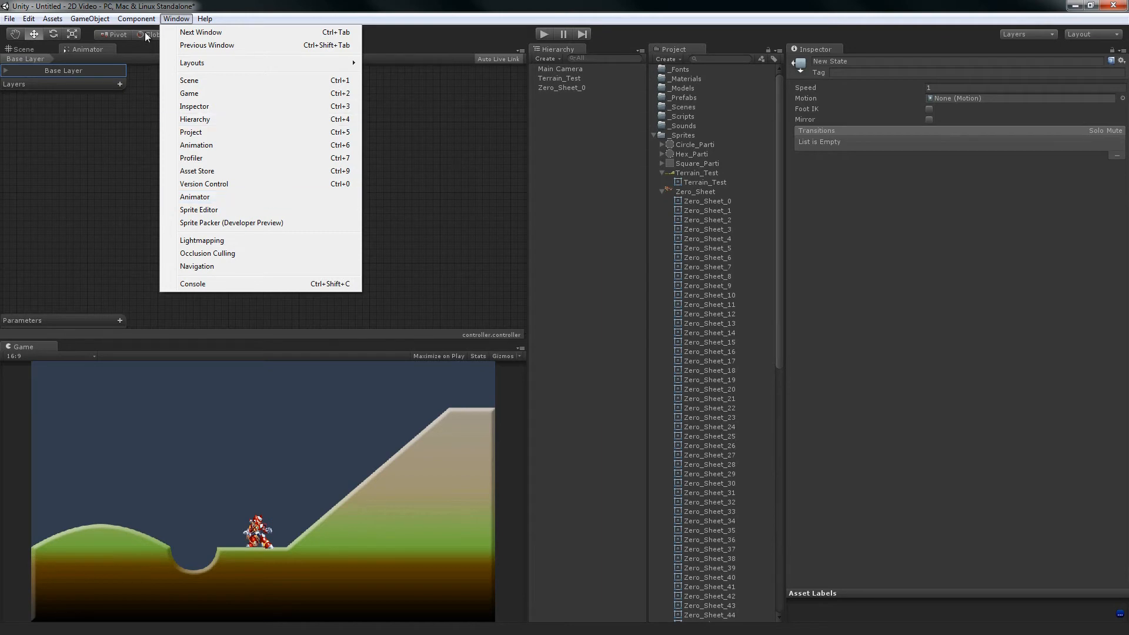
click(177, 18)
click(310, 114)
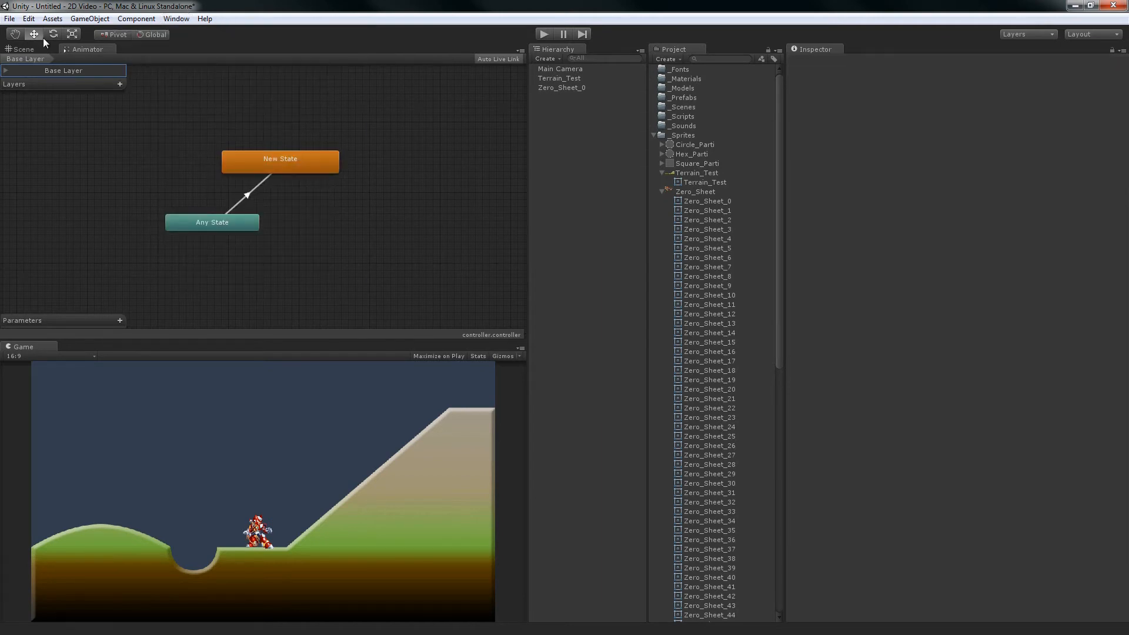
Return to the Scene view and collapse the Zero_Sheet sprite list in the project.
click(36, 48)
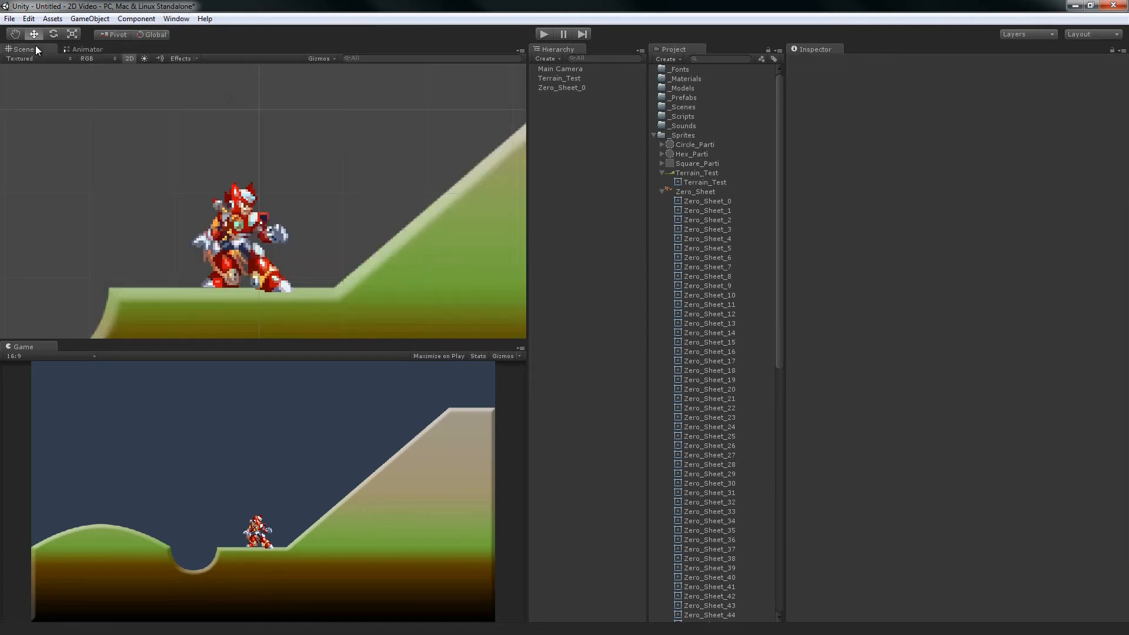
click(666, 192)
click(662, 192)
click(676, 229)
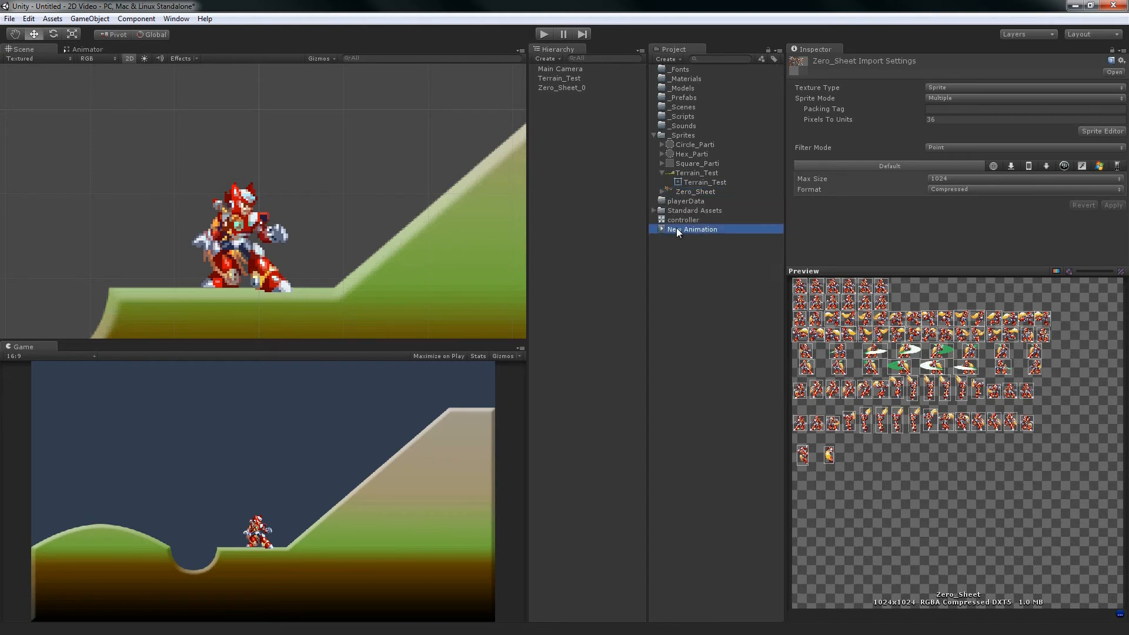
shift+click(673, 220)
key(Delete)
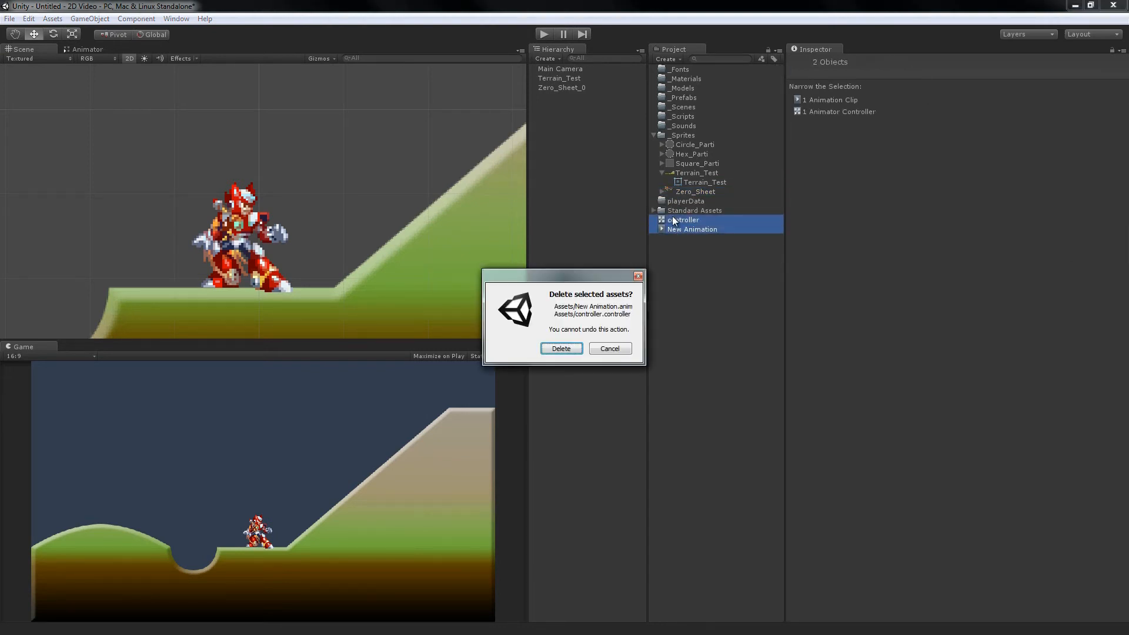
click(610, 347)
click(691, 221)
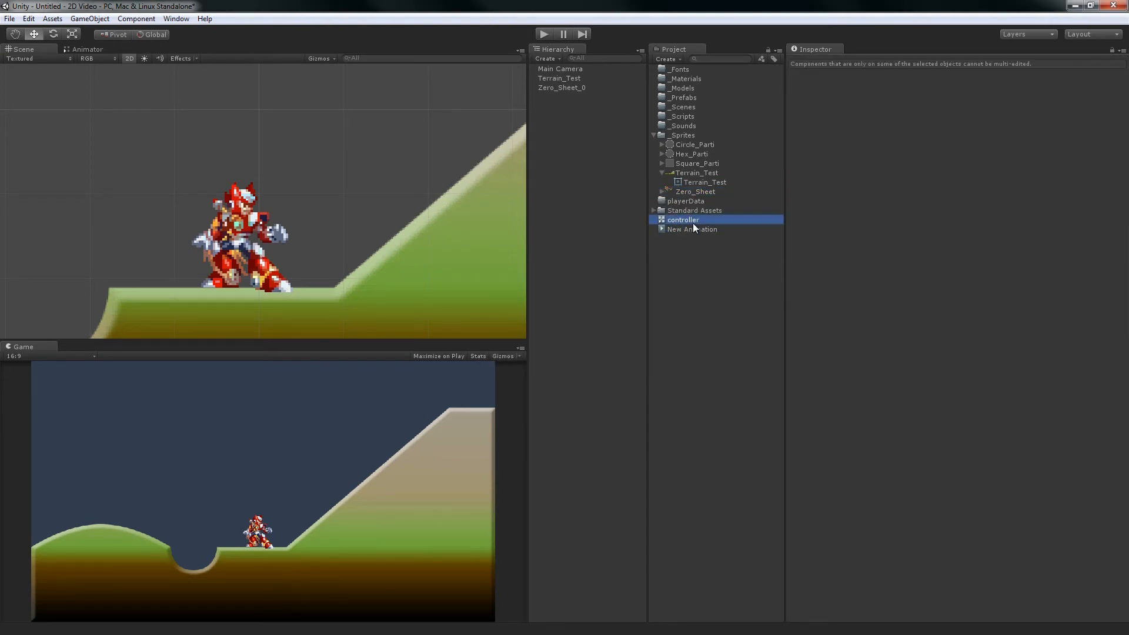
click(665, 59)
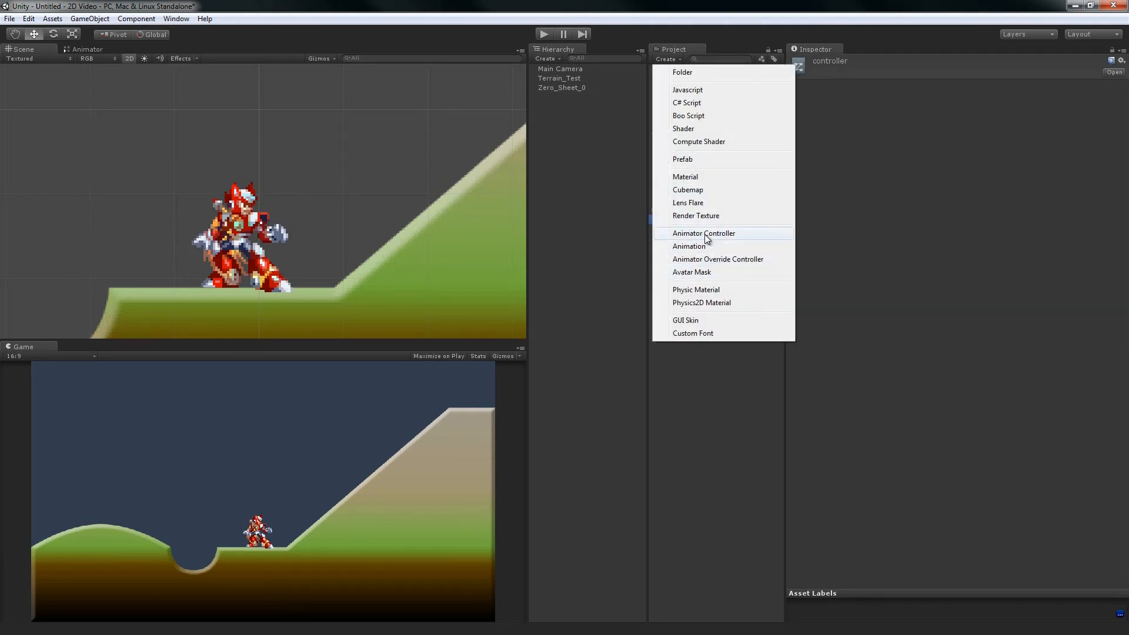
click(708, 33)
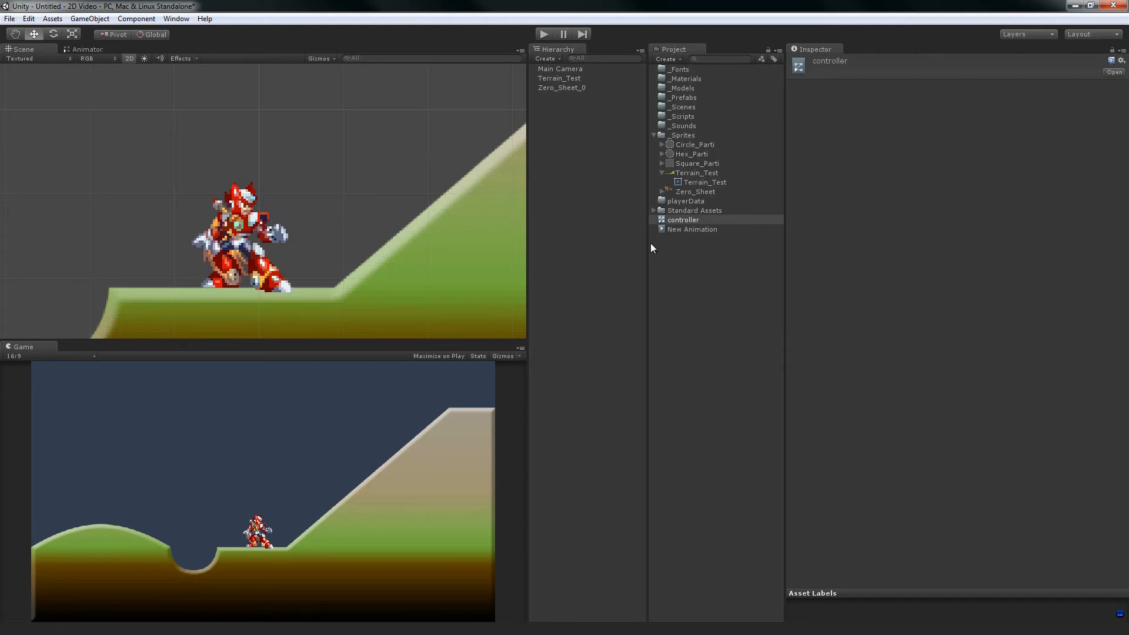
Delete the controller and New Animation assets from the project.
click(670, 223)
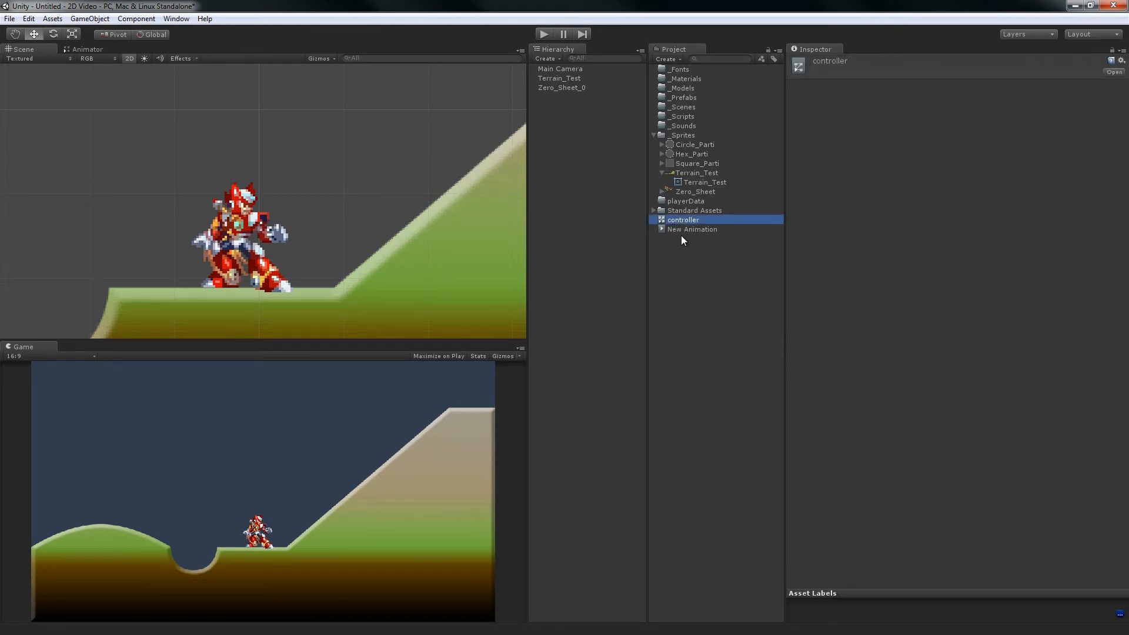
shift+click(685, 229)
key(Delete)
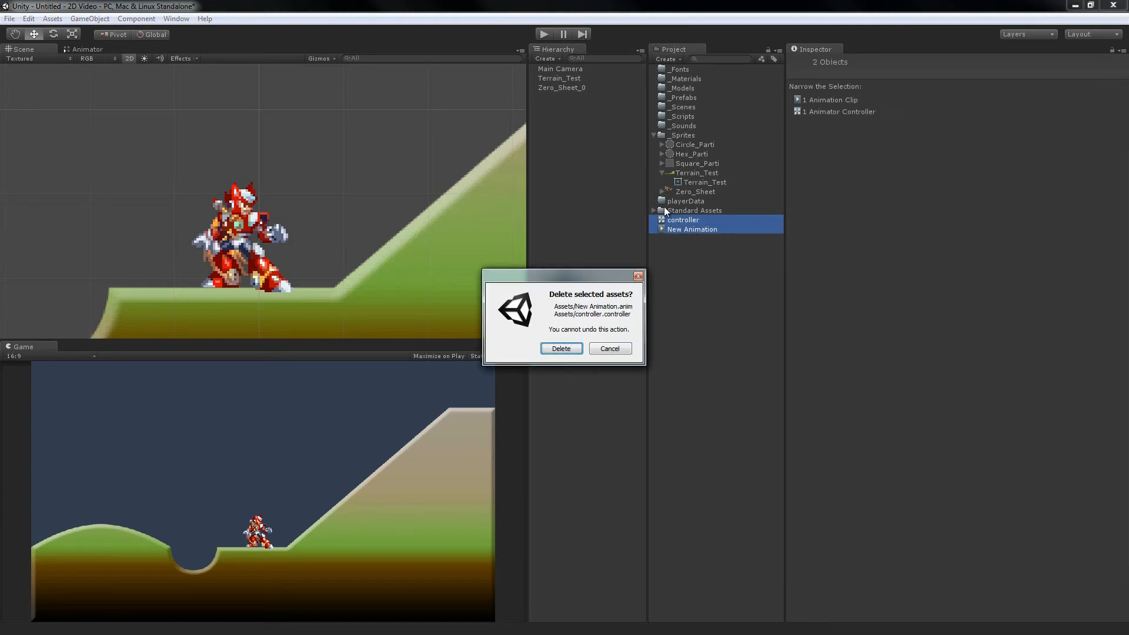
key(Return)
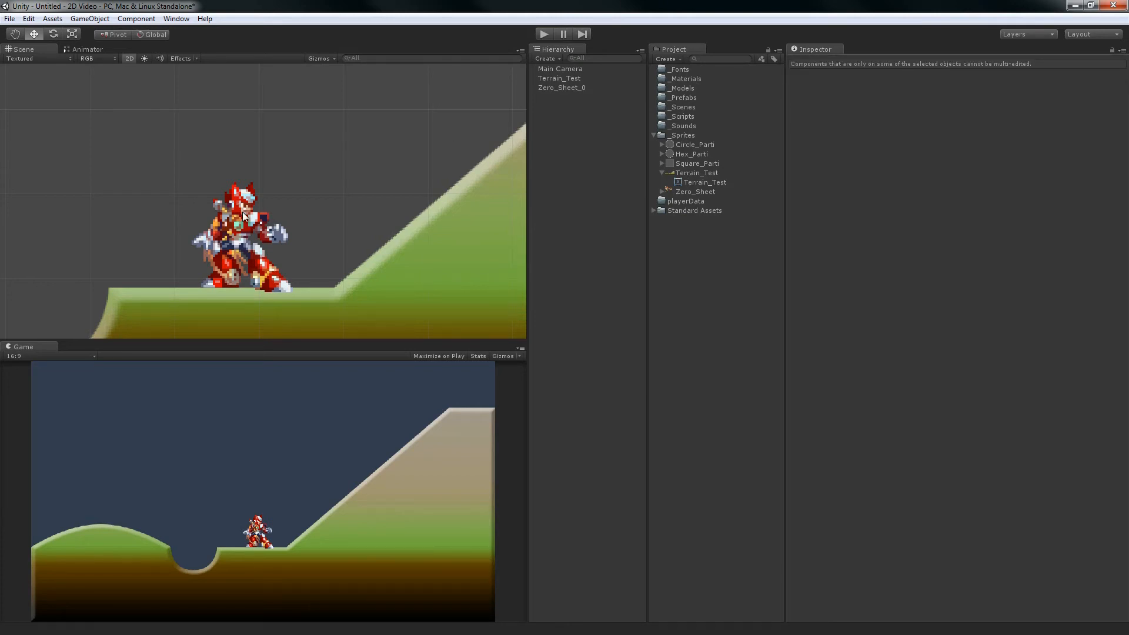
Delete the Zero_Sheet_0 character object from the scene.
scroll(242, 211, down, 3)
click(578, 87)
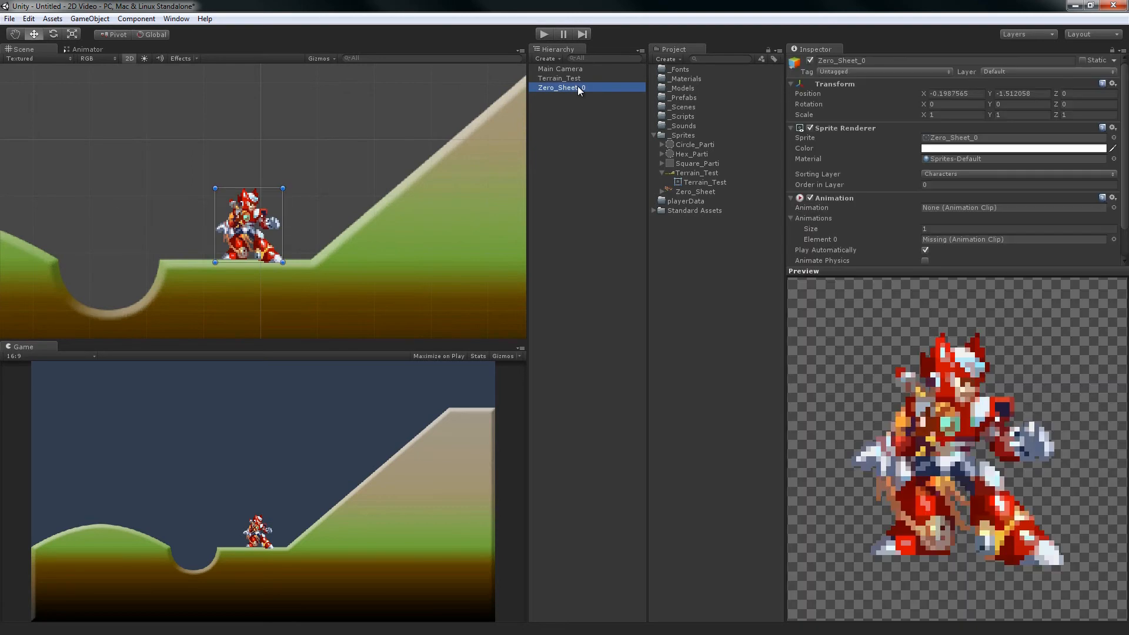
key(Delete)
Try placing the Circle_Parti sprite above the terrain's high plateau, at about X 6.48, Y 4.90, and delete it.
scroll(270, 179, down, 3)
key(q)
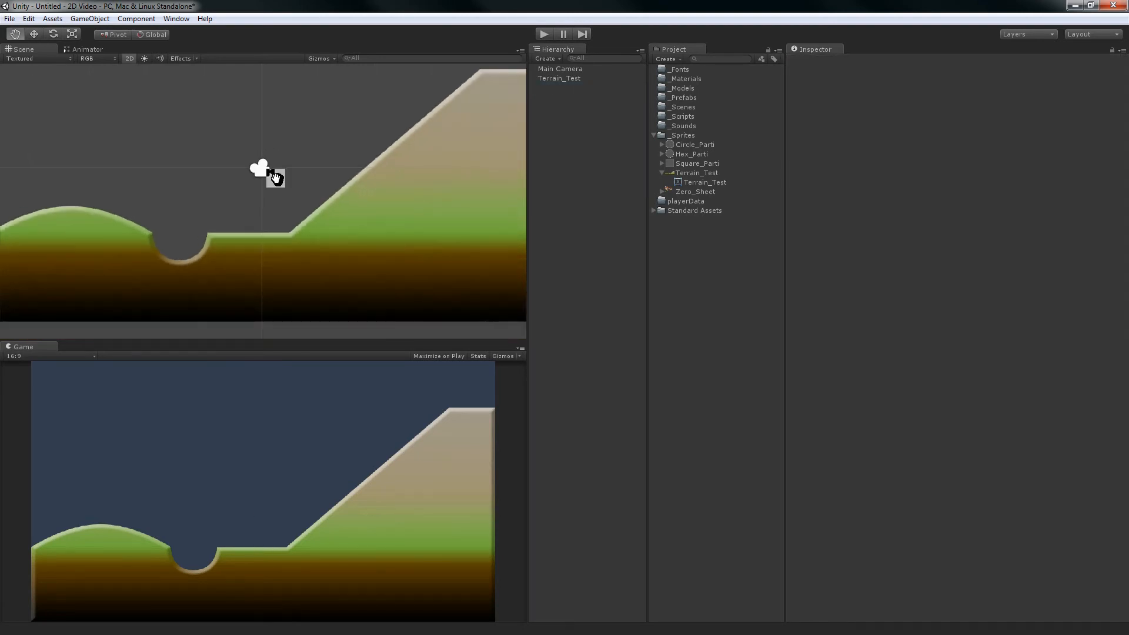
drag(276, 179, 282, 231)
scroll(282, 231, down, 2)
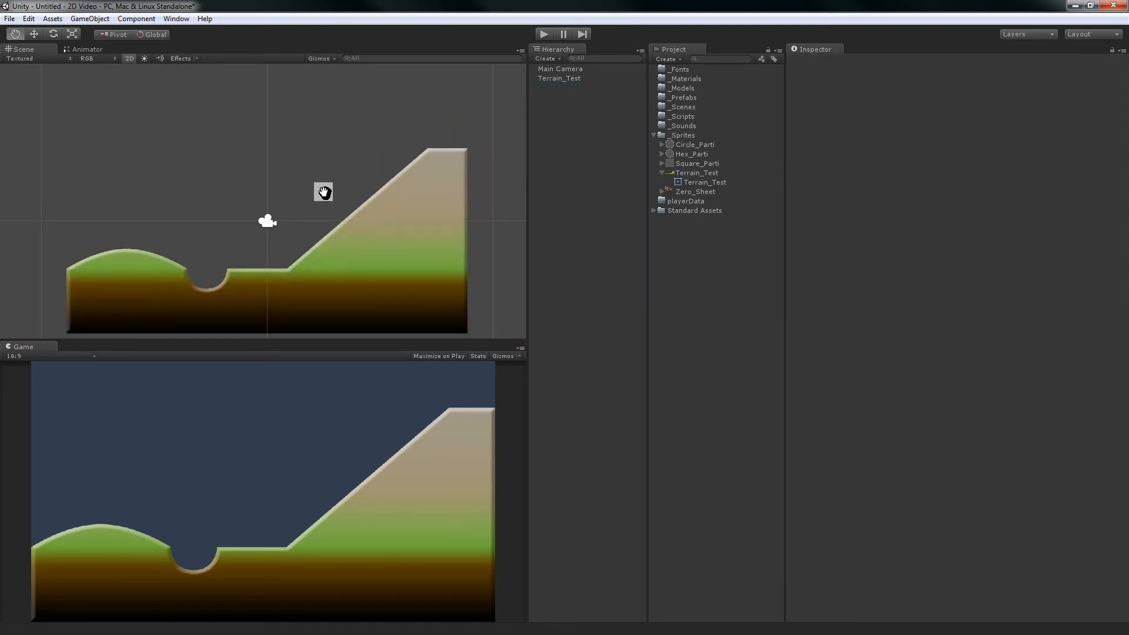
key(w)
drag(700, 145, 418, 94)
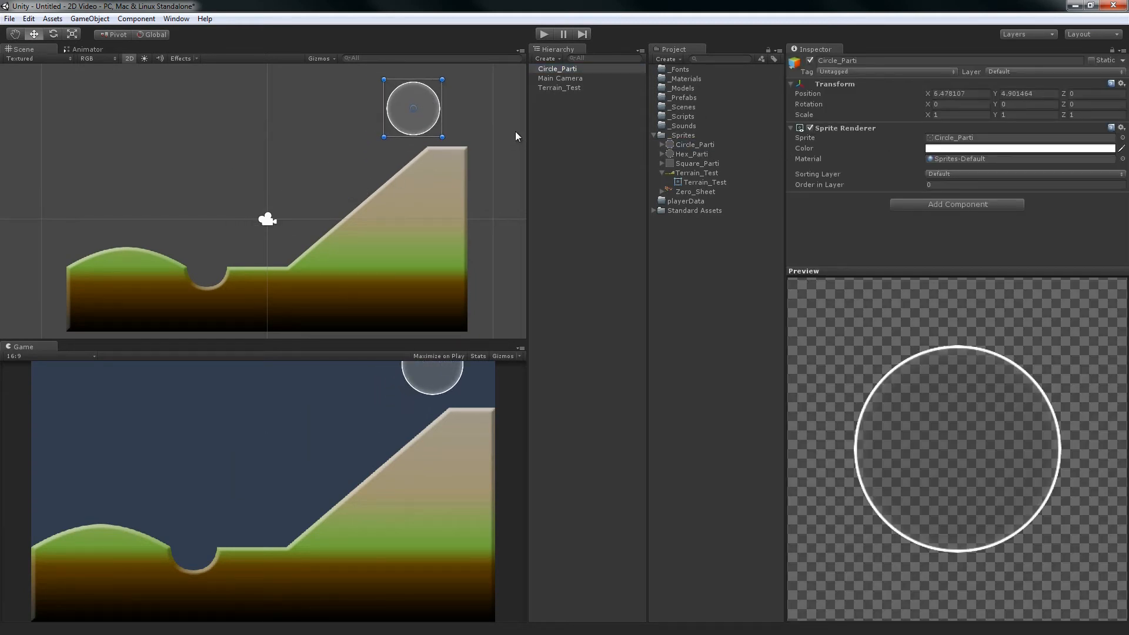
key(Delete)
Set Pixels To Units to 256 for the Circle_Parti, Hex_Parti and Square_Parti textures and apply the import settings.
click(696, 148)
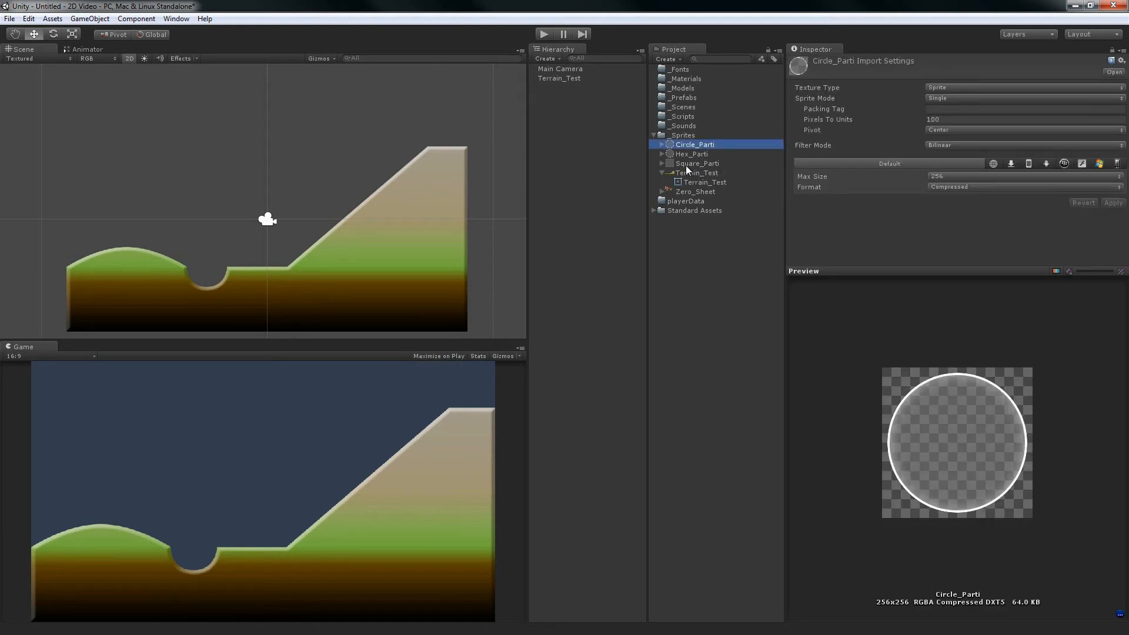
shift+click(686, 164)
click(939, 121)
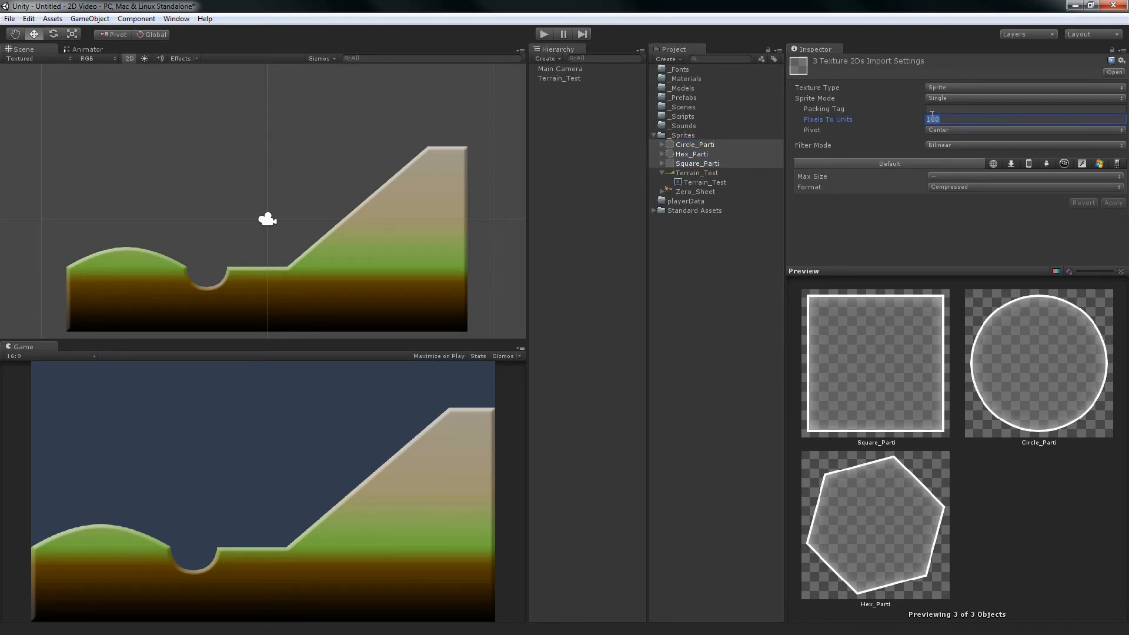
text(256)
click(1113, 203)
click(643, 202)
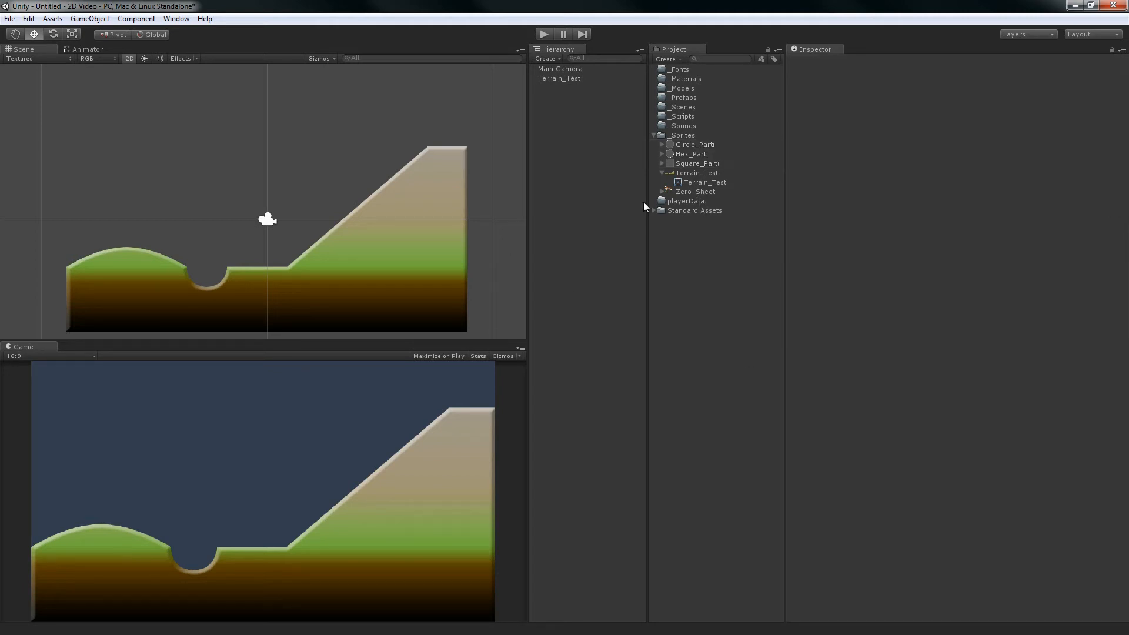
Place the Circle_Parti sprite in the scene above the terrain's high plateau, at about X 7.37, Y 4.17, and select it.
drag(674, 143, 450, 119)
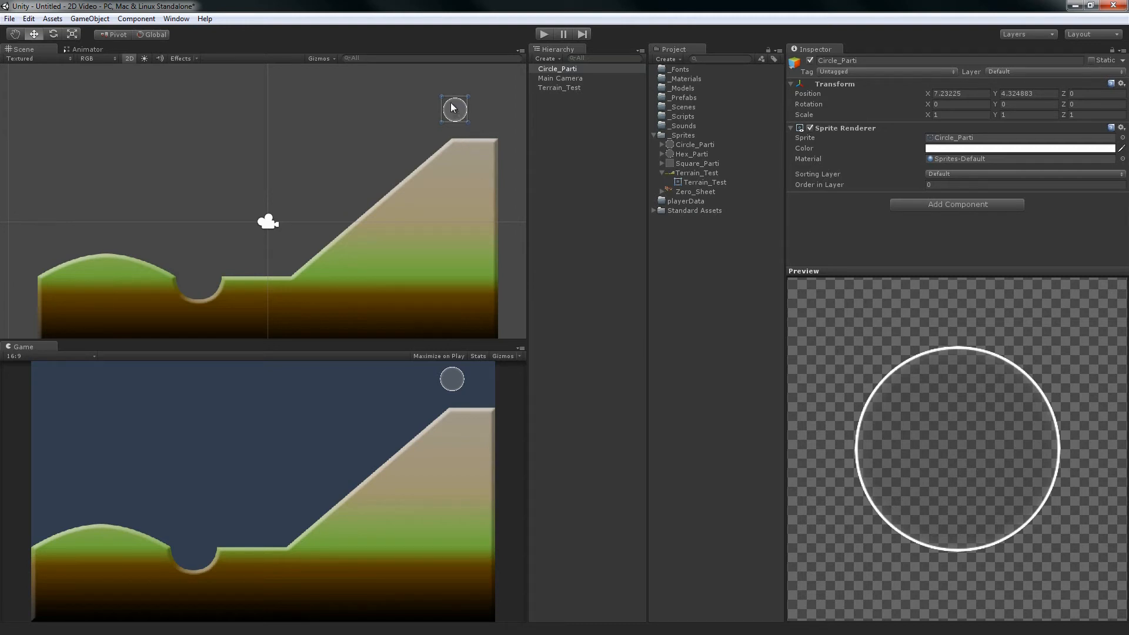
drag(455, 111, 458, 114)
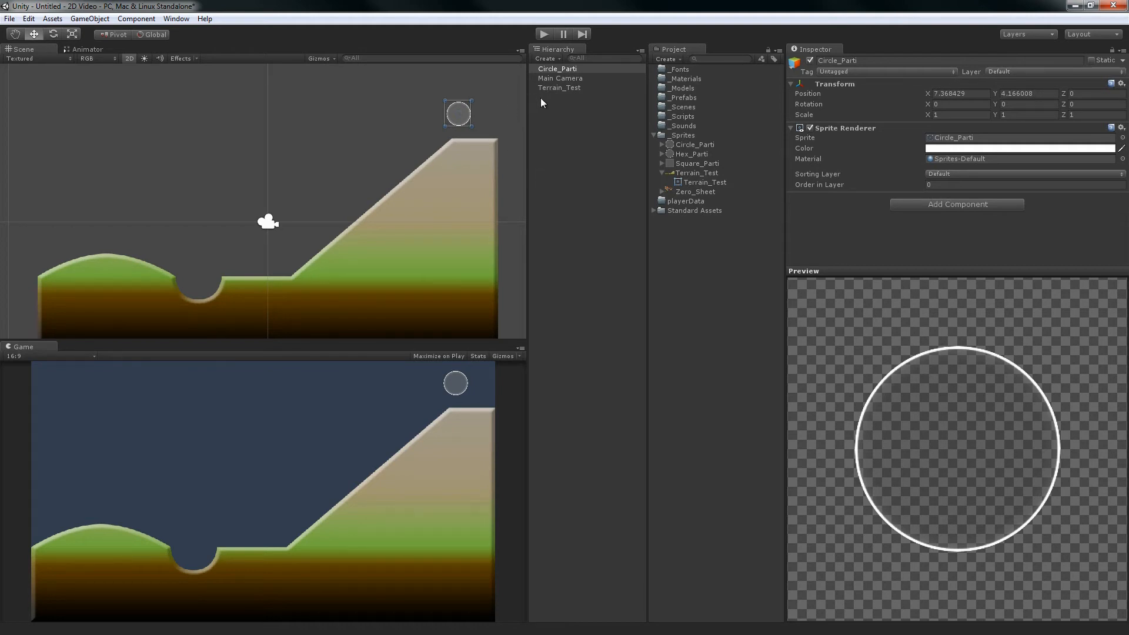
click(606, 125)
click(558, 68)
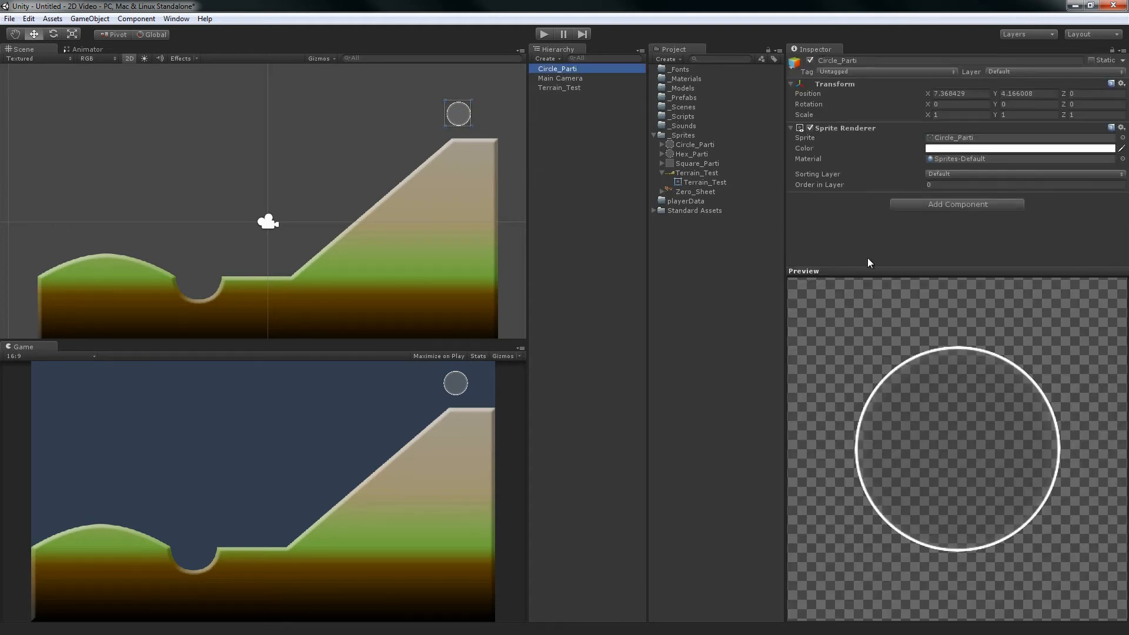
Shrink the Inspector's sprite preview area and widen the Scene and Game views.
drag(871, 265, 871, 381)
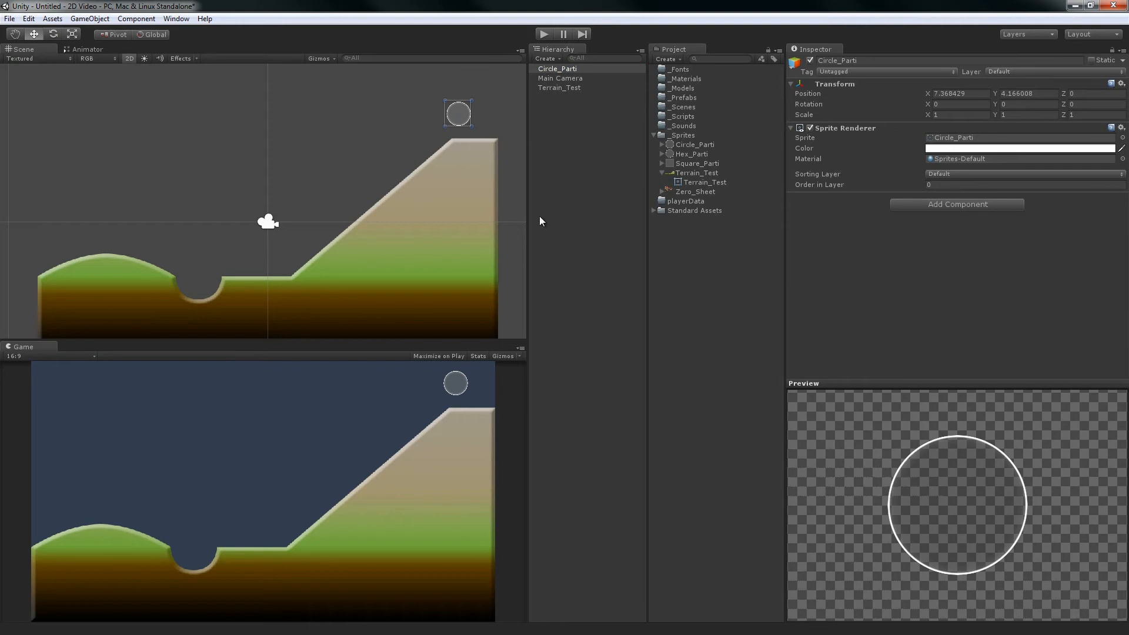
drag(527, 224, 664, 223)
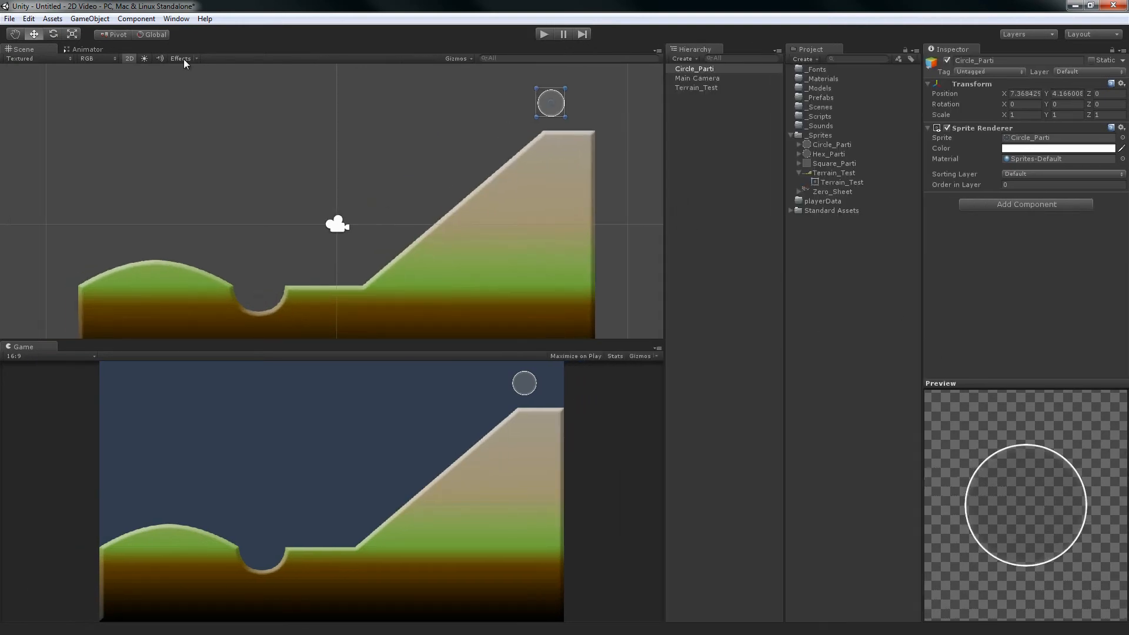
click(136, 18)
mouse_move(168, 73)
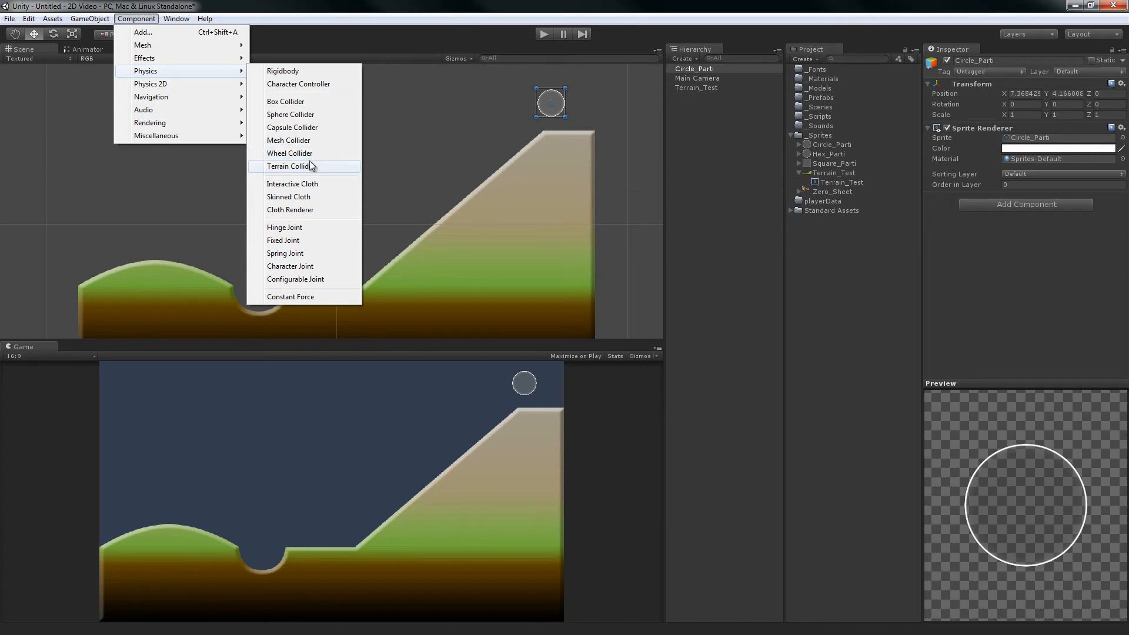
mouse_move(228, 85)
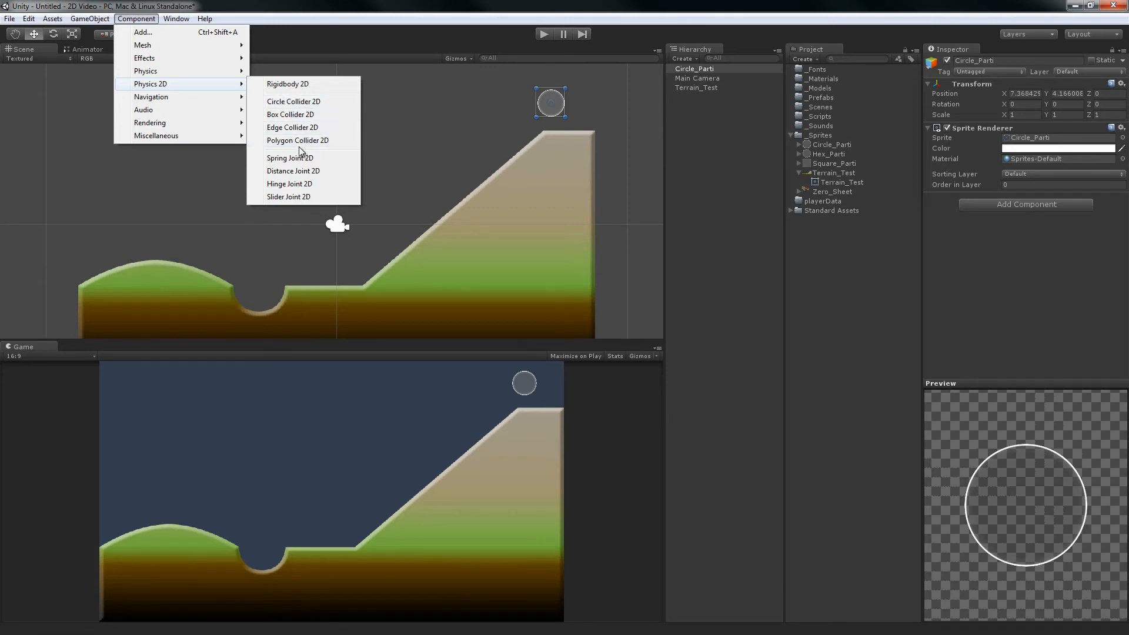
Add an Edge Collider 2D to Terrain_Test and expand its collider info.
click(536, 180)
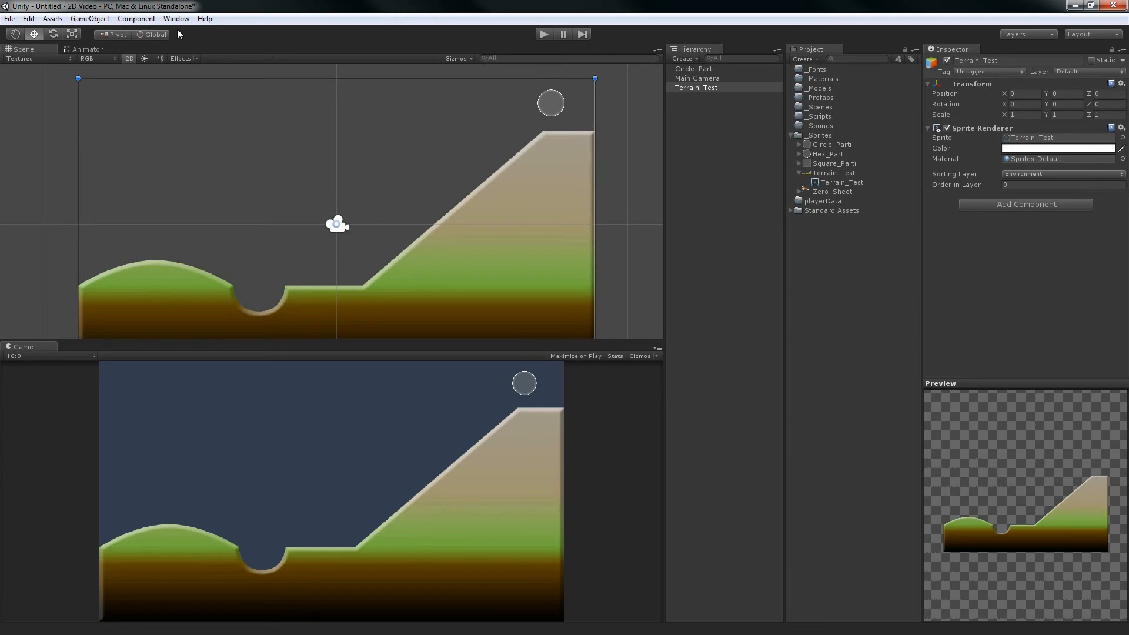
click(137, 18)
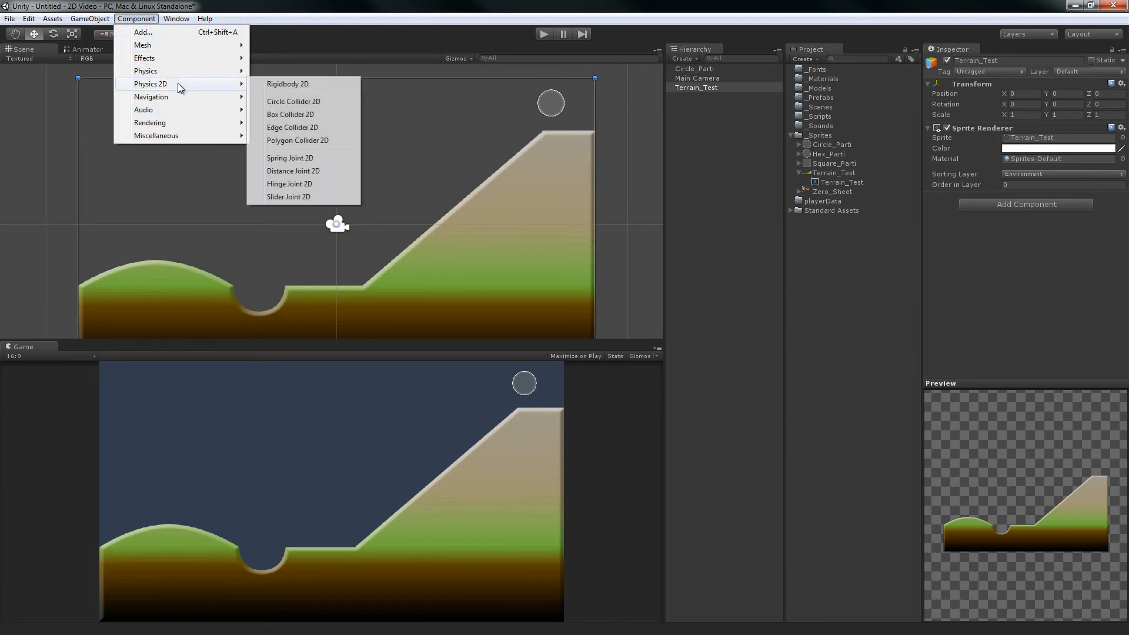
click(292, 130)
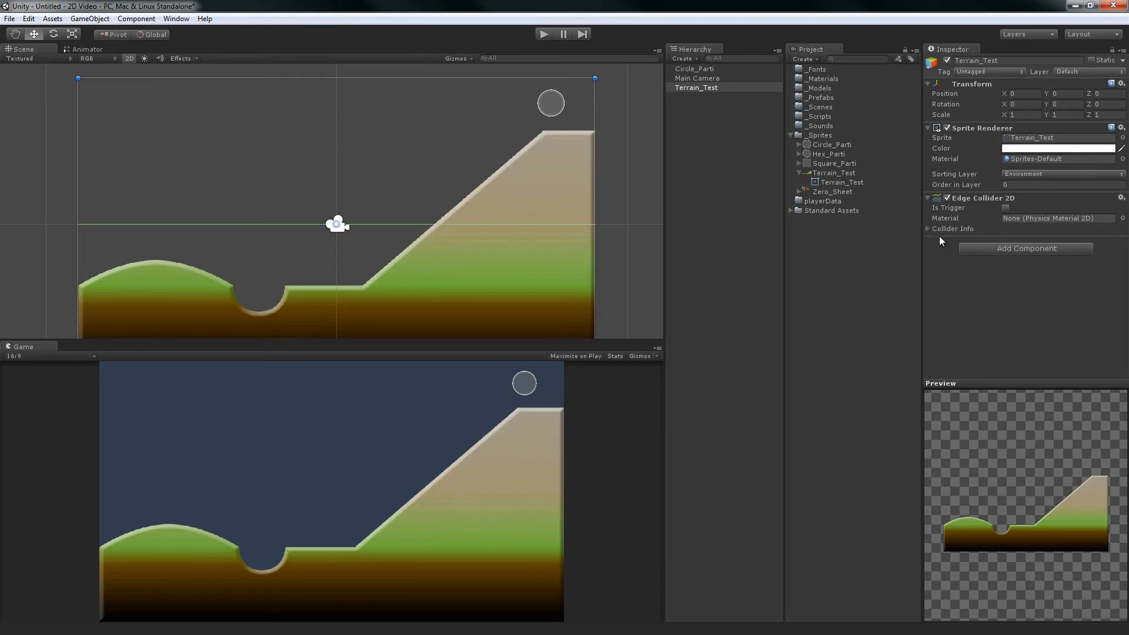
click(928, 229)
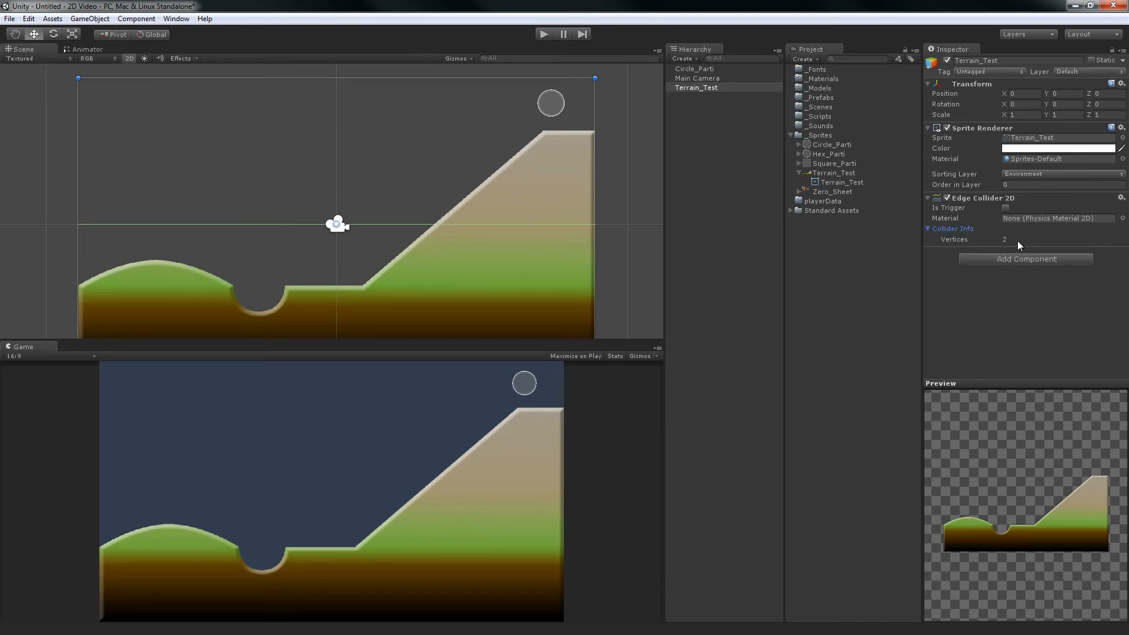
click(1020, 218)
Try the Multiple sprite mode on the Terrain_Test texture and return it to Single.
click(855, 182)
click(850, 173)
click(1013, 99)
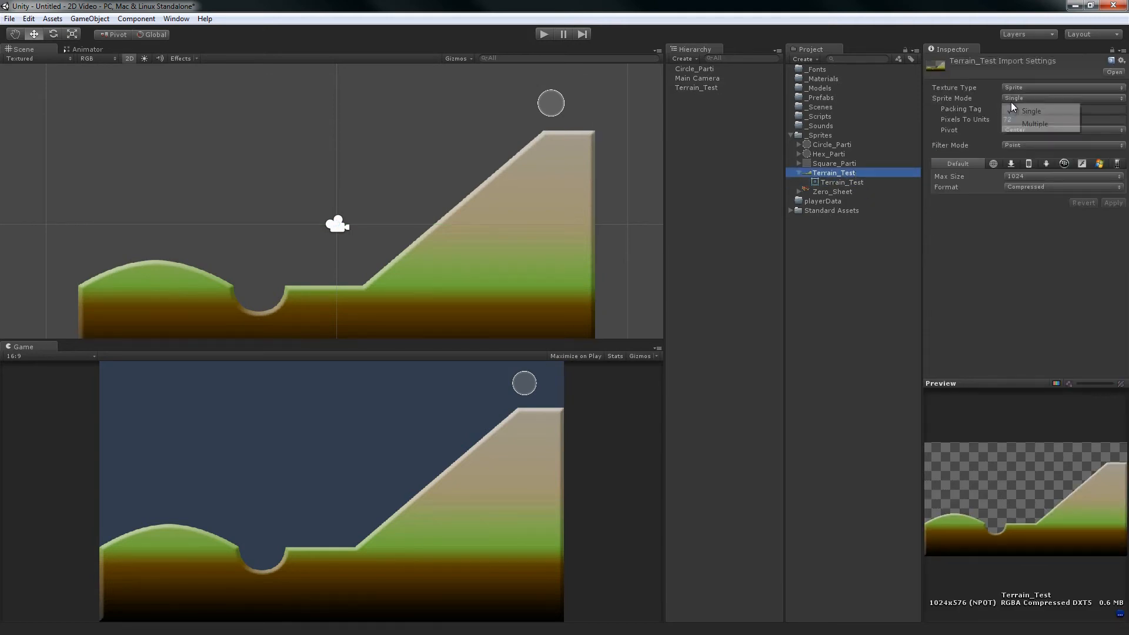
click(1032, 123)
click(1030, 98)
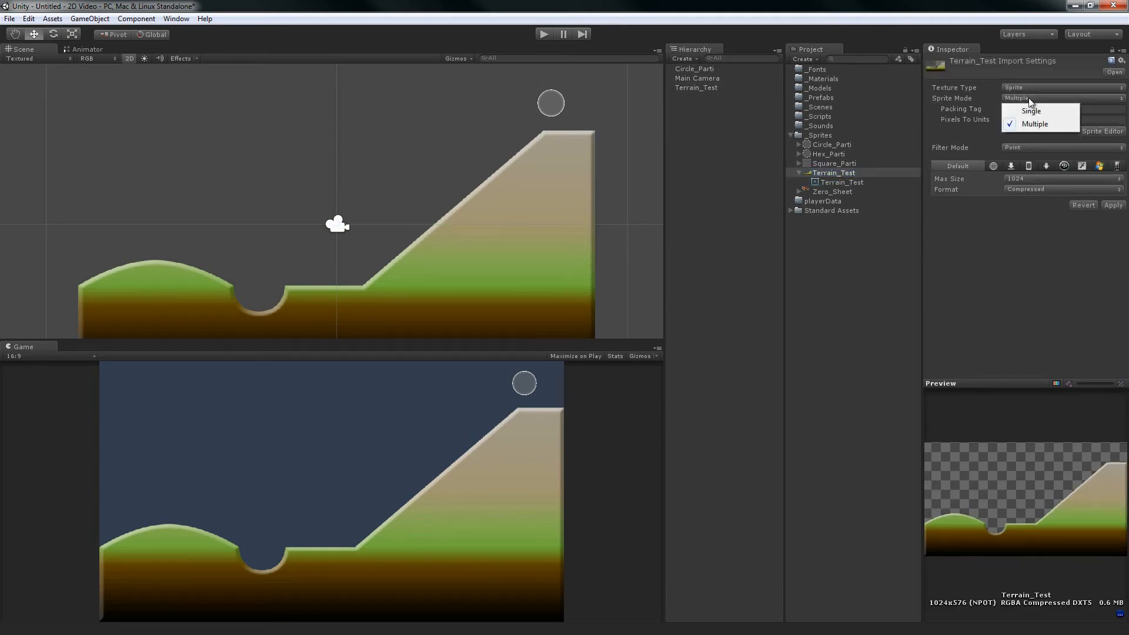
click(1030, 110)
click(892, 248)
click(575, 349)
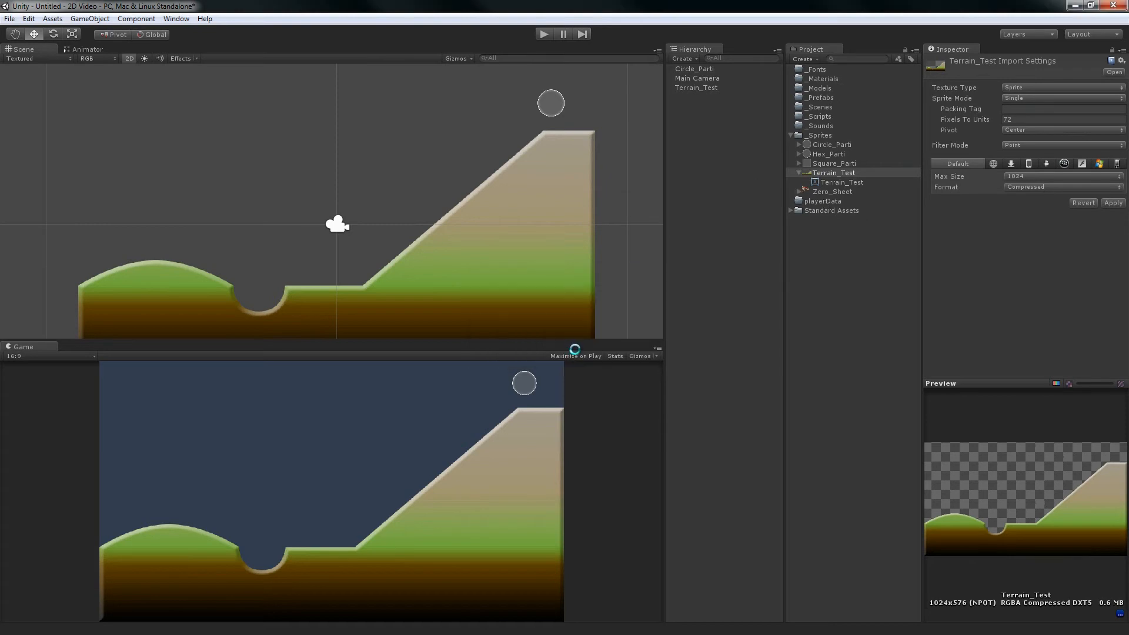
Select the Terrain_Test scene object and examine its Edge Collider 2D's collider info.
click(698, 87)
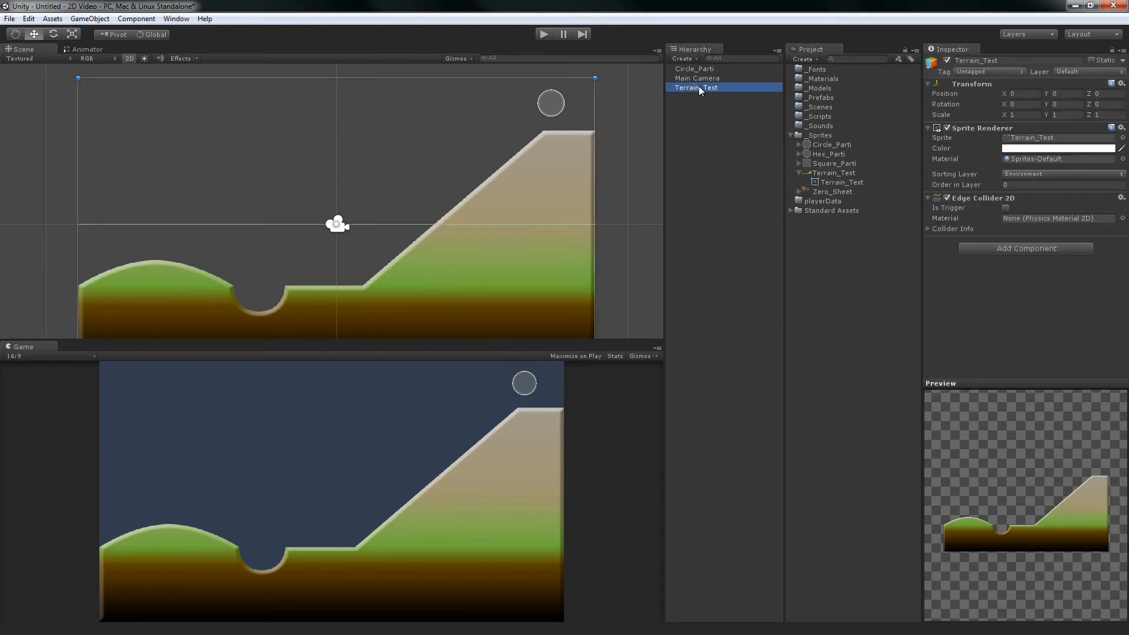
right_click(961, 199)
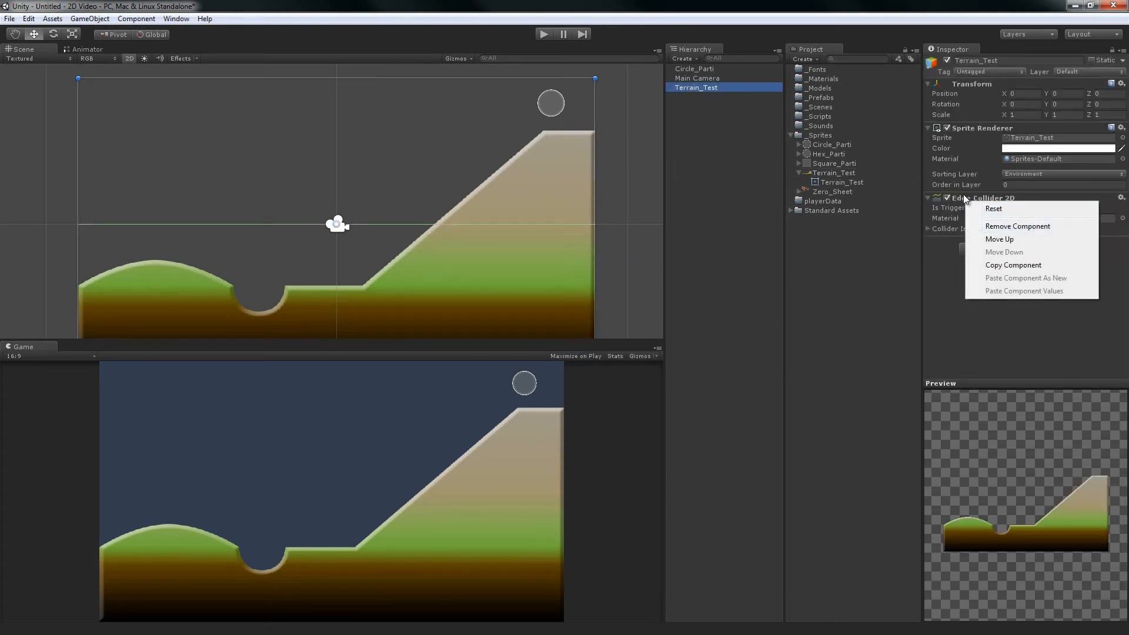
click(963, 196)
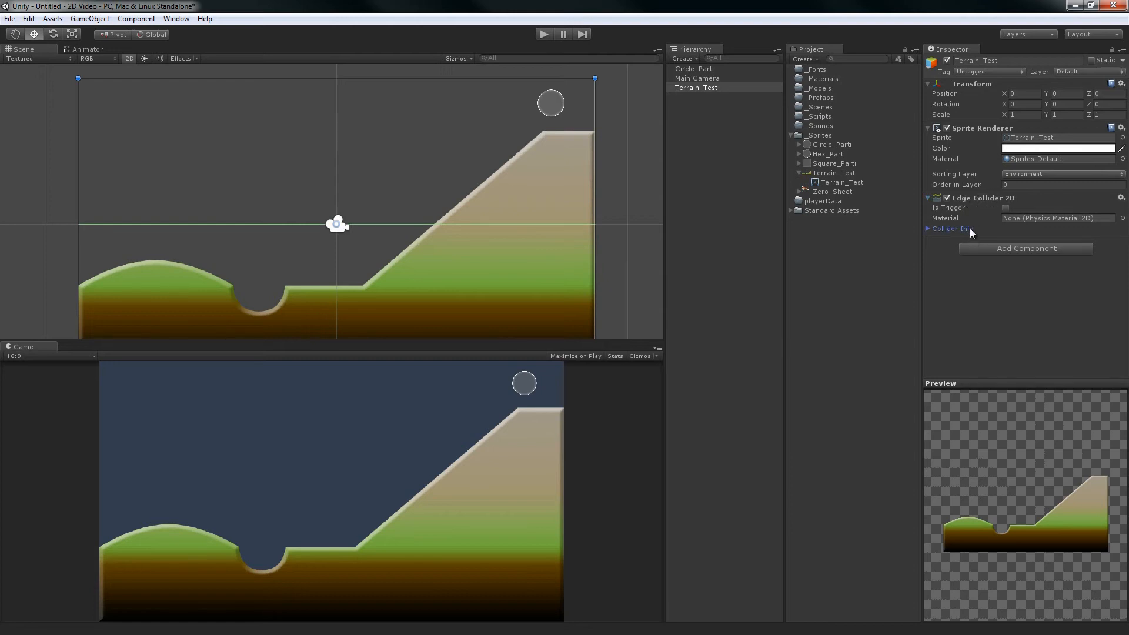
click(929, 230)
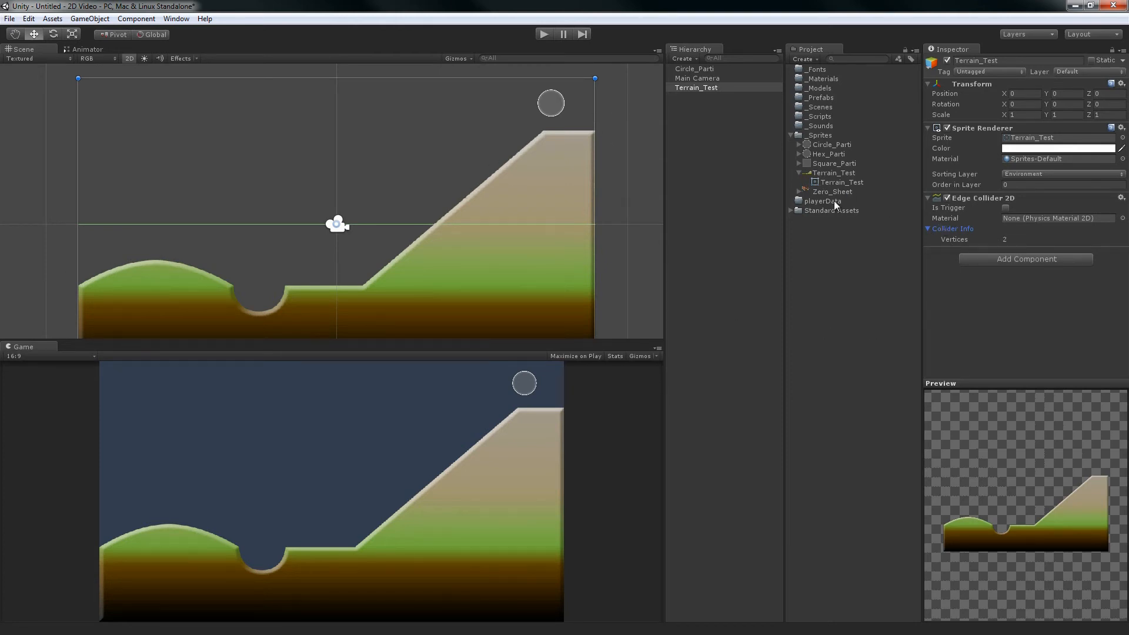
Add a Polygon Collider 2D to Terrain_Test and remove its Edge Collider 2D.
click(136, 18)
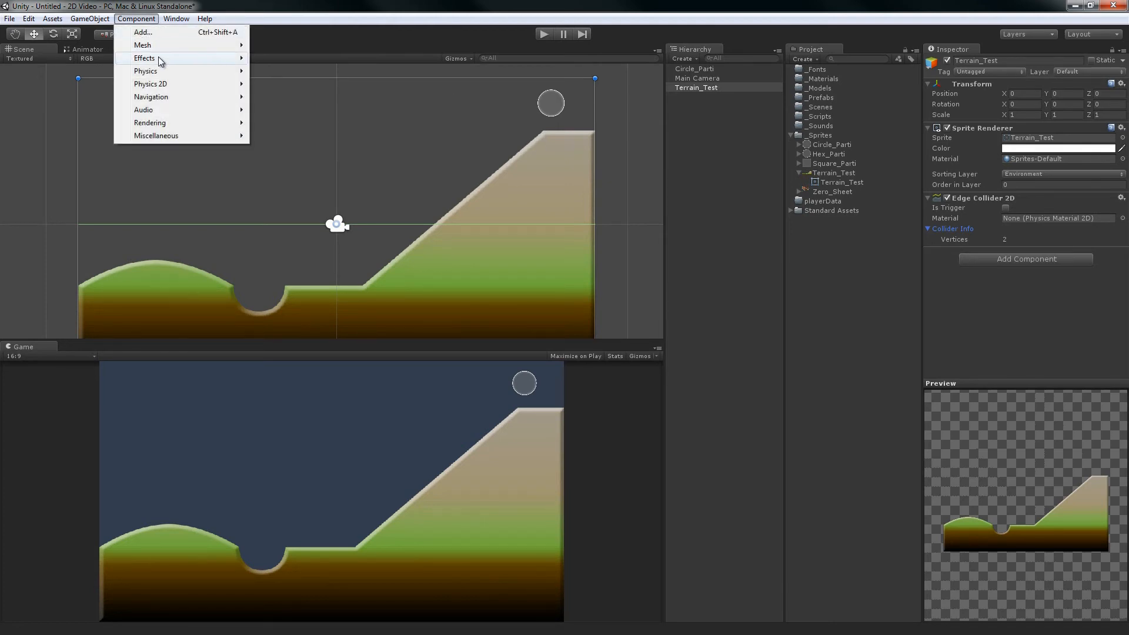
mouse_move(163, 83)
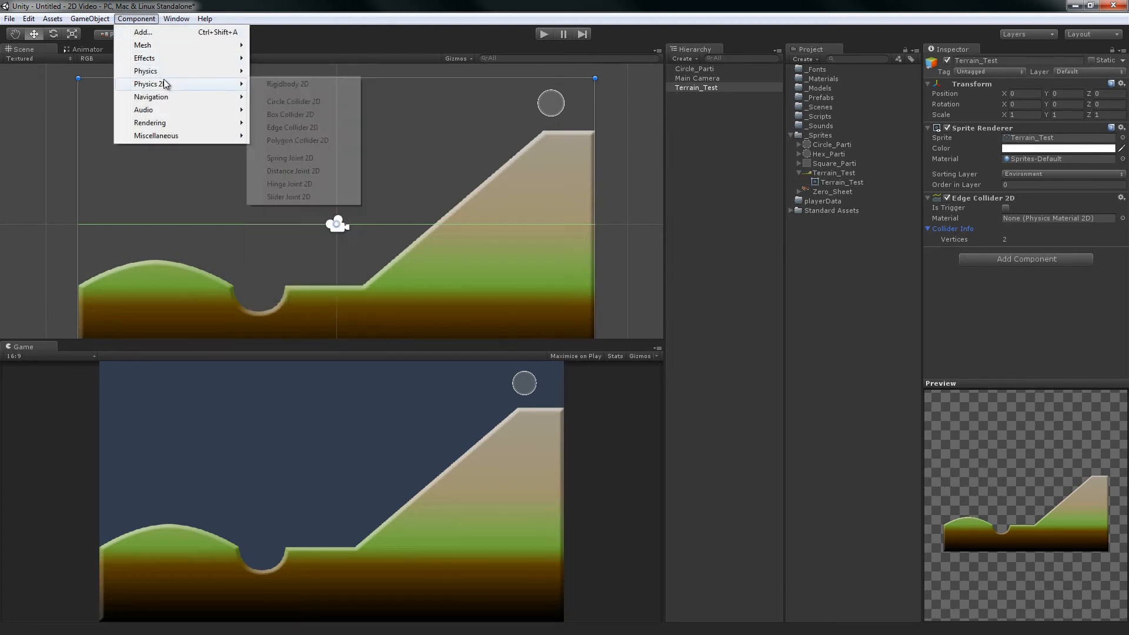
click(304, 141)
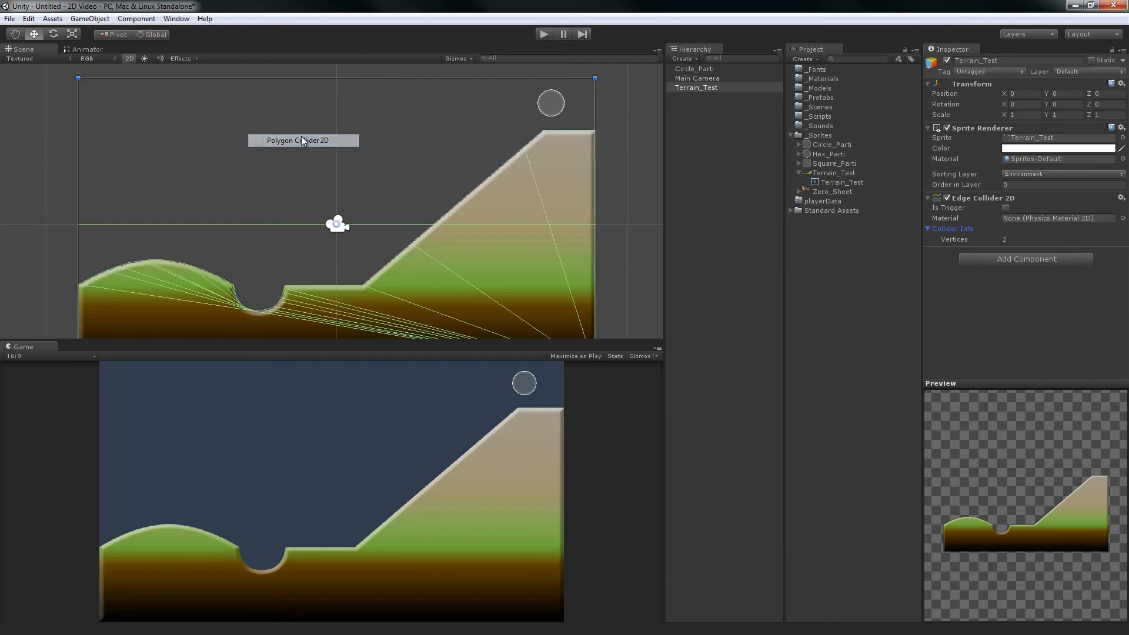
middle_drag(390, 245, 395, 221)
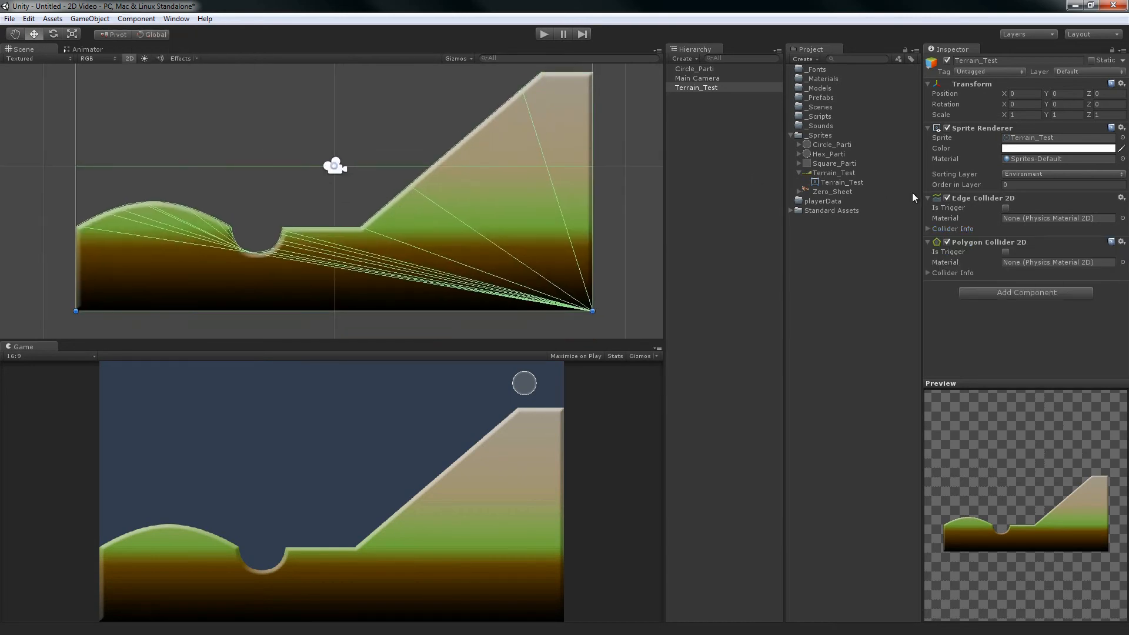
right_click(964, 200)
click(964, 217)
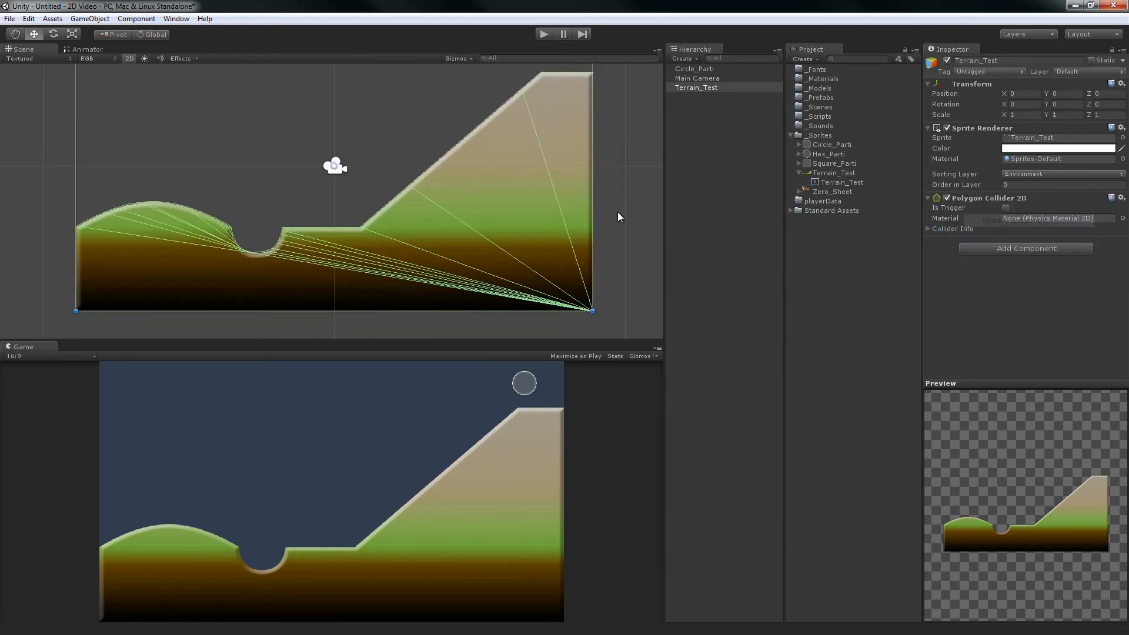
Examine how the polygon collider's outline follows the terrain's slope and the rounded hill.
middle_drag(453, 170, 449, 174)
scroll(450, 175, up, 5)
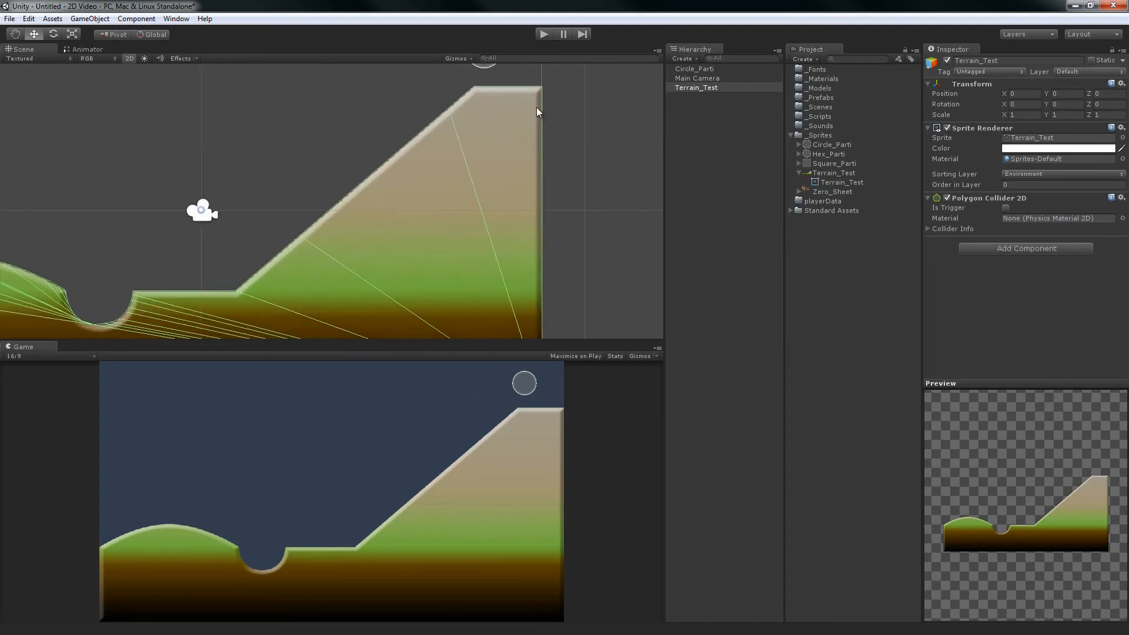
middle_drag(334, 230, 626, 171)
middle_drag(422, 234, 422, 175)
scroll(436, 193, up, 4)
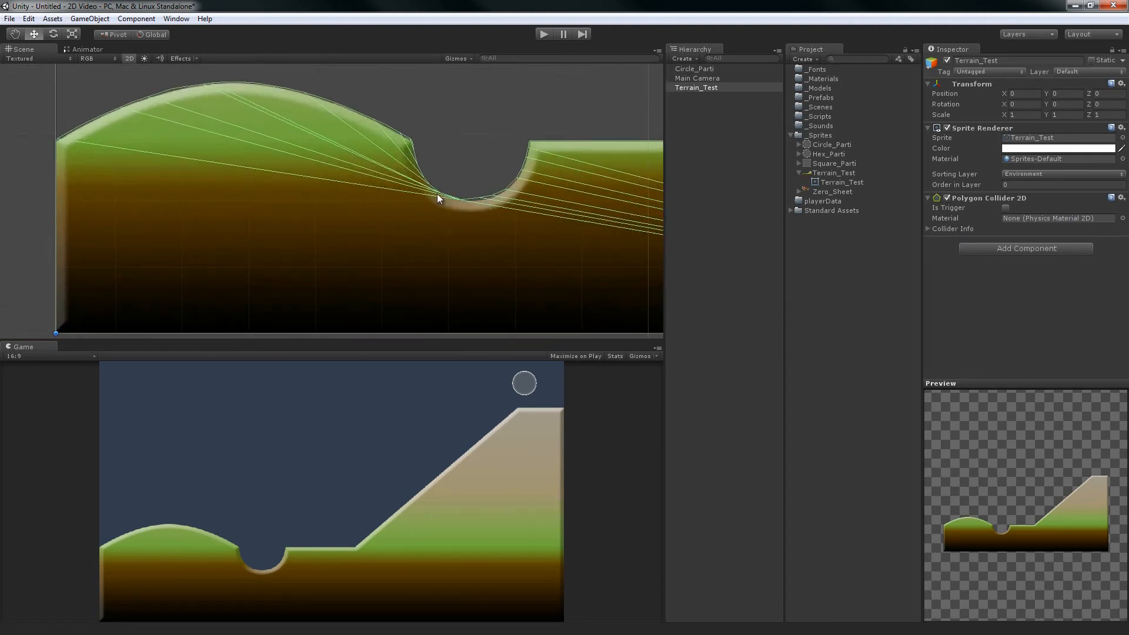
scroll(100, 147, up, 4)
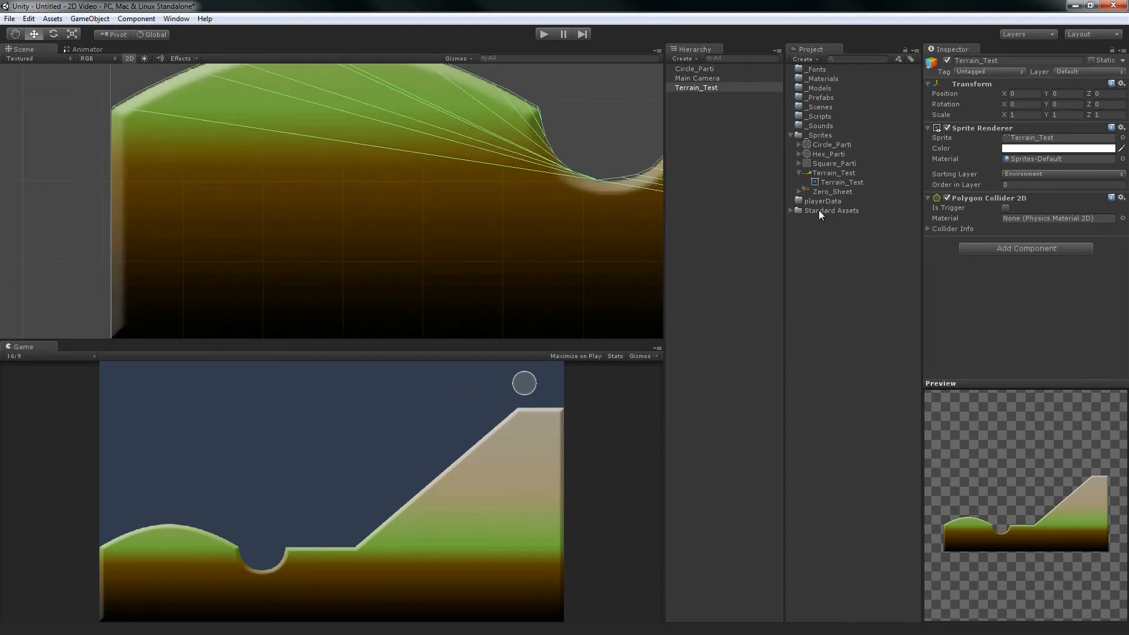
Compare the terrain with and without its collider outline, and inspect closely how the outline fits the round pit.
click(747, 192)
click(708, 80)
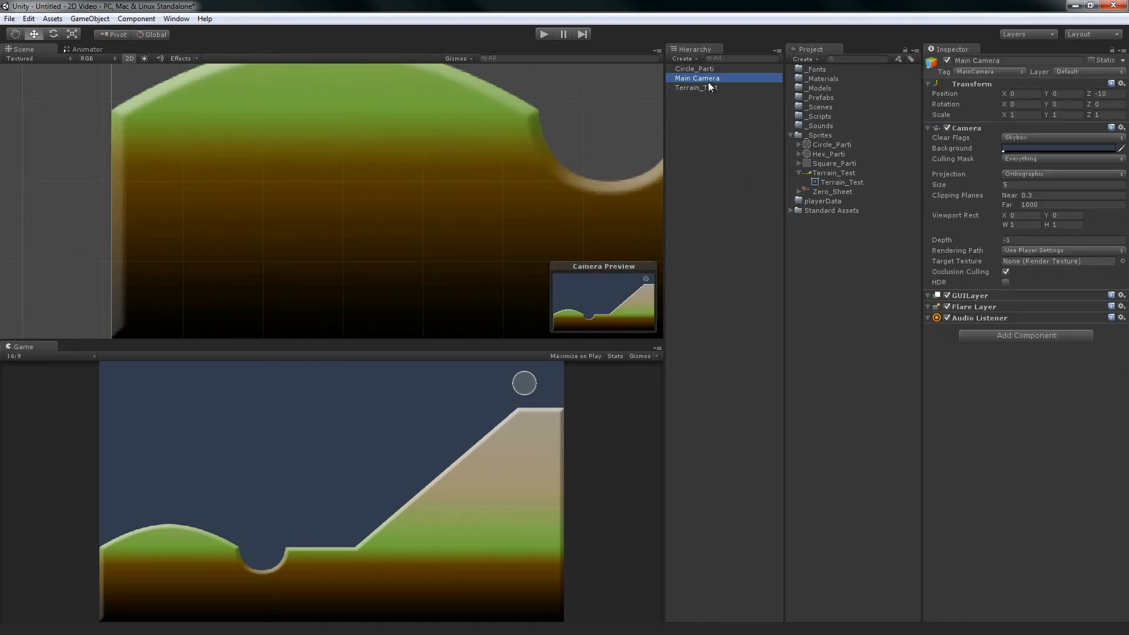
click(696, 88)
middle_drag(442, 126, 256, 204)
scroll(251, 219, up, 7)
scroll(251, 258, up, 10)
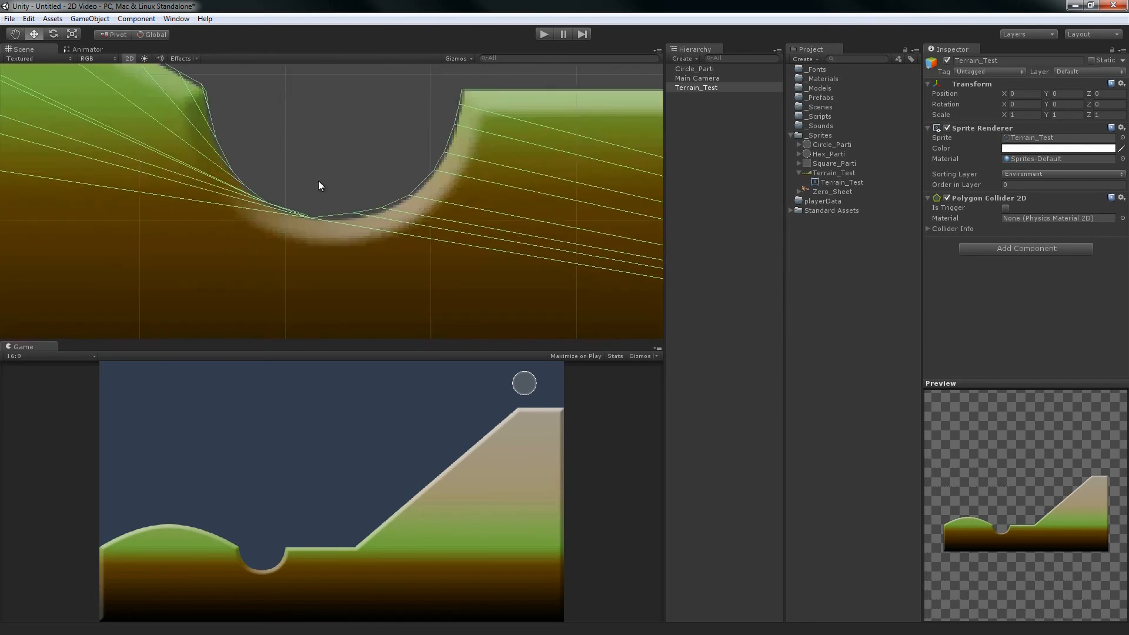
scroll(268, 241, up, 1)
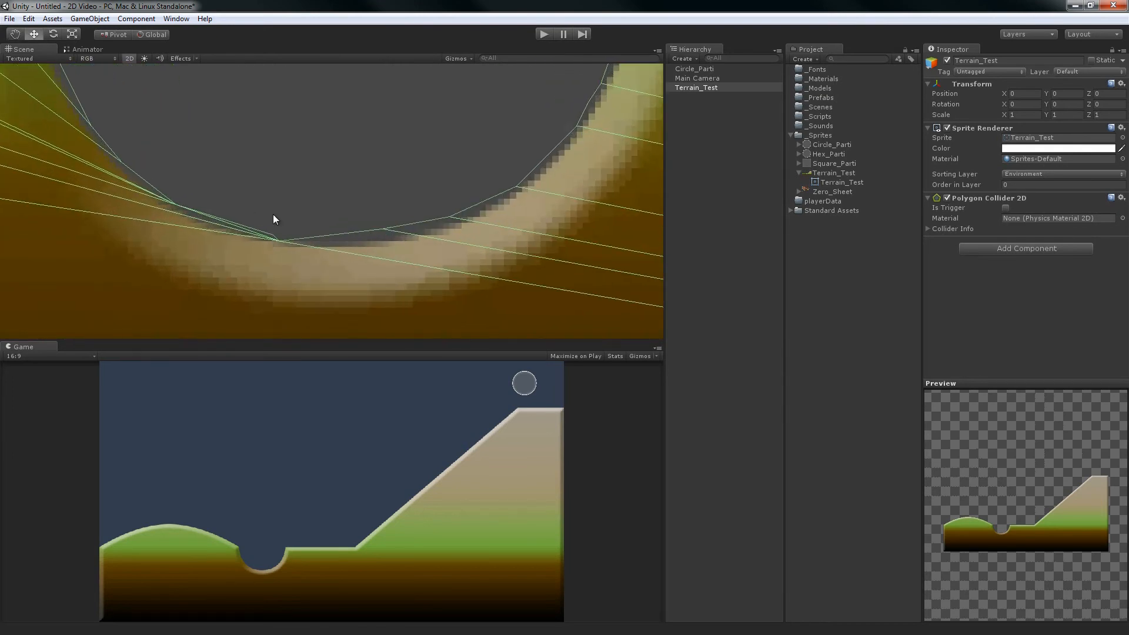
scroll(249, 188, down, 8)
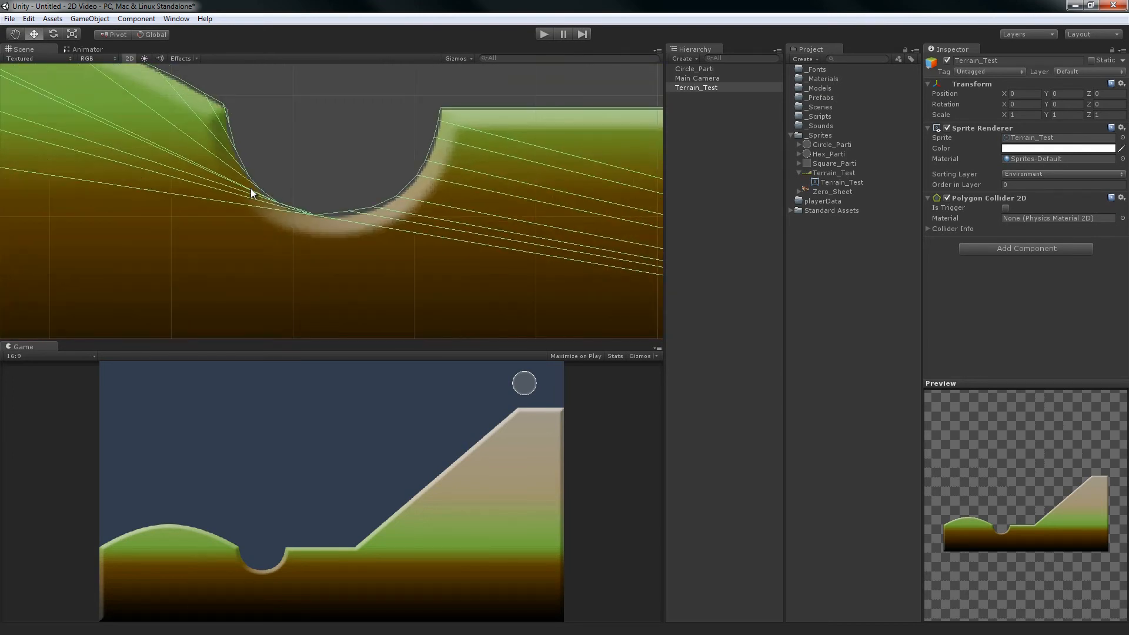
scroll(249, 187, down, 5)
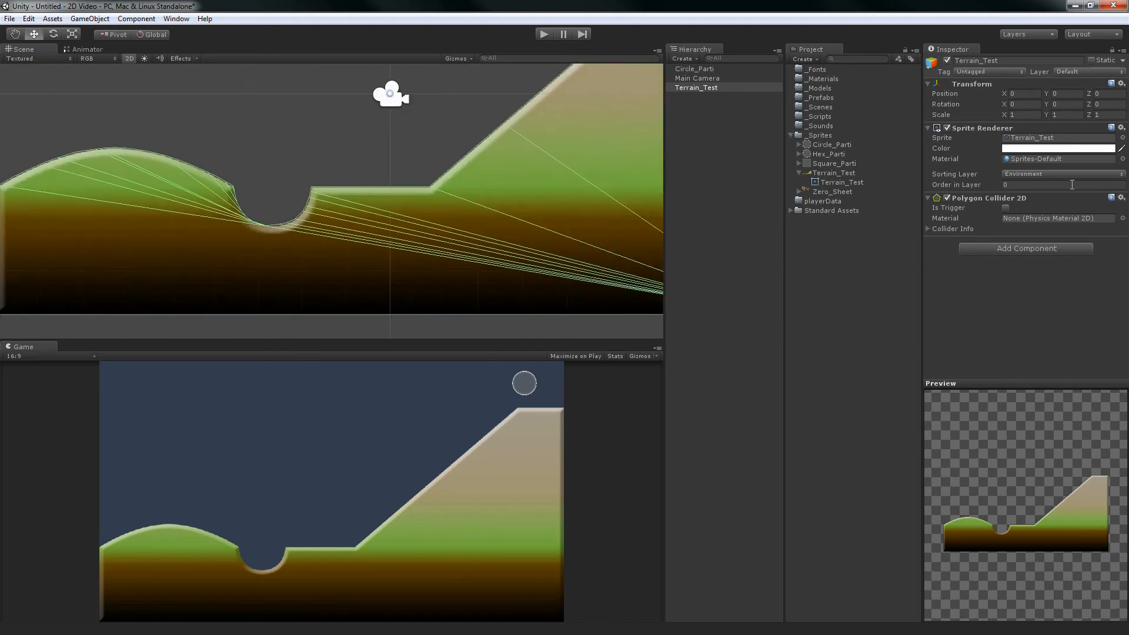
Expand the Polygon Collider 2D's collider info to check its vertex count.
click(930, 230)
scroll(418, 203, down, 10)
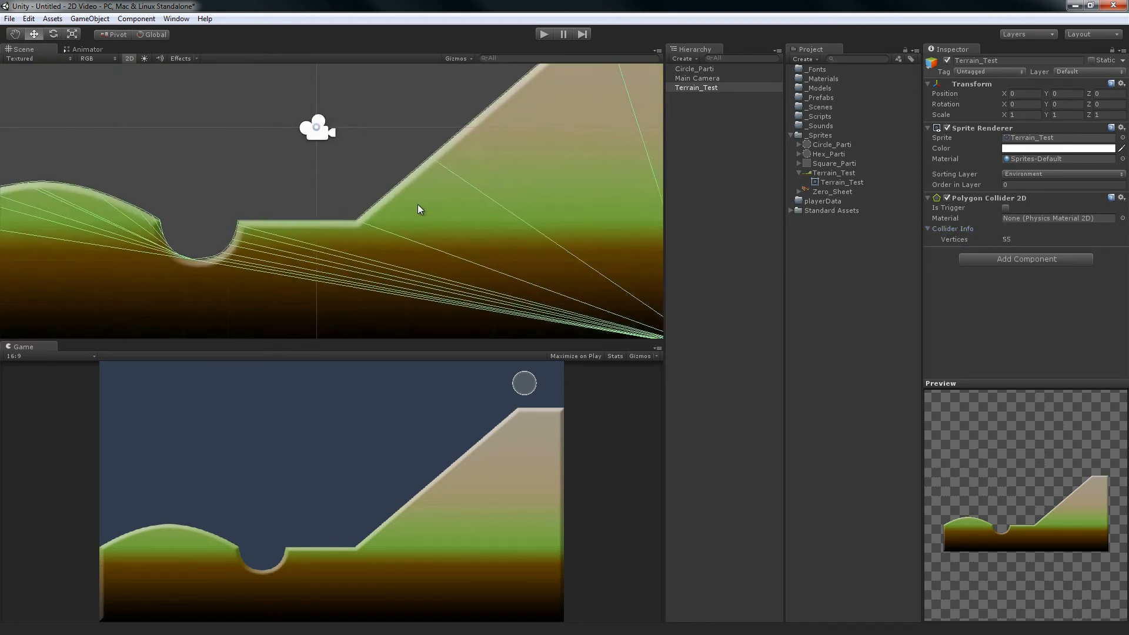
middle_drag(436, 193, 462, 181)
Add a Circle Collider 2D to the Circle_Parti object.
click(697, 70)
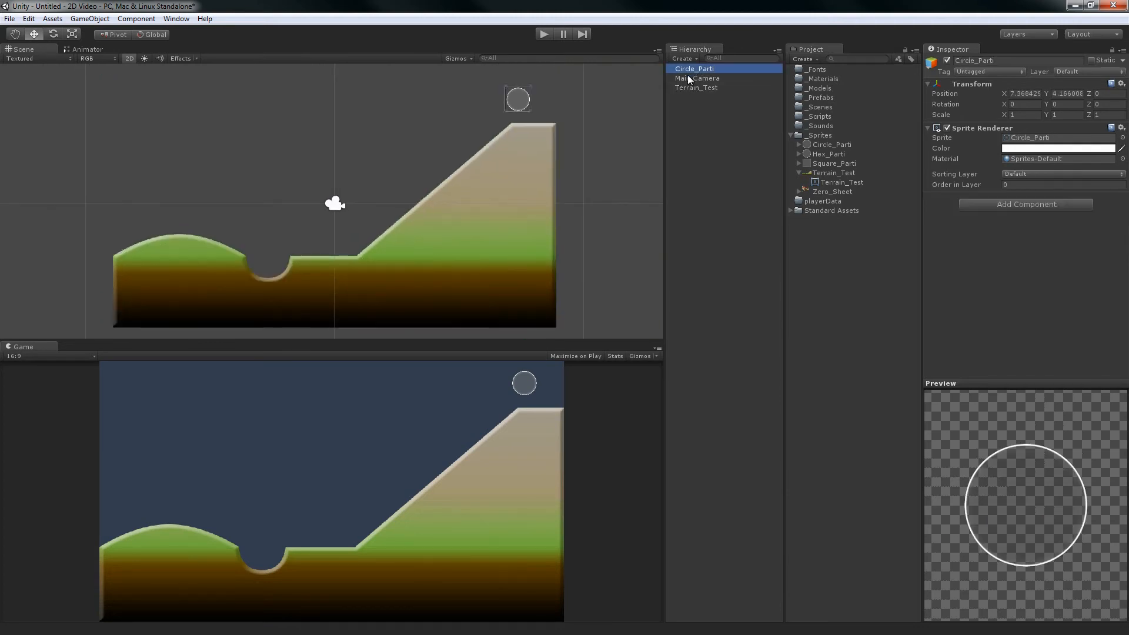
click(136, 18)
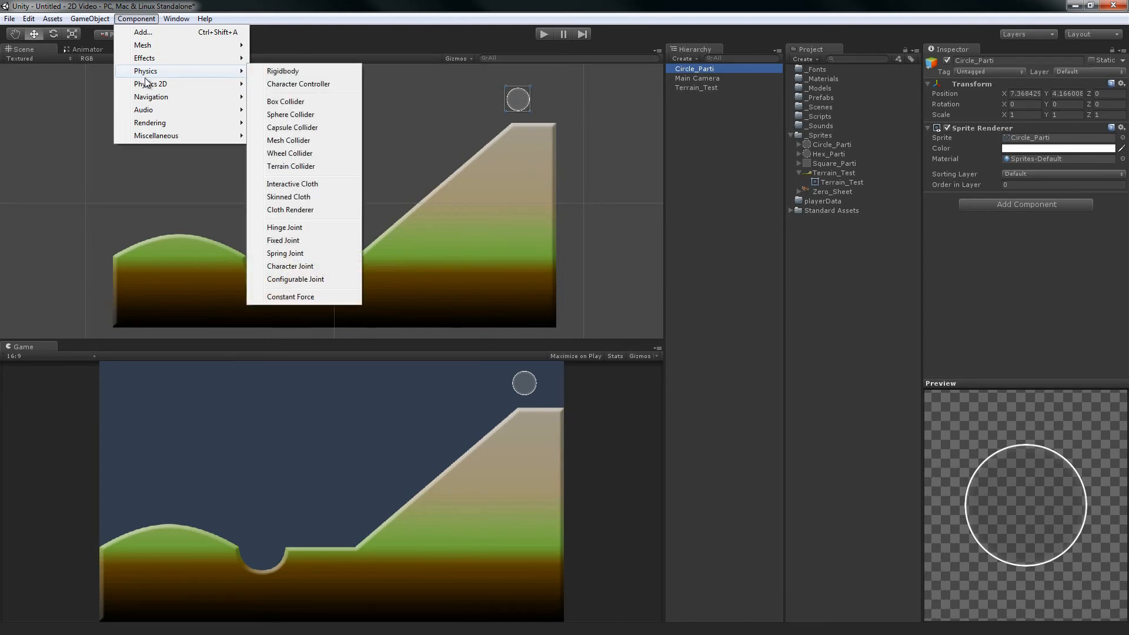
mouse_move(150, 84)
click(300, 106)
Set the Circle Collider 2D's radius to 0.46 so it fits the circle sprite's edge, and check the fit.
scroll(543, 112, up, 7)
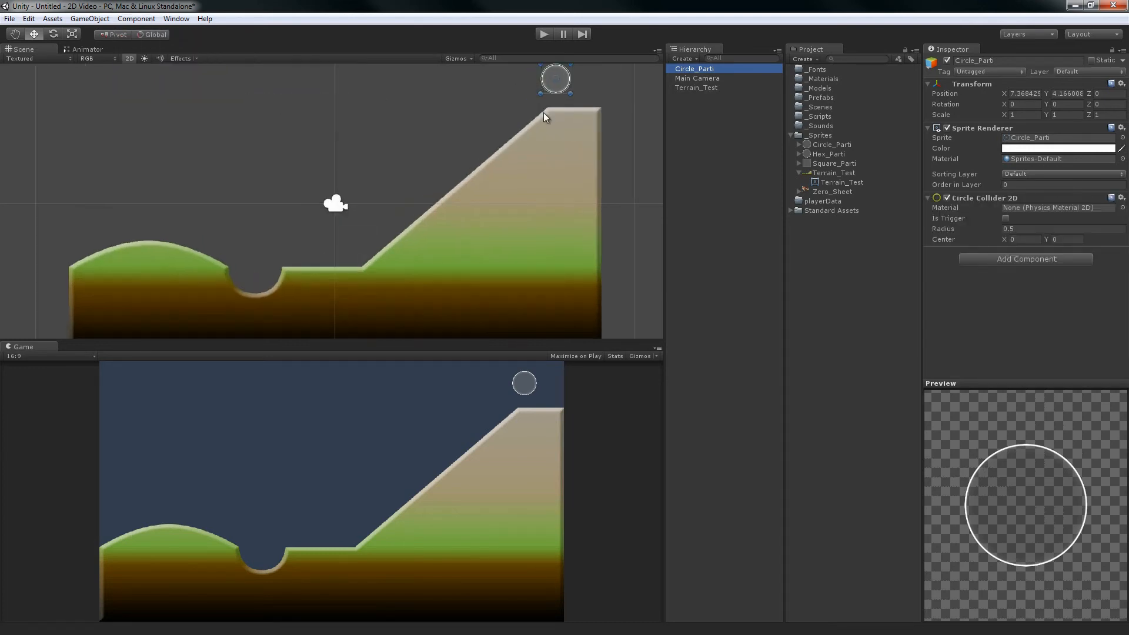
middle_drag(543, 112, 394, 234)
scroll(489, 162, up, 12)
middle_drag(573, 156, 455, 182)
scroll(506, 169, up, 12)
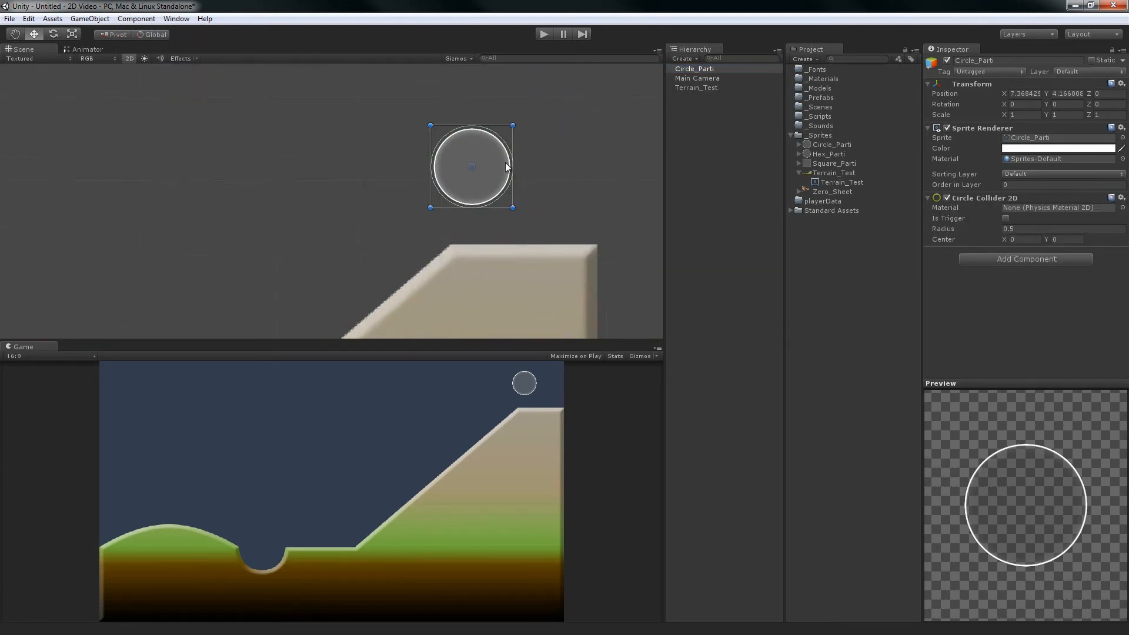
middle_drag(527, 154, 378, 178)
scroll(542, 145, up, 5)
scroll(542, 150, up, 1)
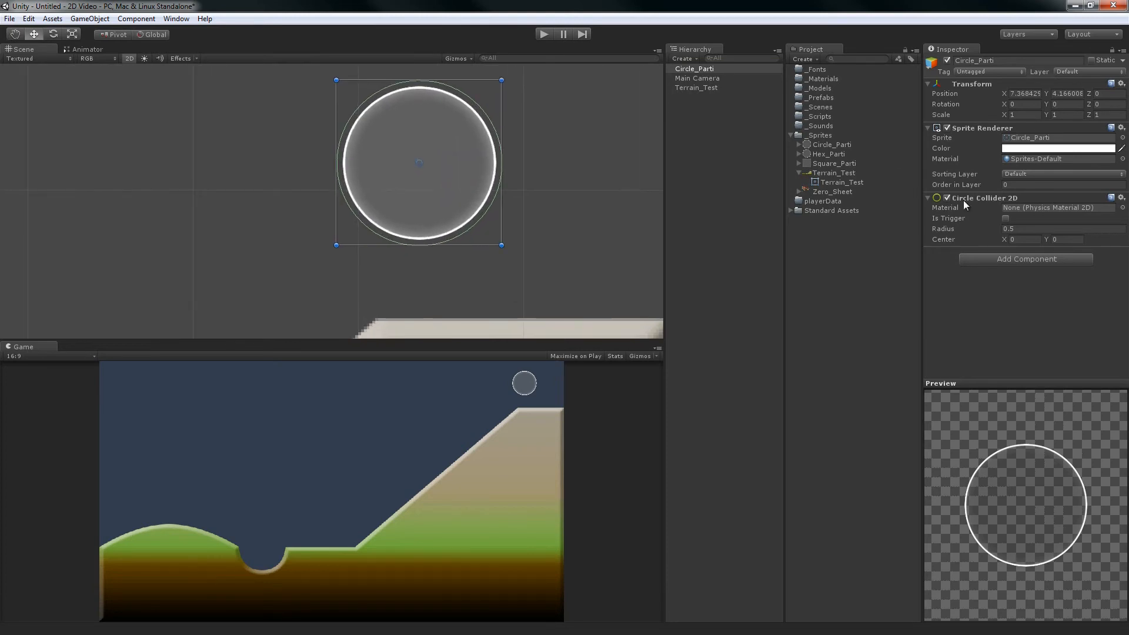
click(1028, 229)
text(.45)
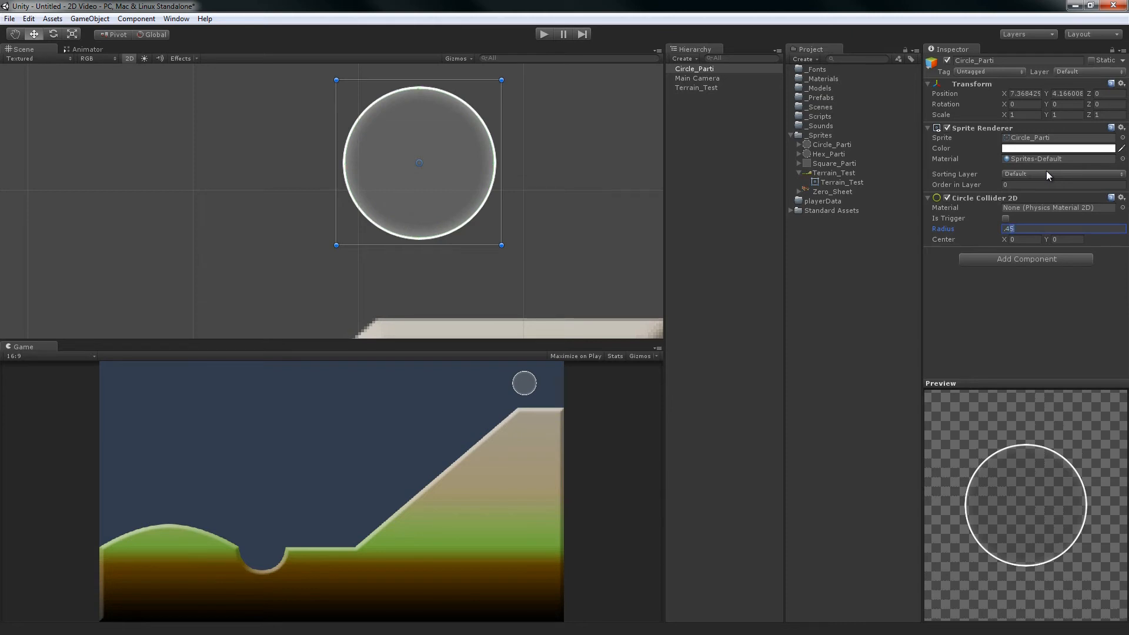
key(Return)
scroll(312, 124, up, 4)
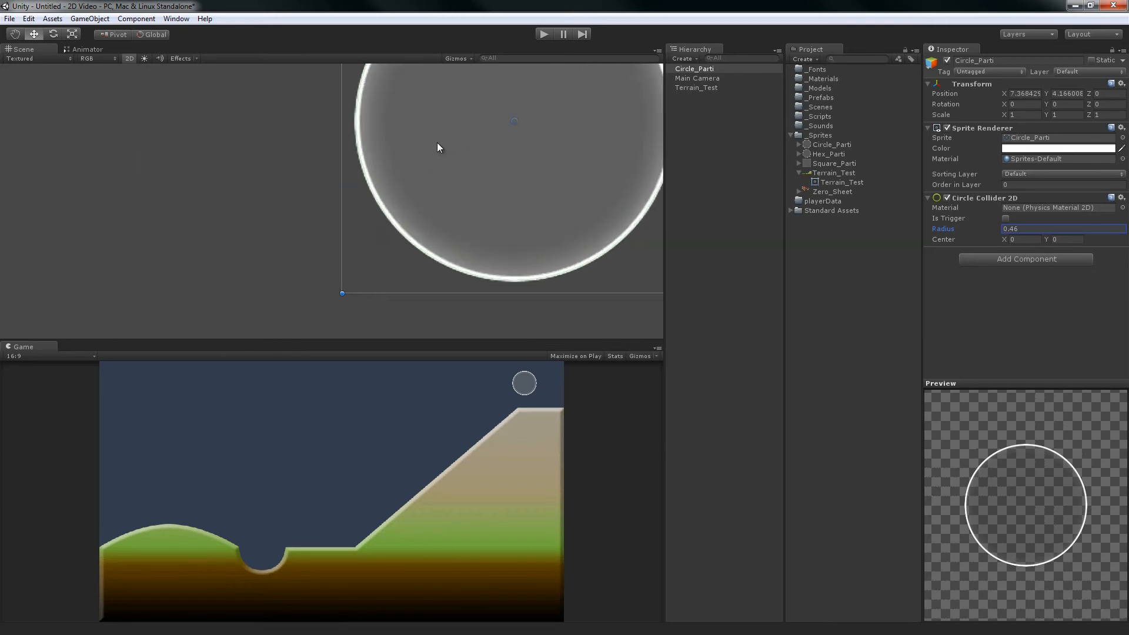
scroll(410, 154, down, 2)
scroll(397, 152, down, 6)
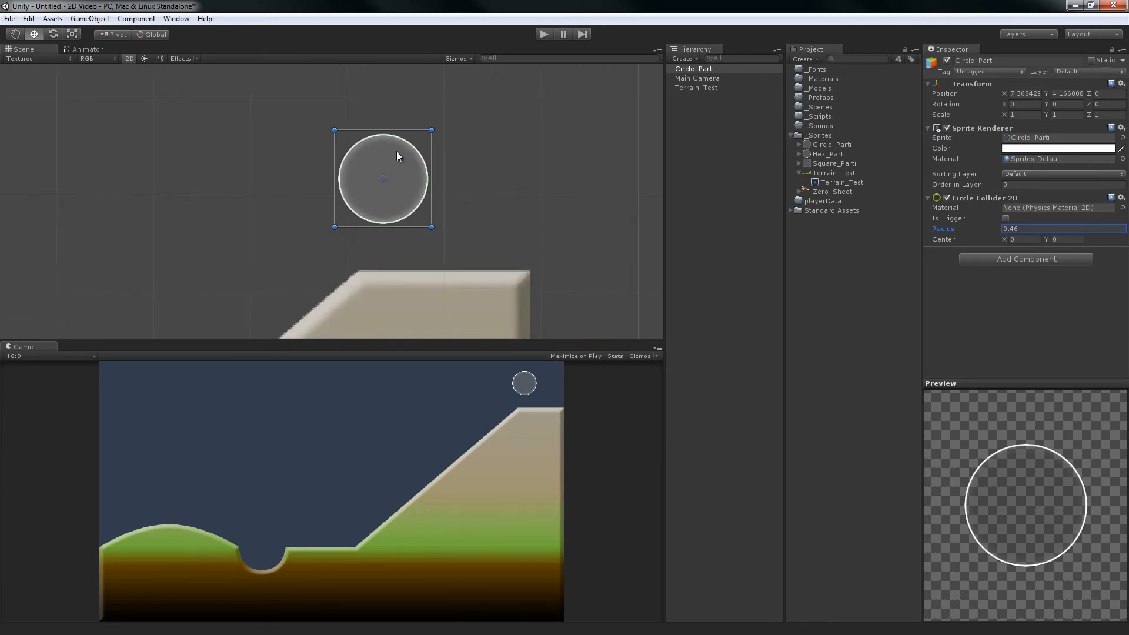
Add a Rigidbody 2D to the Circle_Parti object and move the circle slightly up and toward the slope.
scroll(414, 219, down, 3)
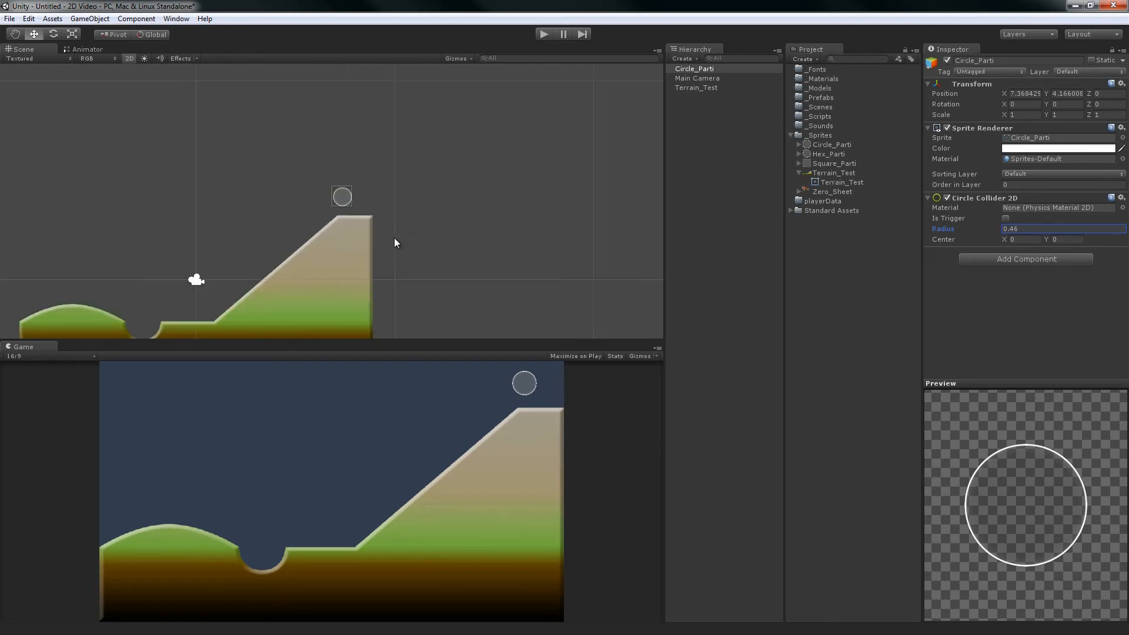
middle_drag(395, 243, 449, 217)
click(137, 18)
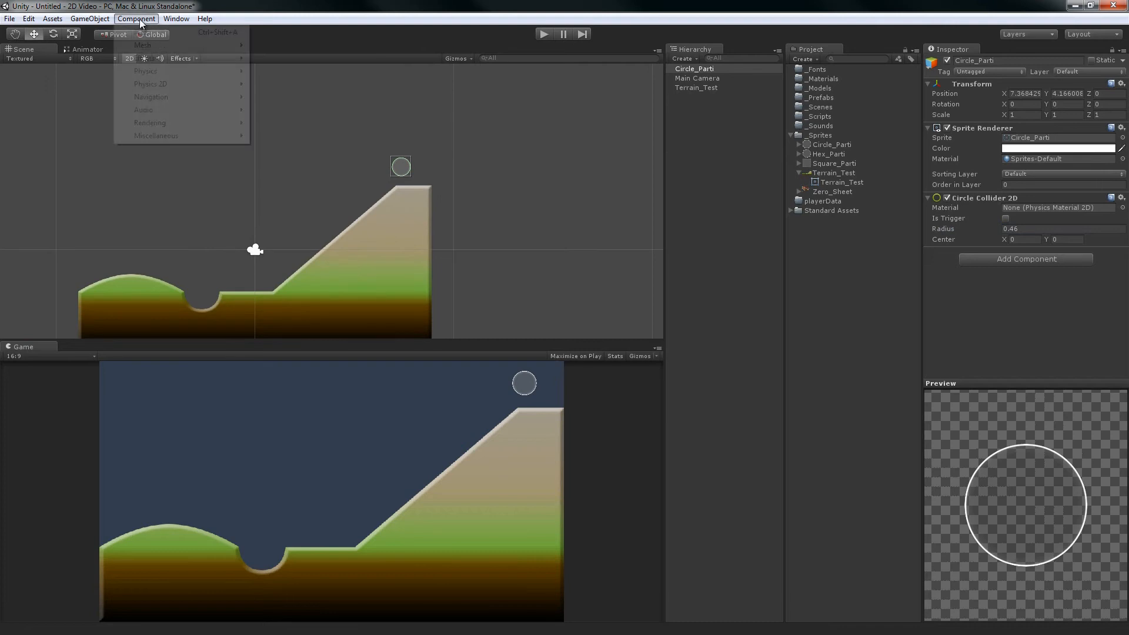
mouse_move(168, 84)
click(296, 85)
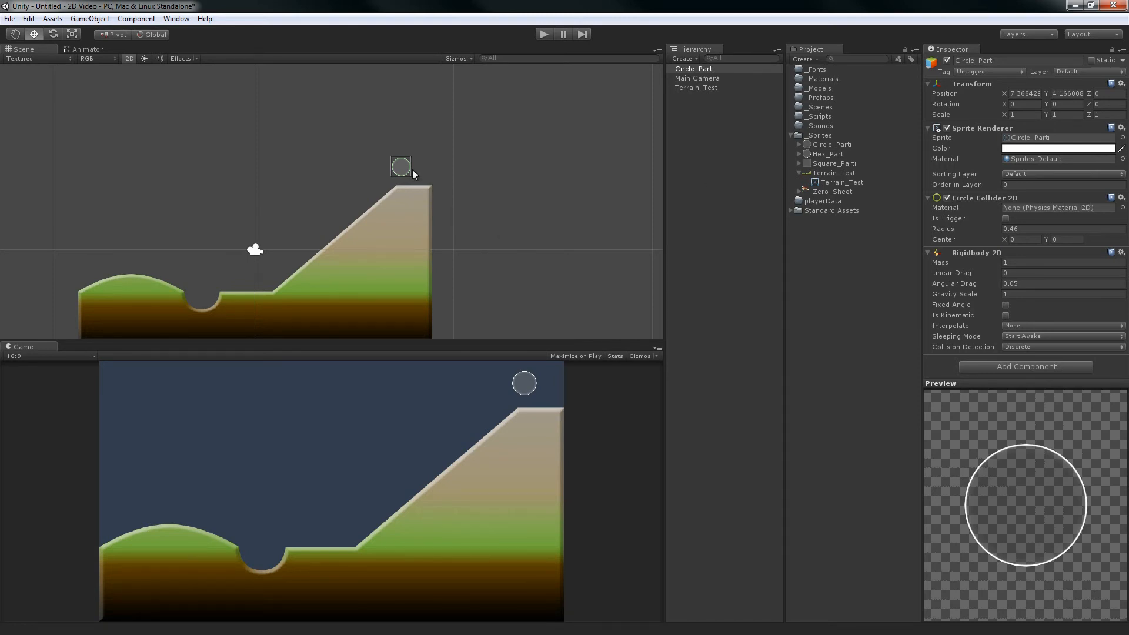
drag(413, 171, 397, 153)
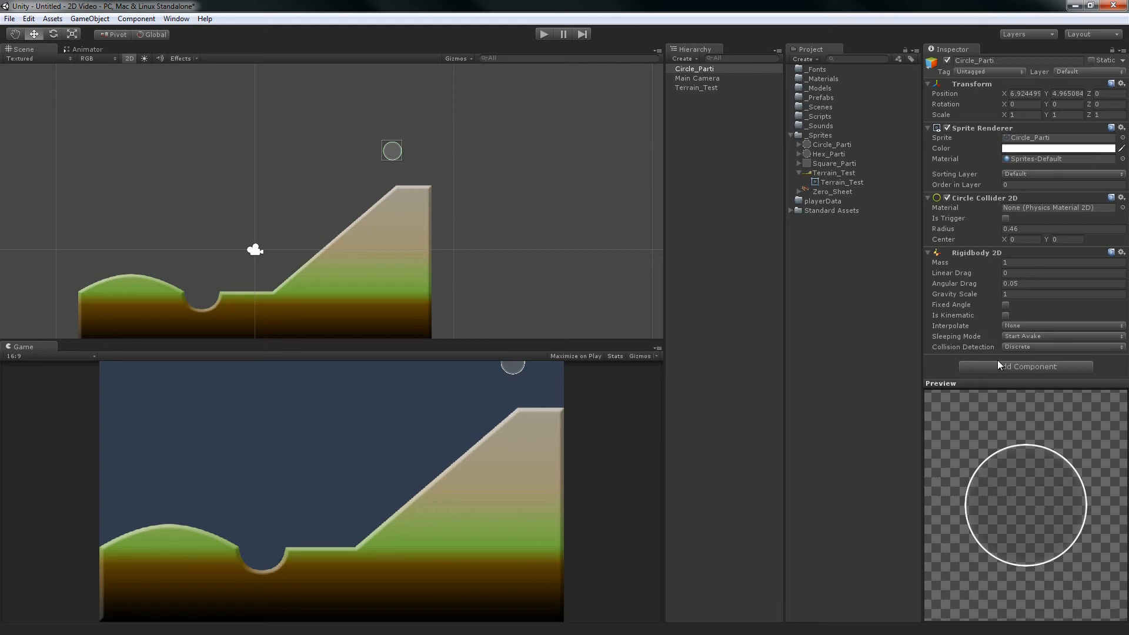
View the Sleeping Mode options of the circle's Rigidbody 2D, and play-test the circle rolling down the terrain.
click(1023, 338)
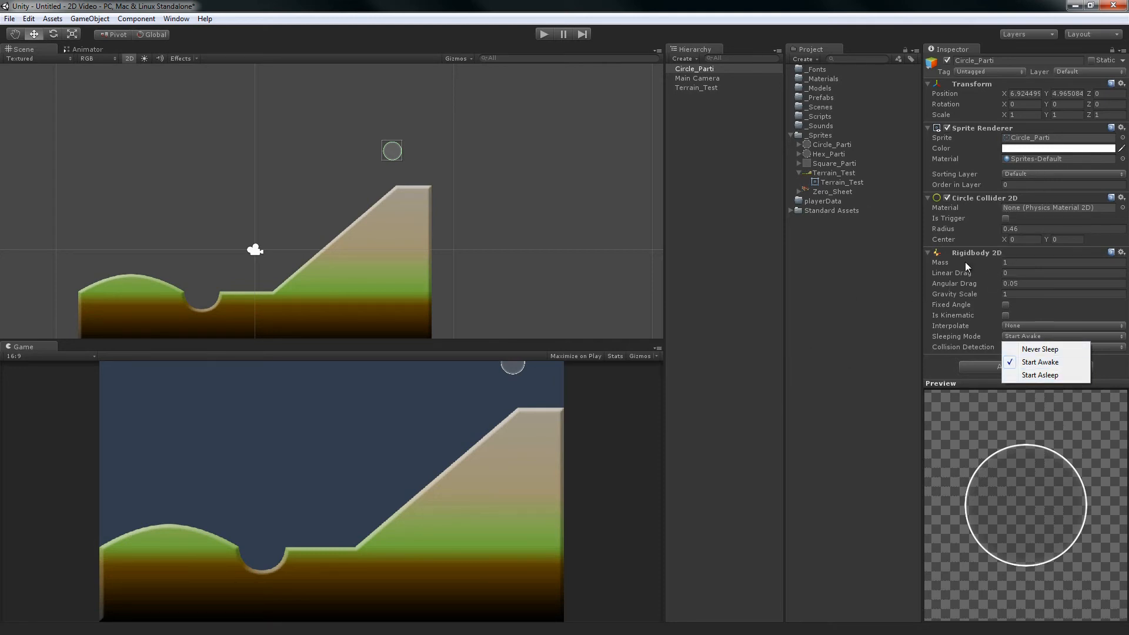
click(706, 234)
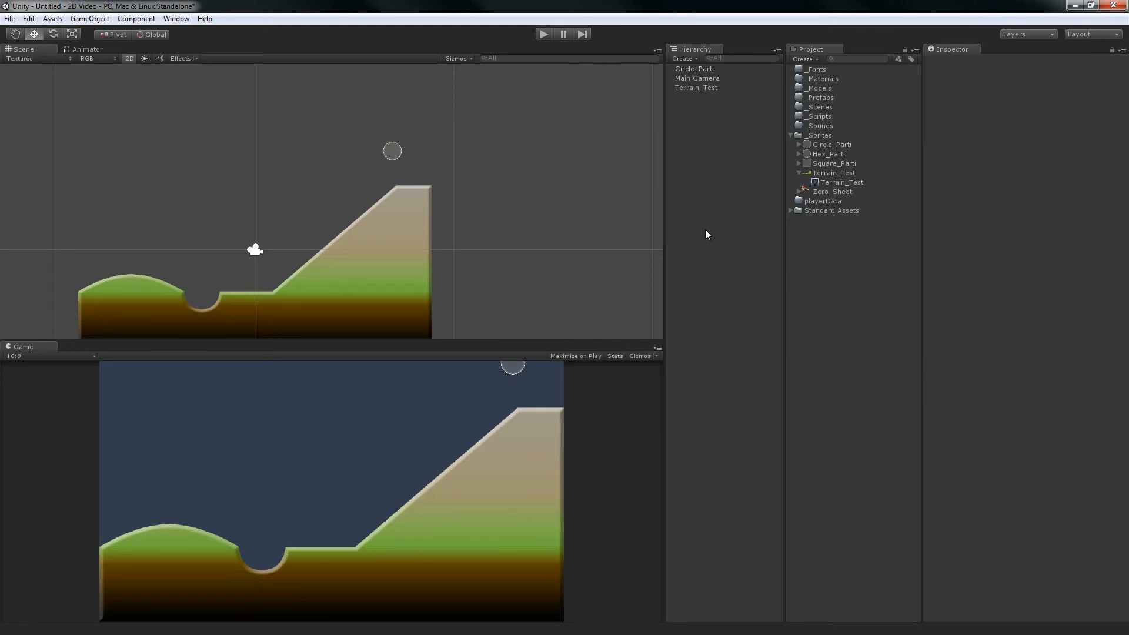
click(697, 70)
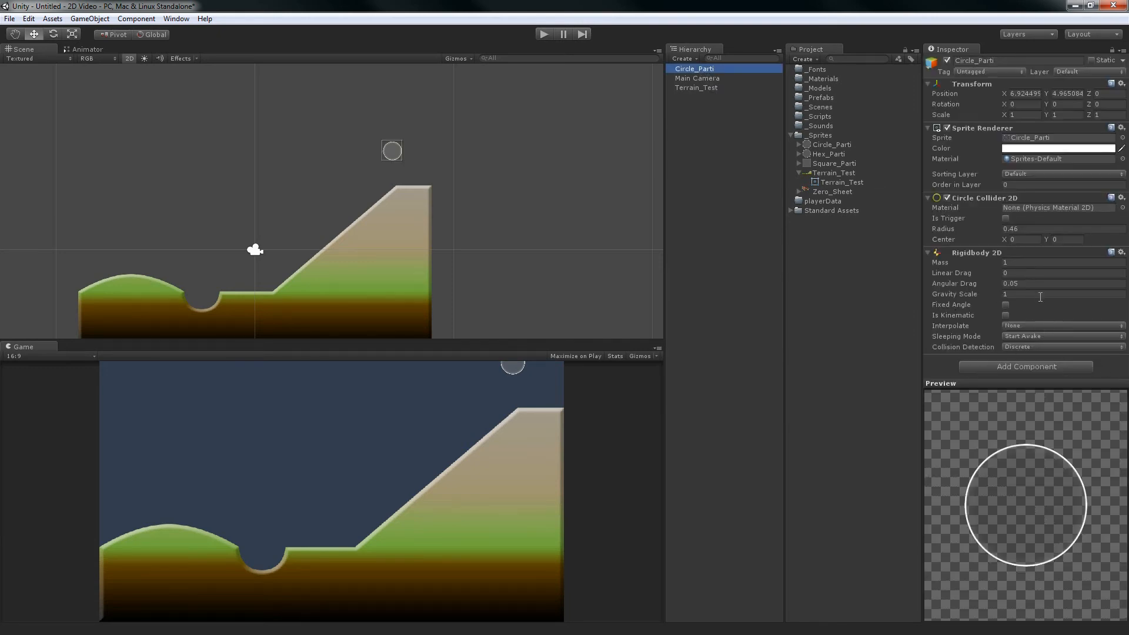
click(543, 34)
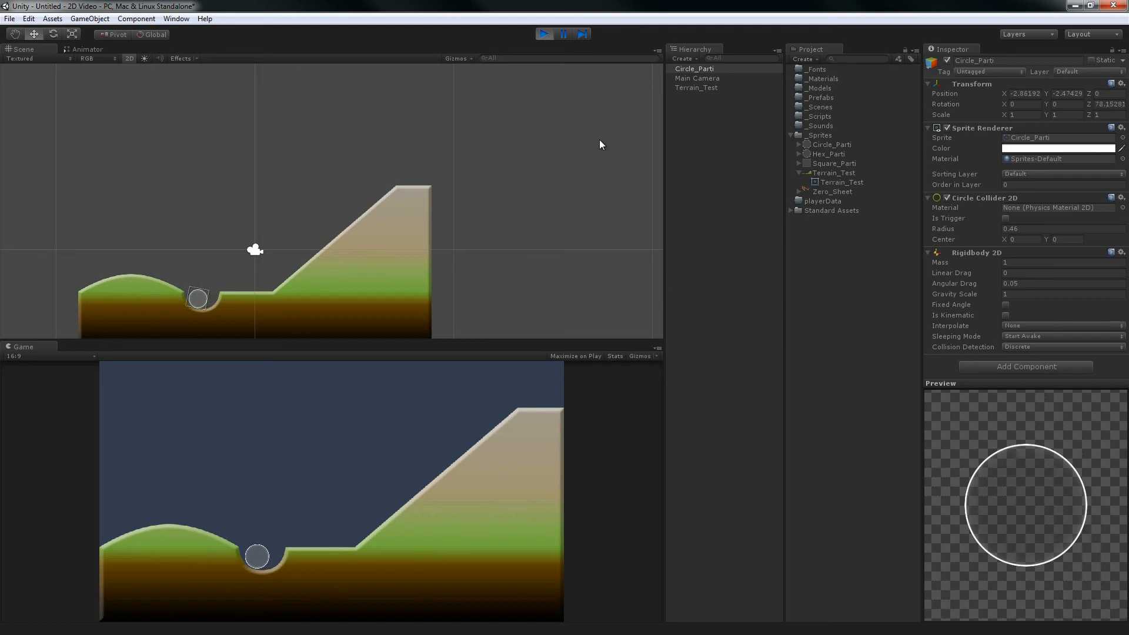
click(545, 37)
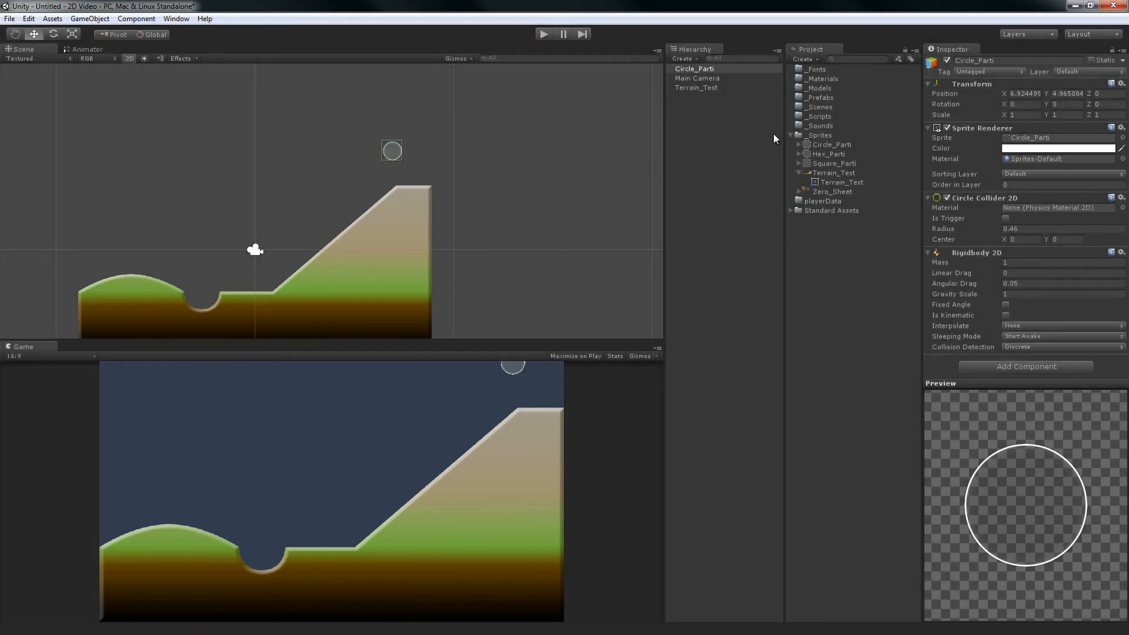
Check which 2D physics materials the circle's collider can use, and try to import the Physic Materials package.
click(1122, 208)
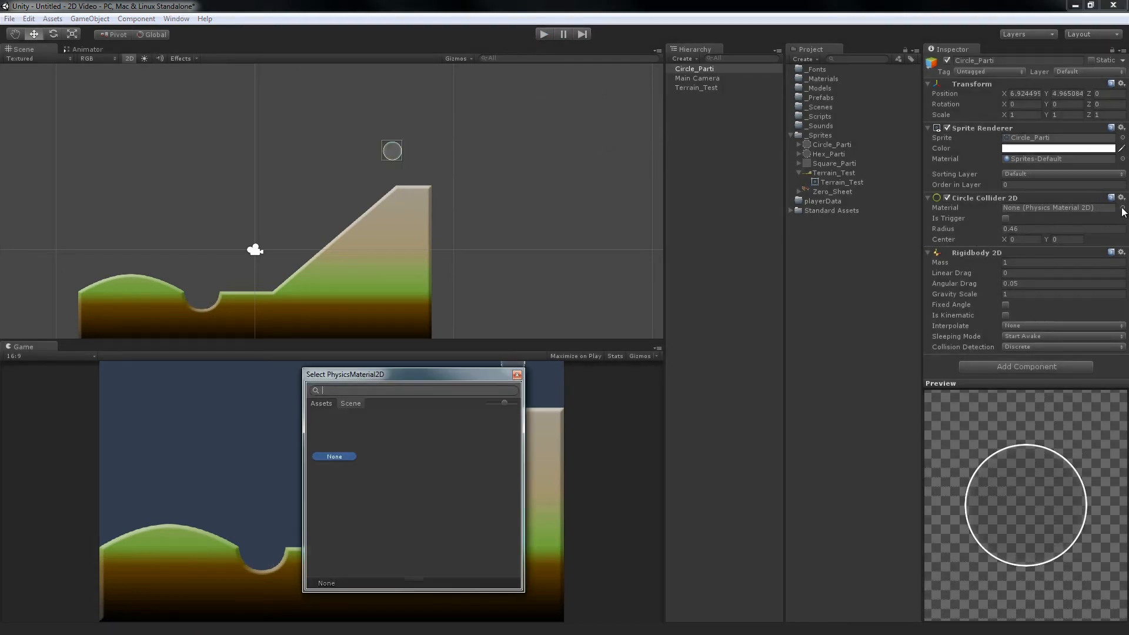
click(518, 376)
click(90, 19)
mouse_move(52, 23)
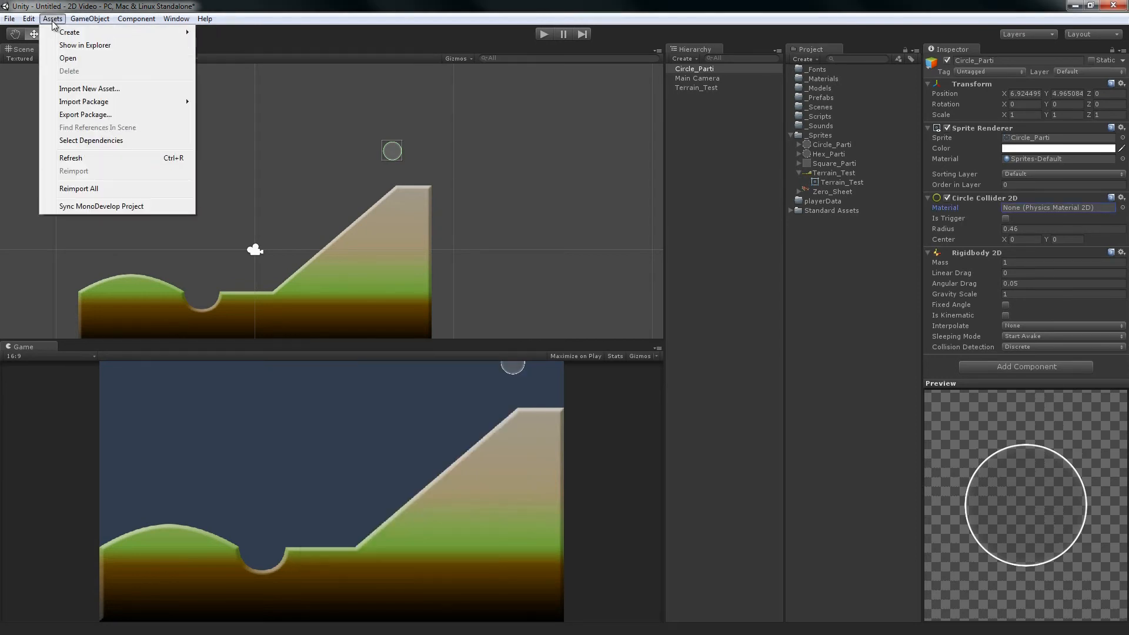
mouse_move(133, 101)
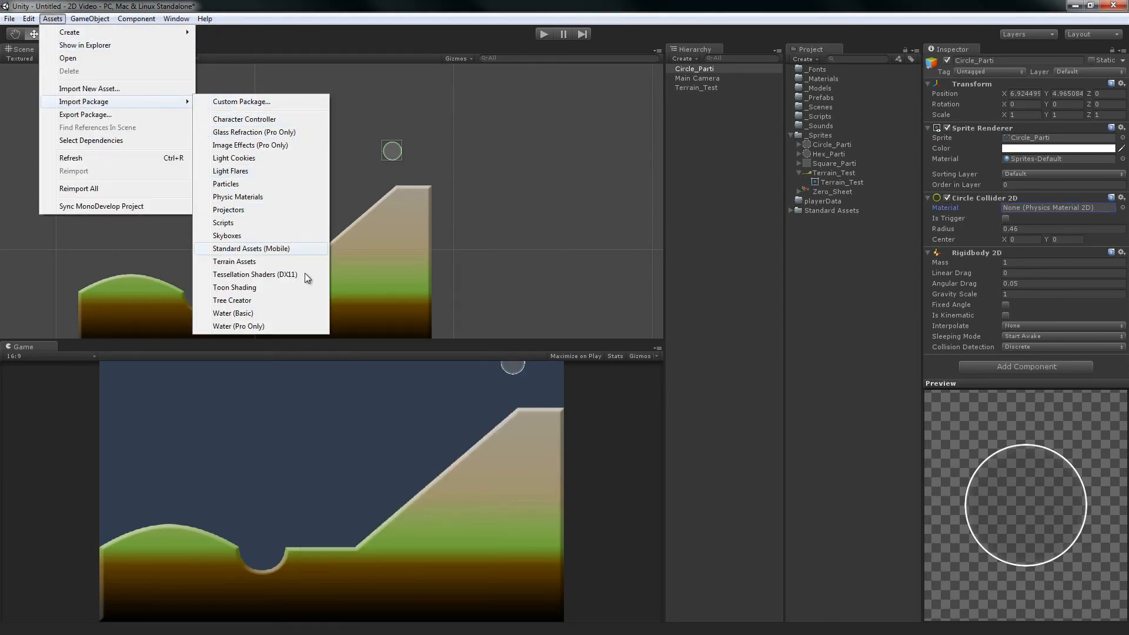
click(281, 197)
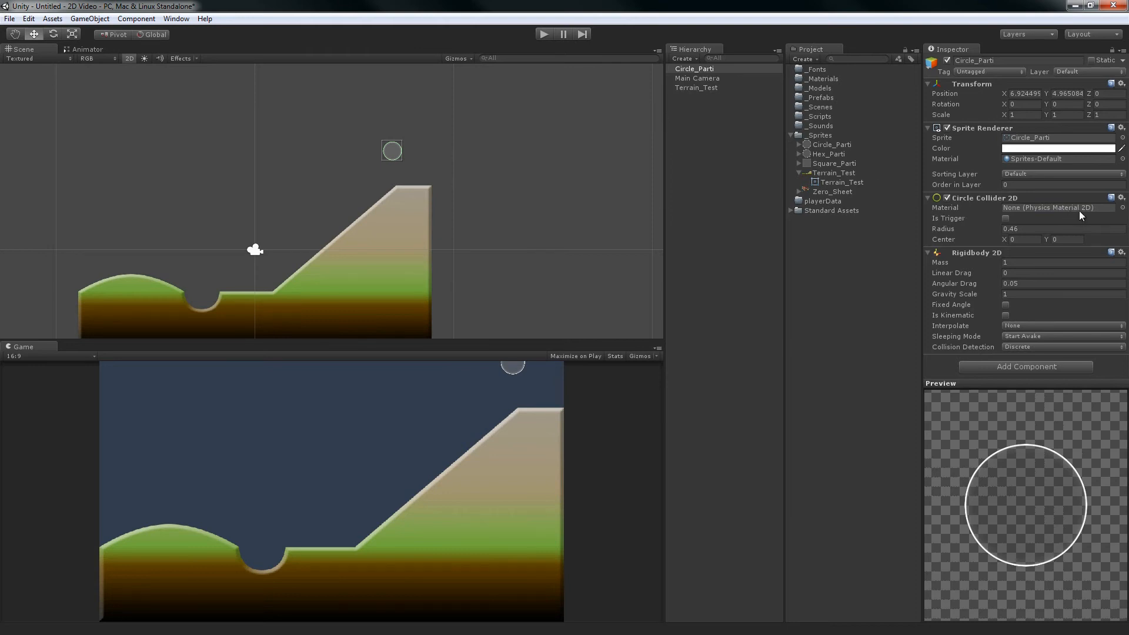
Create a Physics2D Material named Bouncy2d with Bounciness 1 and Friction 0.2.
click(808, 60)
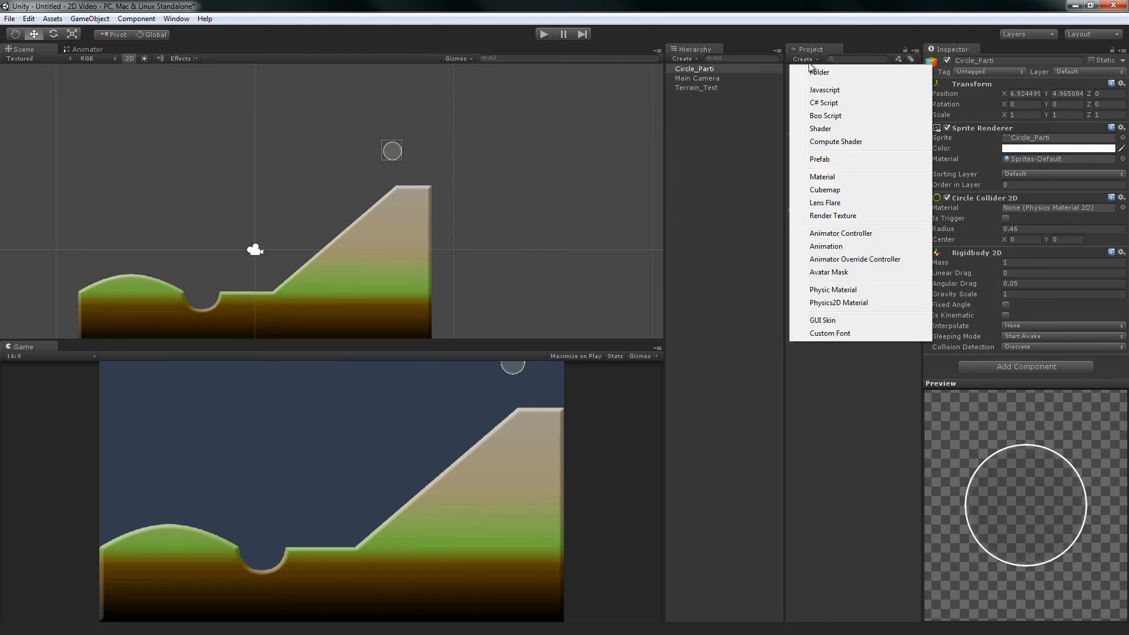
click(859, 300)
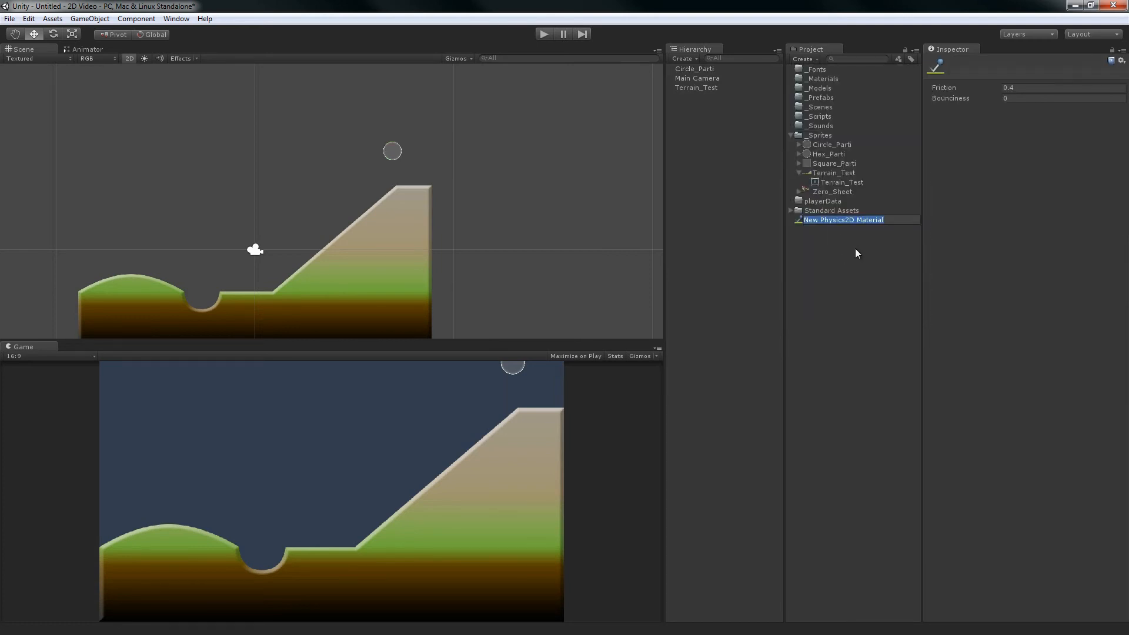
text(Bound)
key(Return)
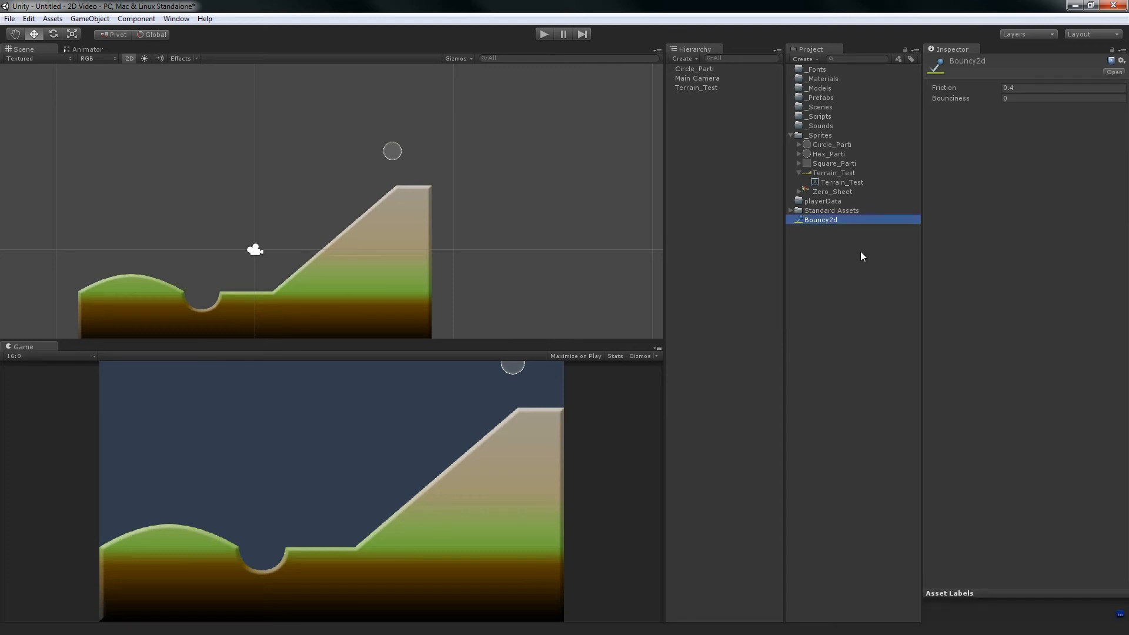
click(1028, 98)
text(1)
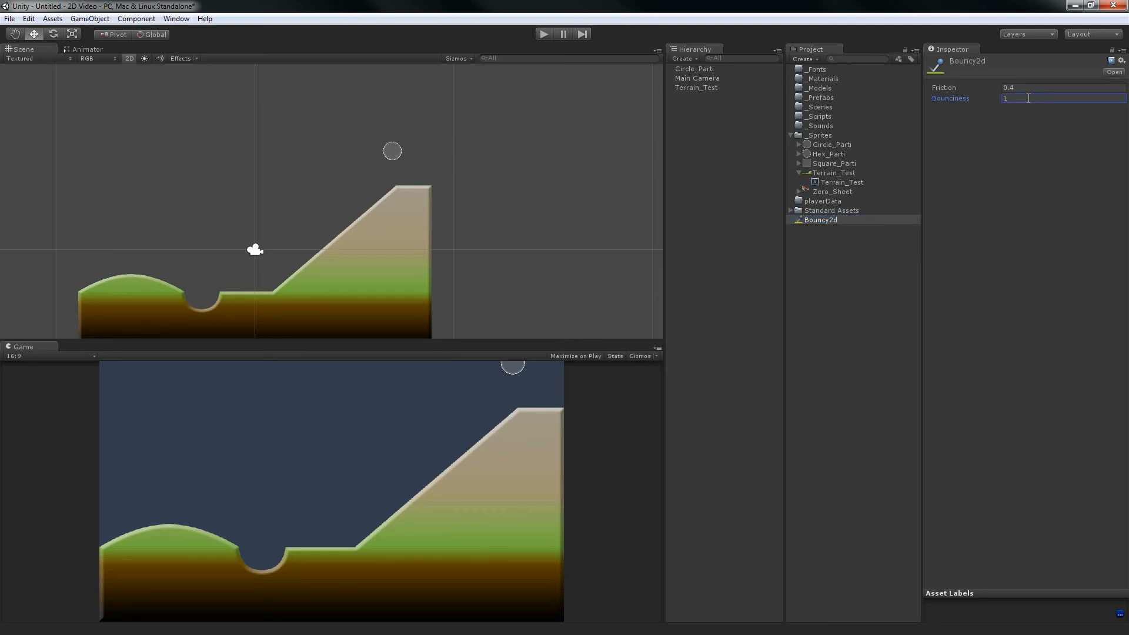
click(1019, 89)
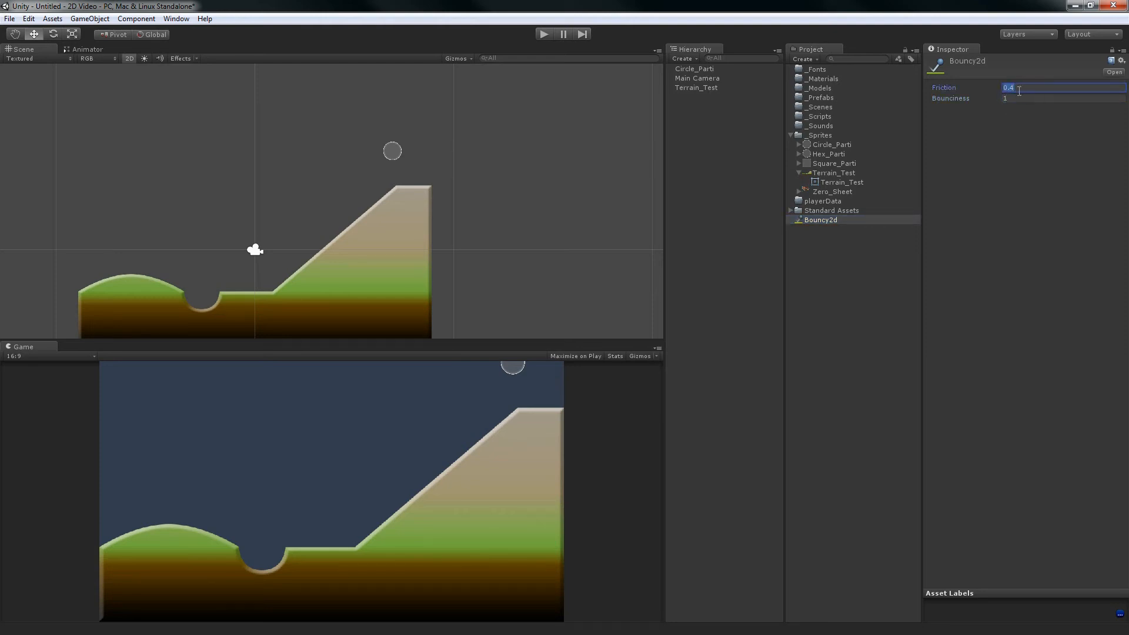
key(BackSpace)
text(.3)
key(BackSpace)
key(BackSpace)
text(0.2)
Assign Bouncy2d as the material of Circle_Parti's Circle Collider 2D, and play-test the circle's bounce.
click(696, 68)
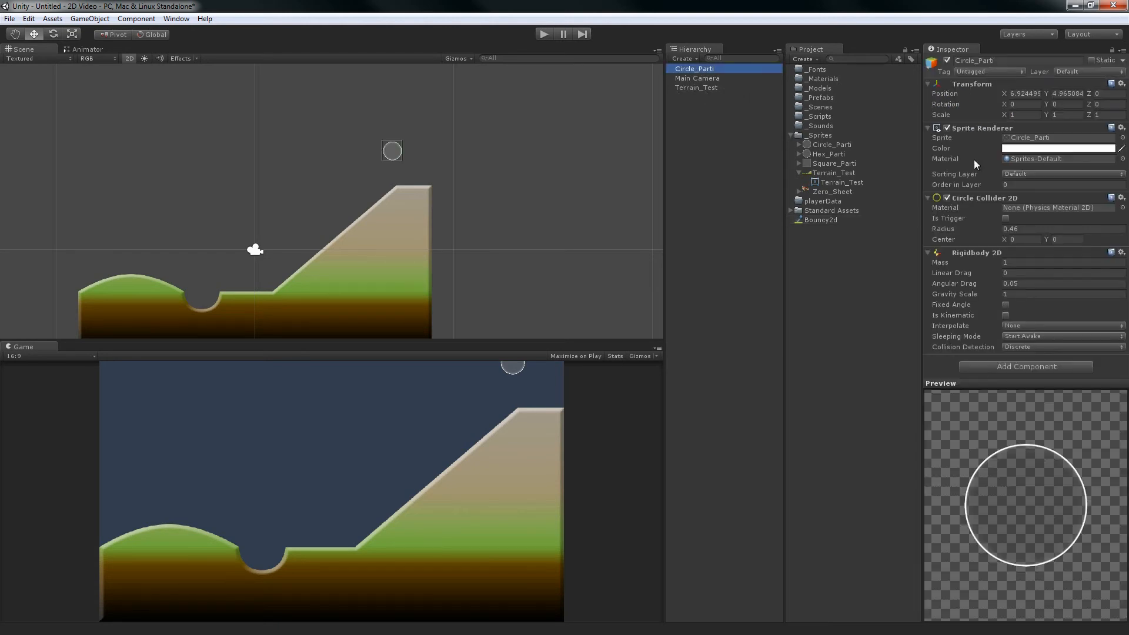
click(1123, 207)
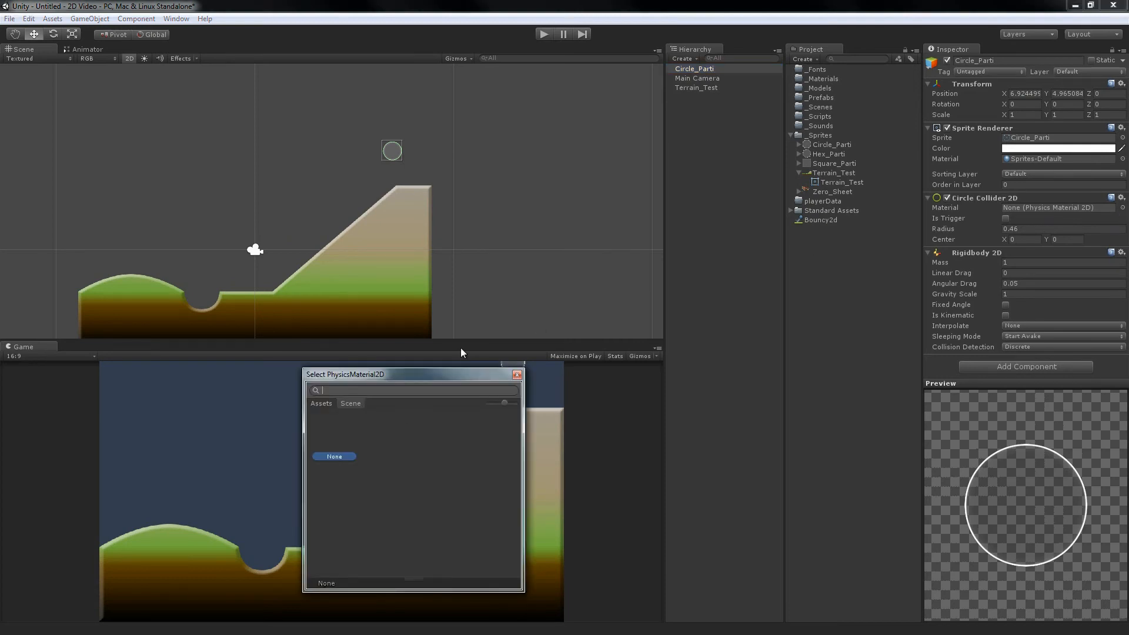
click(516, 376)
drag(821, 220, 1010, 214)
click(722, 158)
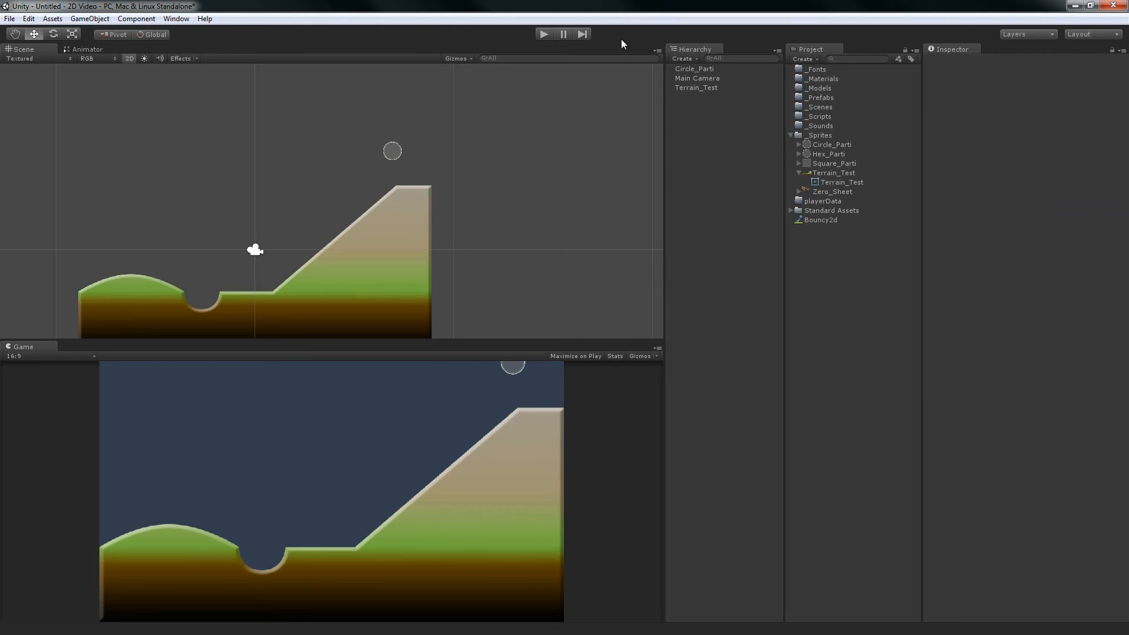
click(546, 34)
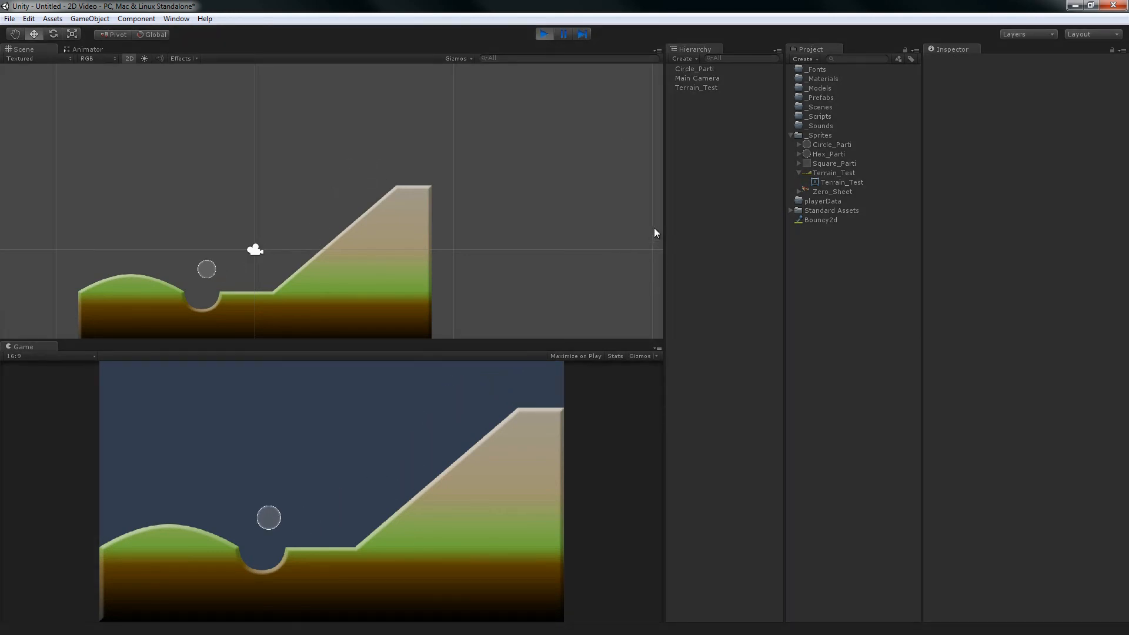
click(543, 35)
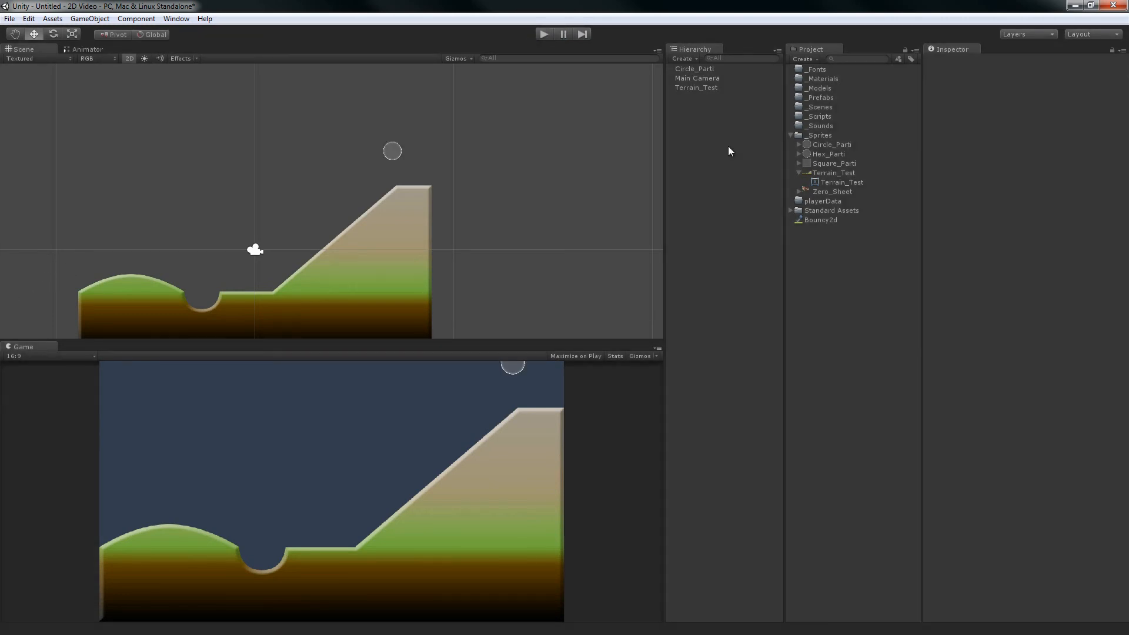
Create a standard Physic Material to compare its settings with Bouncy2d, and discard it.
click(820, 220)
click(804, 58)
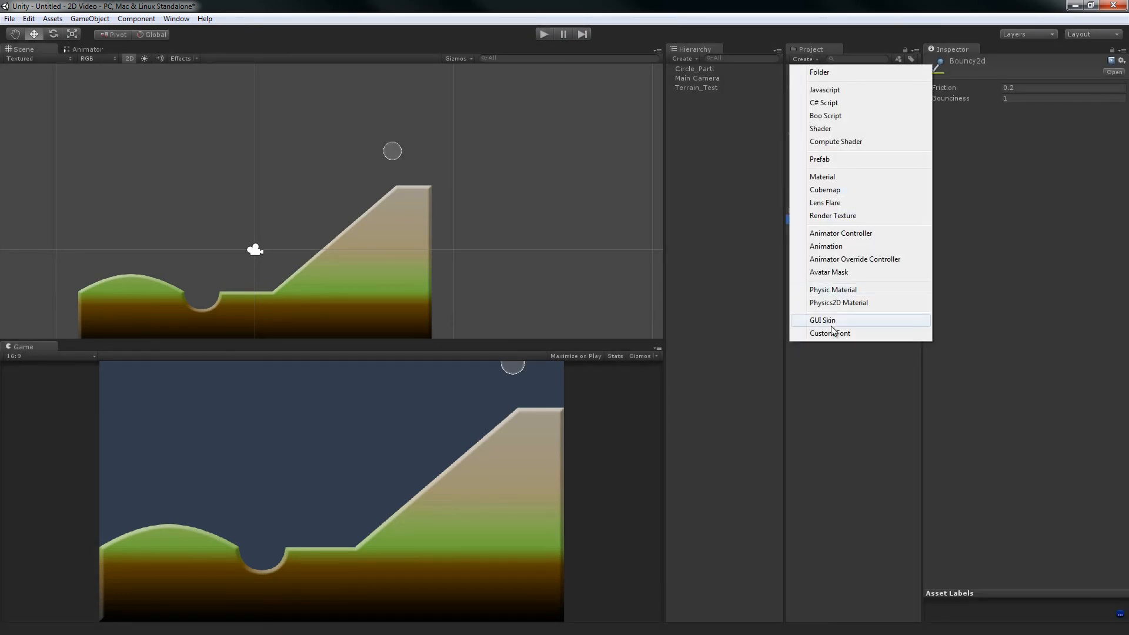
click(853, 292)
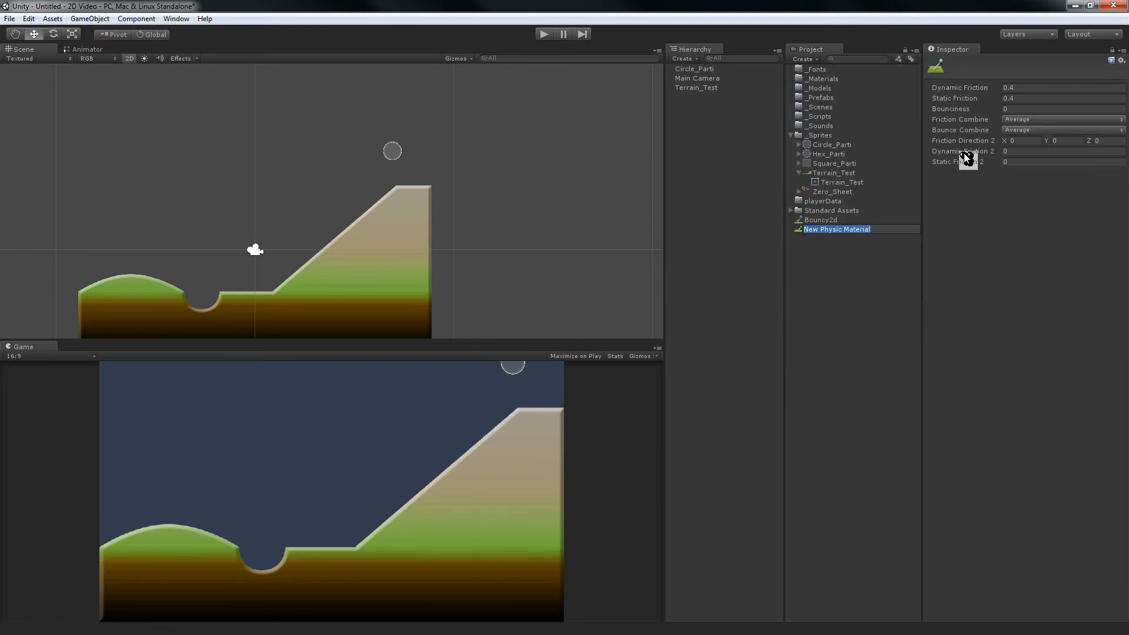
click(875, 232)
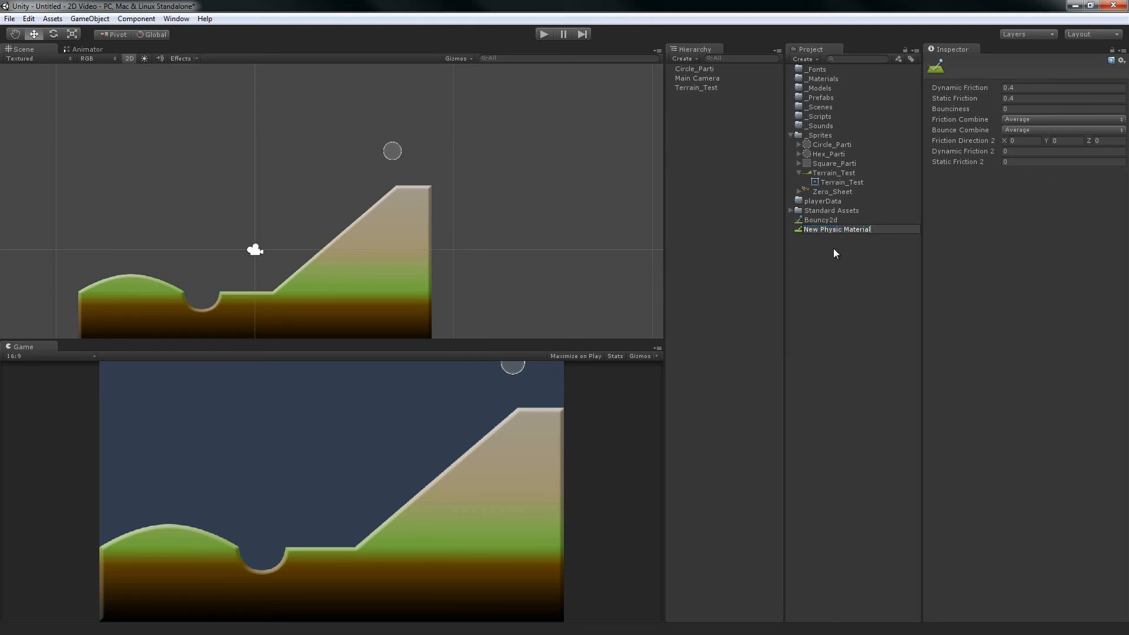
key(Escape)
Set Bouncy2d's Friction to 0.5 and Bounciness to 0, and play-test the circle's motion.
click(830, 218)
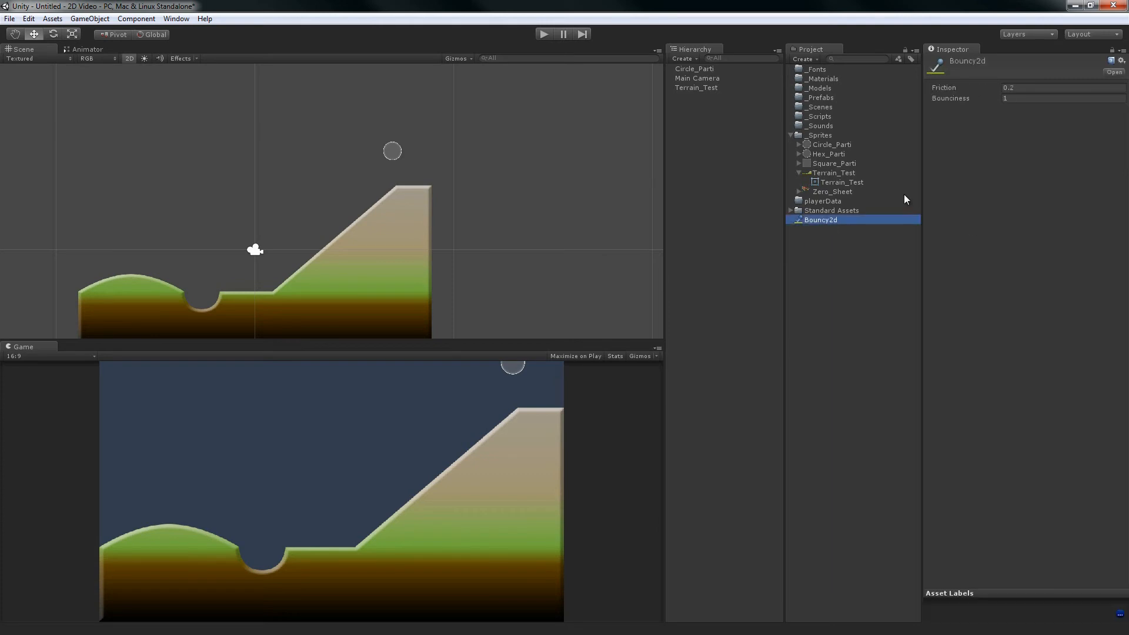
click(1019, 88)
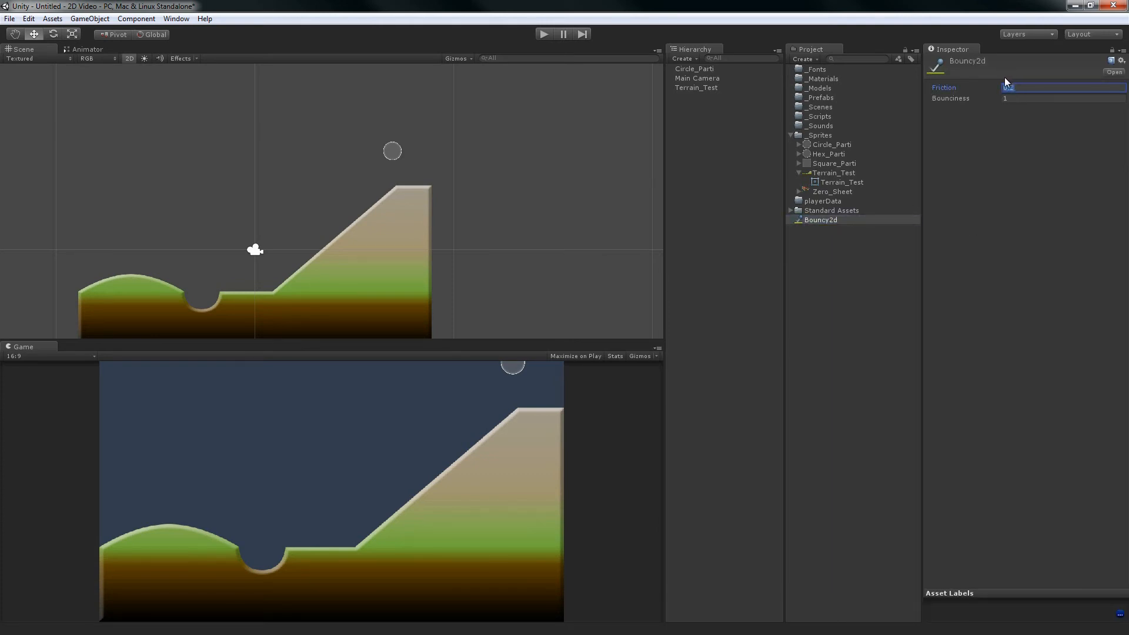
text(.5)
click(1013, 98)
text(0)
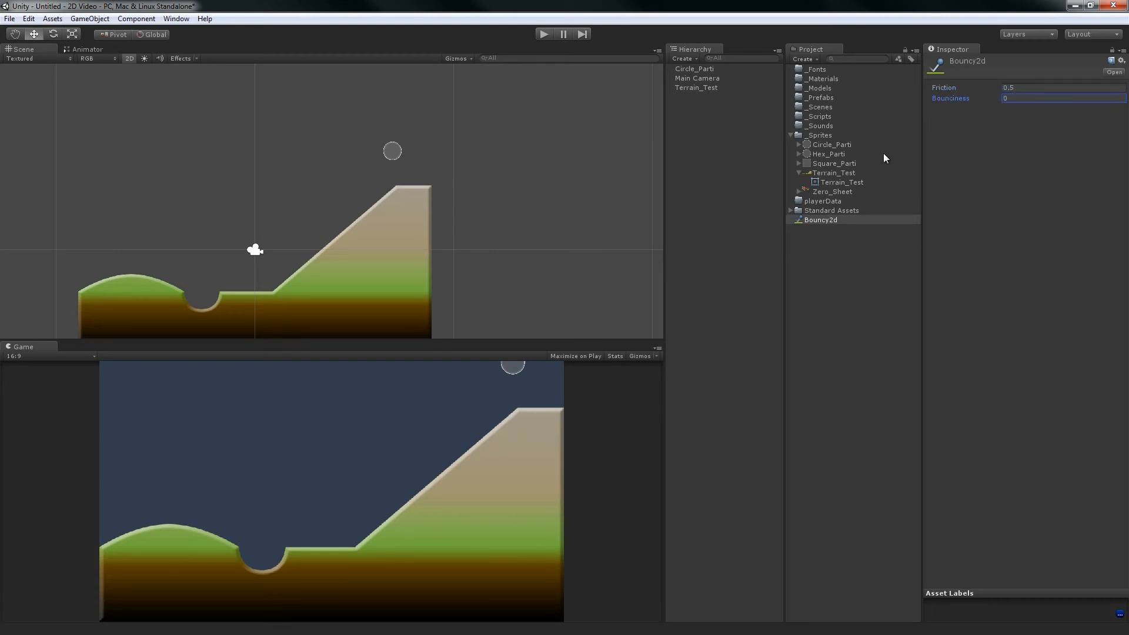
click(539, 36)
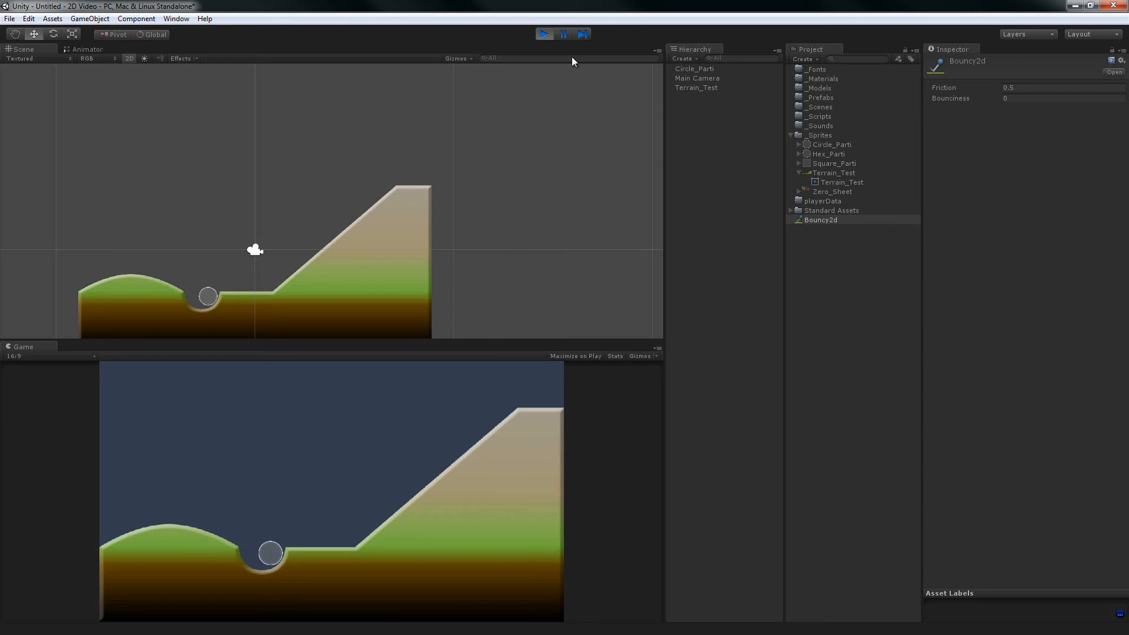
click(543, 34)
Set the Mass of Circle_Parti's Rigidbody 2D to 5, and play-test the heavier circle.
click(693, 69)
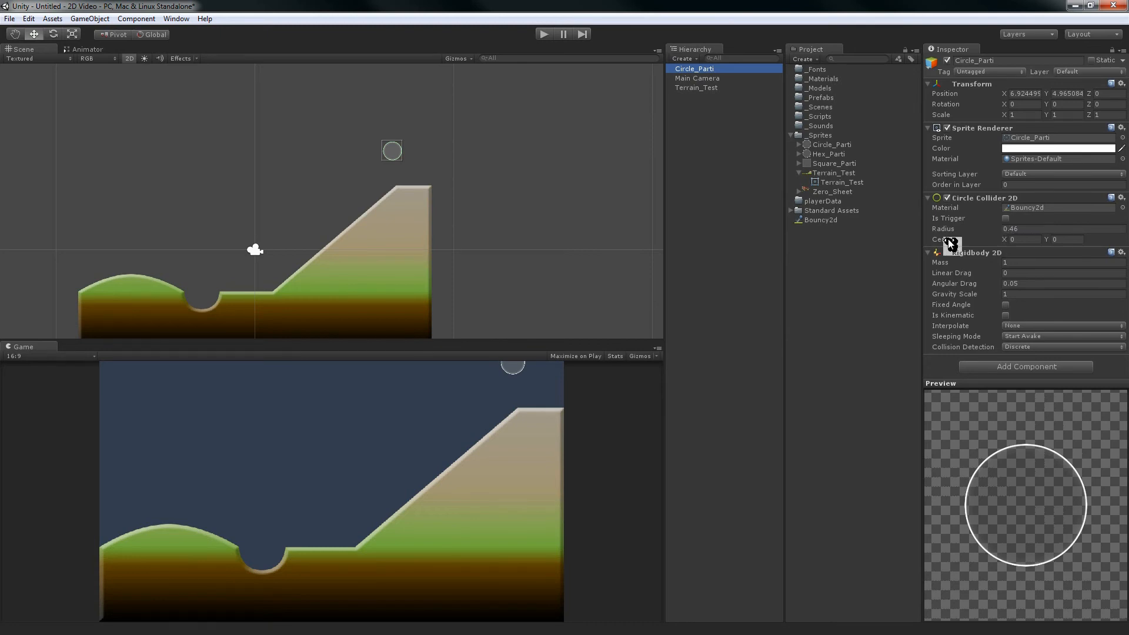
click(1004, 263)
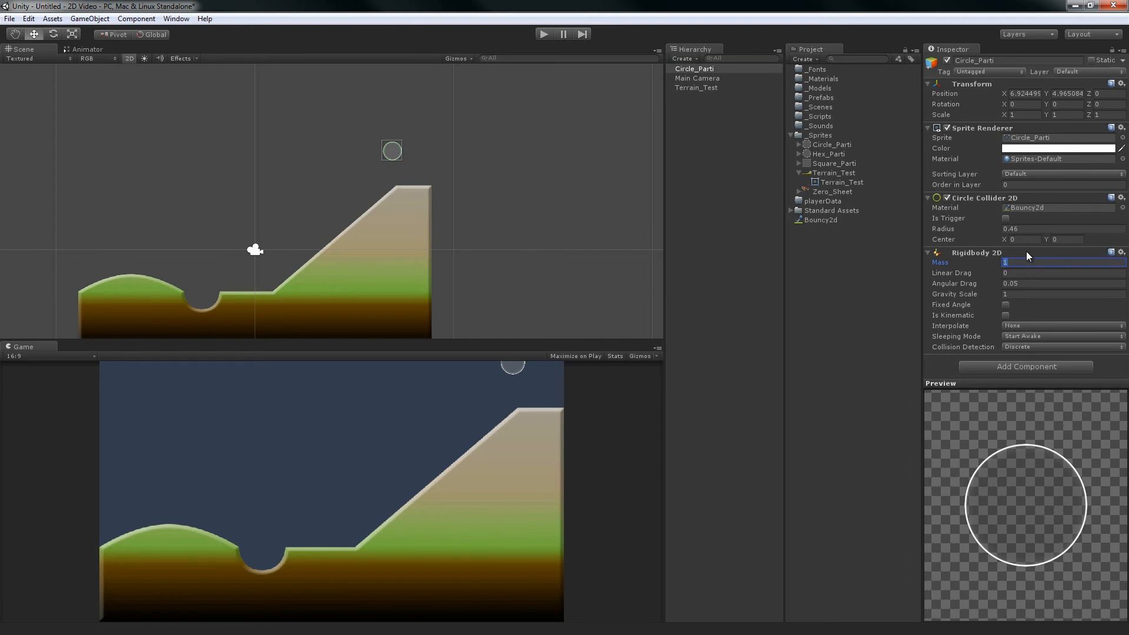
text(5)
click(545, 34)
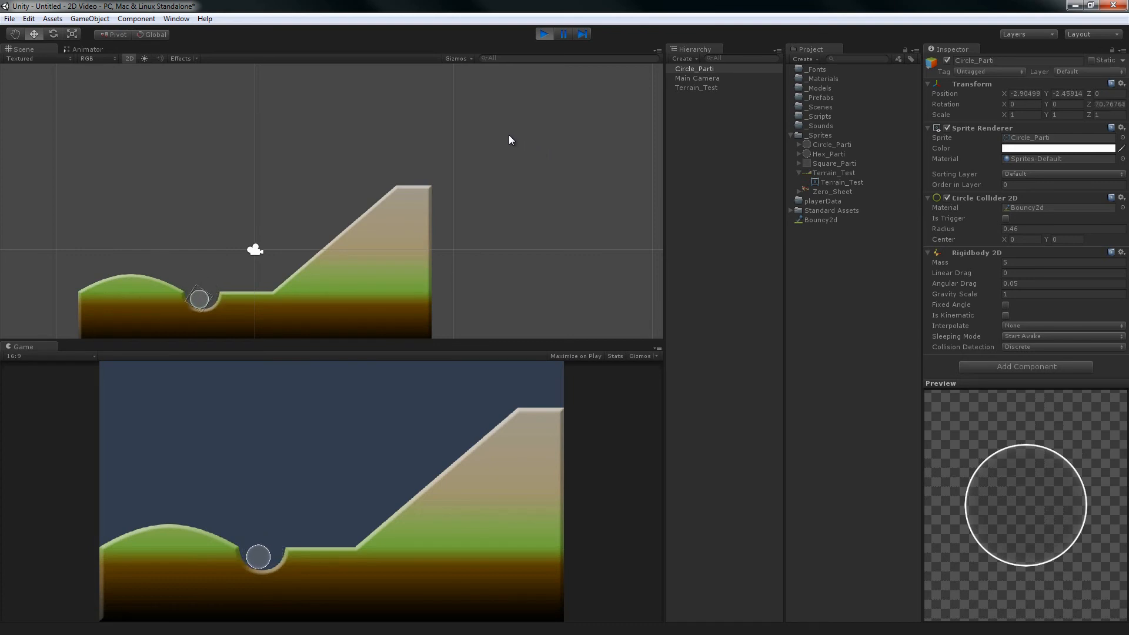
click(544, 34)
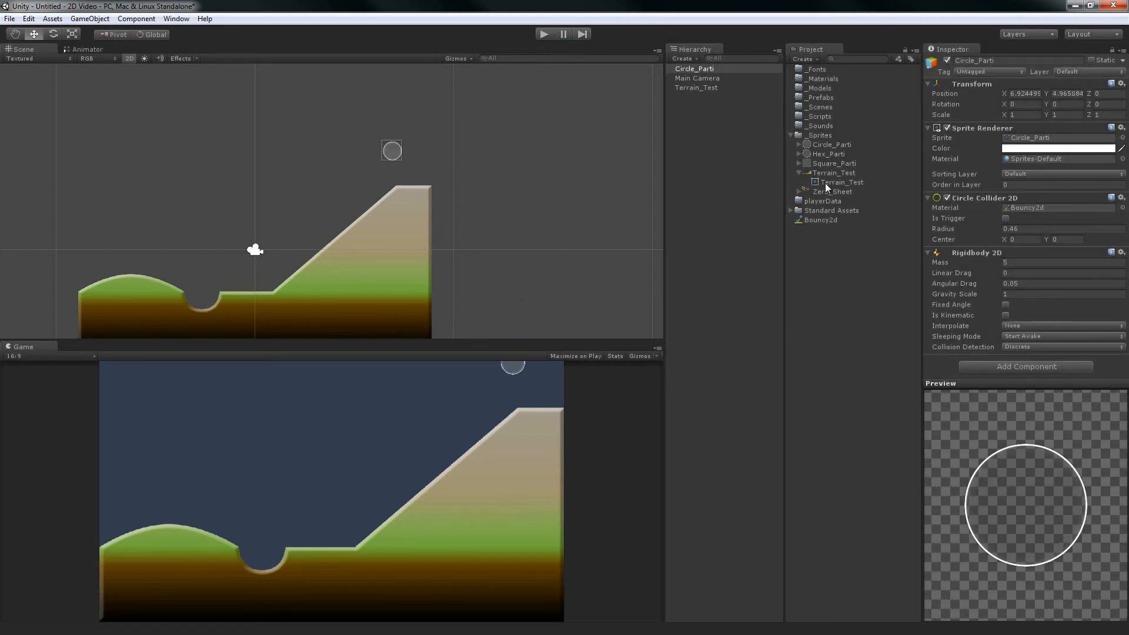
Create a C# script named PhysTests in the _Scripts folder.
click(815, 117)
right_click(811, 116)
mouse_move(841, 120)
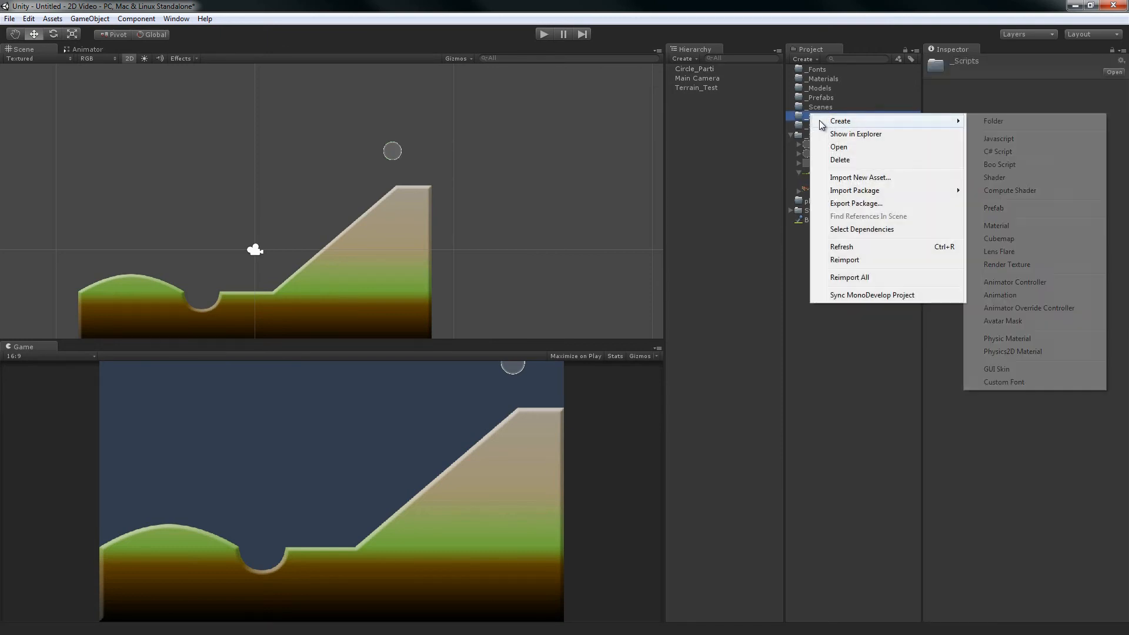
click(991, 155)
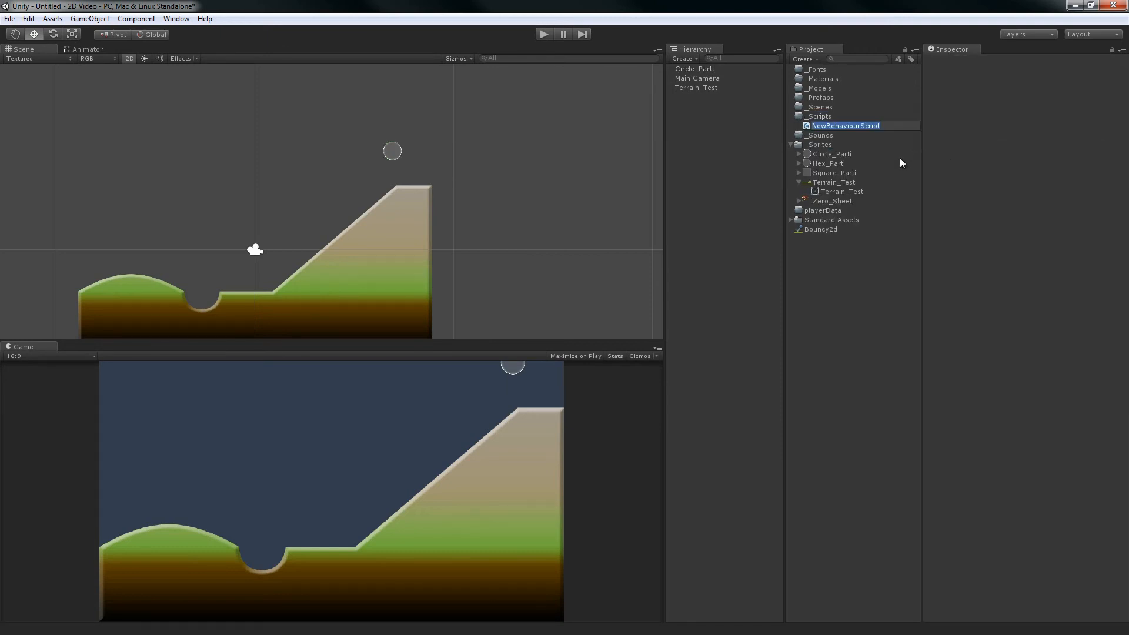
text(PhysTests)
key(Return)
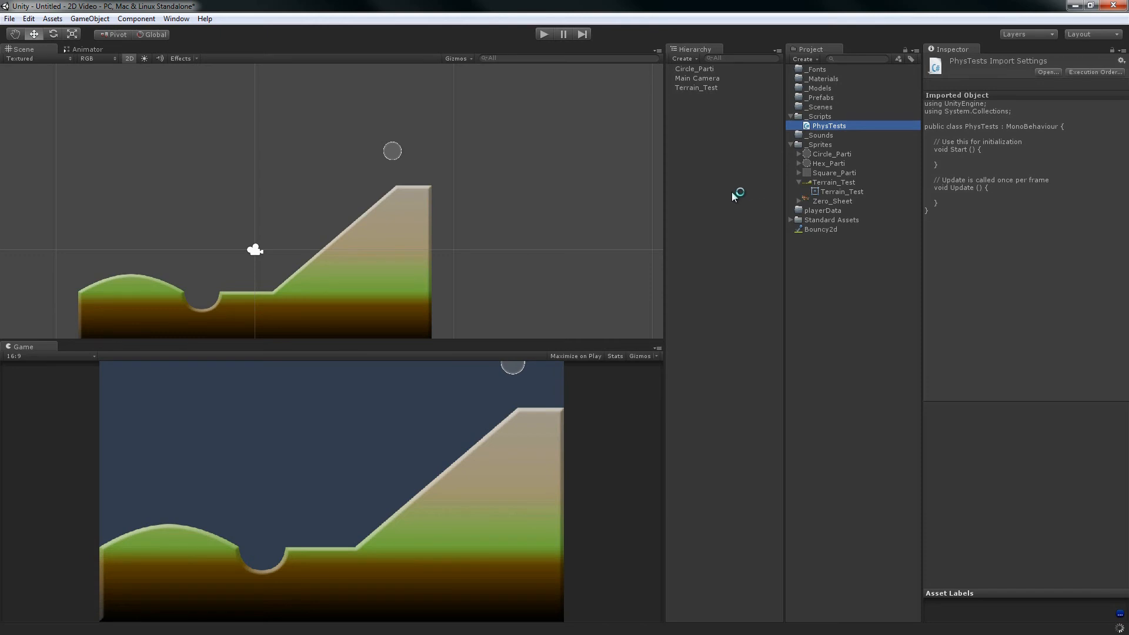
click(175, 19)
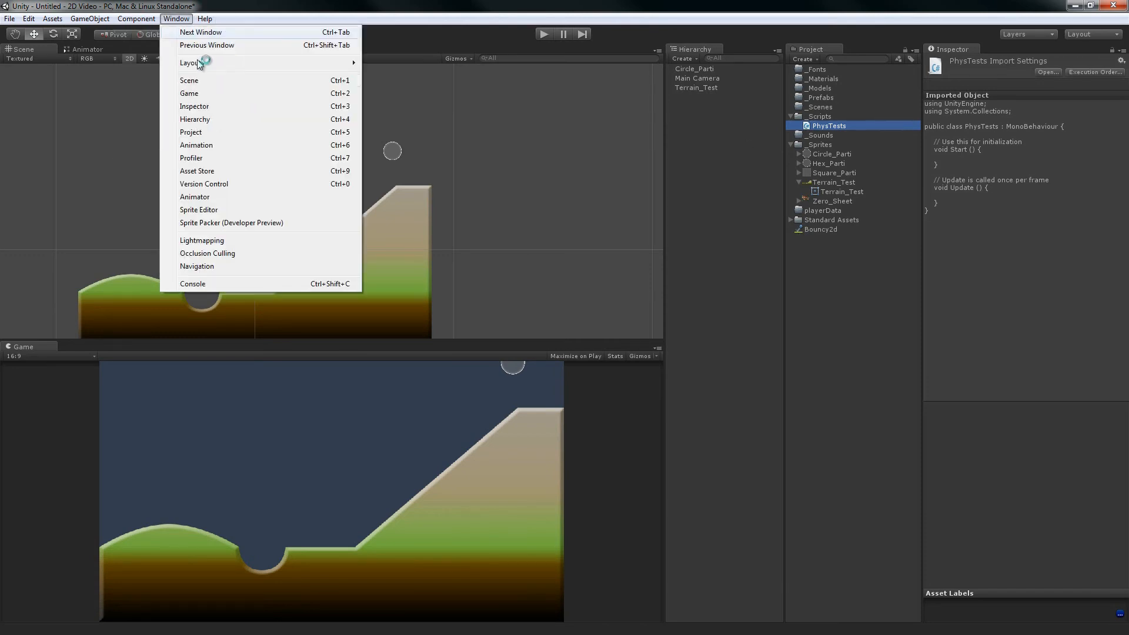
mouse_move(136, 18)
mouse_move(172, 84)
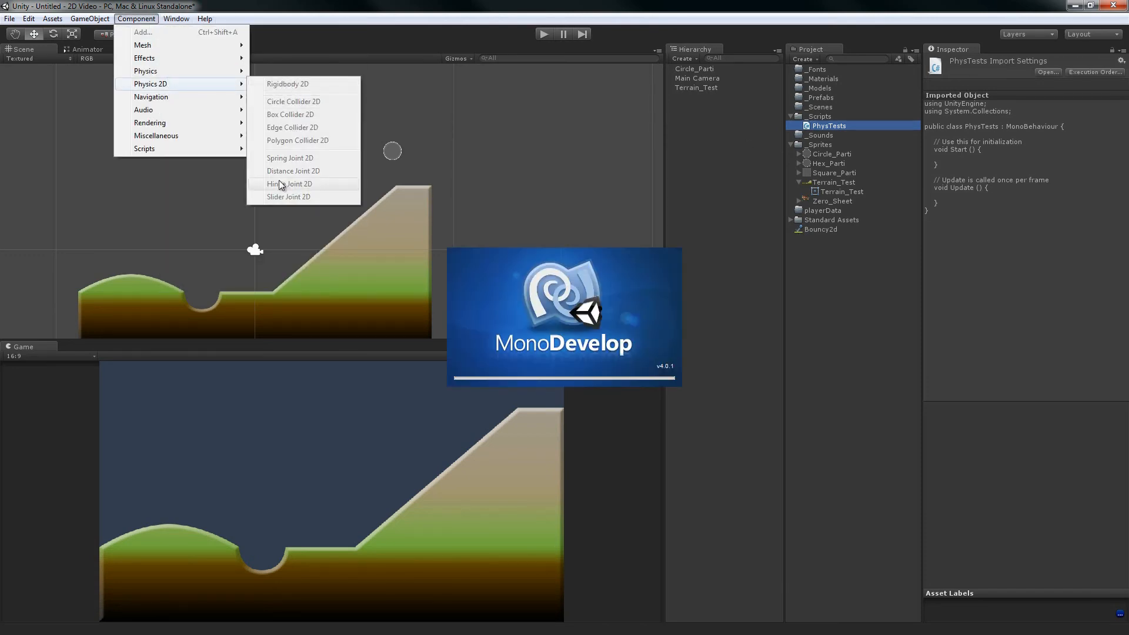
click(344, 36)
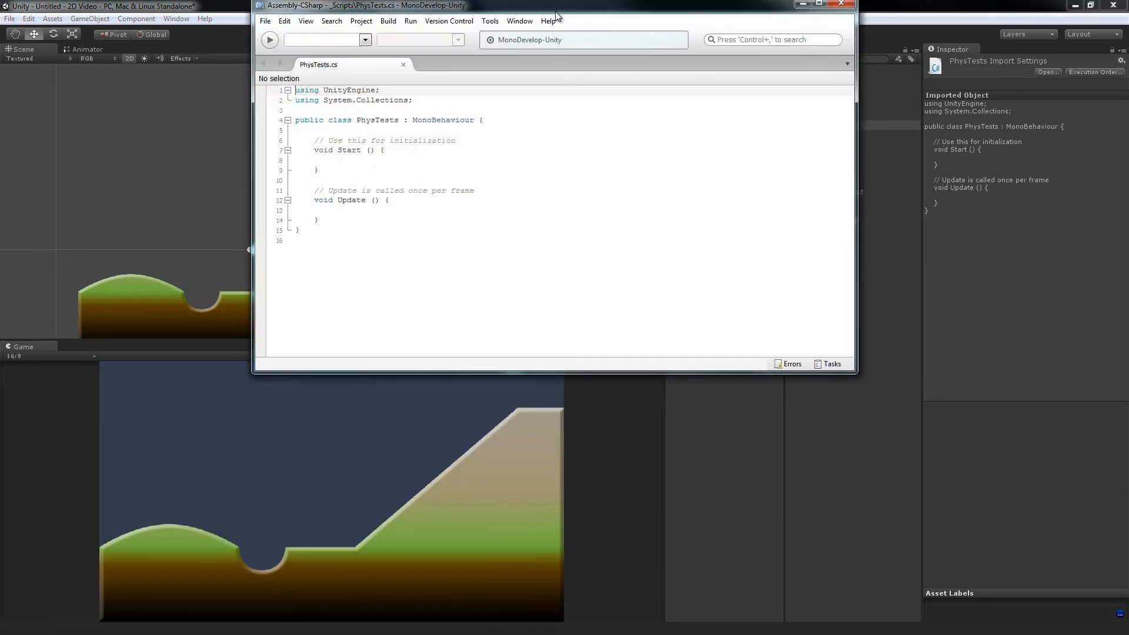
Switch to MonoDevelop with PhysTests.cs, reposition and enlarge its window, and increase the code text size.
drag(554, 17, 629, 136)
ctrl+scroll(527, 270, up, 3)
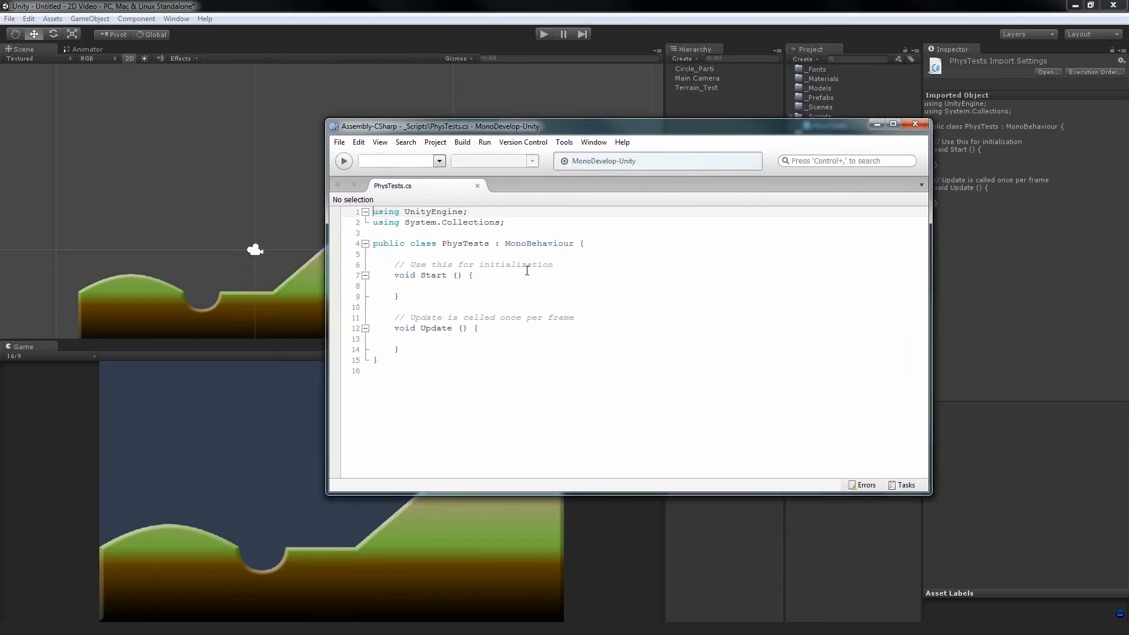
drag(217, 51, 209, 49)
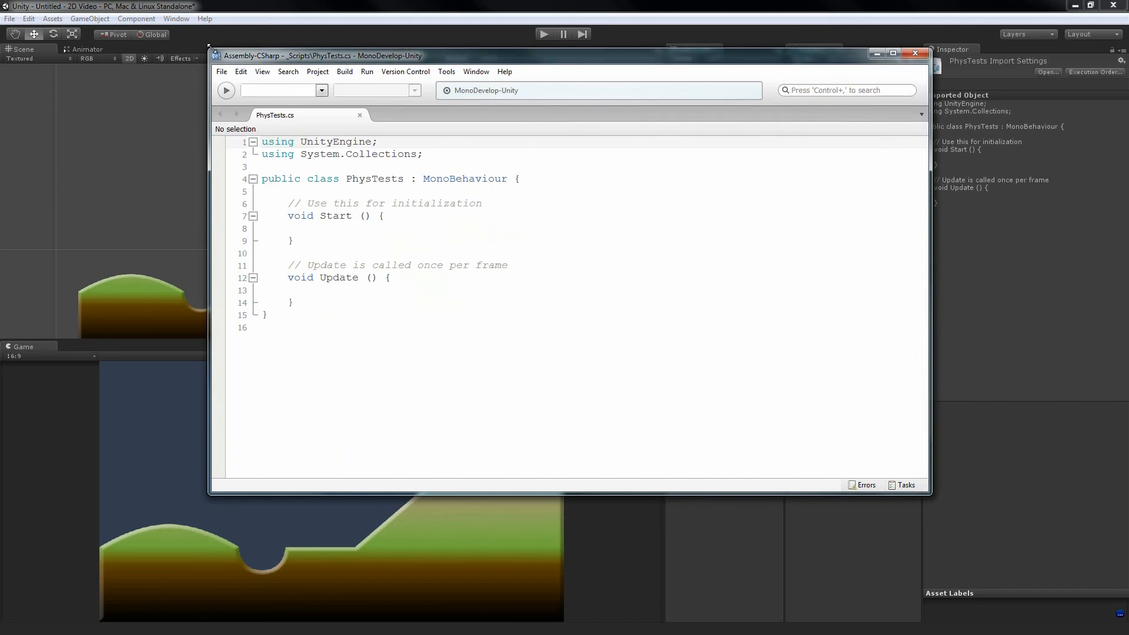
Start an if statement with empty parentheses inside the Update method of PhysTests.cs.
click(353, 290)
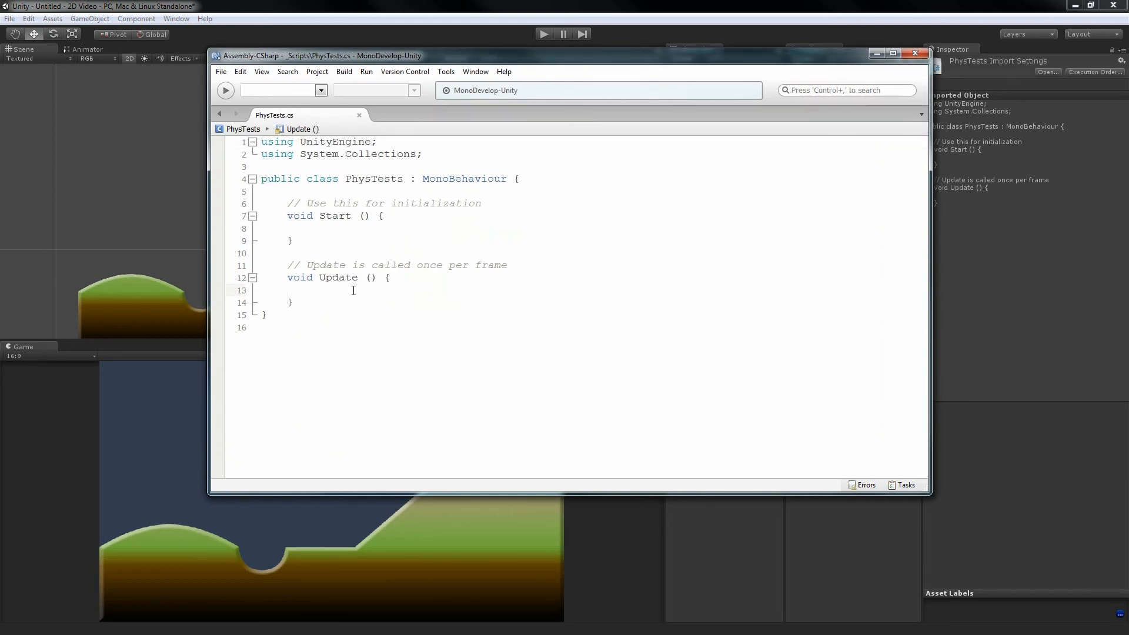
key(Tab)
text(if()
key(Home)
key(Tab)
key(Right)
key(Right)
key(Right)
key(ctrl+space)
Reference the Physics2D class in the if condition and look up its members matching "ray".
text(phys)
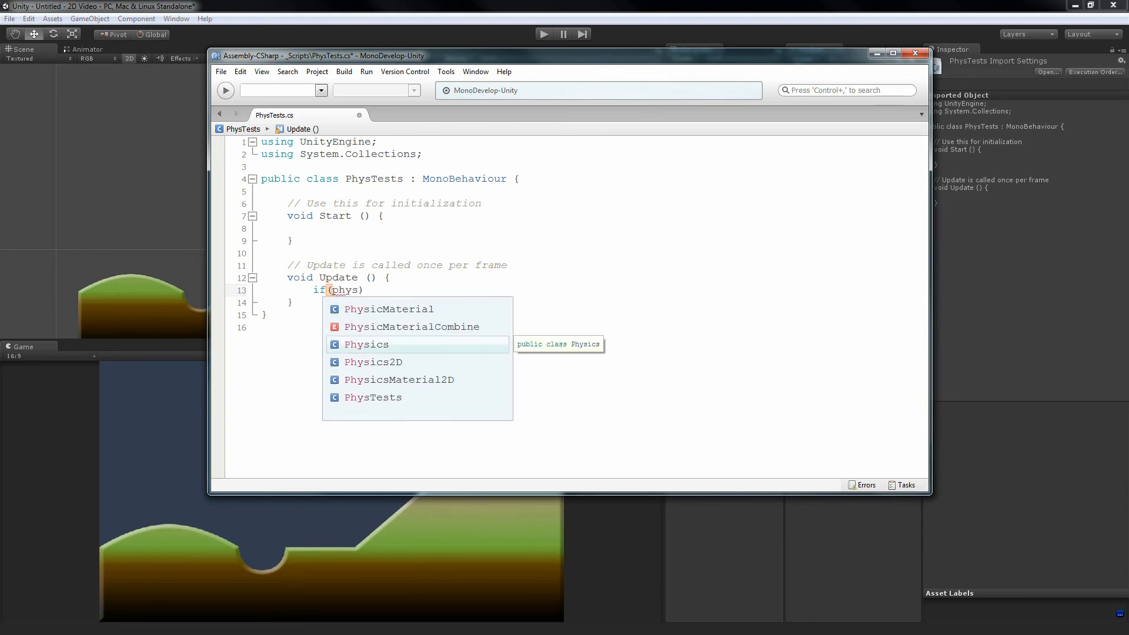
key(Down)
key(Return)
text(.ray)
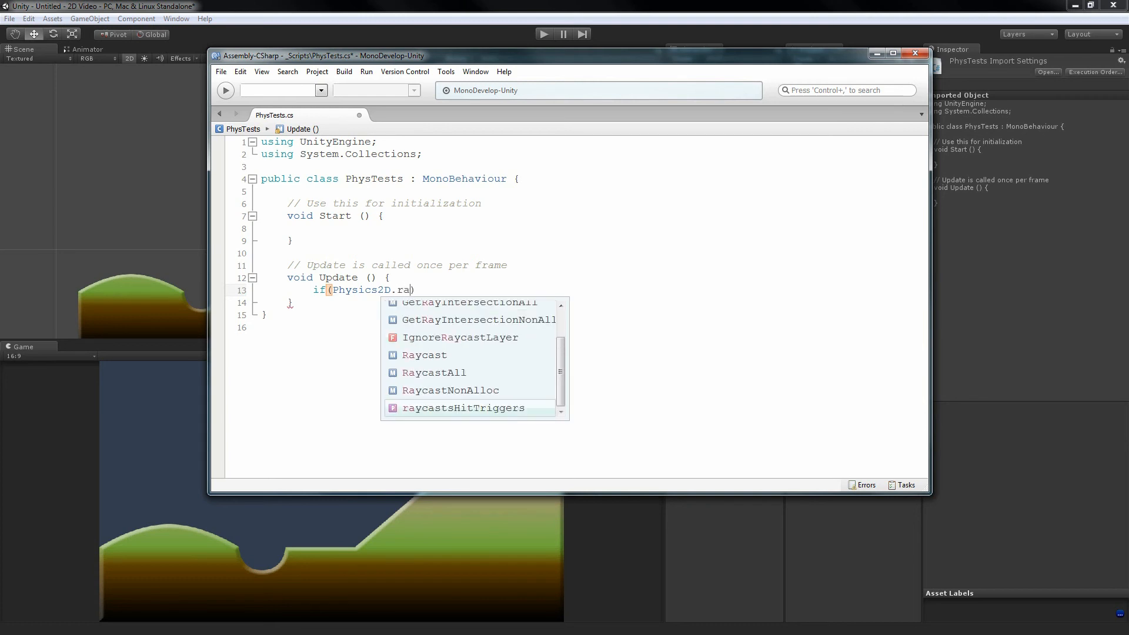
key(Escape)
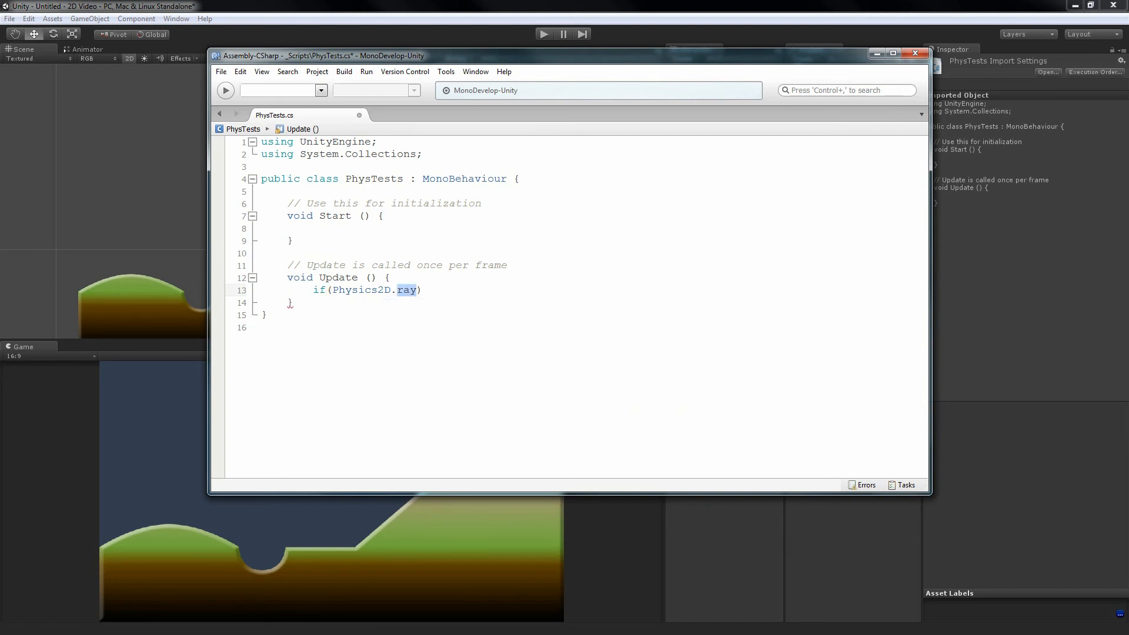
Look up the Physics2D members matching "line" and "ci" through code completion.
key(BackSpace)
key(BackSpace)
key(BackSpace)
text(line)
key(Escape)
text(ci)
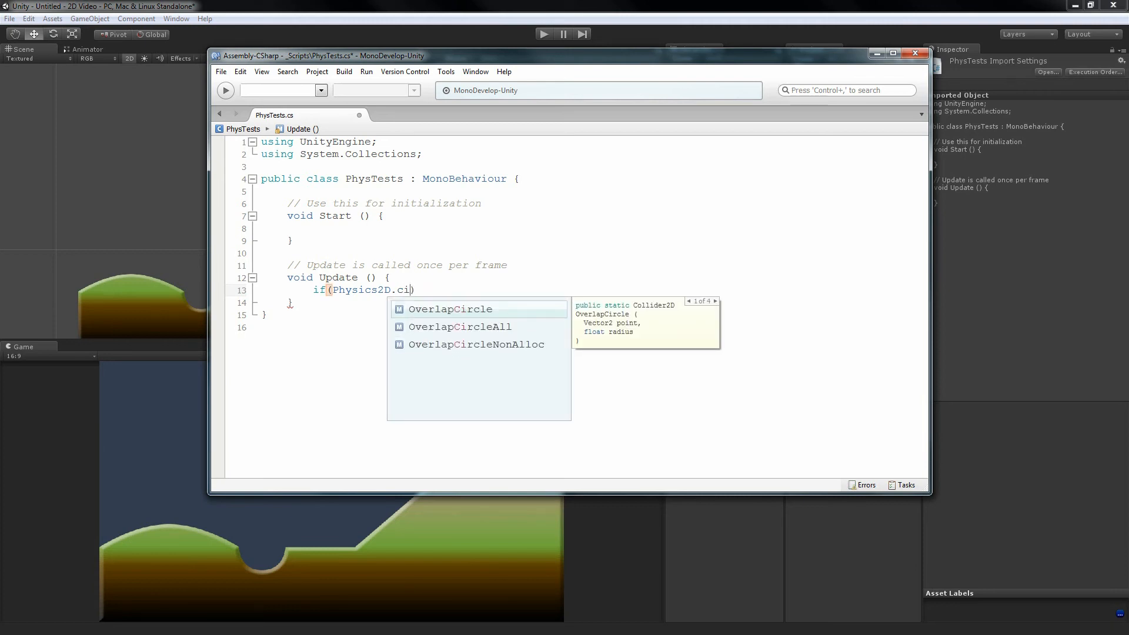
key(Escape)
Examine the first part of the Physics2D member list, including the layer constants, GetRayIntersection methods, gravity and IgnoreLayerCollision.
text(.)
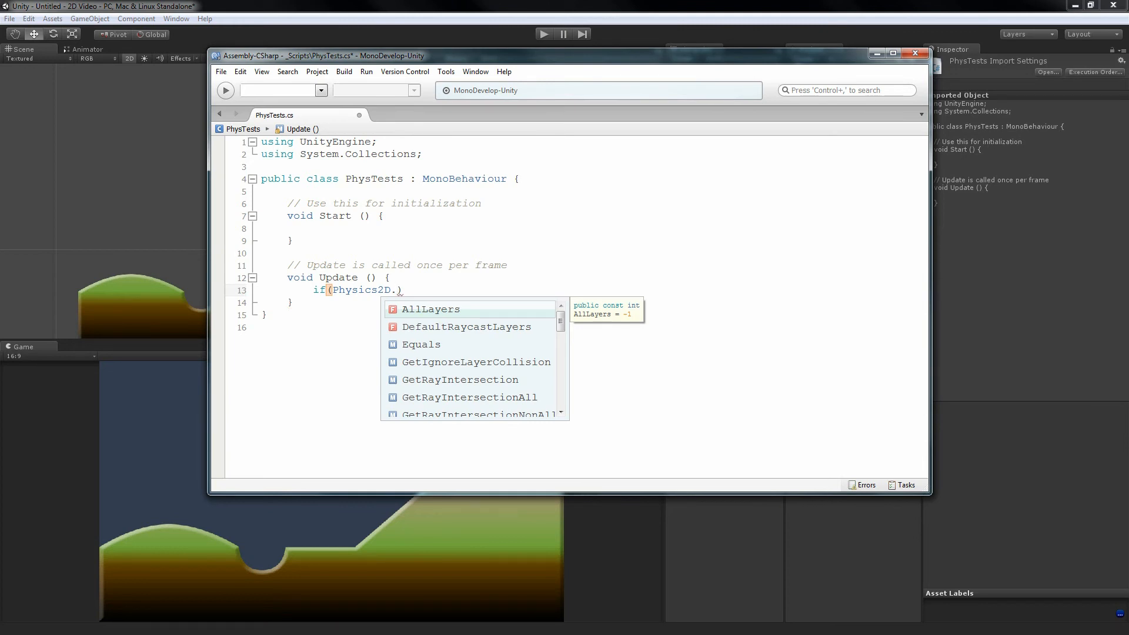
key(Down)
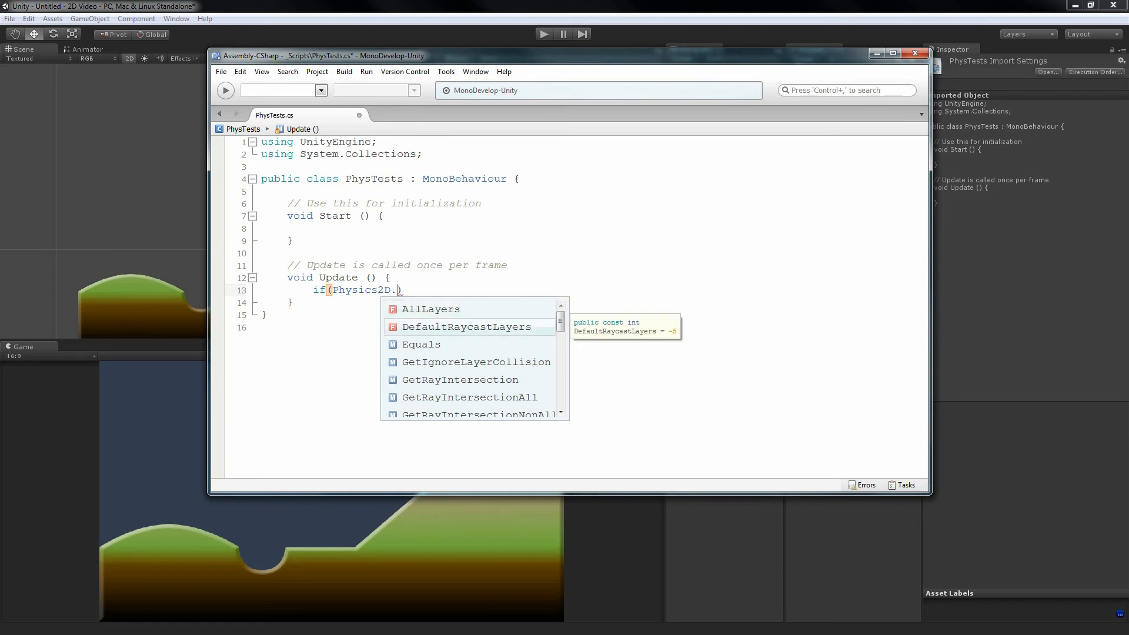
key(Up)
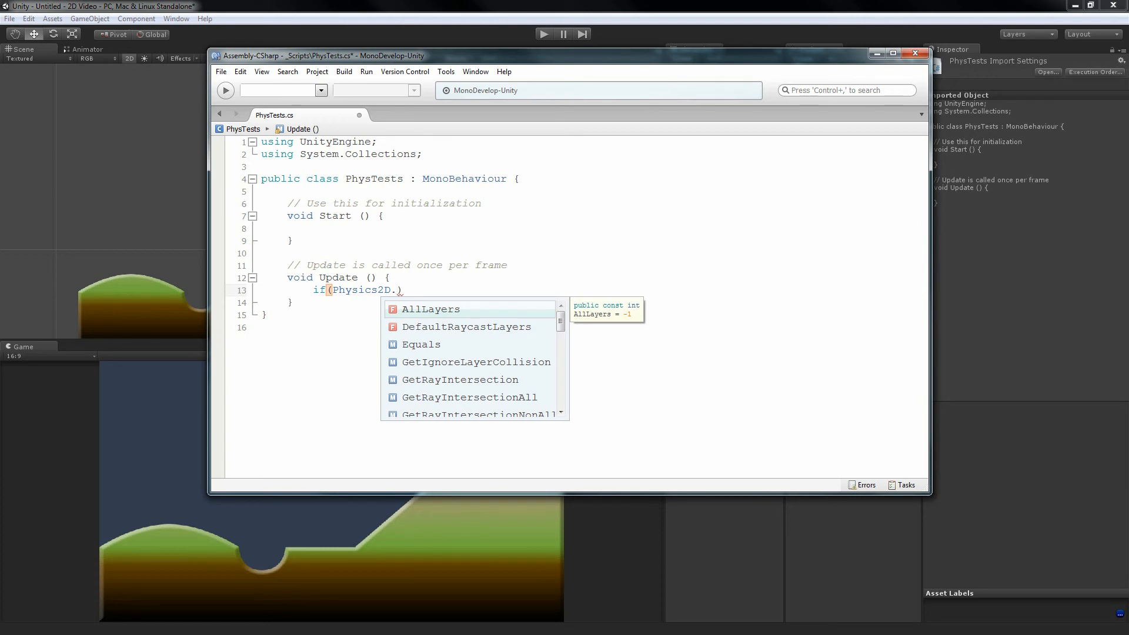
key(Down)
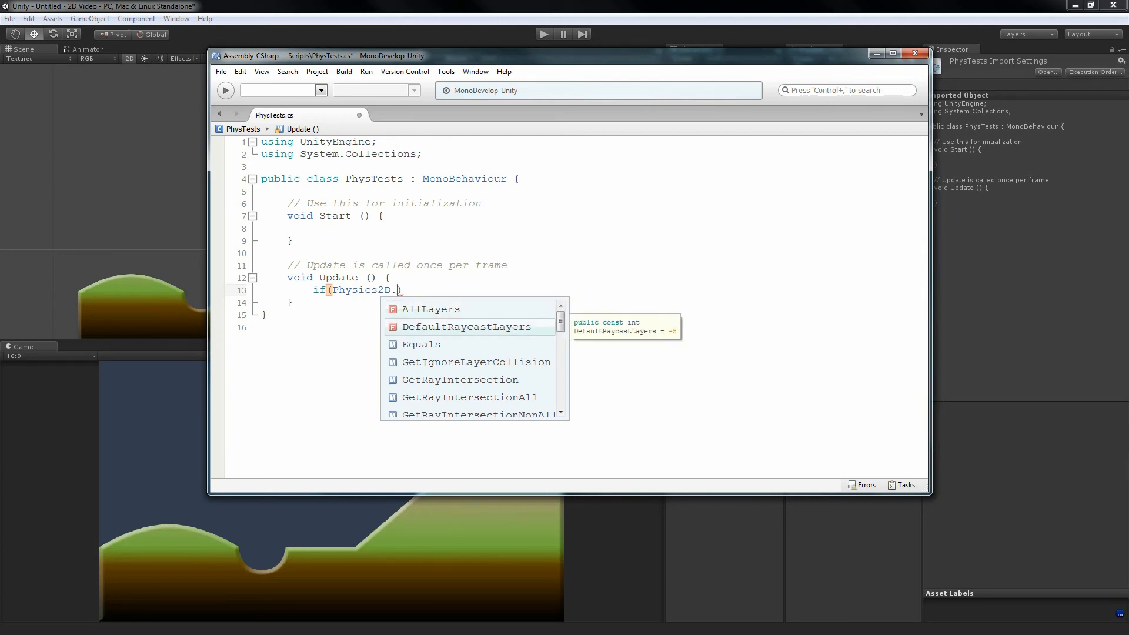
key(Down)
key(Down)
key(Down)
key(Down)
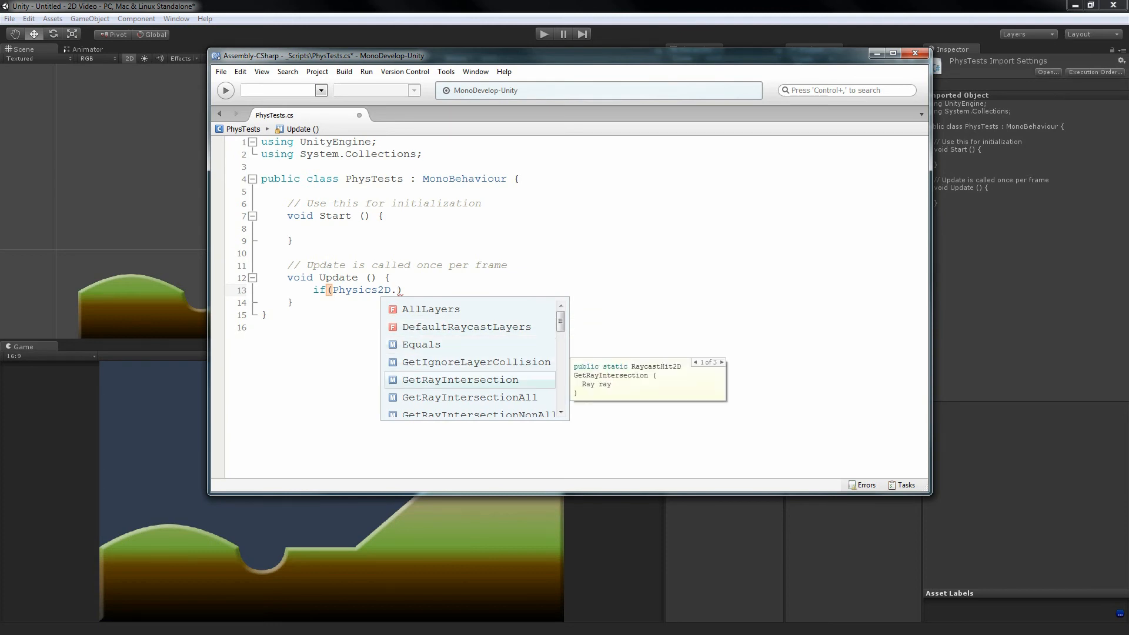
key(Down)
key(Down)
key(Up)
key(Up)
key(Up)
key(Up)
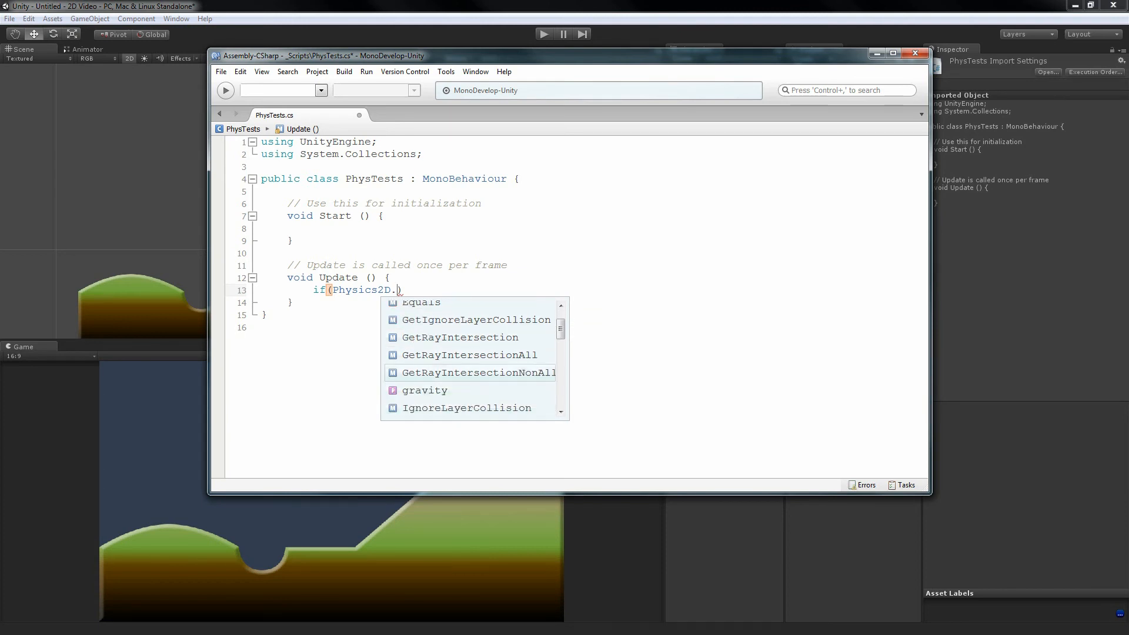
key(Up)
key(Up)
key(Down)
key(Down)
key(Down)
key(Down)
key(Down)
key(Down)
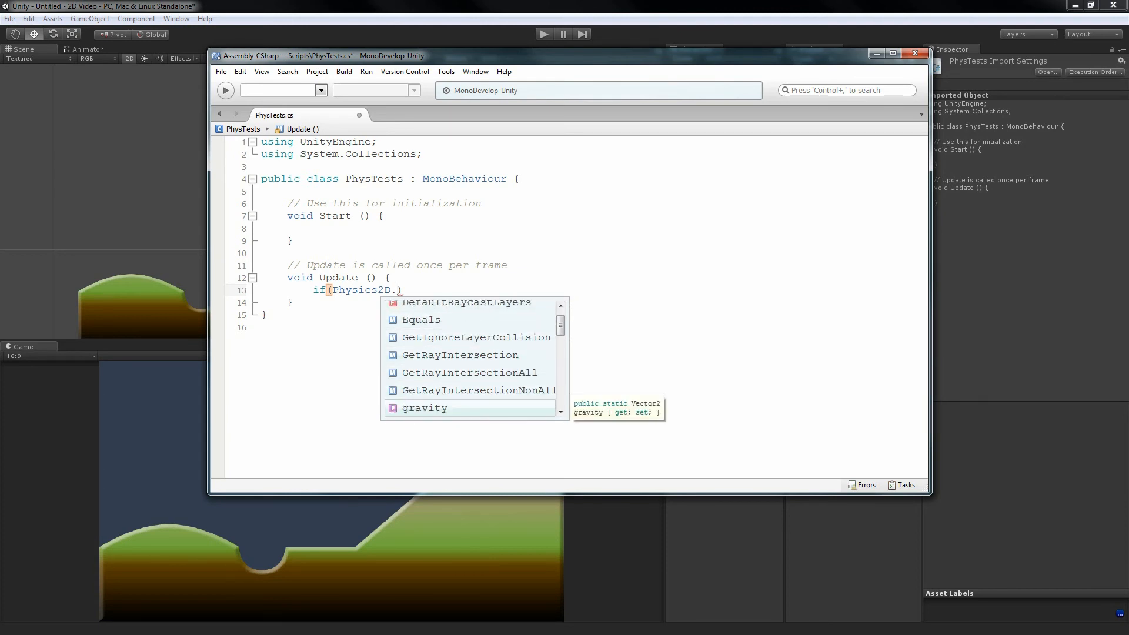
key(Down)
key(Down)
key(Down)
key(Up)
key(Up)
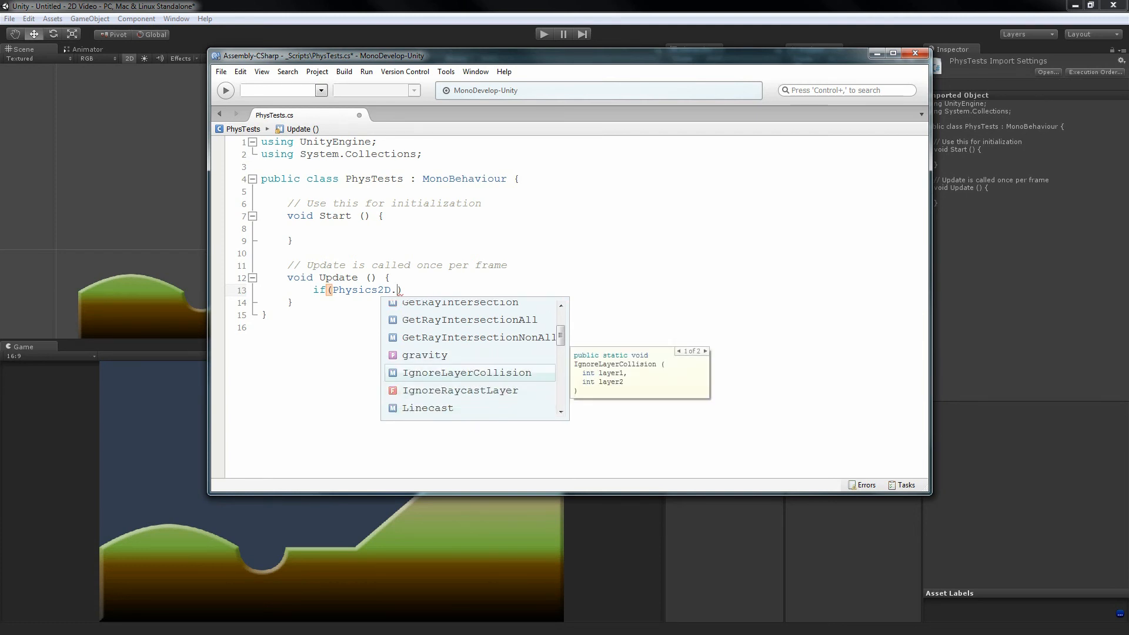
Examine the Linecast methods and compare the signatures of OverlapArea, OverlapAreaAll and OverlapAreaNonAlloc.
key(Down)
key(Down)
key(Down)
key(Down)
key(Down)
key(Down)
key(Down)
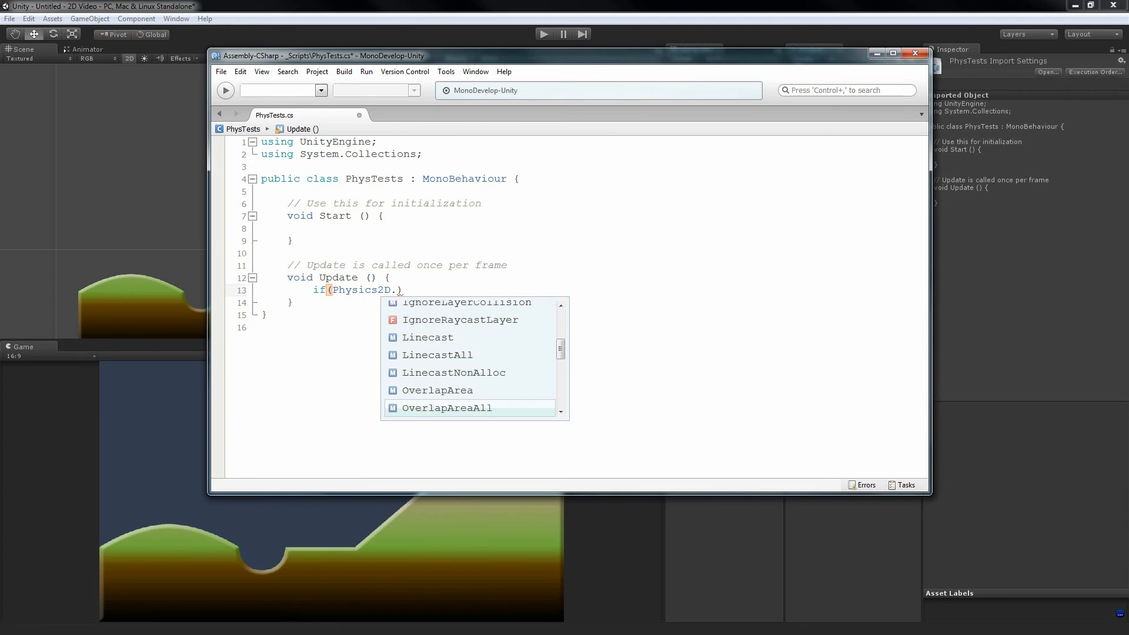
key(Up)
key(Up)
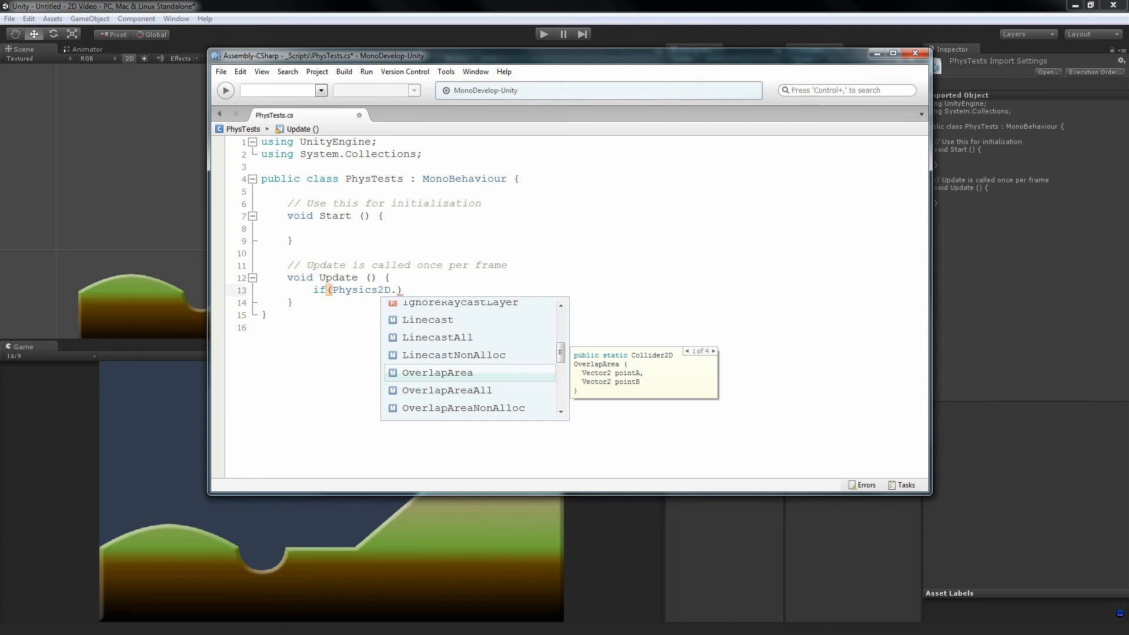
key(Right)
key(Left)
key(Down)
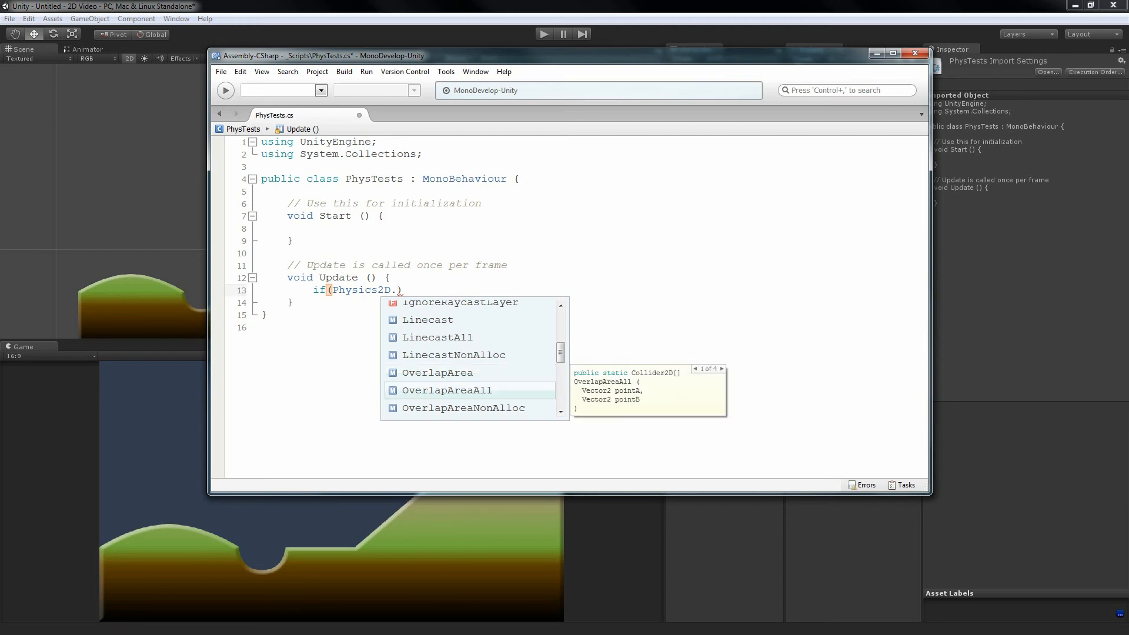
key(Up)
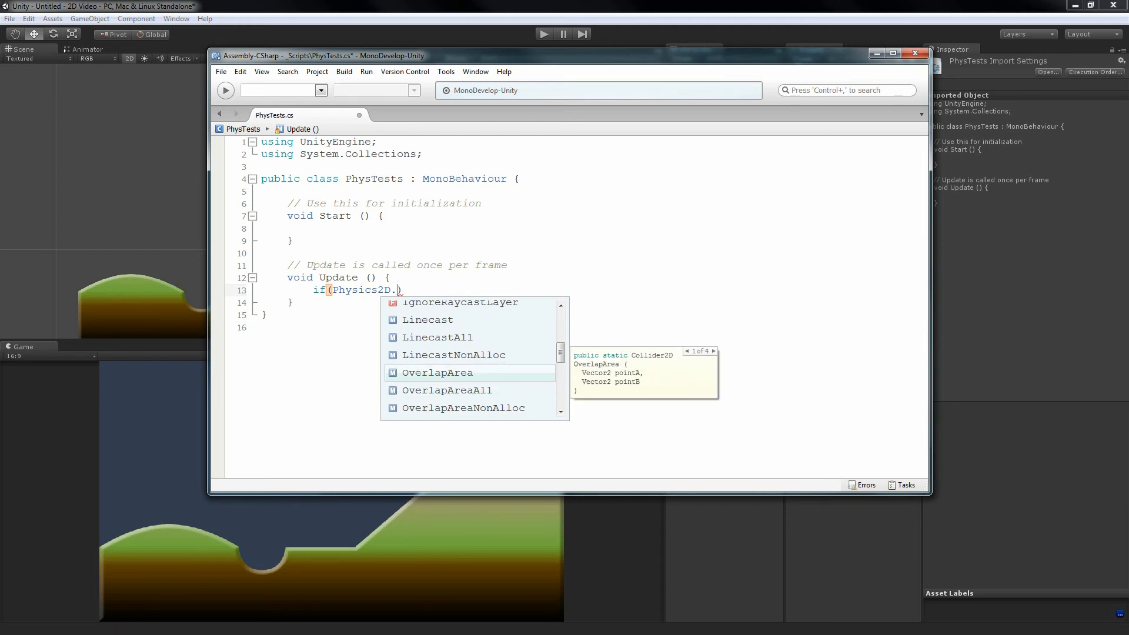
key(Down)
key(Up)
key(Down)
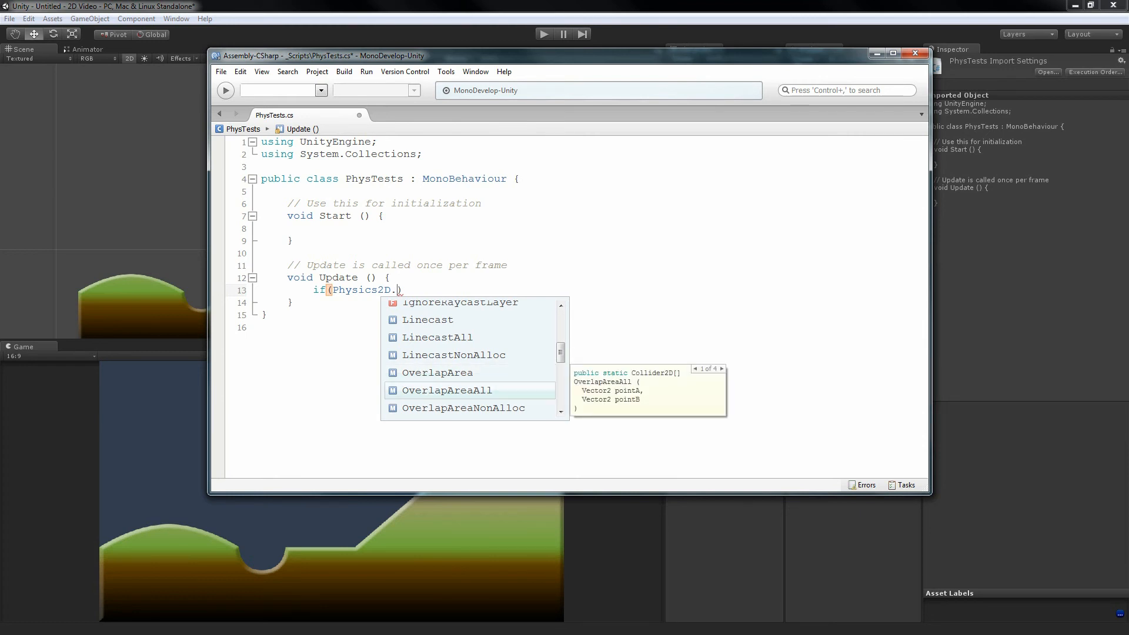
key(Down)
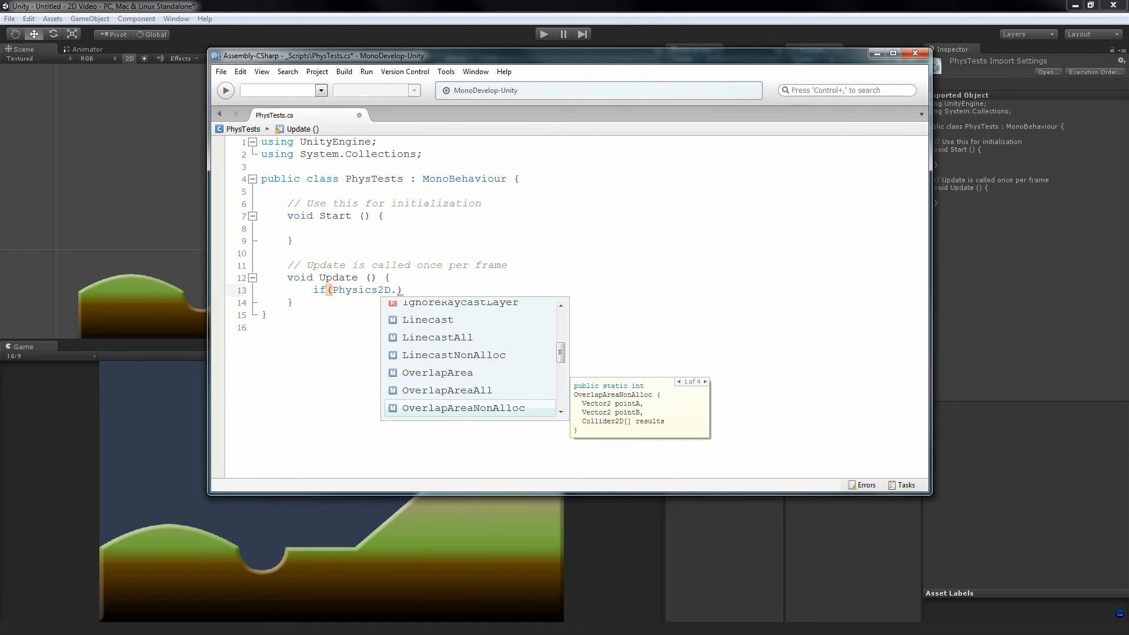
Examine the OverlapCircle, OverlapPoint and Raycast members through velocityIterations, and go back up the Physics2D member list.
key(Down)
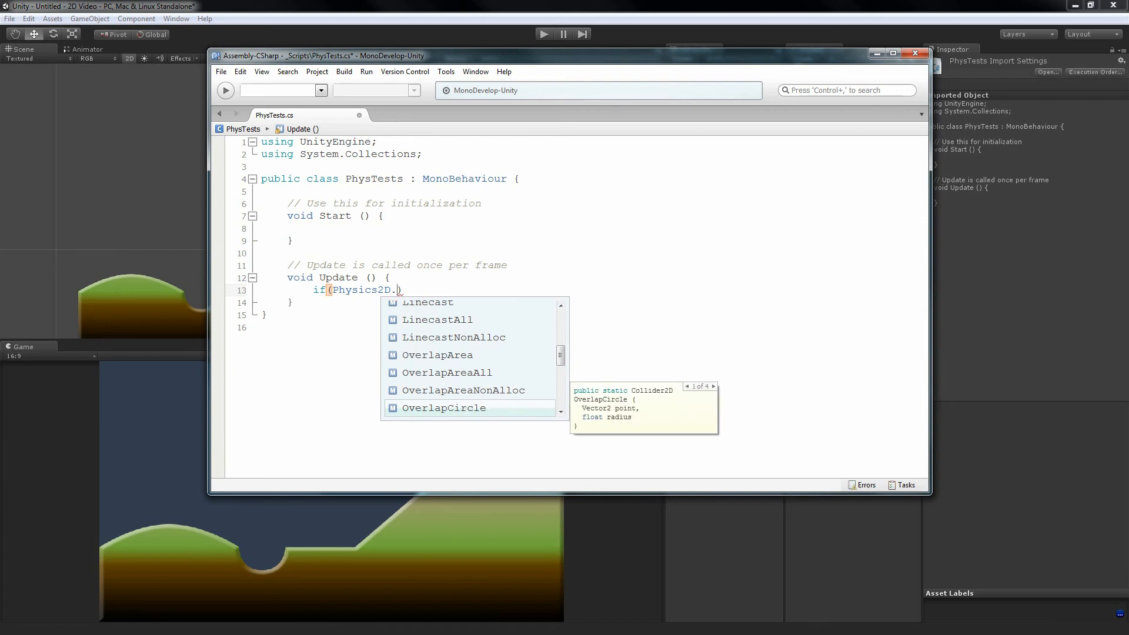
key(Down)
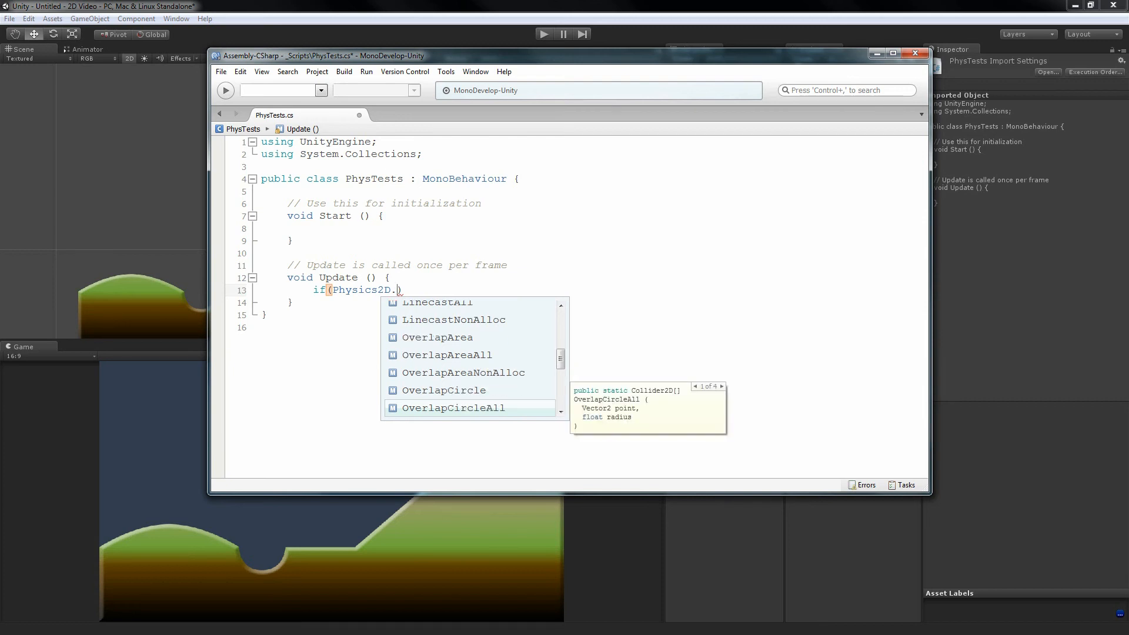
key(Down)
key(Down)
key(Down)
key(Down)
key(Down)
key(Down)
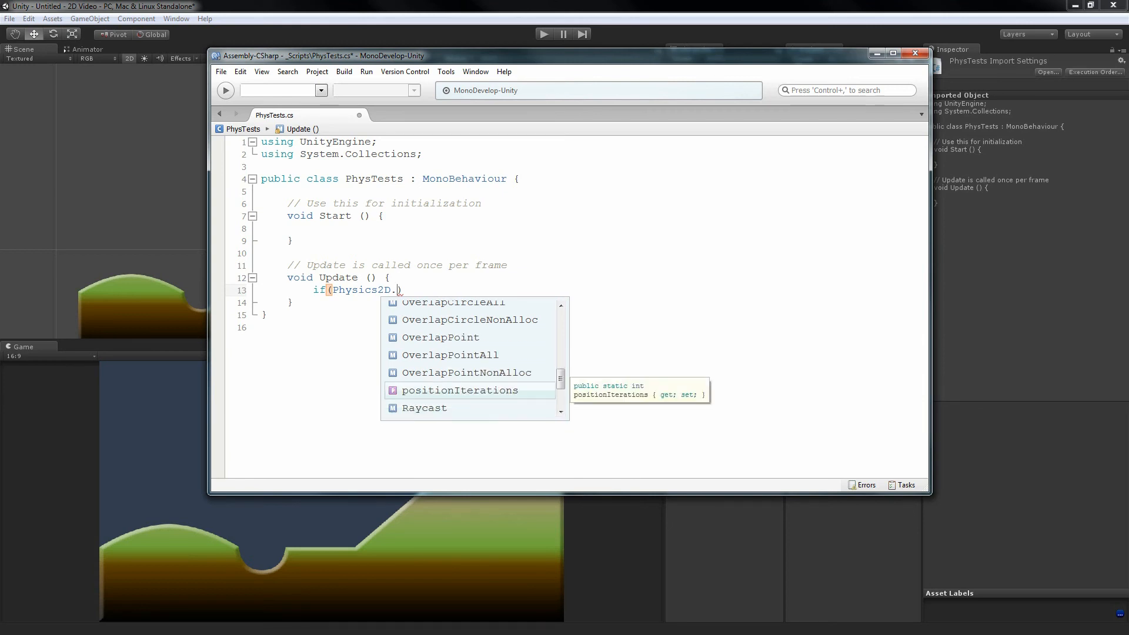
key(Down)
key(Down)
key(Down)
key(Down)
key(Down)
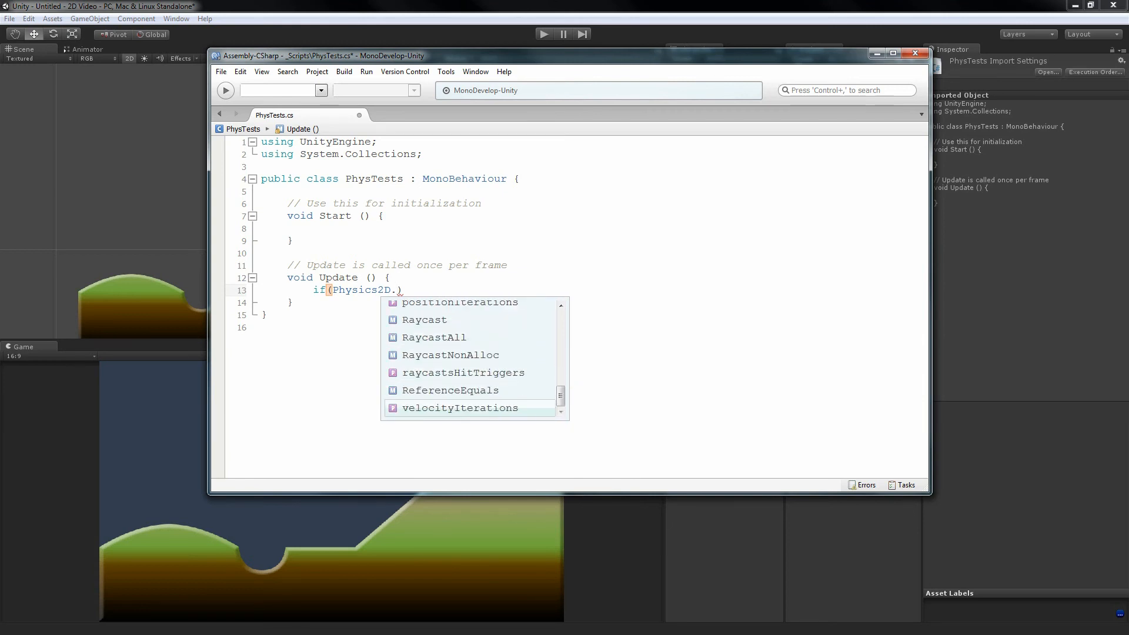
key(Up)
key(Up)
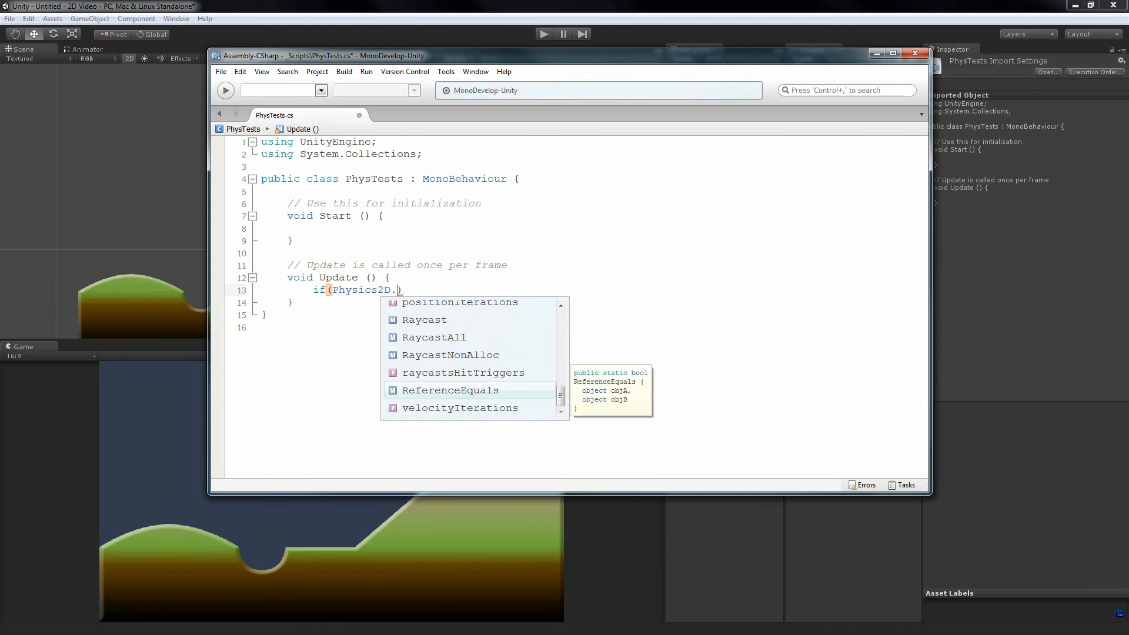
key(Up)
key(Up)
key(Up)
key(Up)
key(Up)
key(Up)
key(Up)
key(Up)
key(Up)
key(Up)
key(Up)
key(Up)
key(Up)
key(Up)
key(Up)
key(Up)
key(Up)
key(Up)
key(Up)
key(Up)
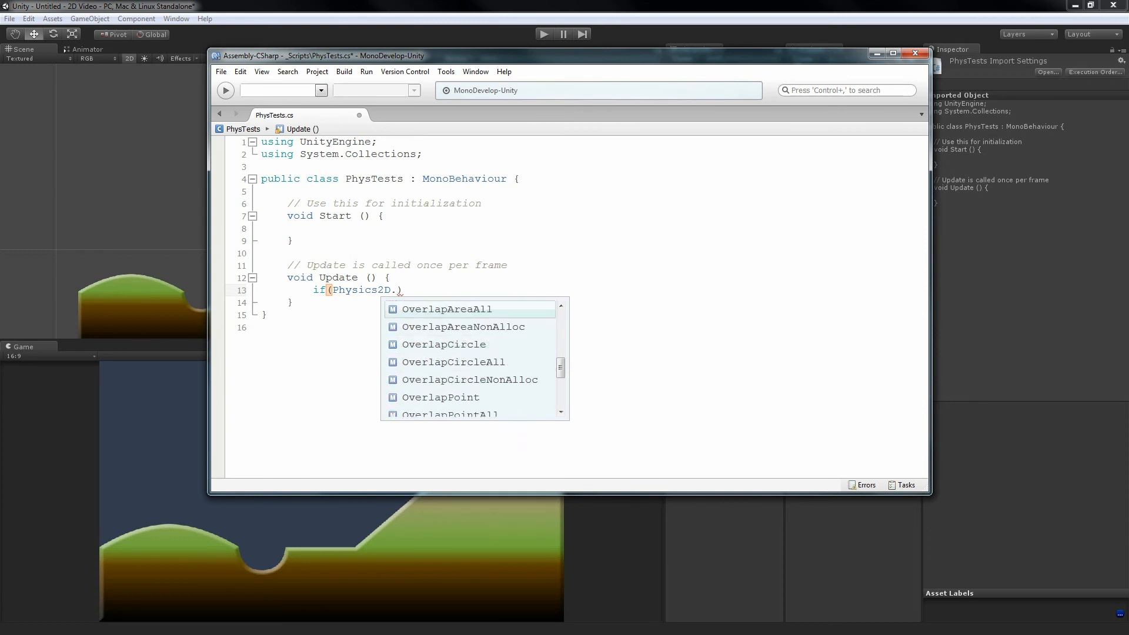
Close the member suggestions and remove the Physics2D reference, leaving the if condition empty.
key(Escape)
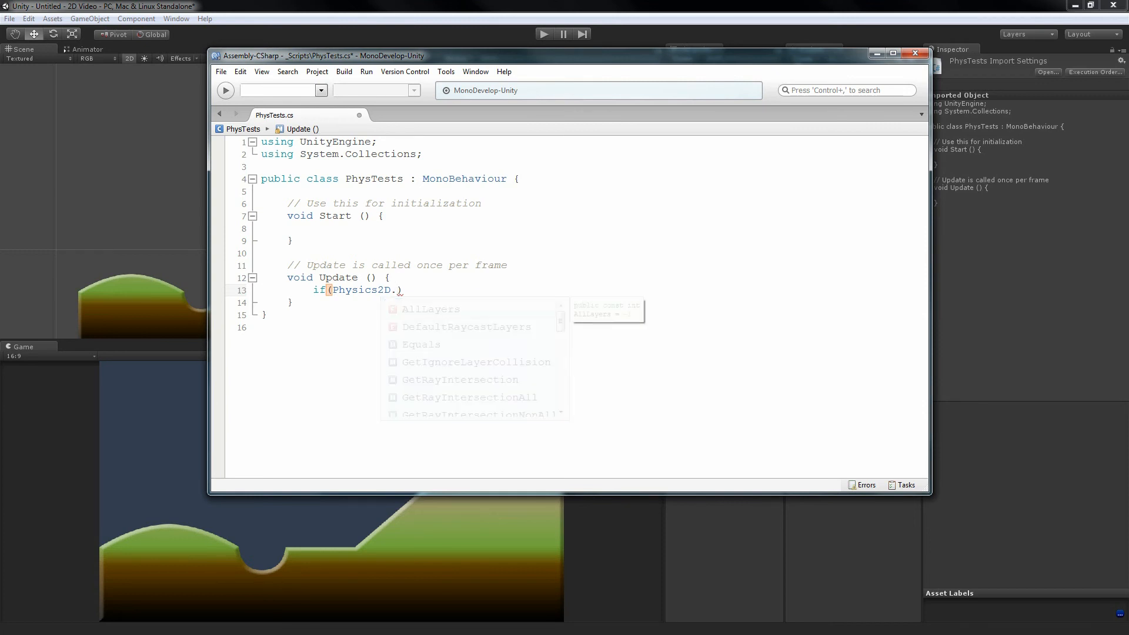
key(ctrl+shift+Left)
key(ctrl+shift+Left)
key(BackSpace)
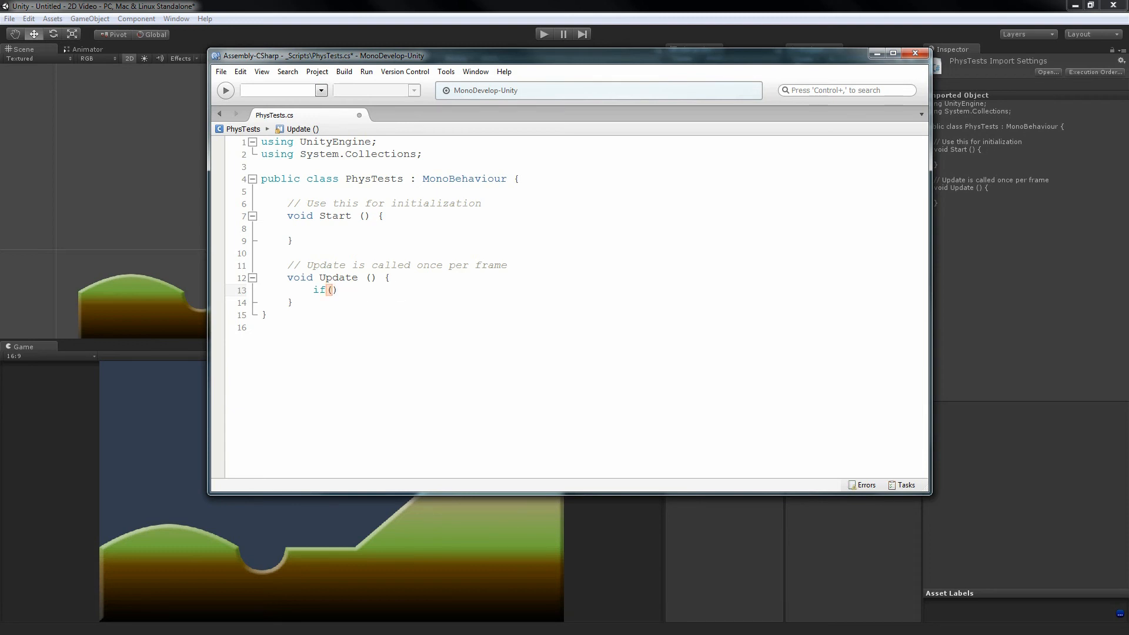
Enter rigidbody2D in the empty if condition and examine its AddForce, AddForceAtPosition and AddTorque methods.
text(rigi)
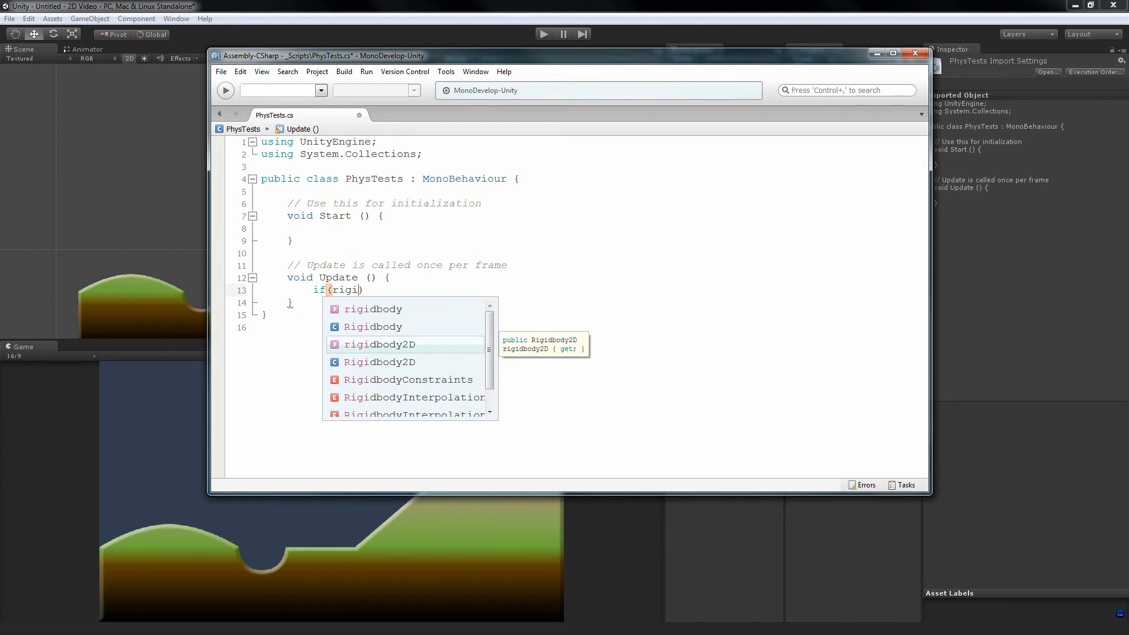
key(Return)
text(.)
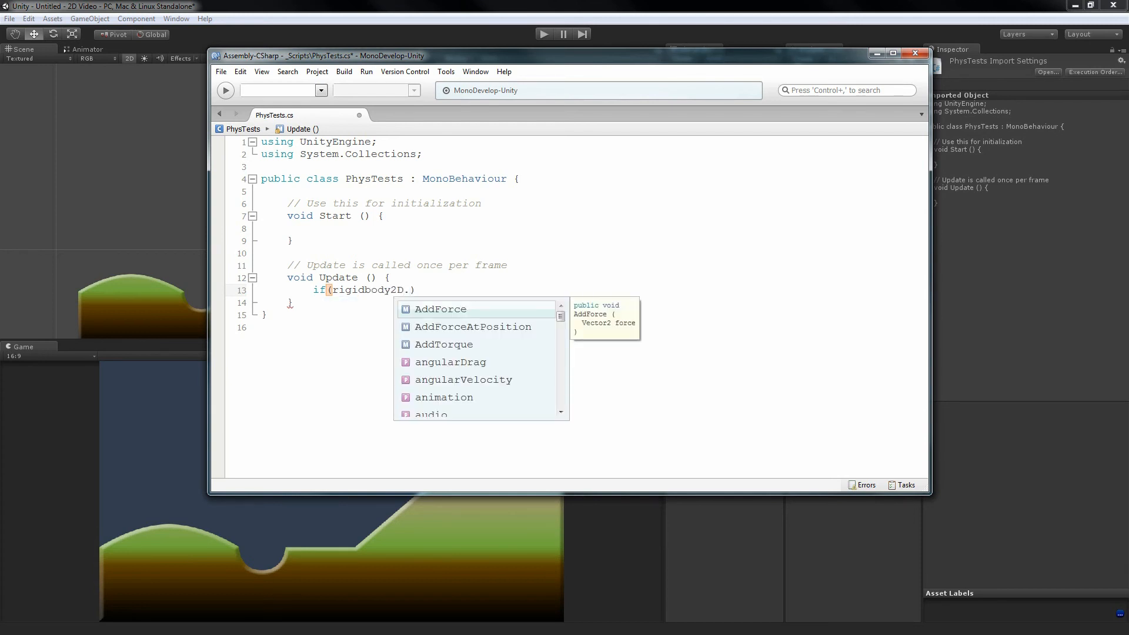
key(Down)
key(Down)
key(Down)
key(Down)
key(Down)
key(Up)
key(Up)
key(Up)
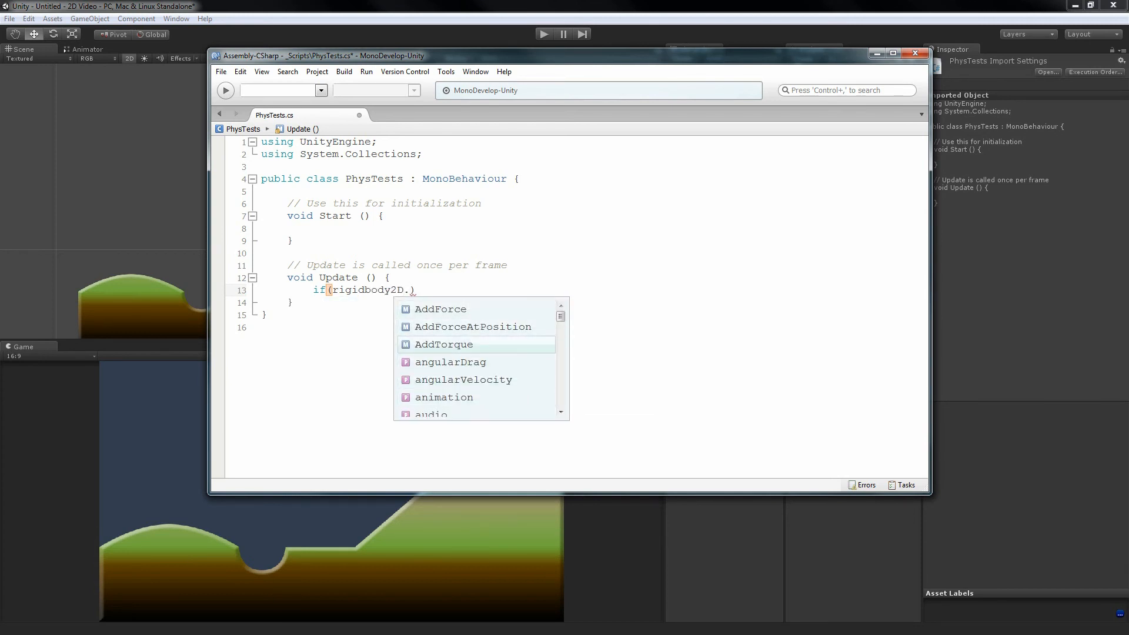
key(Up)
key(Up)
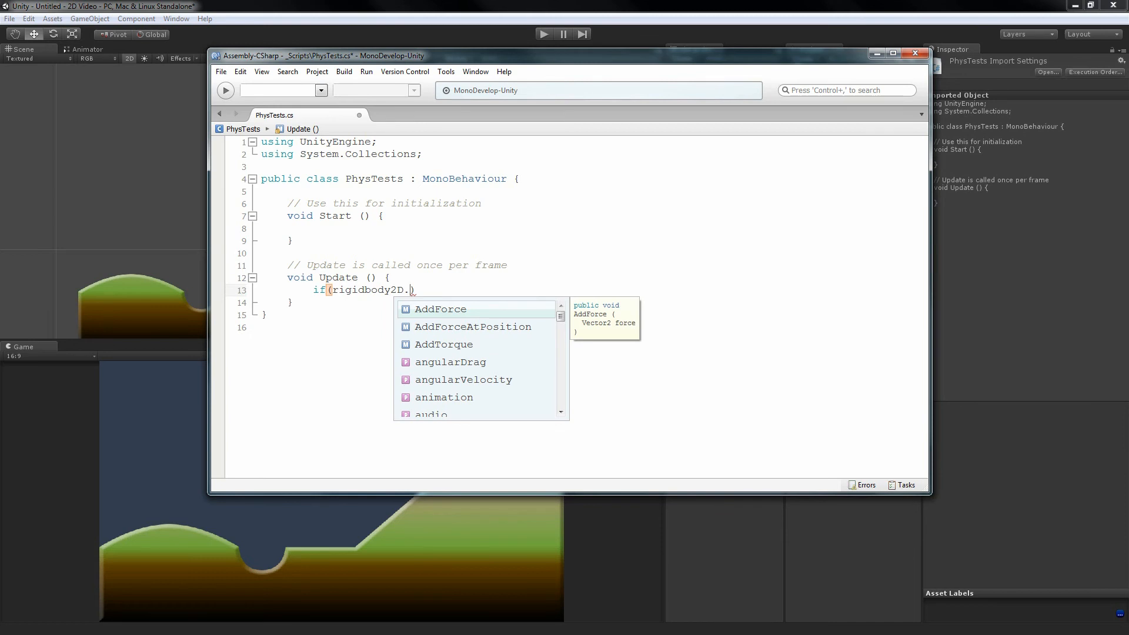
key(Down)
key(Down)
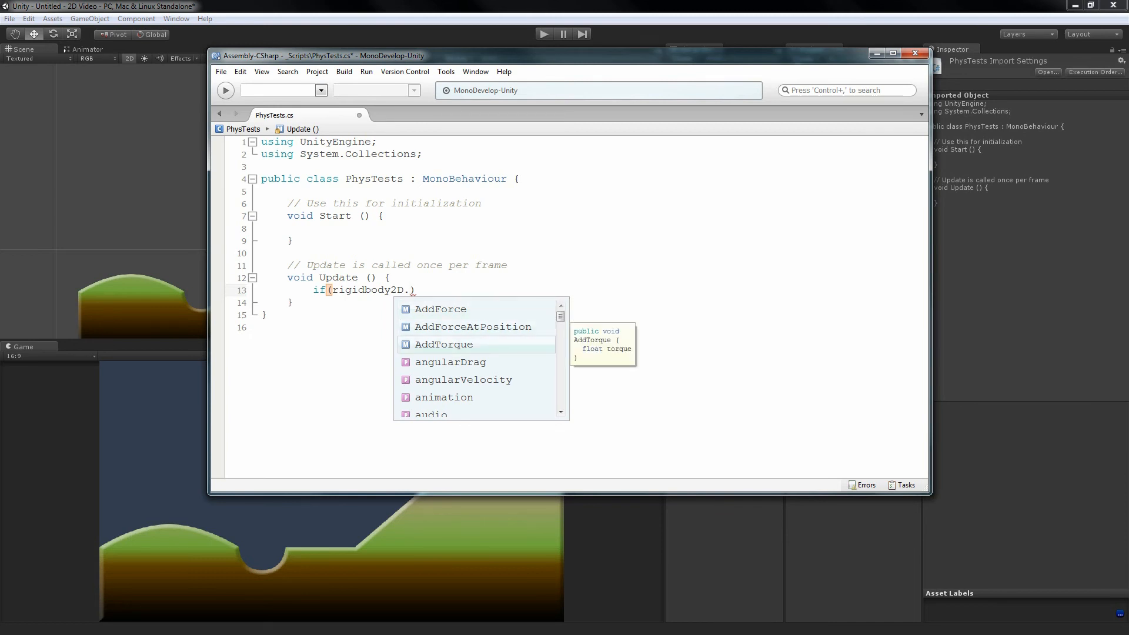
key(Escape)
Replace rigidbody2D with the 3D rigidbody in the if condition and examine its force methods for comparison.
key(ctrl+shift+Left)
key(ctrl+shift+Left)
text(rig)
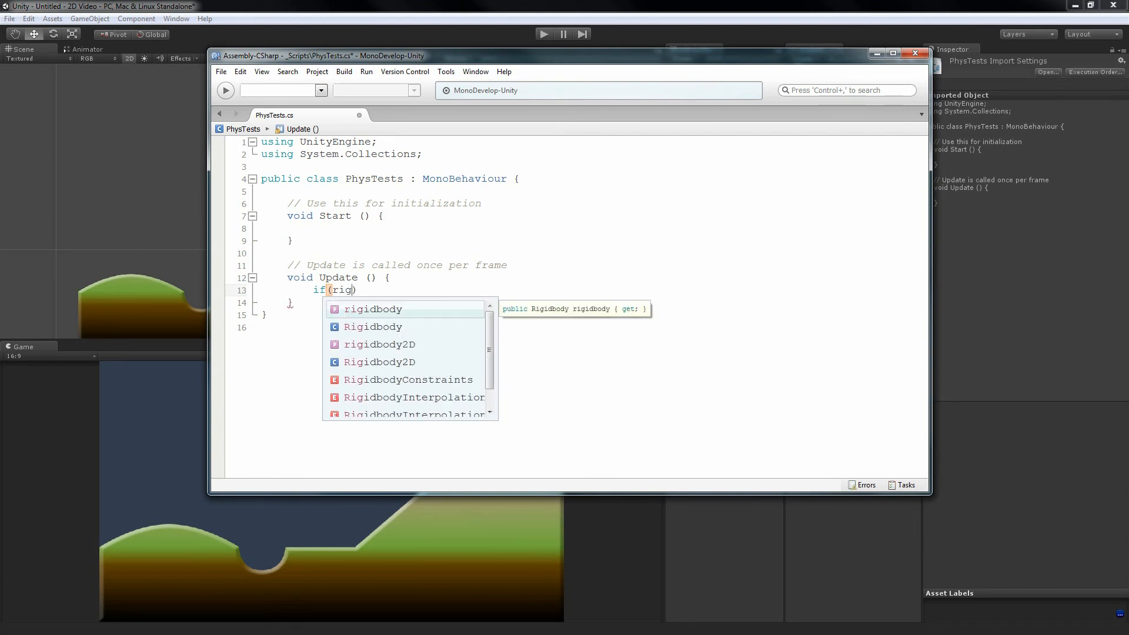
key(Return)
text(.)
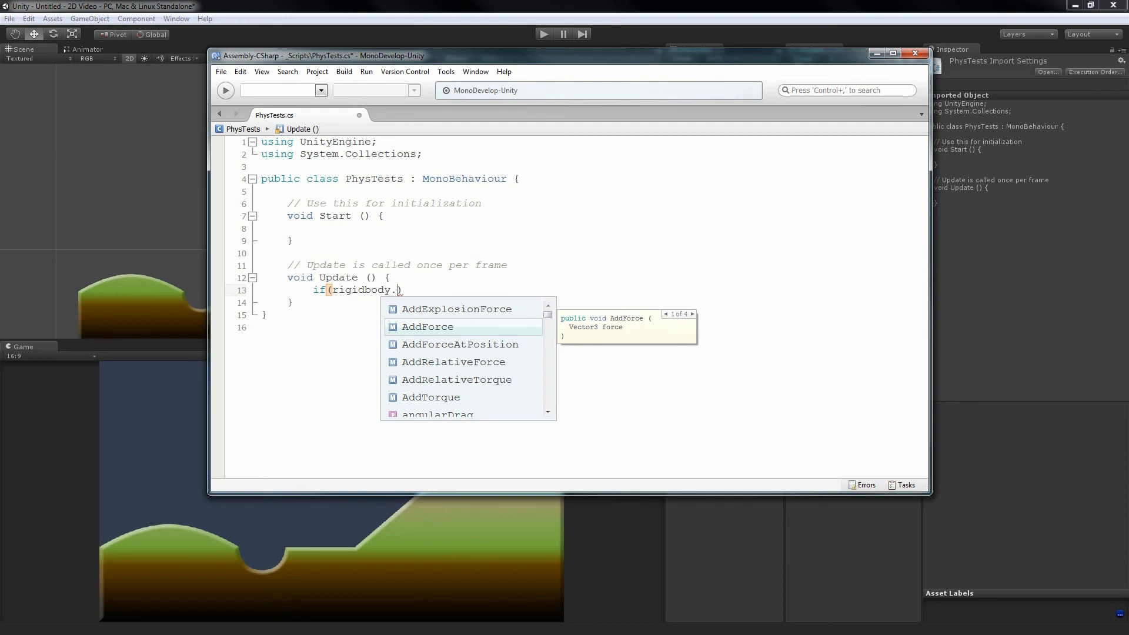
Change the reference back to rigidbody2D and examine its members from AddForce through fixedAngle, including collider2D, collisionDetectionMode and drag.
key(ctrl+shift+Left)
key(ctrl+shift+Left)
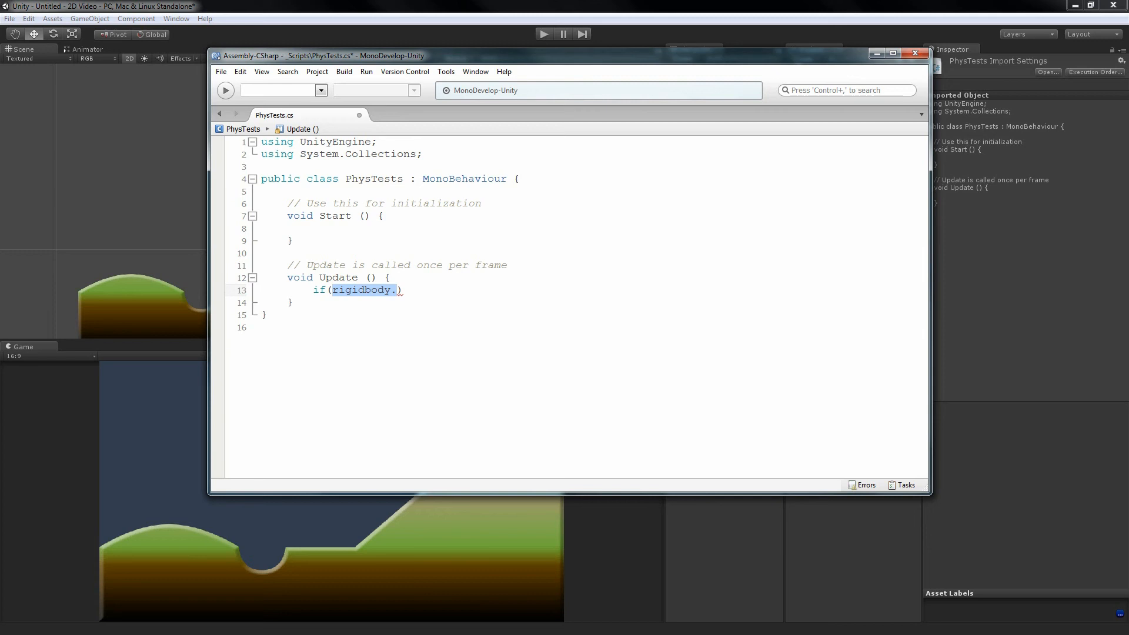
text(ri)
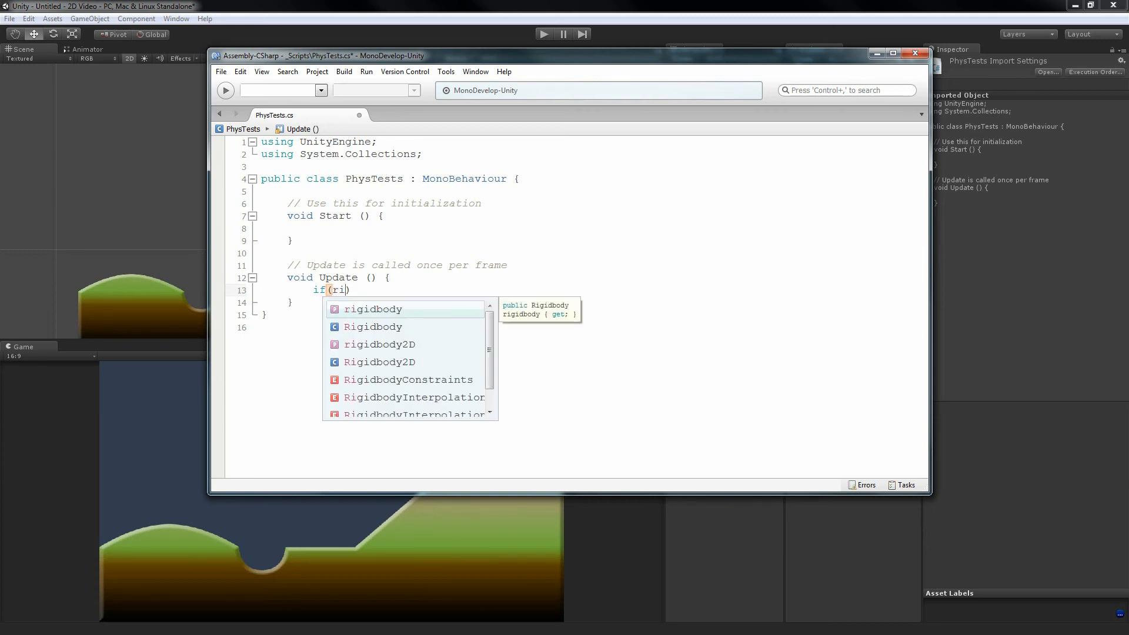
key(Down)
key(Down)
key(Return)
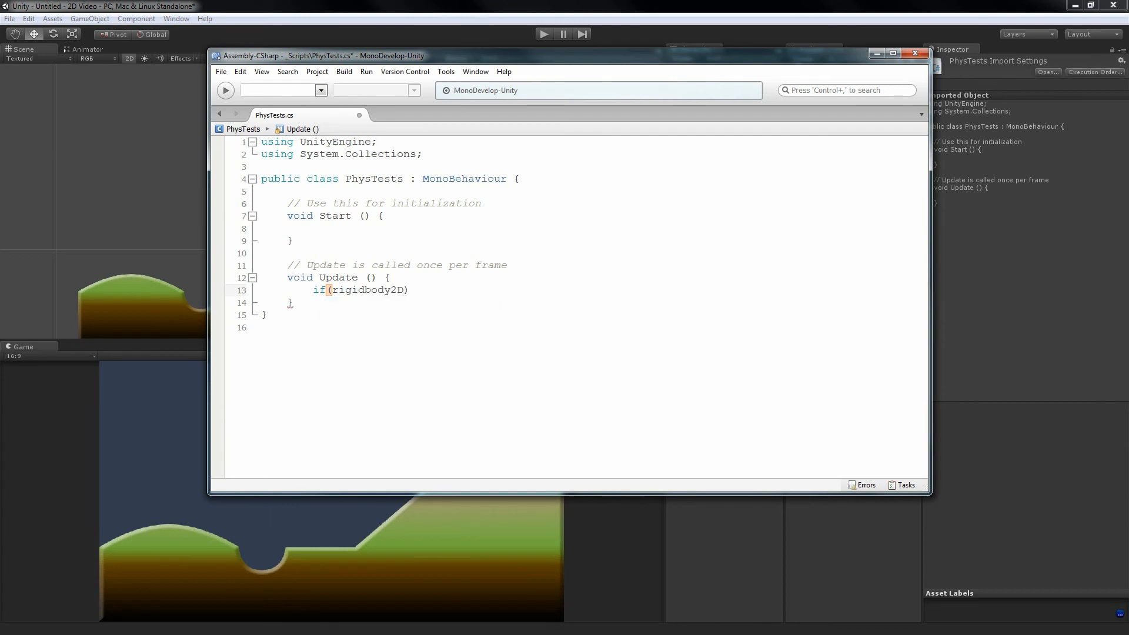
text(.)
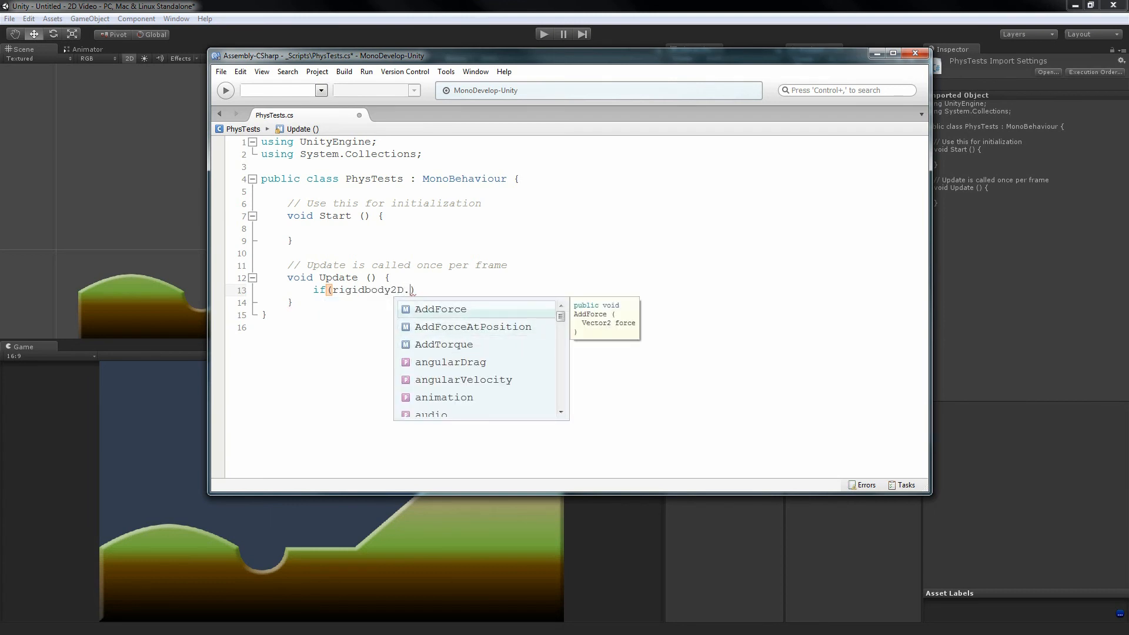
key(Down)
key(Down)
key(Down)
key(Down)
key(Down)
key(Down)
key(Down)
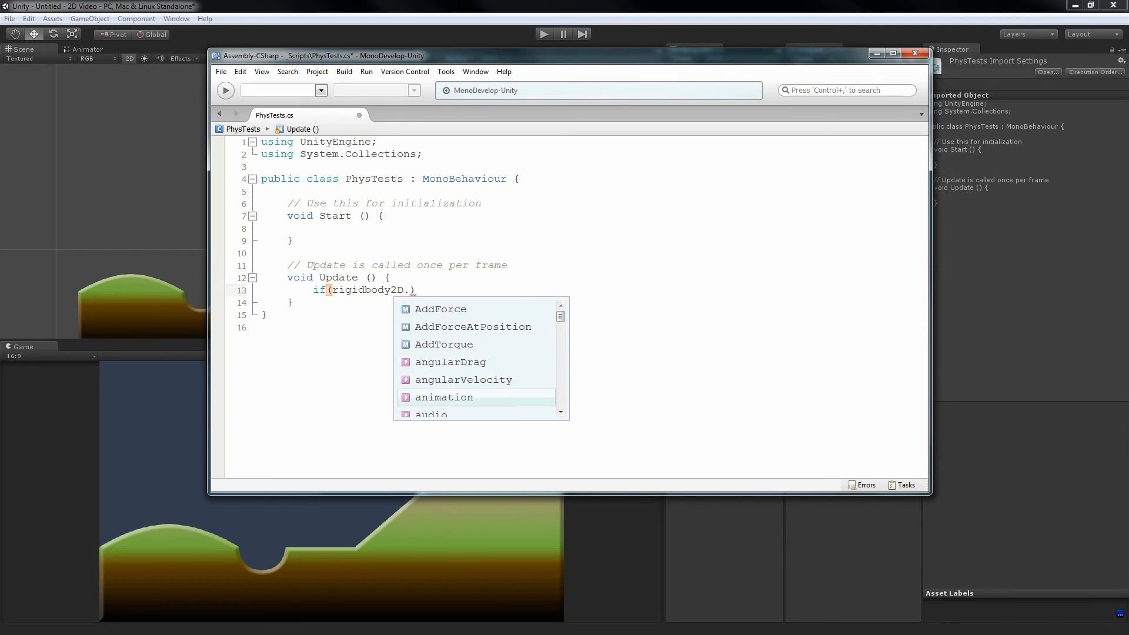
key(Down)
key(Down)
key(Down)
key(Down)
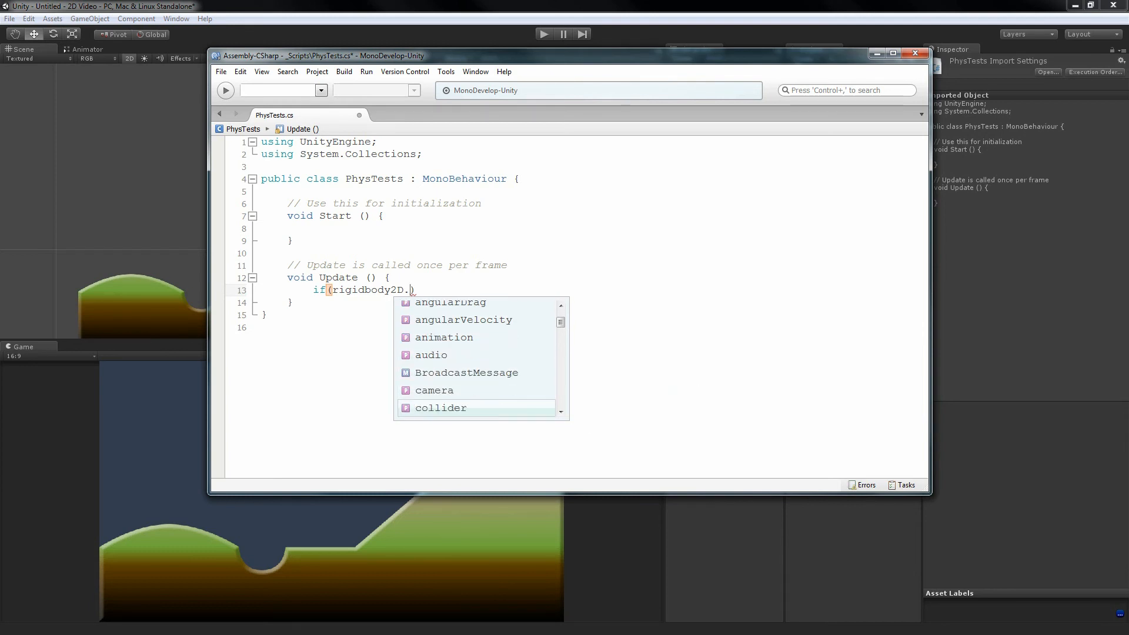
key(Down)
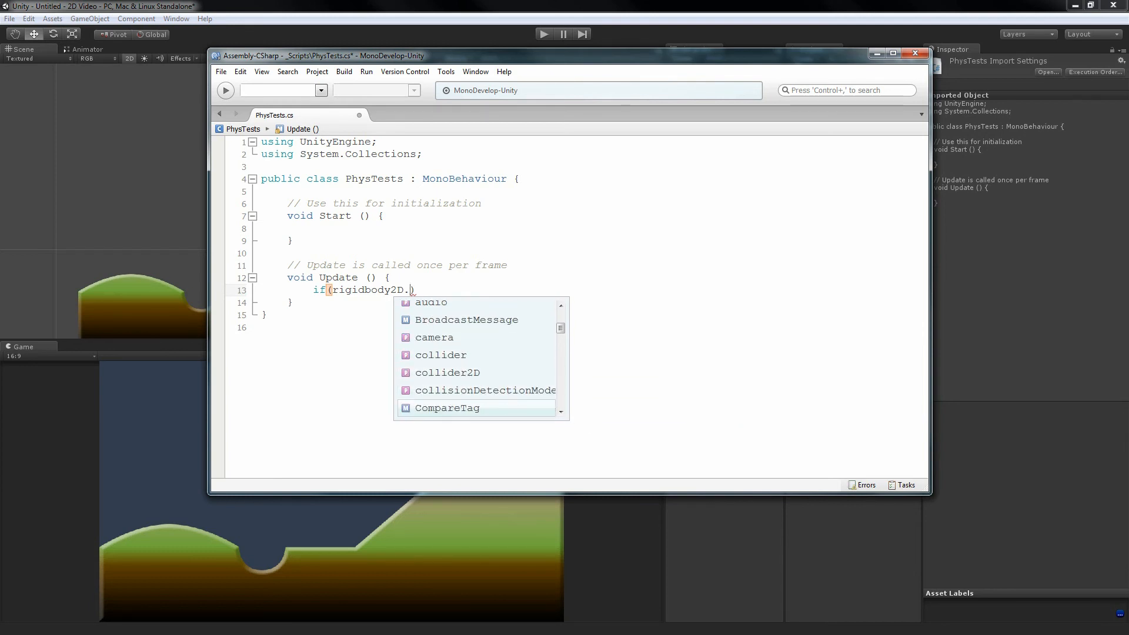
key(Down)
key(Down)
key(Down)
key(Down)
key(Down)
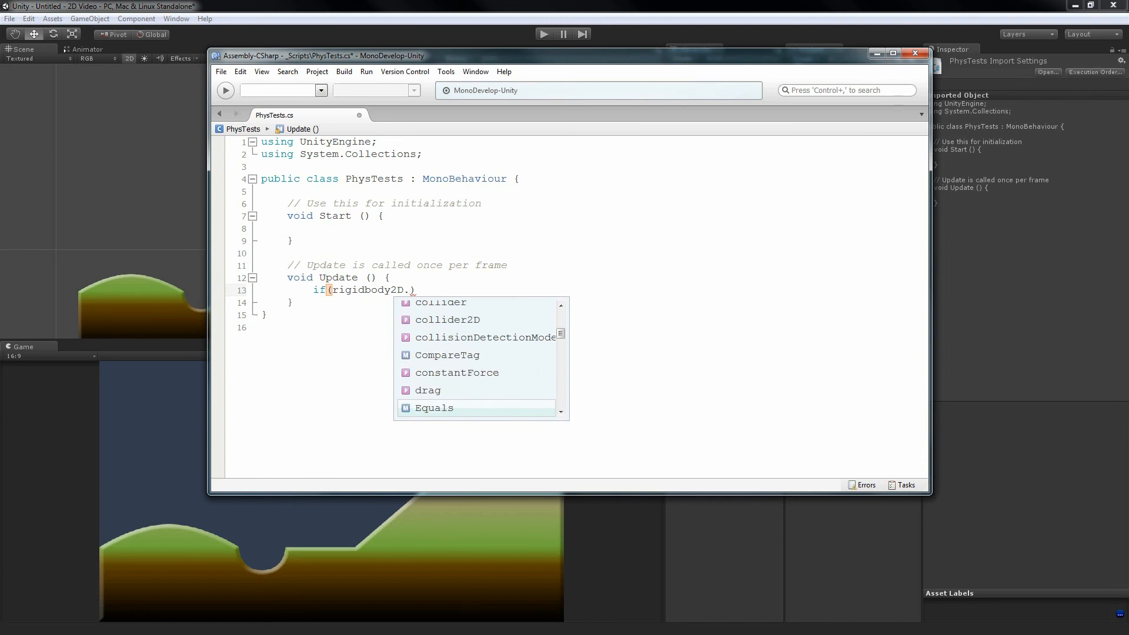
key(Up)
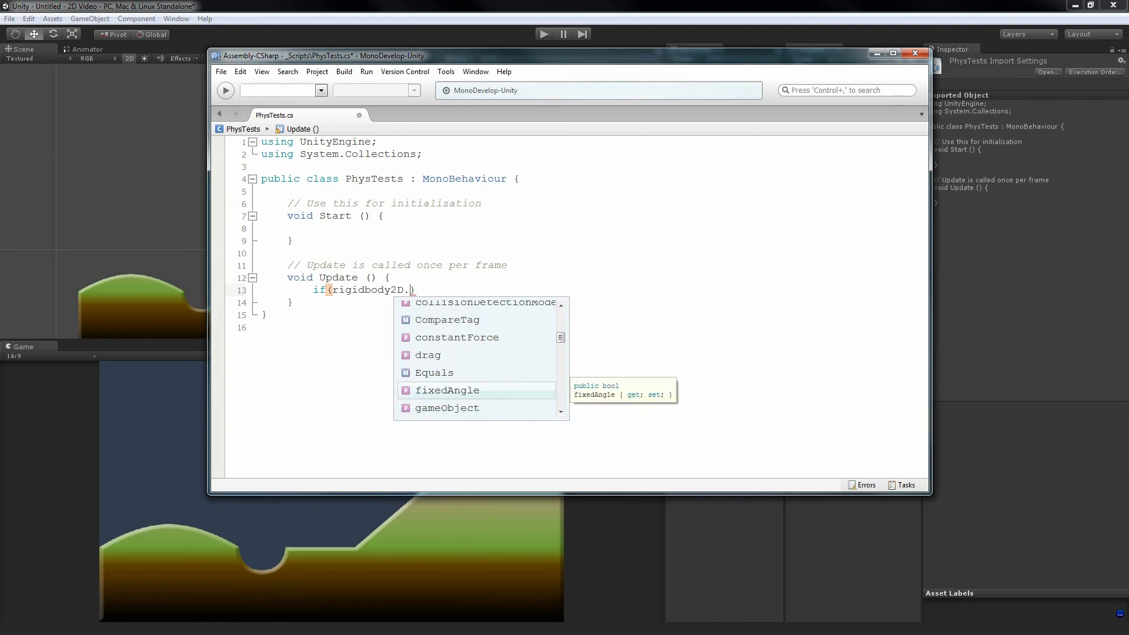
Examine the rigidbody2D members from gameObject through IsAwake, including the GetComponent methods, gravityScale and interpolation.
key(Down)
key(Down)
key(Down)
key(Down)
key(Down)
key(Down)
key(Down)
key(Down)
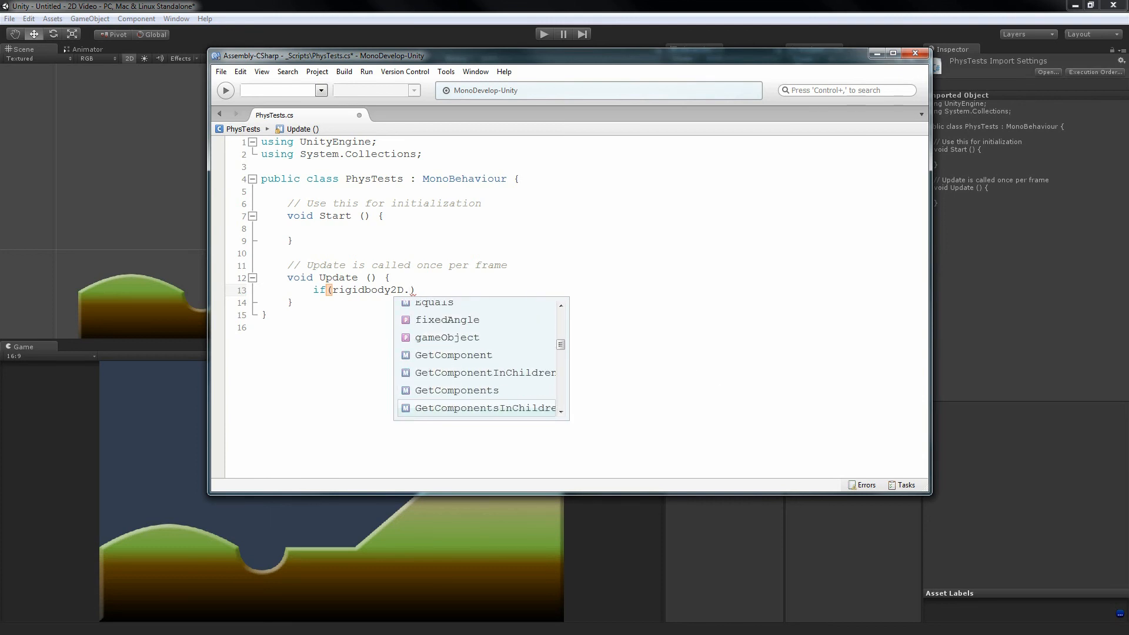
key(Down)
key(Down)
key(Down)
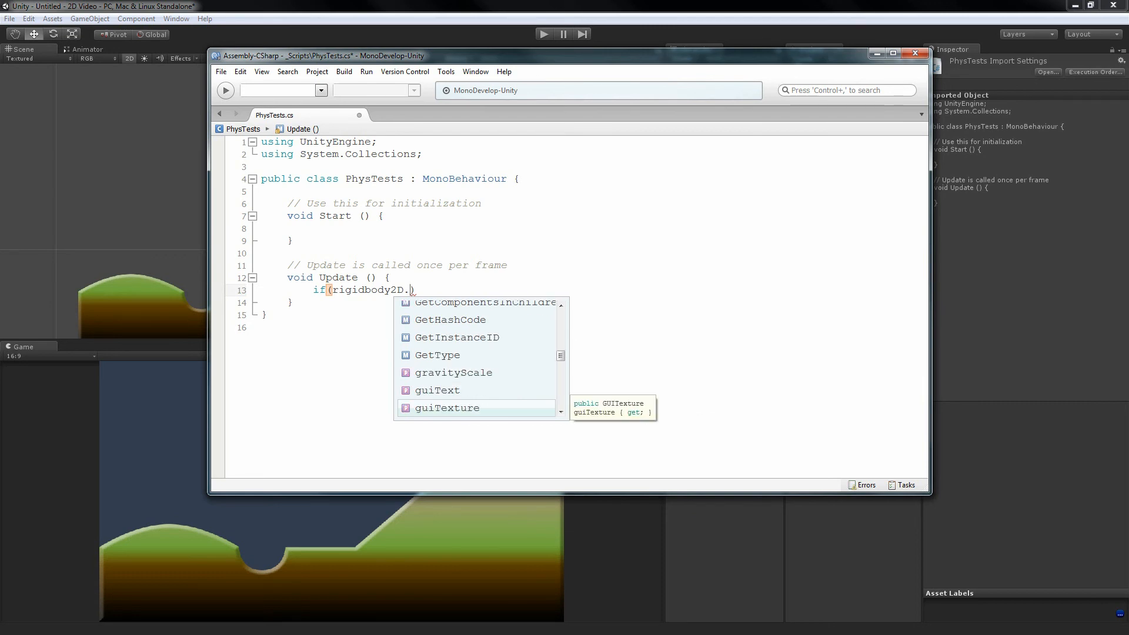
key(Down)
key(Down)
key(Down)
key(Down)
key(Down)
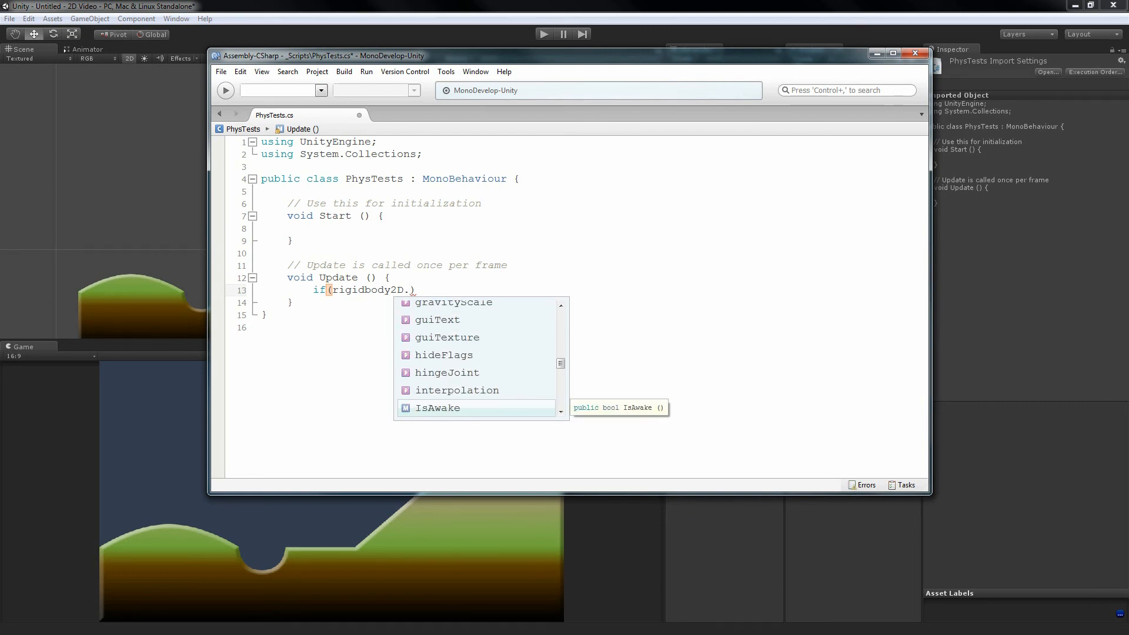
Examine the remaining rigidbody2D members, including isKinematic, IsSleeping, mass, Sleep and sleepMode.
key(Down)
key(Down)
key(Down)
key(Down)
key(Down)
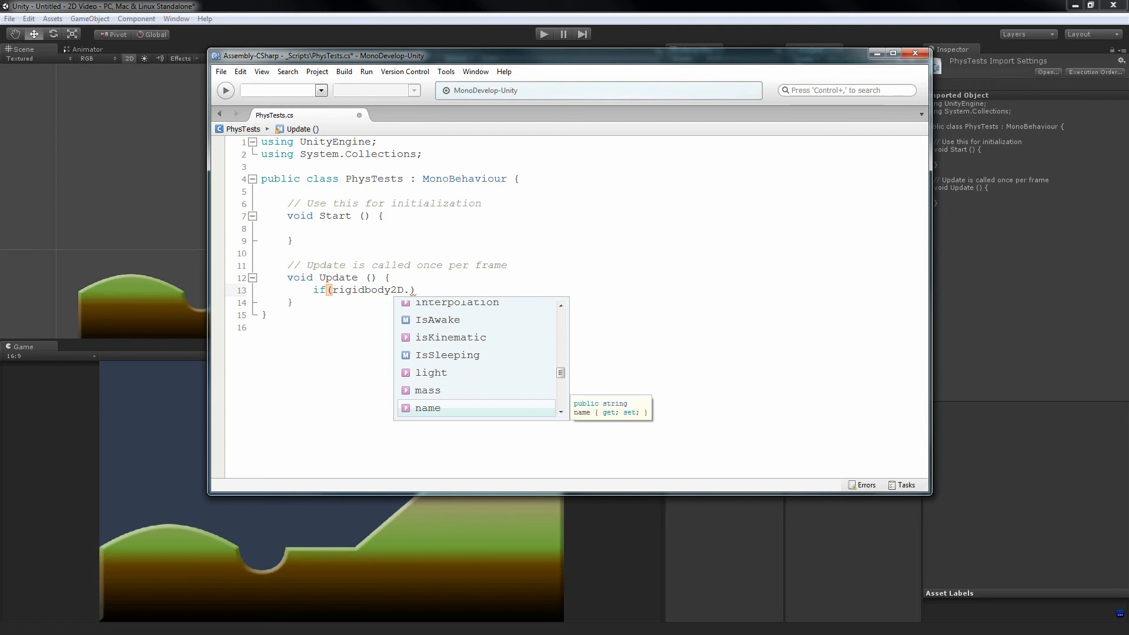
key(Down)
key(Down)
key(Down)
key(Down)
key(Down)
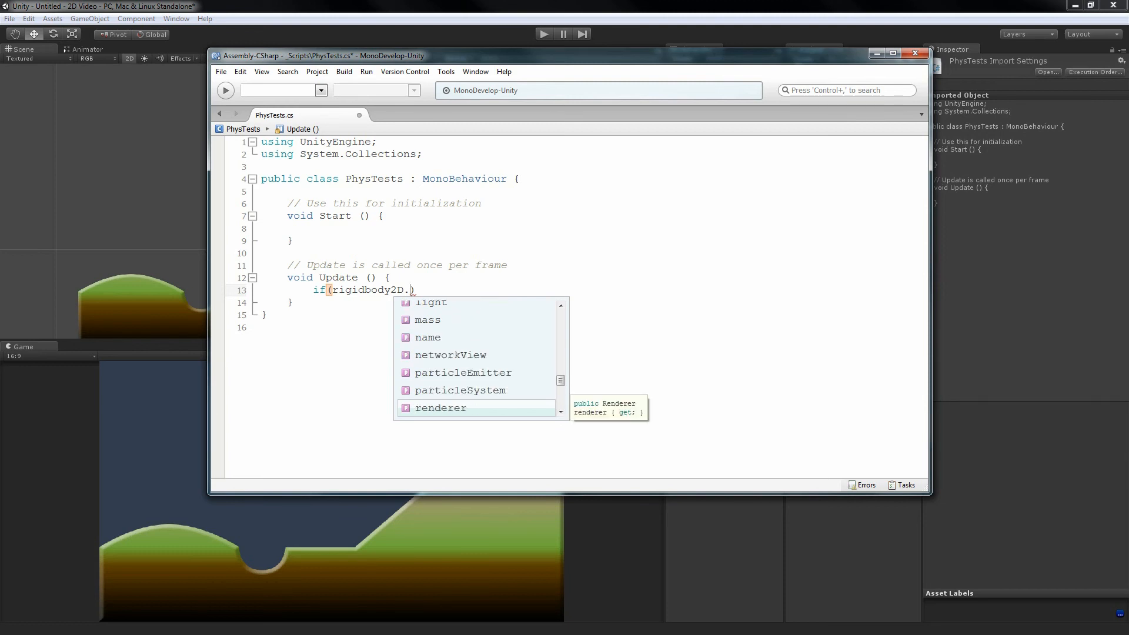
key(Down)
key(Down)
key(Down)
key(Down)
key(Down)
key(Down)
key(Down)
key(Down)
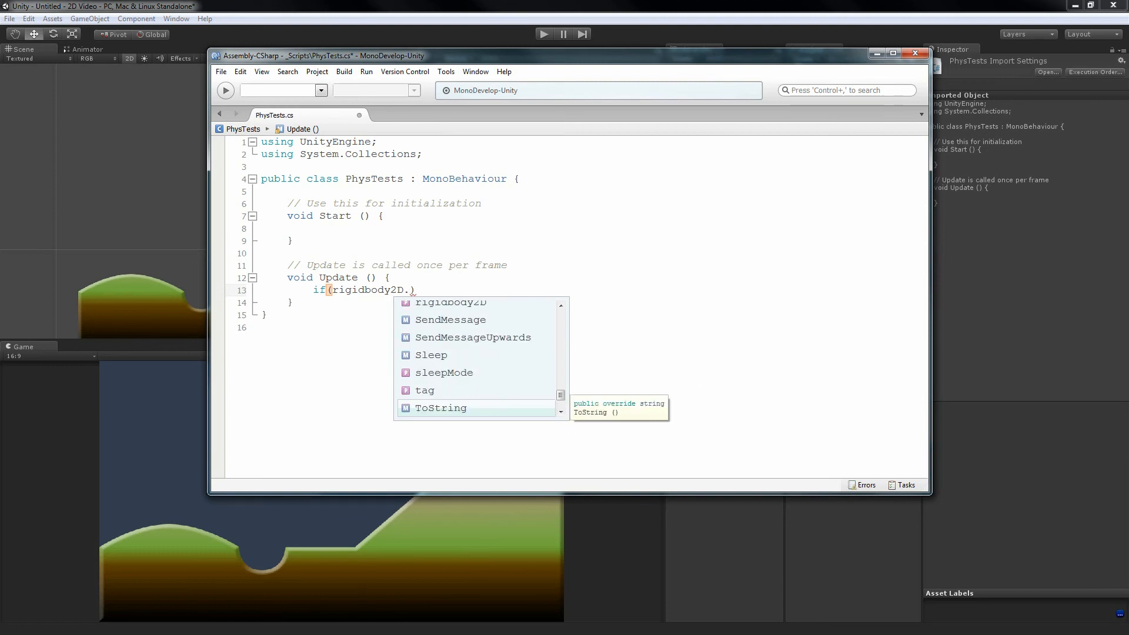
key(Down)
Close the member suggestions and remove the rigidbody2D reference from the if condition.
key(Escape)
key(ctrl+shift+Left)
key(ctrl+shift+Left)
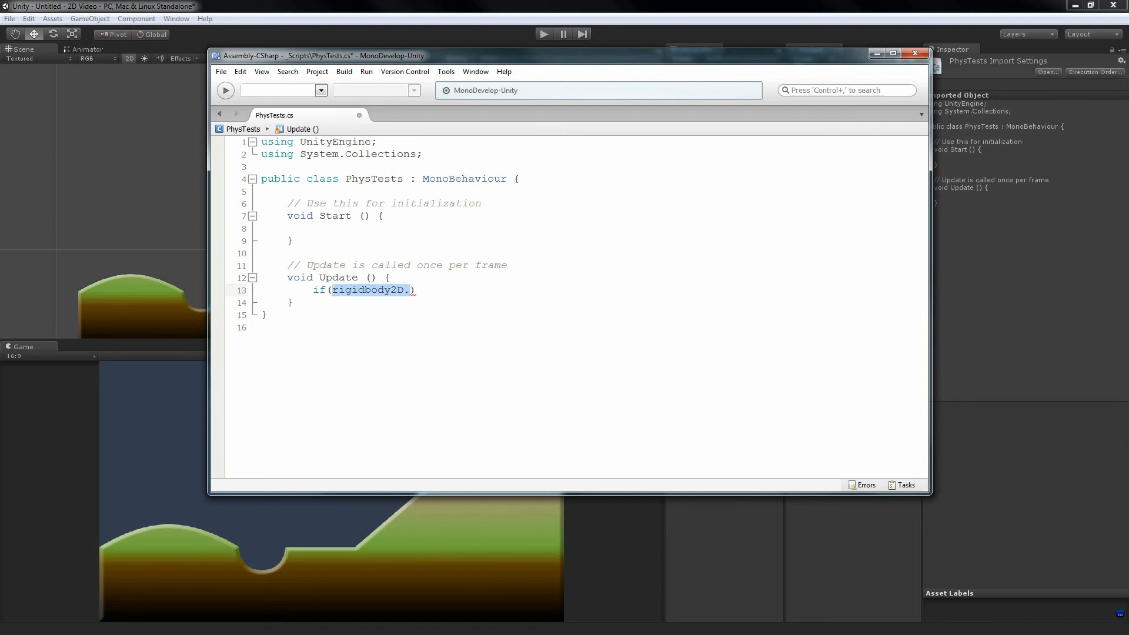
key(BackSpace)
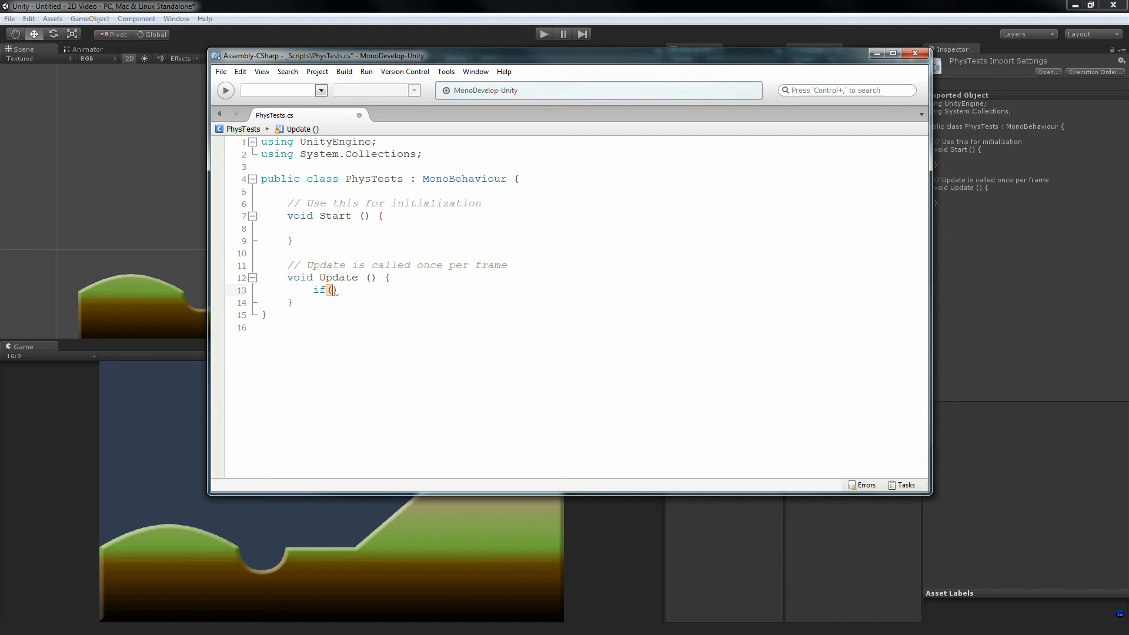
key(Down)
key(End)
key(Return)
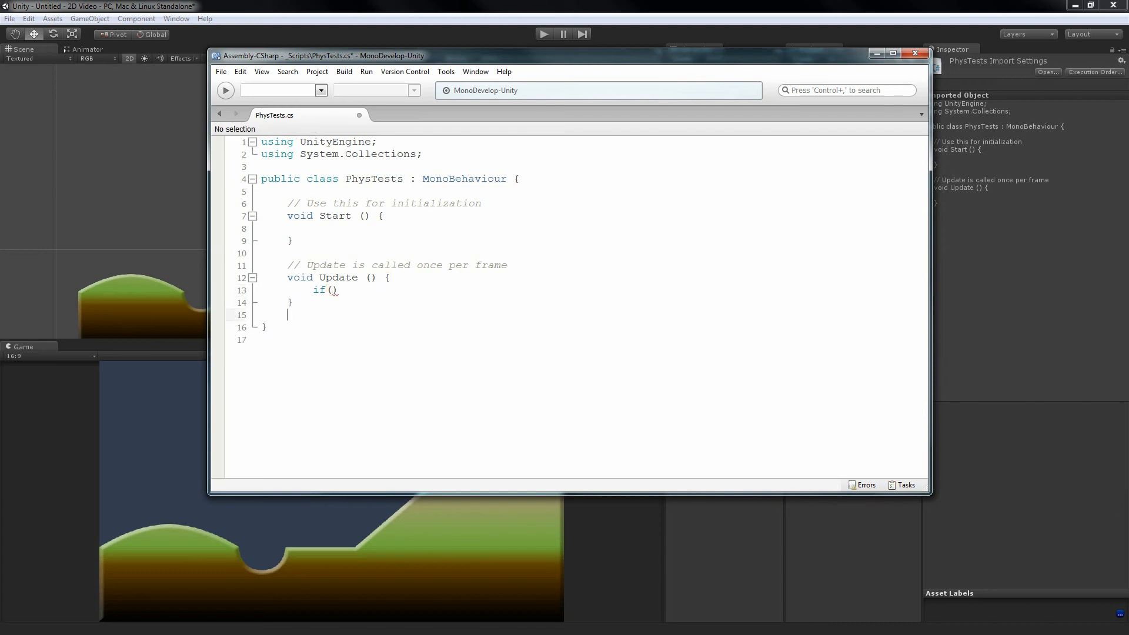
text(OnCoo)
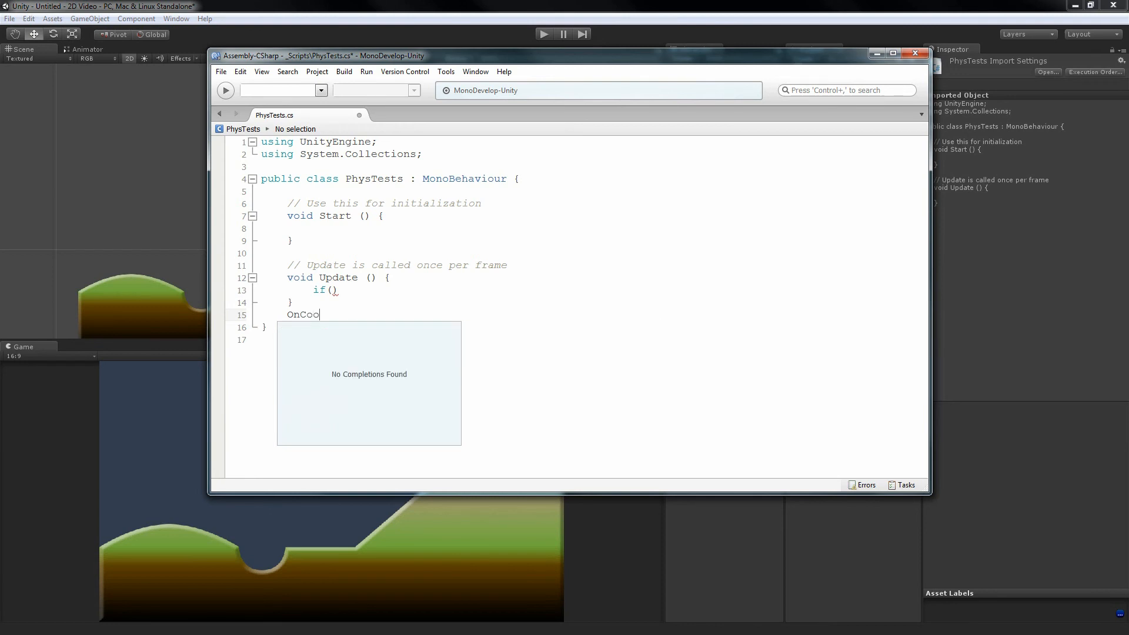
text(lli)
key(BackSpace)
key(BackSpace)
key(BackSpace)
key(BackSpace)
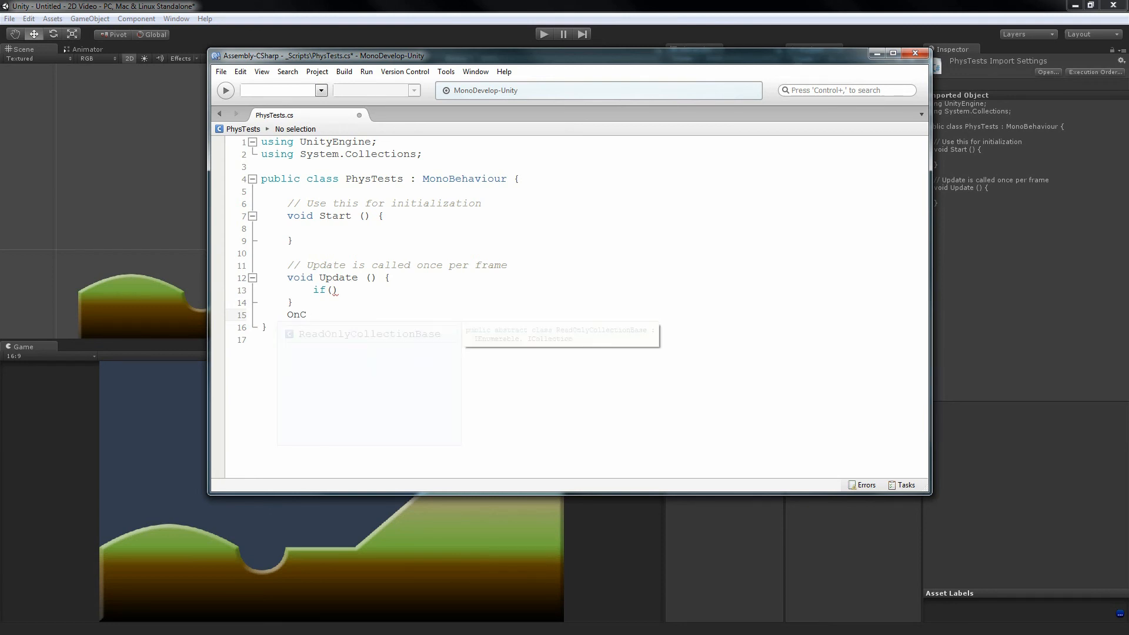
key(BackSpace)
key(BackSpace)
key(BackSpace)
Delete the empty if() statement from the Update method.
key(Up)
key(Up)
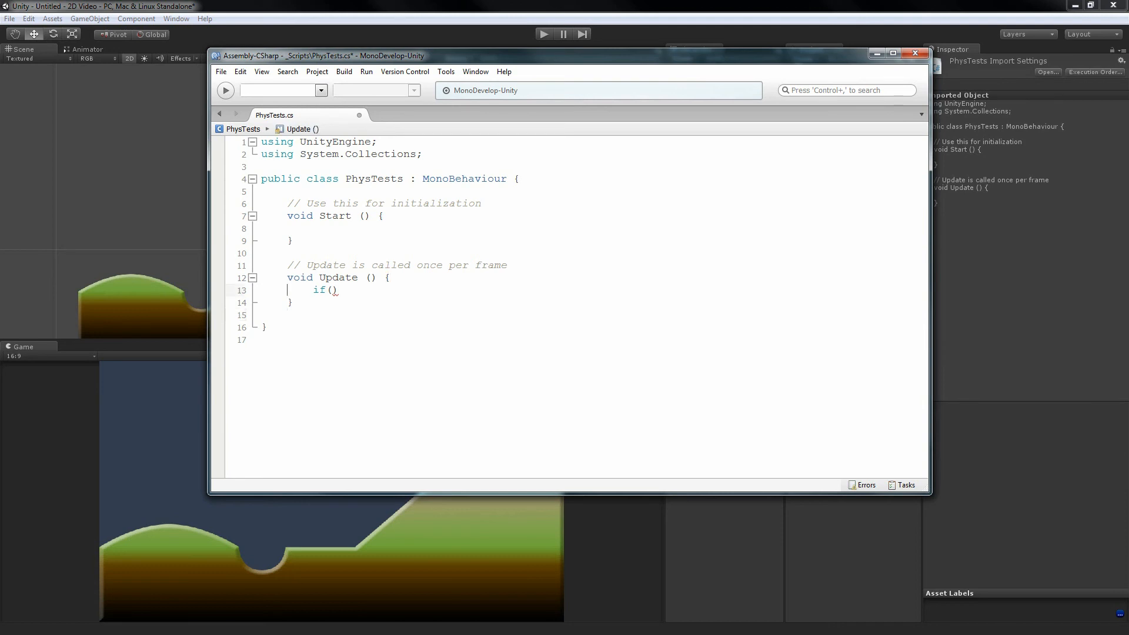
key(ctrl+Right)
key(ctrl+Right)
key(ctrl+End)
key(Up)
key(Up)
key(Up)
key(Up)
key(ctrl+Right)
key(ctrl+Right)
key(ctrl+shift+Left)
key(ctrl+shift+Left)
key(ctrl+shift+Left)
key(ctrl+shift+Left)
key(ctrl+shift+Left)
key(ctrl+shift+Left)
key(ctrl+shift+Left)
key(ctrl+shift+Left)
key(ctrl+shift+Right)
key(ctrl+shift+Right)
key(ctrl+shift+Right)
key(ctrl+shift+Right)
key(ctrl+shift+Right)
key(ctrl+shift+Left)
key(BackSpace)
Add an empty void OnCollisionEnter() method with braces below the Update method.
key(Down)
key(End)
key(Return)
key(Return)
text(O)
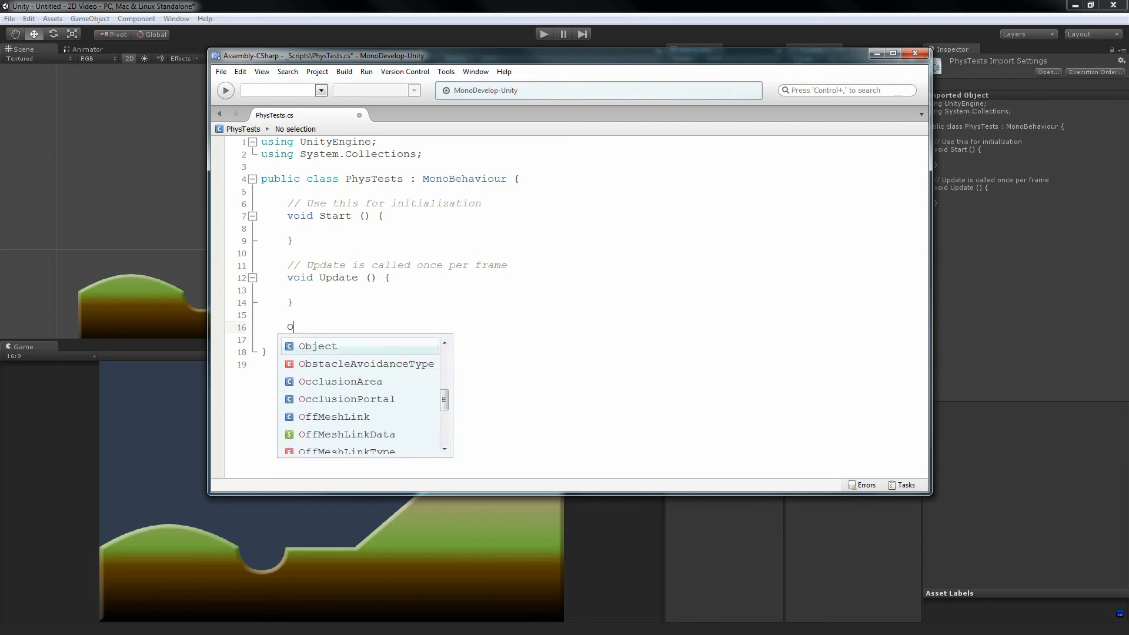
text(nCol)
key(Escape)
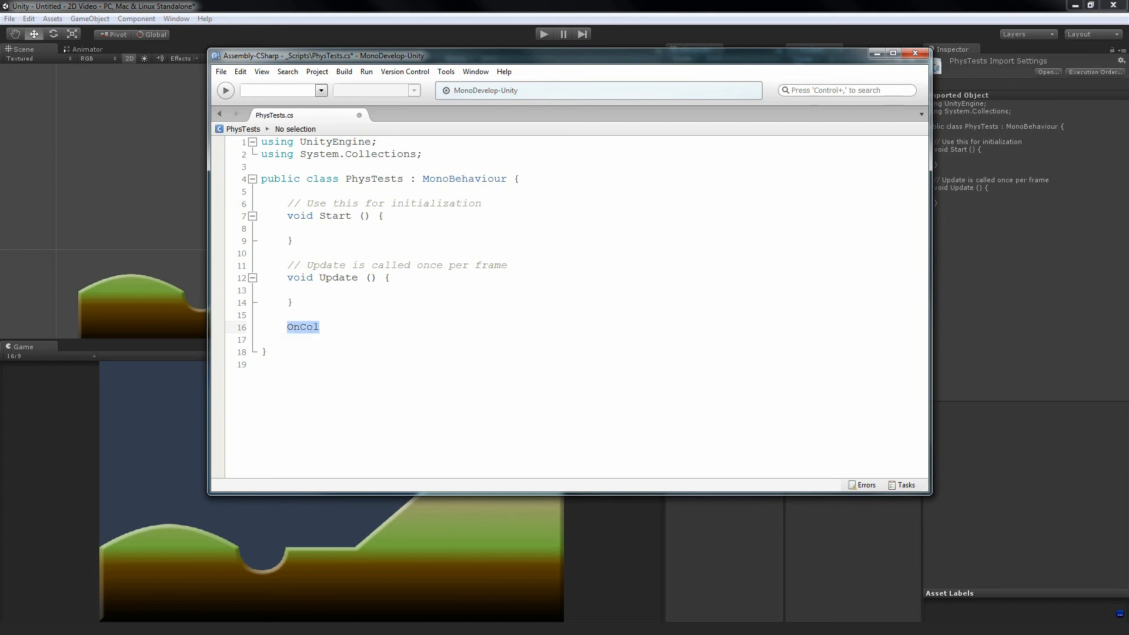
text(void OnCollisionEnter)
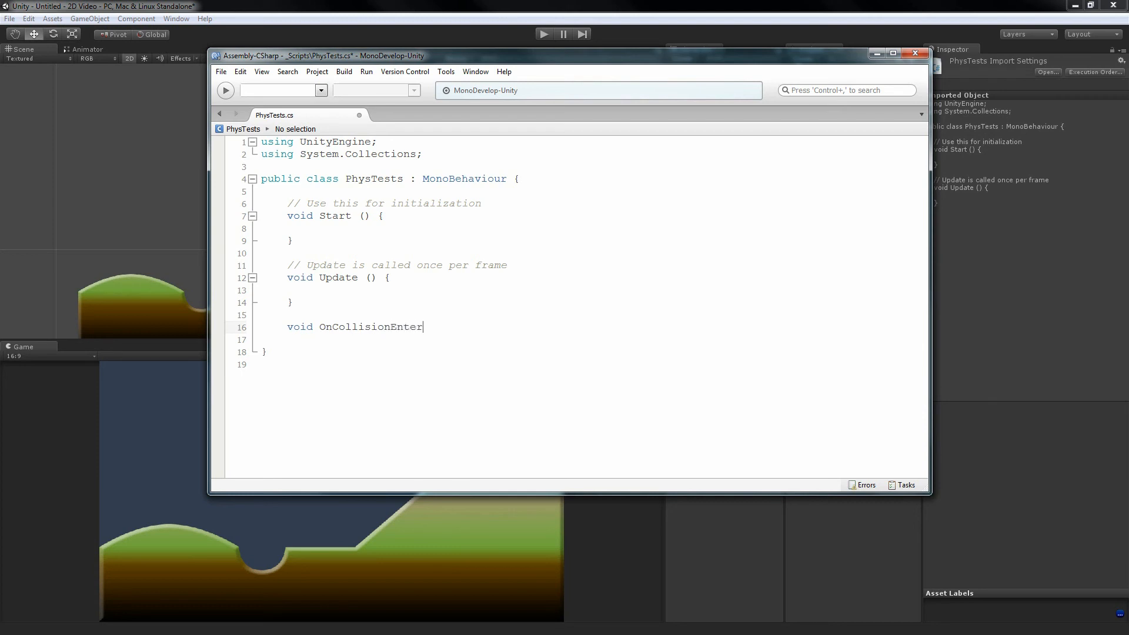
text(({)
text(})
click(288, 327)
click(262, 388)
click(287, 327)
key(End)
key(Left)
text())
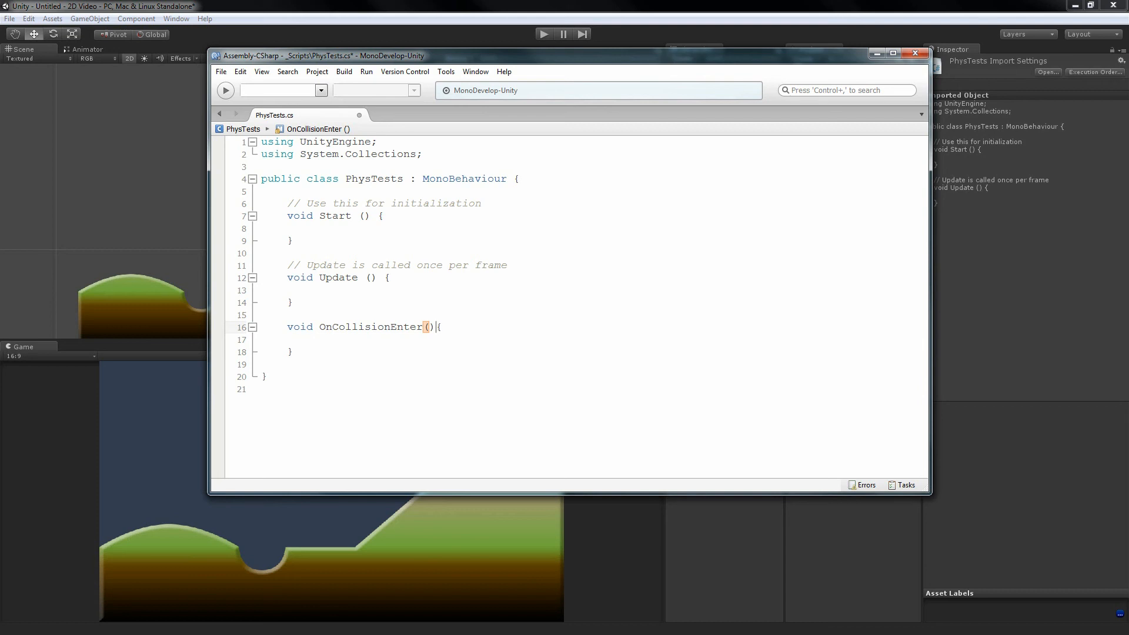
Replace the whole OnCollisionEnter method with an empty void OnMouseEnter() method.
click(313, 339)
drag(293, 352, 287, 326)
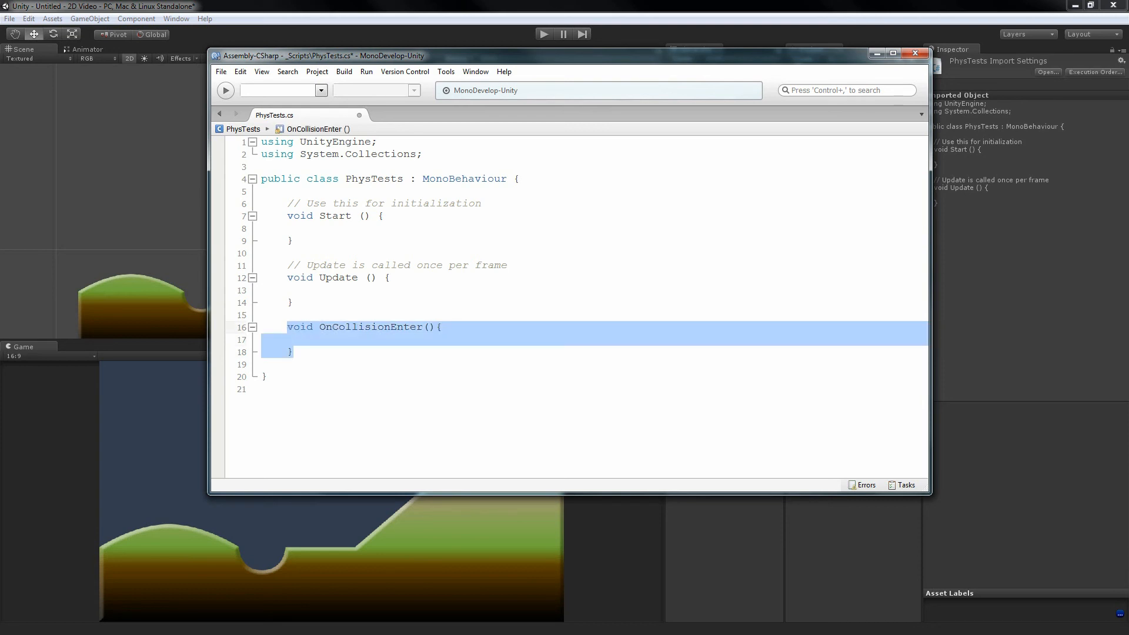
text(void)
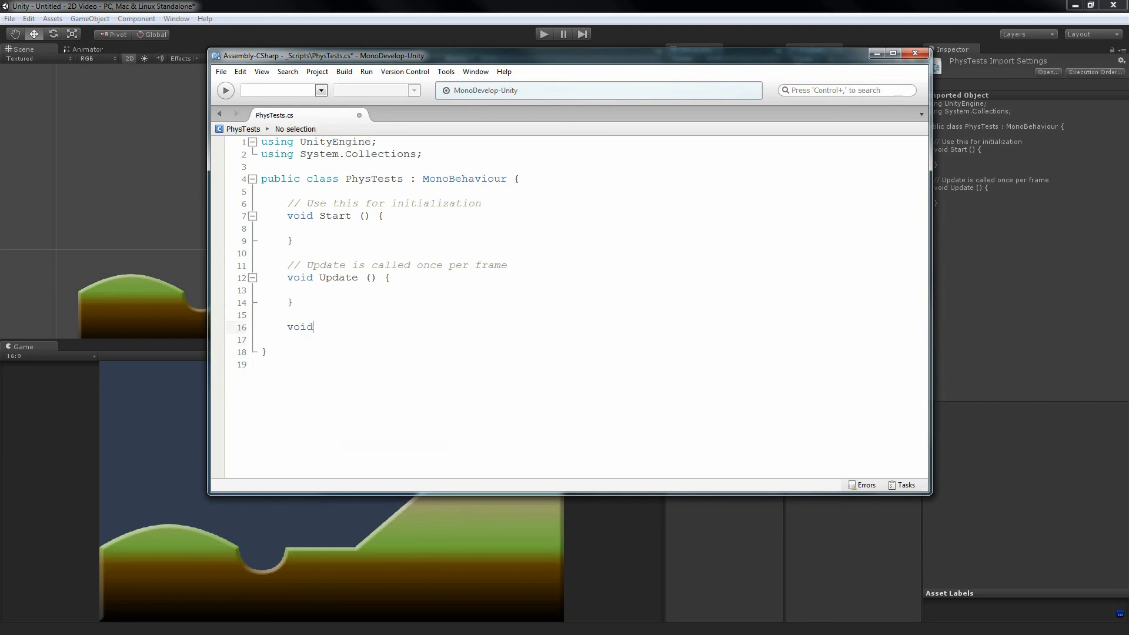
text( OnMouseEnter(){)
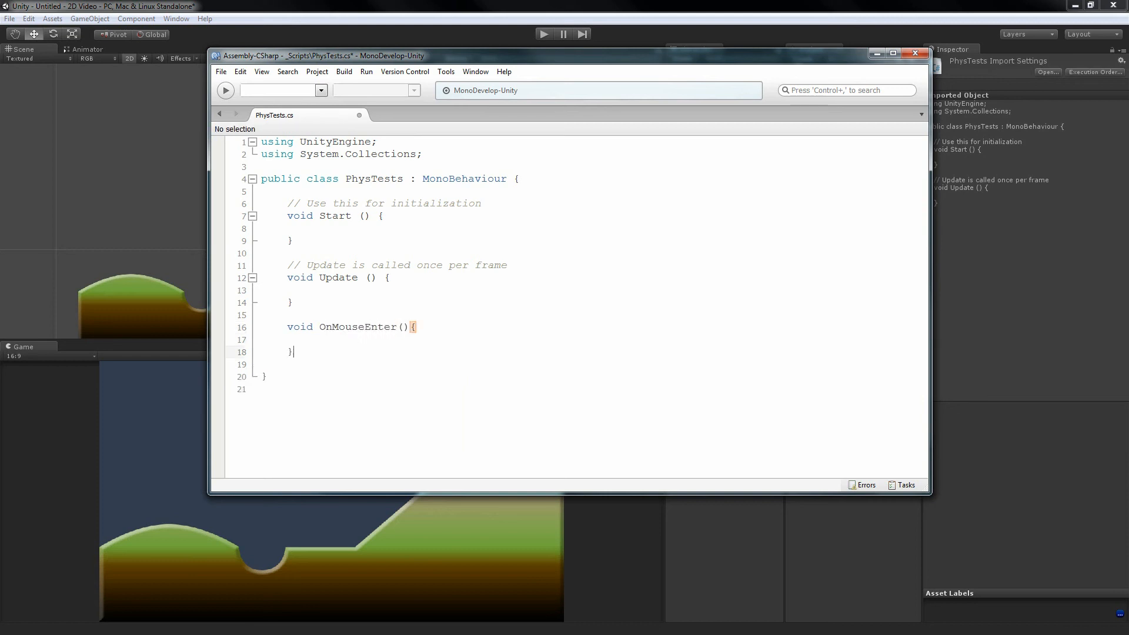
Add a Debug.Log("ENTERED"); statement inside the OnMouseEnter method and save the script.
key(Return)
text(Debug.o)
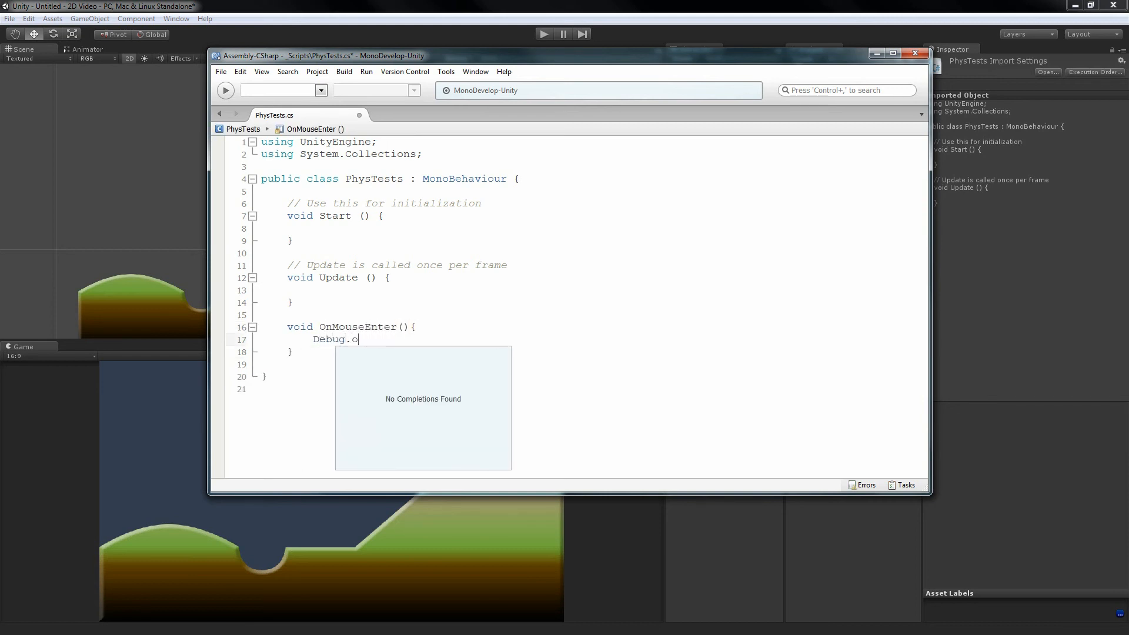
key(BackSpace)
text(L)
key(Return)
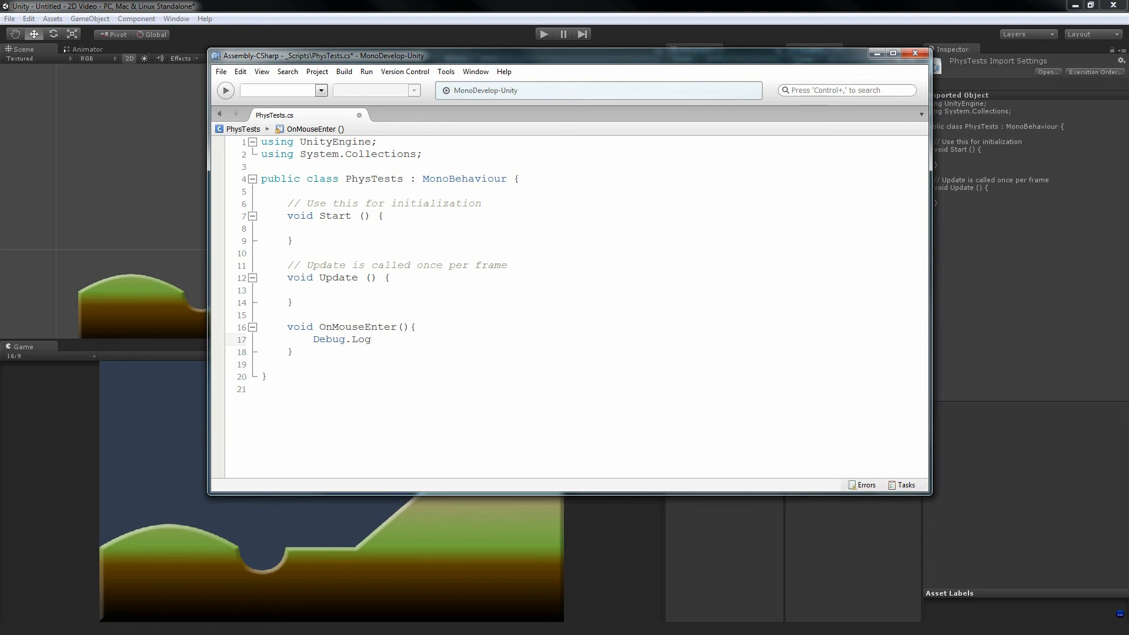
text(()
text(ENTERED)
text(")
text(")
key(ctrl+s)
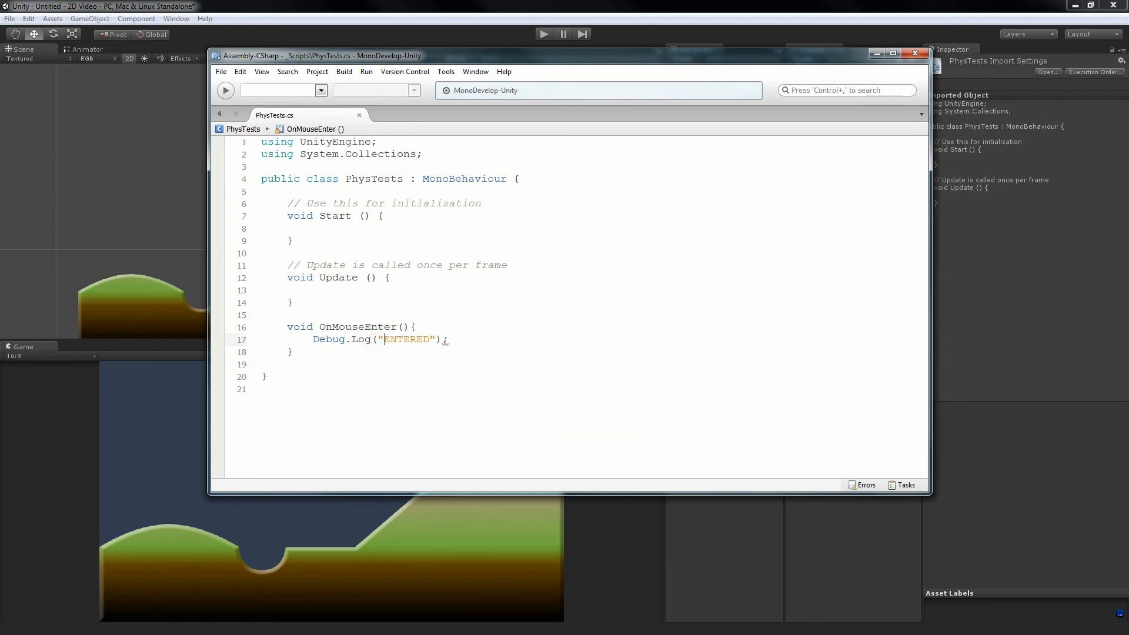
Duplicate the whole OnMouseEnter method directly below the original.
click(449, 339)
drag(294, 351, 287, 327)
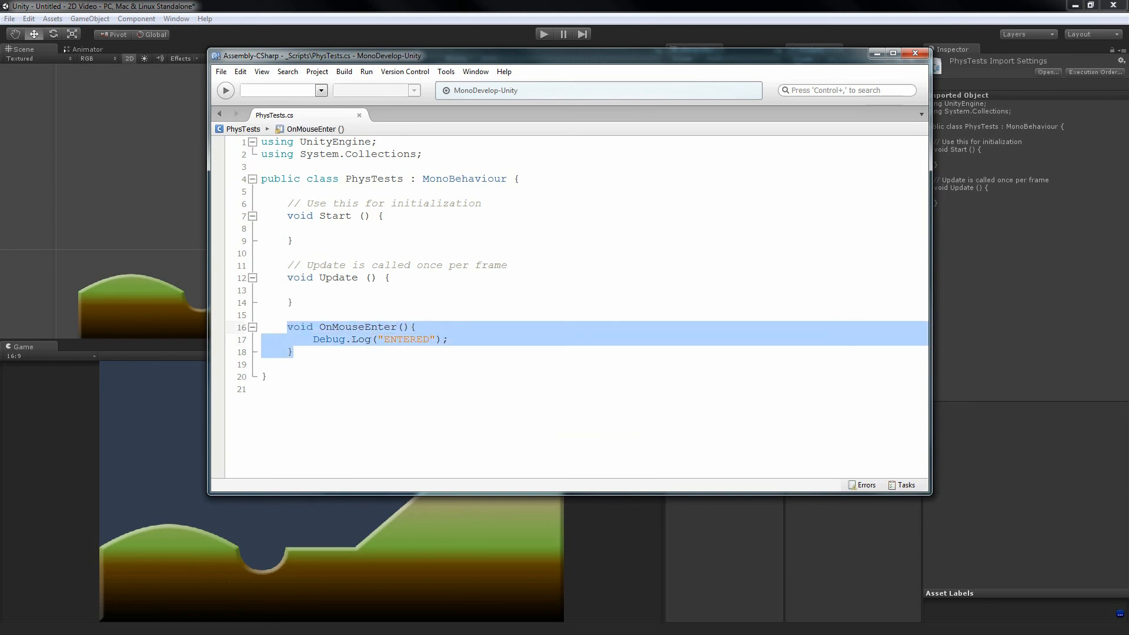
key(ctrl+c)
click(294, 351)
key(Return)
key(ctrl+v)
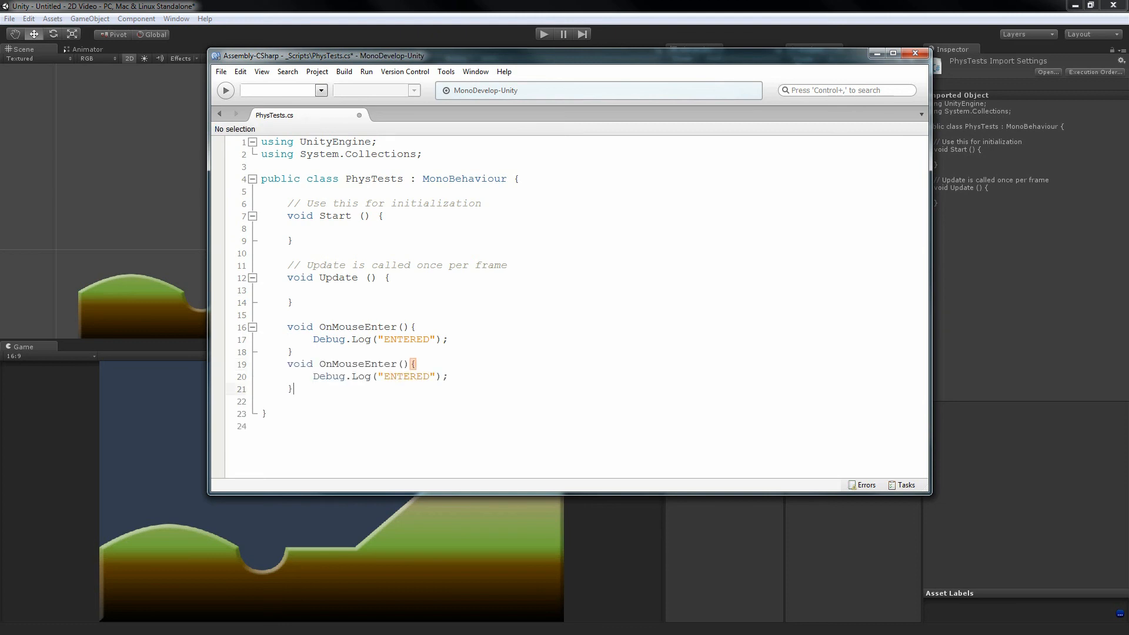
Rename the duplicated method to OnMouseDown, change its log message to "CLICK", and save the script.
drag(397, 363, 364, 364)
text(Down)
key(BackSpace)
key(BackSpace)
key(BackSpace)
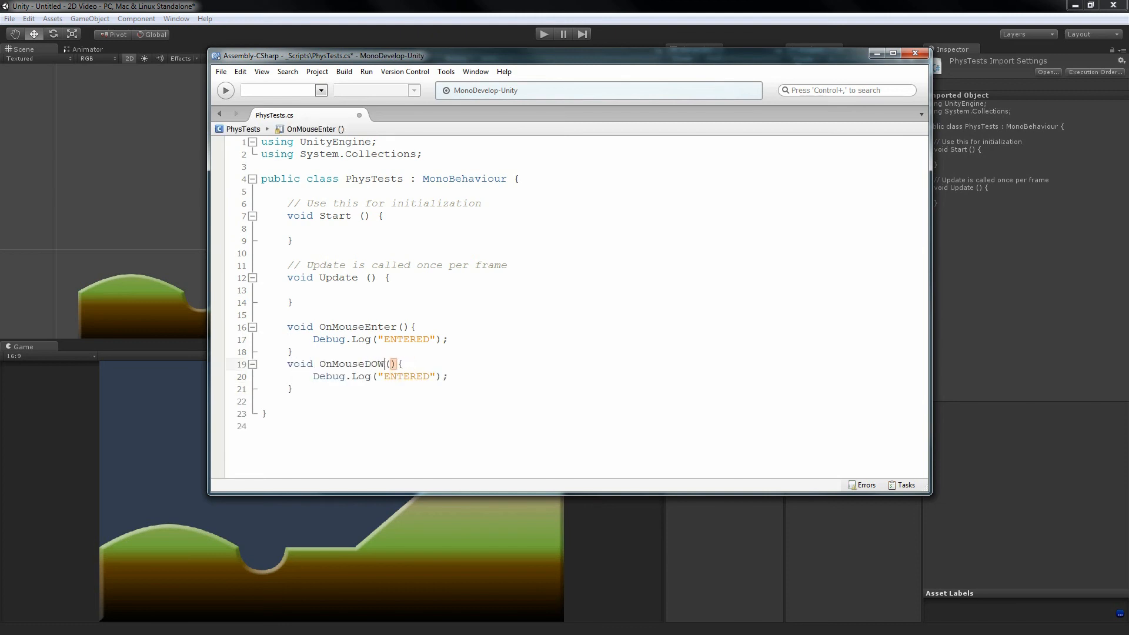
text(own)
drag(383, 376, 430, 376)
text(CLICK)
key(ctrl+s)
Switch to Unity, attach the PhysTests script to Circle_Parti, and play the scene to test the mouse events on the circle.
click(418, 8)
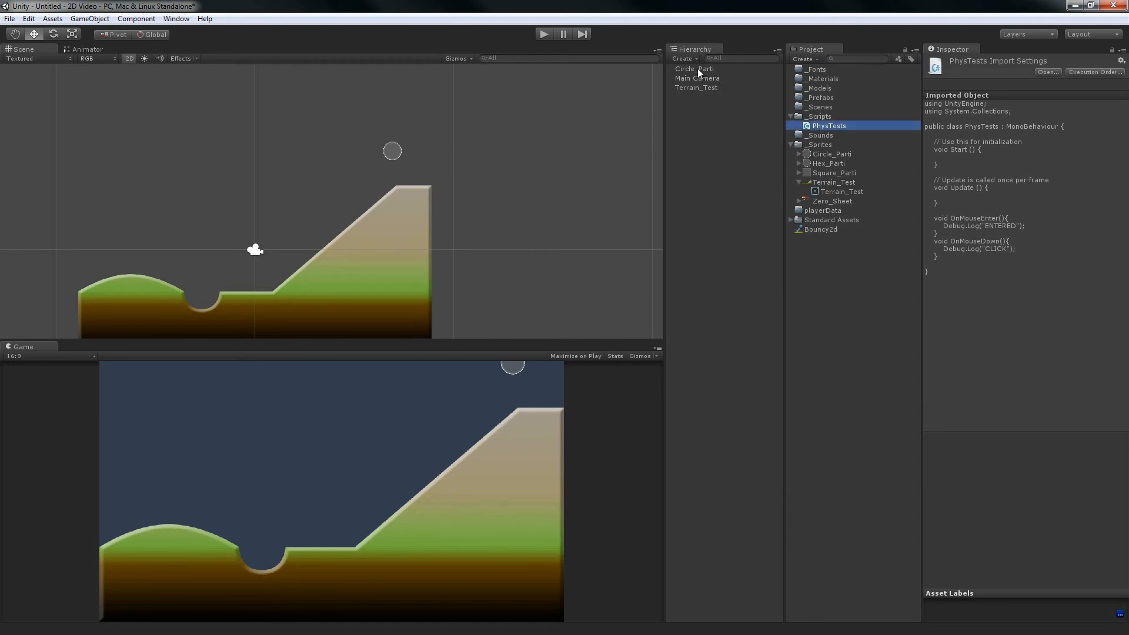
drag(829, 127, 701, 70)
click(548, 34)
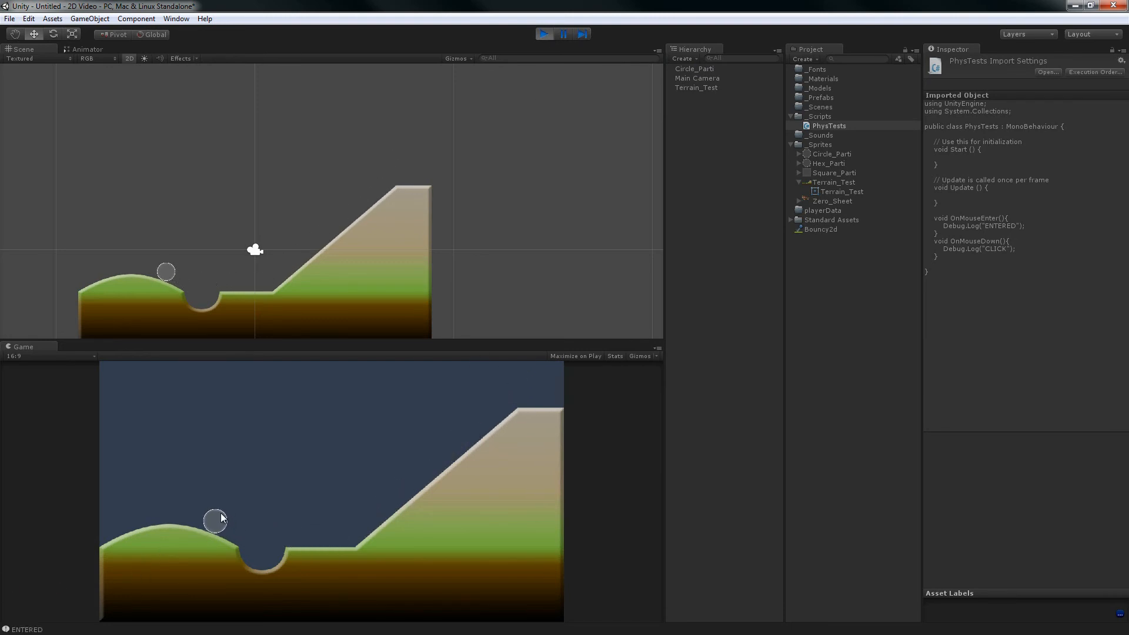
click(221, 519)
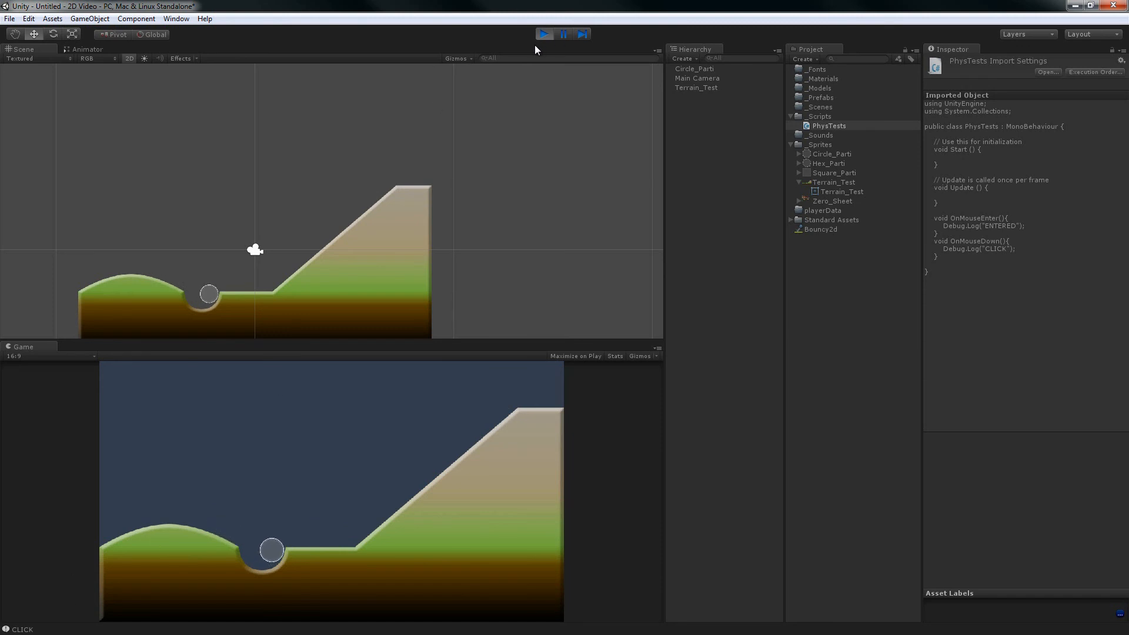
click(544, 34)
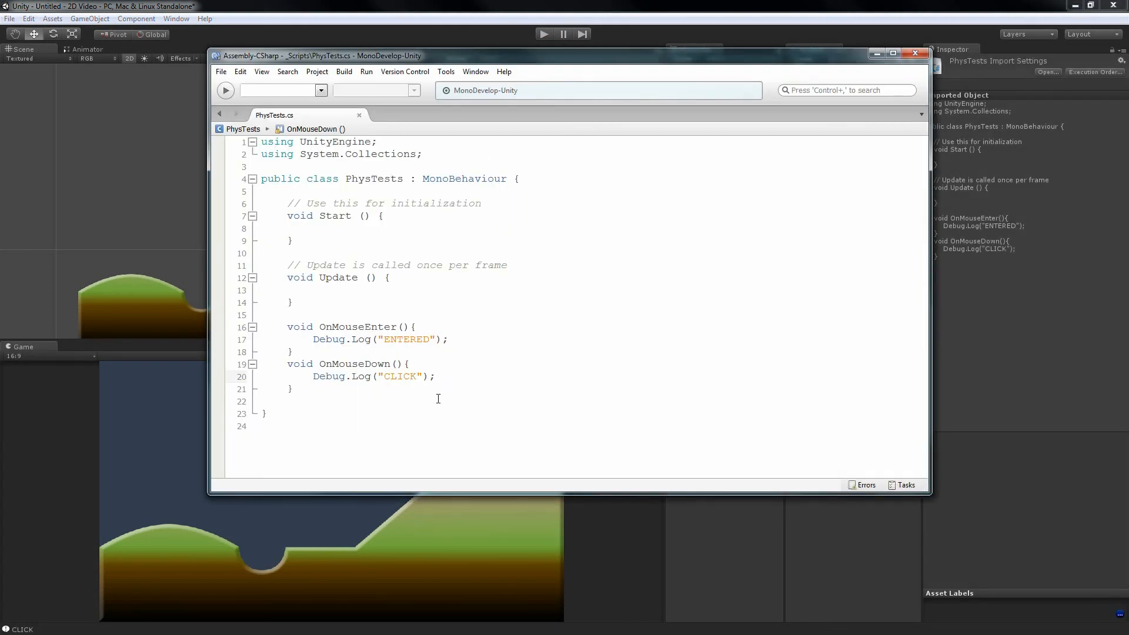
Move the MonoDevelop window slightly over the Unity editor and make it narrower.
click(415, 403)
click(397, 391)
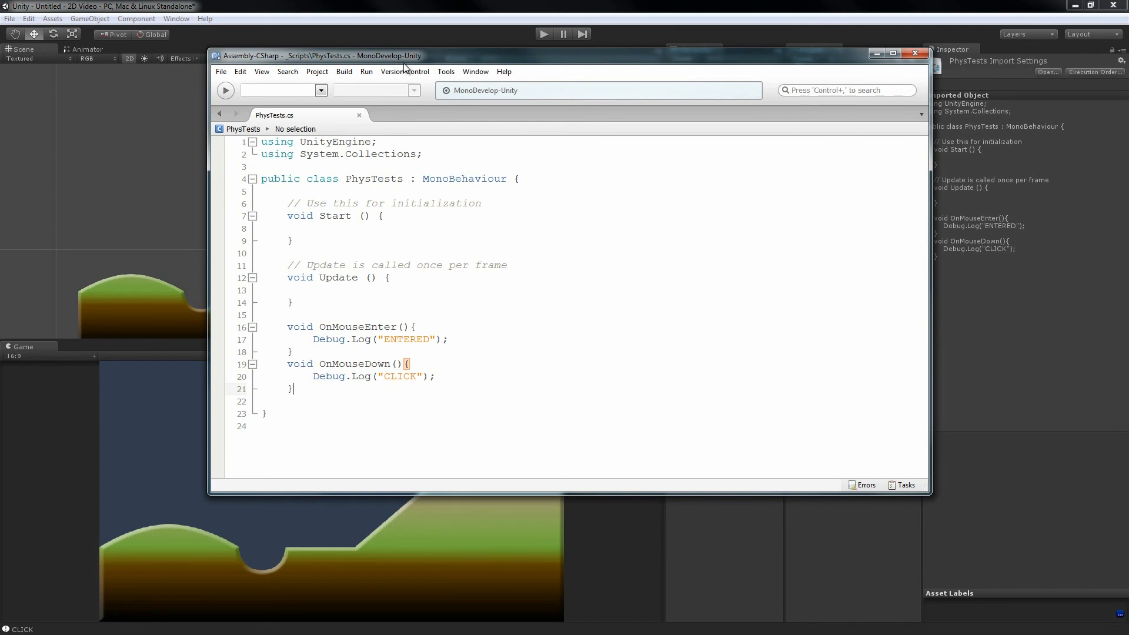
drag(406, 63, 460, 72)
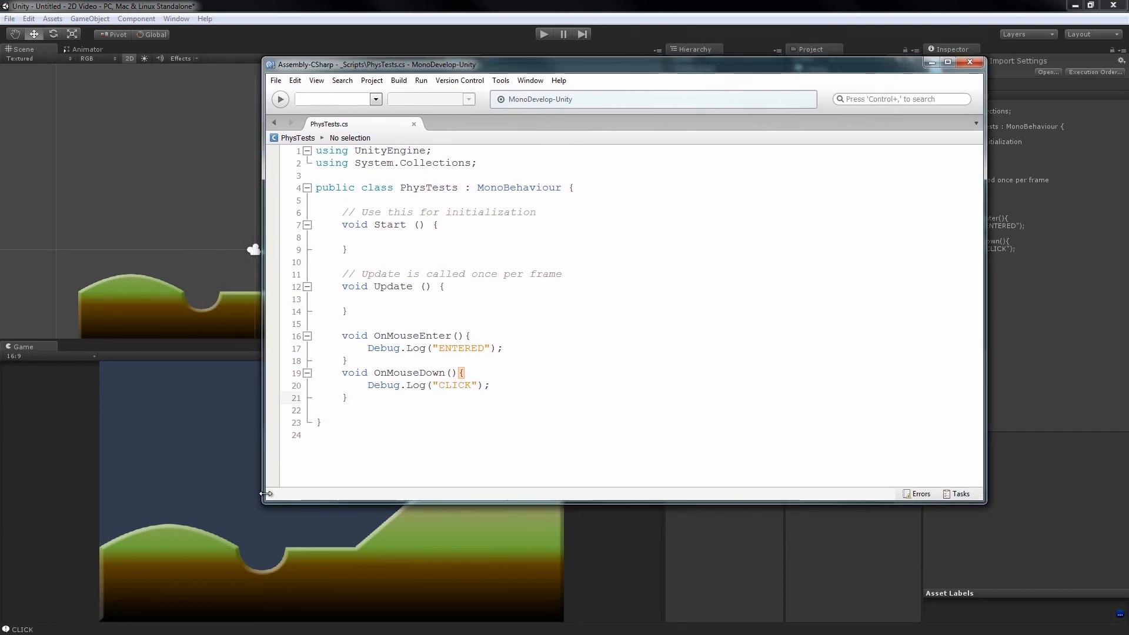
drag(286, 478, 324, 504)
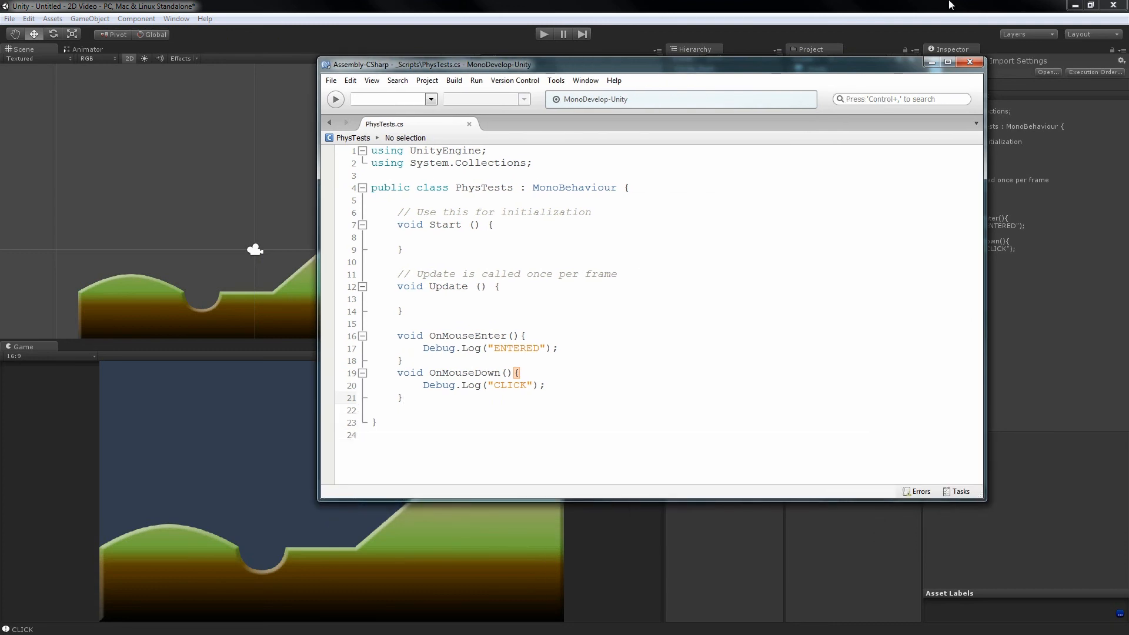
Return to Unity and examine the Circle_Parti object's components, including its attached Phys Tests script.
click(798, 30)
click(698, 70)
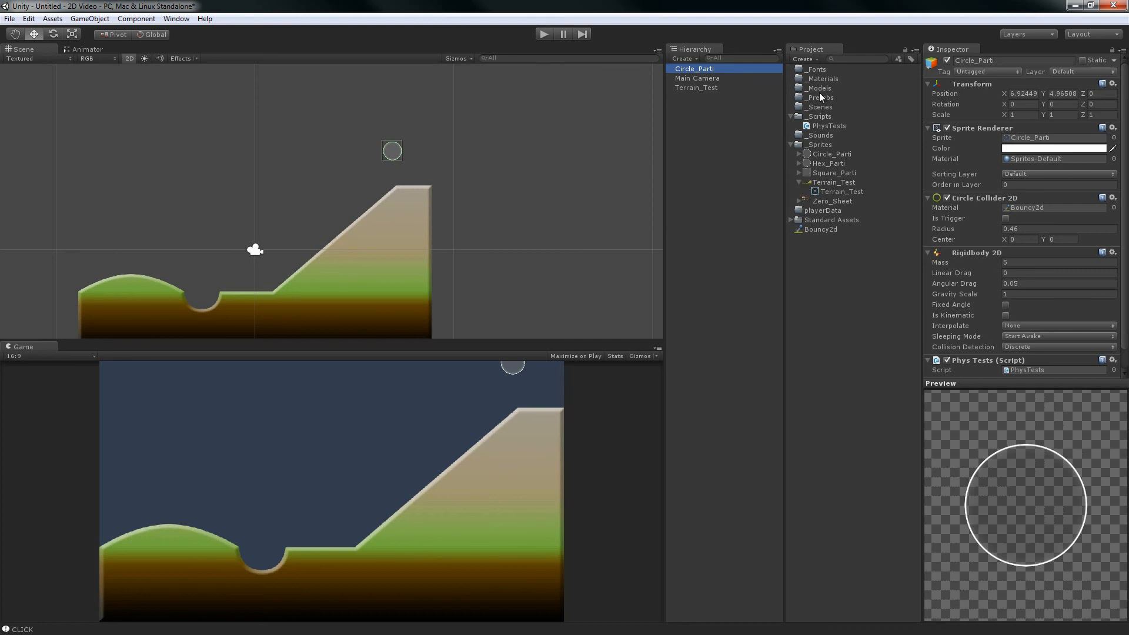
click(813, 127)
click(727, 121)
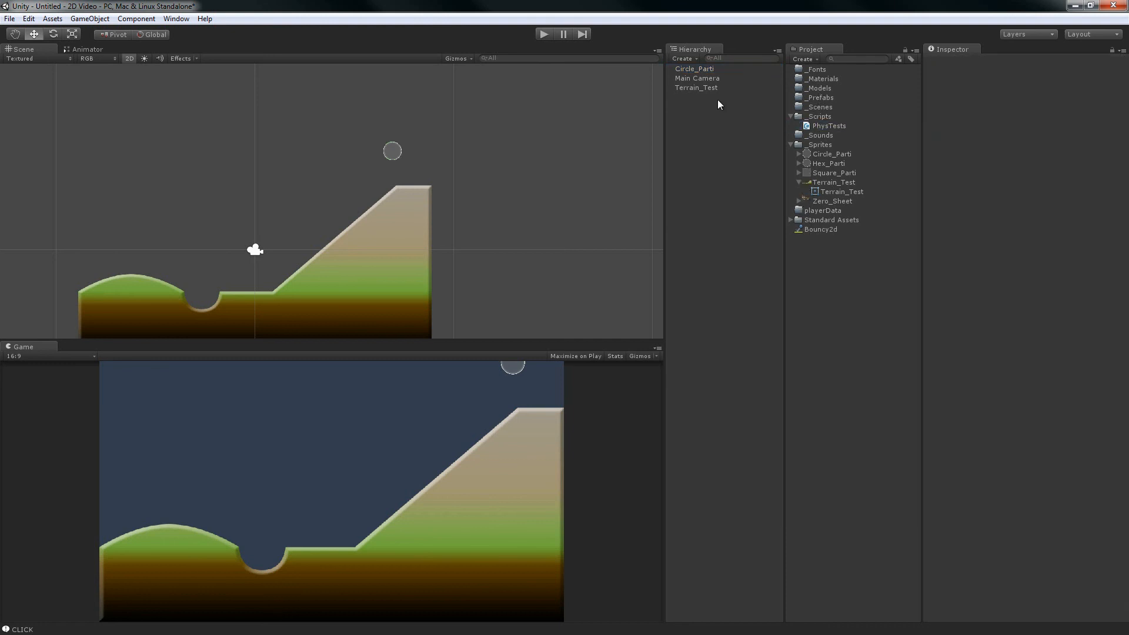
click(695, 69)
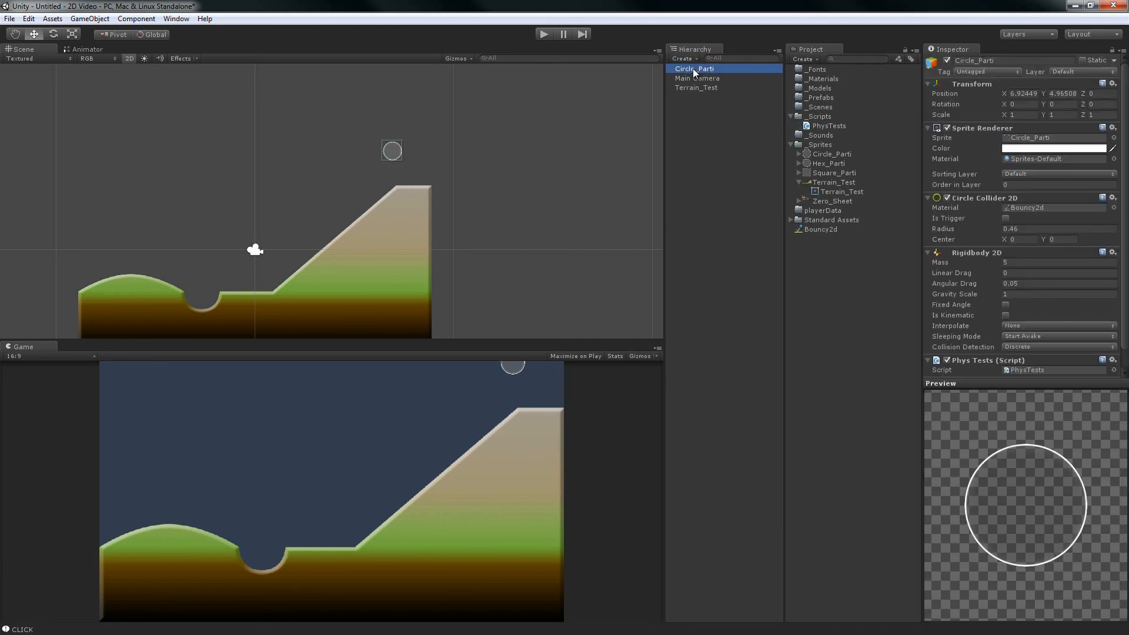
click(994, 376)
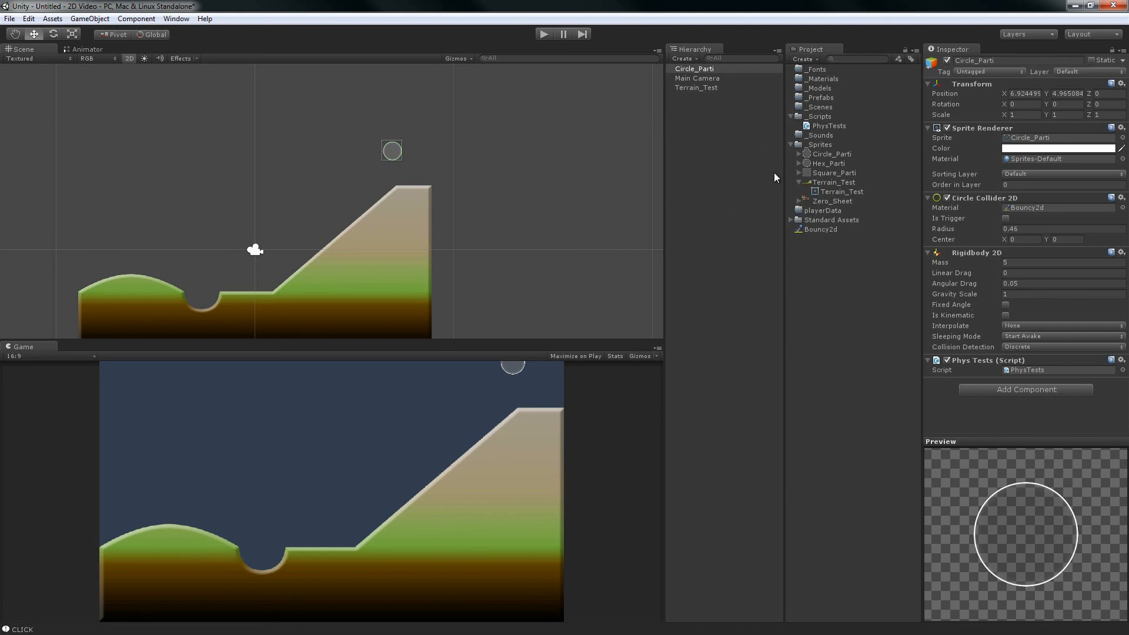
Open the Zero_Sheet sprite sheet in the Sprite Editor and examine its existing slices.
click(798, 201)
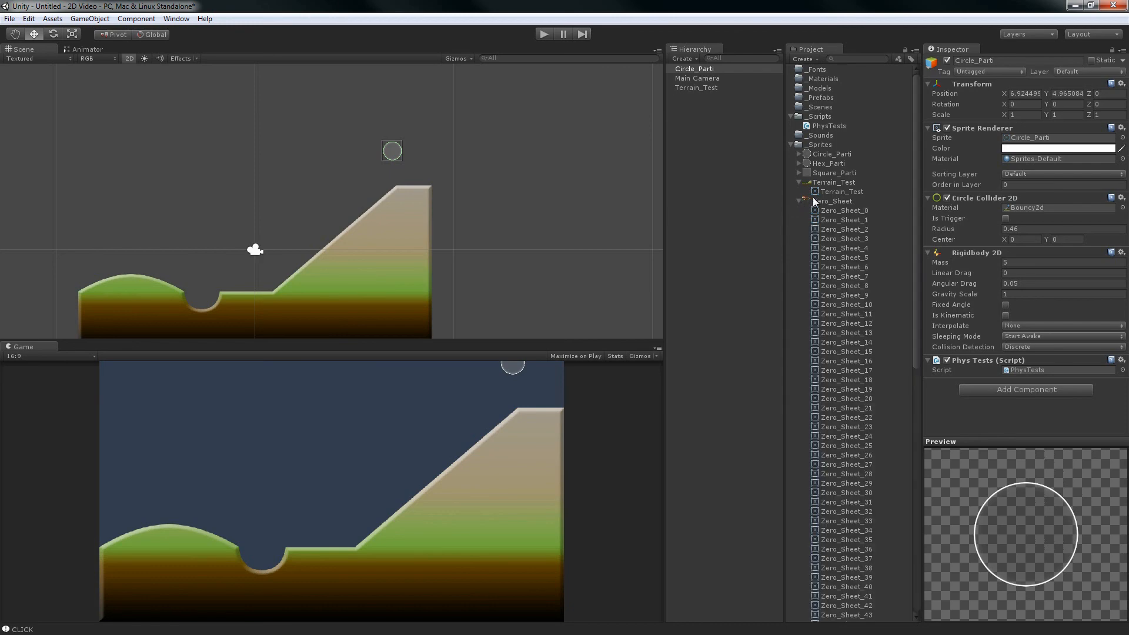
click(832, 204)
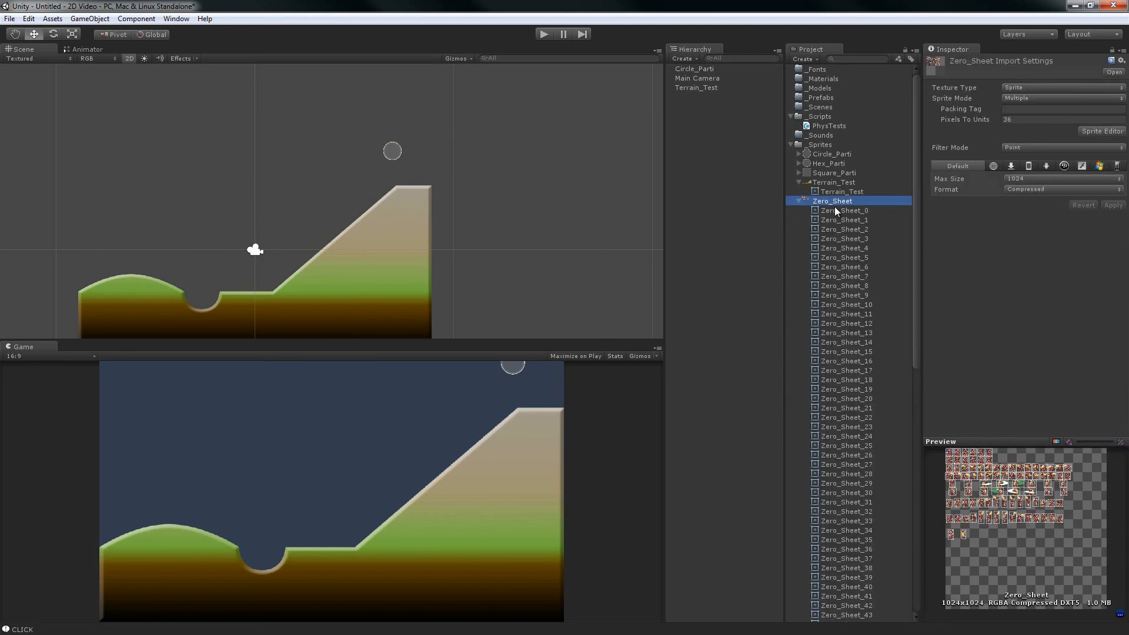
click(1102, 131)
scroll(444, 160, up, 8)
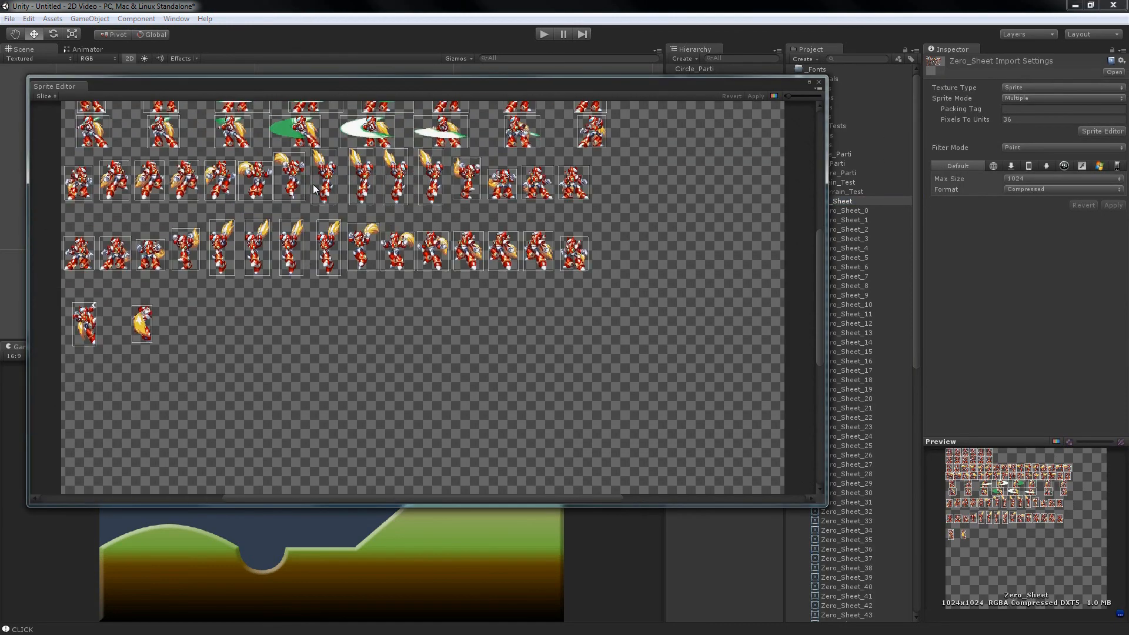
scroll(394, 321, down, 5)
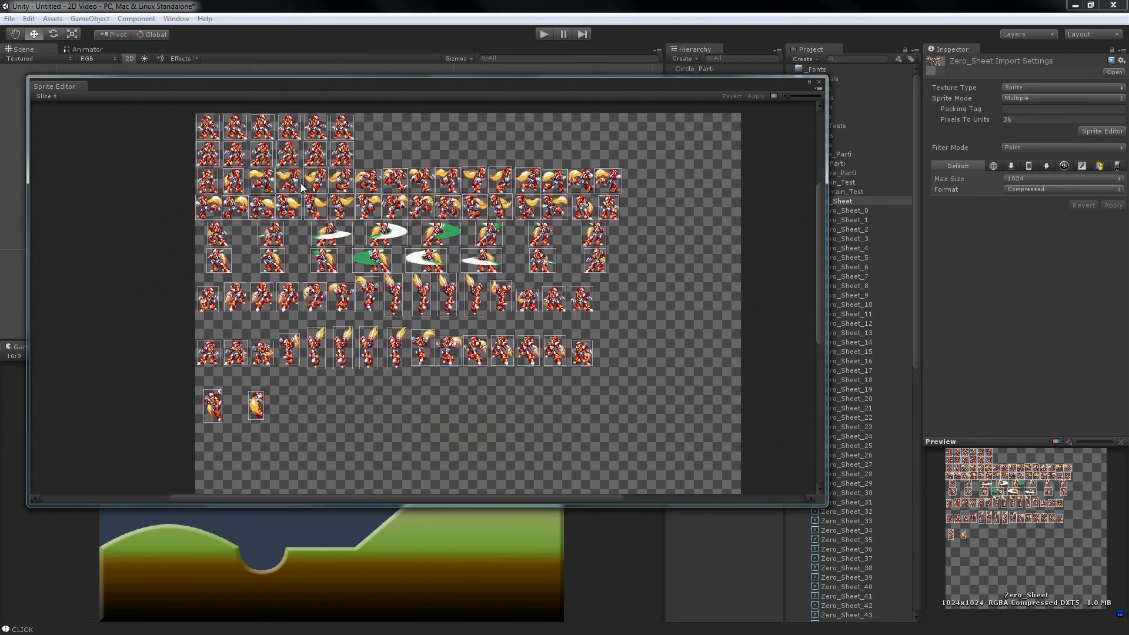
Slice the Zero_Sheet texture with the Grid type at a pixel size of 64 by 64.
click(51, 97)
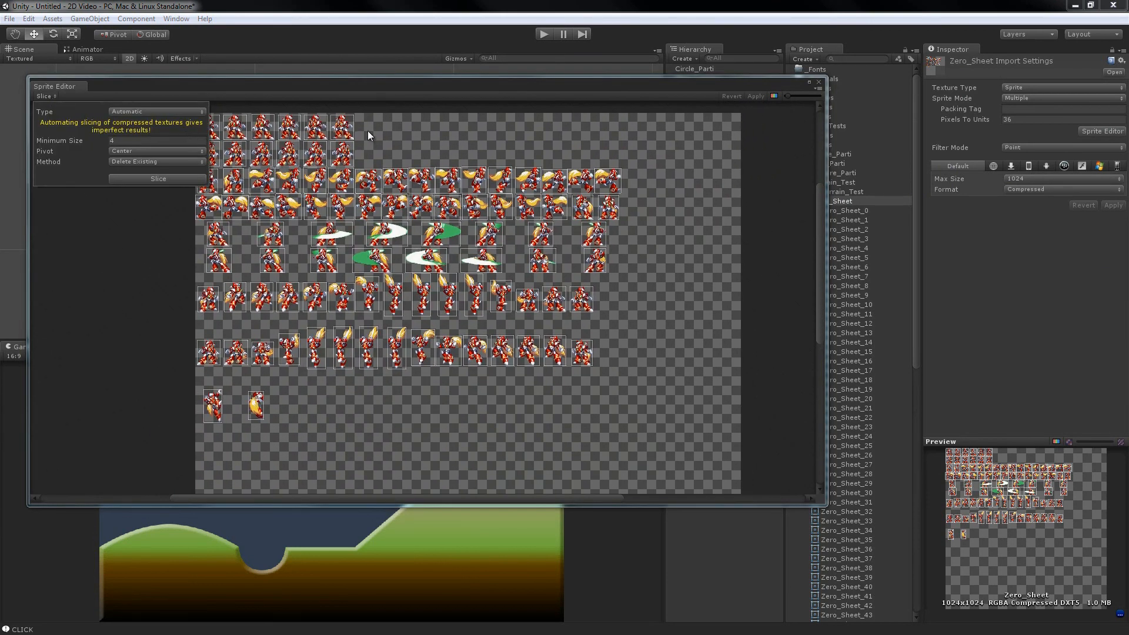
middle_drag(387, 145, 404, 148)
click(51, 98)
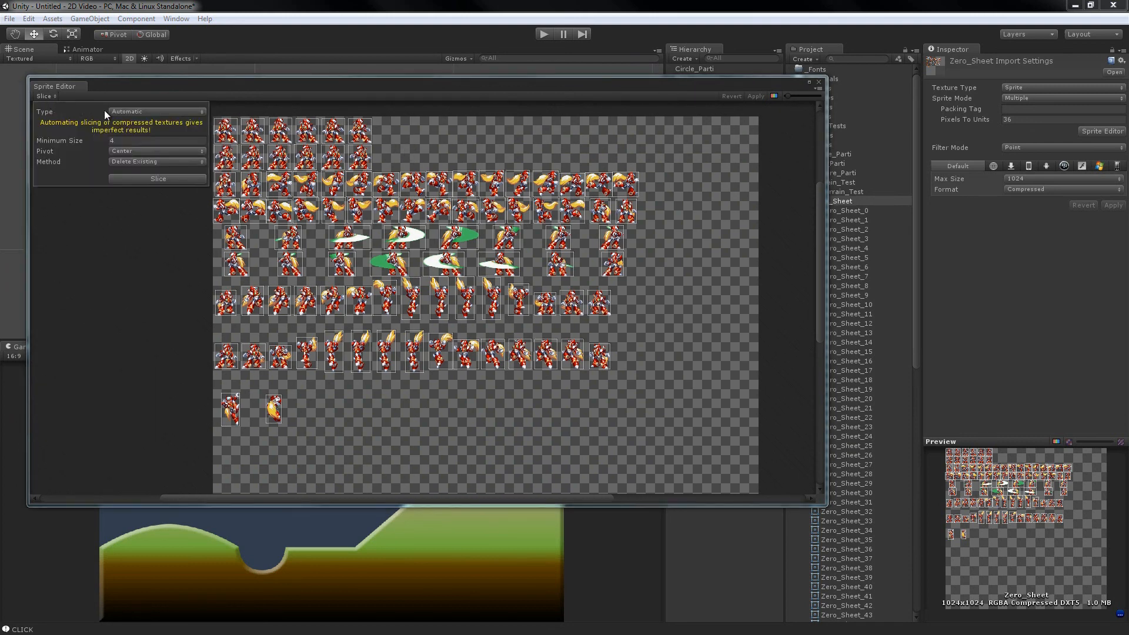
click(125, 112)
click(171, 138)
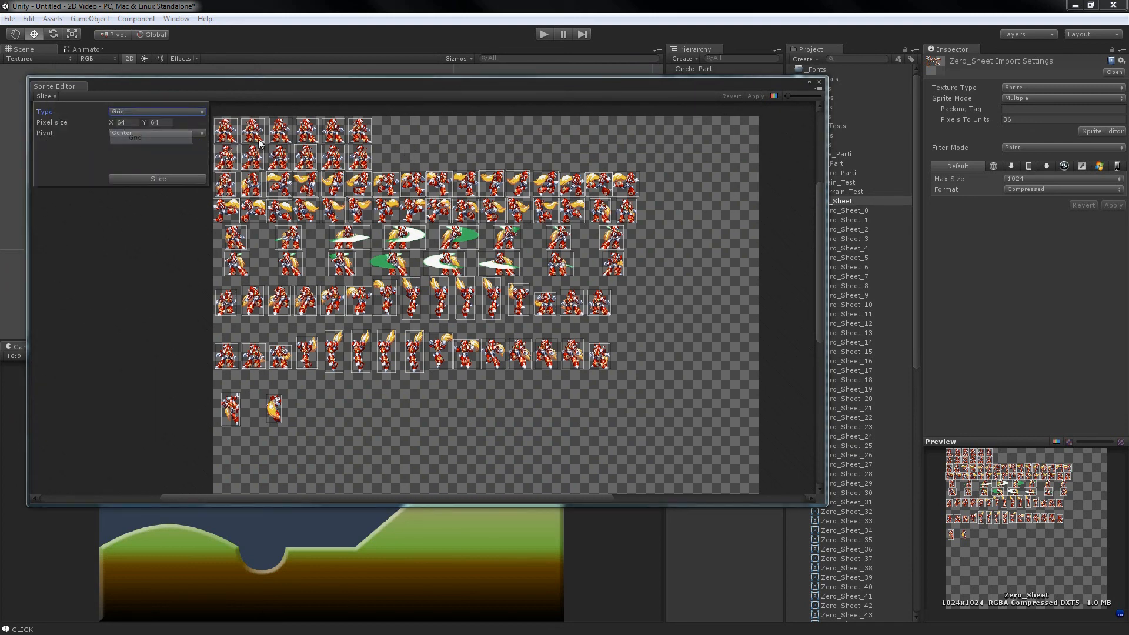
click(153, 177)
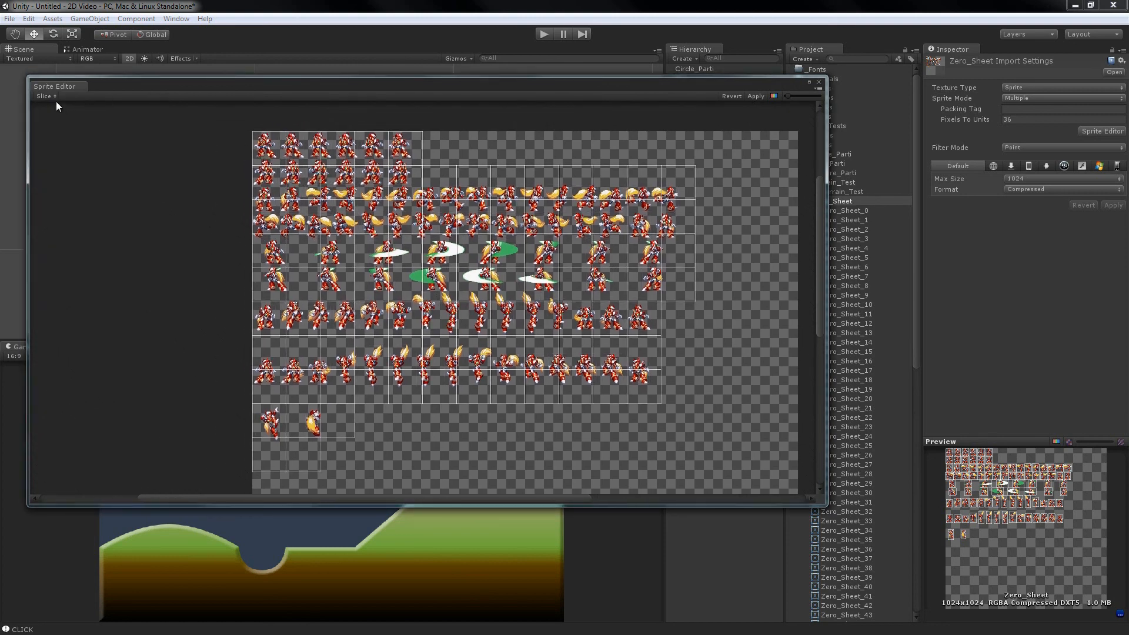
Try slicing the sheet with a grid width of 32 pixels and reslice it with the width at 64.
click(46, 96)
click(123, 122)
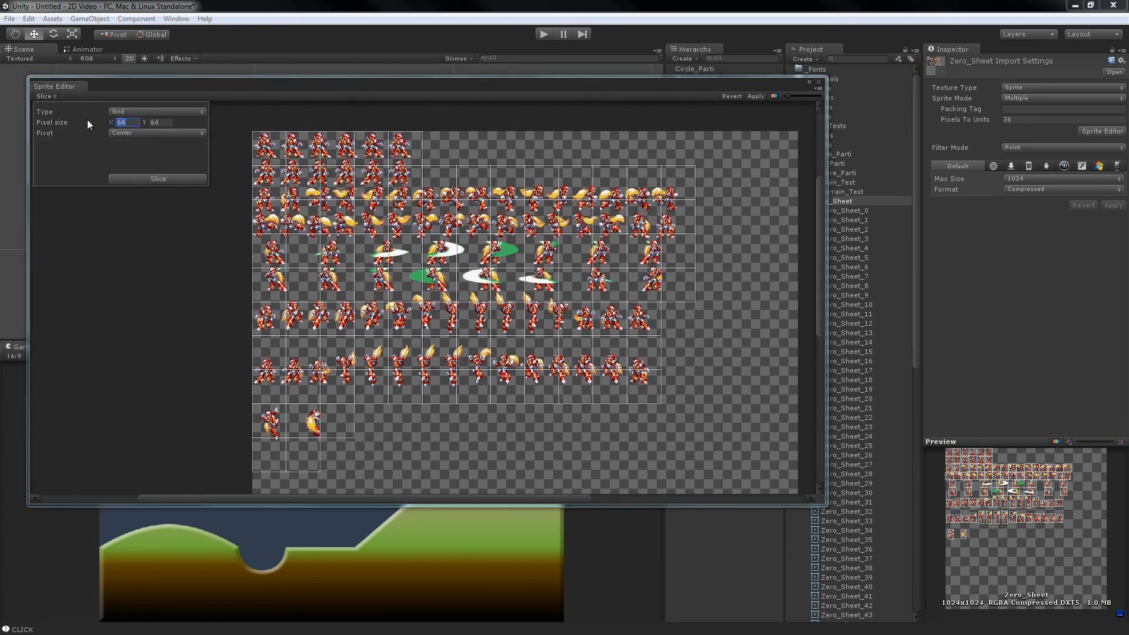
text(32)
click(158, 182)
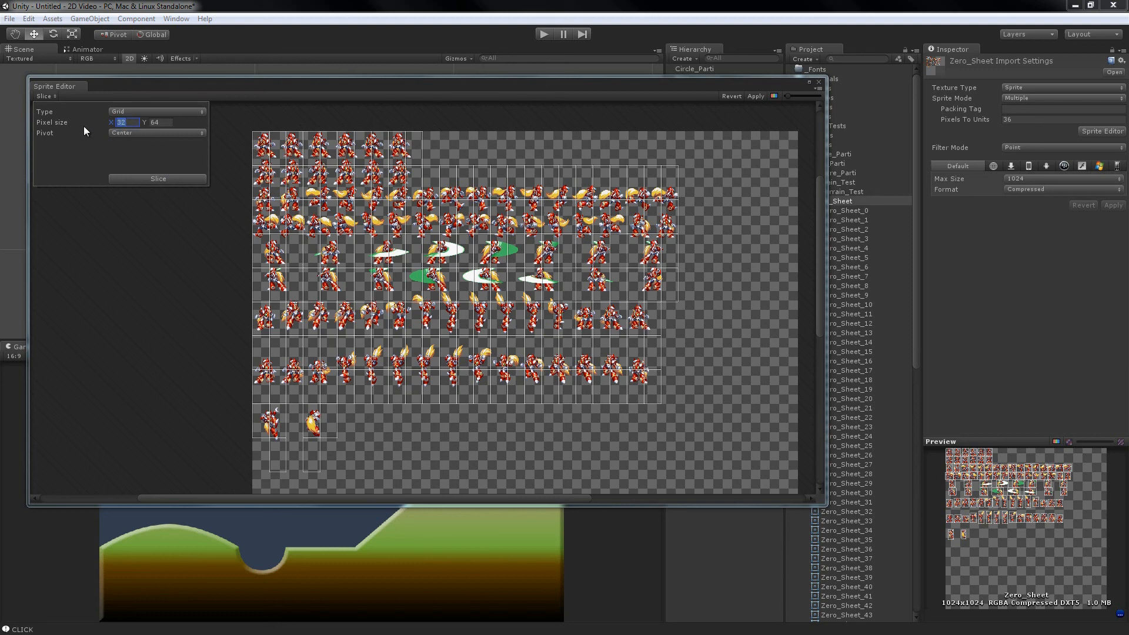
text(64)
click(148, 179)
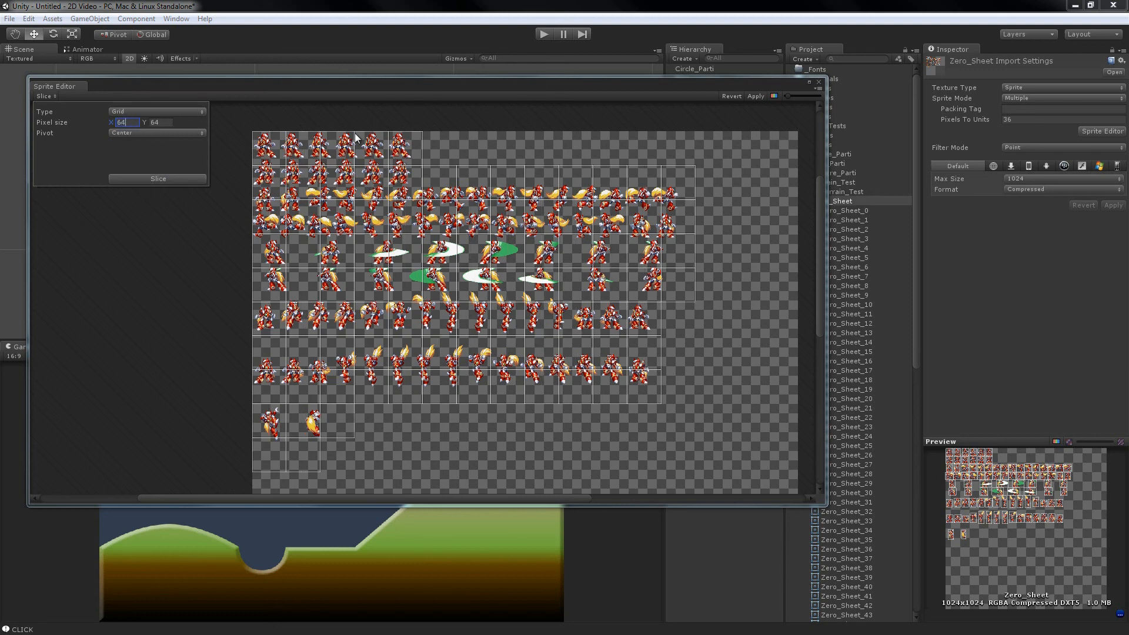
Examine how the 64-pixel grid cuts the character frames, selecting the slice around a sword-swing frame.
click(360, 138)
scroll(337, 156, up, 4)
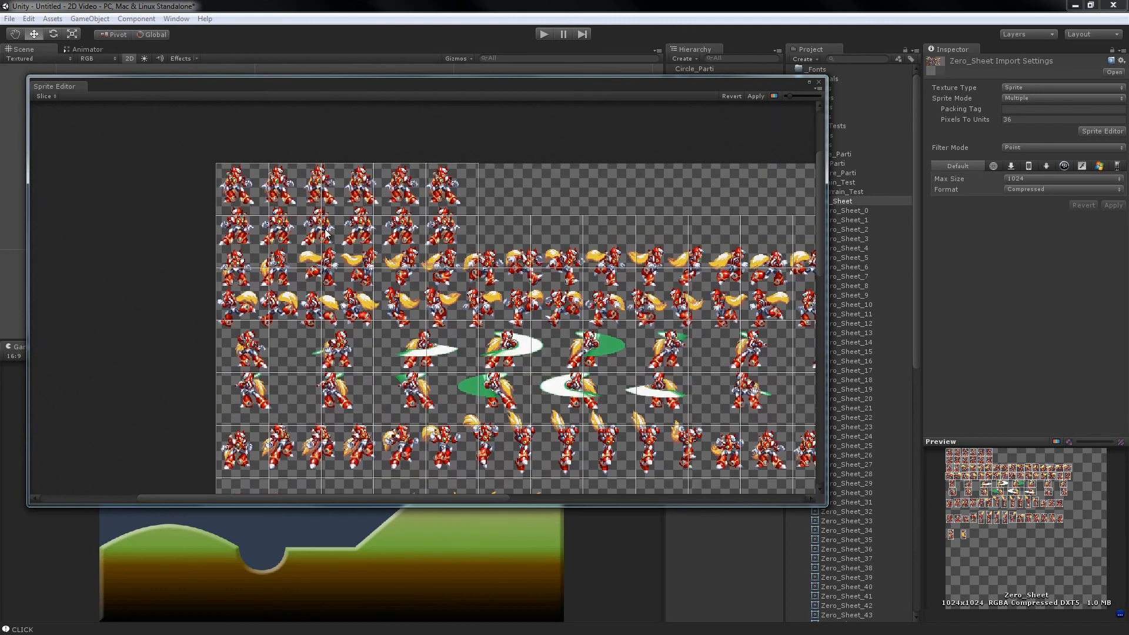
scroll(327, 234, down, 5)
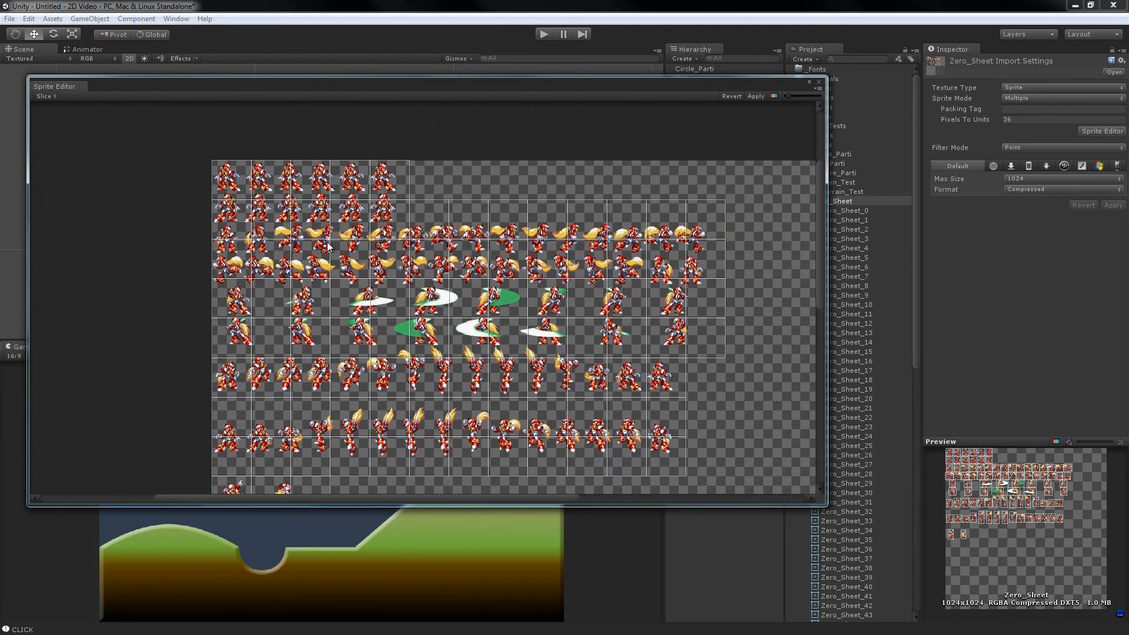
scroll(327, 247, down, 1)
scroll(323, 252, up, 2)
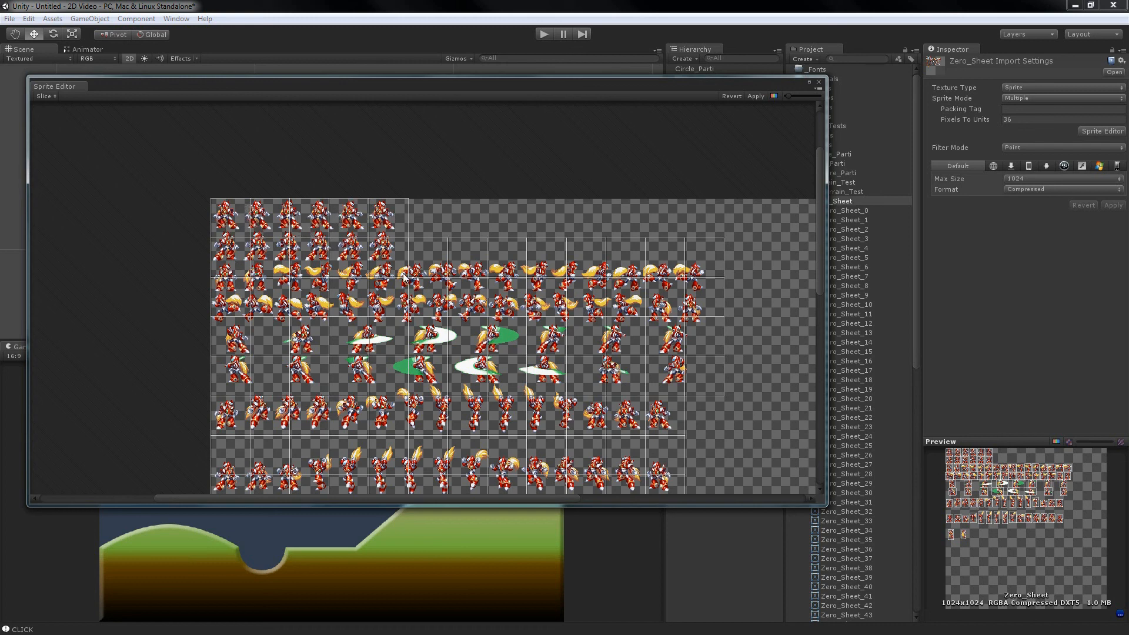
scroll(485, 301, down, 3)
click(478, 298)
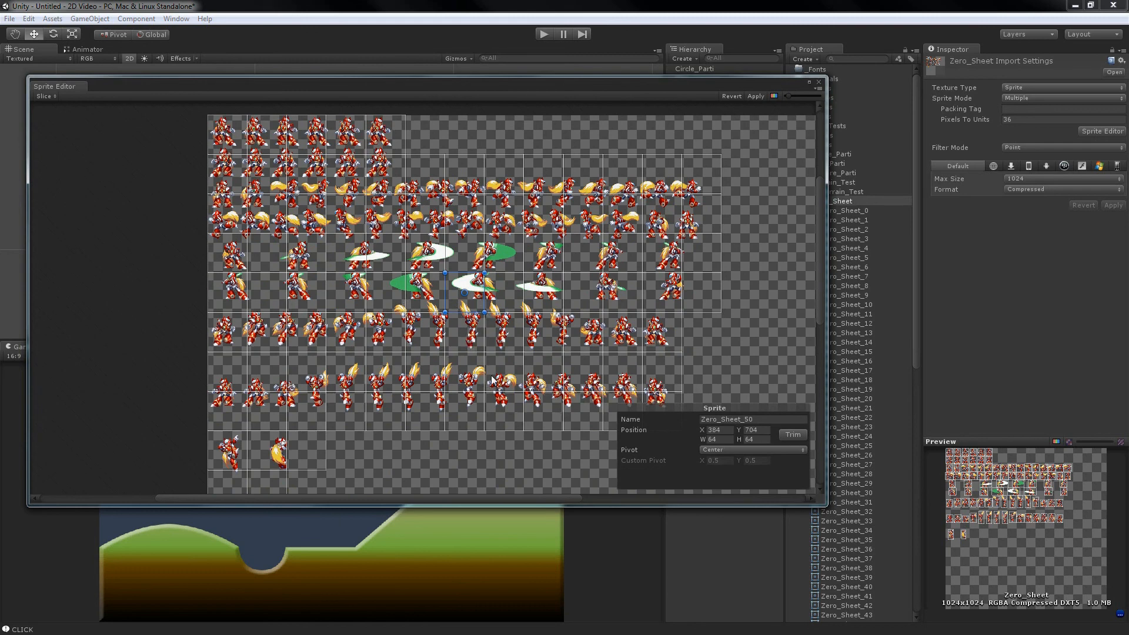
scroll(453, 188, up, 1)
scroll(435, 160, up, 1)
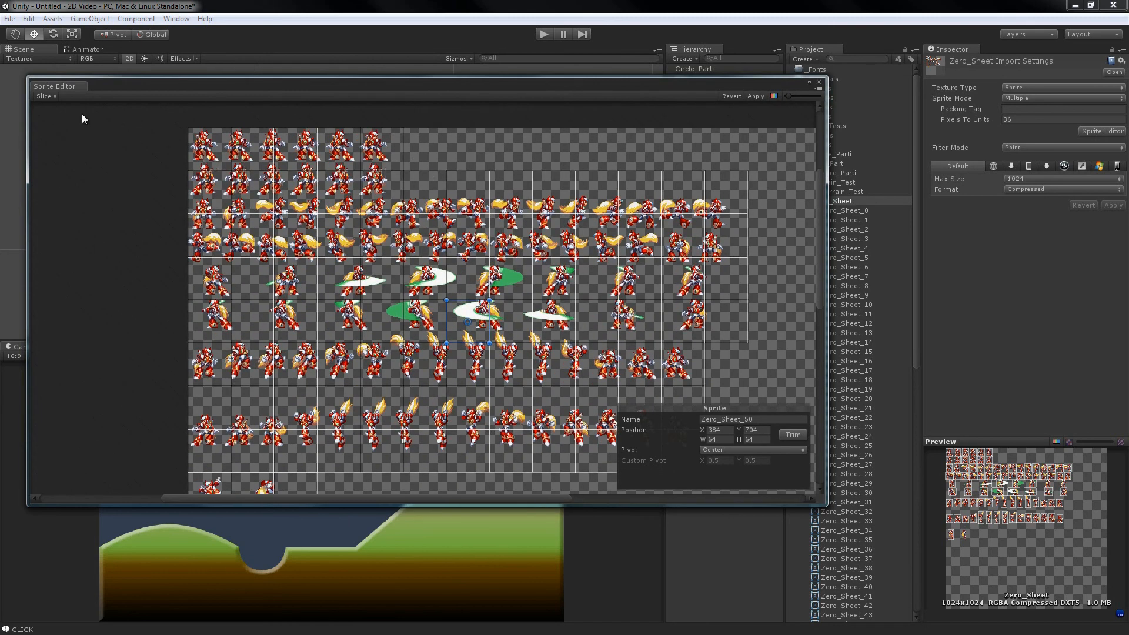
Slice the Zero_Sheet texture with the Automatic type, minimum size 4, Center pivot and the Delete Existing method.
click(43, 96)
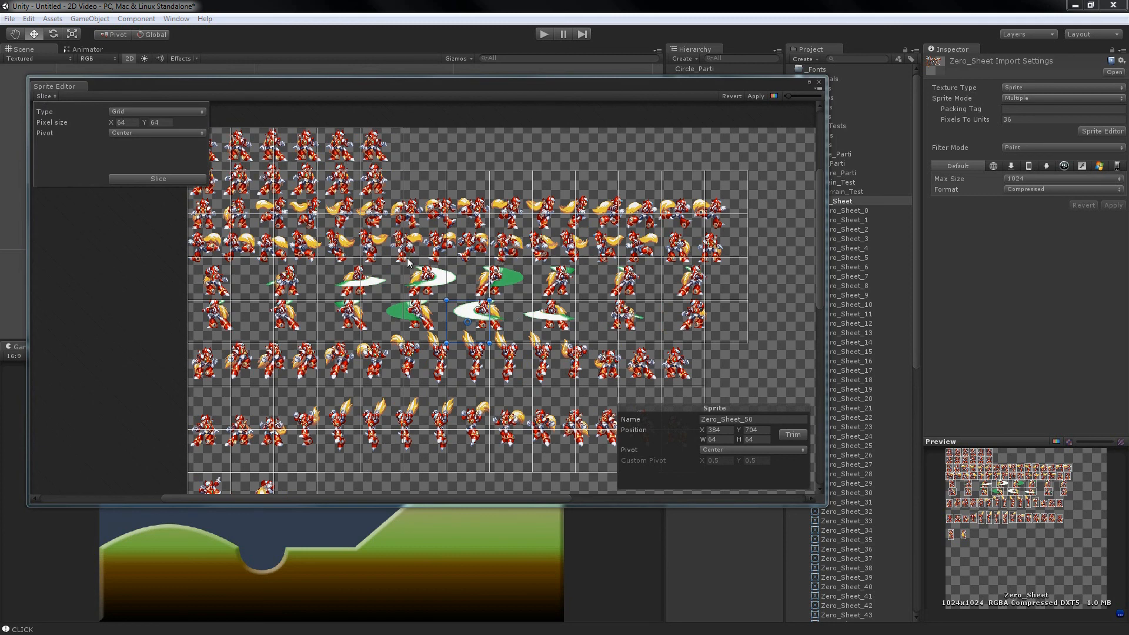
click(157, 111)
click(150, 124)
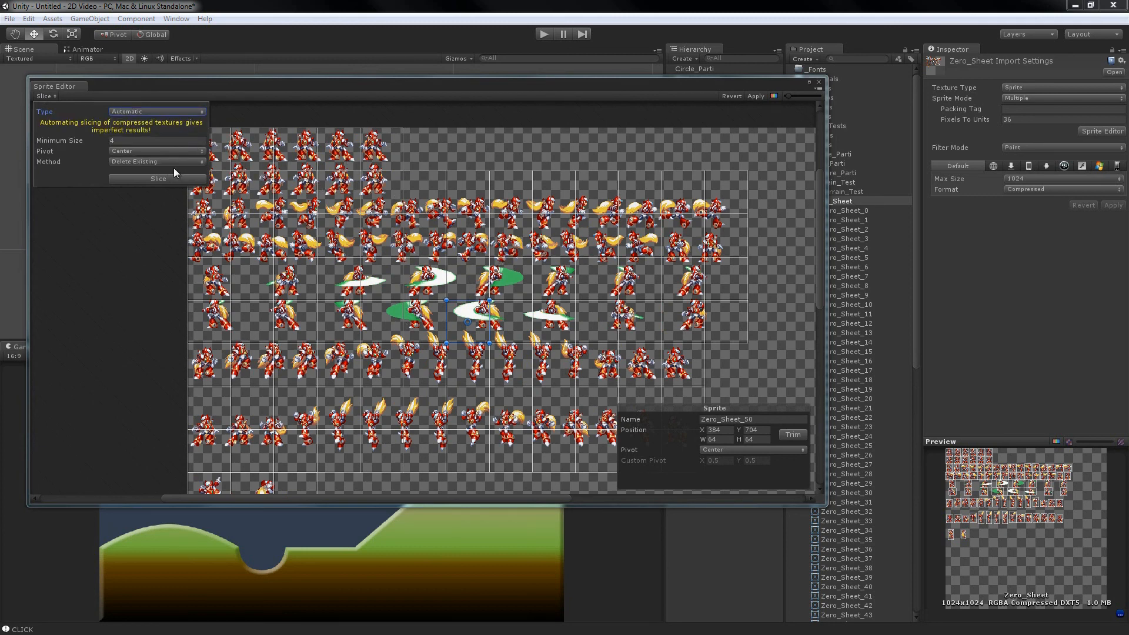
click(159, 179)
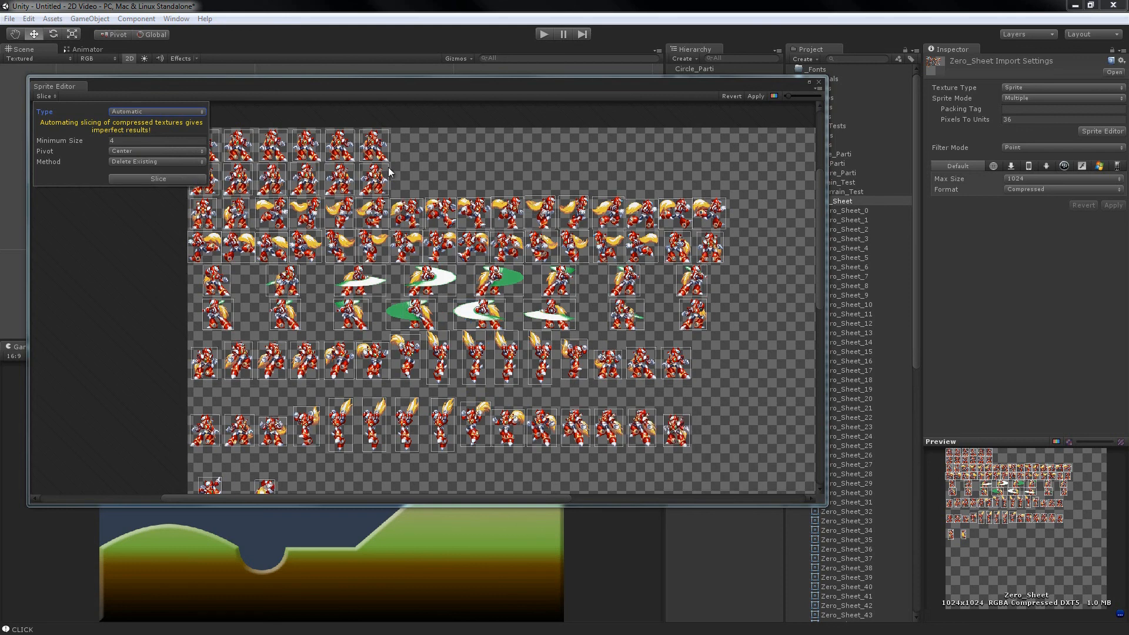
click(442, 133)
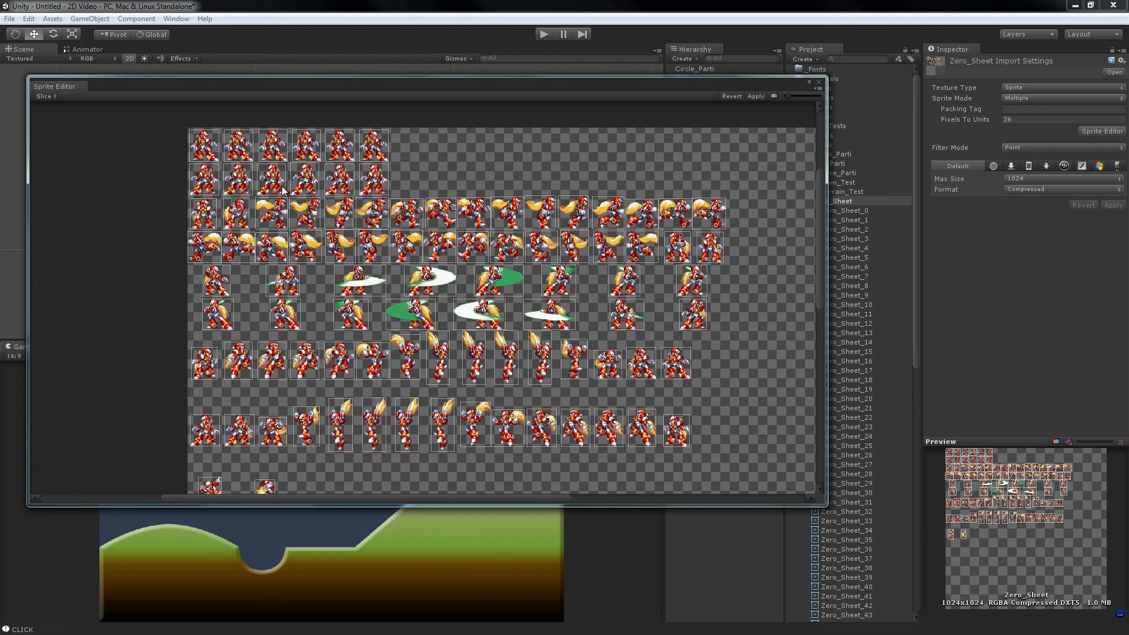
Examine the automatic slices by selecting the first idle frame and the raised-sword frames.
click(205, 151)
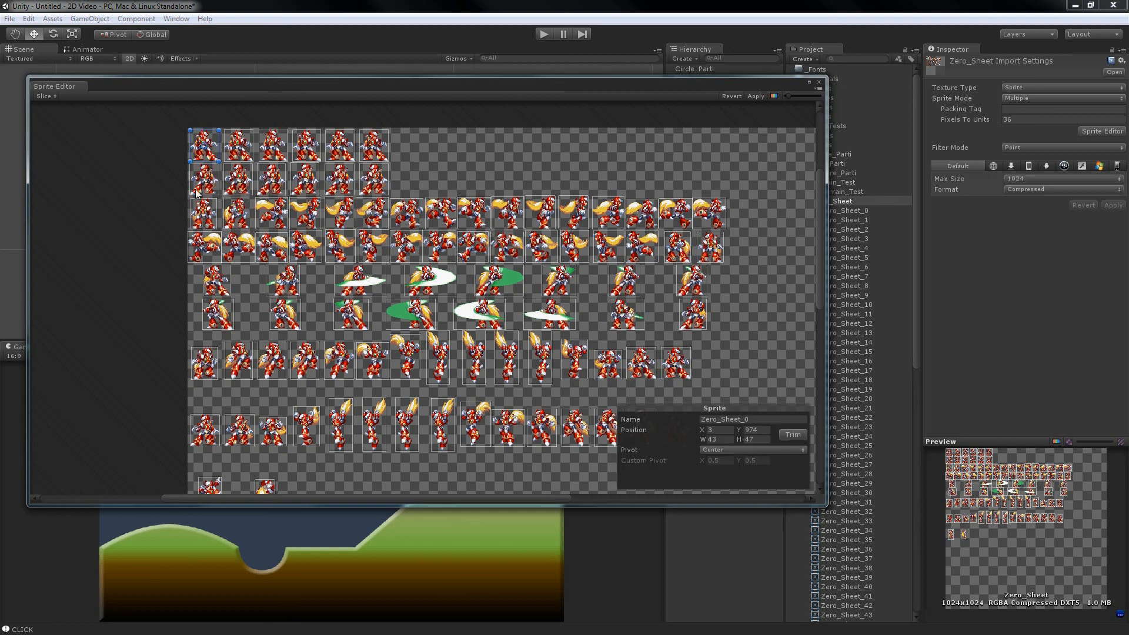
scroll(272, 277, down, 3)
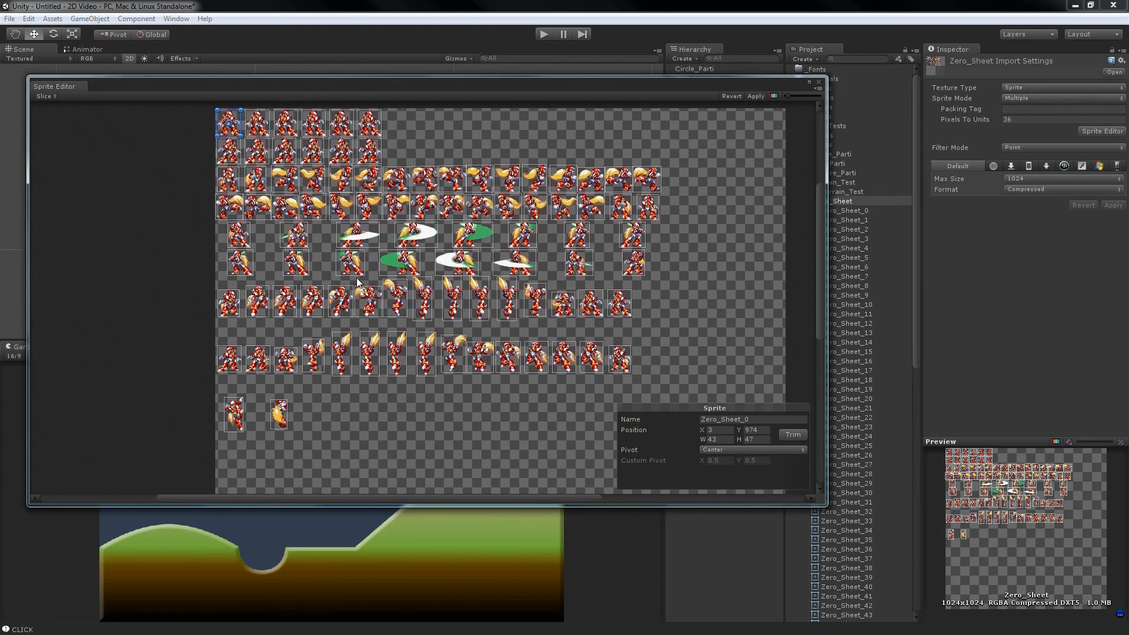
middle_drag(358, 234, 358, 238)
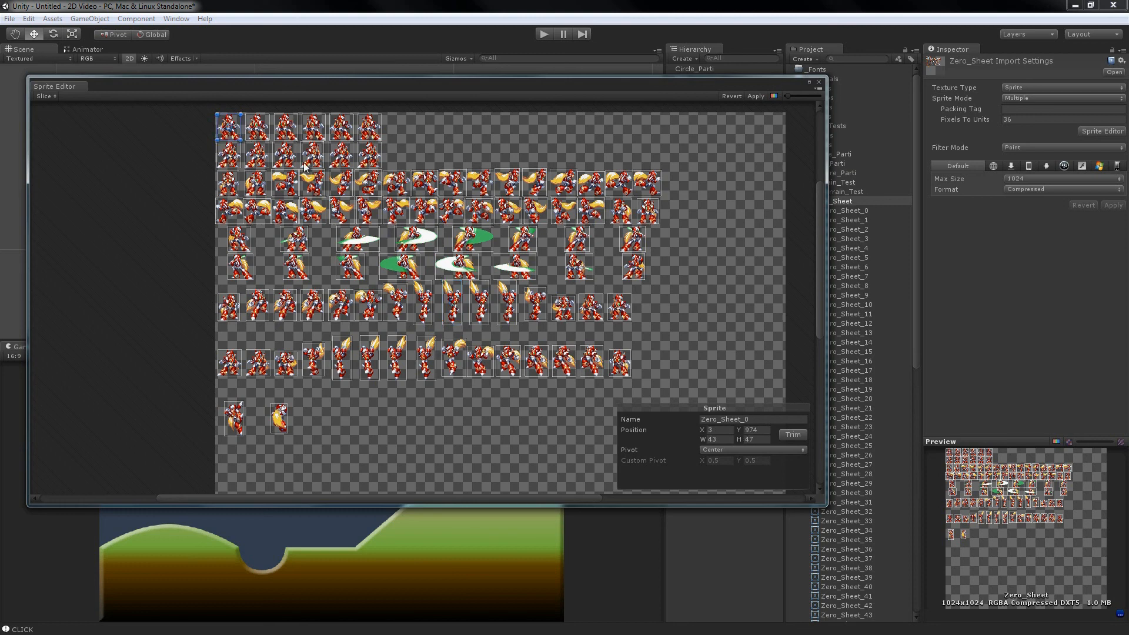
click(451, 303)
click(230, 133)
click(458, 301)
click(221, 128)
Reslice the sheet automatically with the pivot set to Bottom and check the pivot on several frames.
click(50, 96)
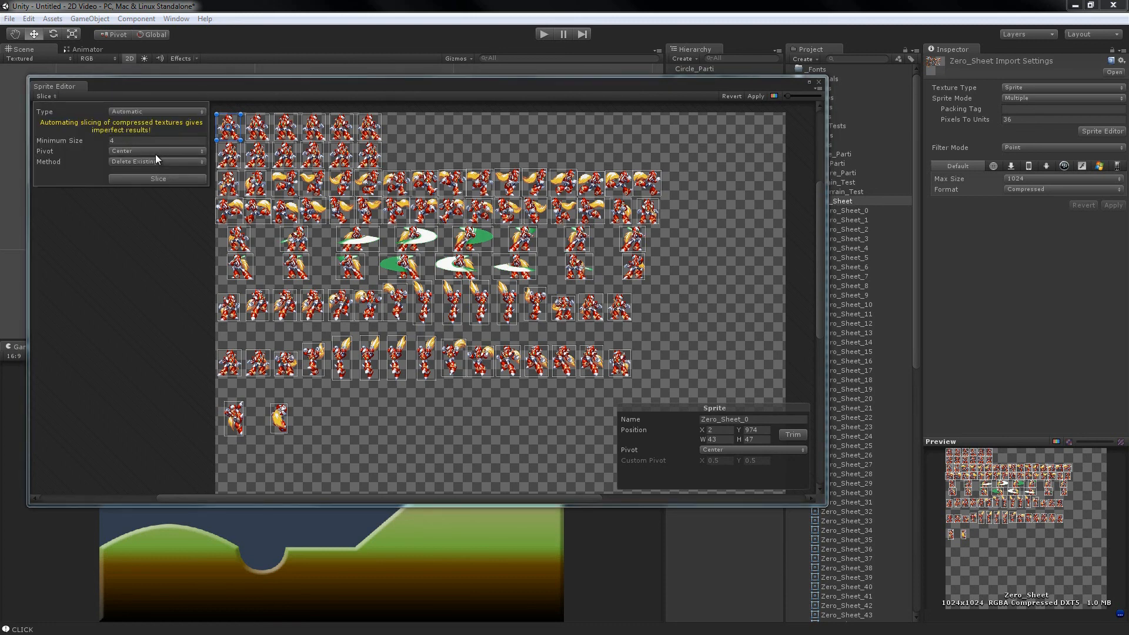
click(157, 152)
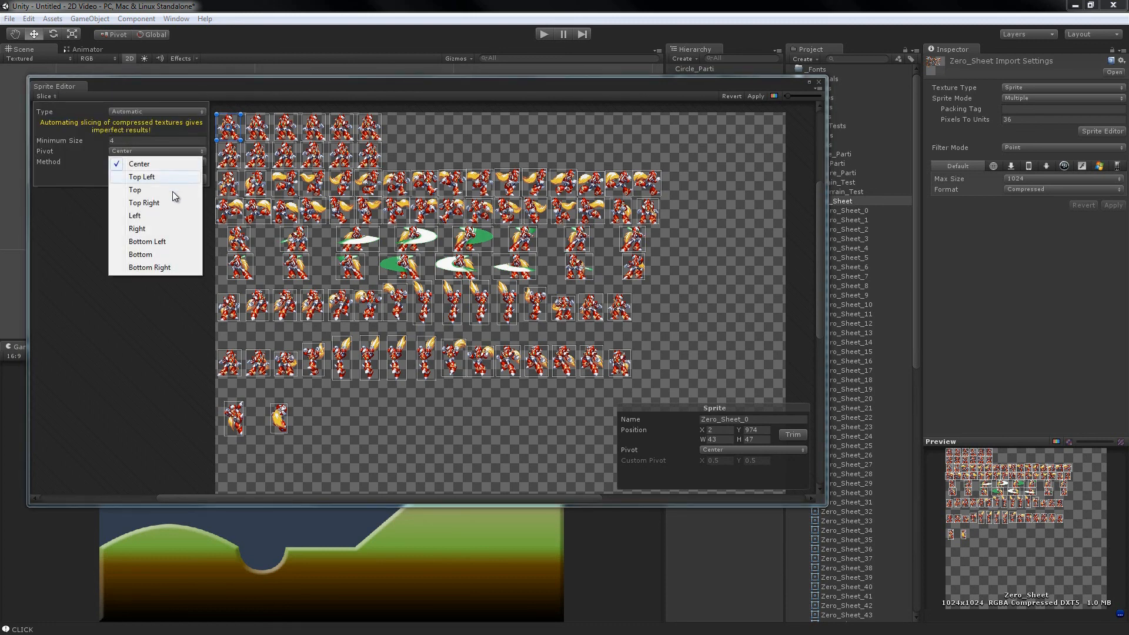
click(144, 254)
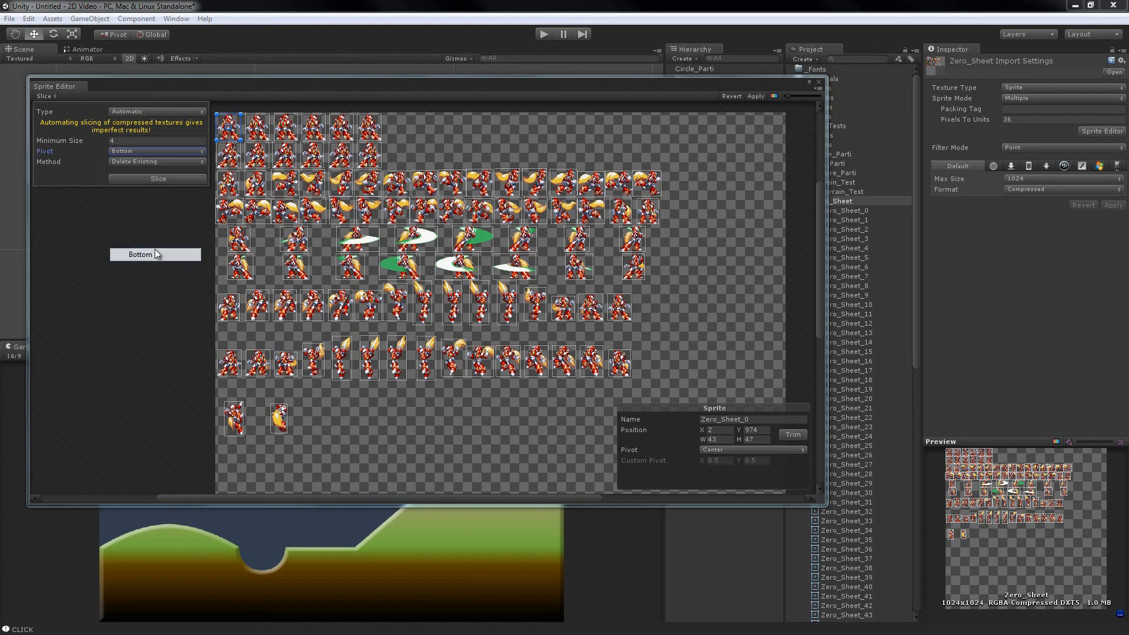
click(167, 179)
click(257, 121)
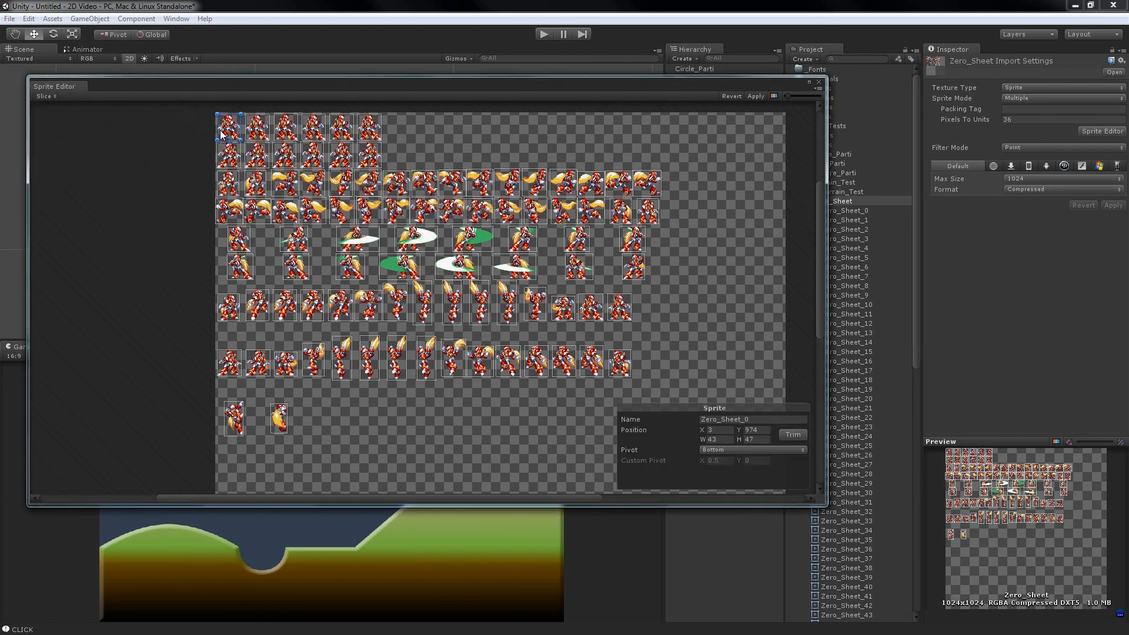
click(409, 266)
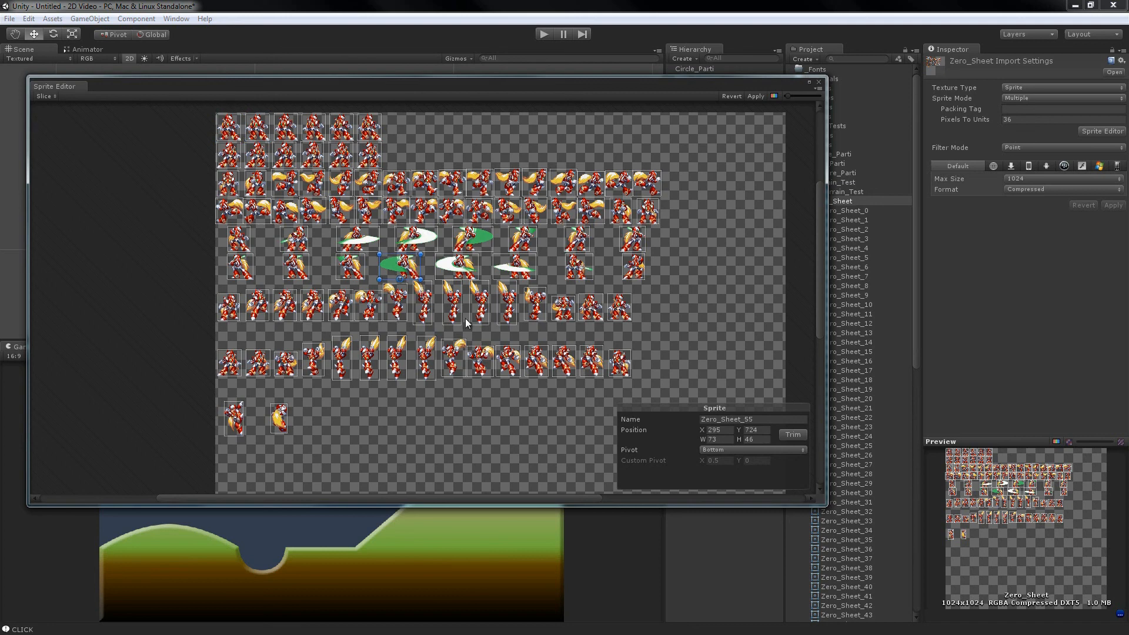
click(427, 305)
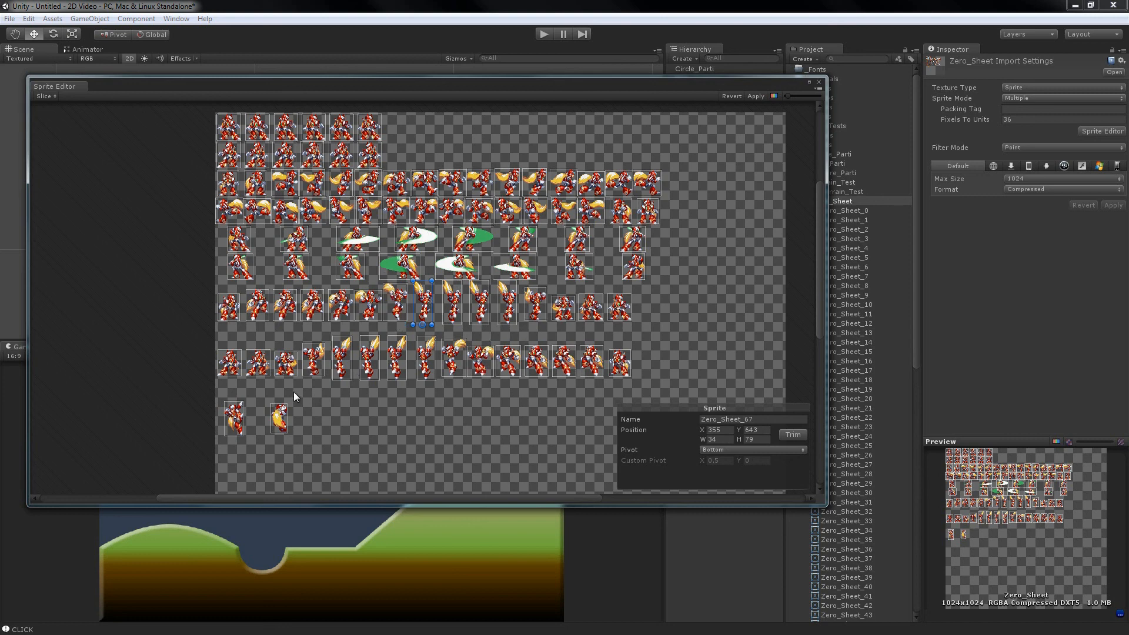
Try drawing one custom slice around both frames in the sheet's last row.
drag(215, 387, 312, 460)
click(369, 439)
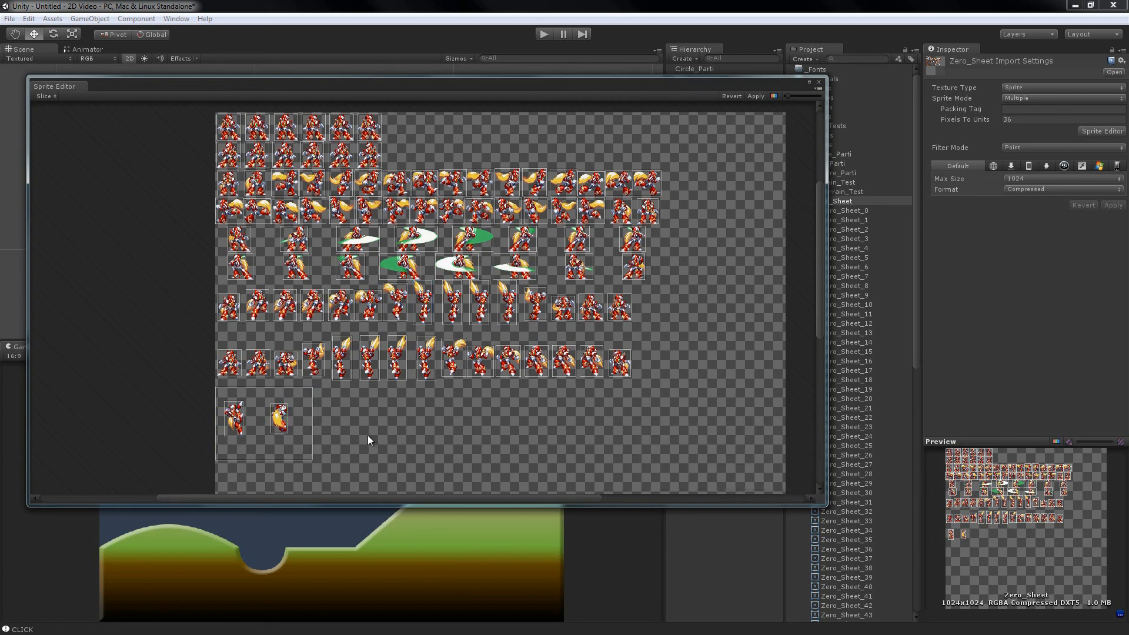
key(ctrl+z)
Change the pivots of the two frames in the last row, setting the second frame's pivot to Right.
click(239, 419)
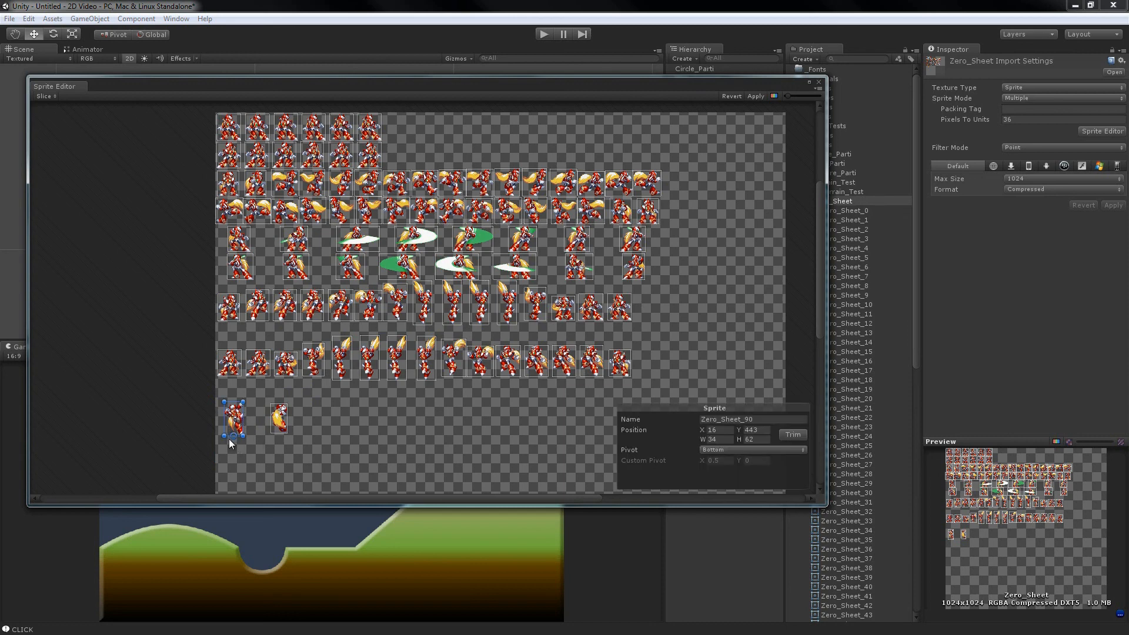
click(704, 451)
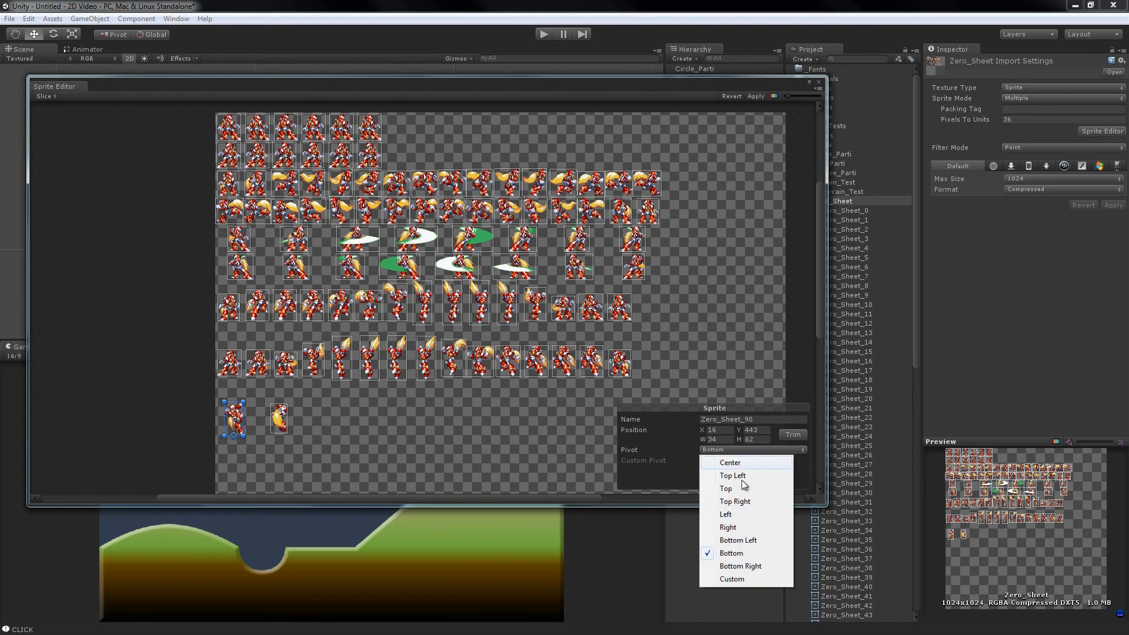
click(732, 532)
click(280, 419)
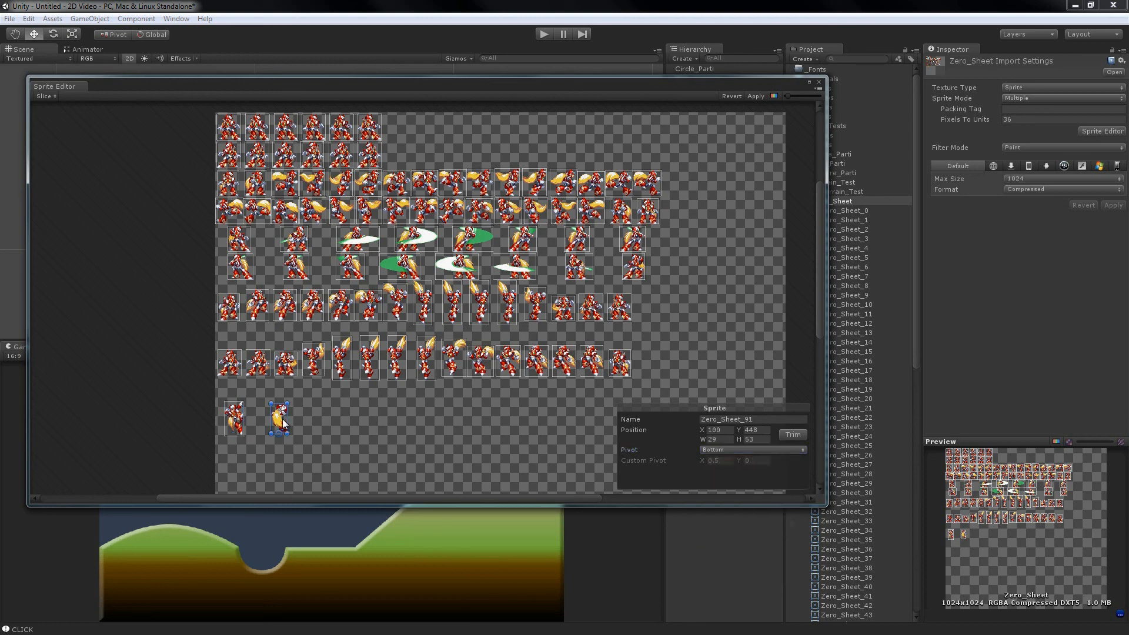
click(728, 449)
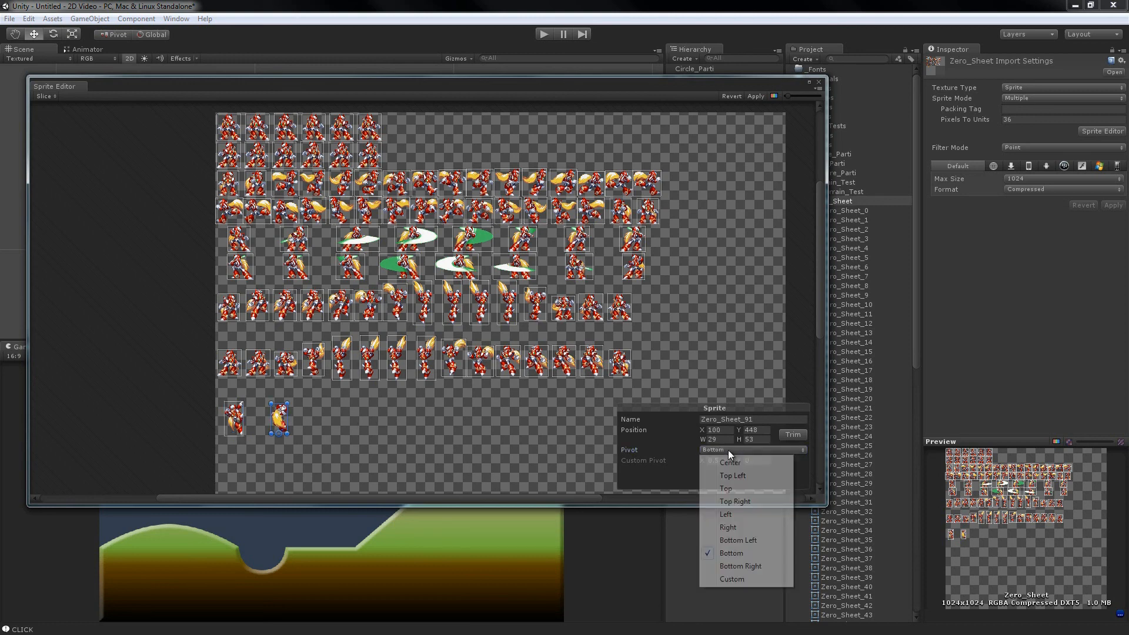
click(727, 515)
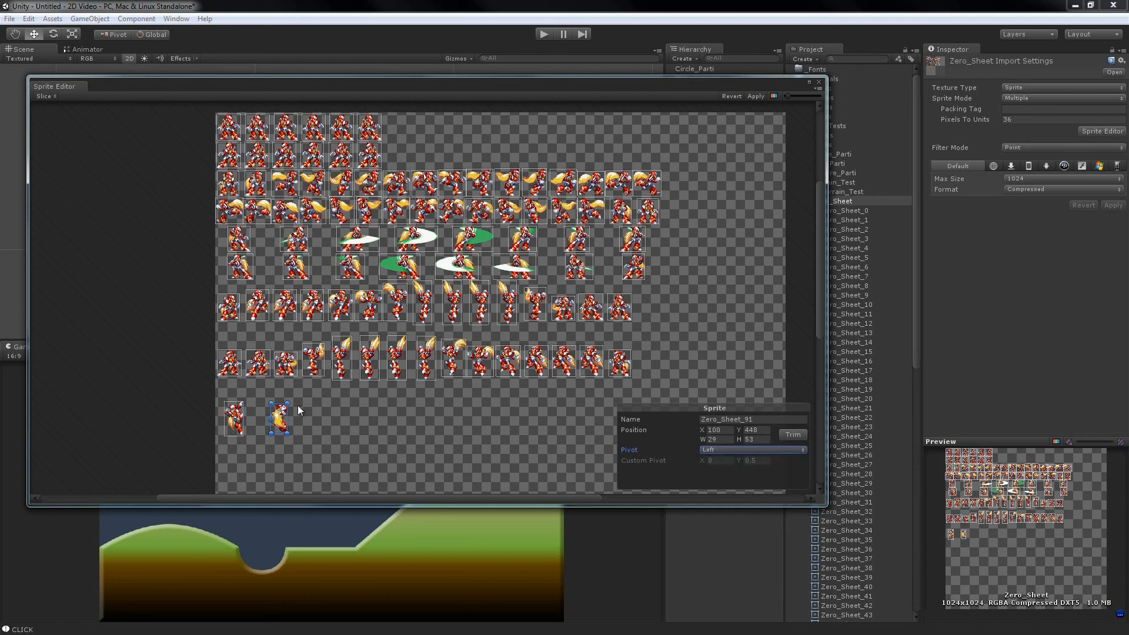
click(703, 451)
click(729, 527)
Draw a custom slice about 63 by 80 pixels in the empty area beside the last-row frames and delete it.
scroll(256, 401, up, 3)
middle_drag(260, 404, 369, 301)
scroll(373, 305, up, 3)
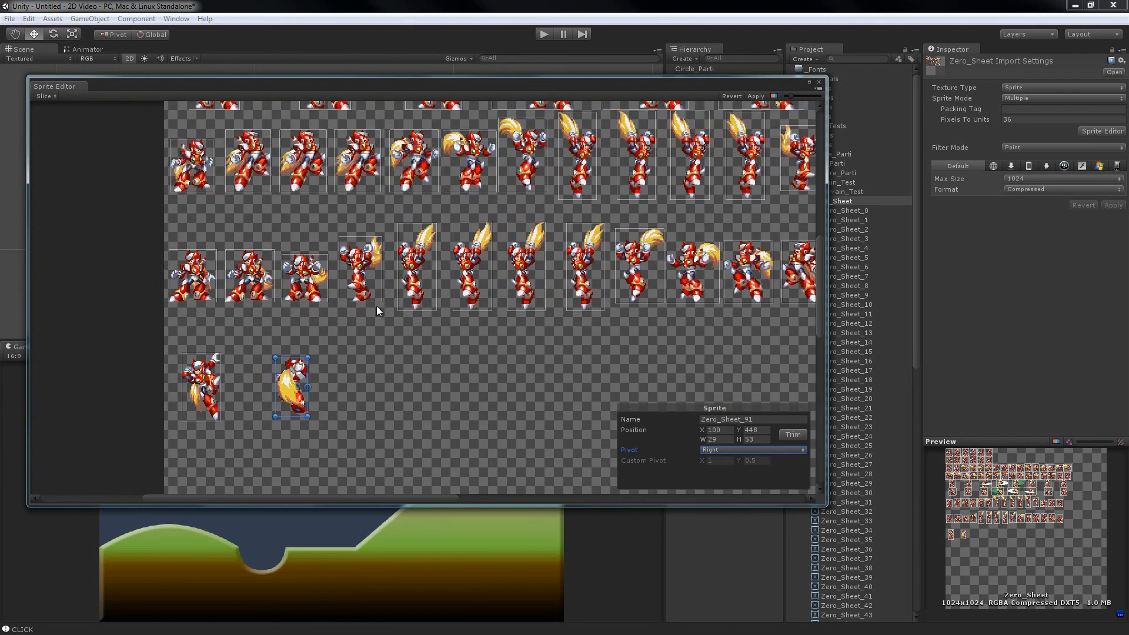
middle_drag(354, 212, 372, 181)
drag(443, 322, 513, 408)
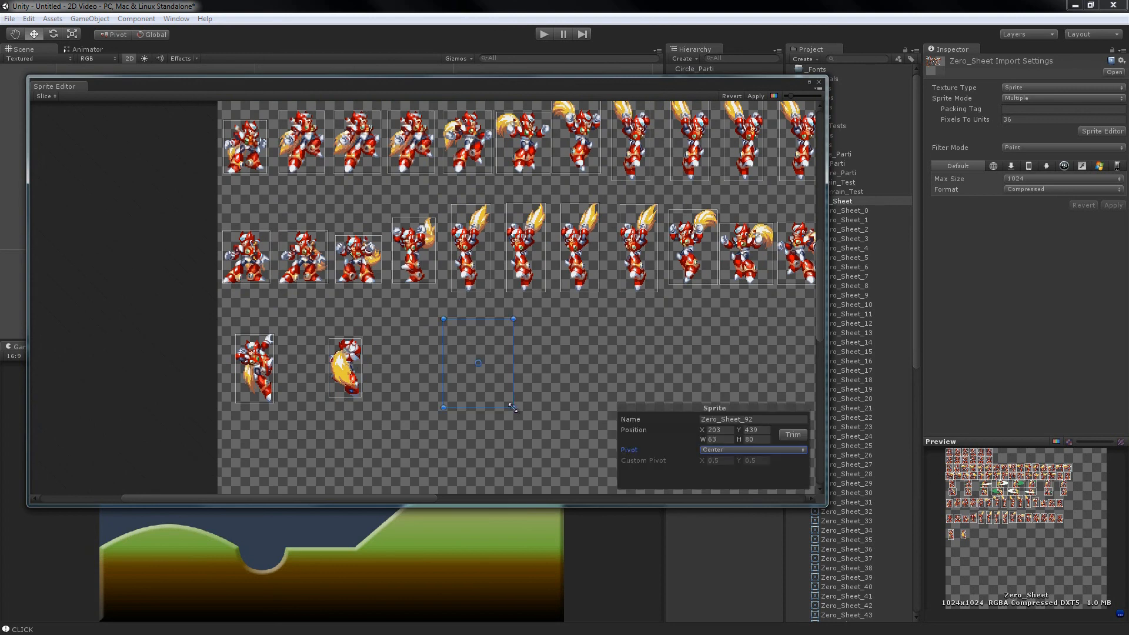
middle_drag(553, 412, 509, 381)
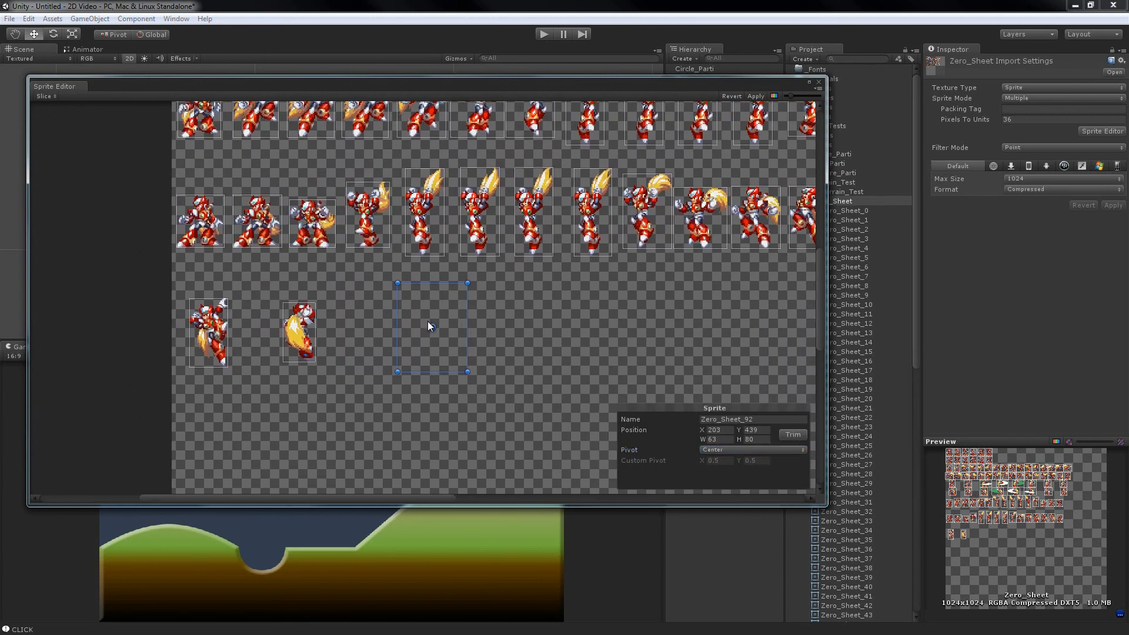
key(Delete)
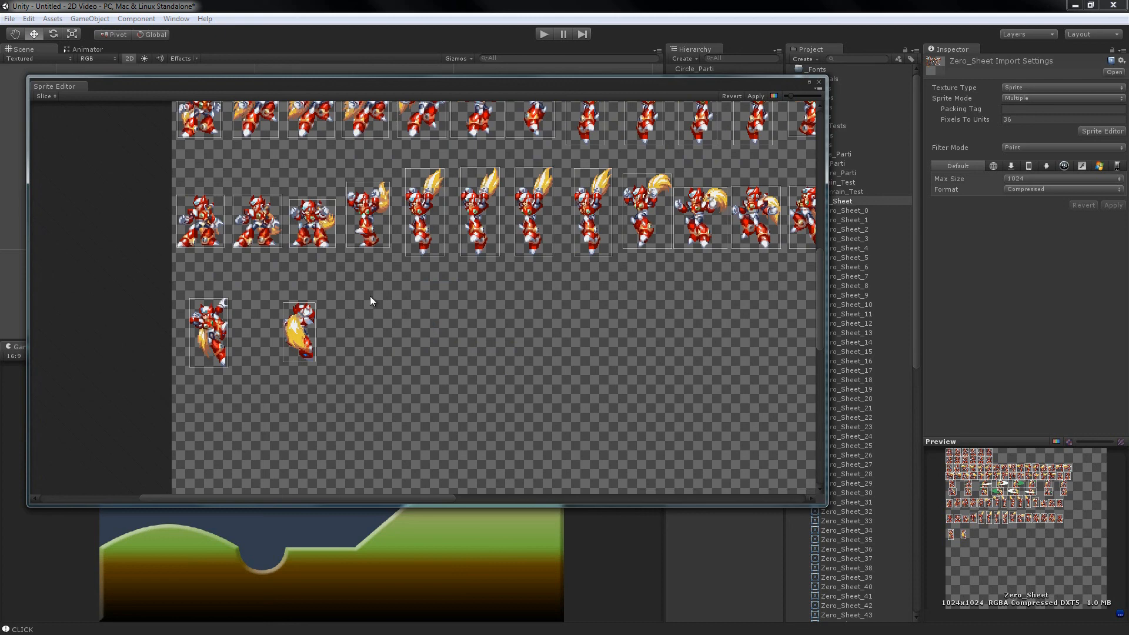
Close the Sprite Editor and apply the pending import settings to Zero_Sheet.
middle_drag(381, 323, 351, 353)
scroll(351, 353, down, 5)
scroll(588, 165, down, 2)
scroll(516, 160, up, 1)
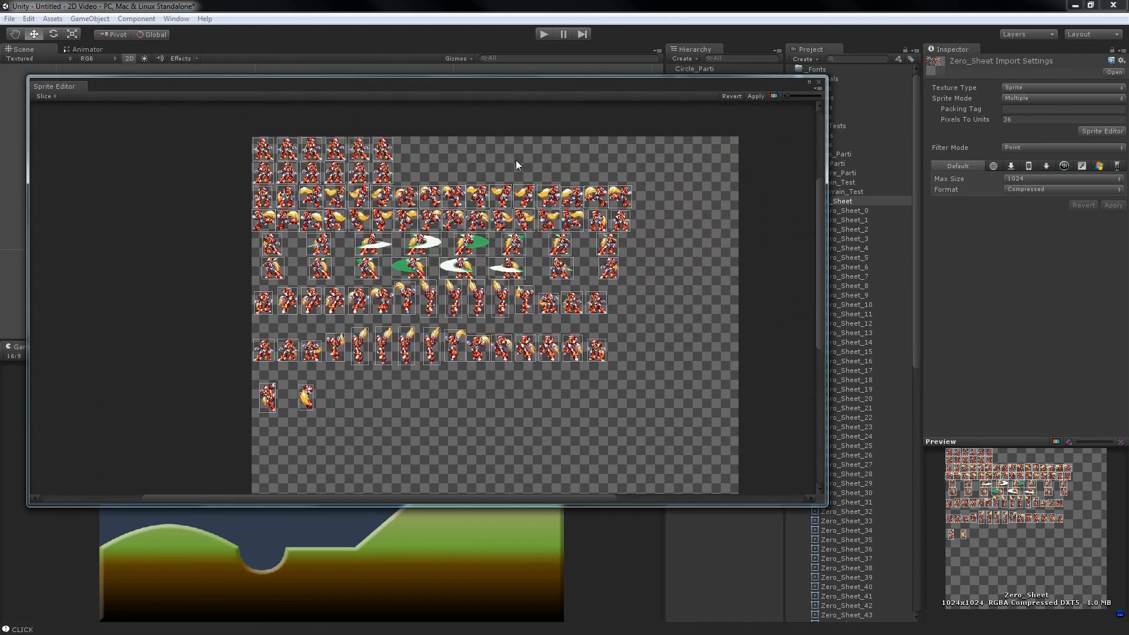
scroll(516, 235, down, 1)
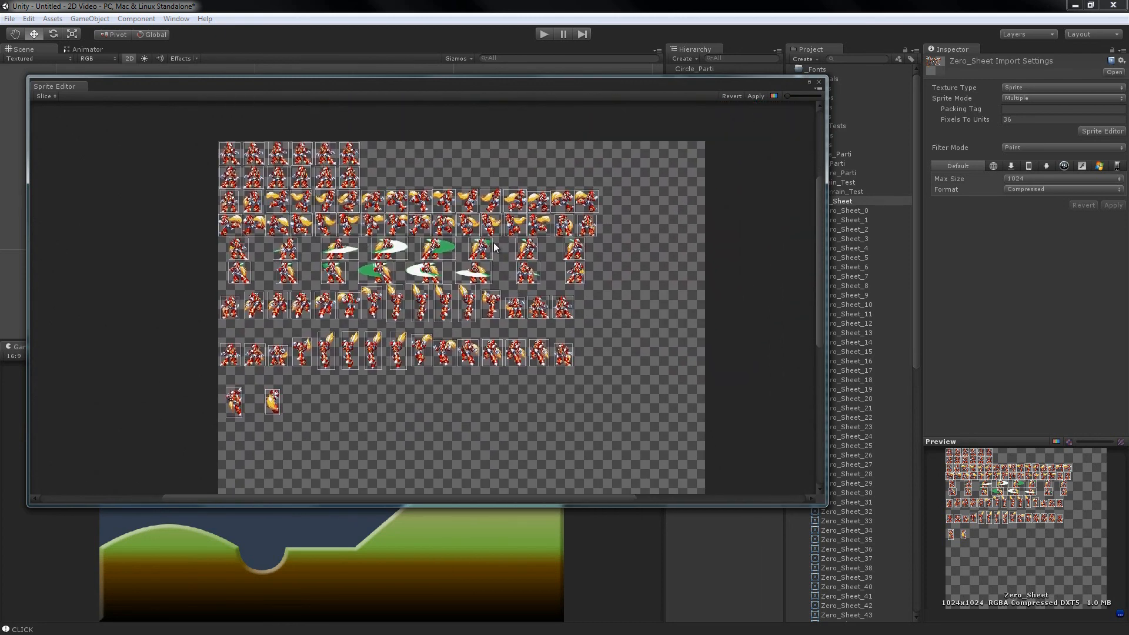
click(821, 81)
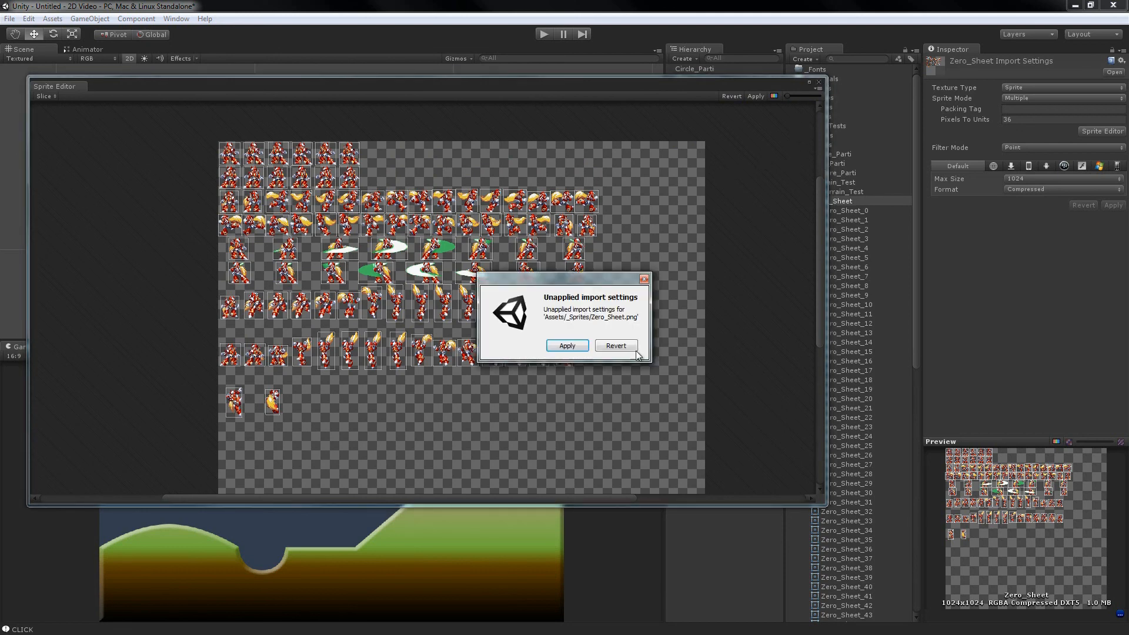
click(570, 350)
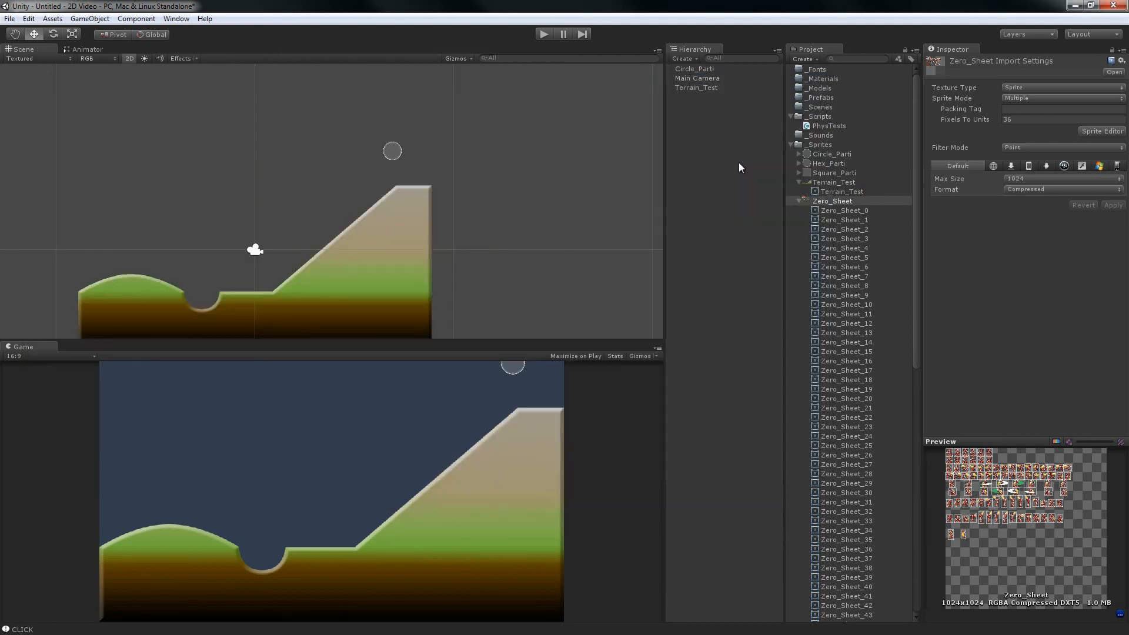
Collapse the Zero_Sheet sprite list and move the circle in the scene to about X 6.72, Y 4.46.
click(797, 200)
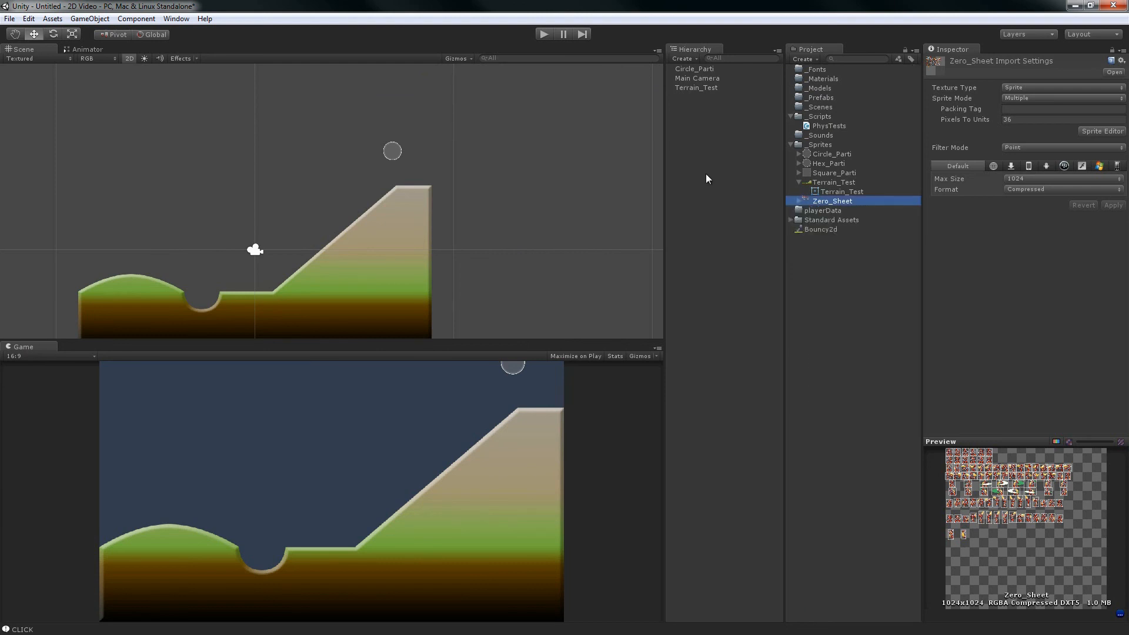
click(694, 168)
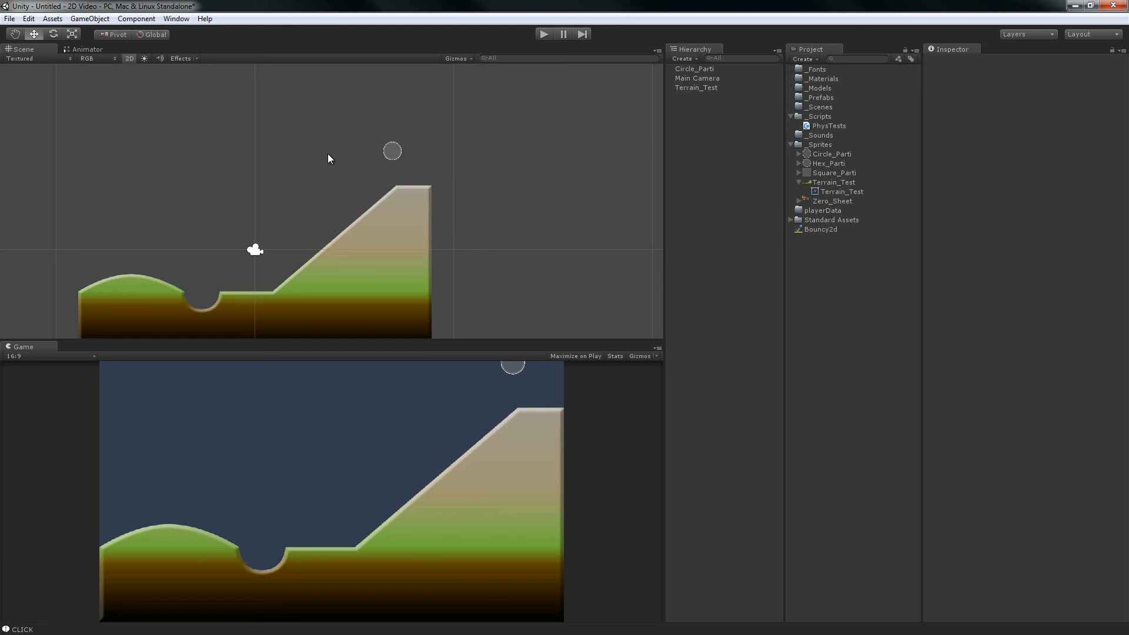
drag(336, 110, 387, 160)
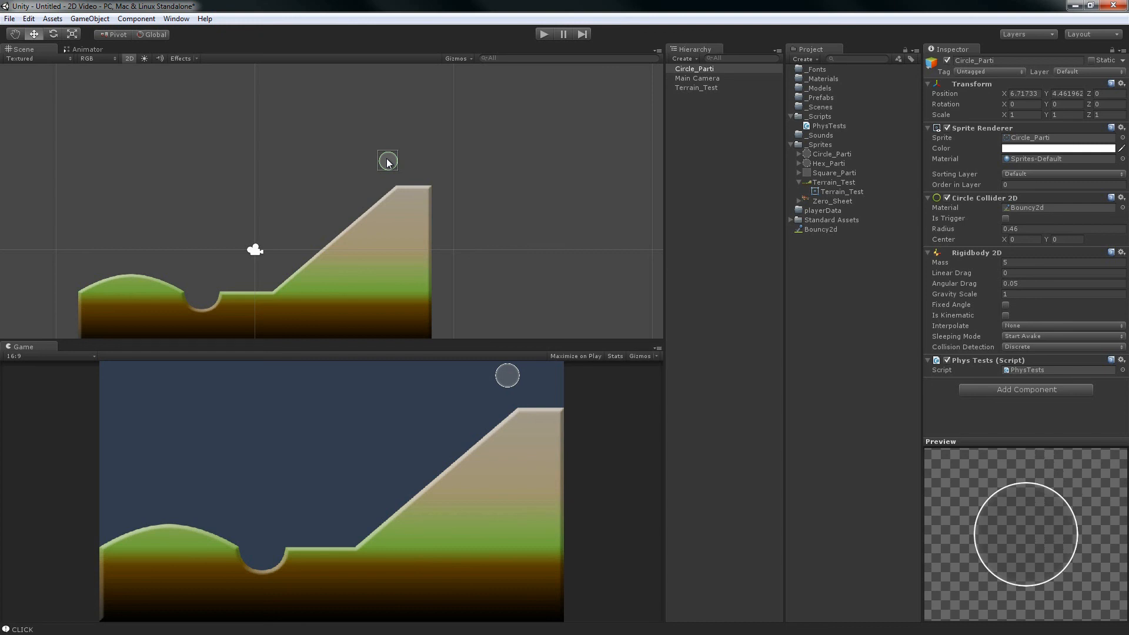
click(688, 134)
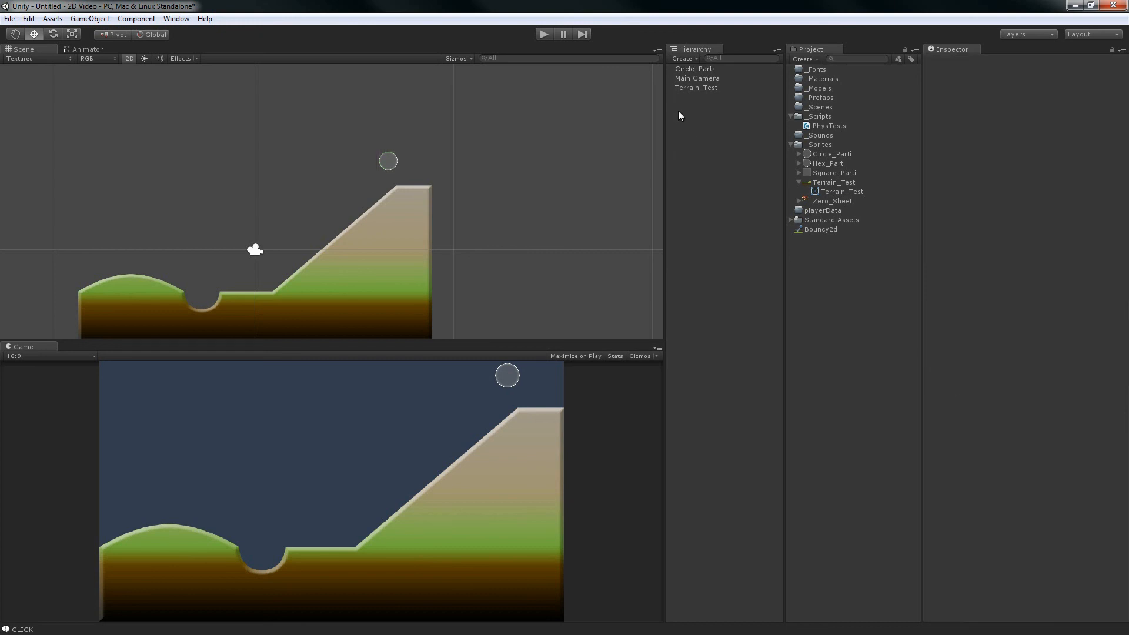